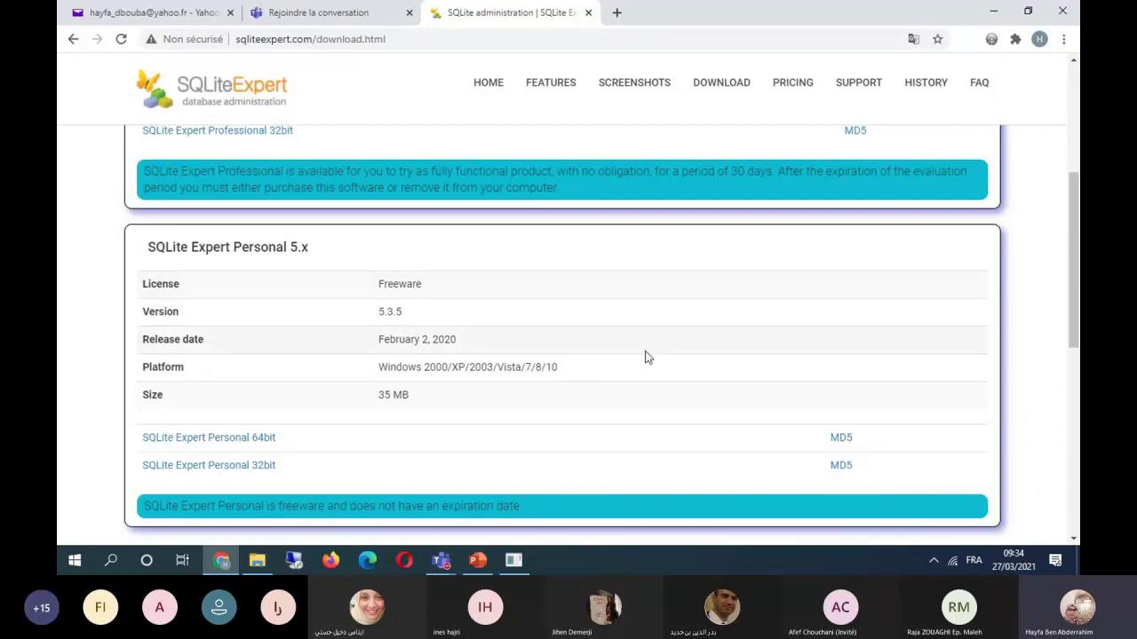
Open the SQLite Expert site's Features page and examine the feature comparison between the Personal and Professional editions.
scroll(646, 356, up, 2)
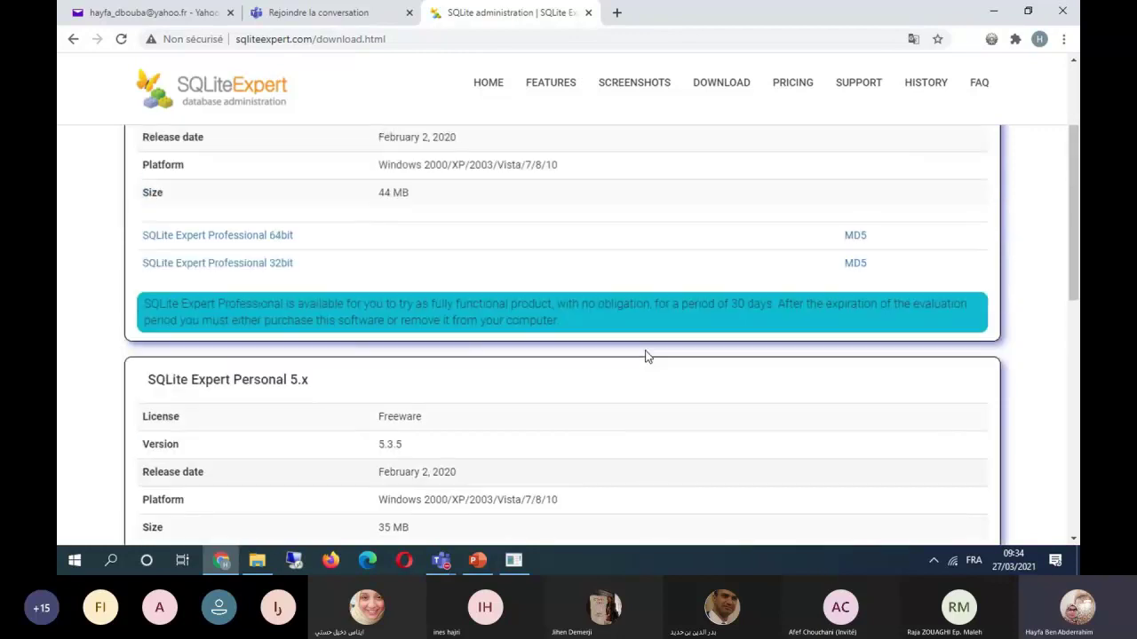
scroll(645, 357, up, 2)
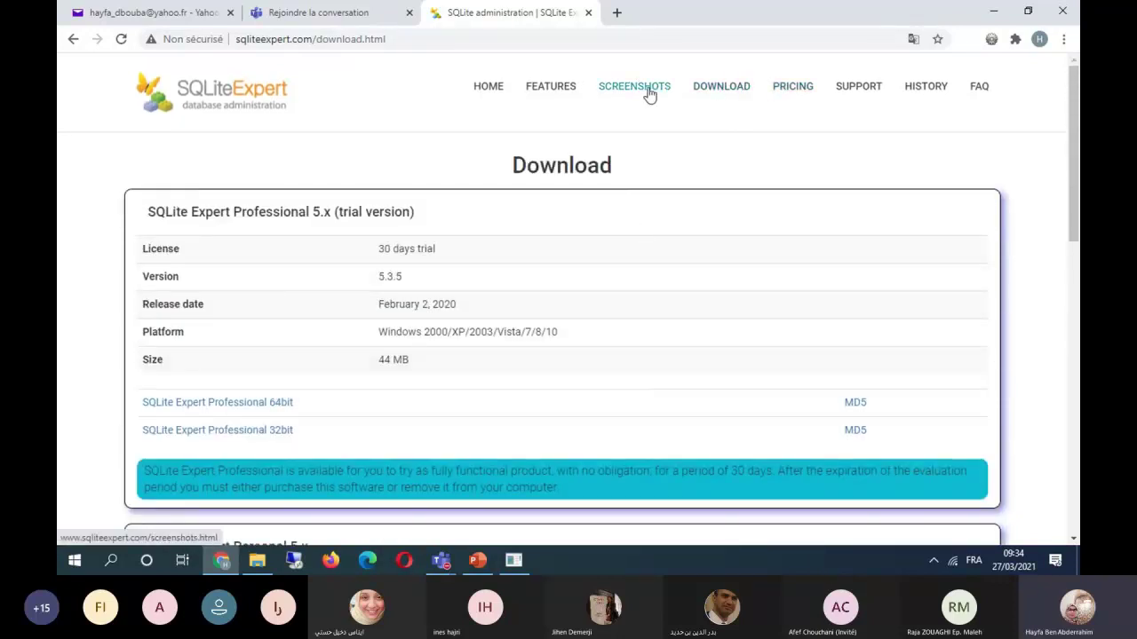
click(552, 90)
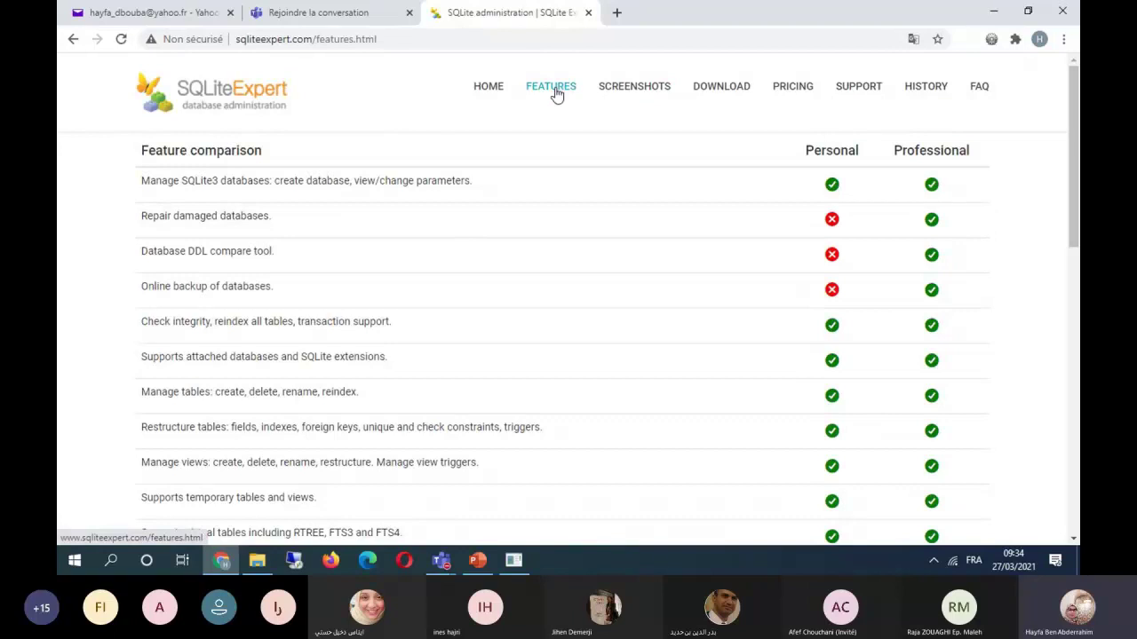
scroll(888, 406, down, 1)
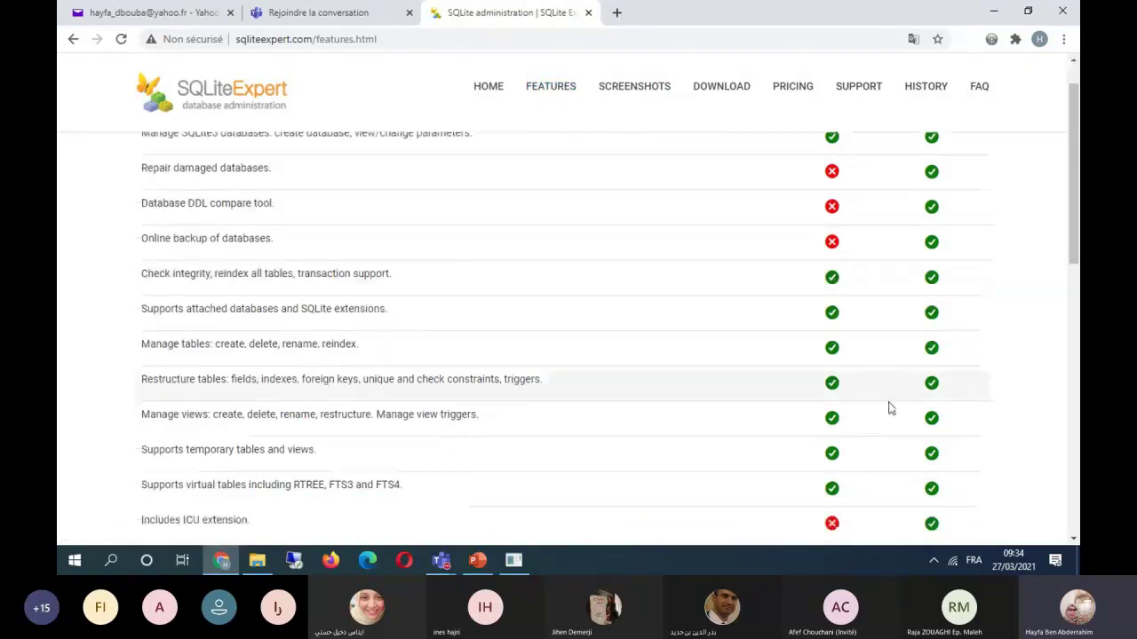
scroll(951, 190, up, 1)
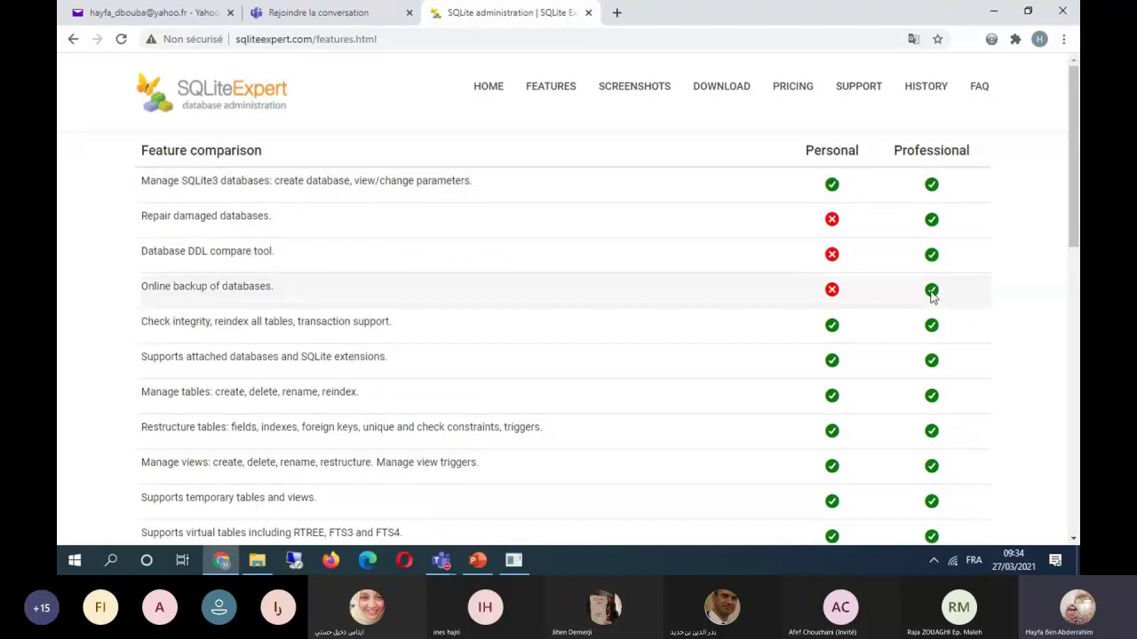
scroll(932, 296, down, 2)
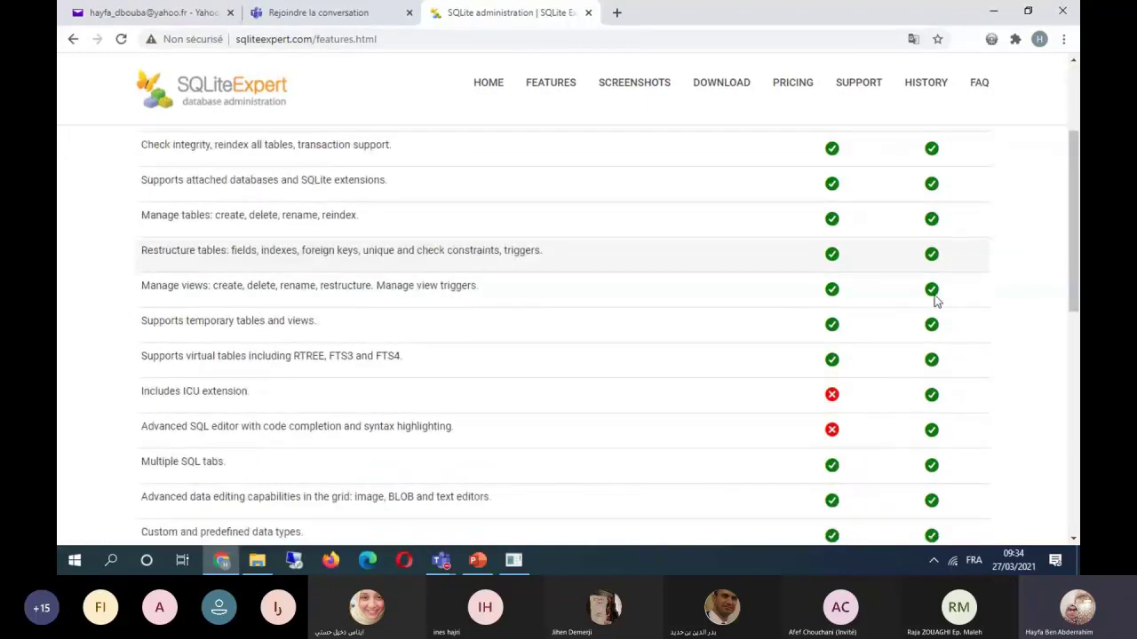
scroll(935, 300, down, 1)
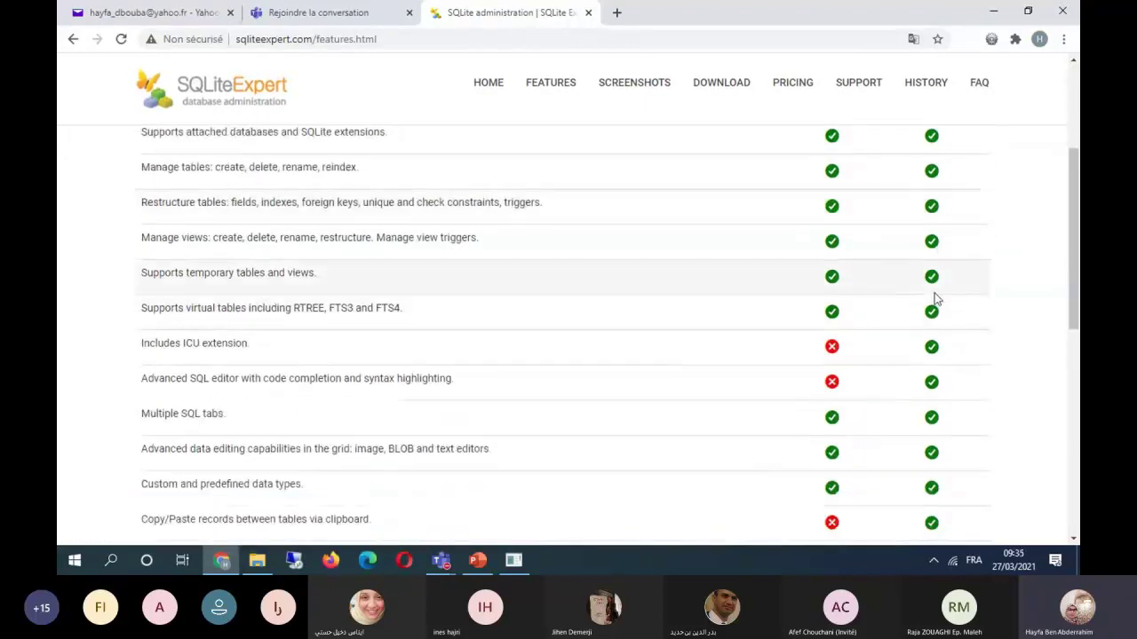
scroll(935, 300, up, 3)
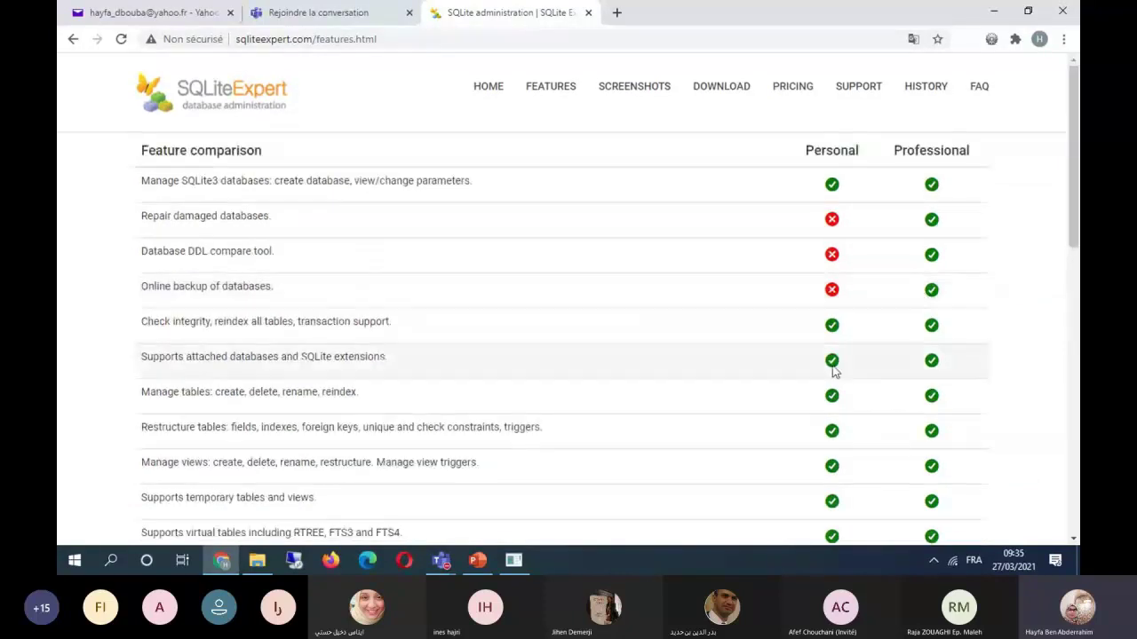
scroll(771, 373, down, 1)
scroll(771, 373, down, 5)
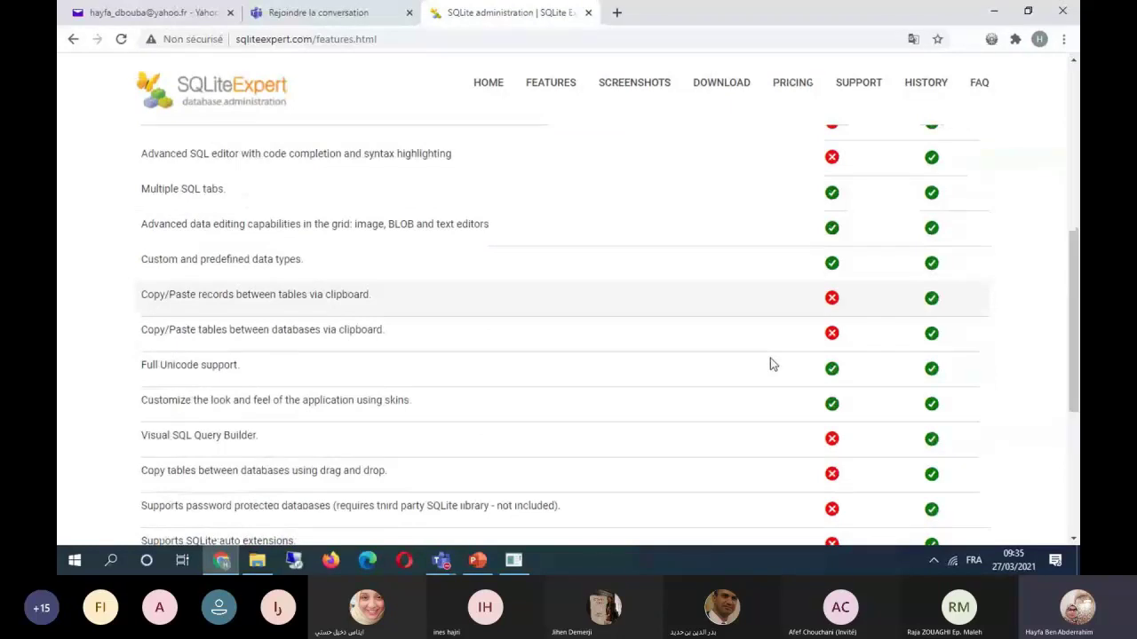
scroll(770, 365, up, 1)
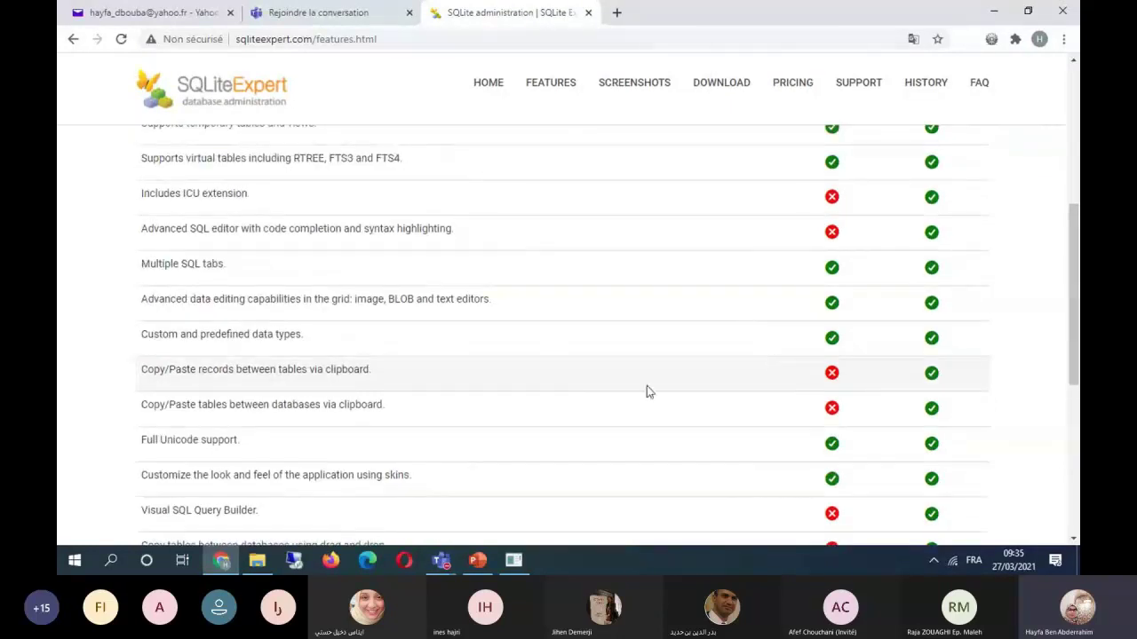
scroll(536, 447, down, 1)
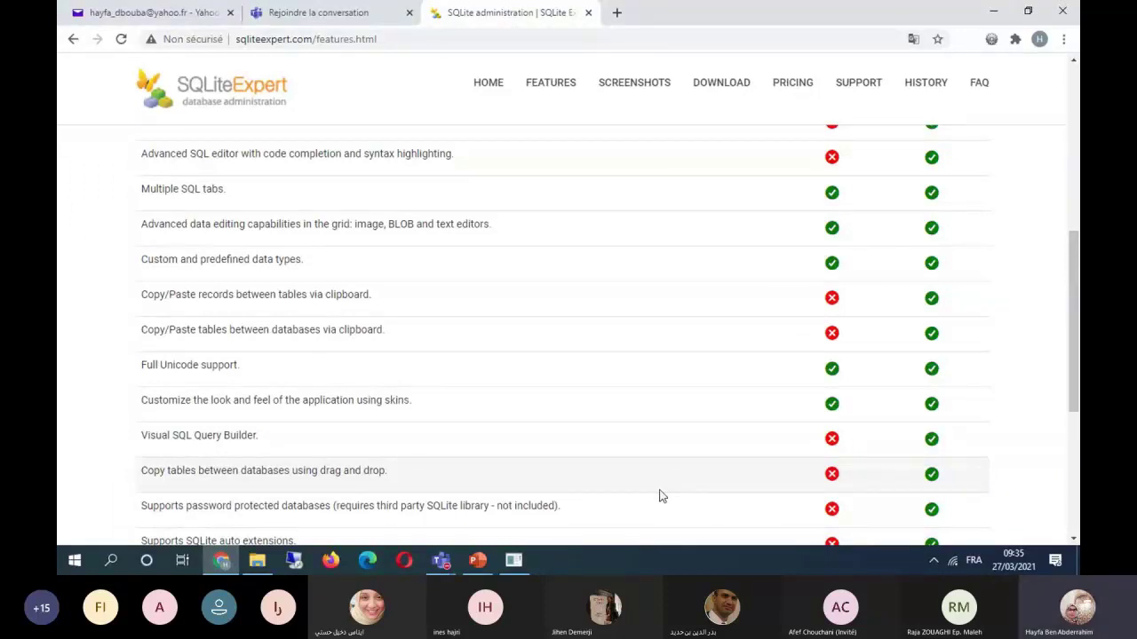
scroll(720, 453, up, 1)
scroll(719, 455, up, 4)
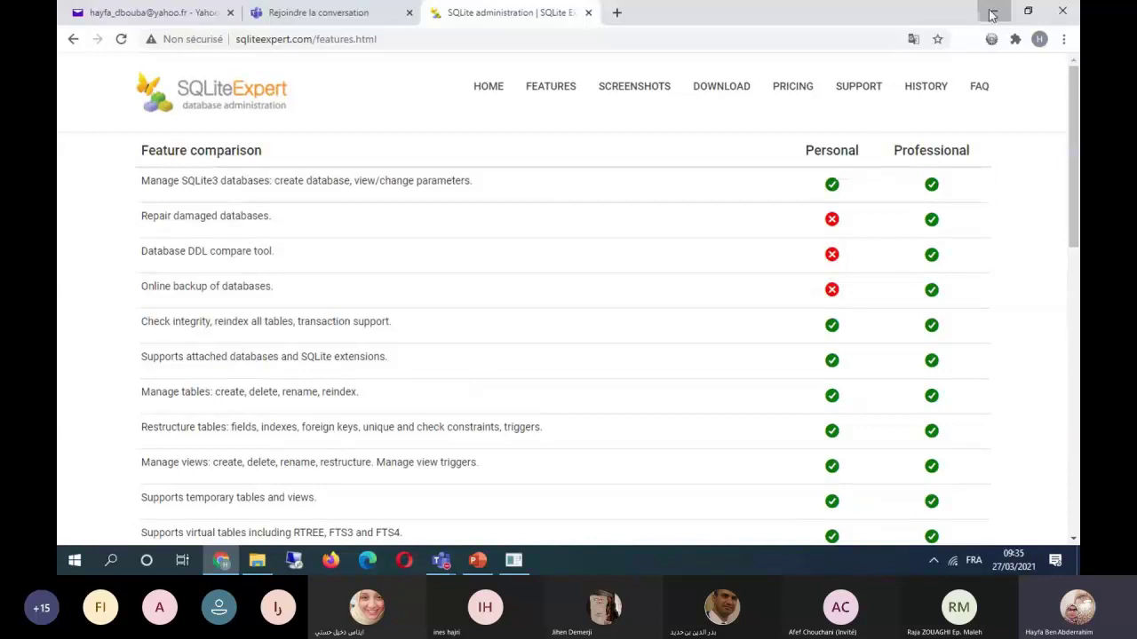
Minimize the open windows to reach the desktop and launch SQLite Expert Personal.
click(992, 15)
click(992, 15)
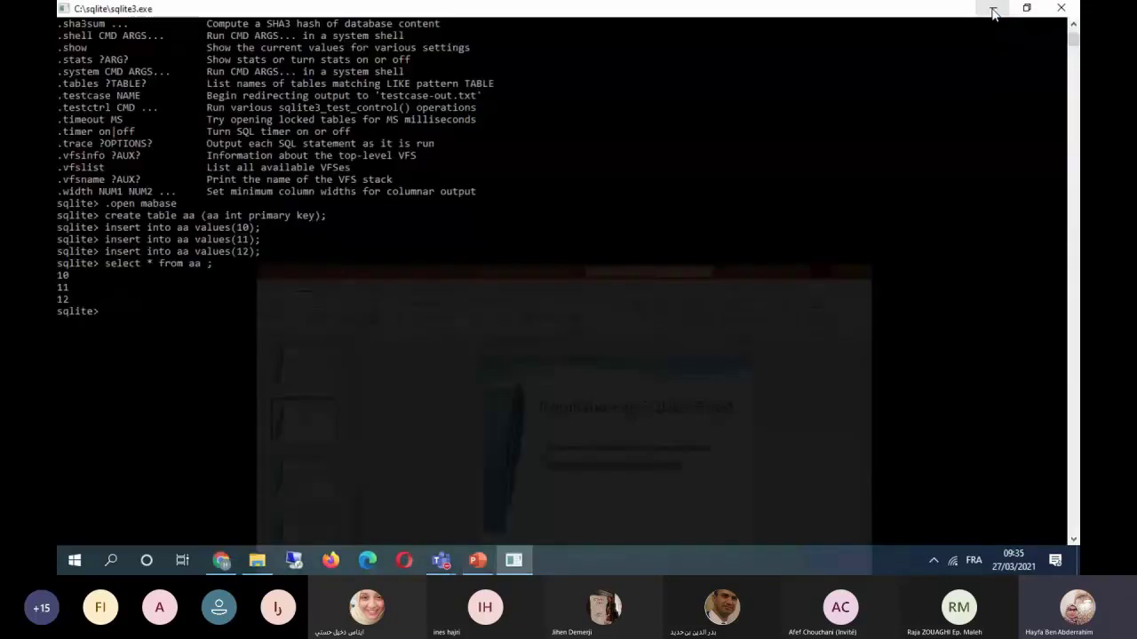
click(993, 15)
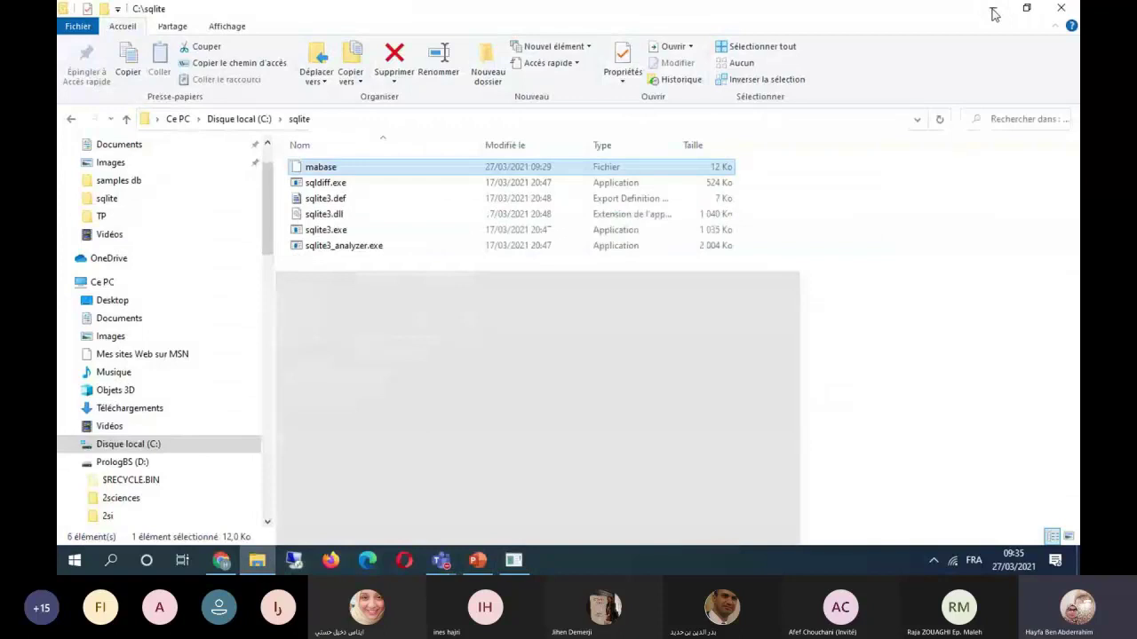
click(994, 15)
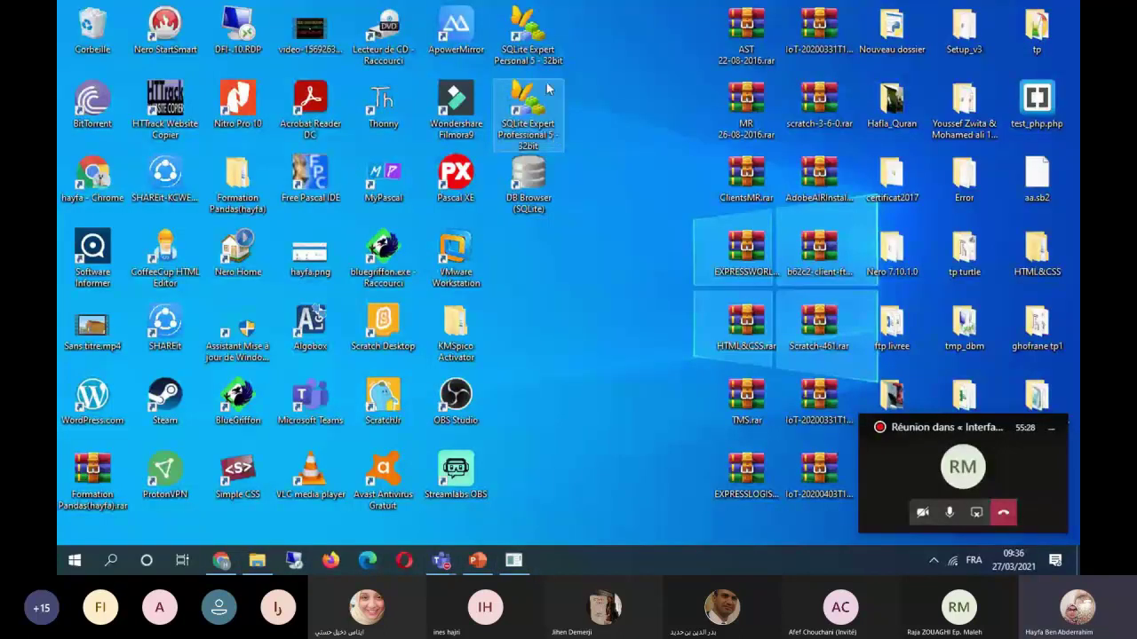
double_click(548, 89)
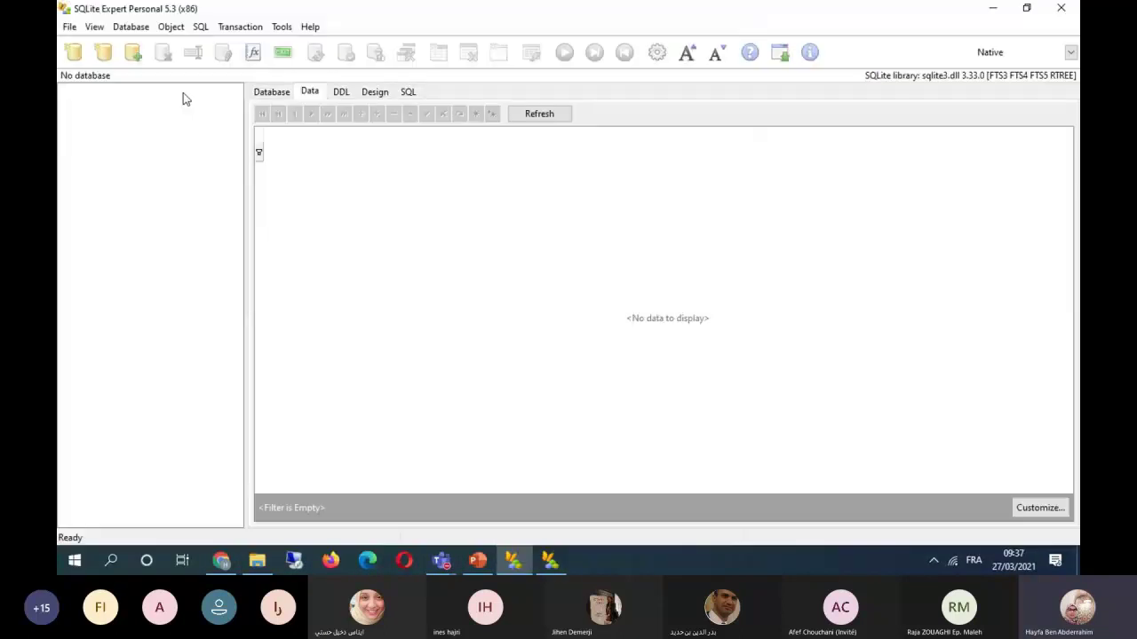
Open the store.db database from the samples db folder inside Formation base de données.
click(71, 28)
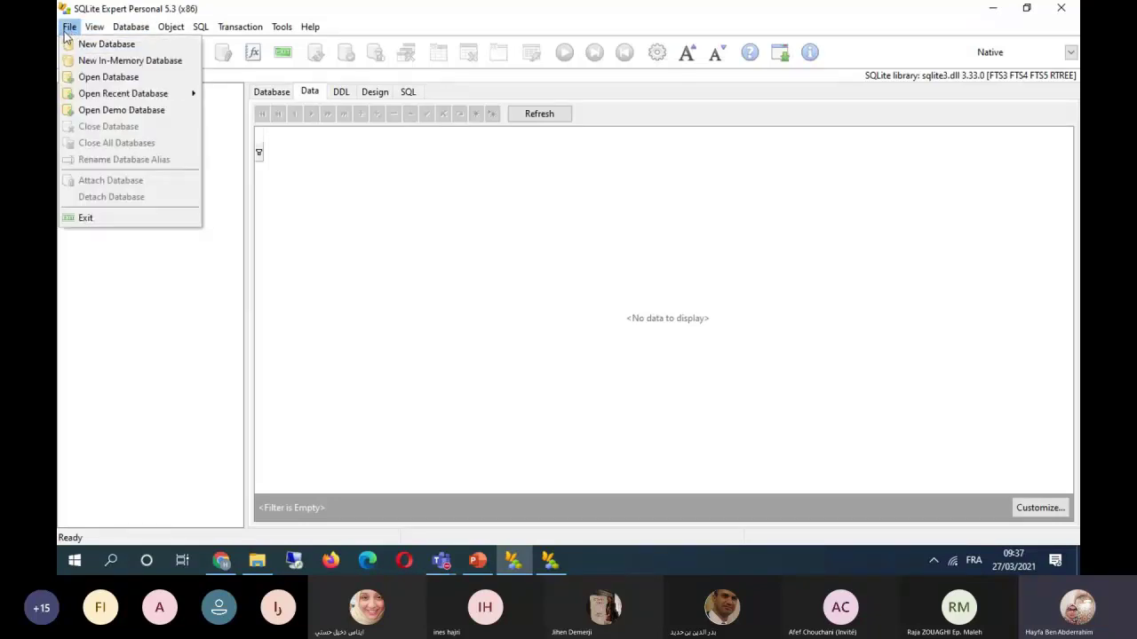
click(108, 80)
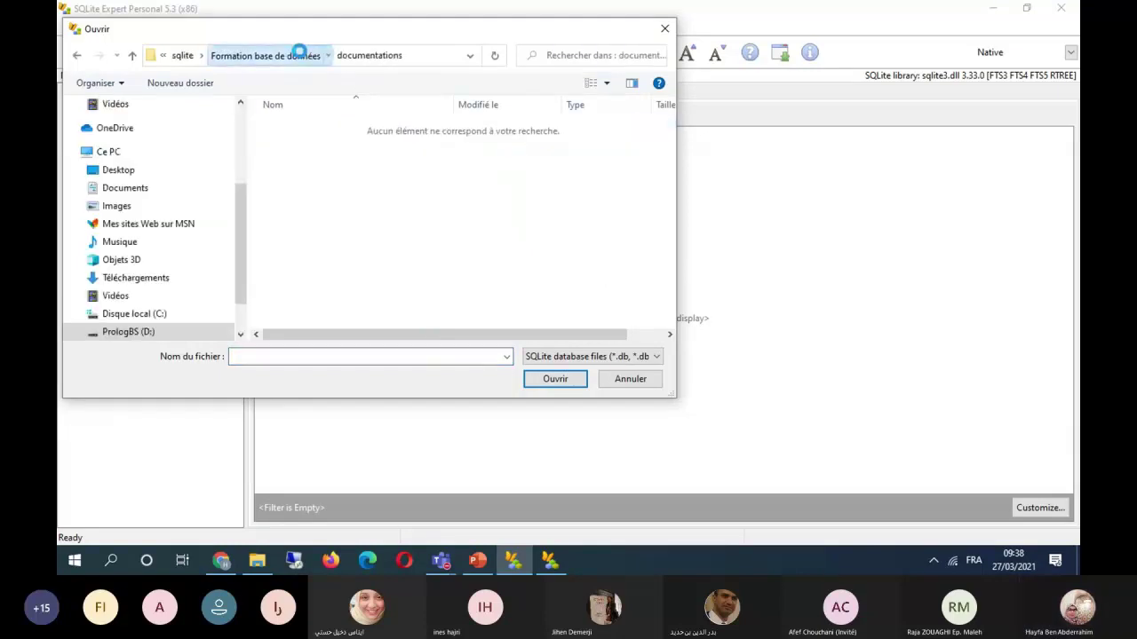
click(300, 55)
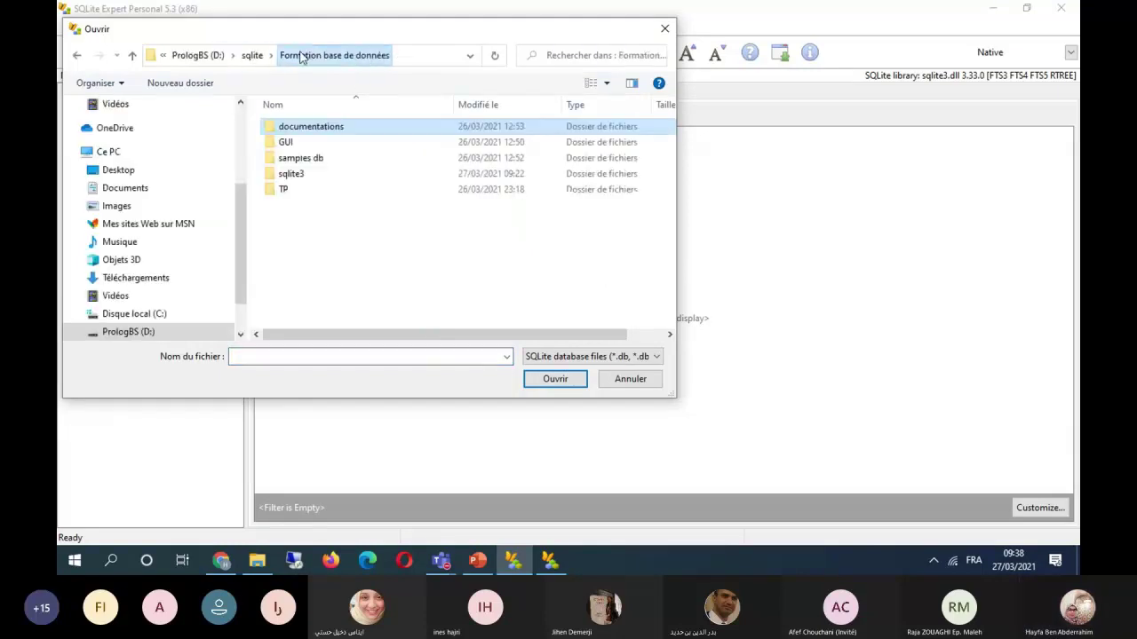
double_click(334, 160)
click(303, 144)
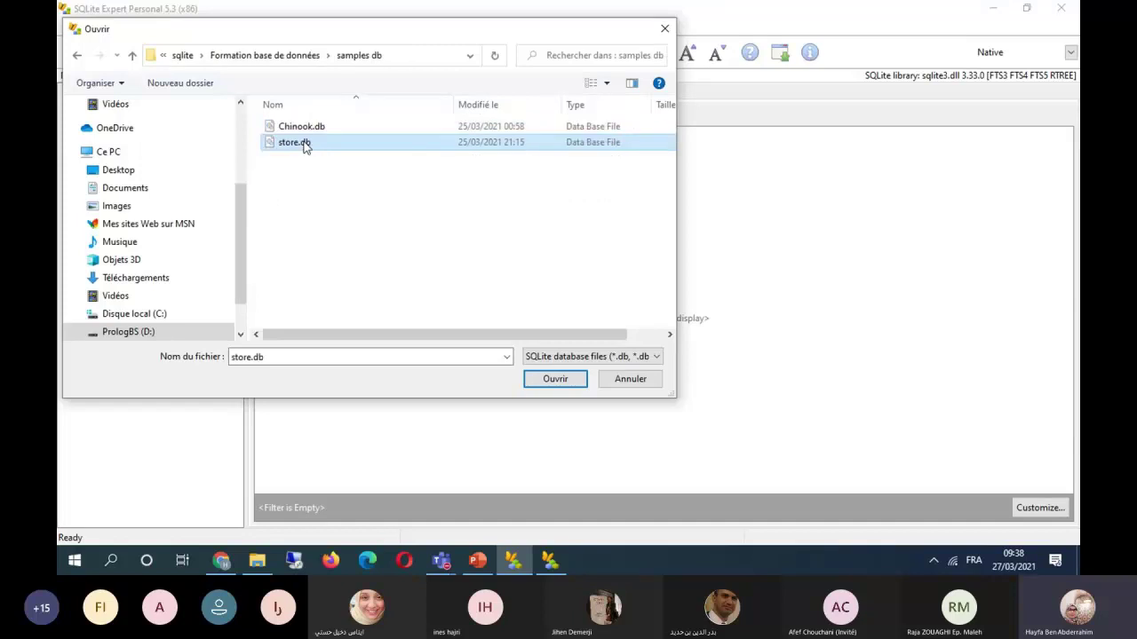
double_click(303, 144)
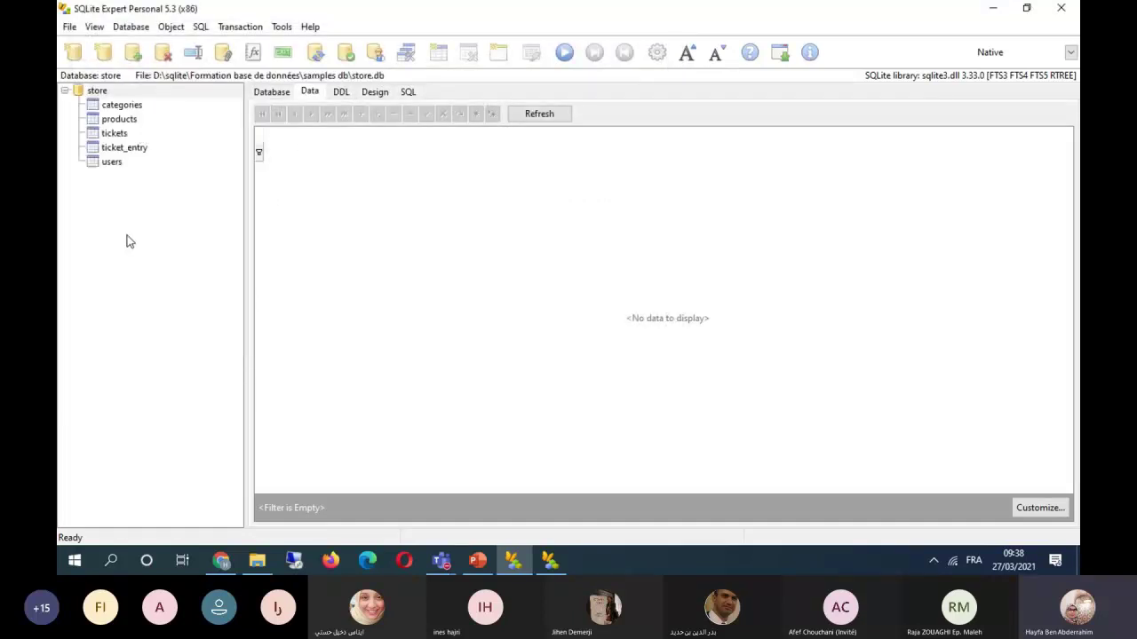
Open the Chinook.db database from the samples db folder alongside store and select it in the database tree.
key(ctrl+o)
click(334, 130)
key(Escape)
click(69, 27)
key(Escape)
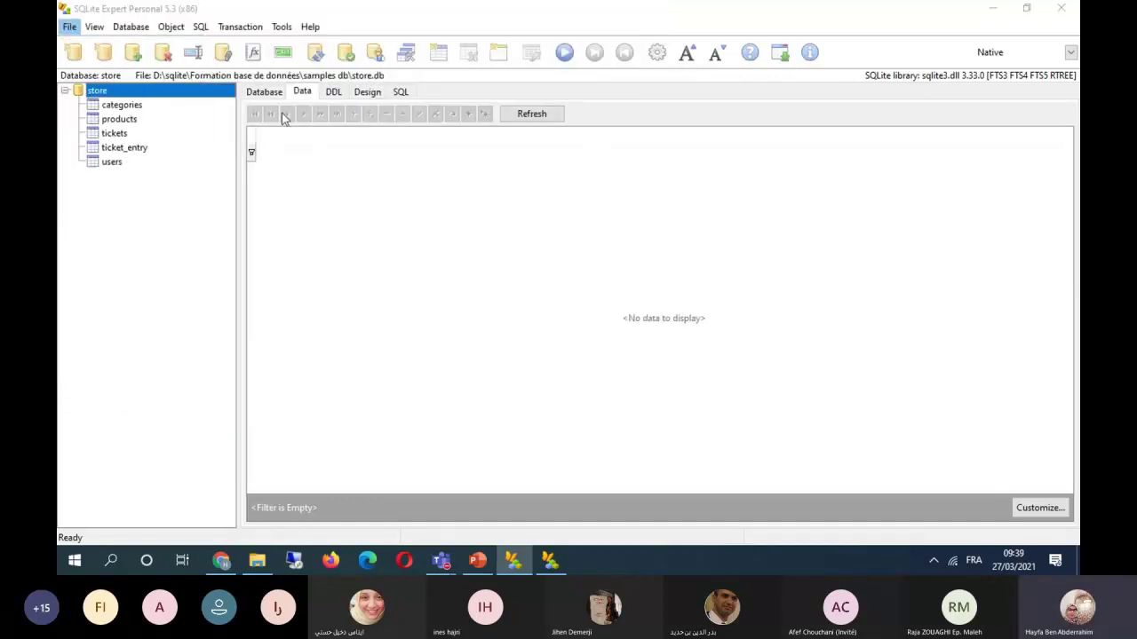
key(ctrl+o)
click(302, 124)
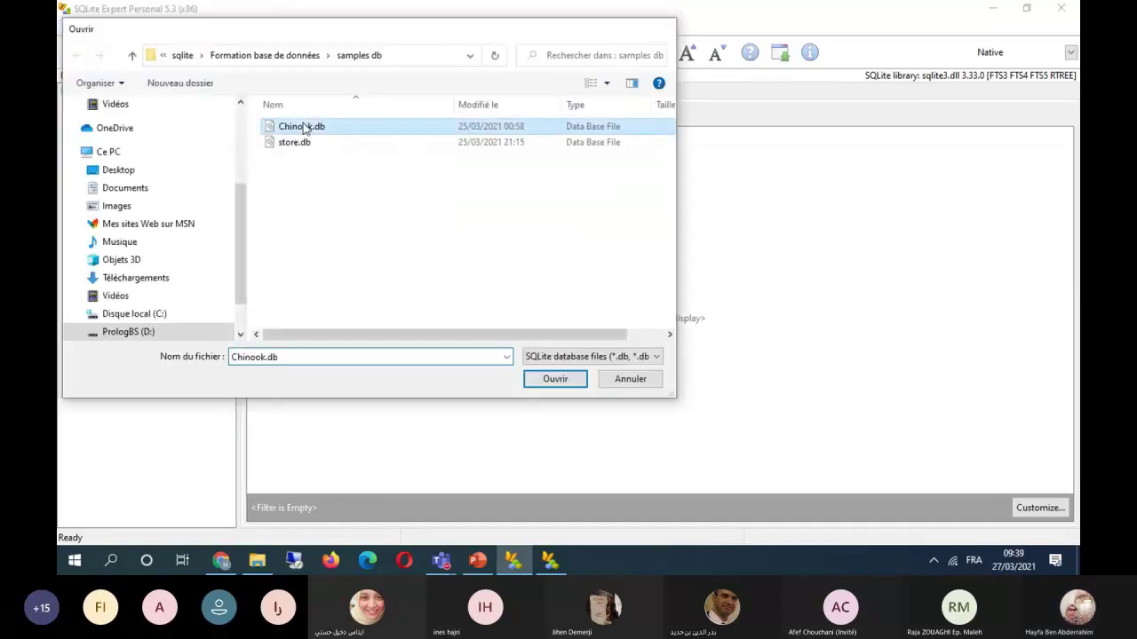
key(Escape)
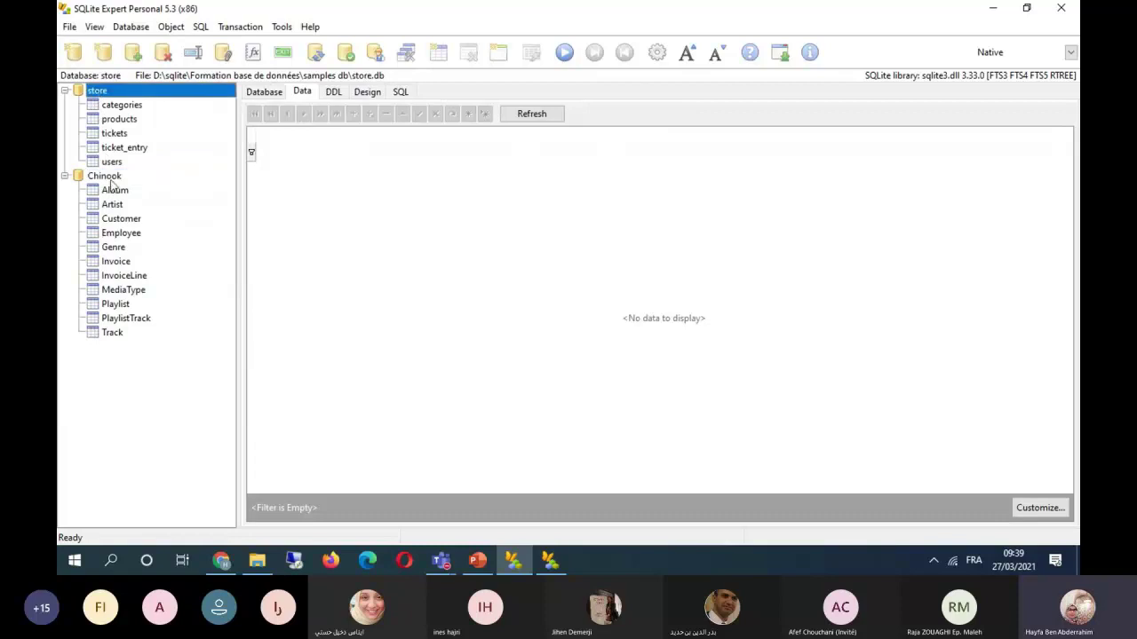
click(112, 180)
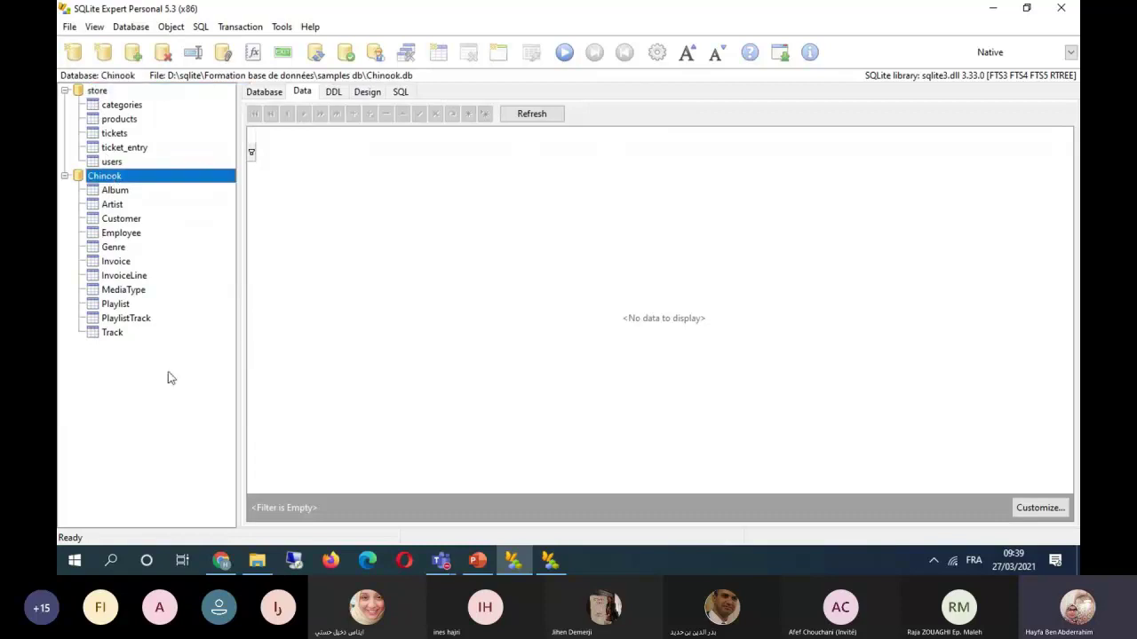
View the data of Chinook's Album table, and browse the records of the store database's tables.
click(113, 191)
click(114, 161)
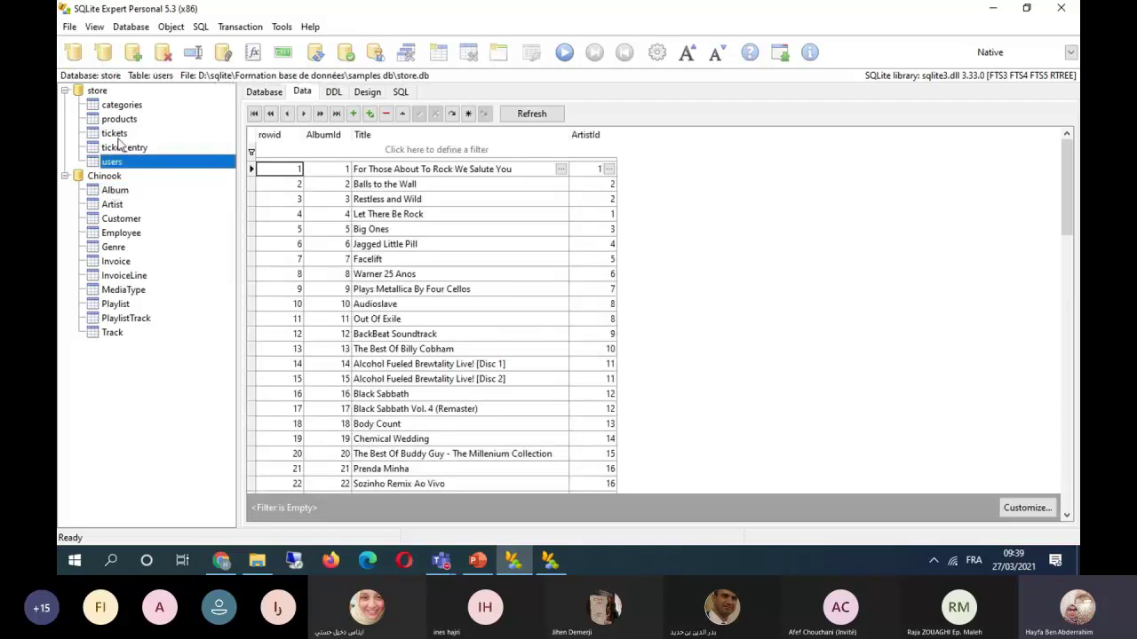
key(Up)
key(Up)
key(Up)
key(Up)
key(Up)
key(Down)
key(Down)
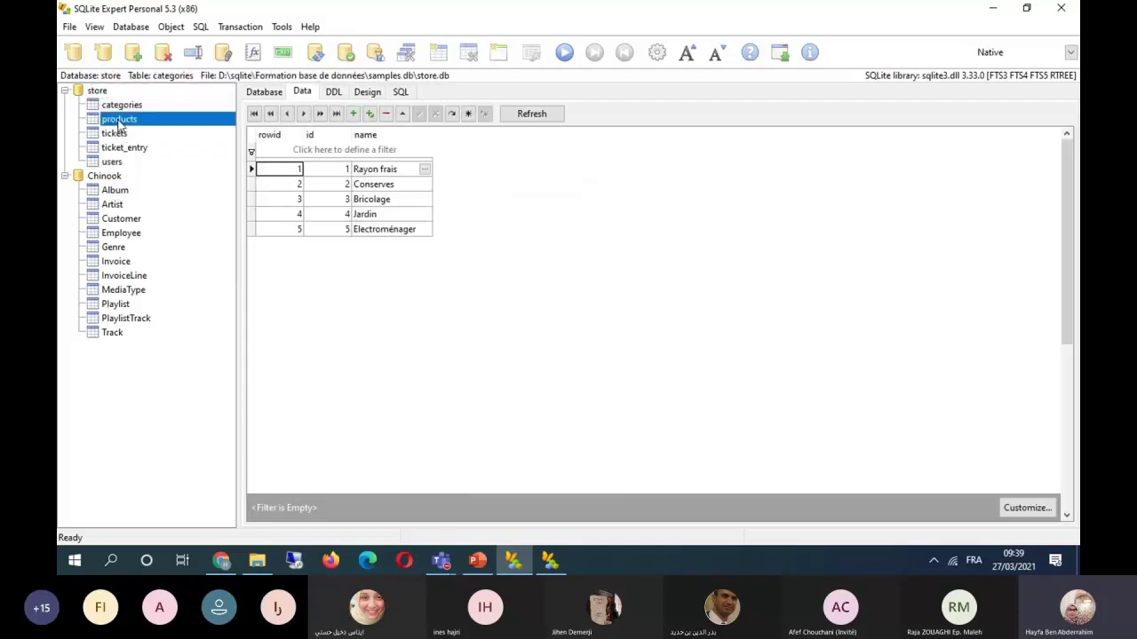
click(118, 134)
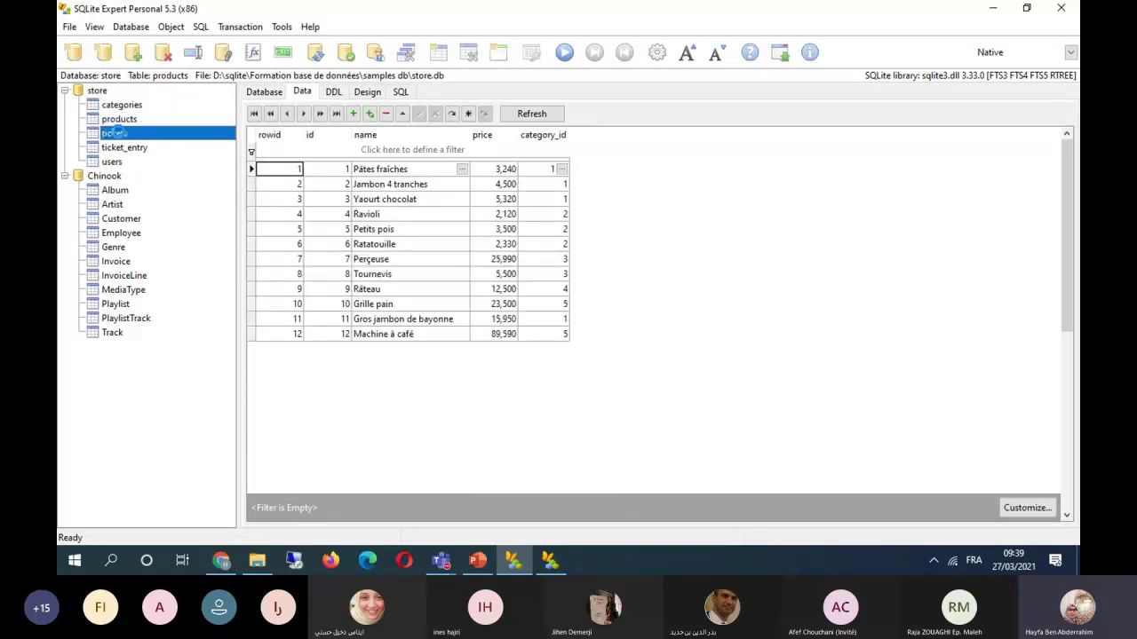
click(117, 147)
click(115, 162)
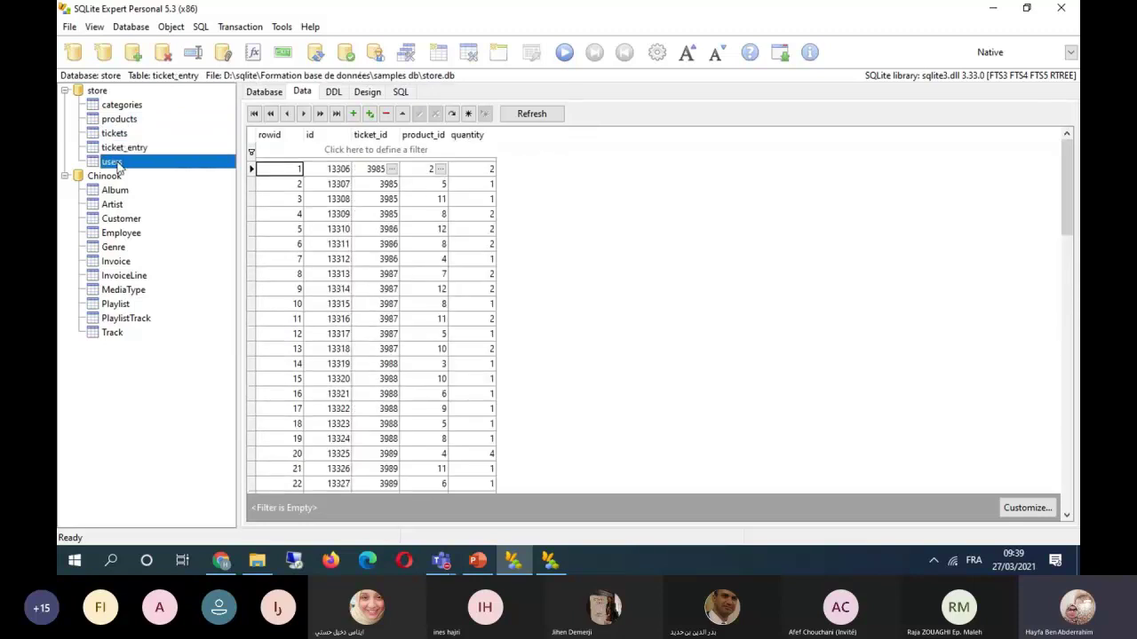
key(Down)
key(Down)
key(Down)
Review the data of store's categories, products, tickets, ticket_entry and users tables in order, and return to categories.
click(140, 106)
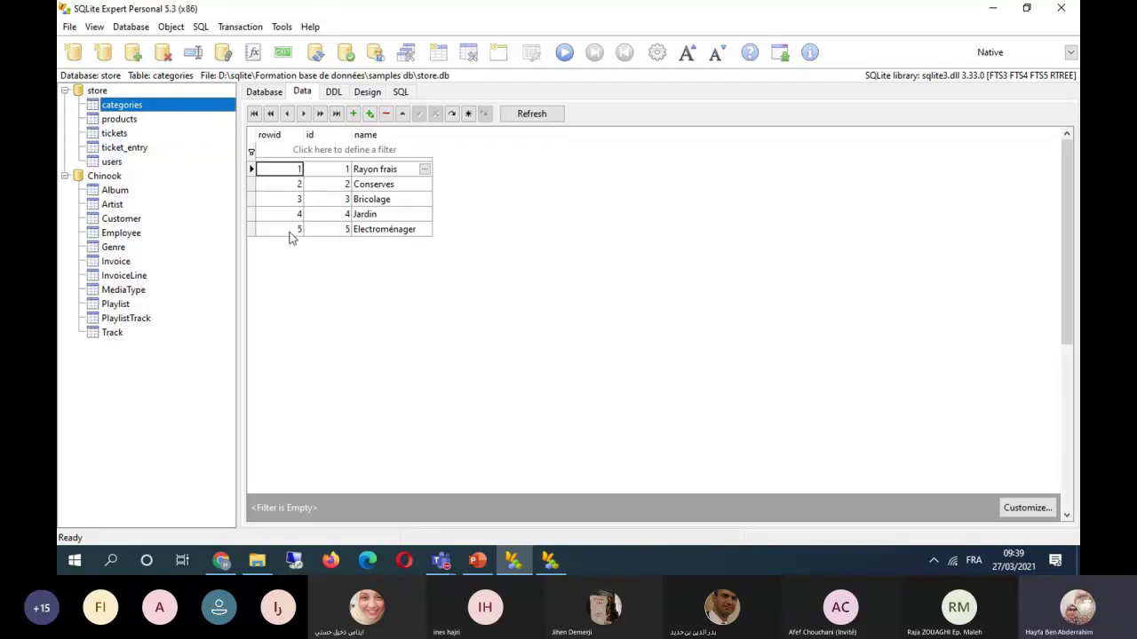
click(131, 121)
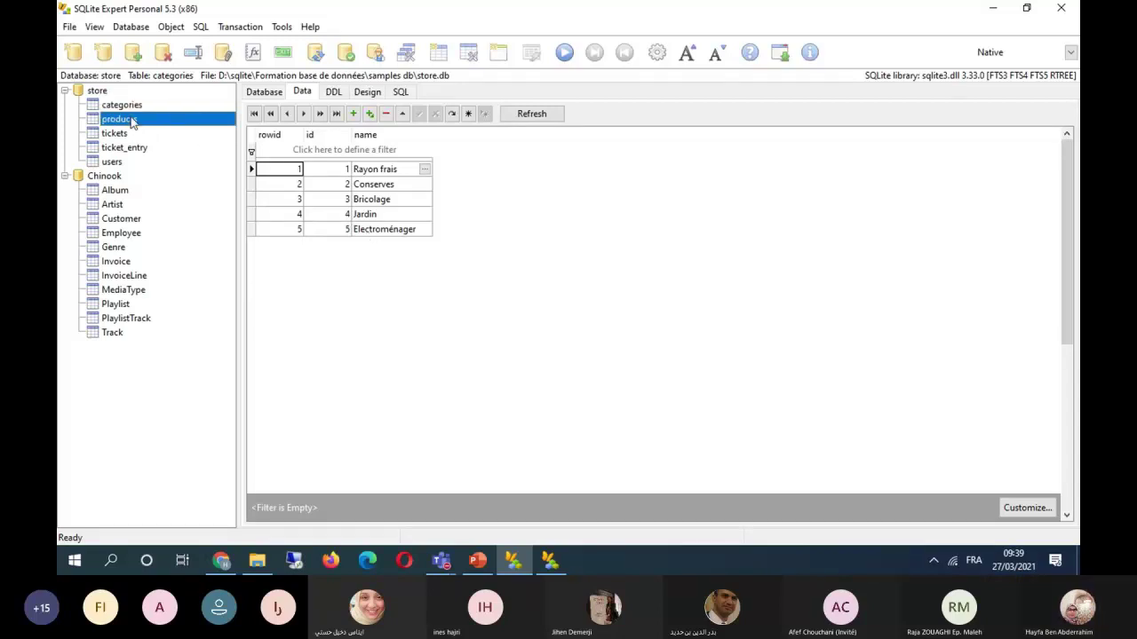
click(115, 134)
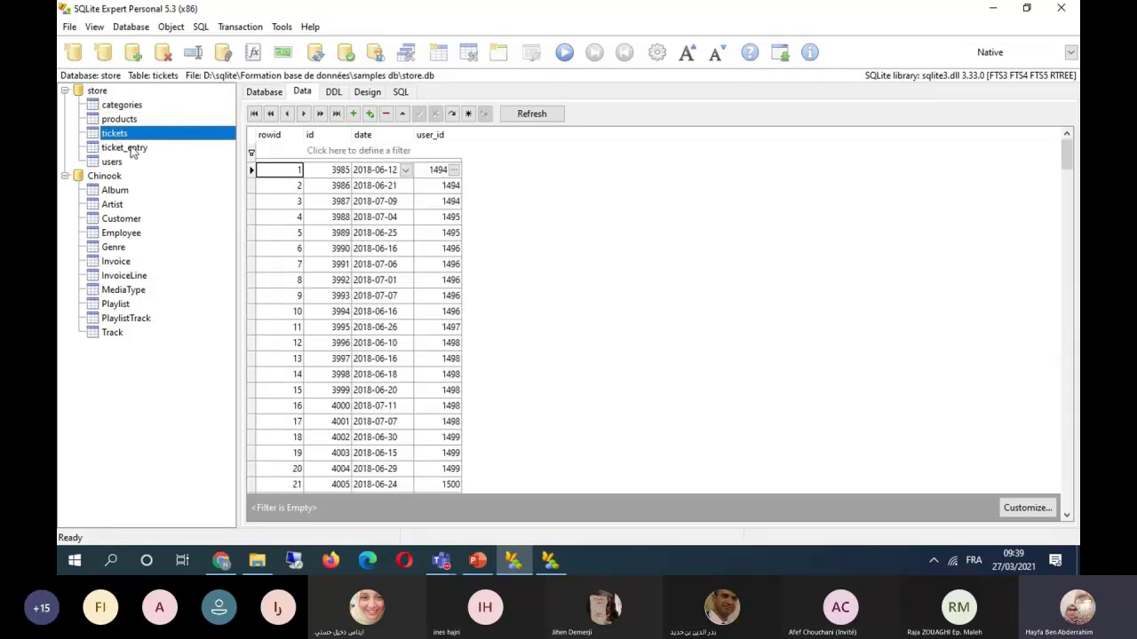
click(125, 148)
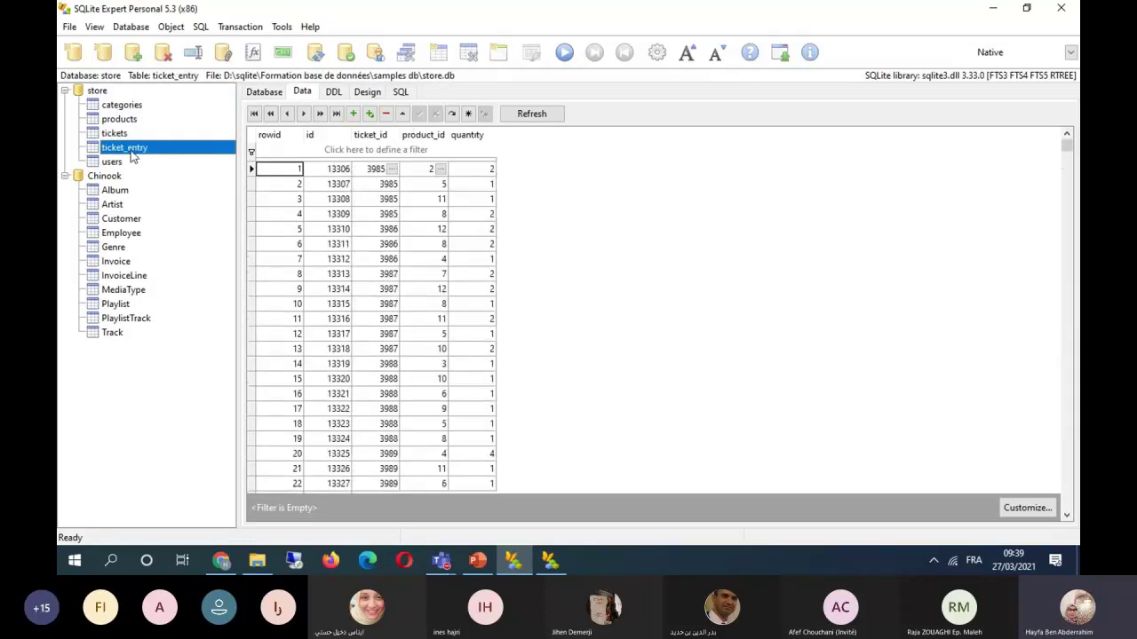
click(113, 164)
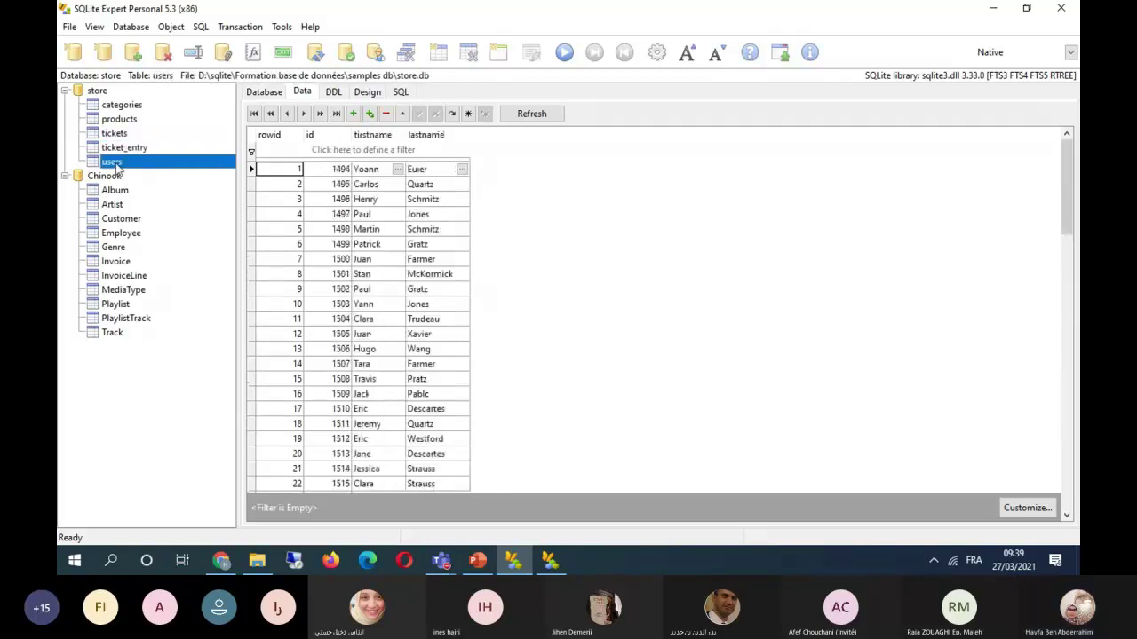
click(111, 106)
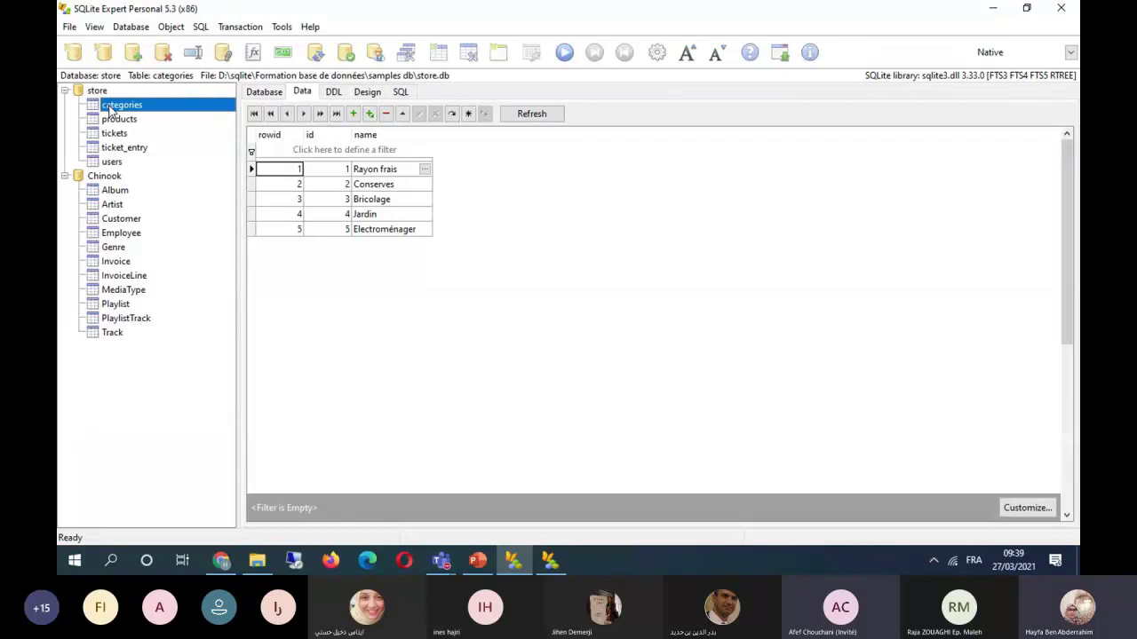
Go through the data of store's products, tickets, ticket_entry and users tables once more.
click(122, 120)
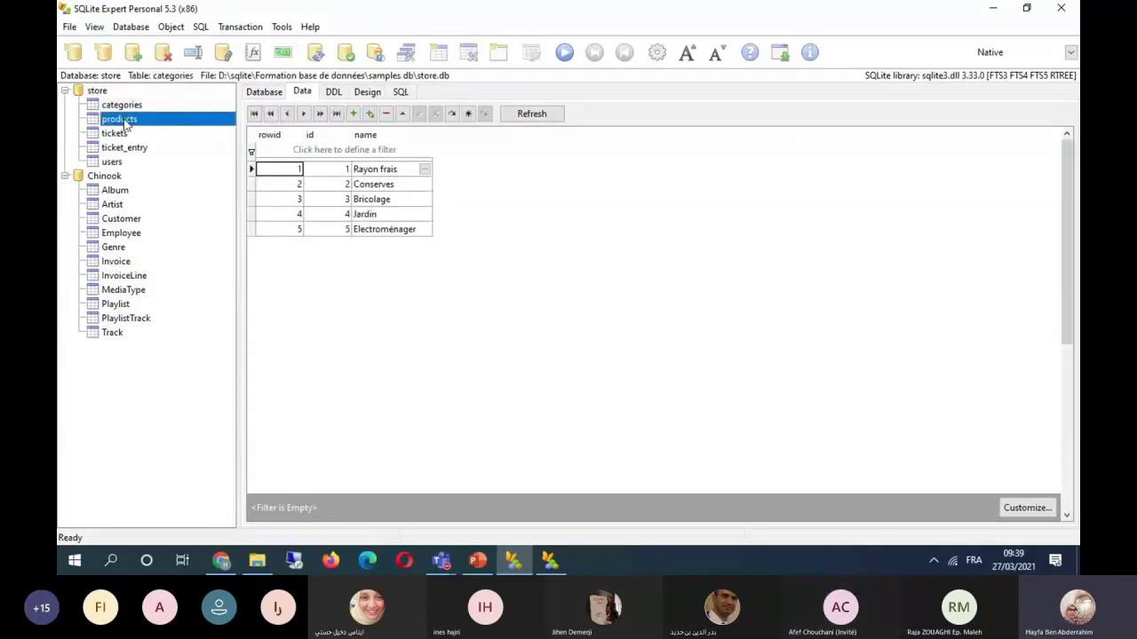
click(123, 135)
click(121, 147)
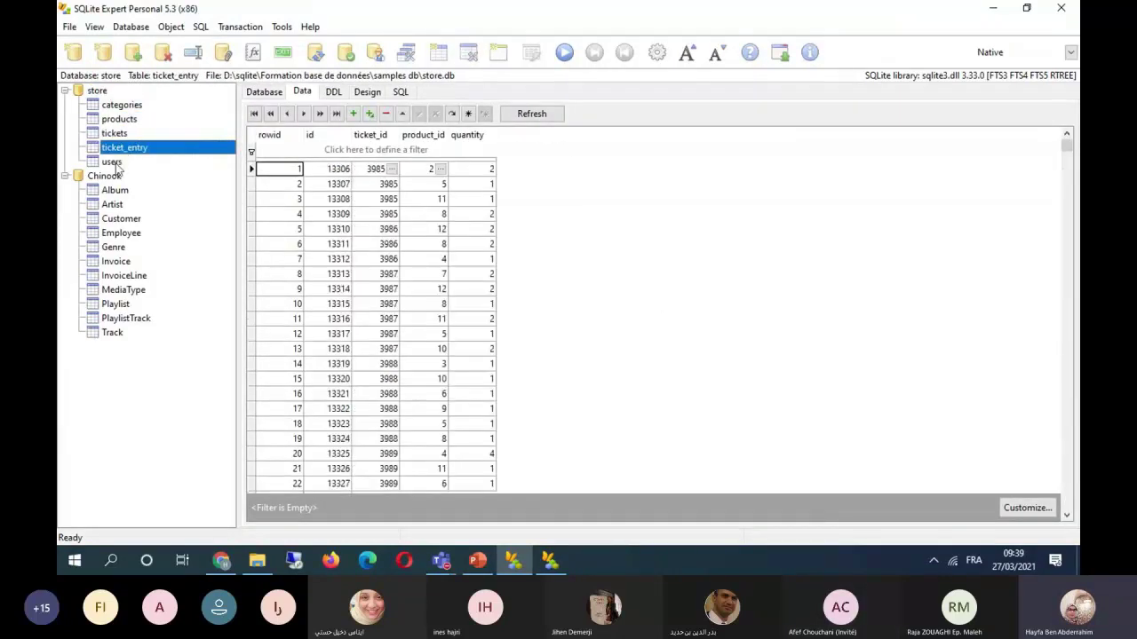
click(117, 164)
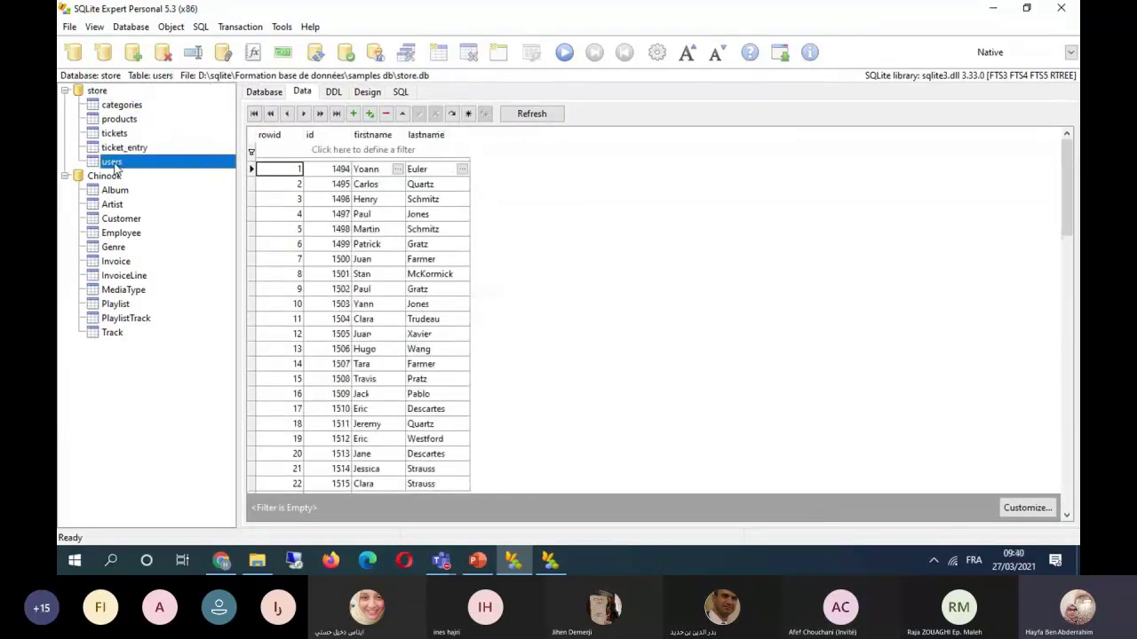
Return to store's categories table and examine its creation script and column definitions.
click(123, 107)
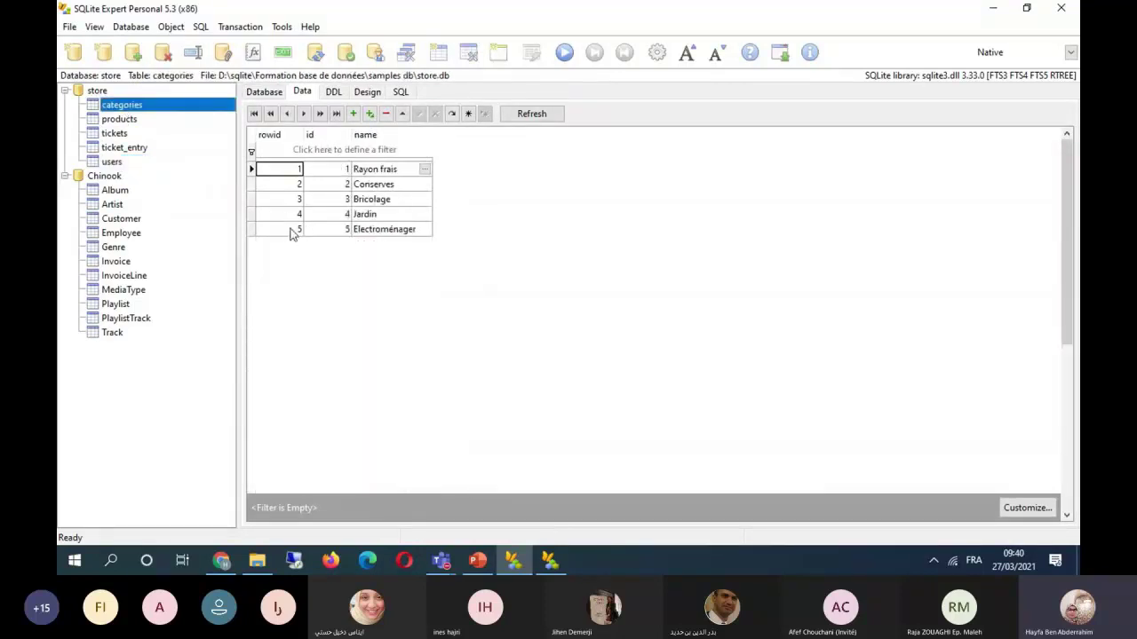
click(334, 93)
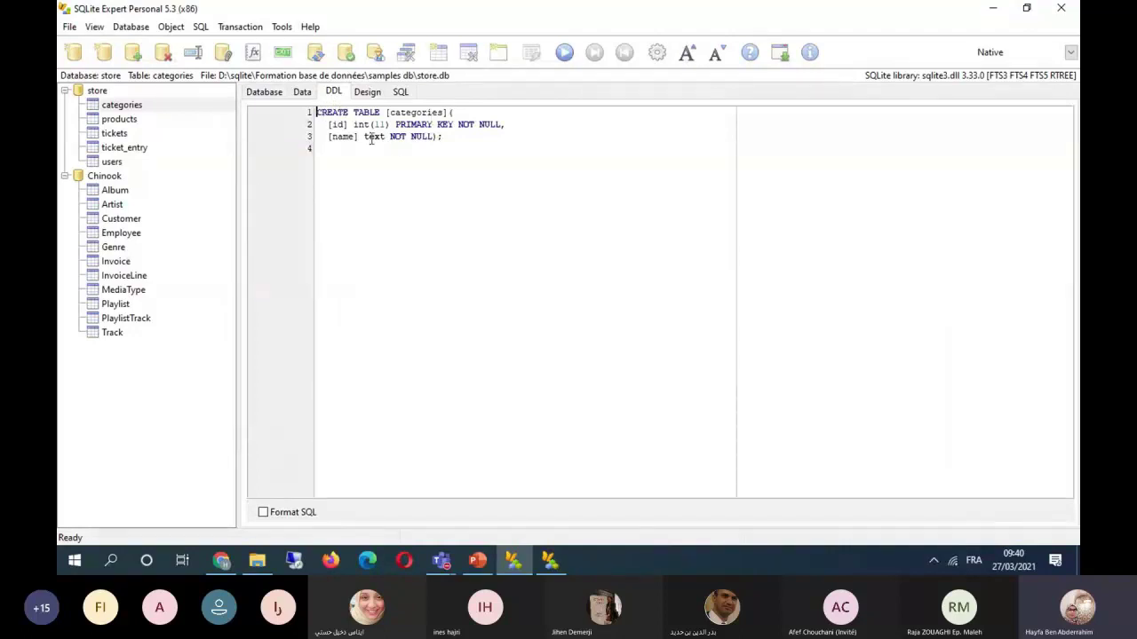
click(367, 93)
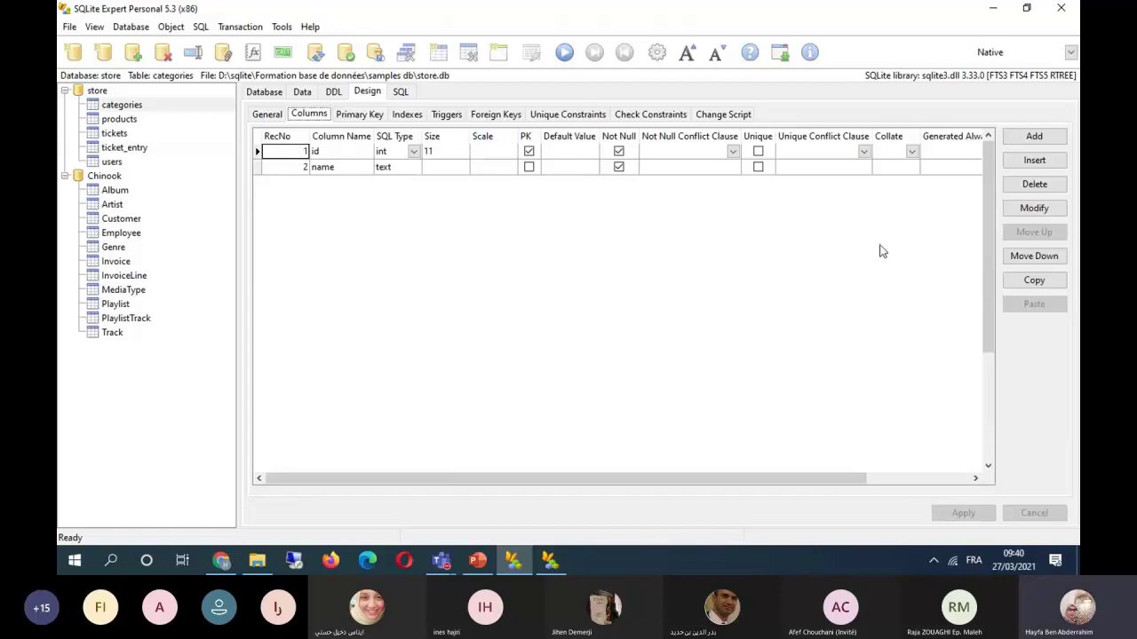
click(1035, 137)
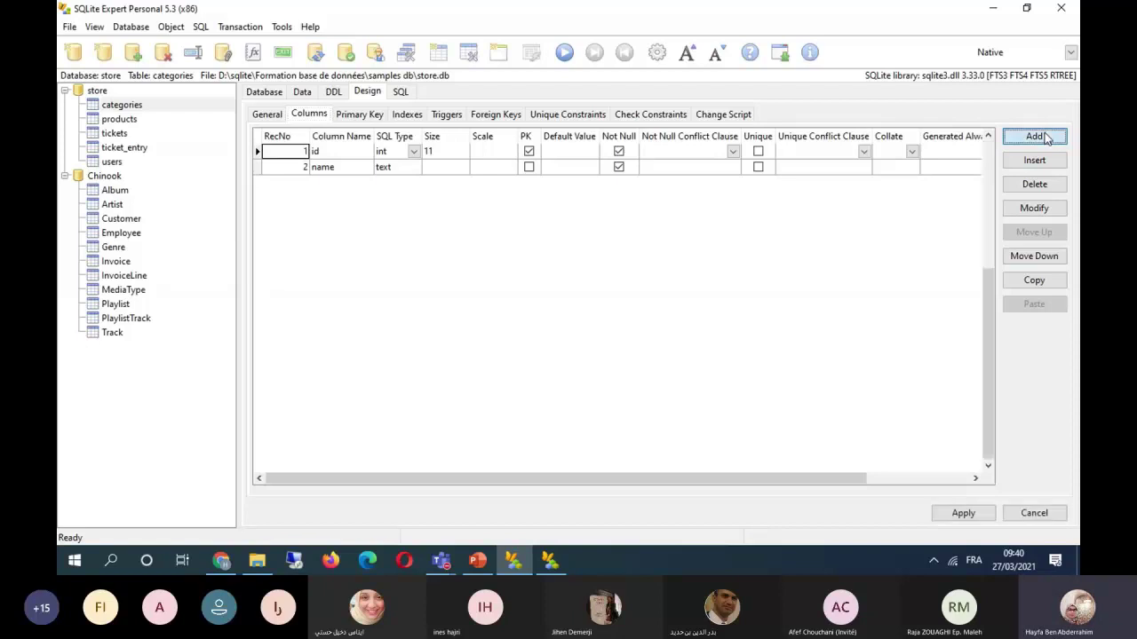
click(1045, 138)
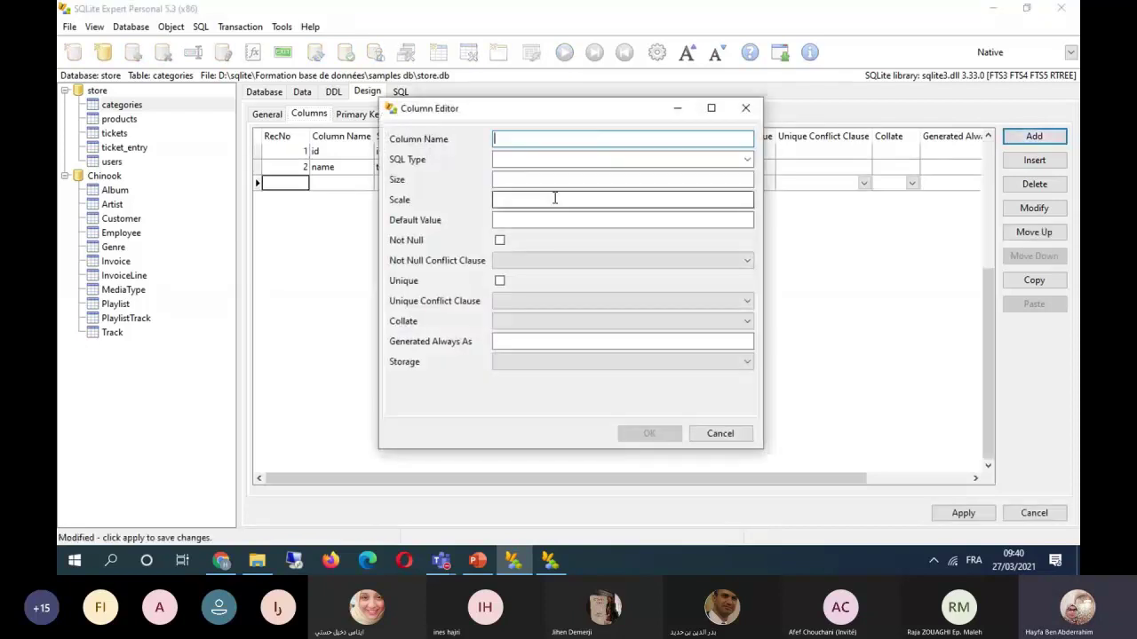
click(718, 434)
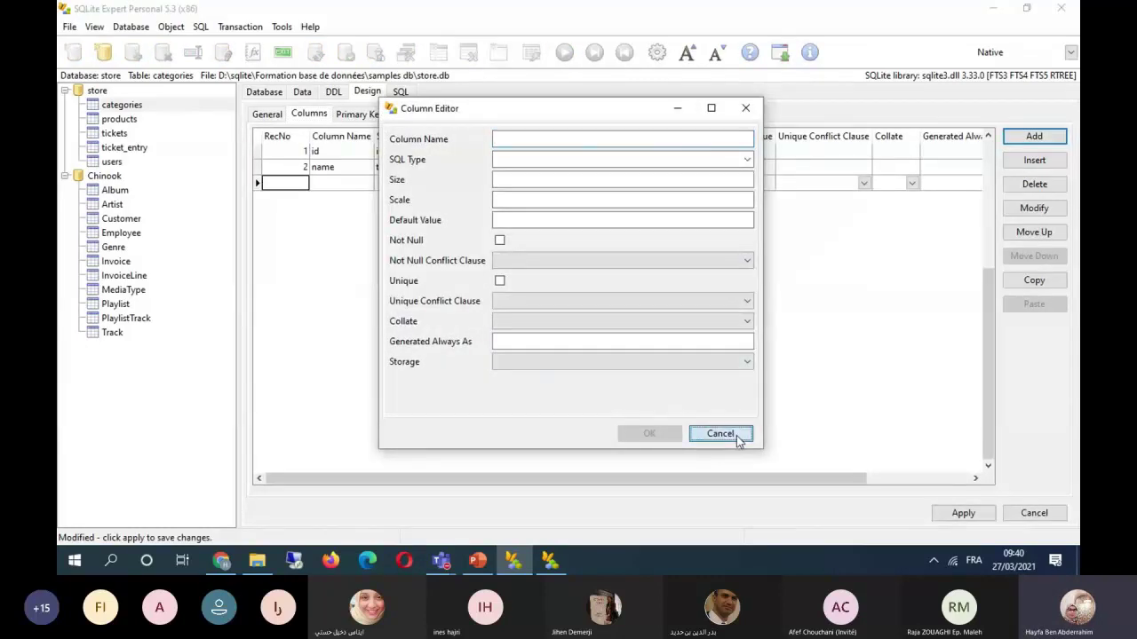
Examine the primary key, indexes, triggers, foreign keys and check constraints in the categories table's design.
click(359, 114)
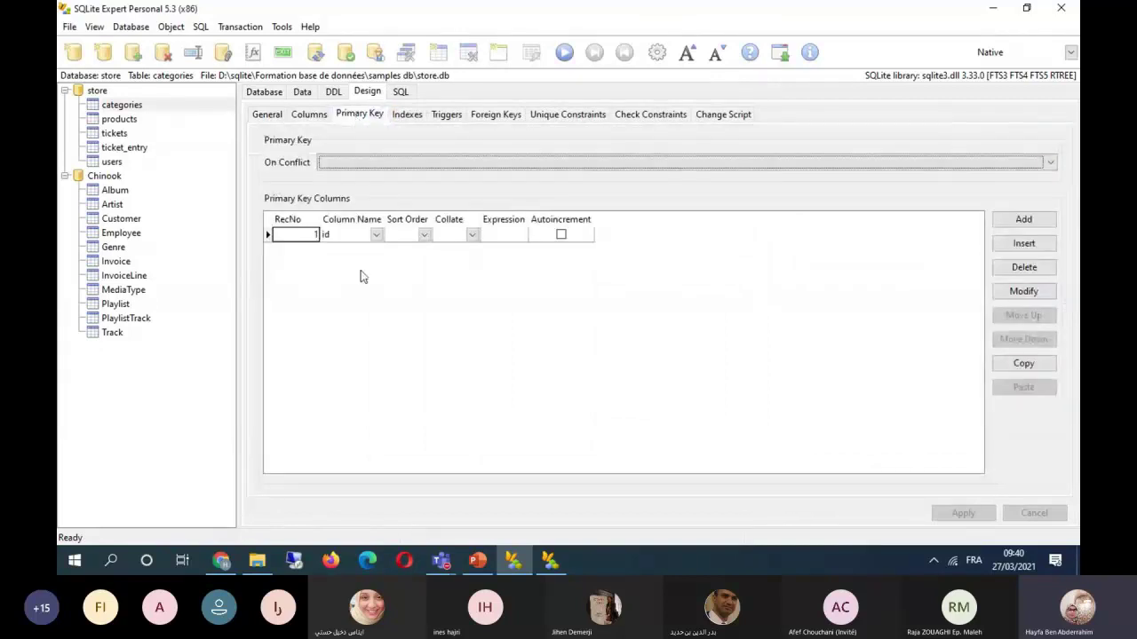
click(142, 106)
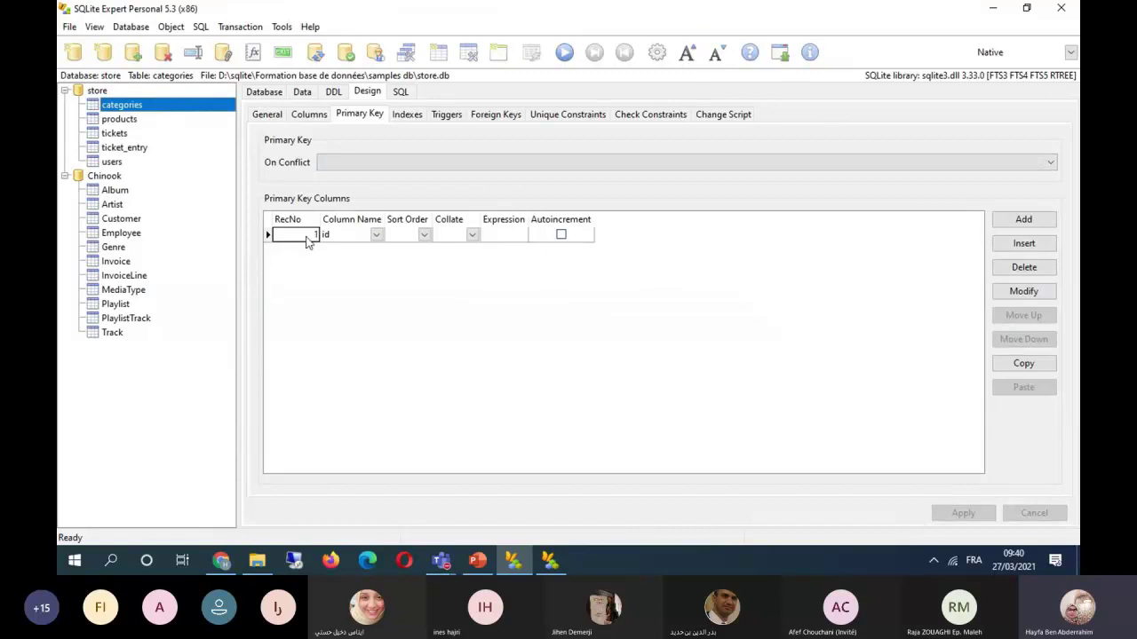
click(407, 114)
click(447, 115)
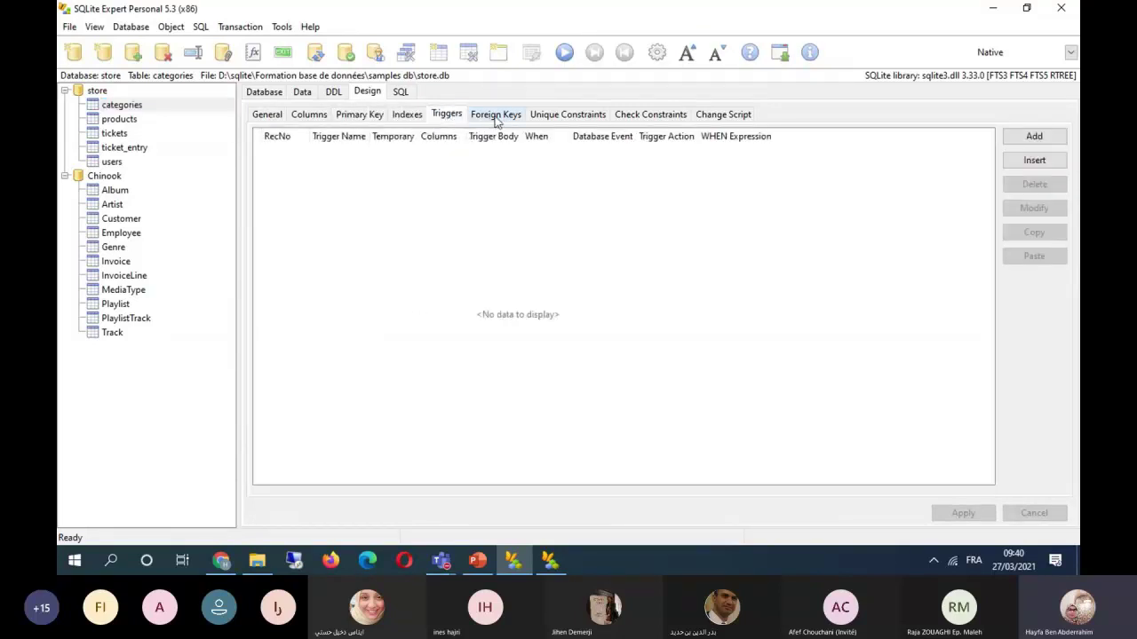
click(497, 121)
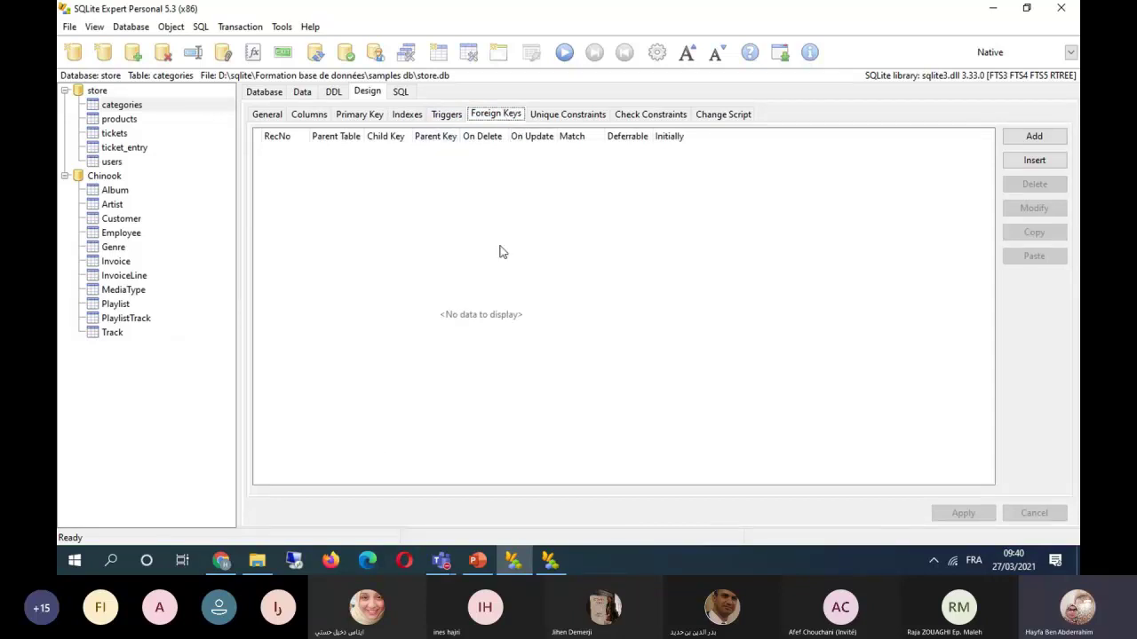
click(645, 116)
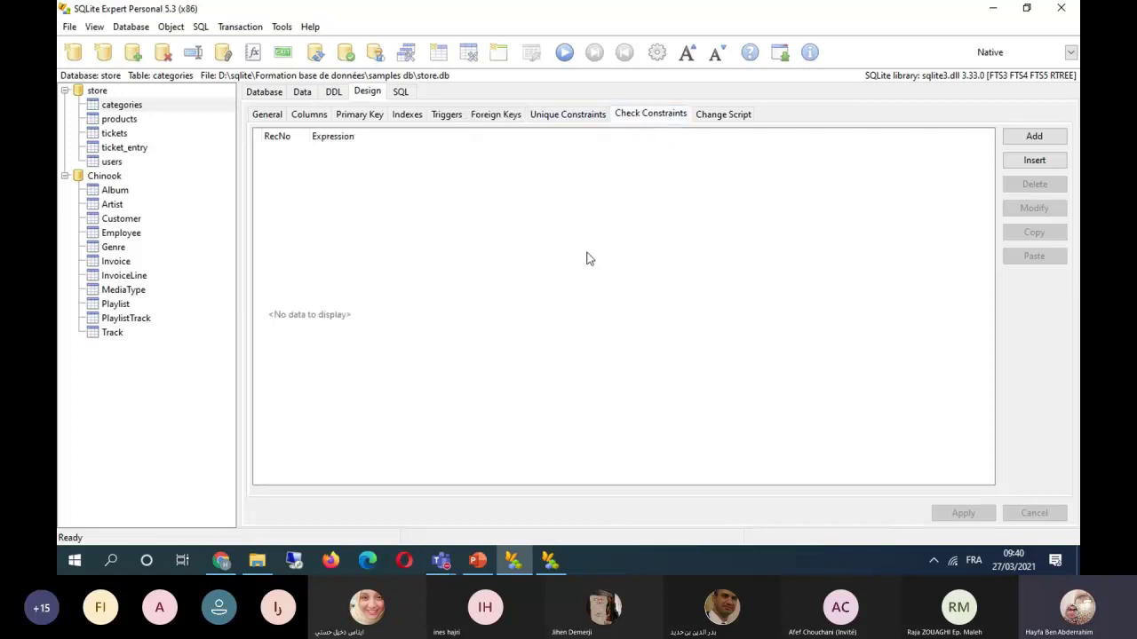
Bring up the blank SQL editor and switch its target between store and Chinook, ending on store's categories table.
click(403, 94)
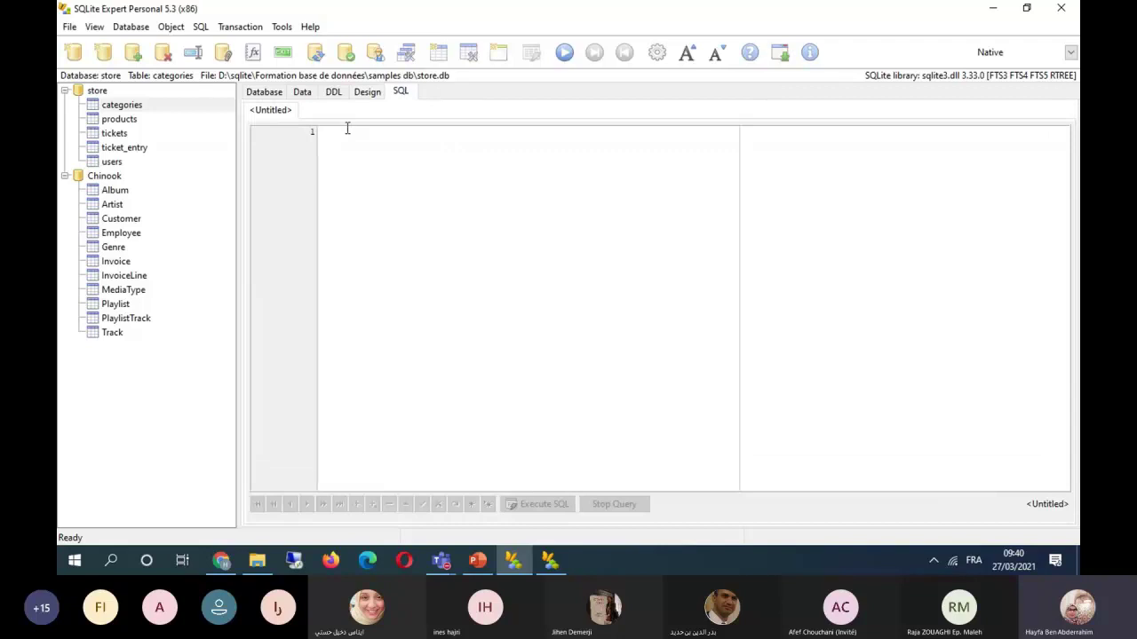
click(347, 129)
click(64, 146)
click(122, 105)
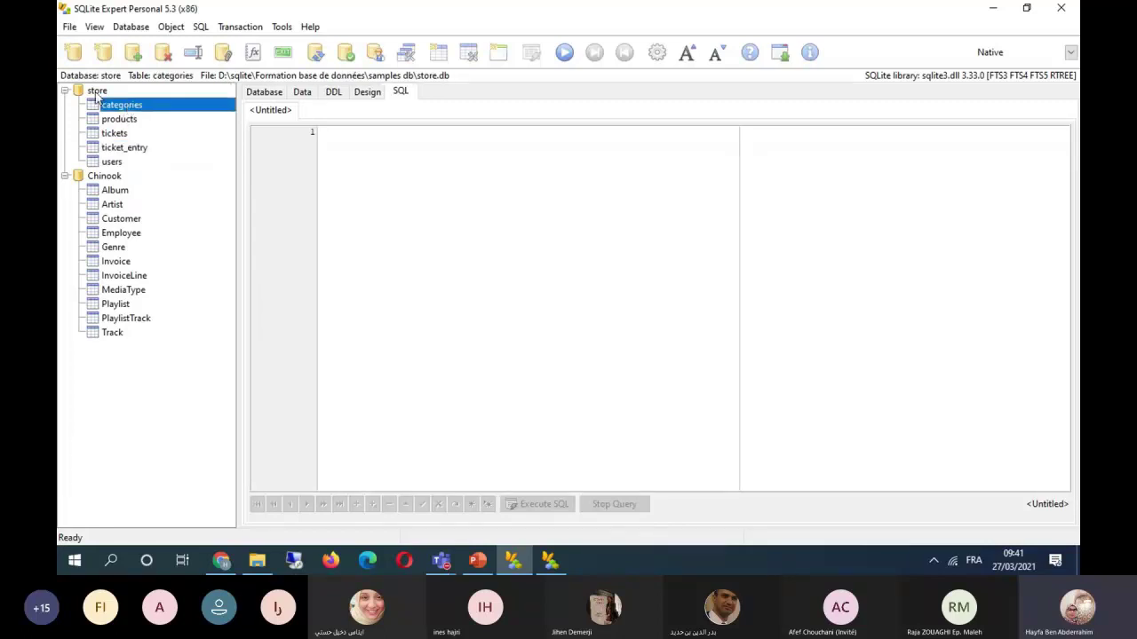
click(98, 90)
click(105, 176)
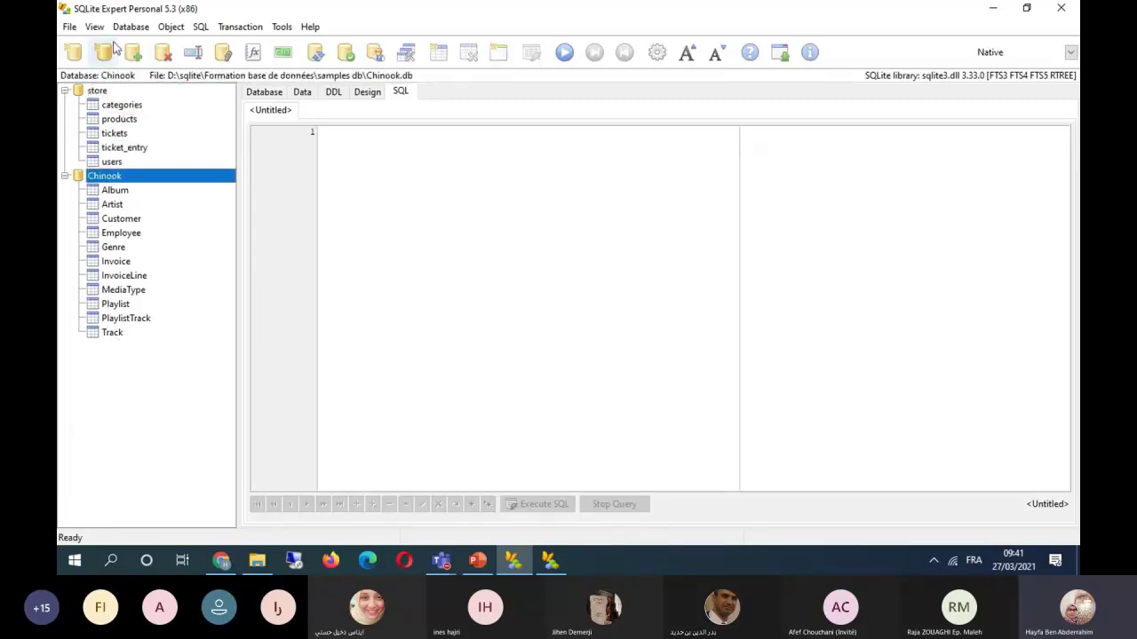
click(99, 91)
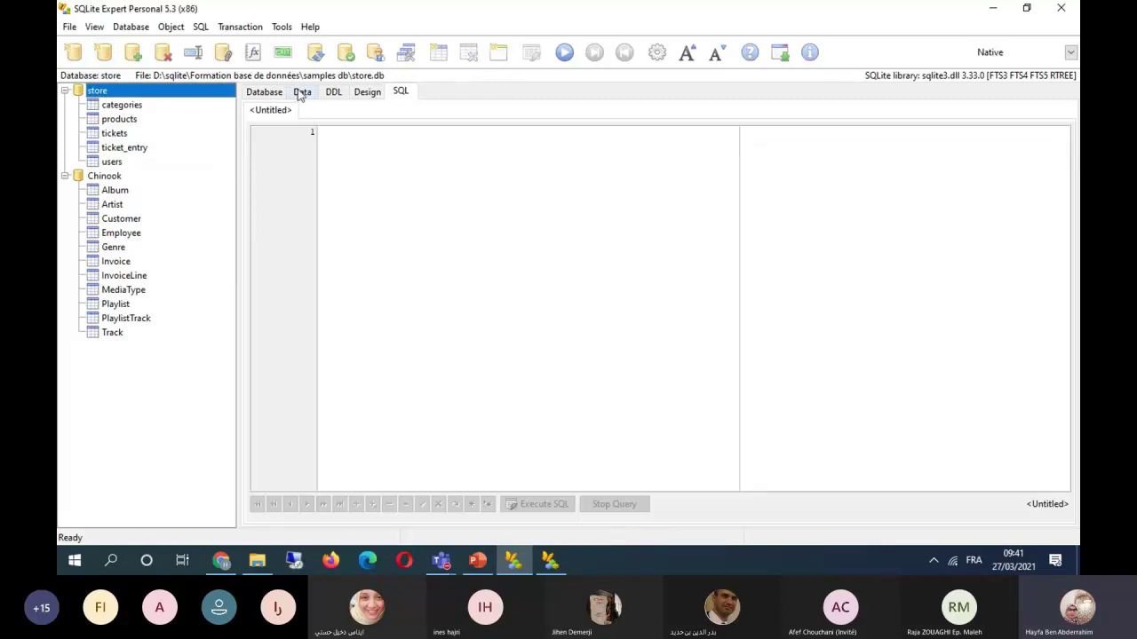
click(133, 109)
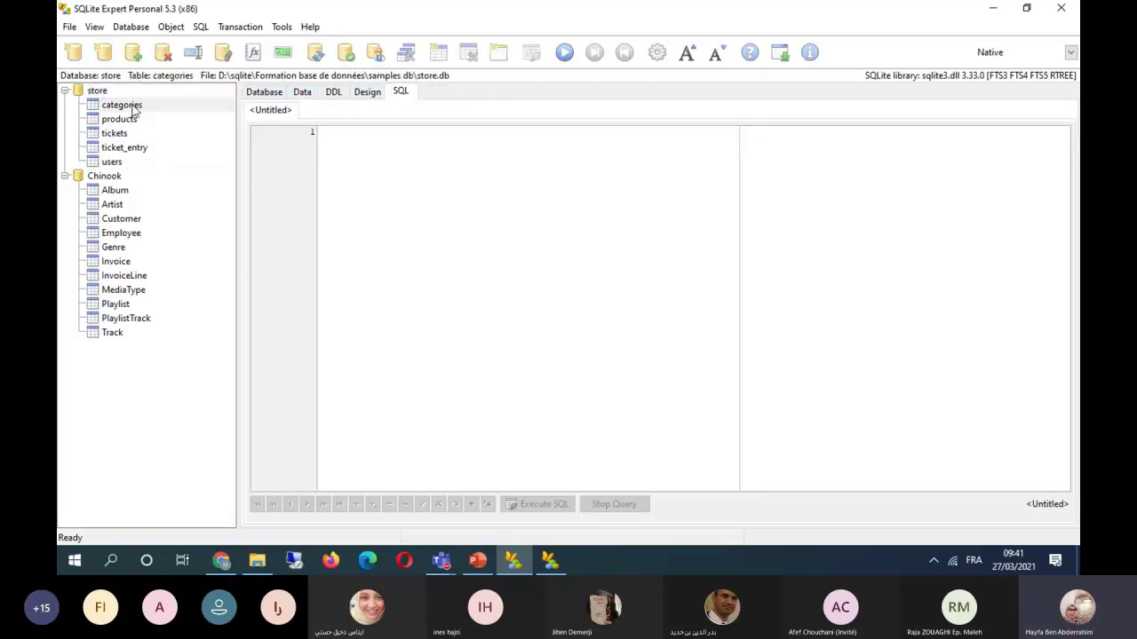
Copy the categories table's complete CREATE TABLE statement from its DDL into the SQL editor.
click(333, 92)
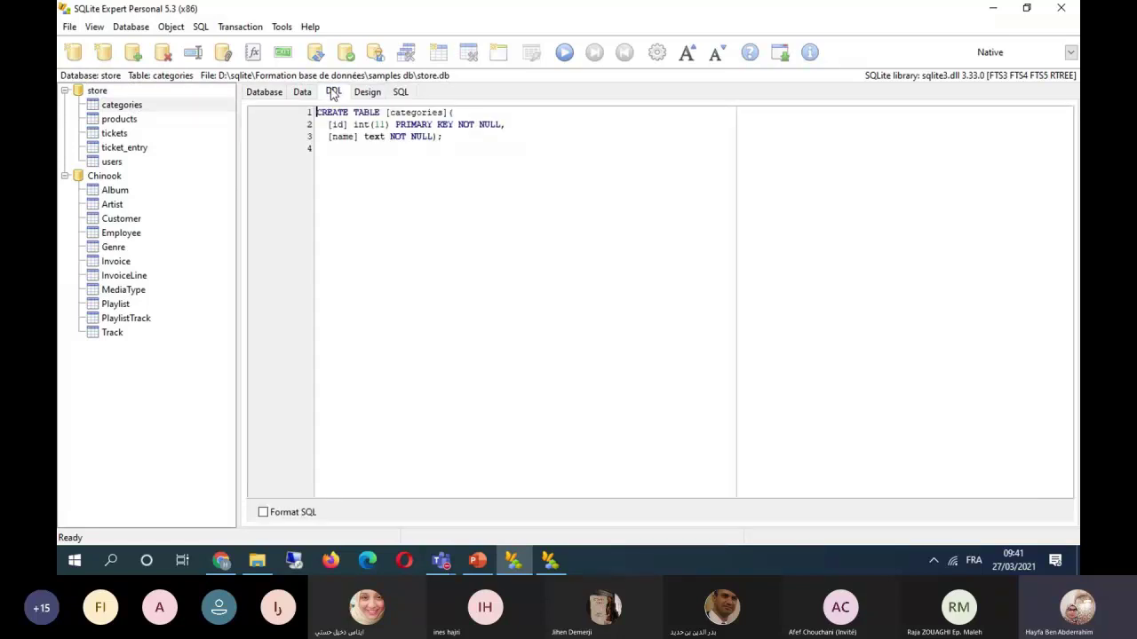
drag(443, 137, 306, 109)
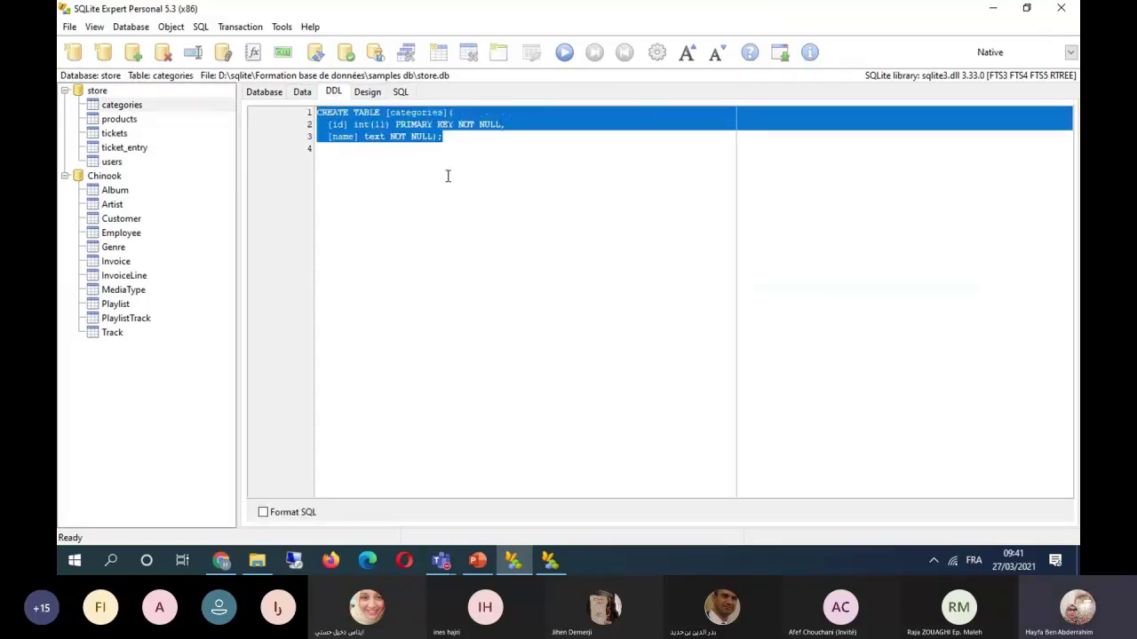
click(401, 92)
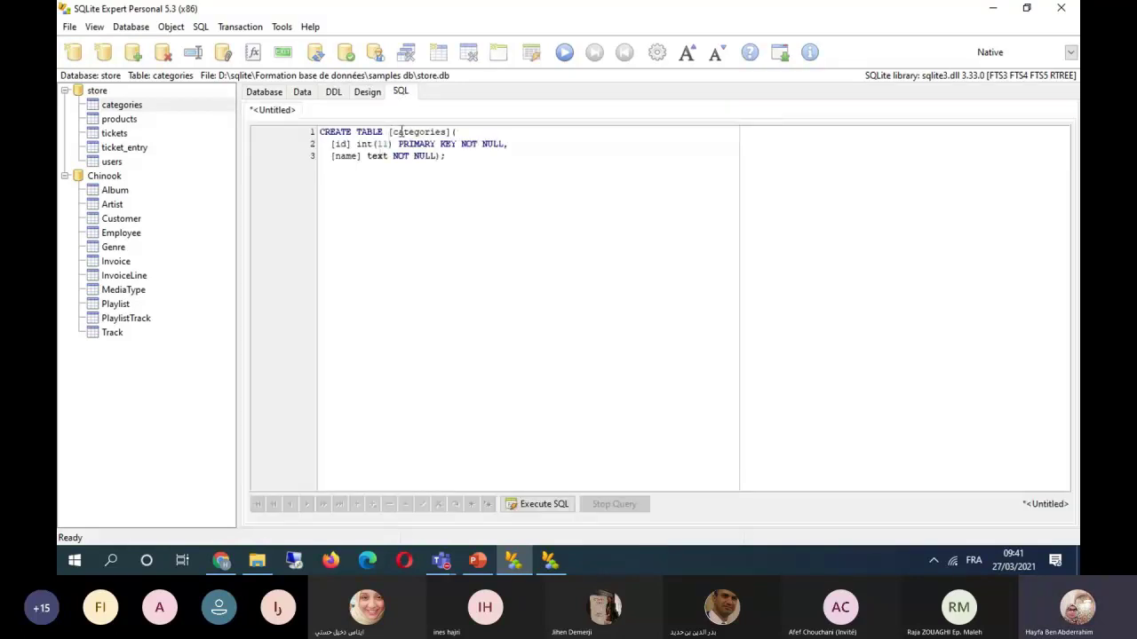
Change the table name in the CREATE TABLE statement to aa and remove the name column with its preceding comma.
double_click(423, 134)
text(aa)
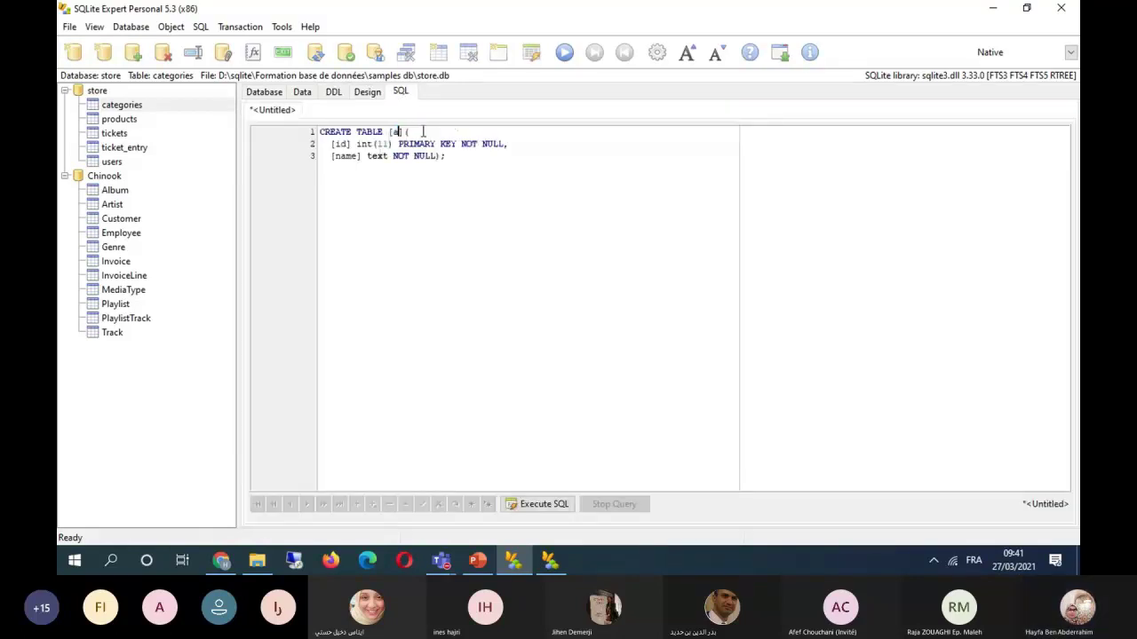
drag(438, 158, 329, 158)
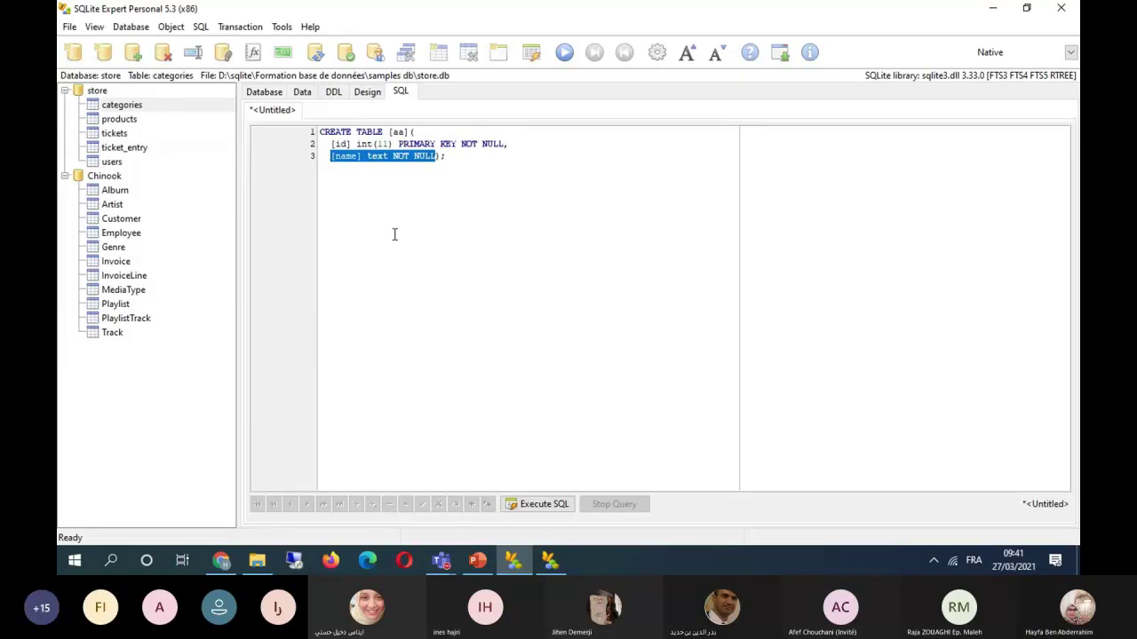
key(BackSpace)
key(BackSpace)
key(BackSpace)
key(BackSpace)
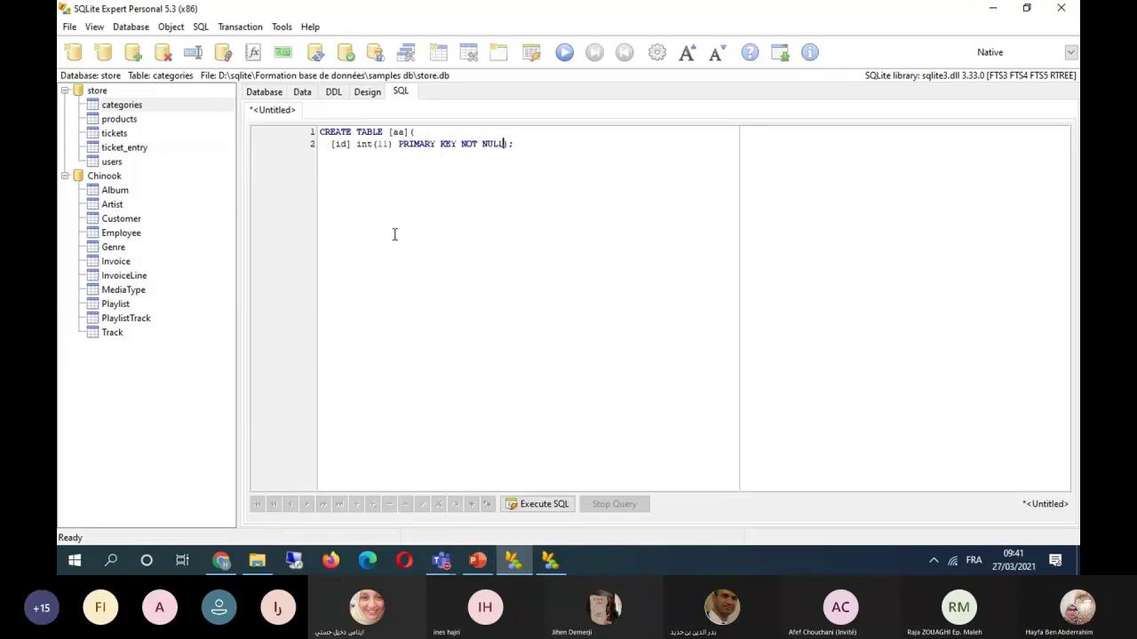
Rename the statement's id column to aa and execute it on the store database, selecting the new aa table.
double_click(341, 143)
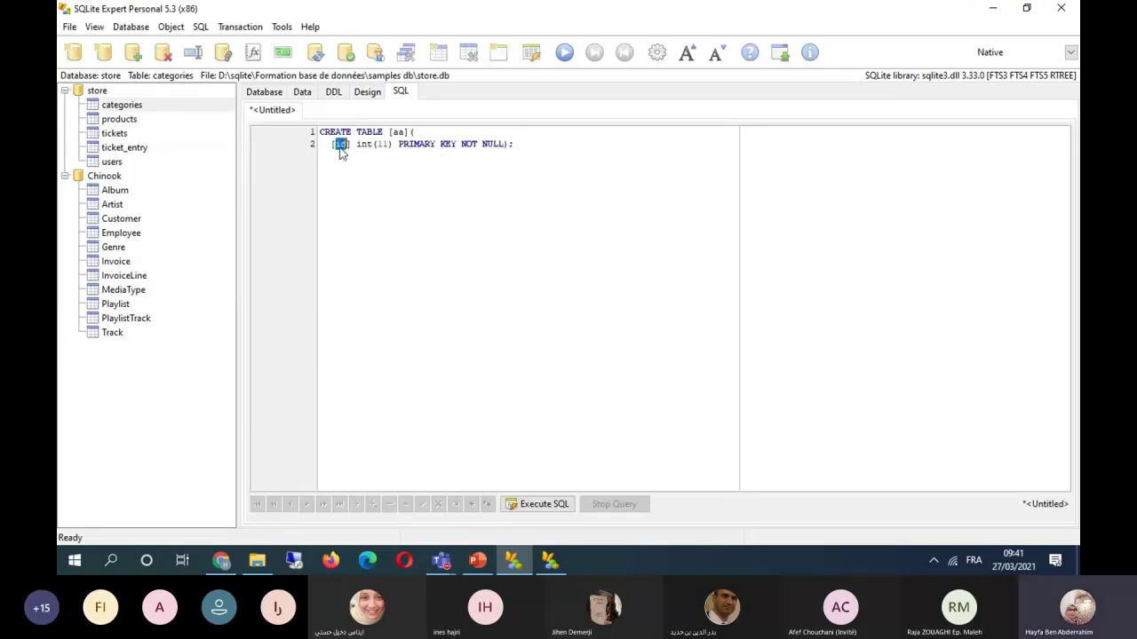
text(aa)
click(415, 250)
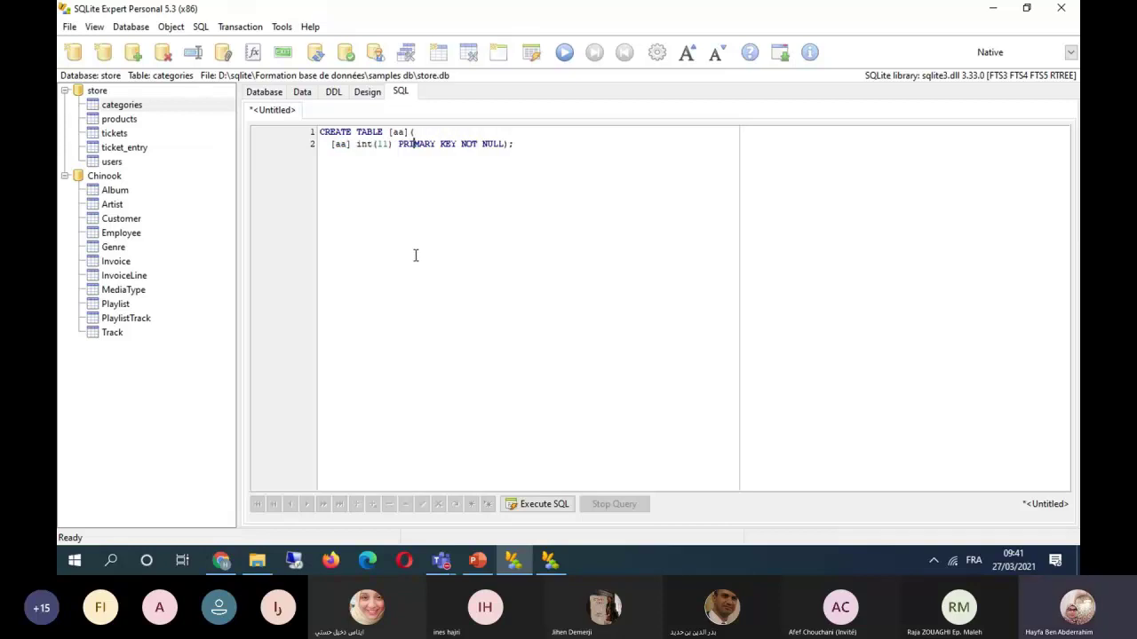
click(546, 505)
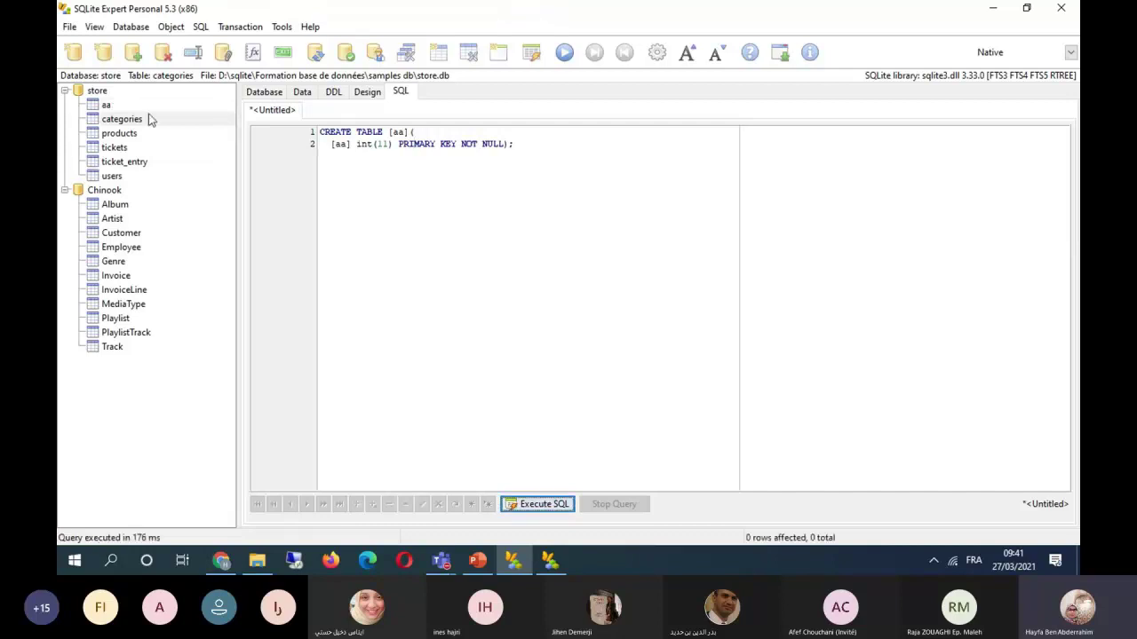
click(138, 105)
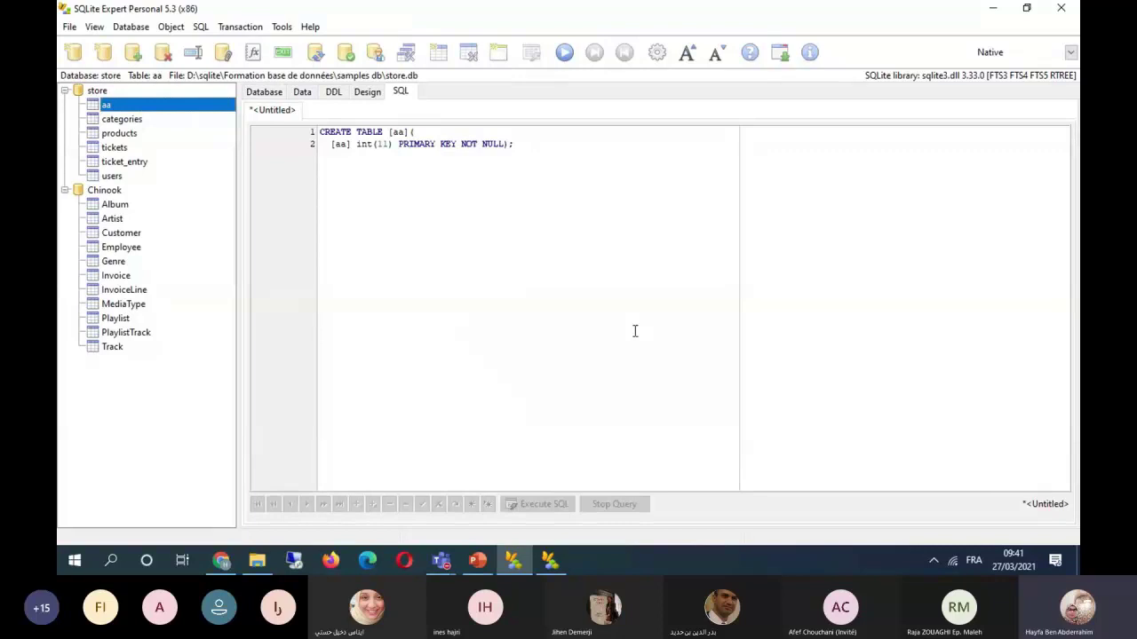
Execute the same CREATE TABLE statement on the Chinook database, check its new aa table, and reselect Chinook as the target.
click(104, 190)
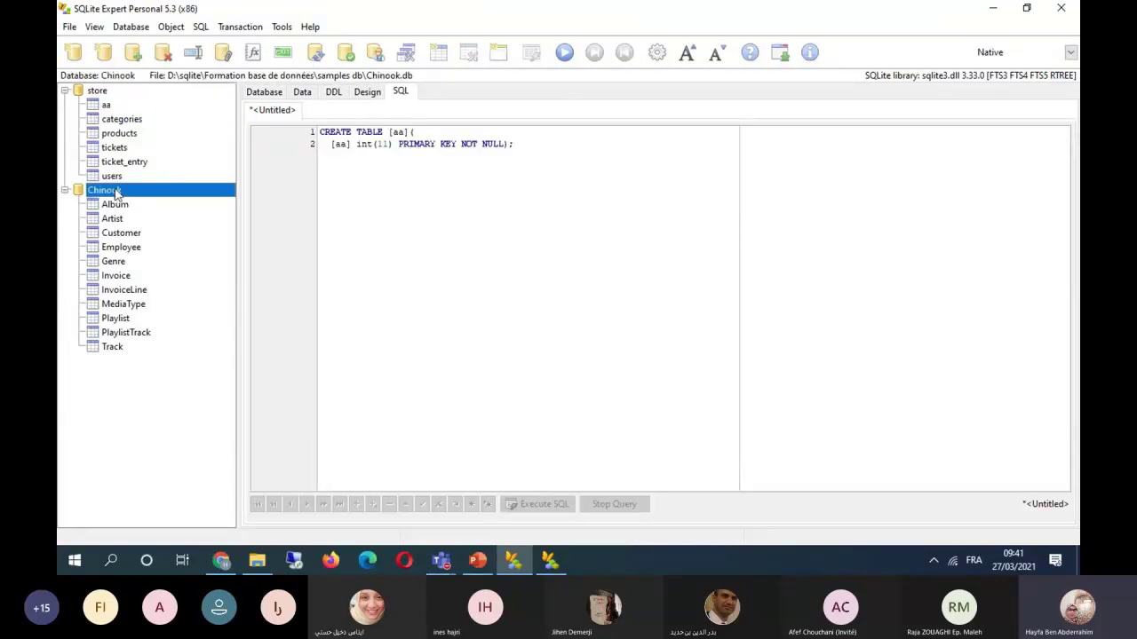
click(384, 203)
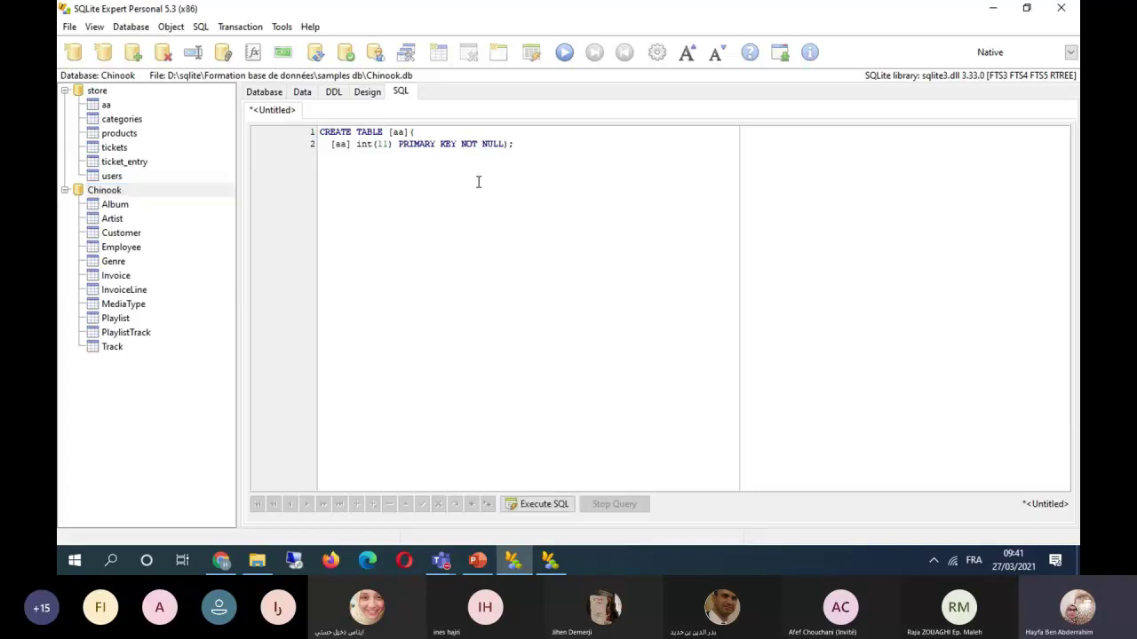
click(552, 504)
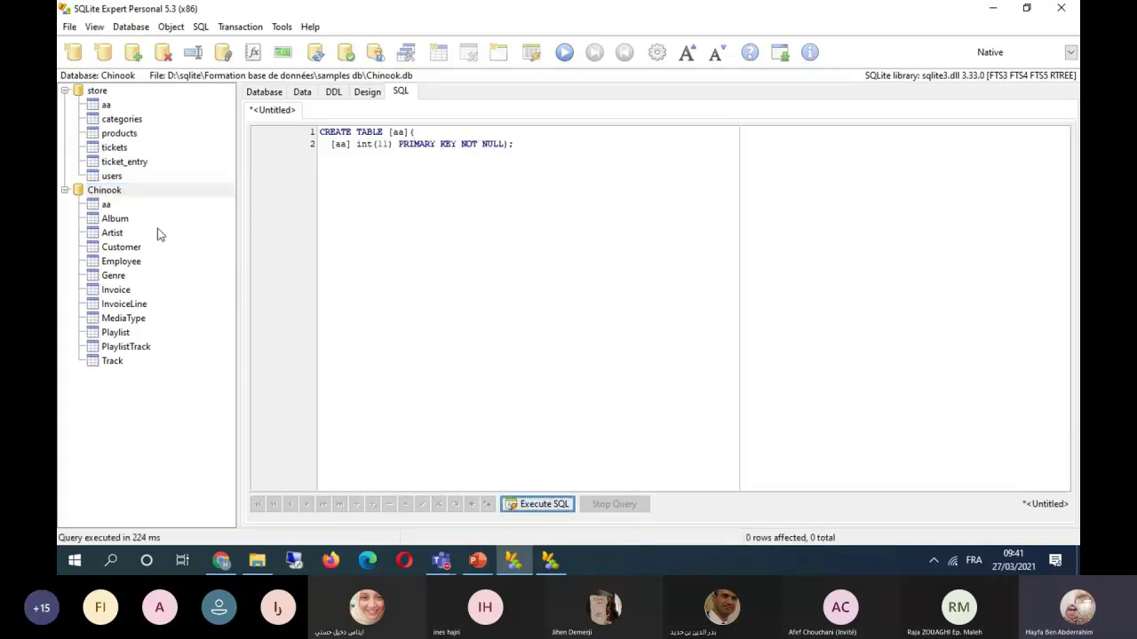
click(131, 207)
click(539, 302)
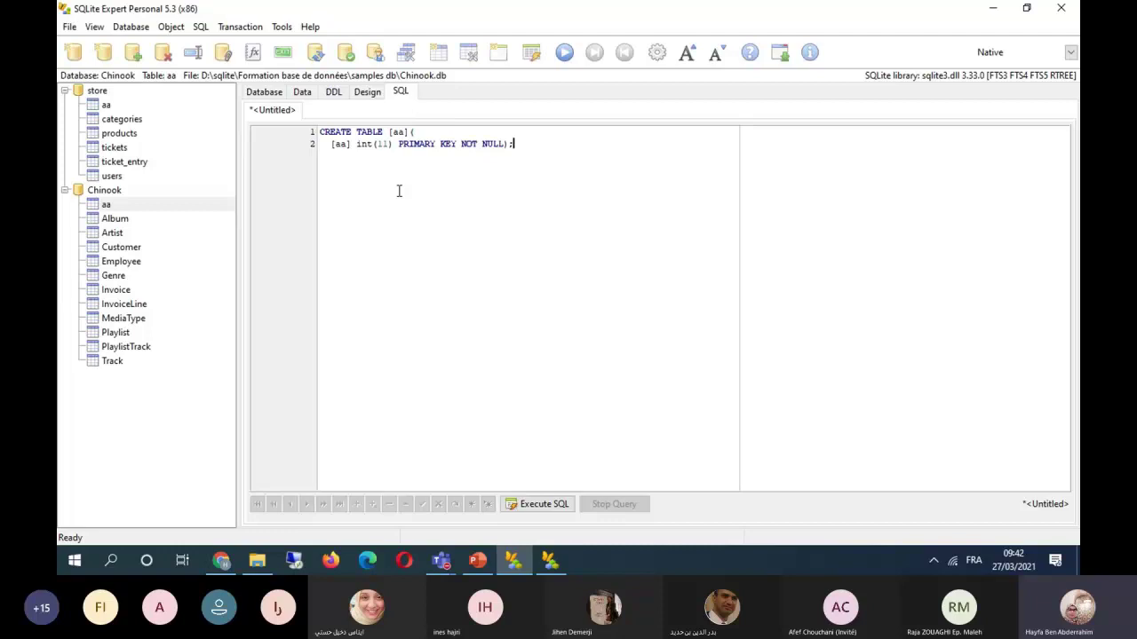
click(113, 192)
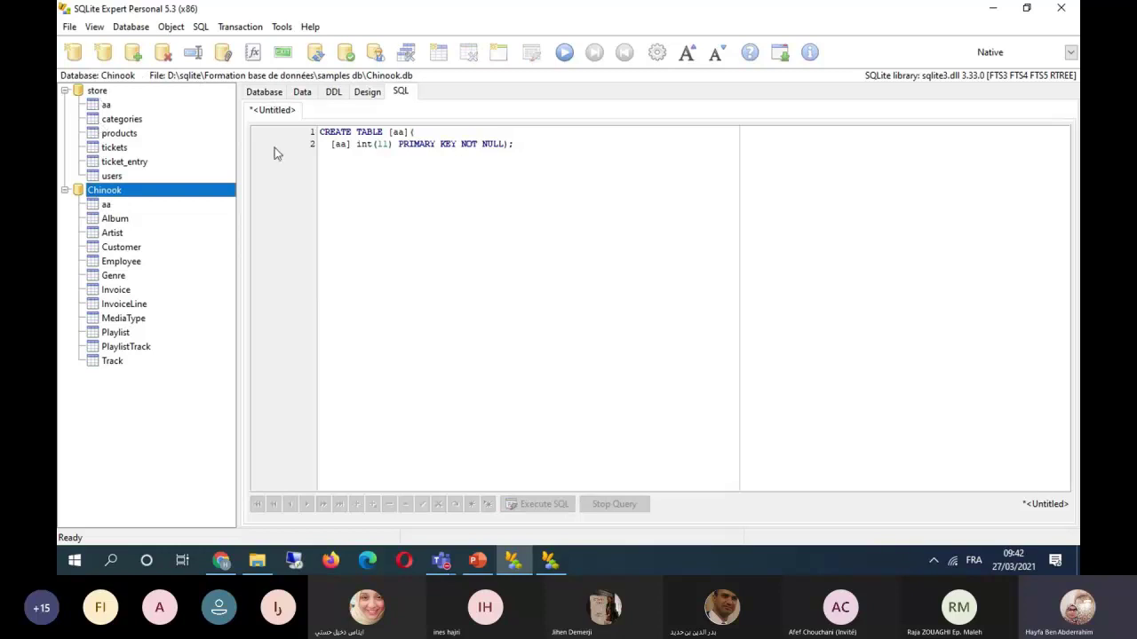
click(360, 144)
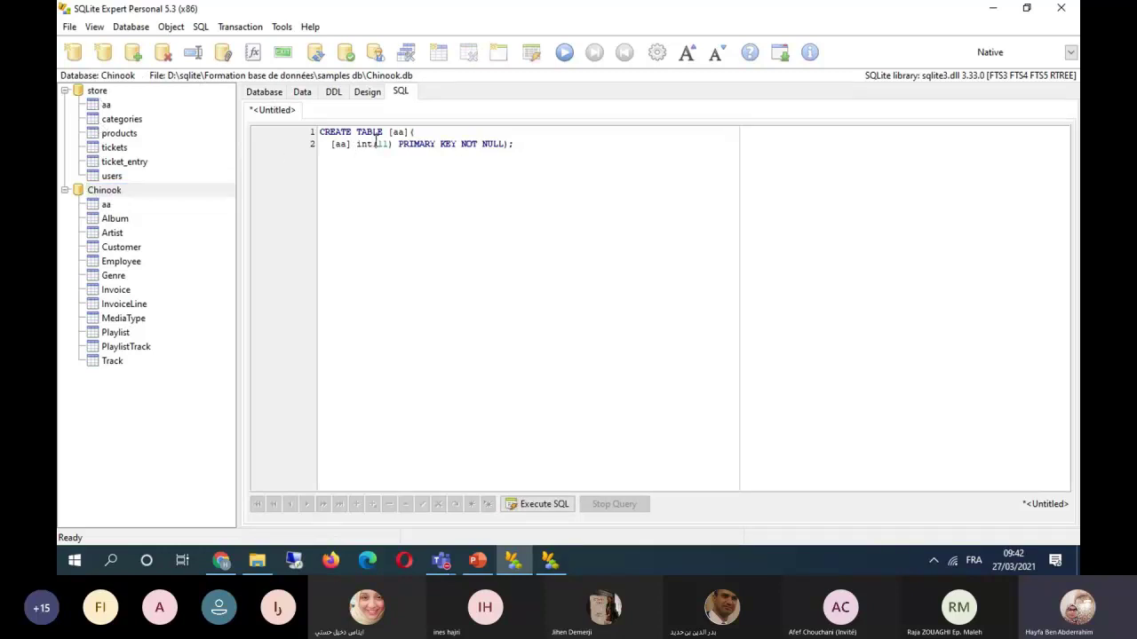
Switch the SQL target between the store and Chinook databases, and review the Chinook database's properties.
click(375, 143)
click(420, 171)
click(98, 91)
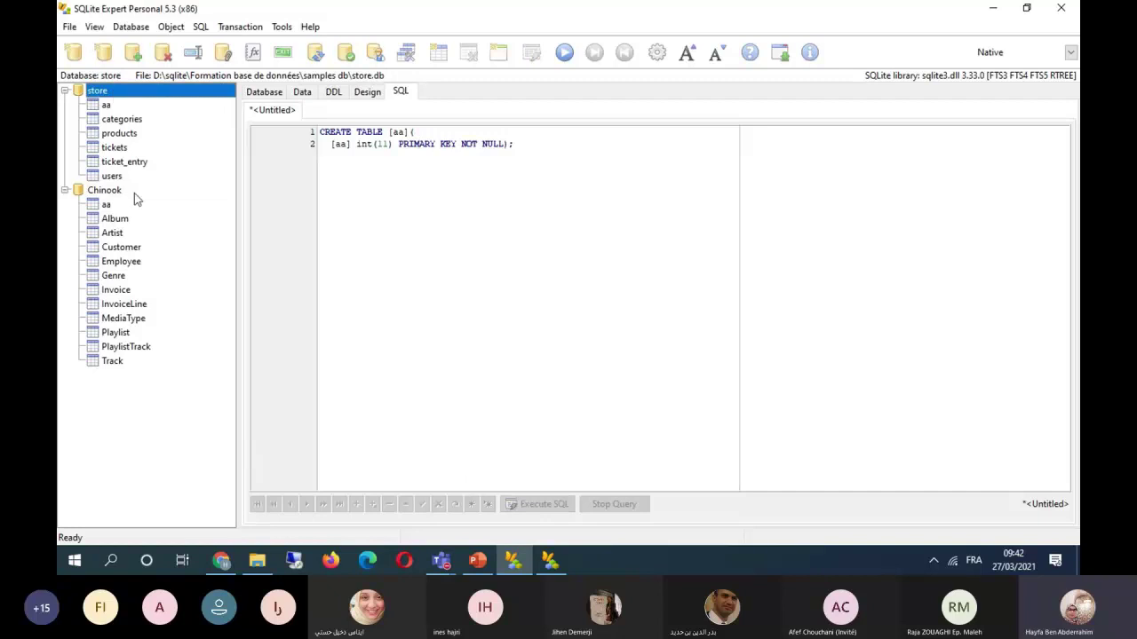
click(105, 191)
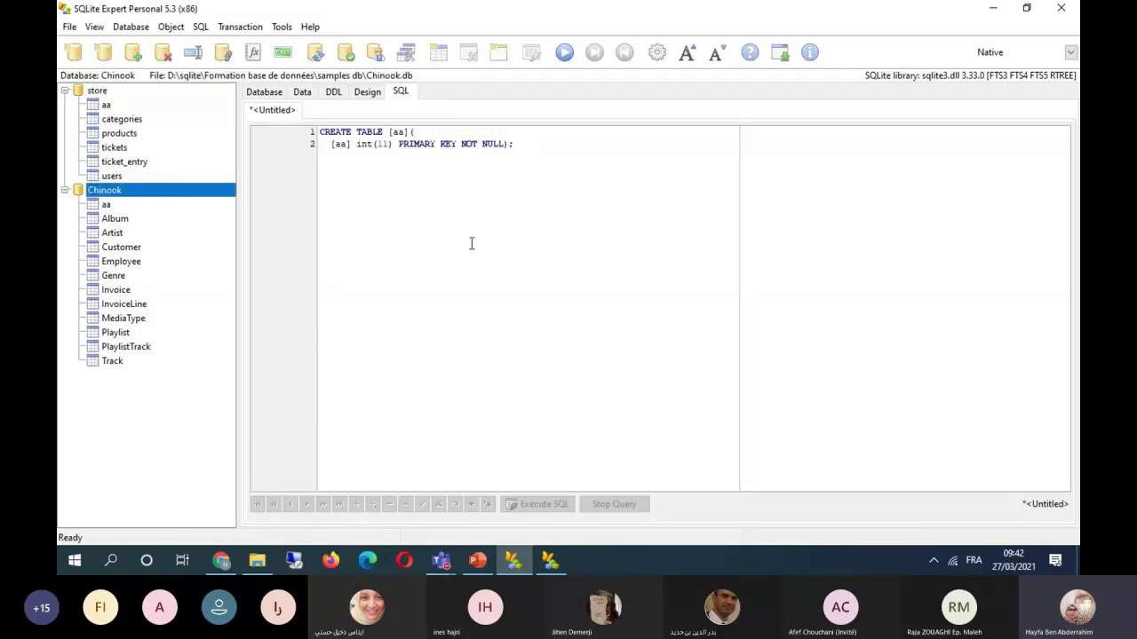
click(410, 144)
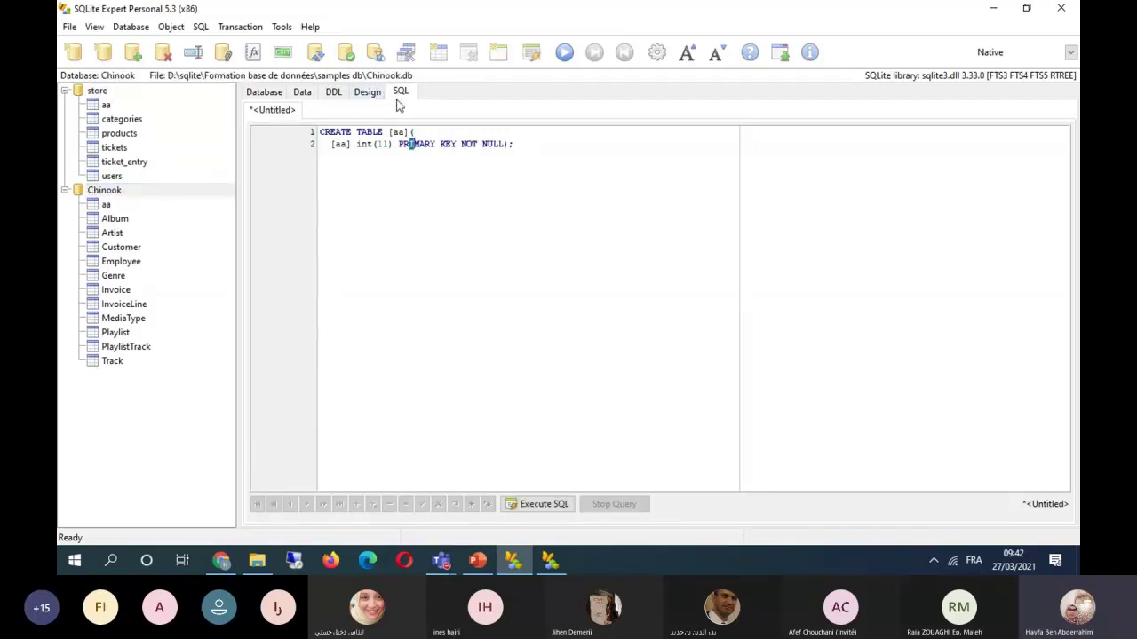
click(367, 93)
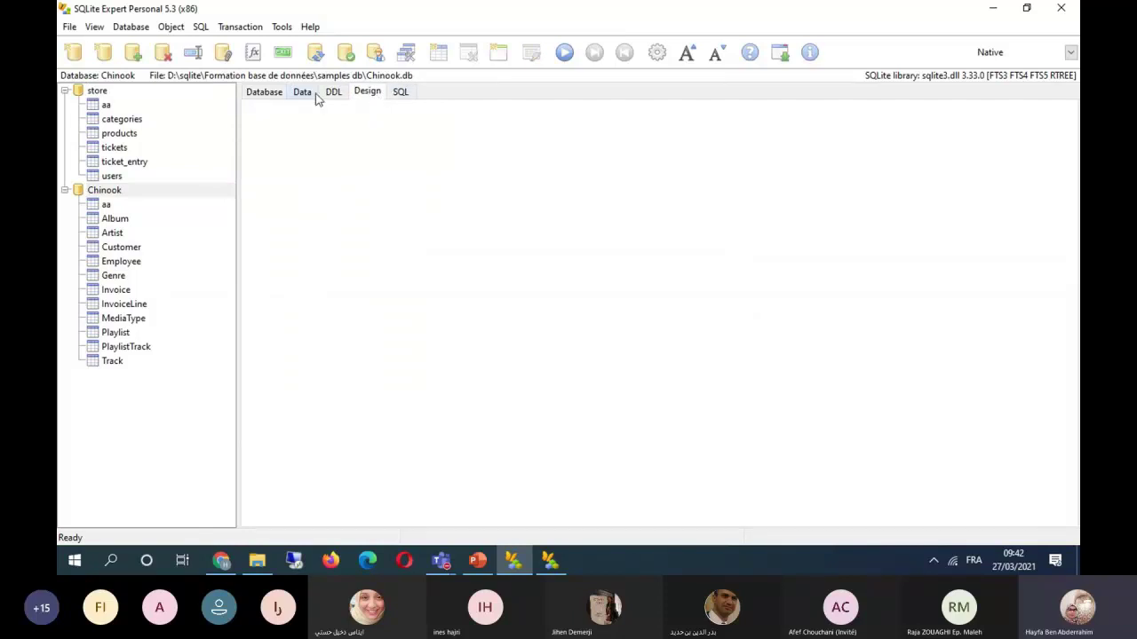
click(263, 92)
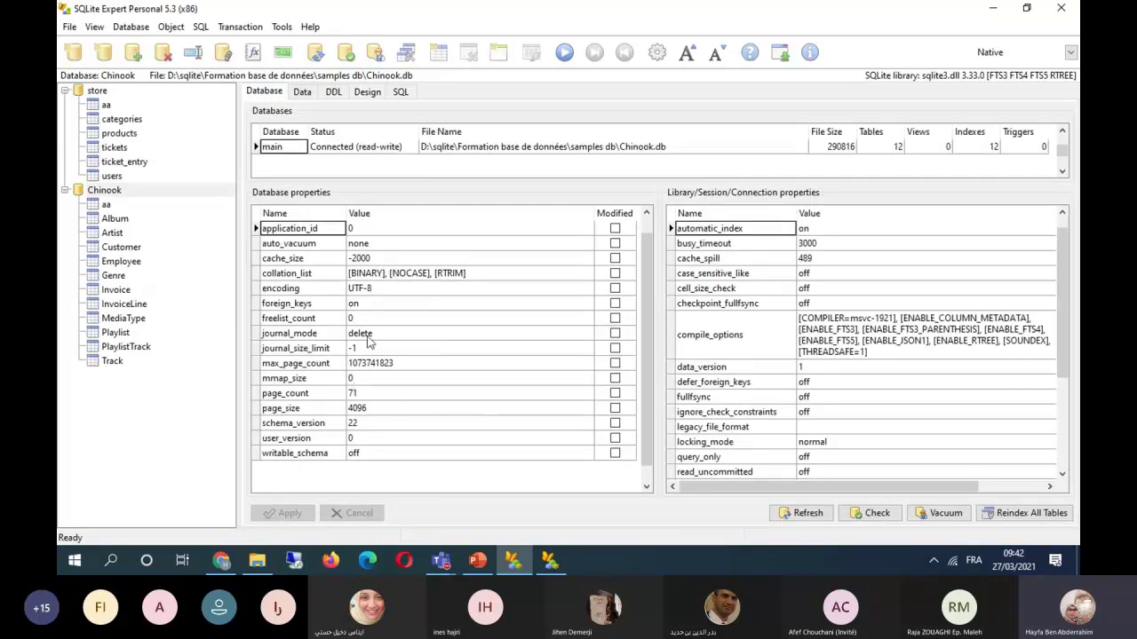
Review the data of the store database's categories, aa, products and tickets tables.
click(303, 91)
click(115, 119)
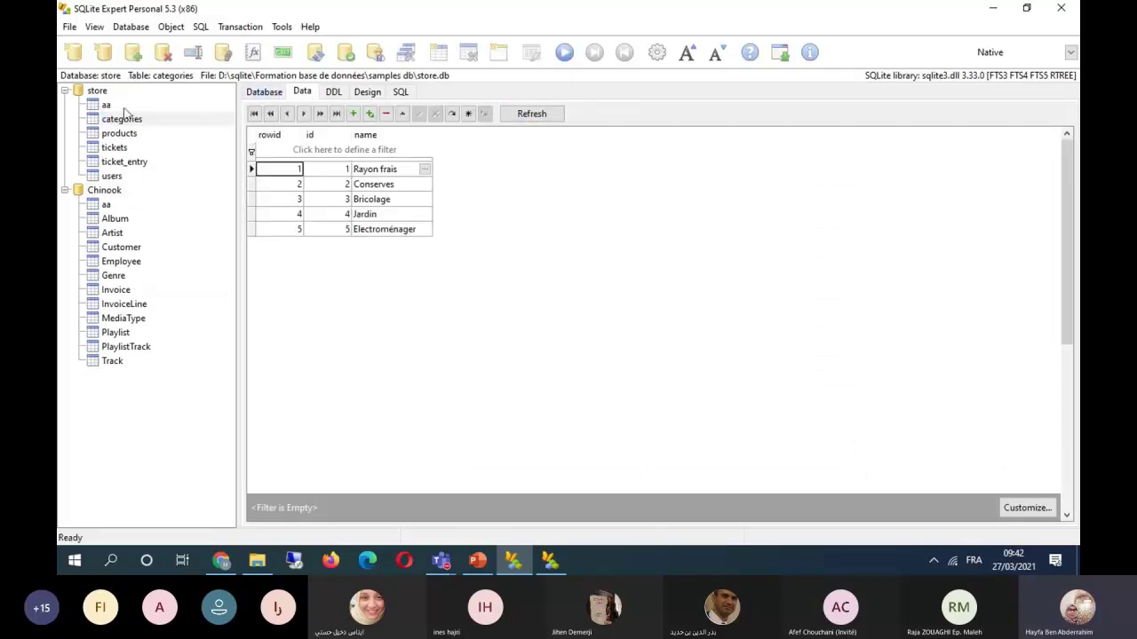
click(97, 92)
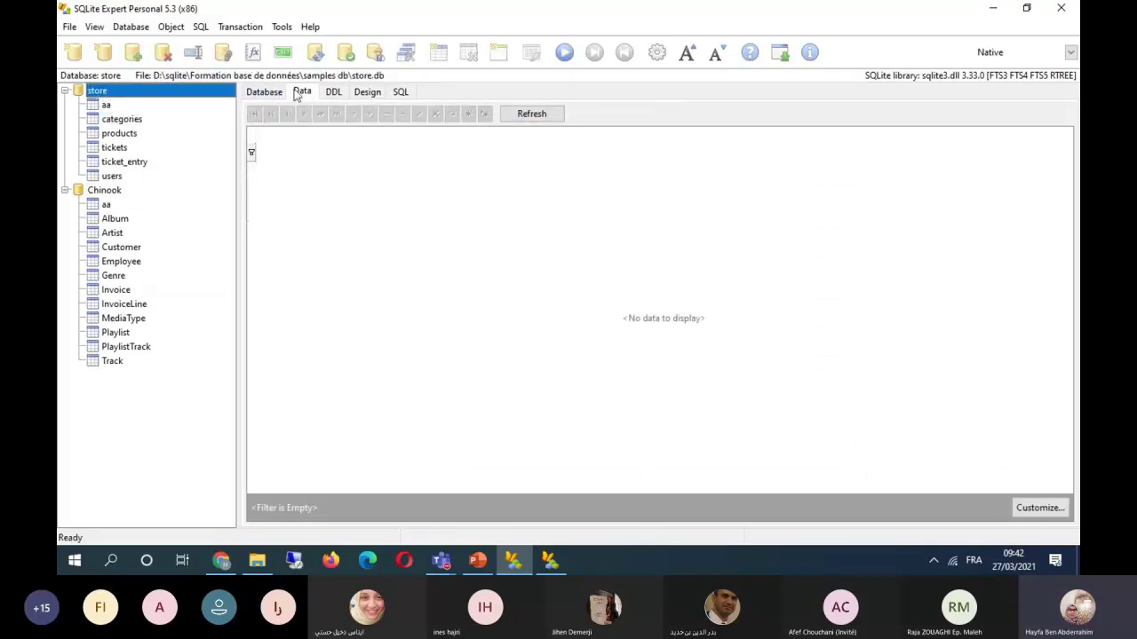
click(105, 104)
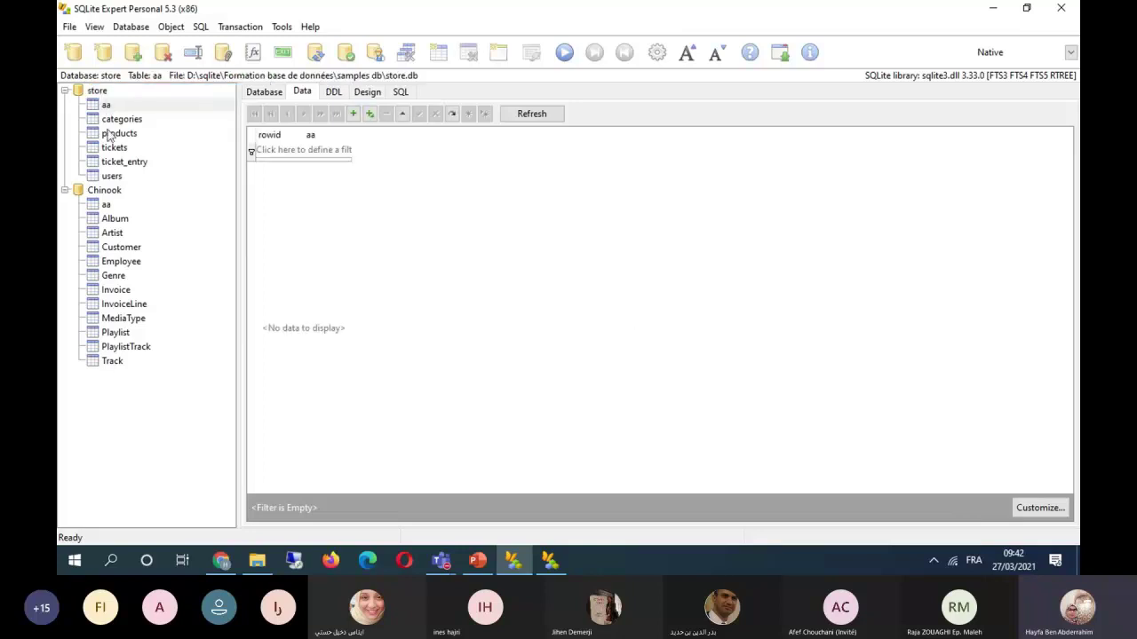
click(119, 133)
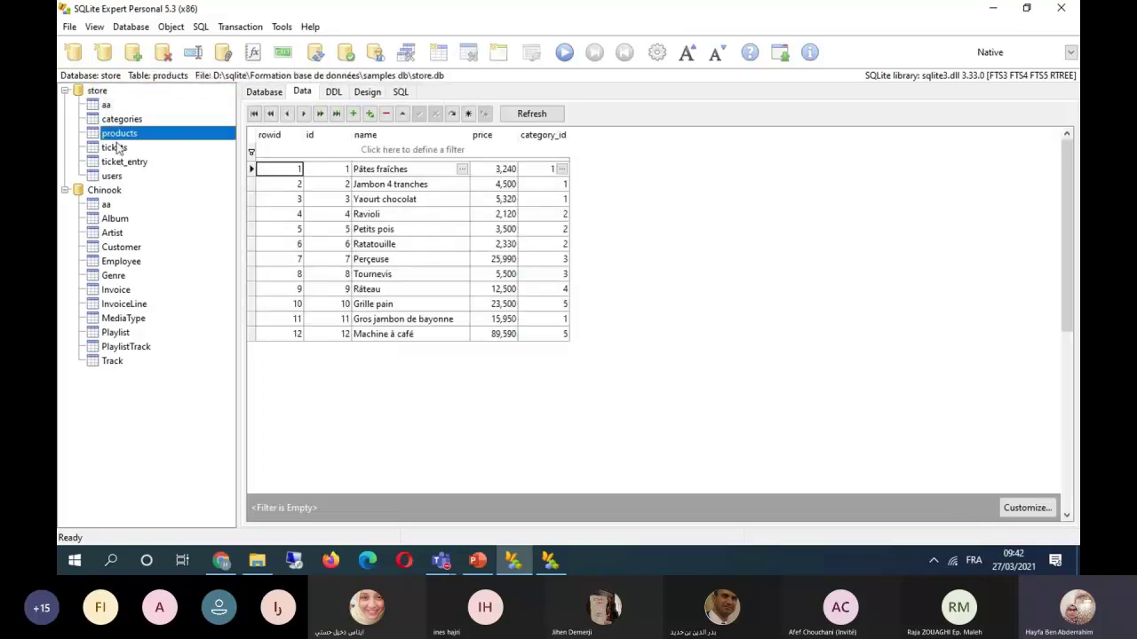
click(117, 148)
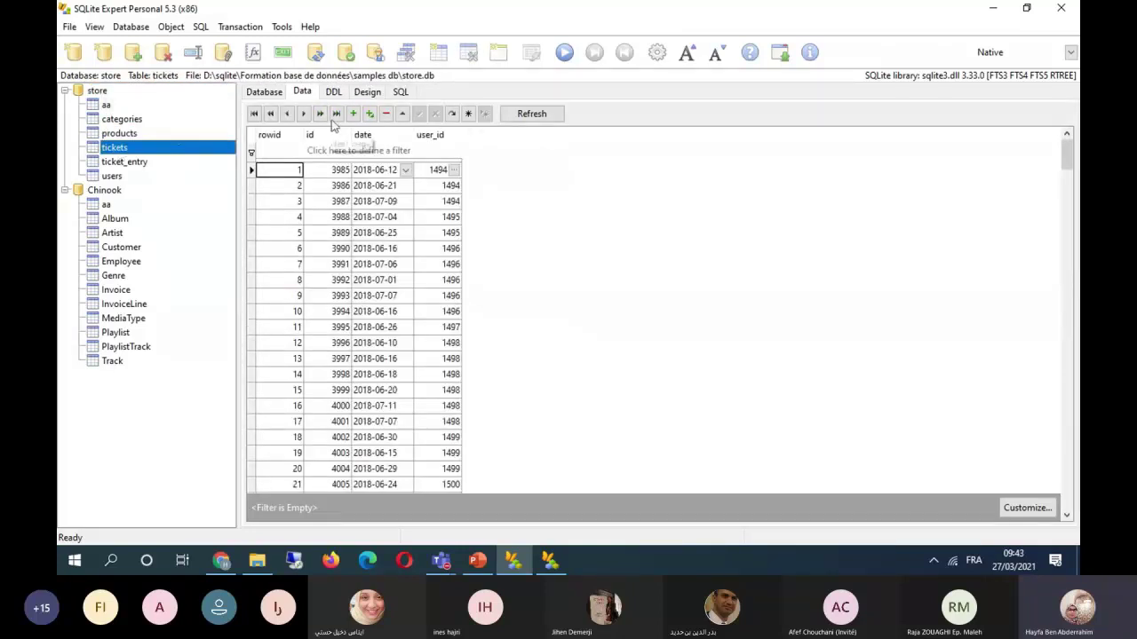
Review the tickets table's DDL and check constraints design, and return to the SQL editor.
click(333, 92)
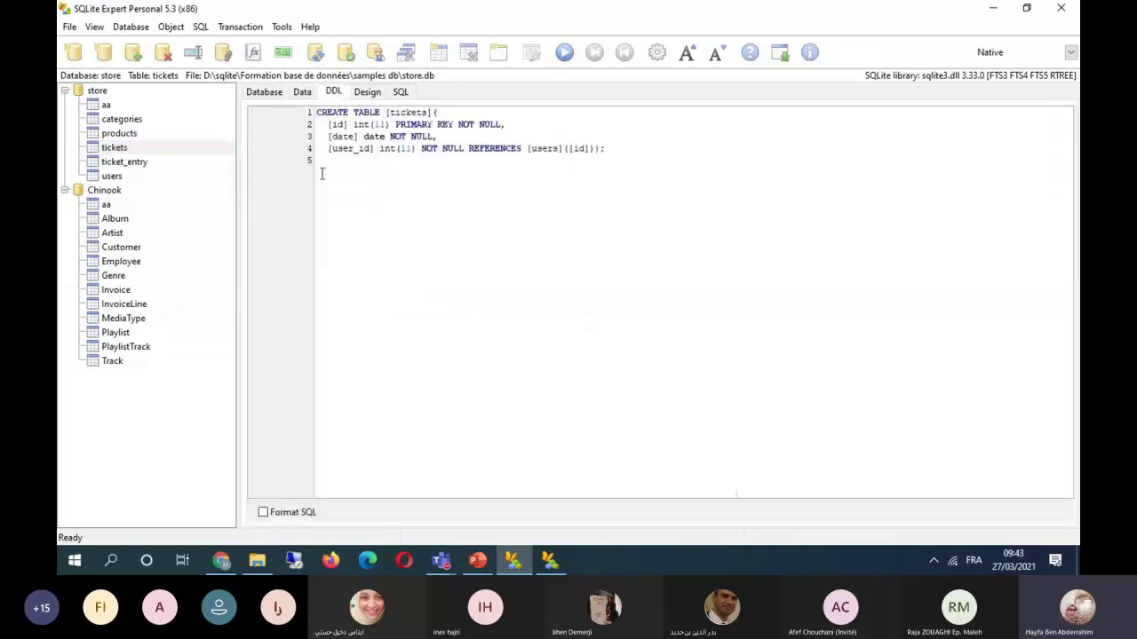
click(367, 91)
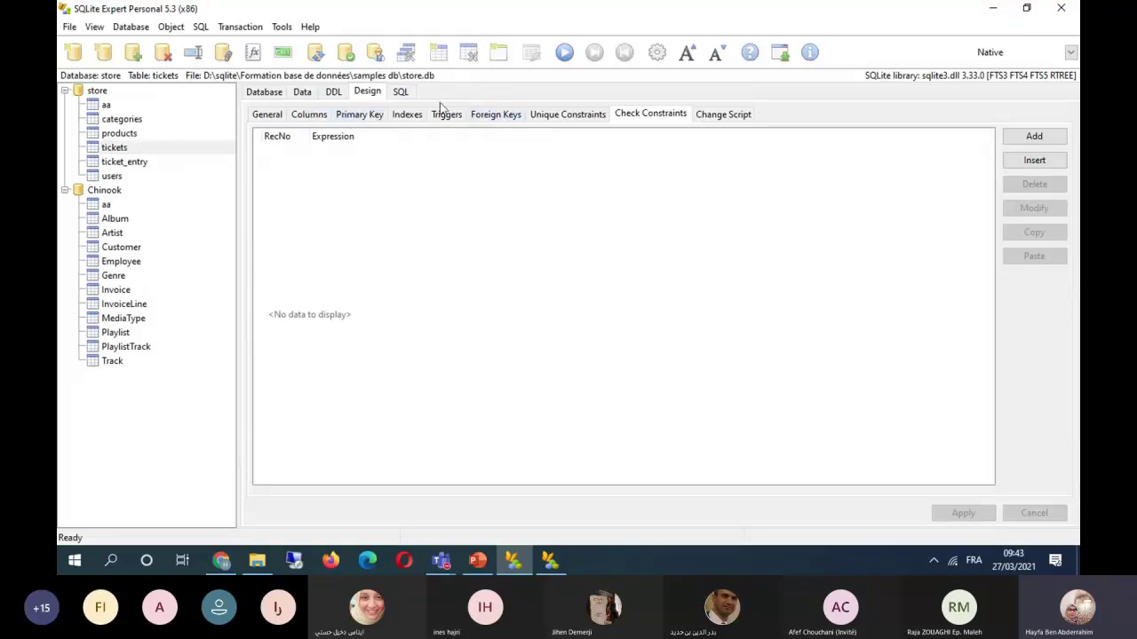
click(400, 92)
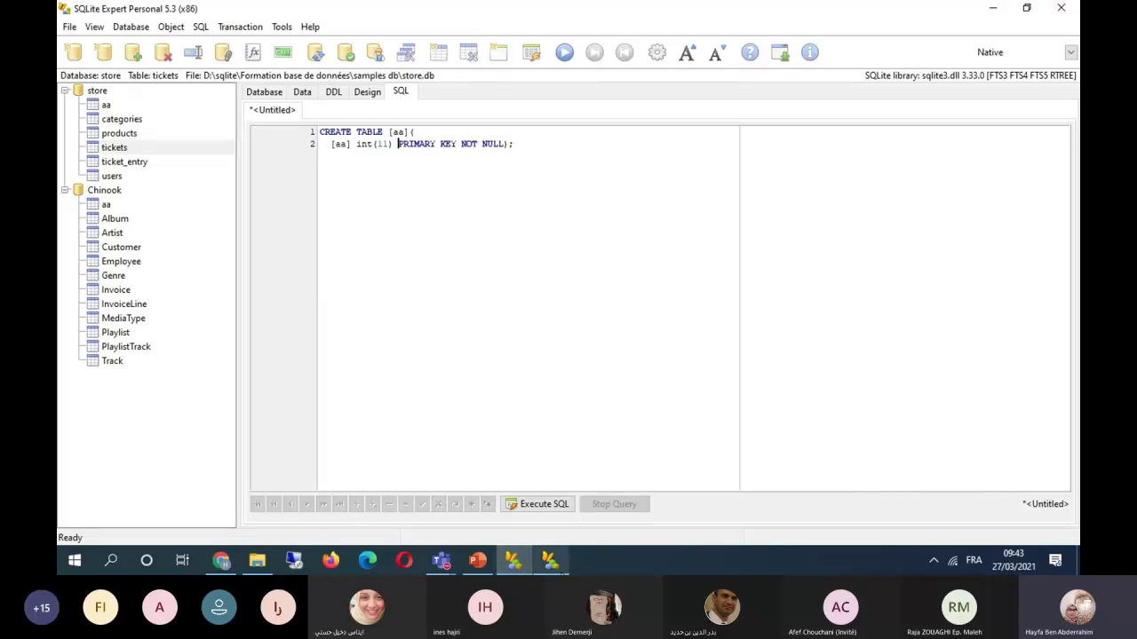
Switch to SQLite Expert Professional and add the Movies, Stars, StarsIn and Studios tables to the visual SQL builder.
click(551, 561)
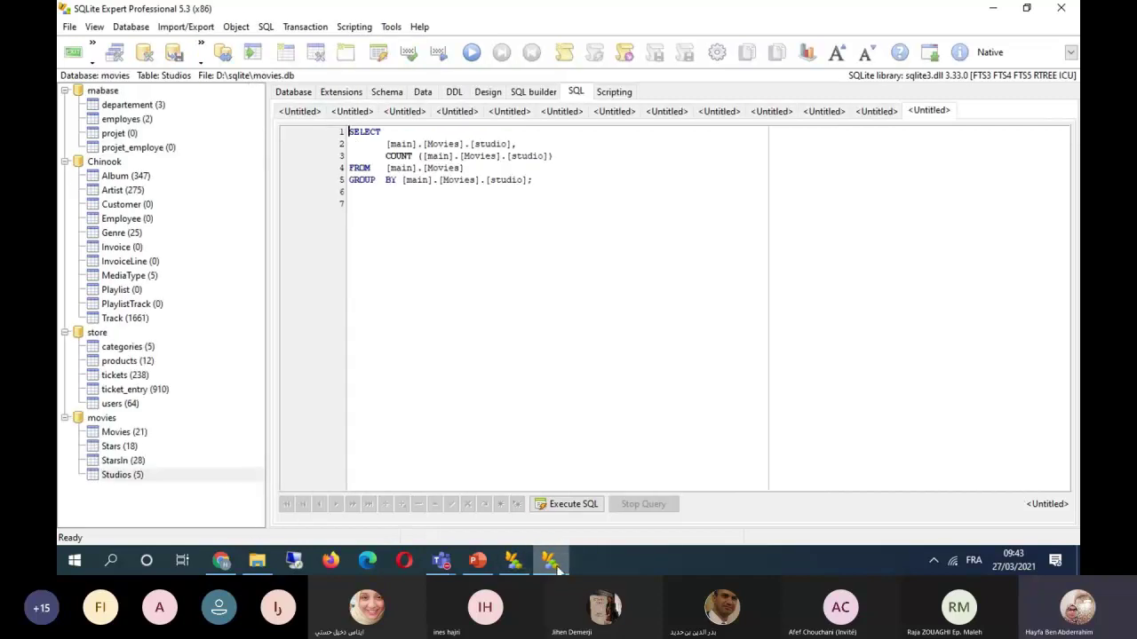
click(542, 204)
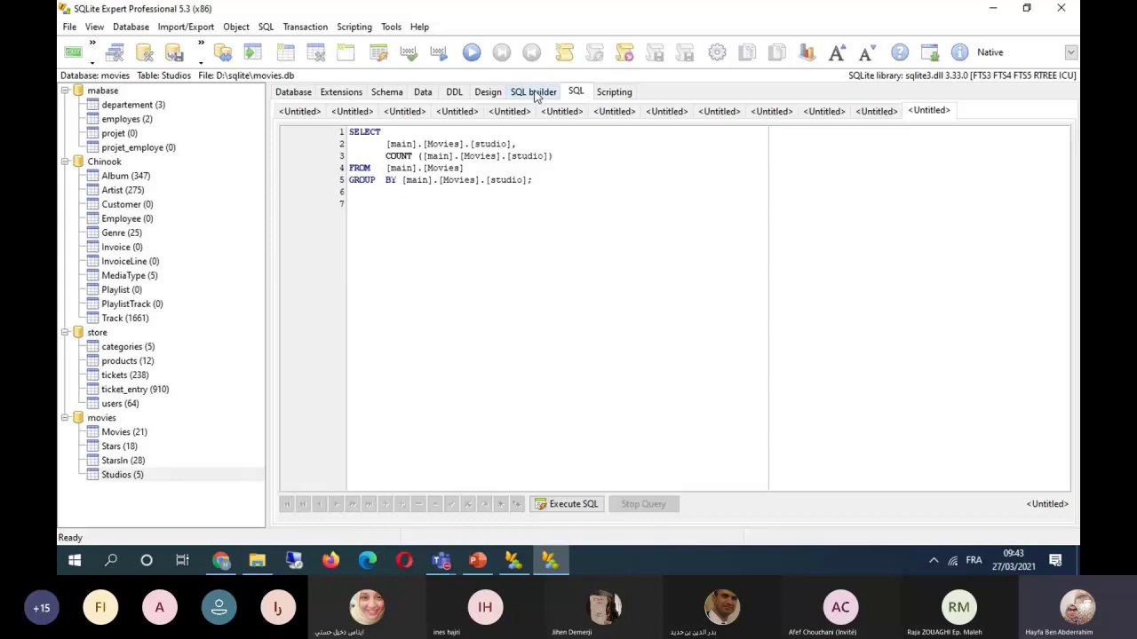
click(537, 96)
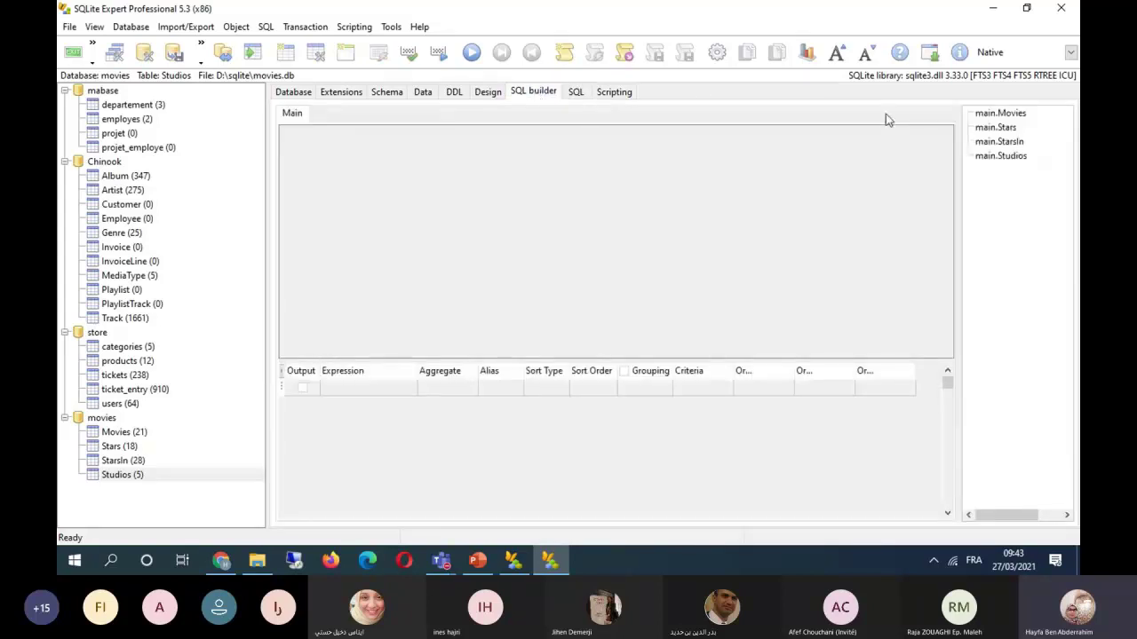
double_click(1011, 130)
double_click(1005, 142)
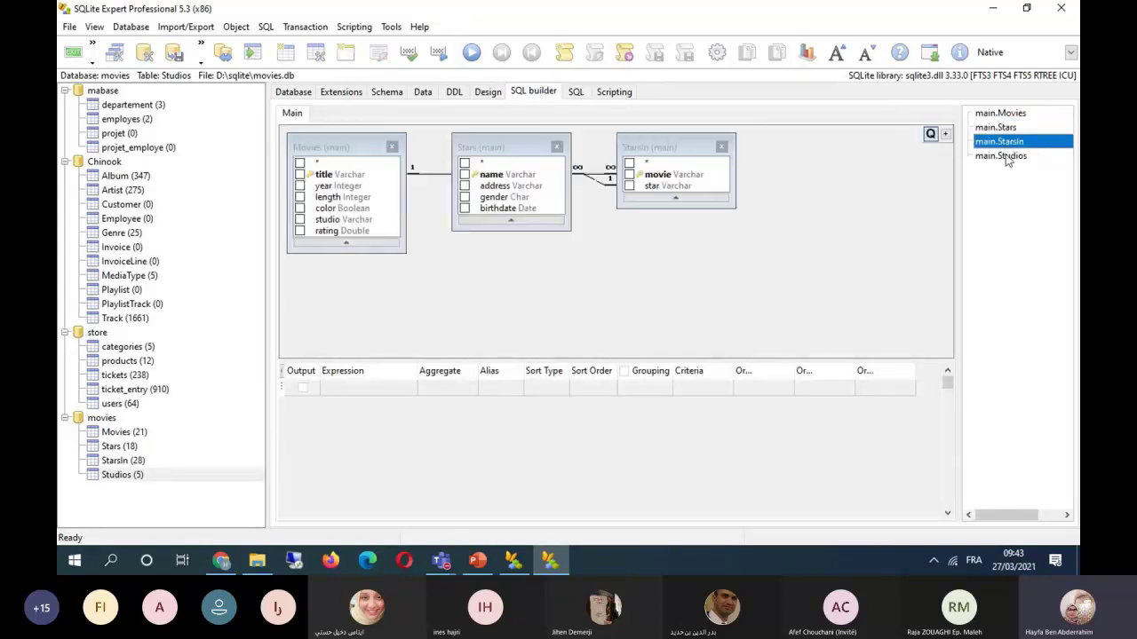
double_click(1008, 157)
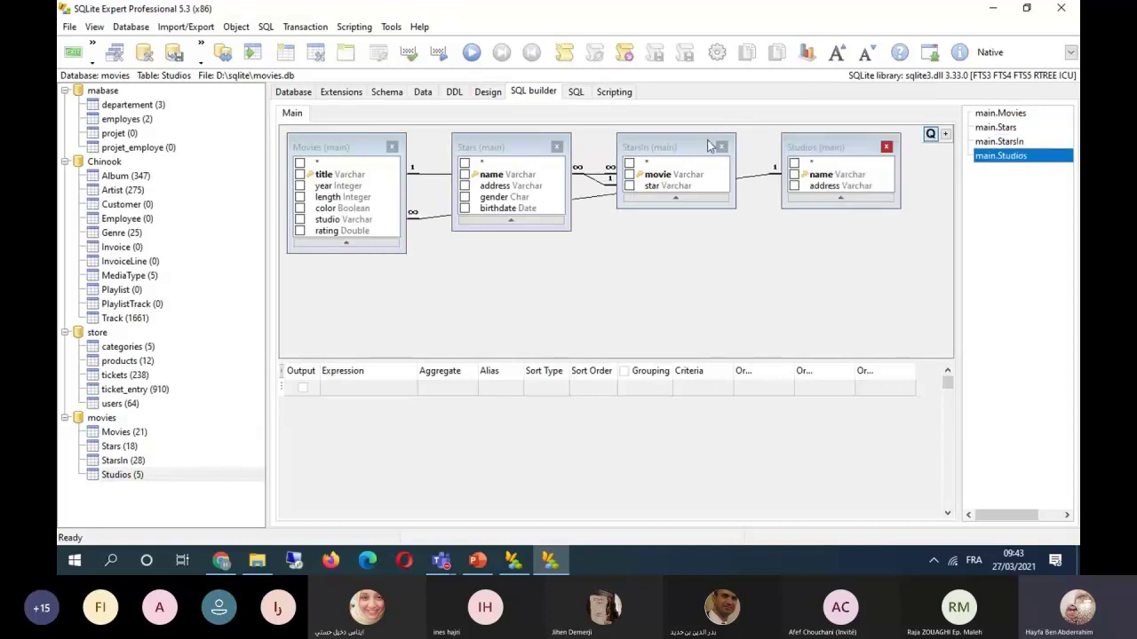
Arrange StarsIn between Movies and Stars in the query diagram, and output Movies.title, StarsIn.star and Stars.gender.
drag(498, 146, 727, 221)
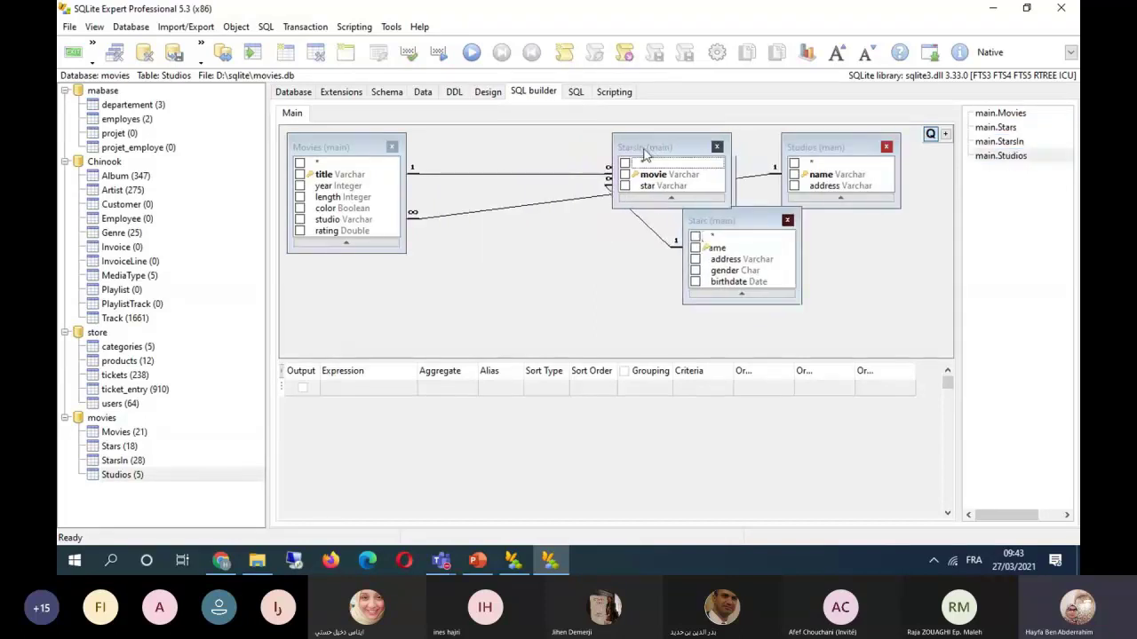
drag(645, 153, 509, 159)
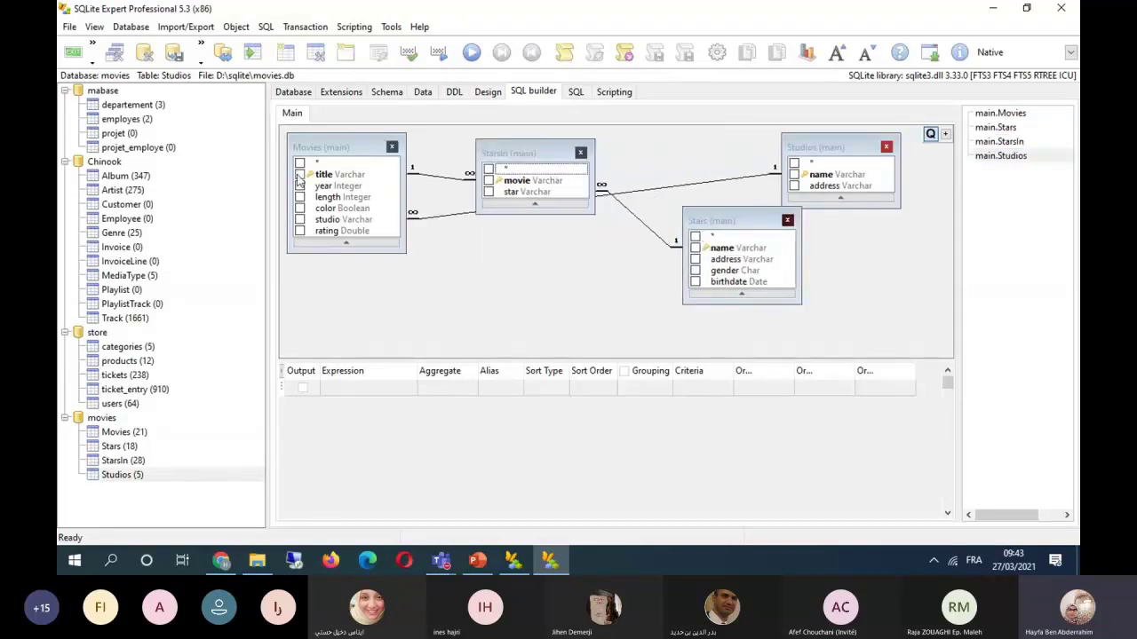
click(301, 175)
click(489, 192)
click(695, 270)
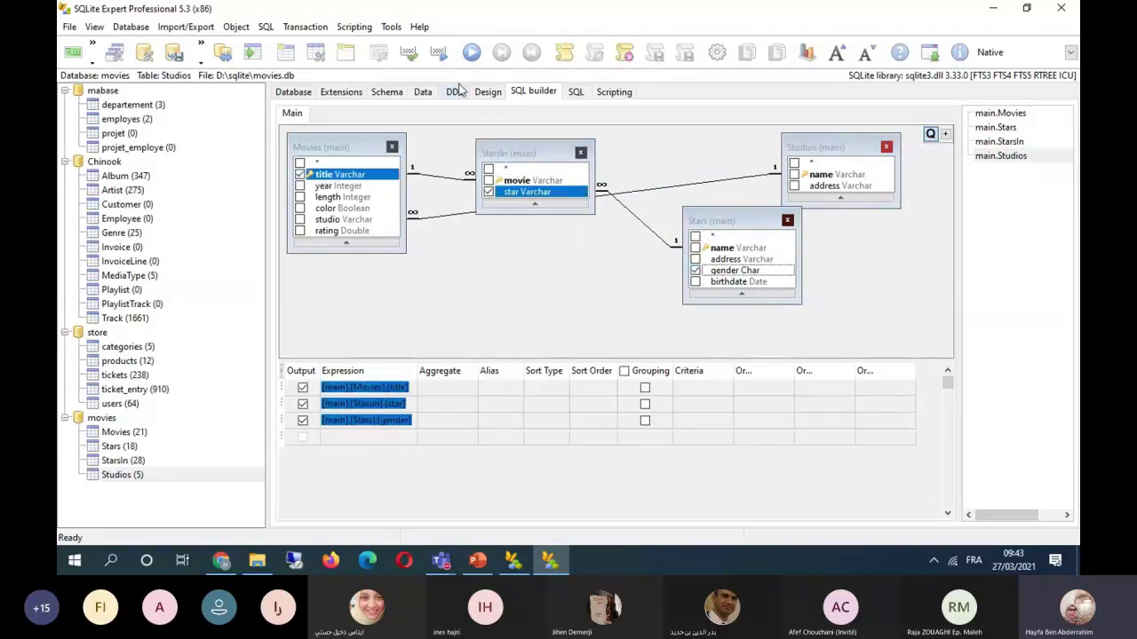
Generate and execute the SQL of the built query, browse its result rows, and return to the query diagram.
click(441, 56)
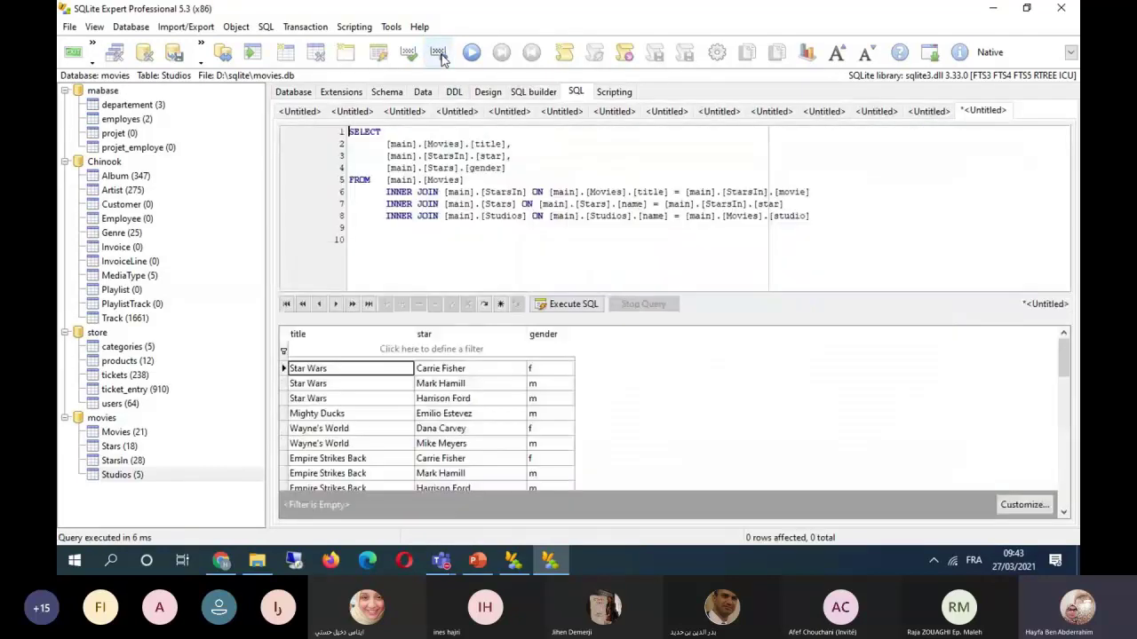
scroll(413, 429, down, 8)
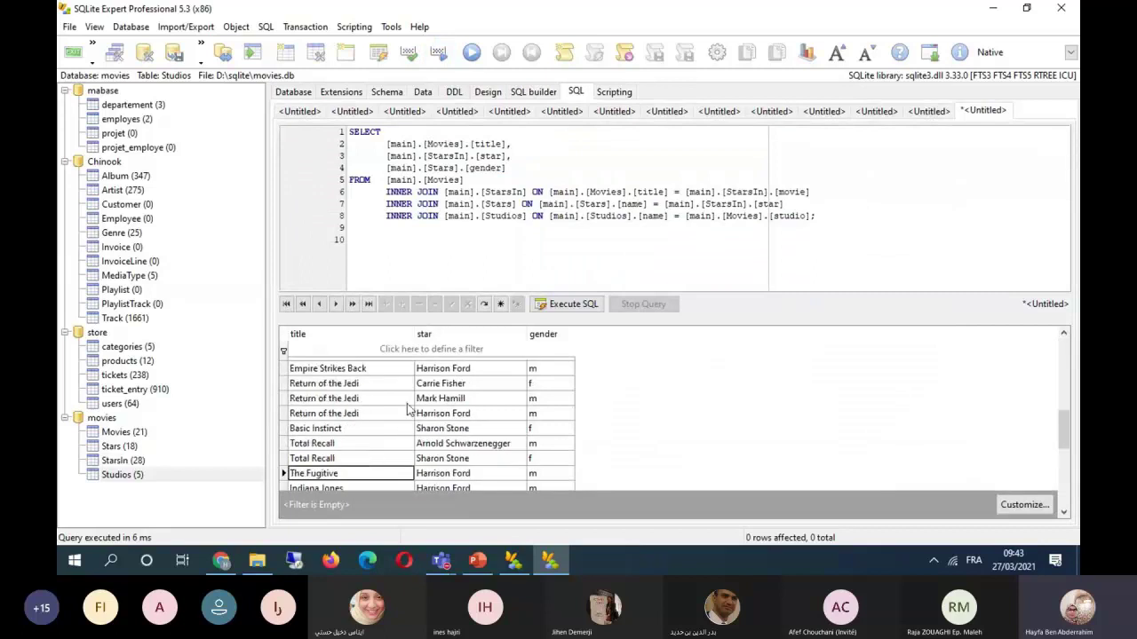
scroll(413, 429, up, 8)
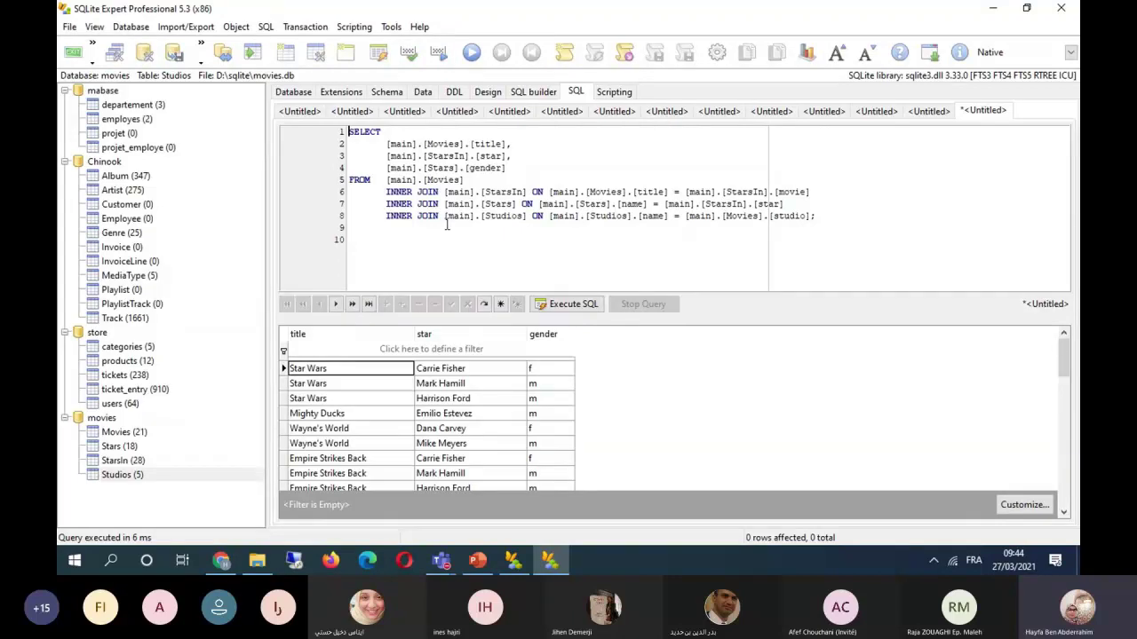
click(549, 92)
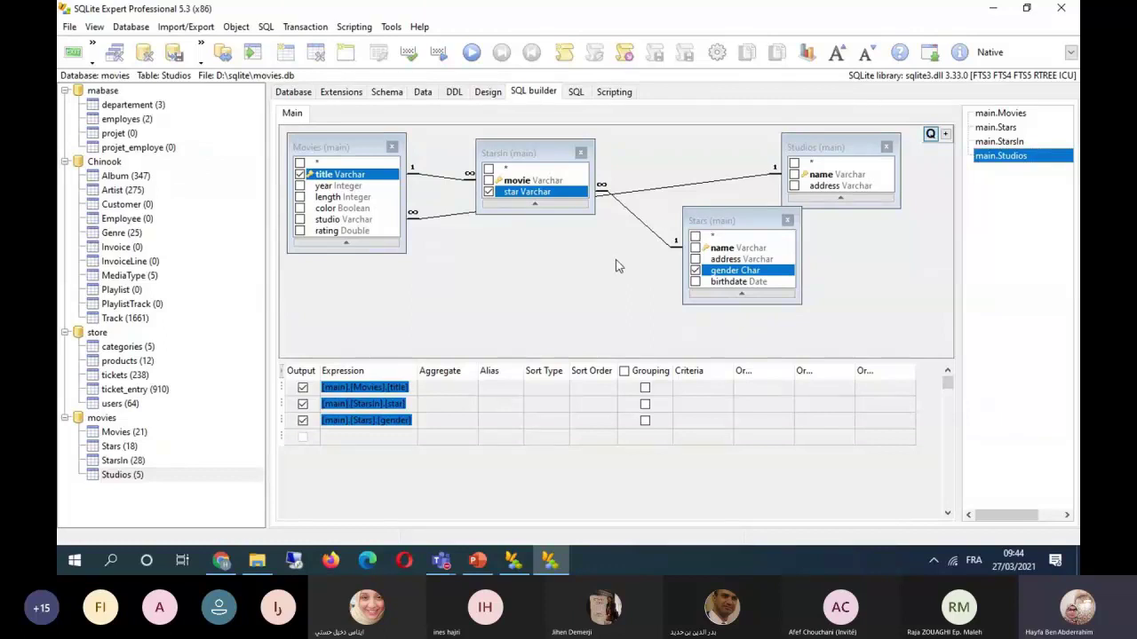
Look through the application's tool commands and view its About information for the edition and version.
click(395, 30)
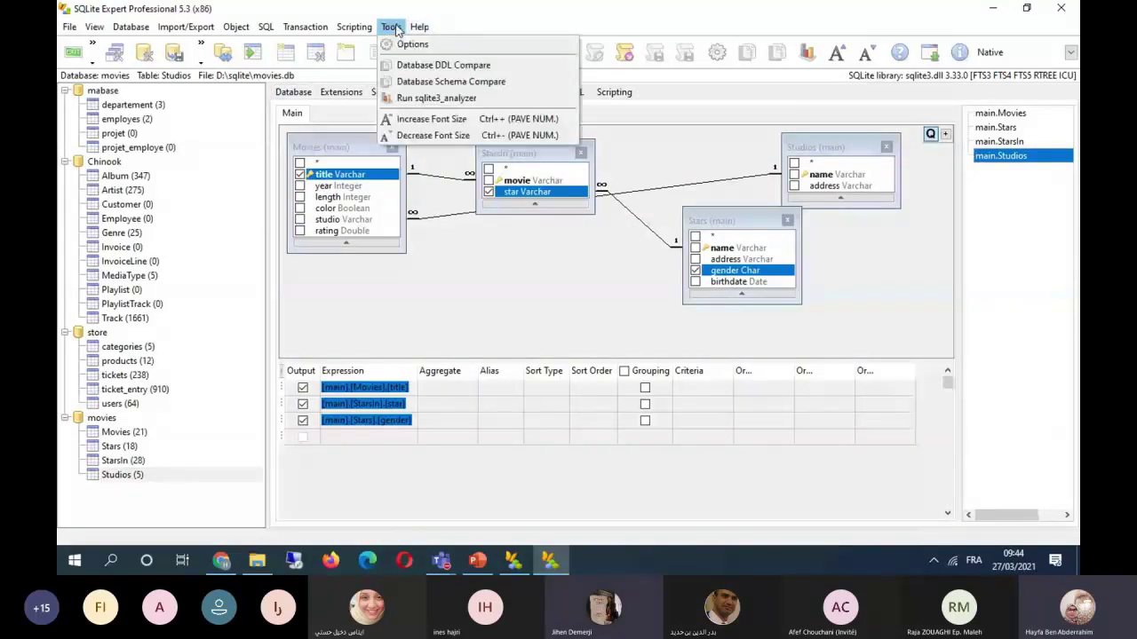
click(470, 146)
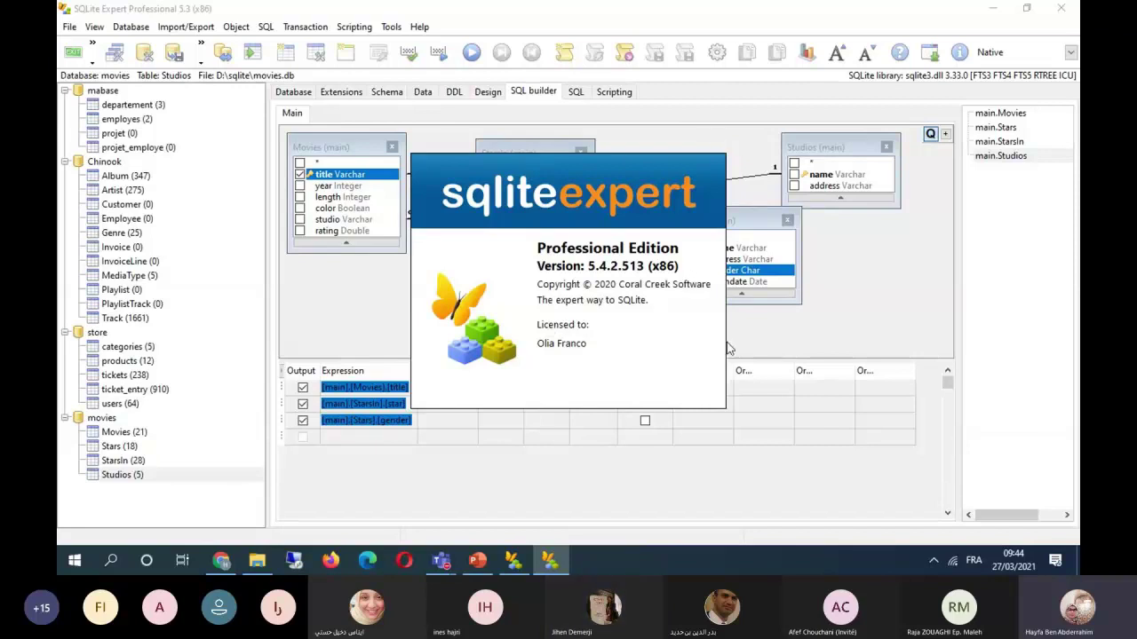
click(684, 385)
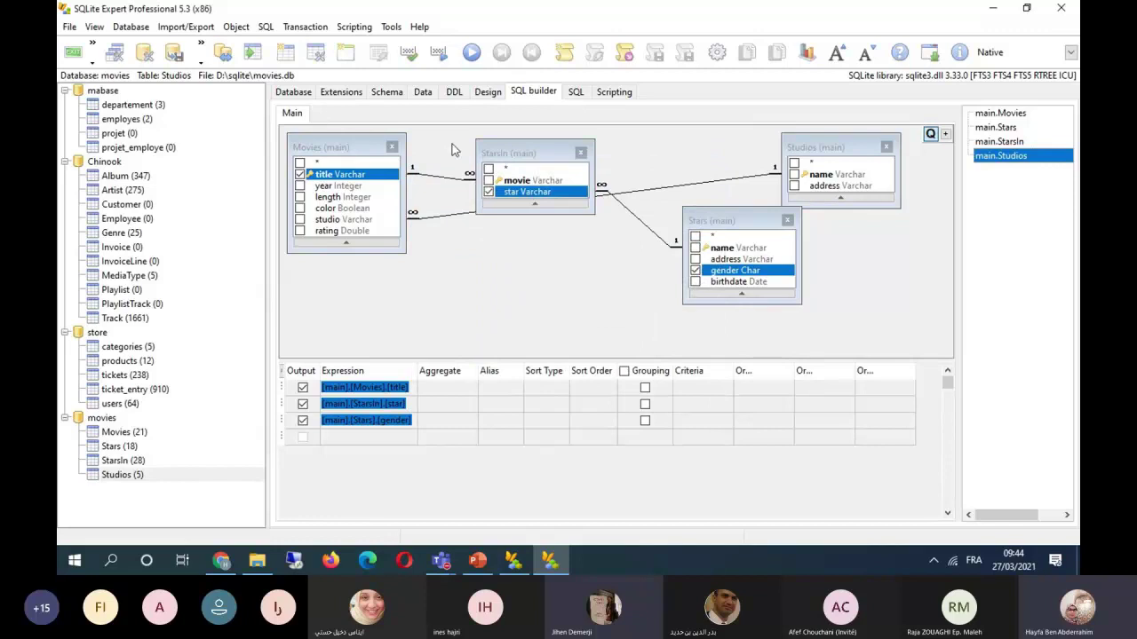
click(420, 27)
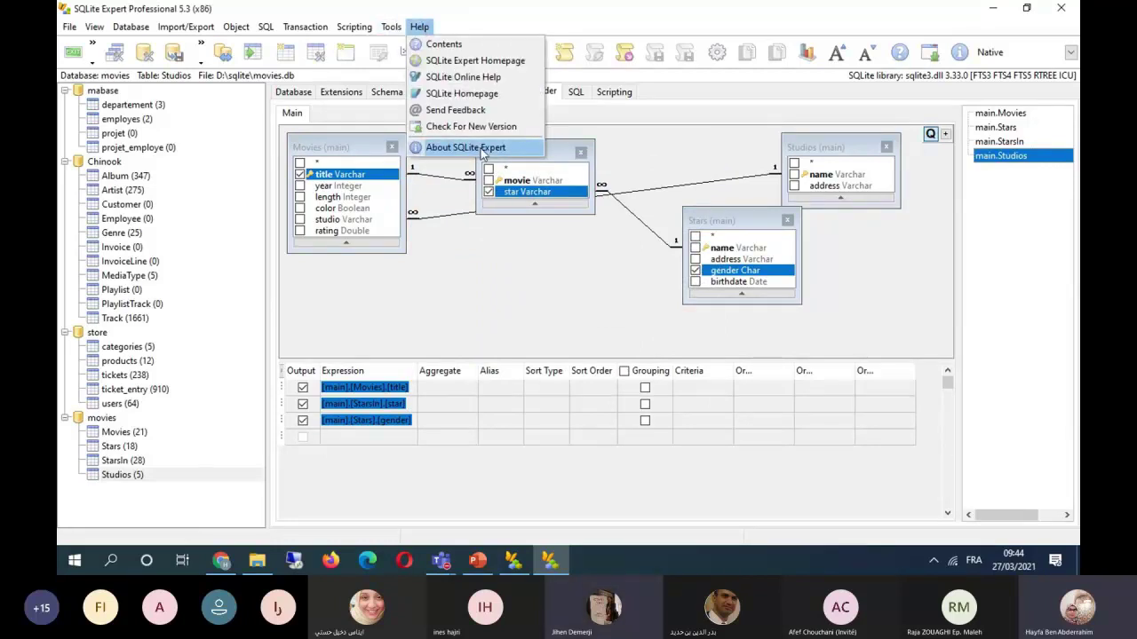
click(480, 149)
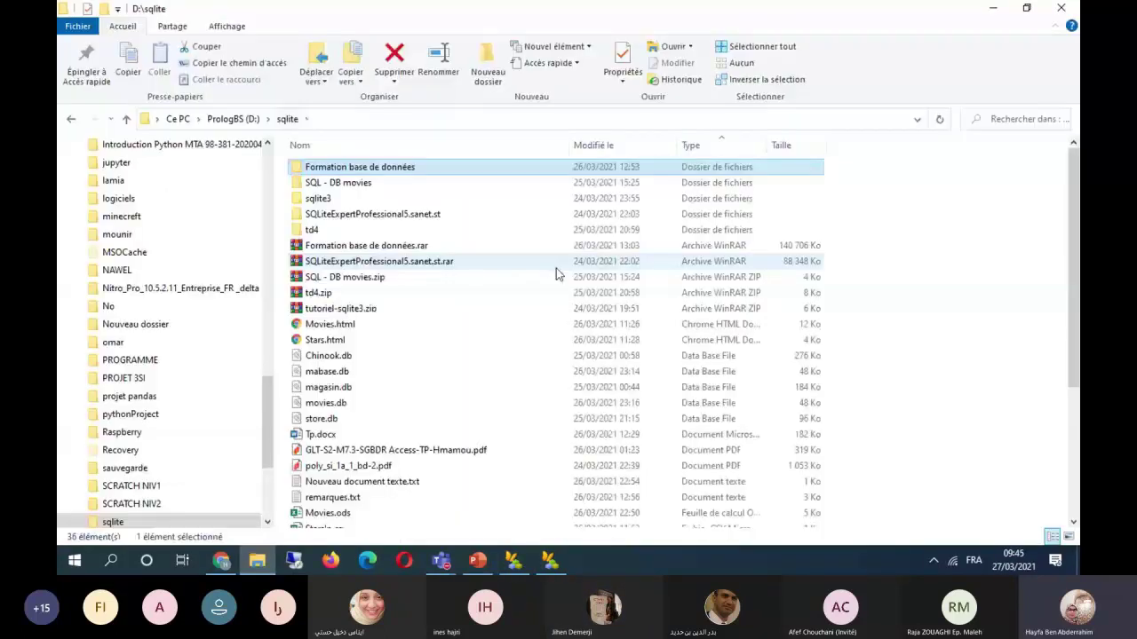
Inspect the SQLiteExpertProfessional5.sanet.st folder's setup and license files in File Explorer, and return to SQLite Expert Personal.
double_click(559, 269)
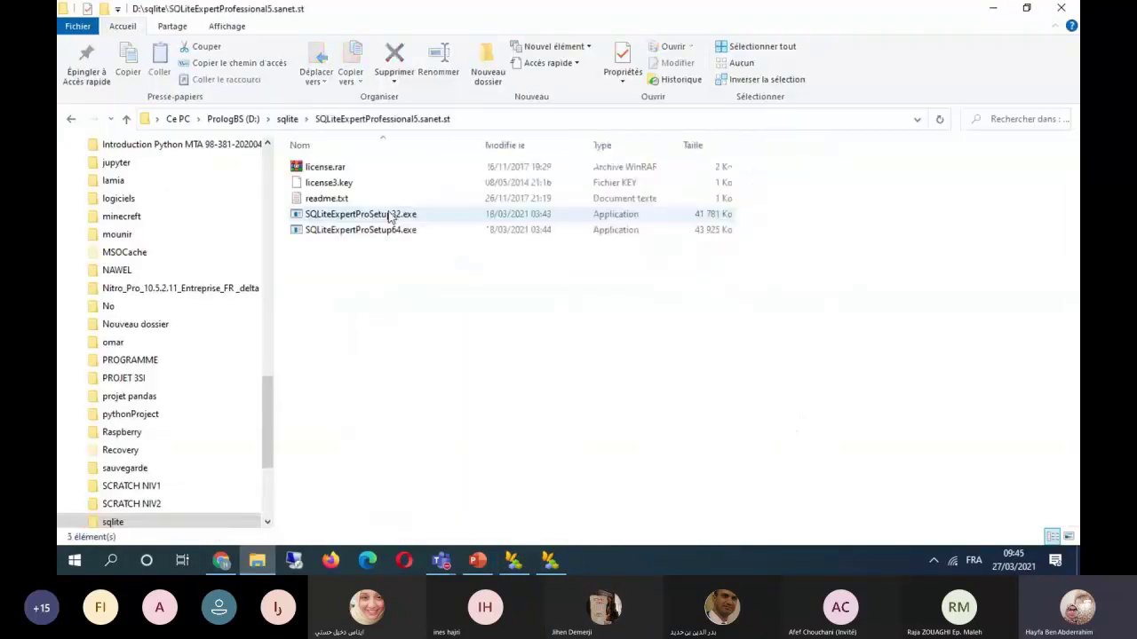
key(Down)
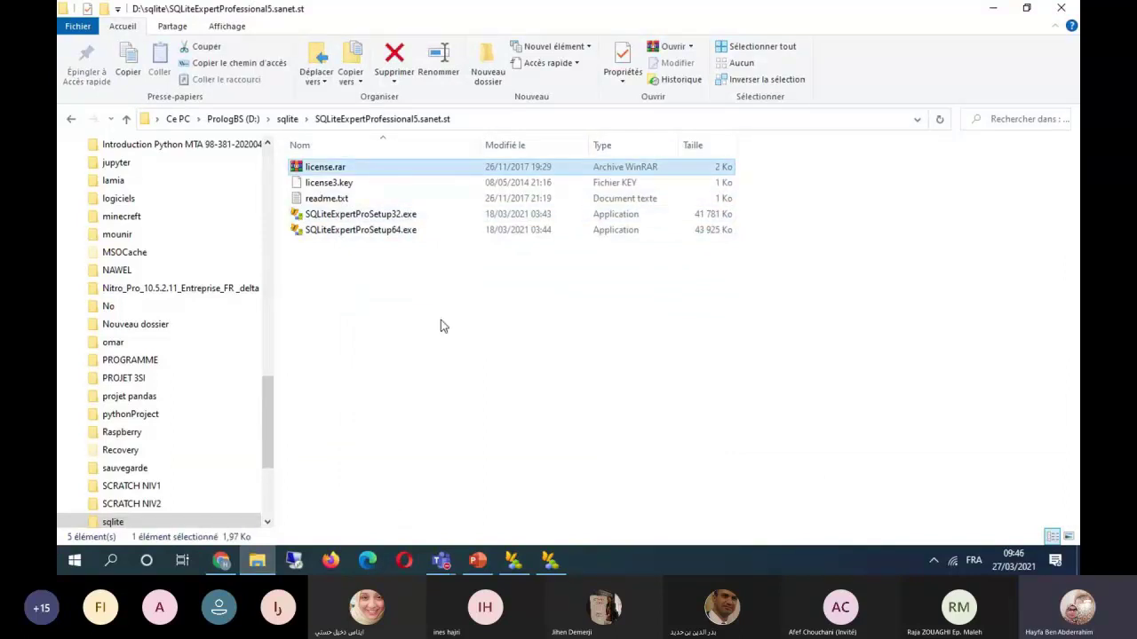
click(341, 184)
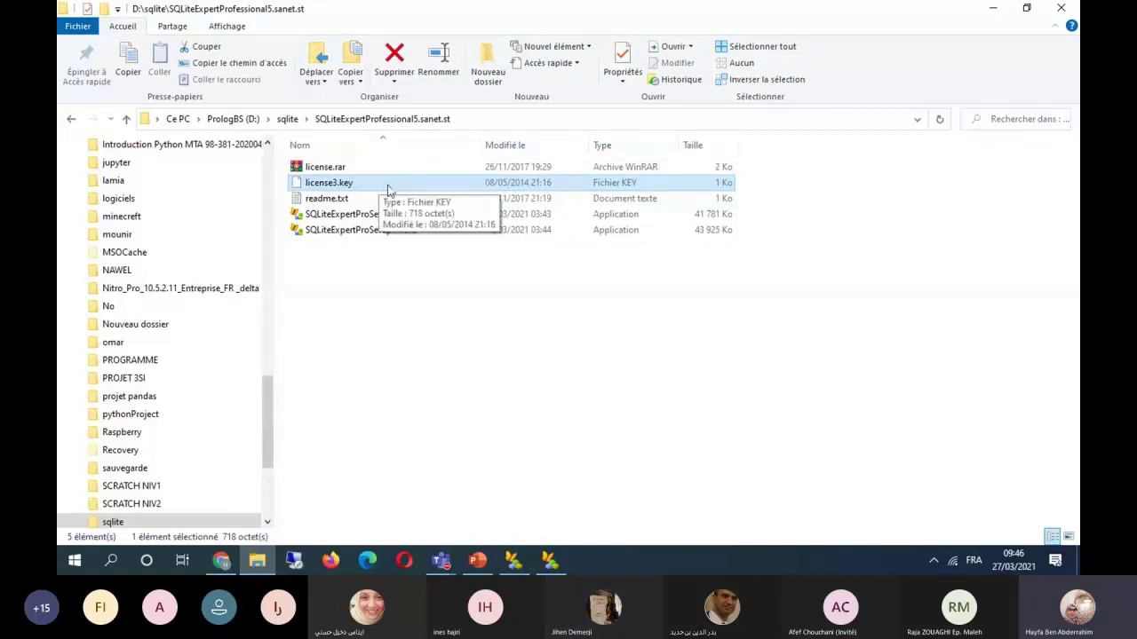
mouse_move(272, 433)
mouse_down()
mouse_move(272, 367)
mouse_move(272, 415)
mouse_up()
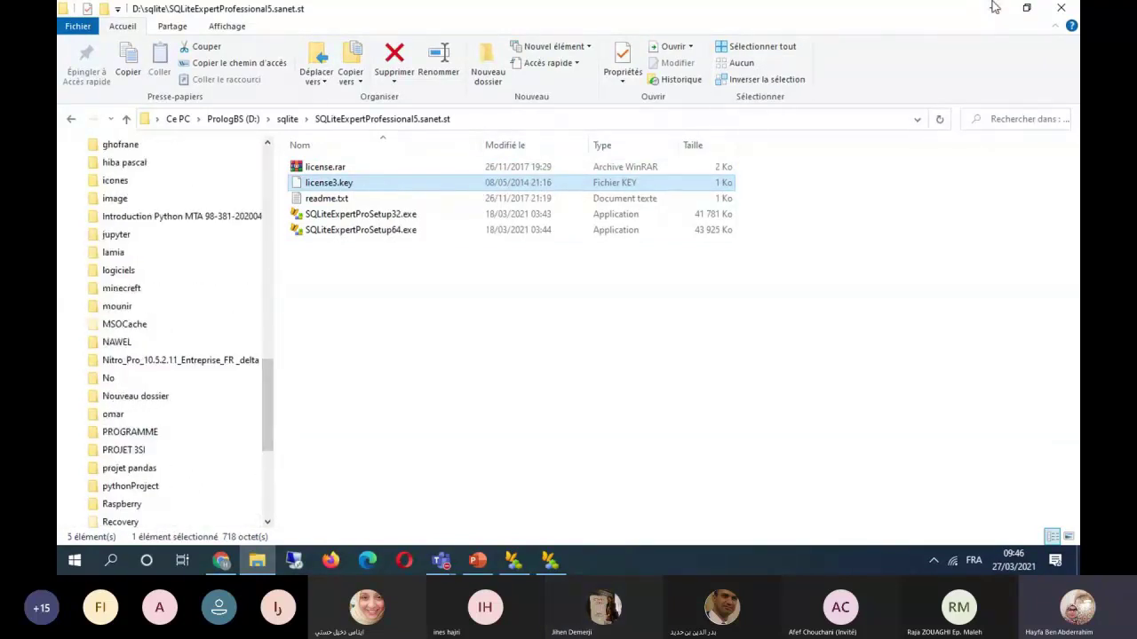
click(993, 7)
click(993, 7)
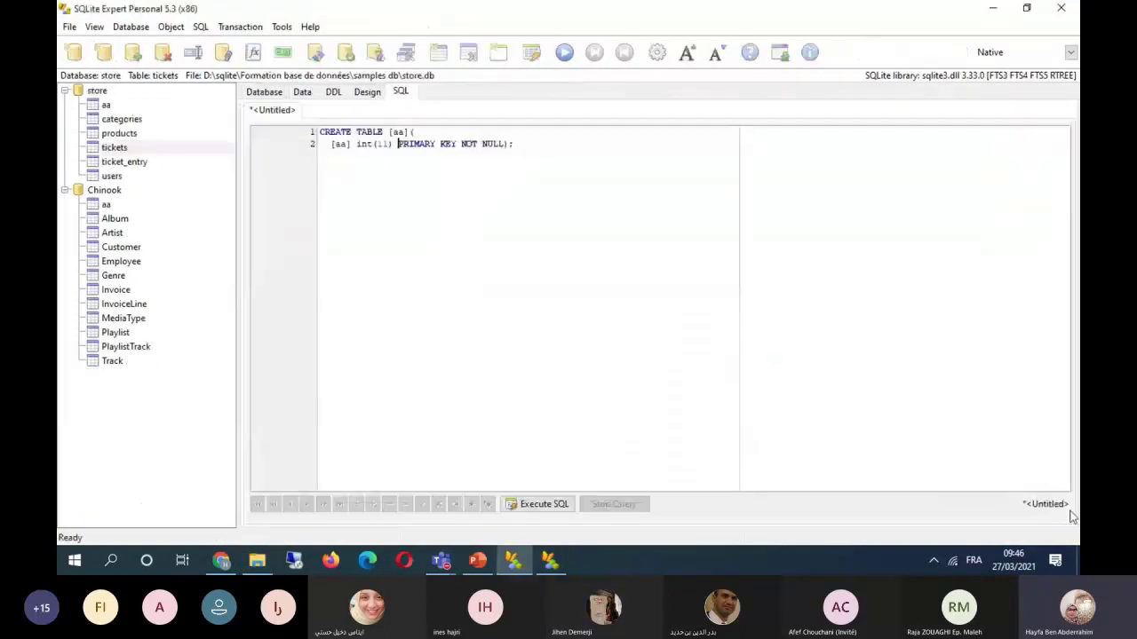
Open the properties of the SQLite Expert Professional 5 desktop shortcut and copy its start-in folder path.
click(990, 8)
right_click(537, 127)
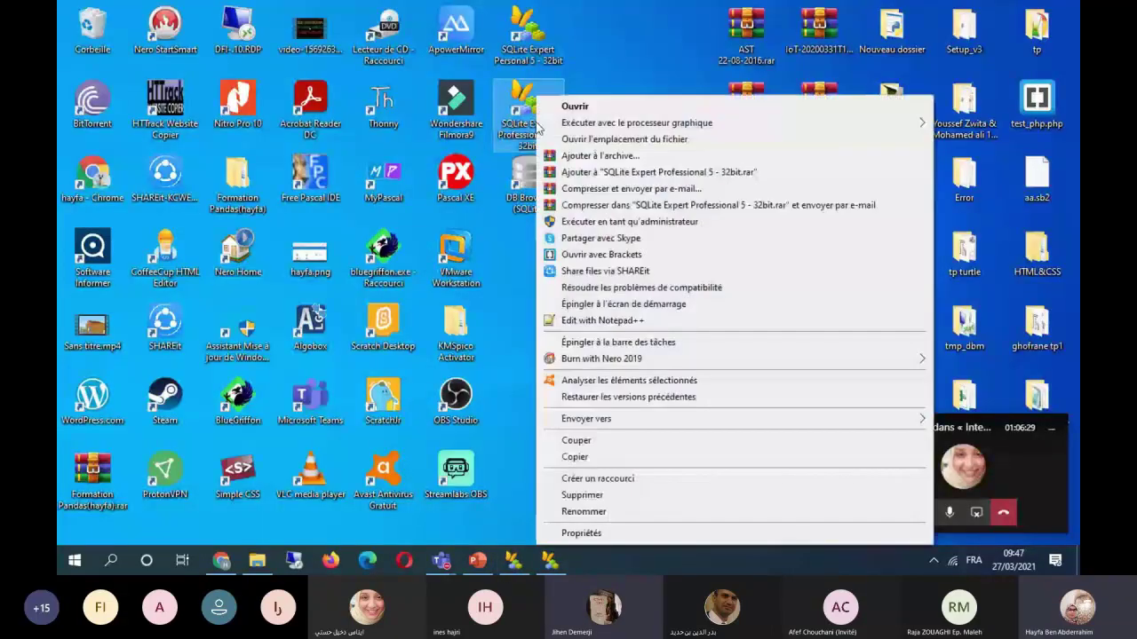
click(634, 535)
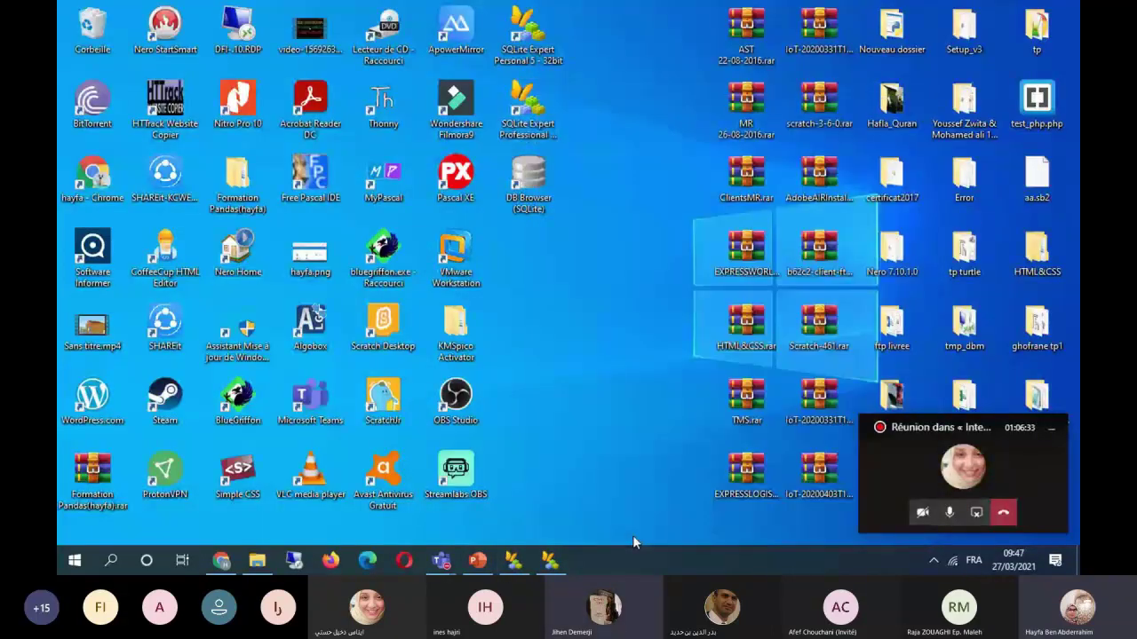
key(Tab)
key(ctrl+c)
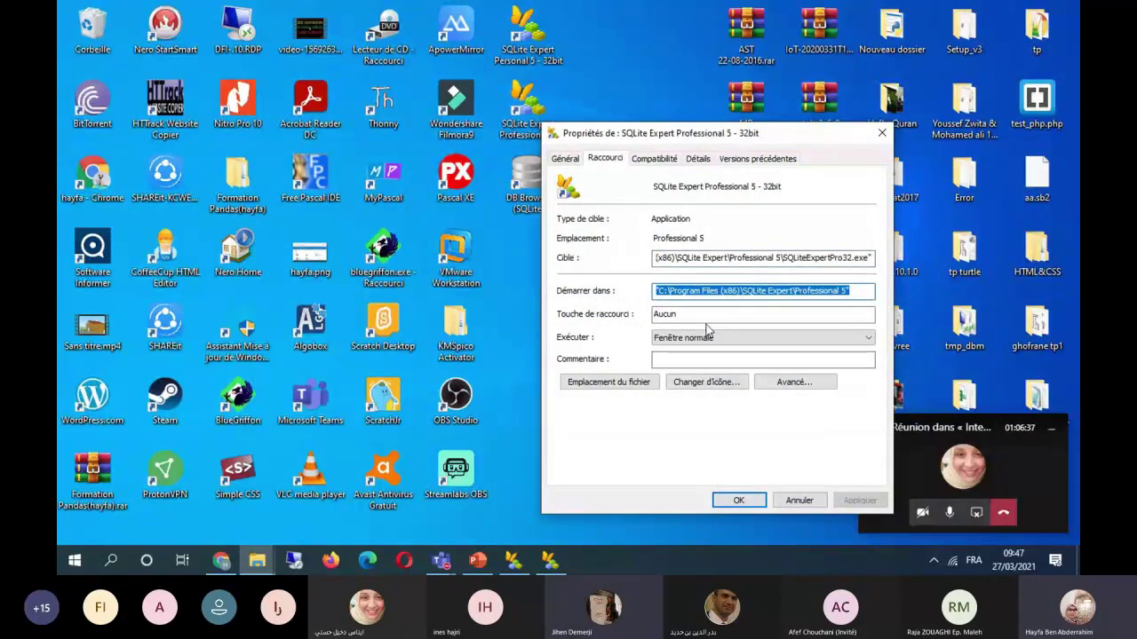
Switch to File Explorer and show the contents of C:\Program Files (x86)\SQLite Expert\Professional 5, including the license key file.
click(269, 565)
click(268, 566)
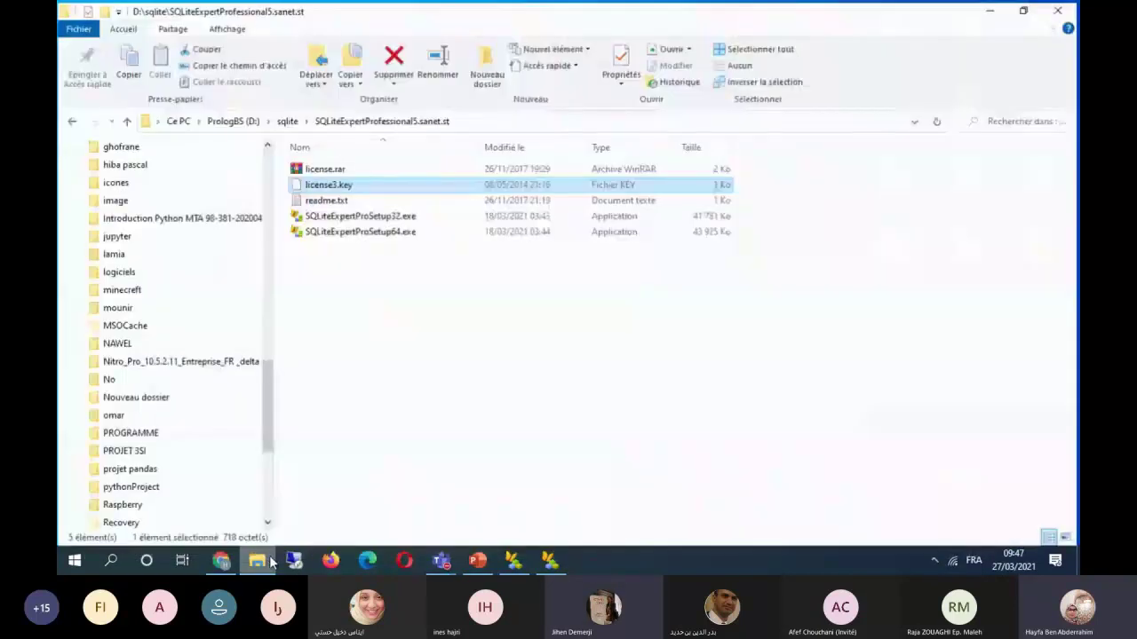
click(513, 119)
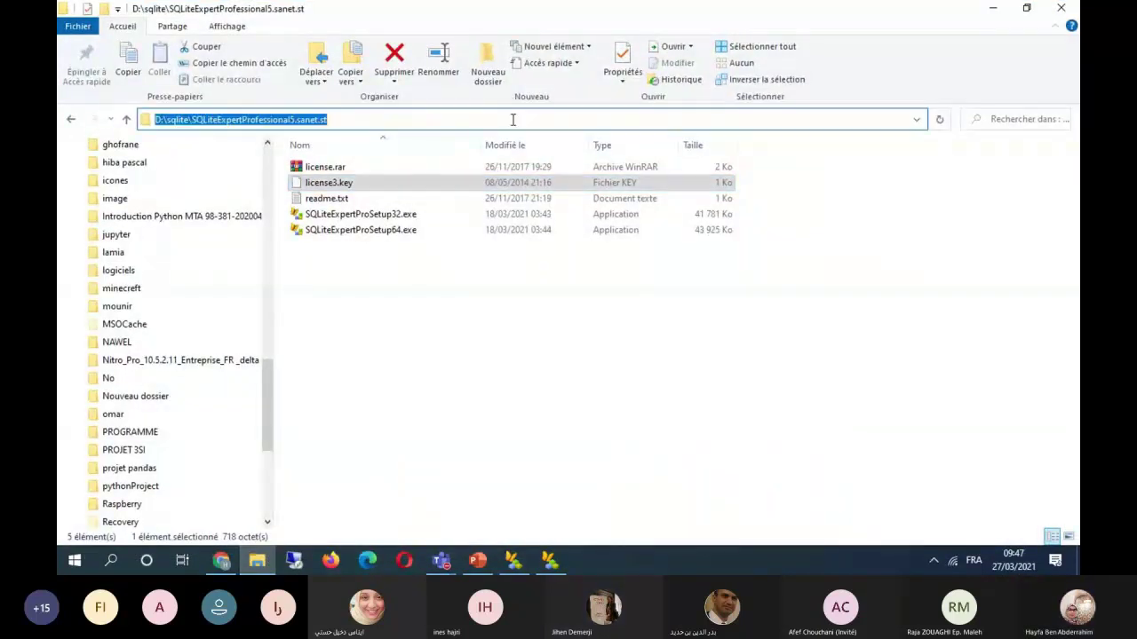
key(ctrl+v)
key(BackSpace)
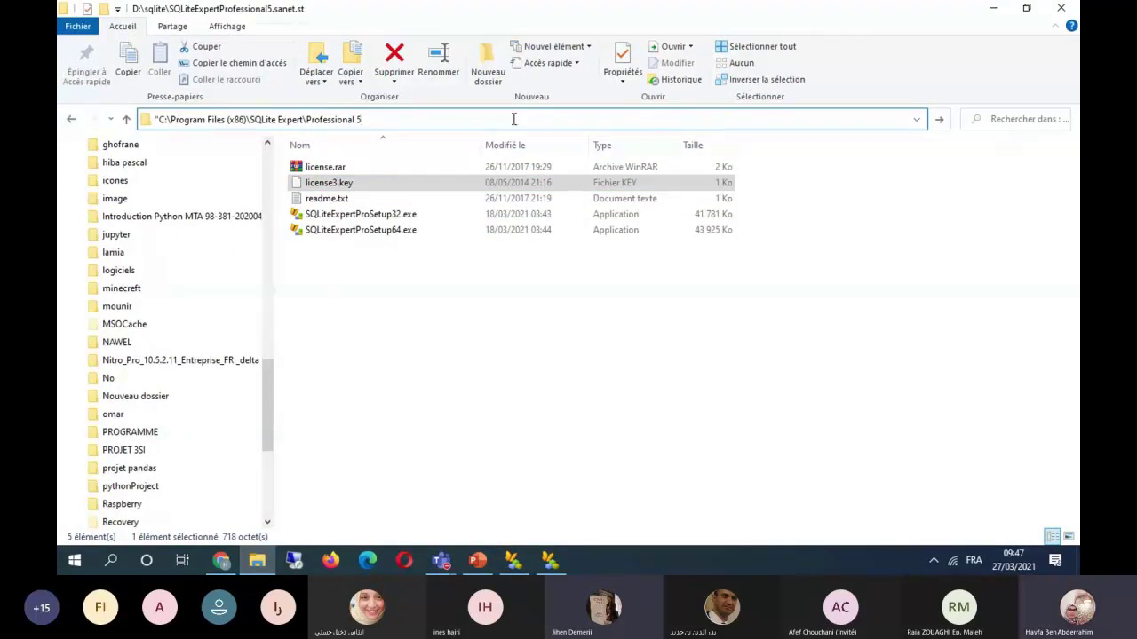
key(Return)
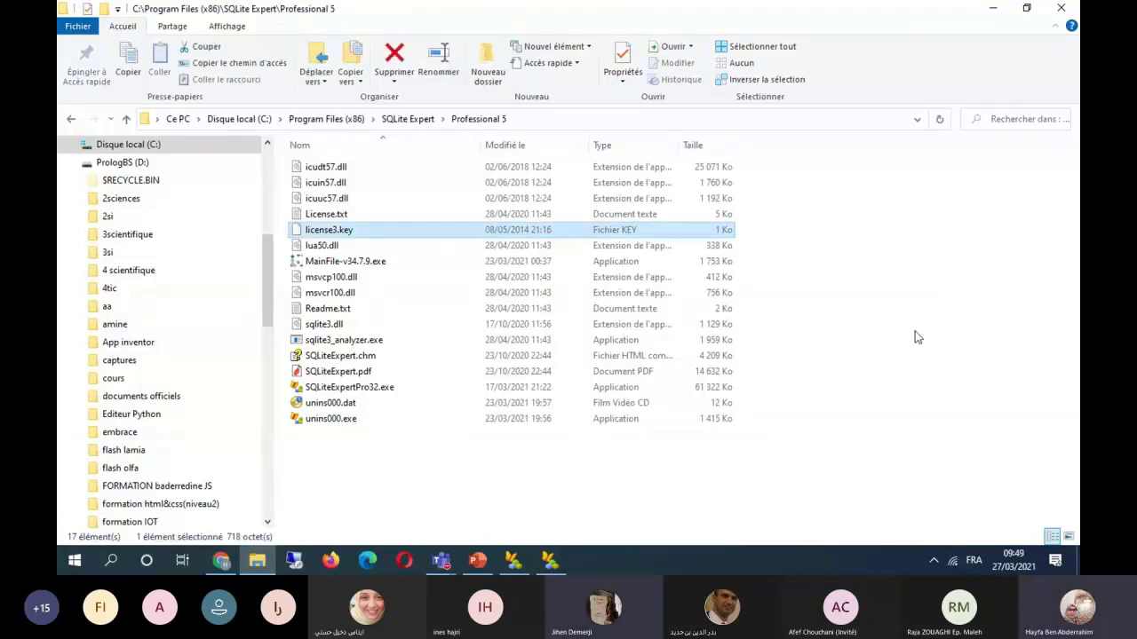
click(763, 435)
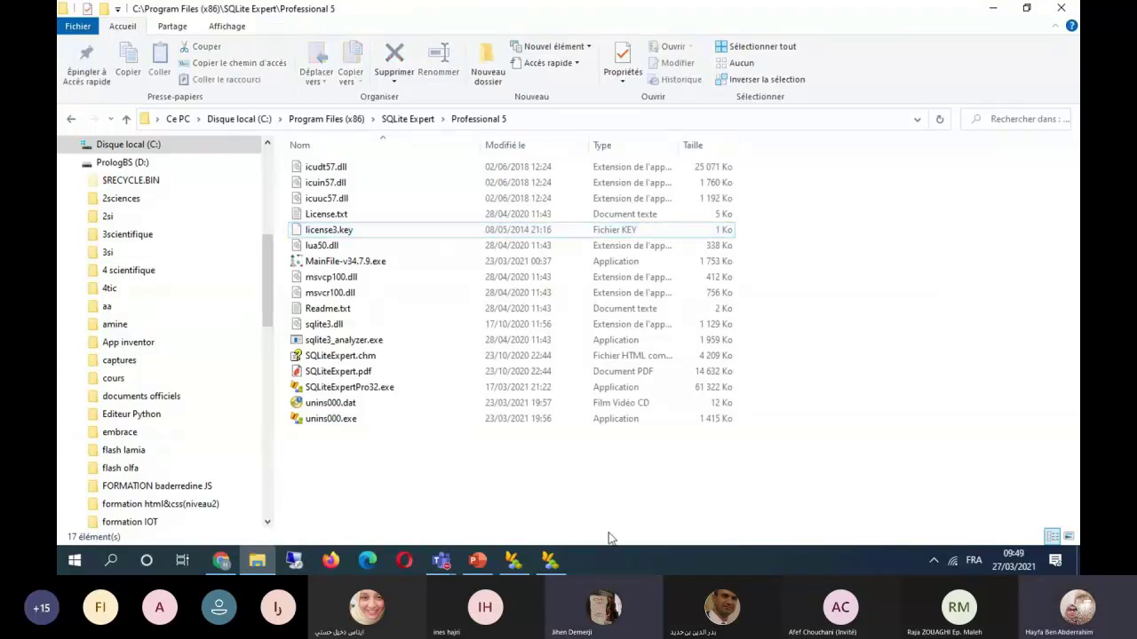
Close SQLite Expert Personal and select the projet_employe table of the mabase database in SQLite Expert Professional.
click(550, 562)
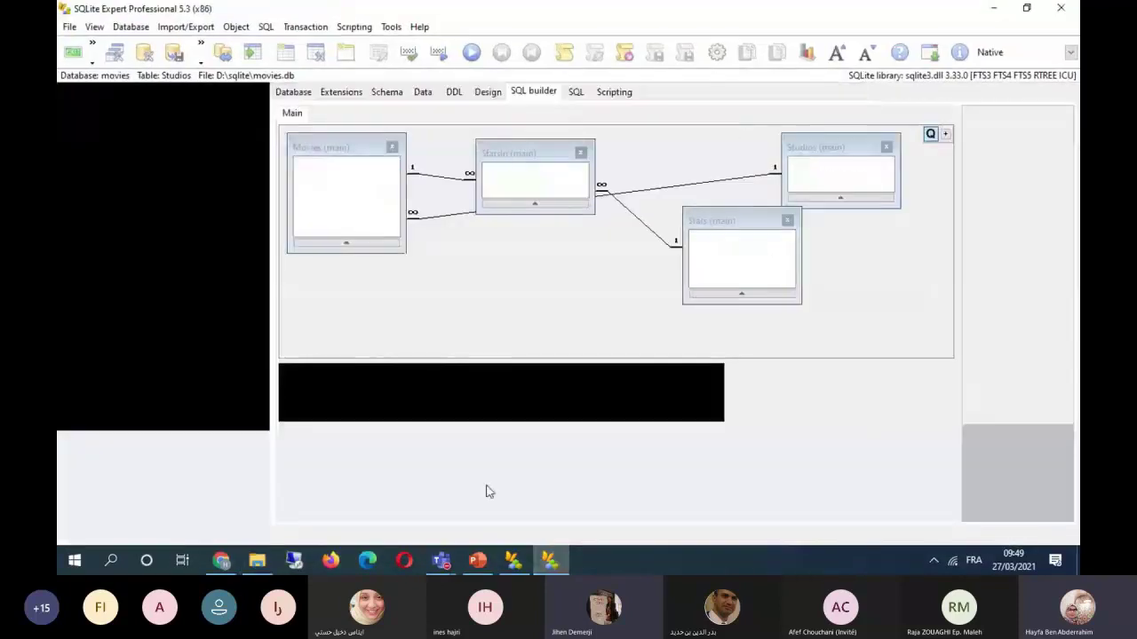
key(alt+Tab)
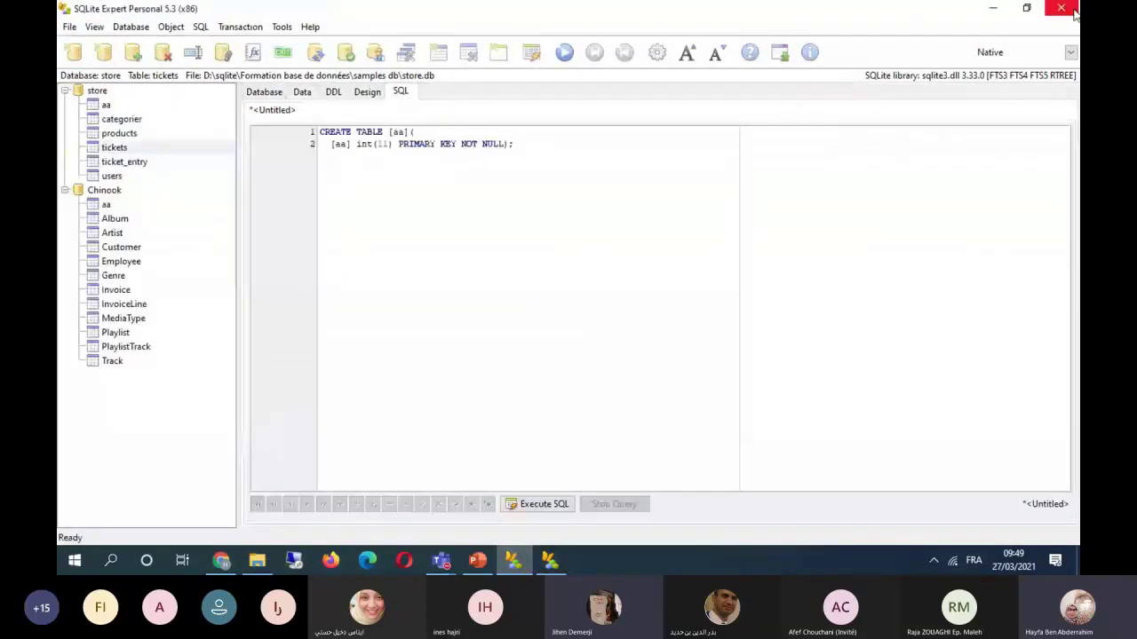
click(1063, 9)
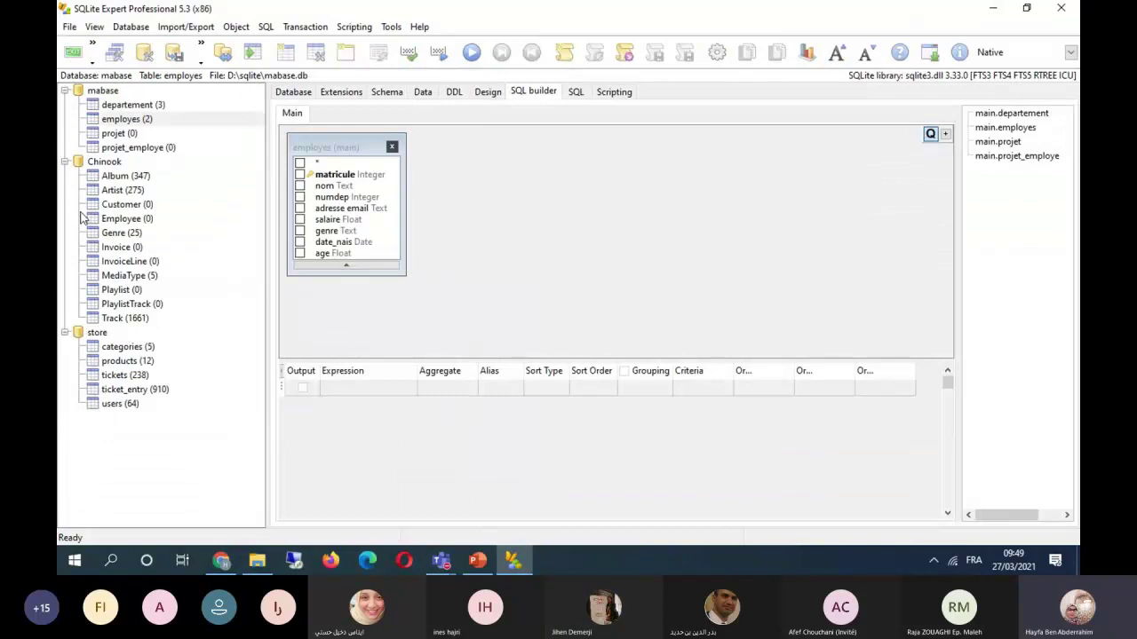
click(122, 147)
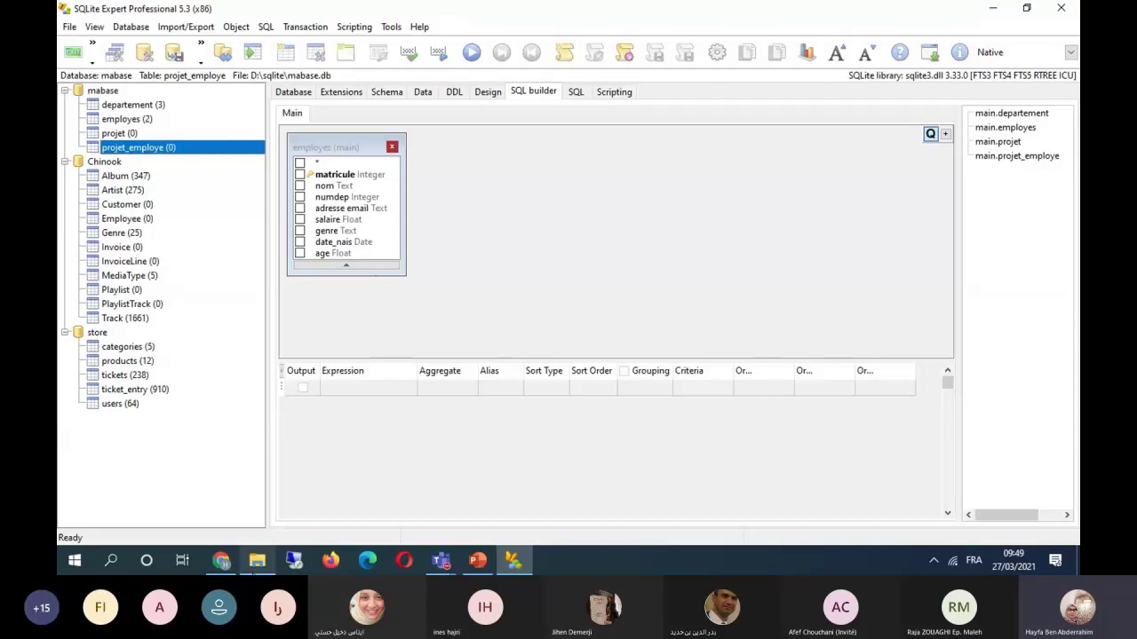
Open the Tp.docx exercise from File Explorer in Word and show its introduction.
click(256, 568)
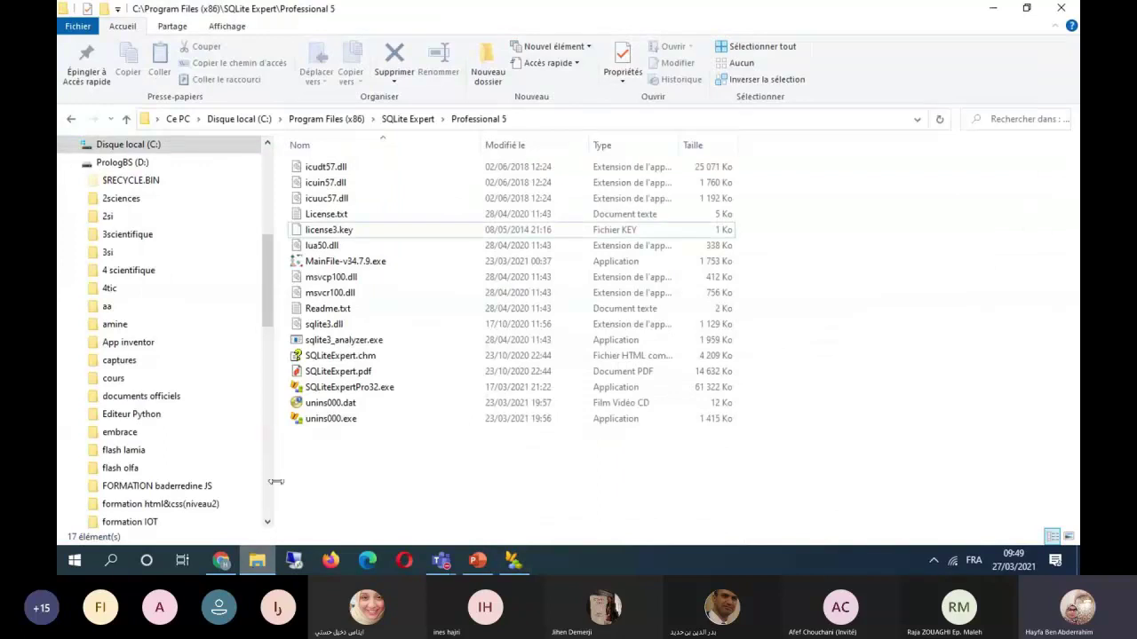
drag(267, 291, 269, 351)
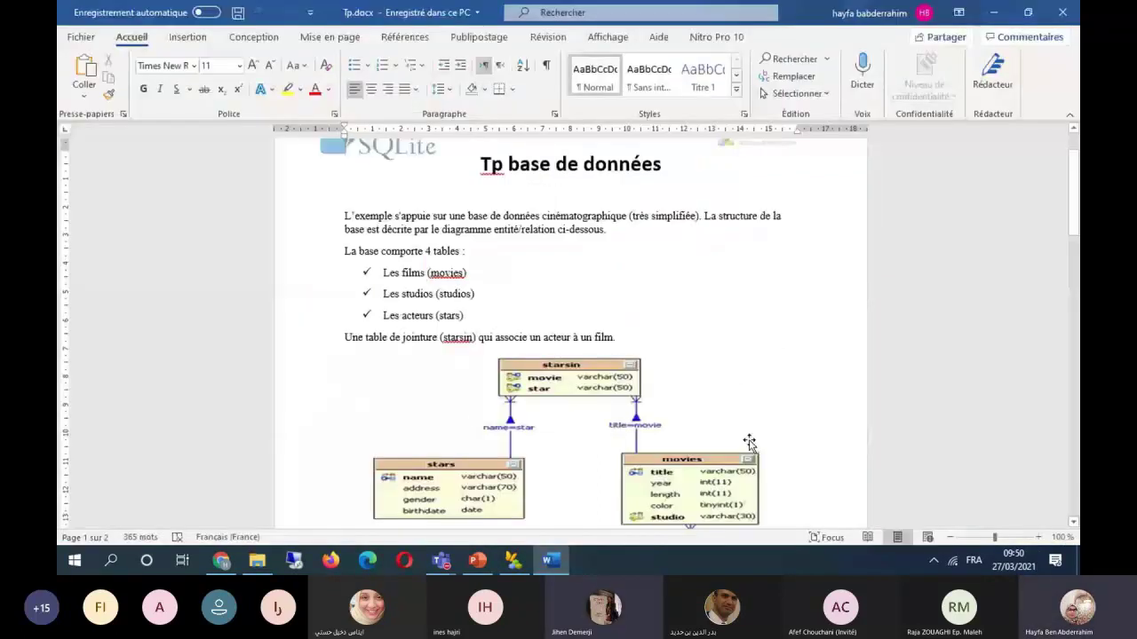
scroll(810, 283, up, 1)
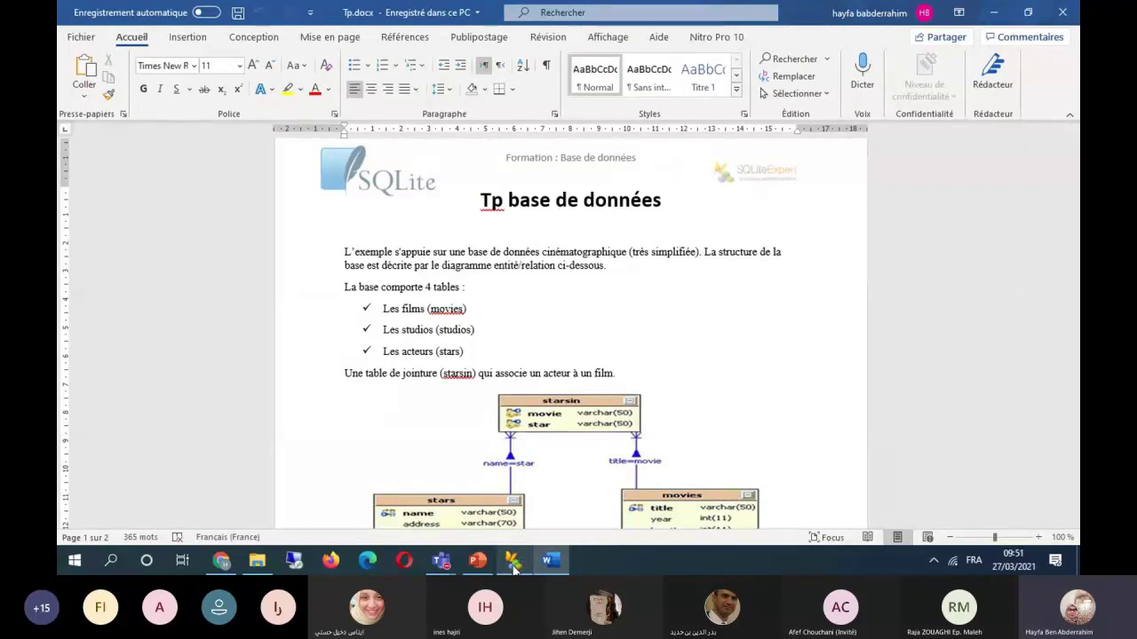
Switch to SQLite Expert Professional, look at the Chinook and store databases, and close the mabase database.
mouse_move(514, 570)
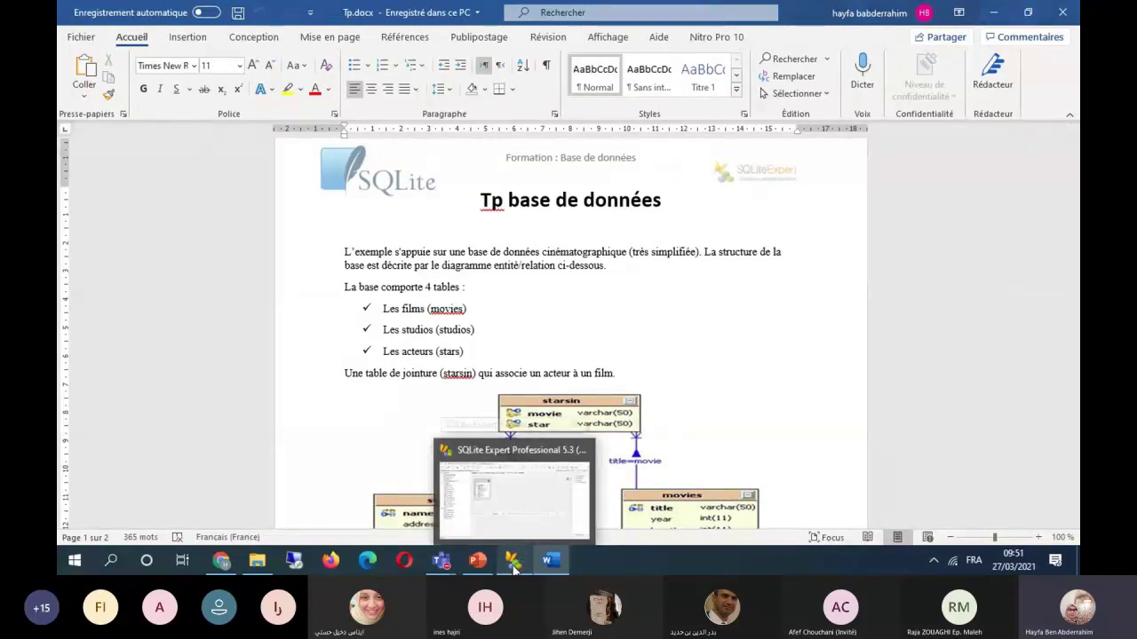
click(513, 570)
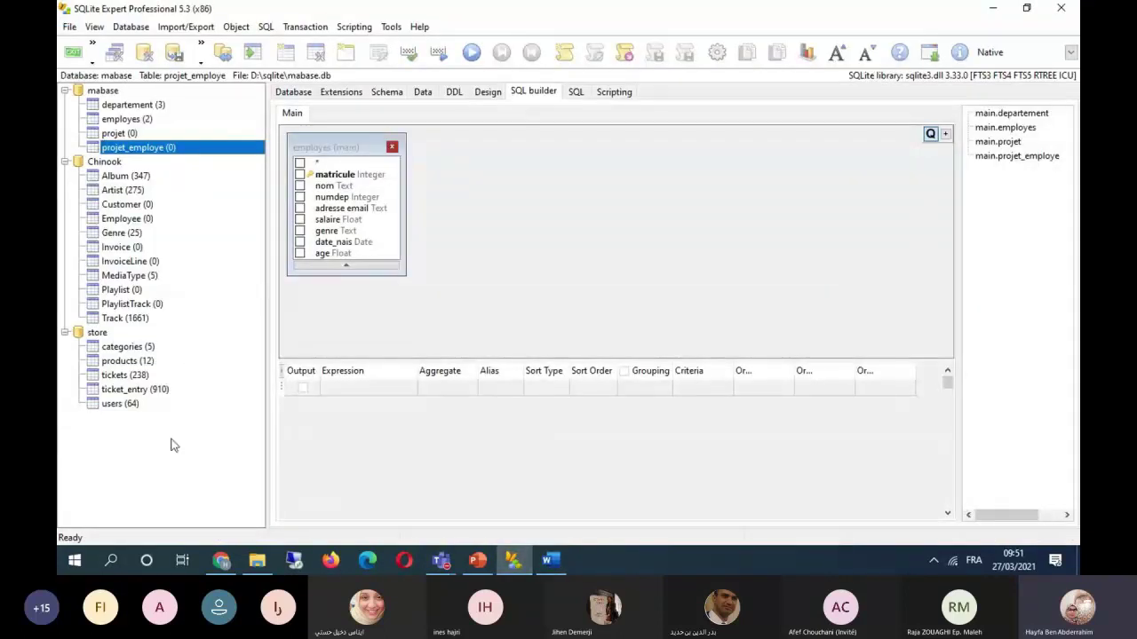
click(107, 163)
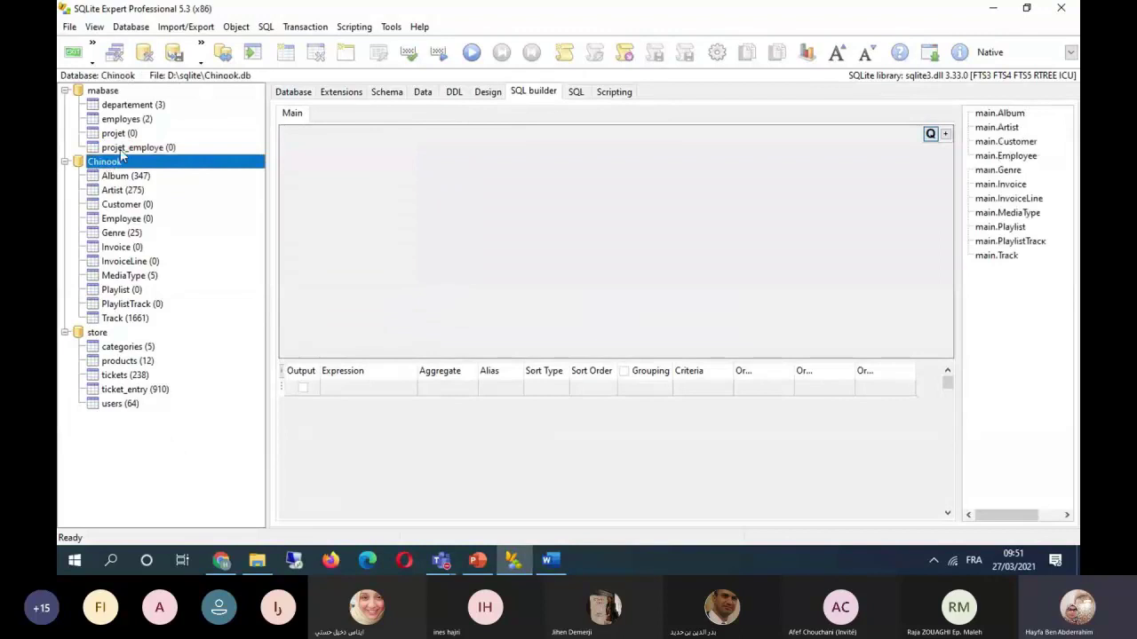
click(102, 90)
click(97, 333)
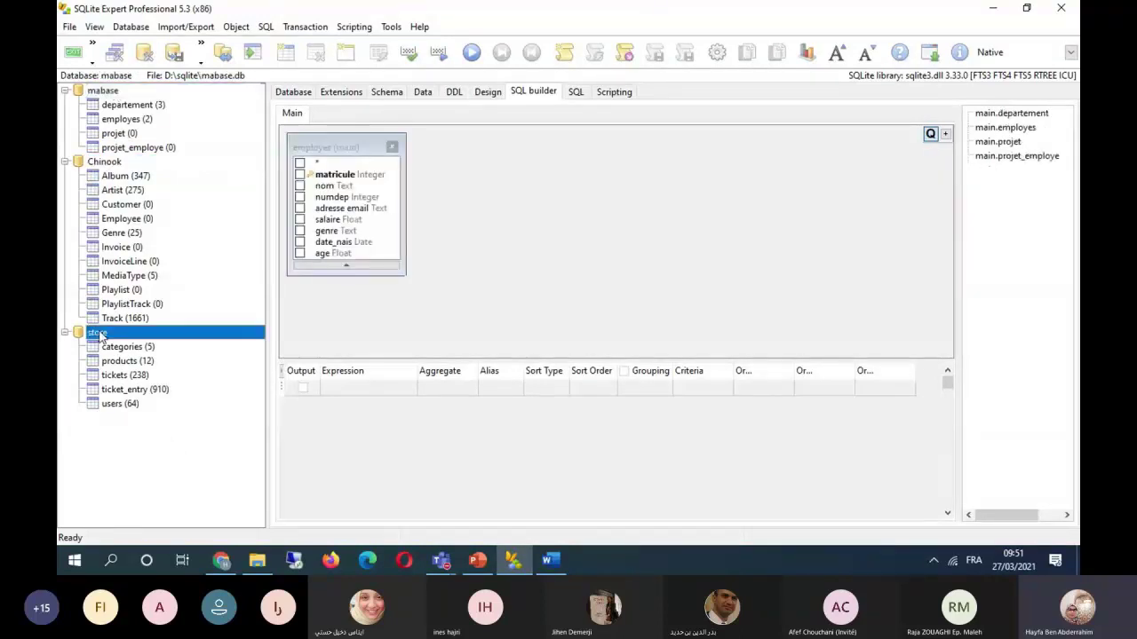
click(102, 91)
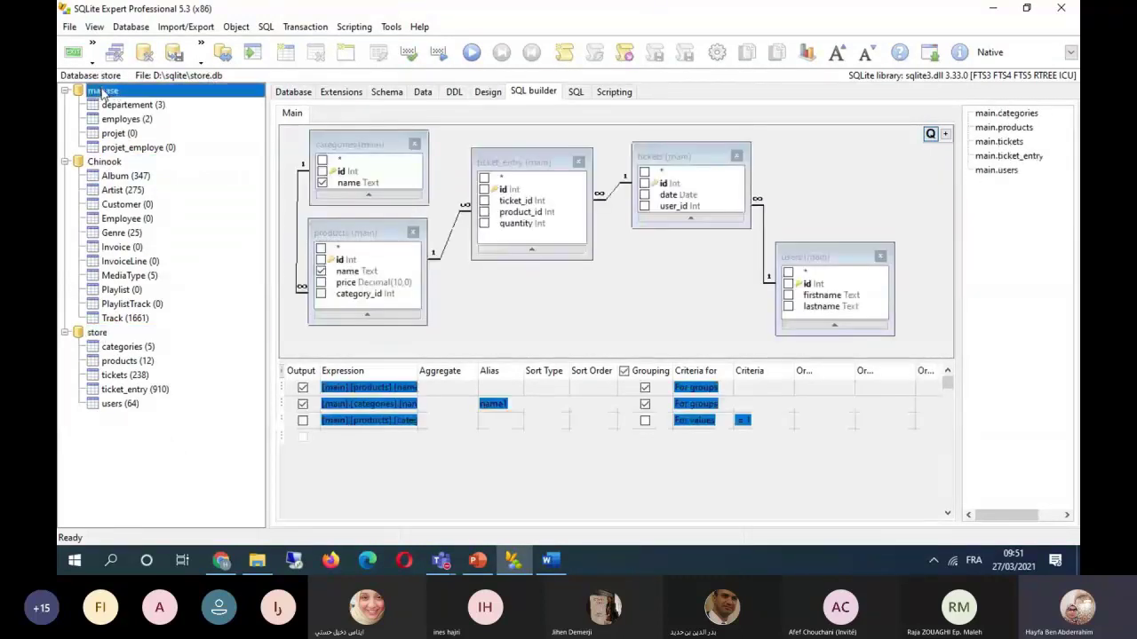
right_click(101, 92)
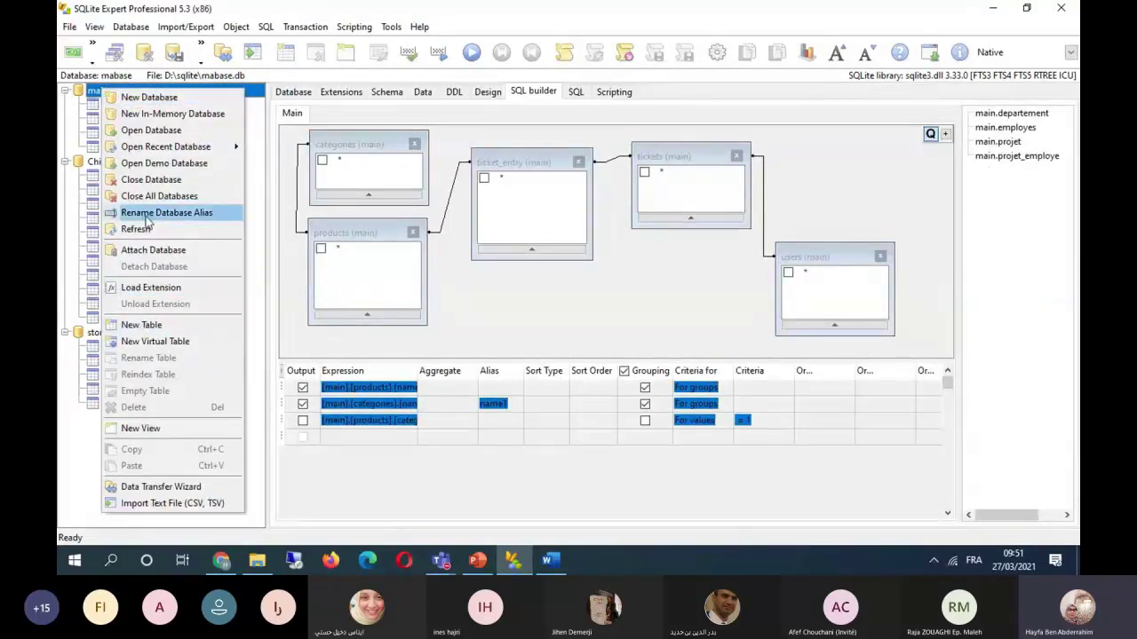
click(150, 180)
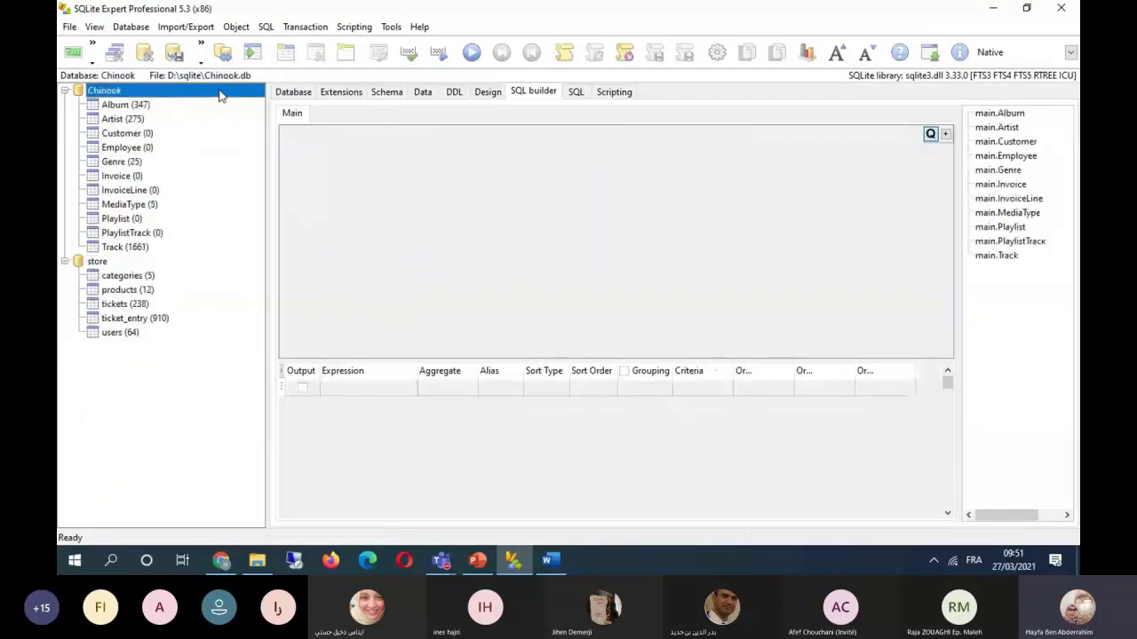
Review the Tp.docx exercise in Word: the entity/relation diagram, the Partie 1 tasks and the constraints table.
click(550, 560)
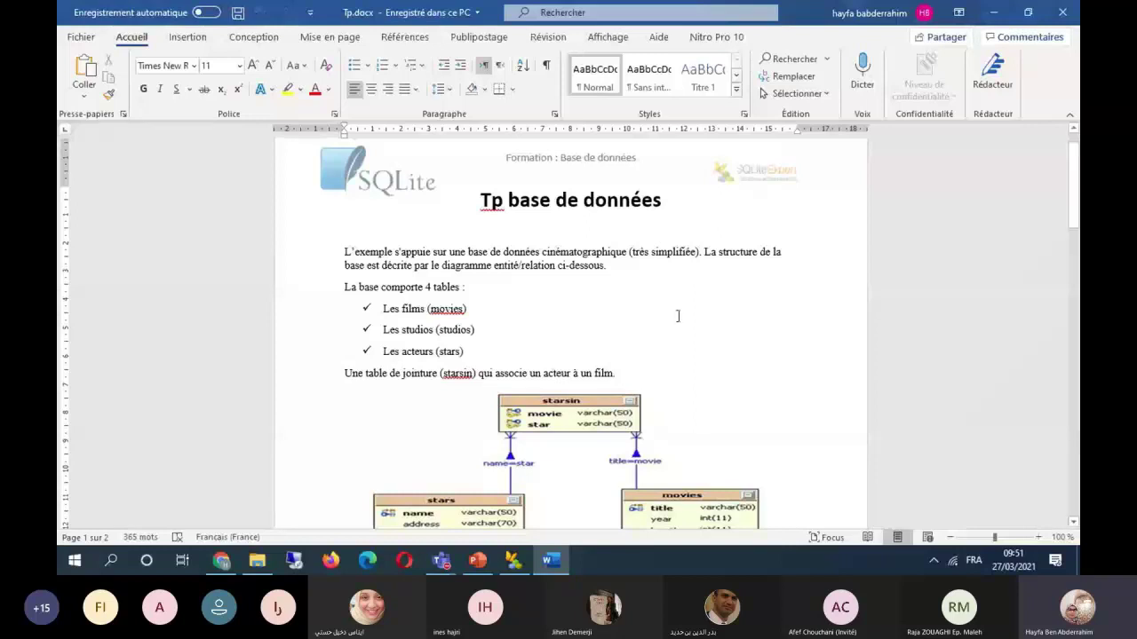
scroll(678, 316, down, 2)
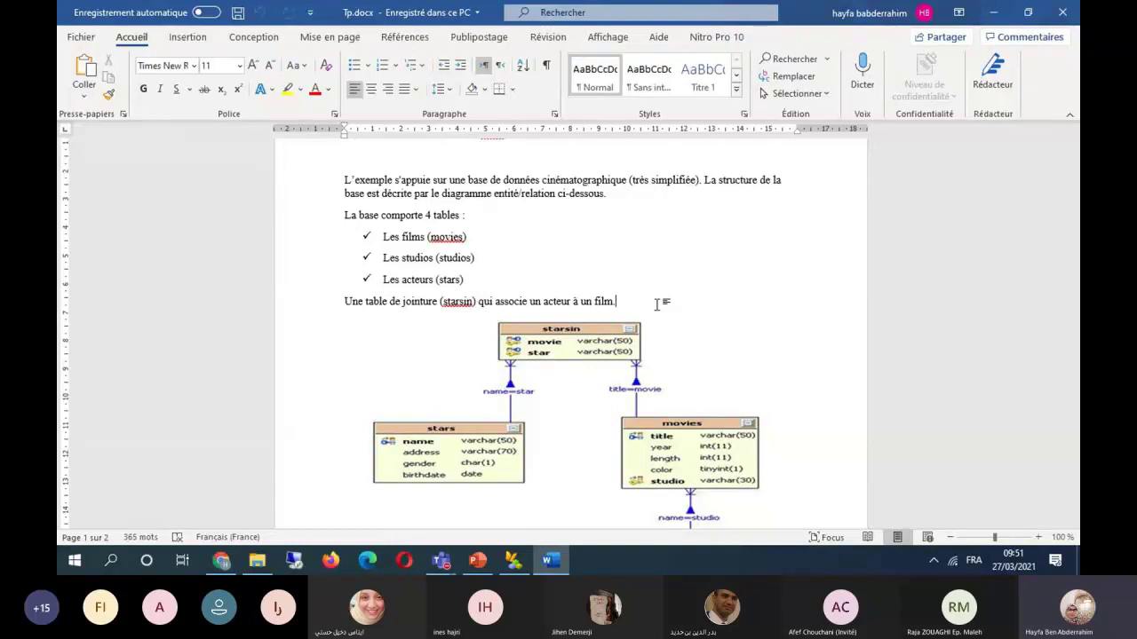
scroll(654, 308, down, 1)
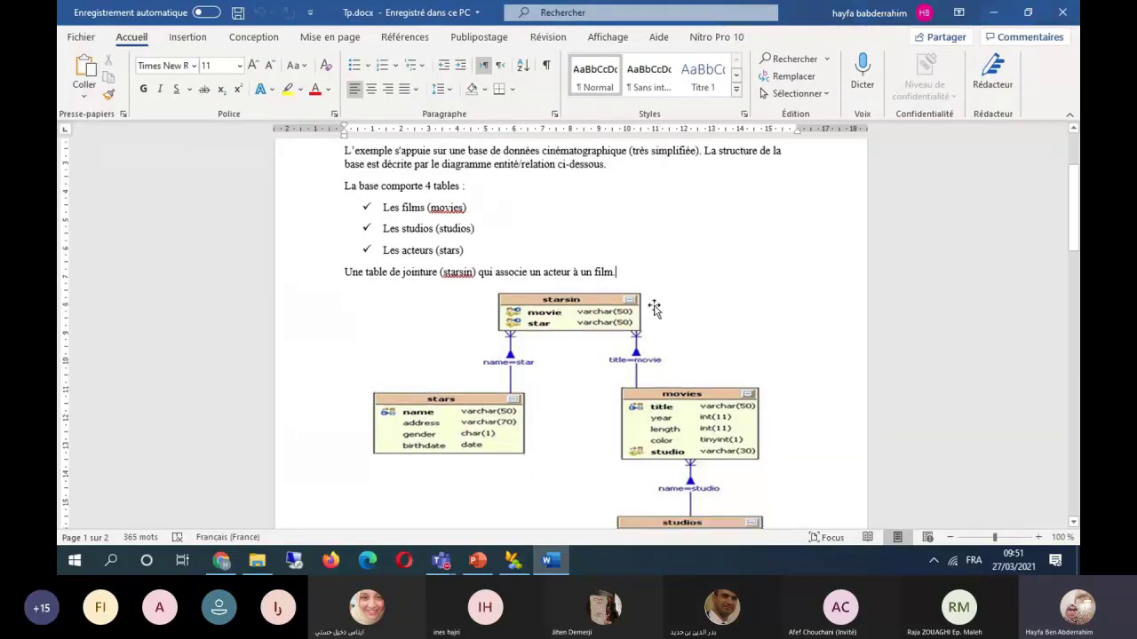
scroll(654, 307, down, 3)
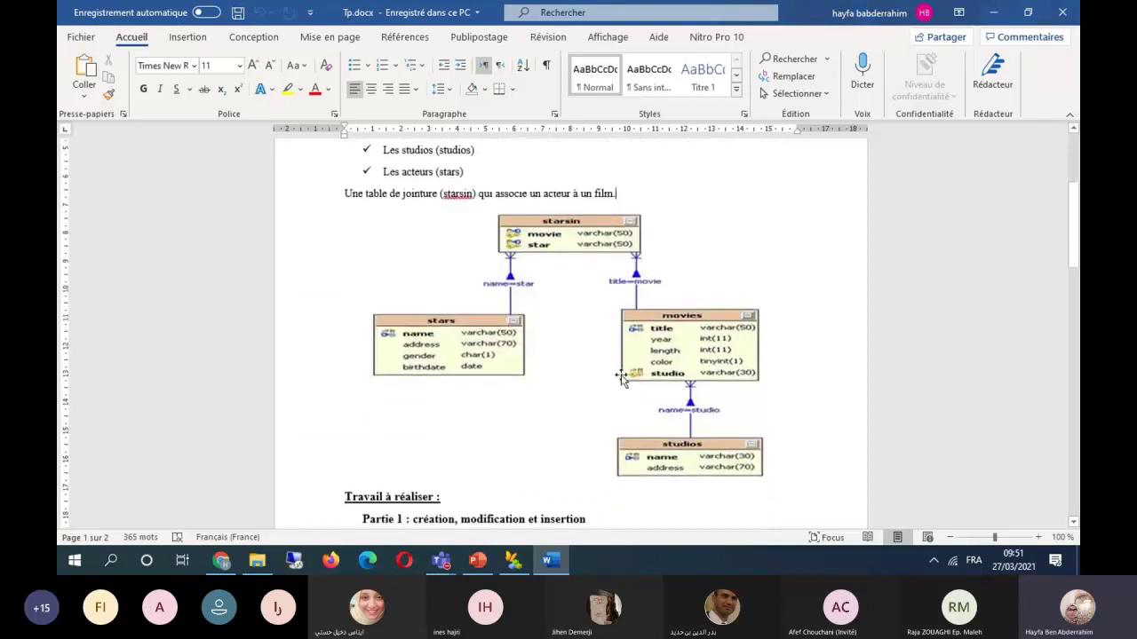
scroll(786, 444, down, 4)
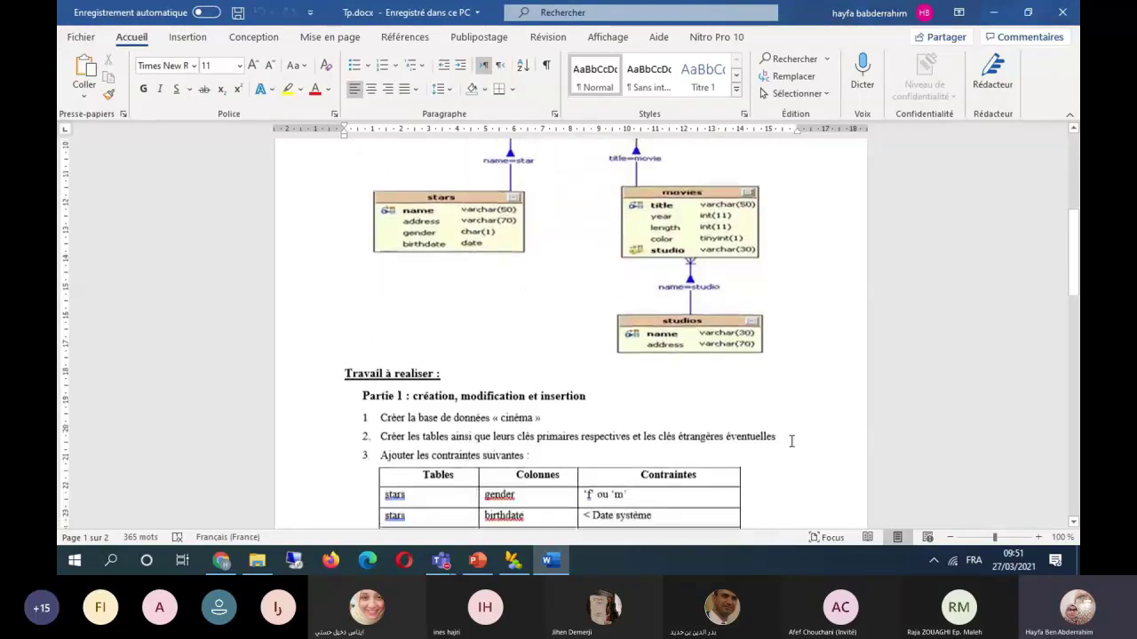
scroll(791, 441, down, 4)
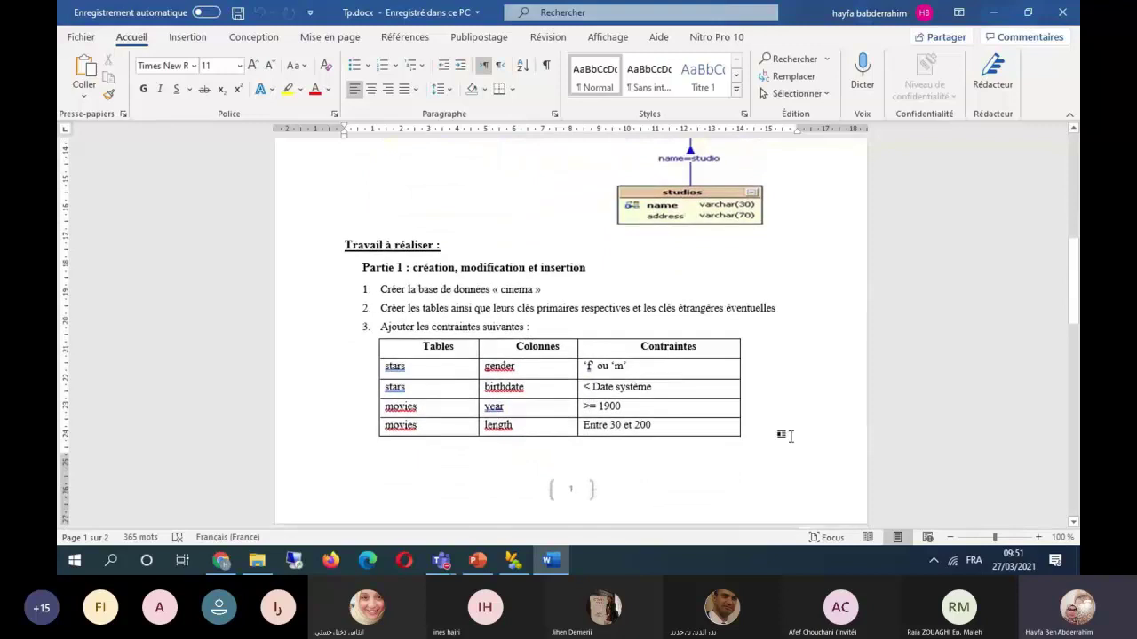
scroll(790, 435, down, 1)
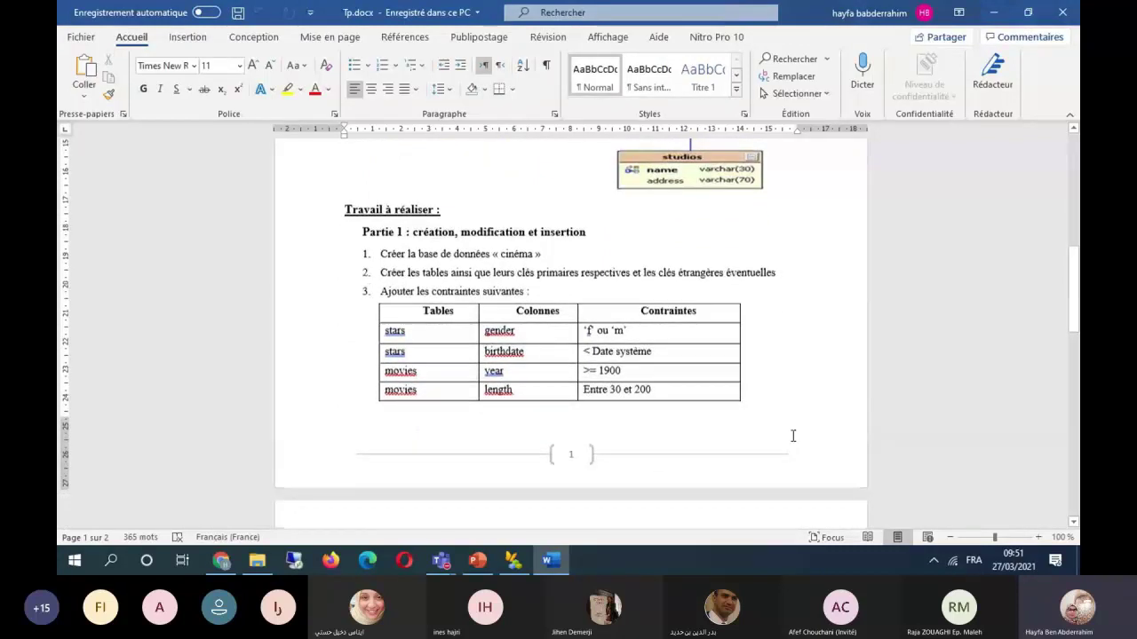
Create a new database named cinema in the D:\sqlite folder with SQLite Expert Professional.
key(alt+Tab)
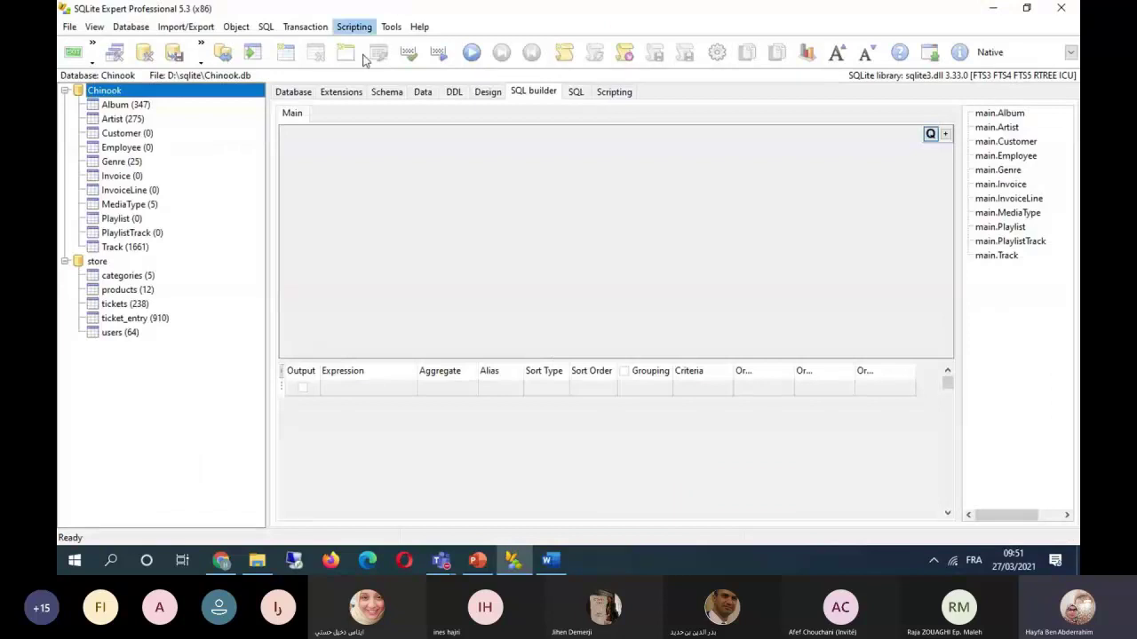
click(70, 27)
click(107, 55)
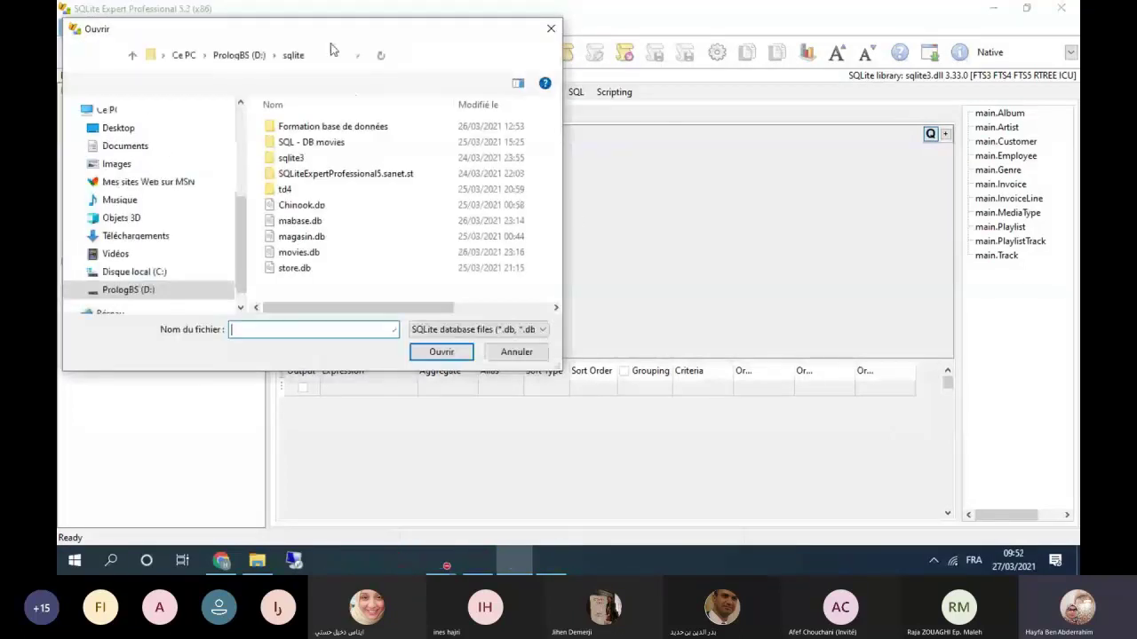
drag(337, 35, 578, 82)
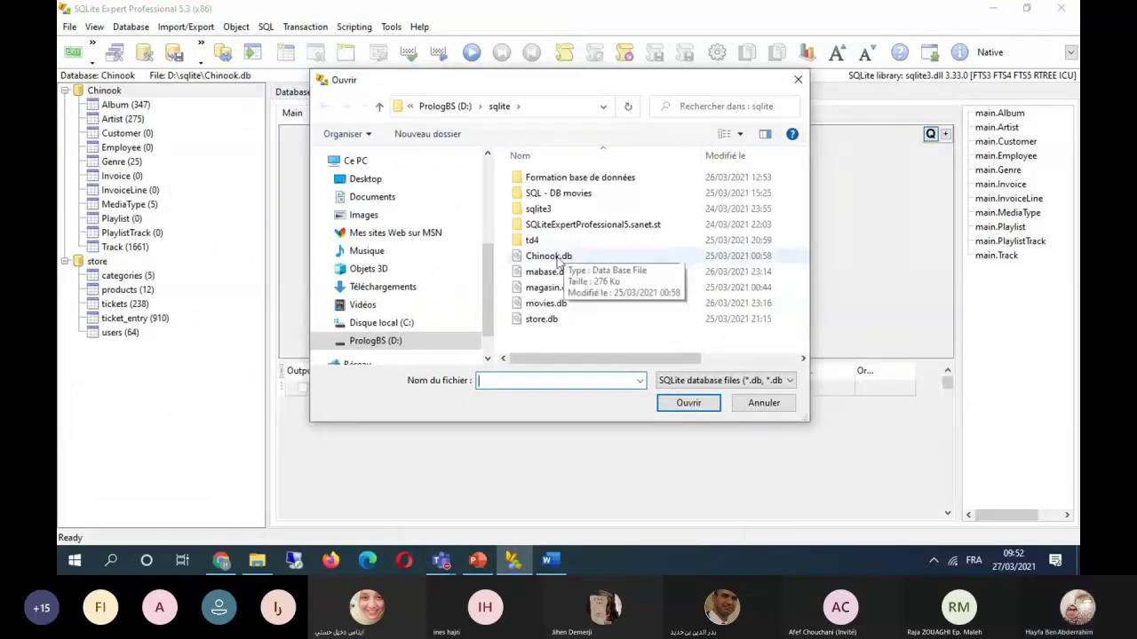
click(574, 304)
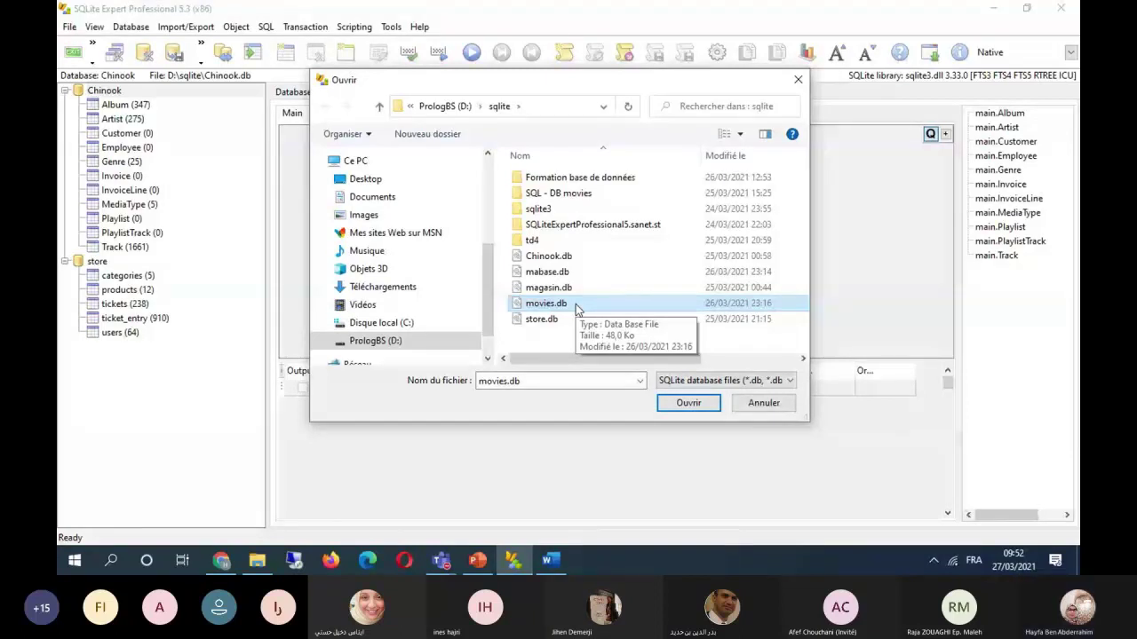
double_click(500, 382)
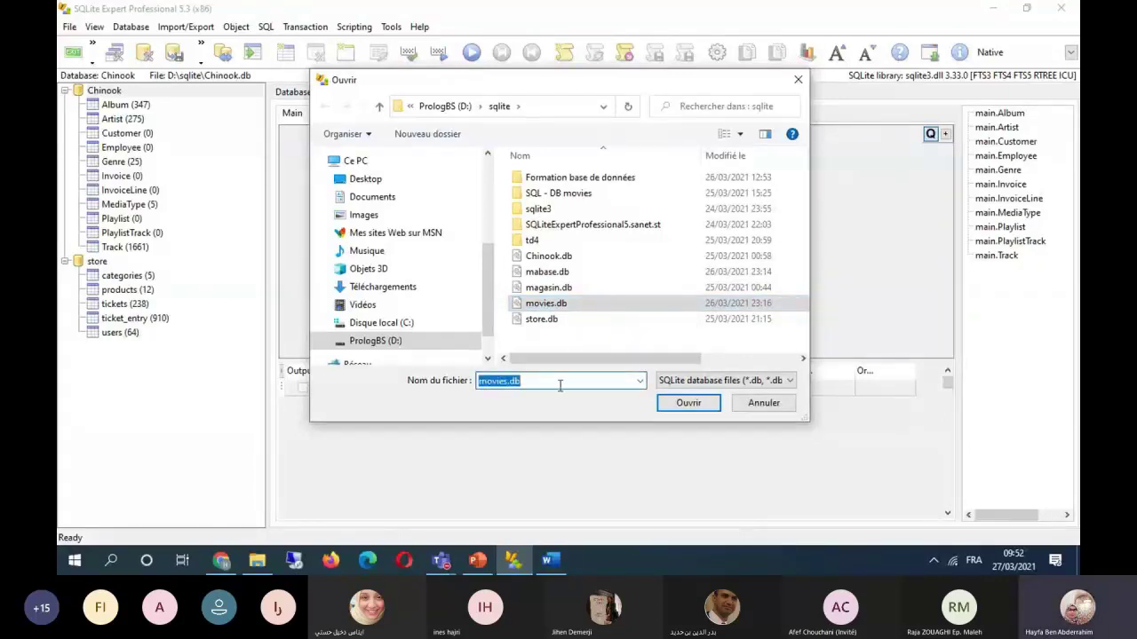
text(cinema)
key(Return)
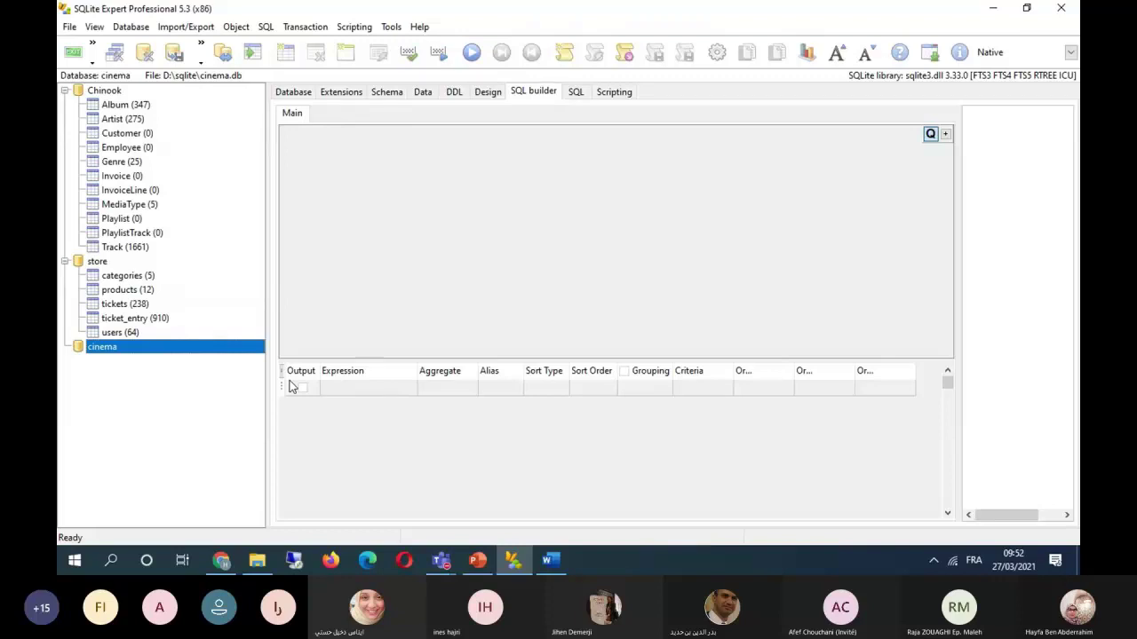
Switch to Word and print the Tp.docx exercise.
click(550, 563)
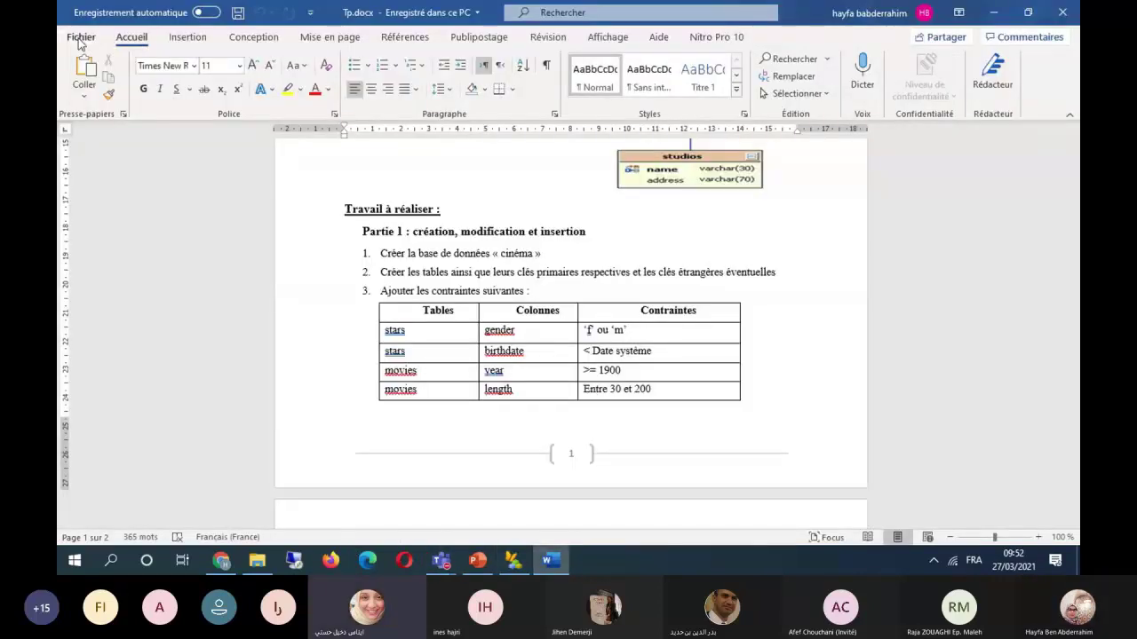
click(81, 39)
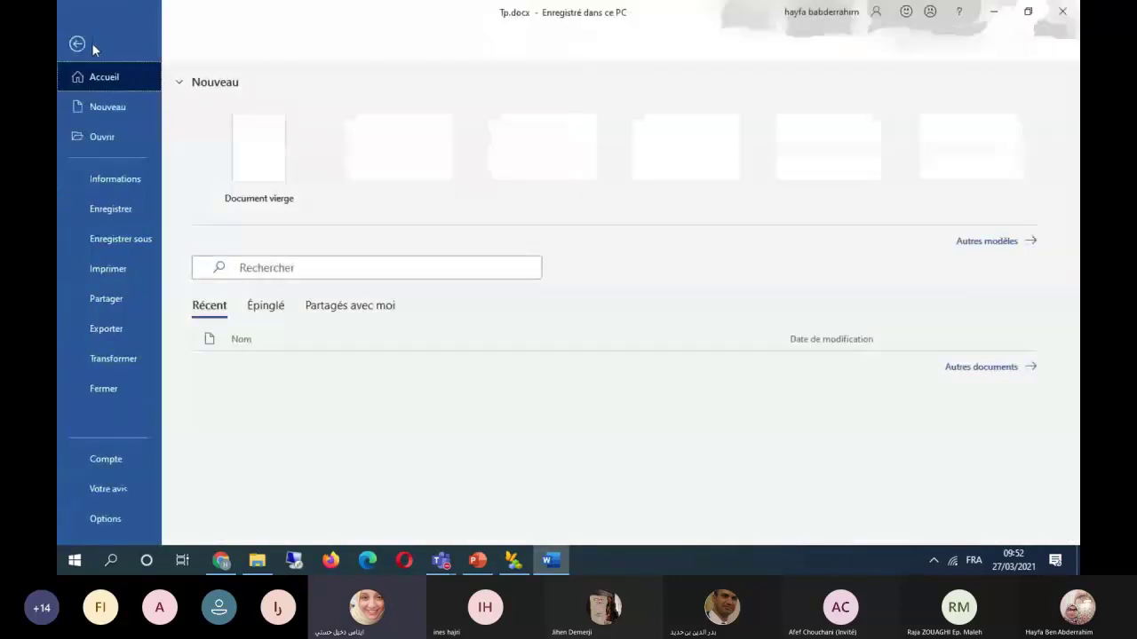
click(123, 268)
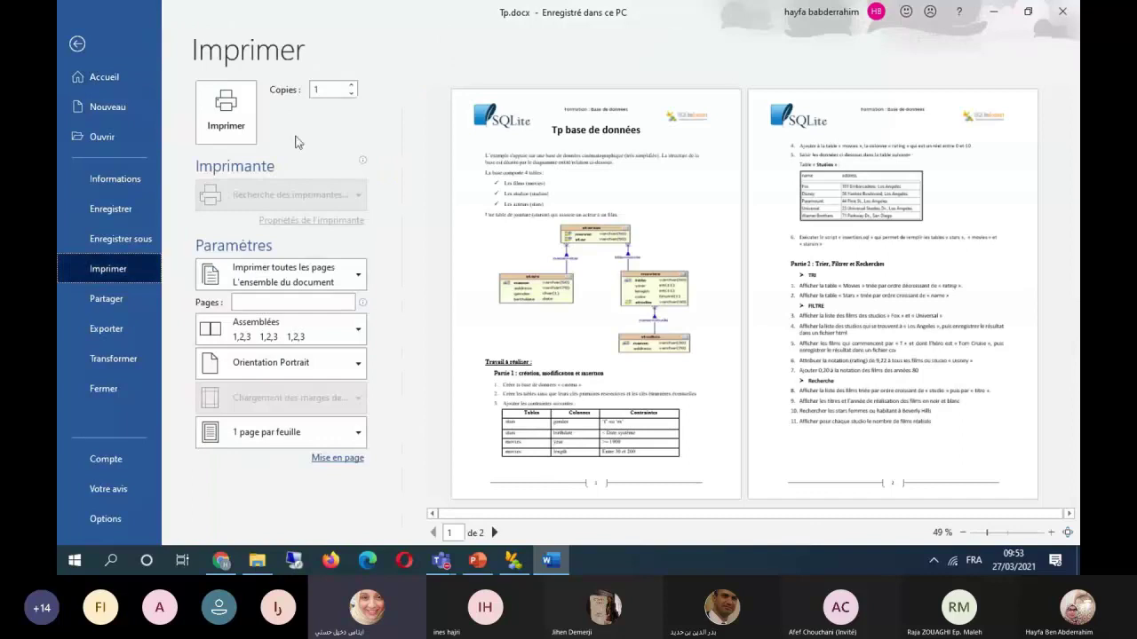
key(Escape)
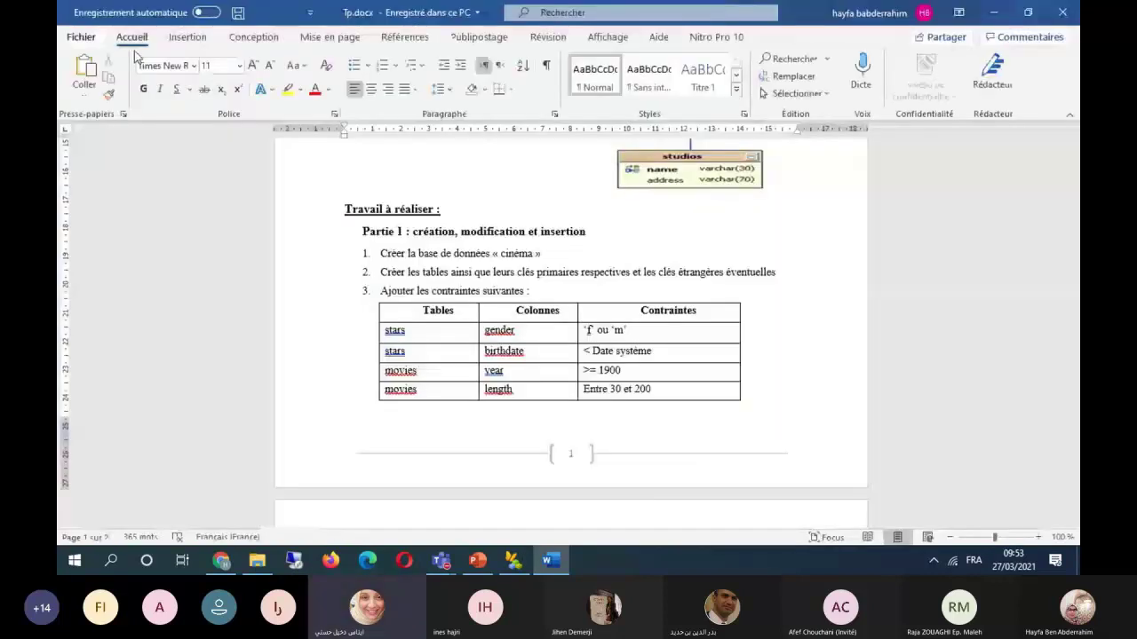
Review the entity/relation diagram in Tp.docx, including the columns, types and links of the stars, movies, studios and starsin tables.
scroll(511, 268, up, 6)
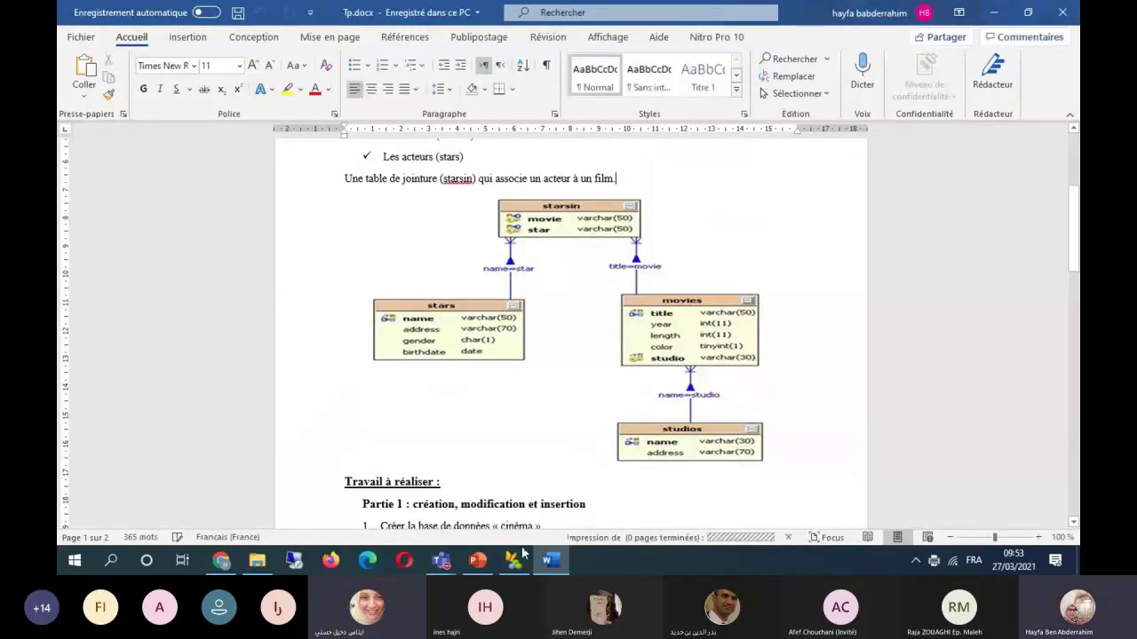
scroll(613, 329, up, 3)
scroll(615, 331, down, 3)
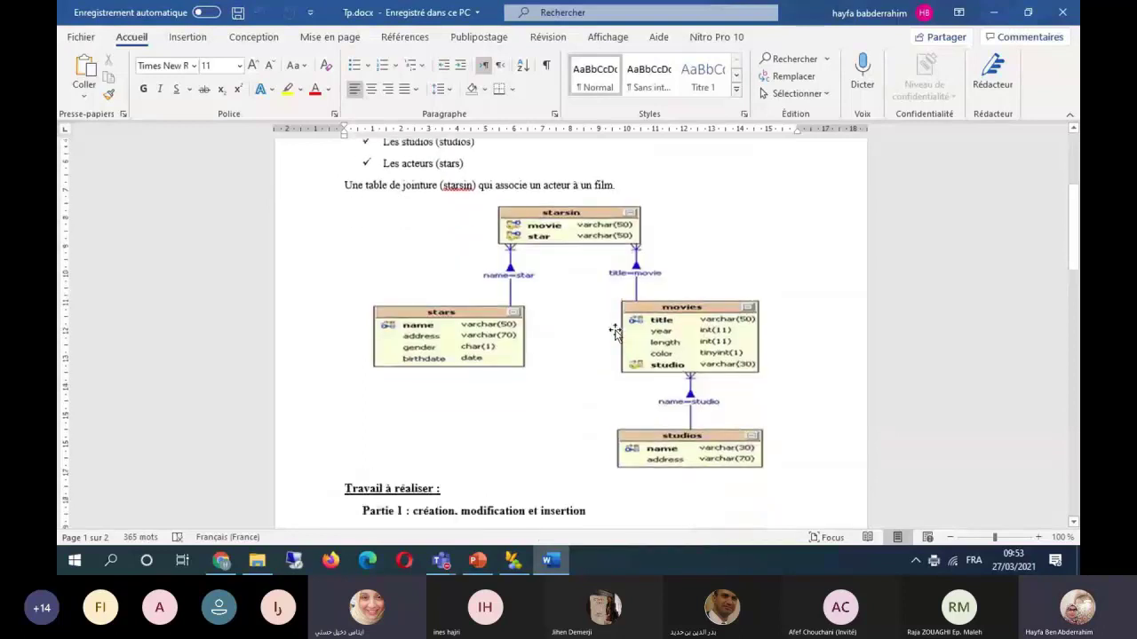
scroll(615, 333, down, 2)
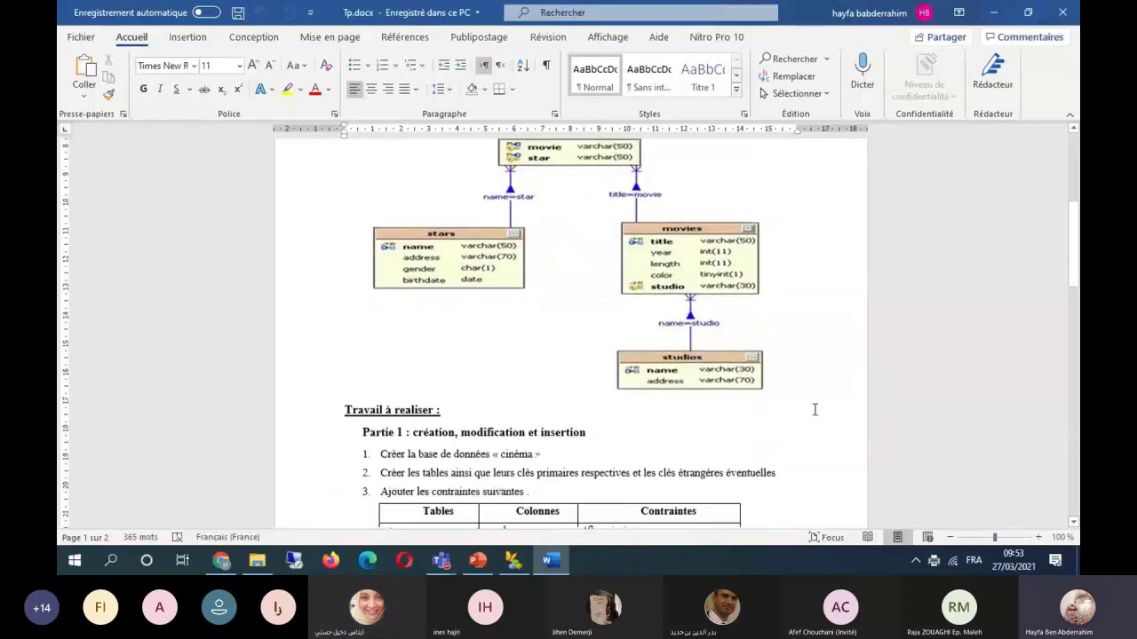
scroll(815, 410, down, 1)
scroll(814, 409, up, 1)
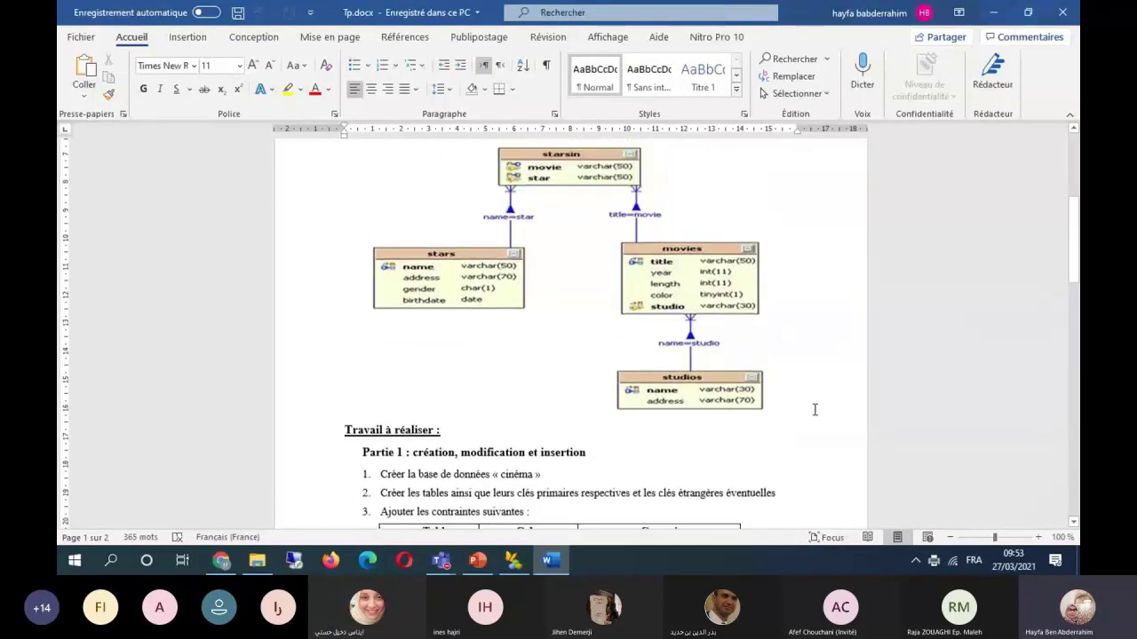
scroll(814, 410, up, 1)
scroll(796, 420, up, 2)
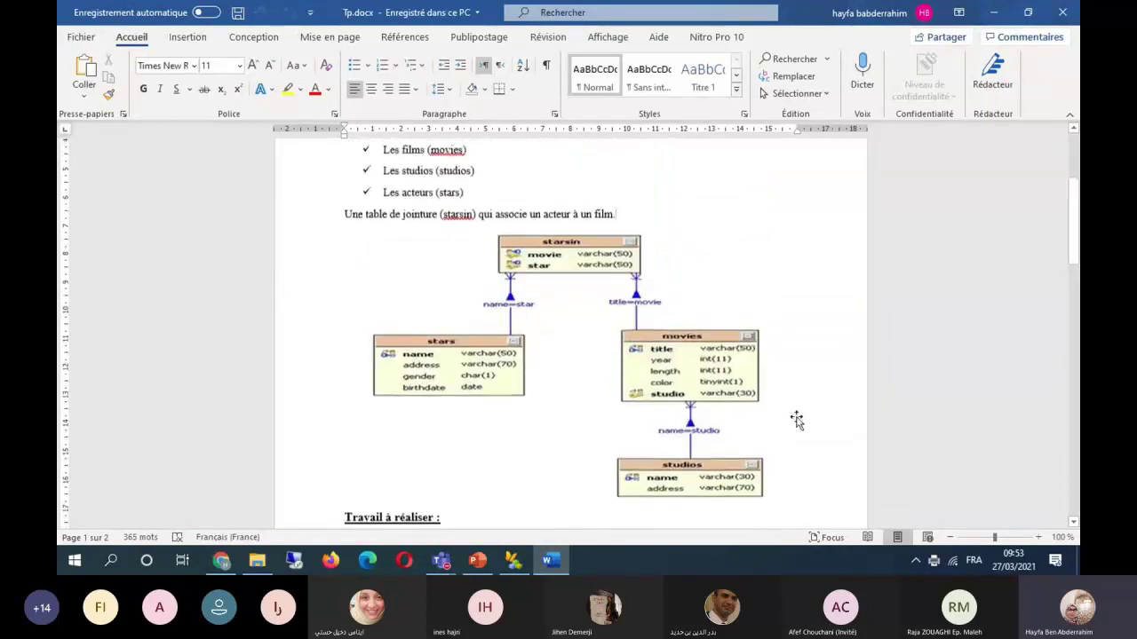
scroll(797, 420, down, 1)
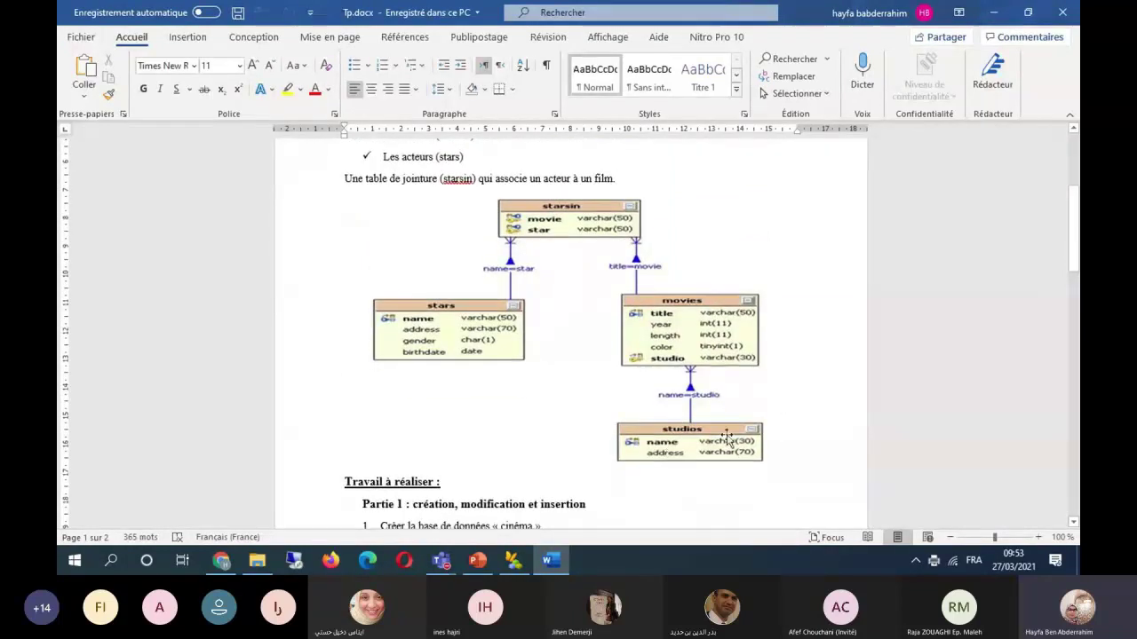
scroll(727, 437, down, 1)
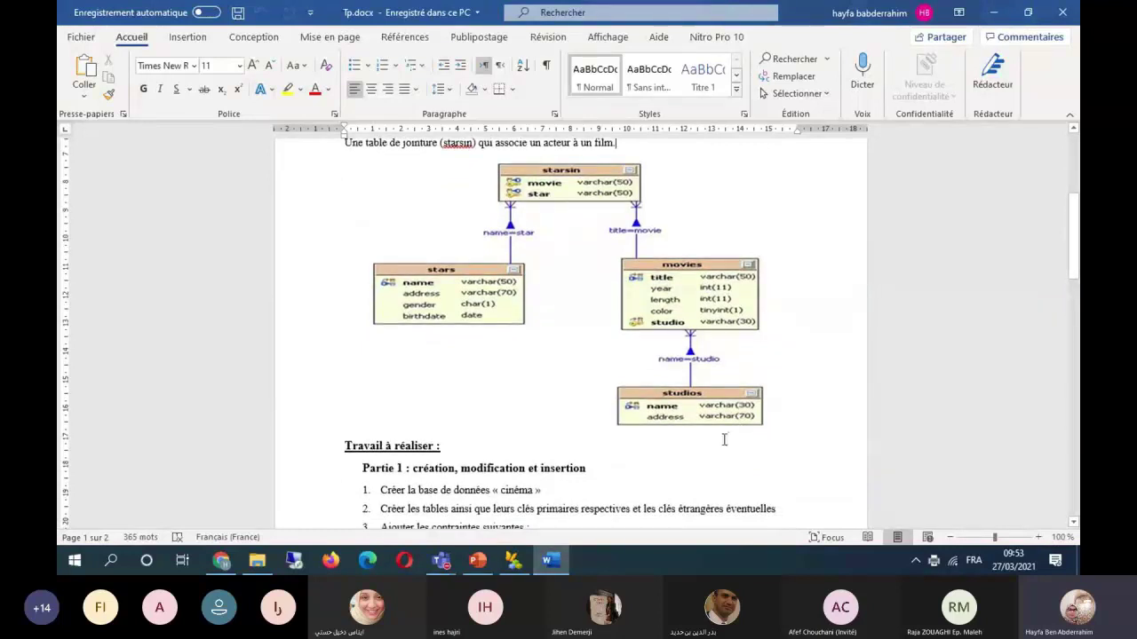
Switch to SQLite Expert Professional, start a new table named studios in the cinema database, and open its column definitions.
key(alt+Tab)
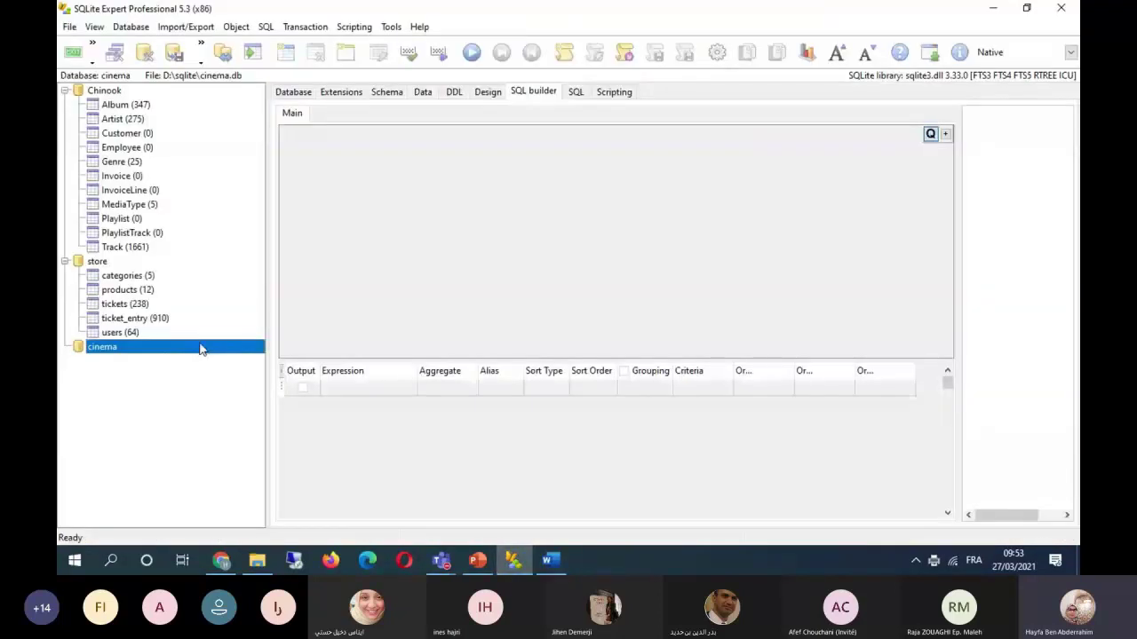
right_click(199, 345)
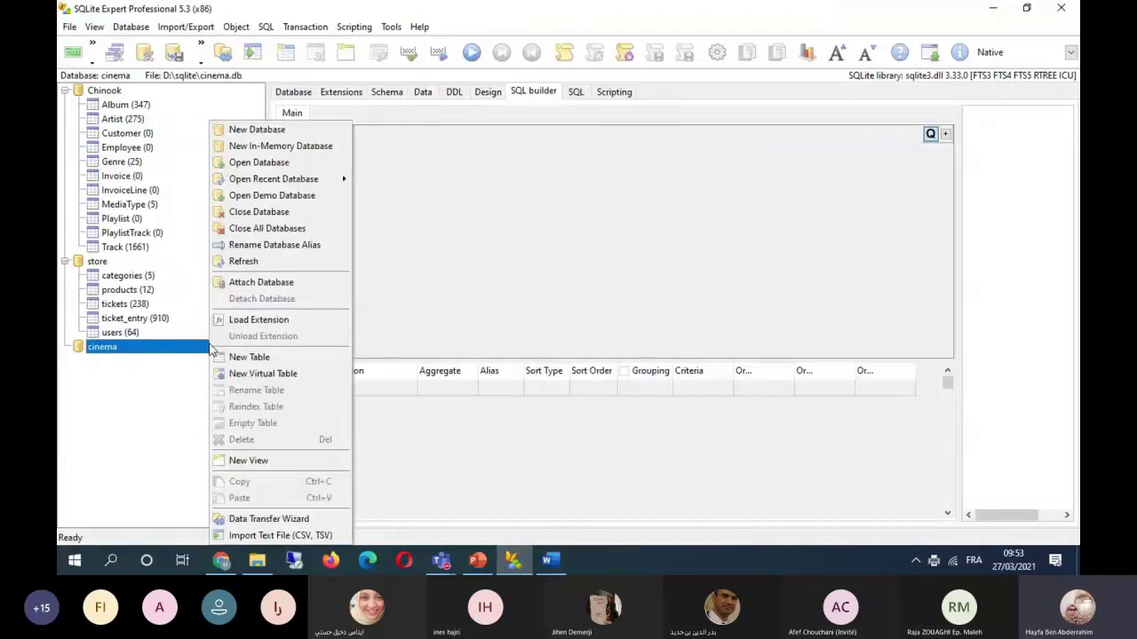
click(251, 365)
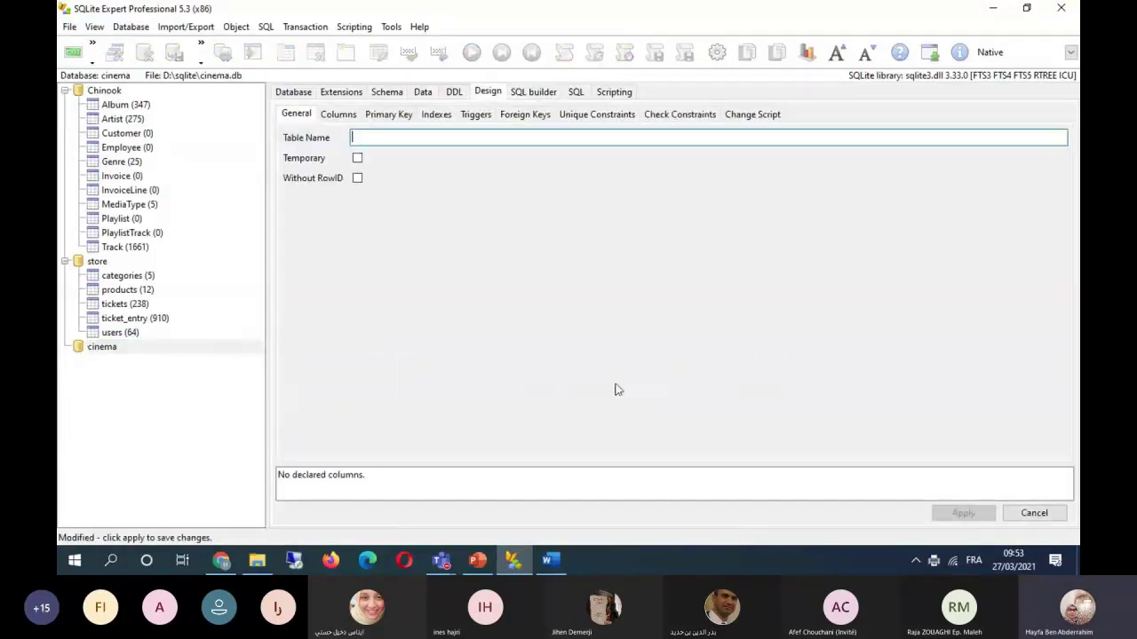
text(studios)
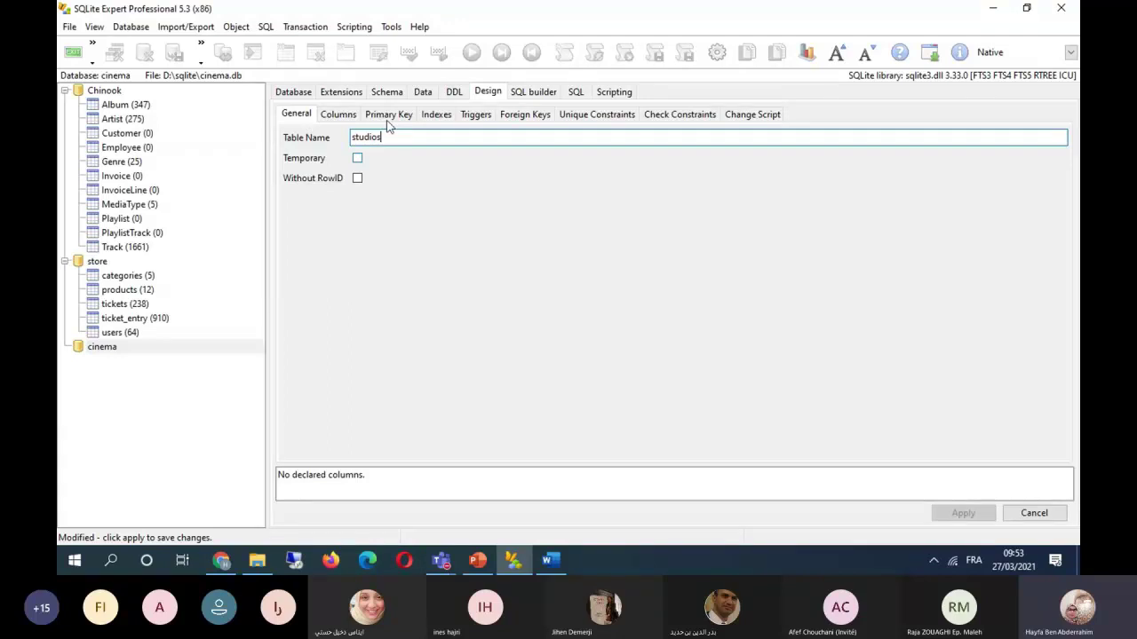
click(341, 118)
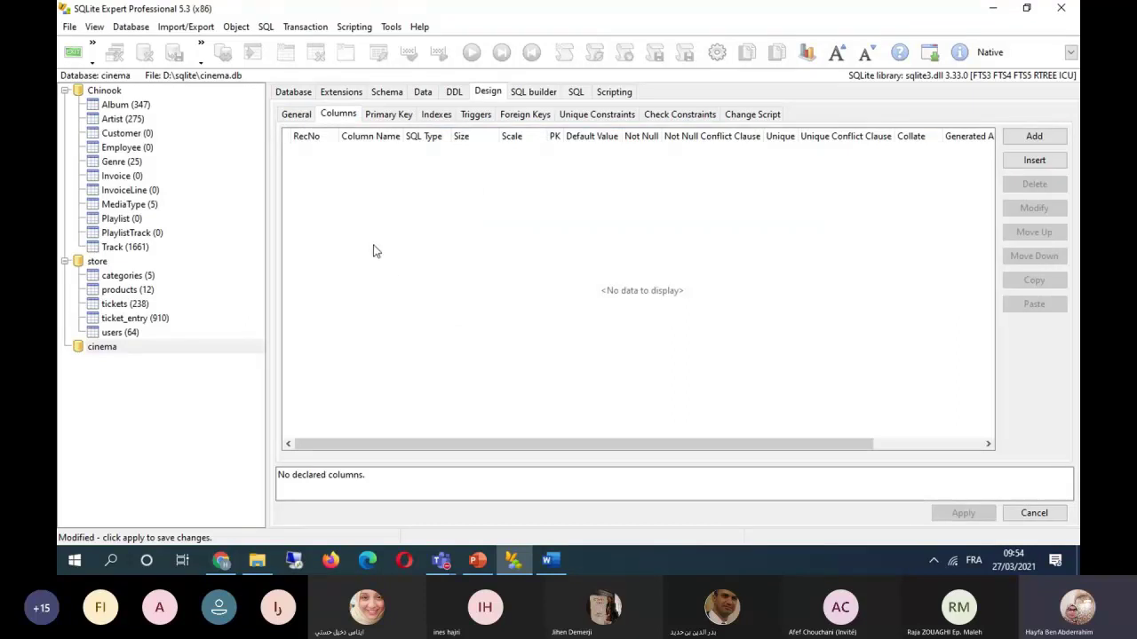
click(70, 26)
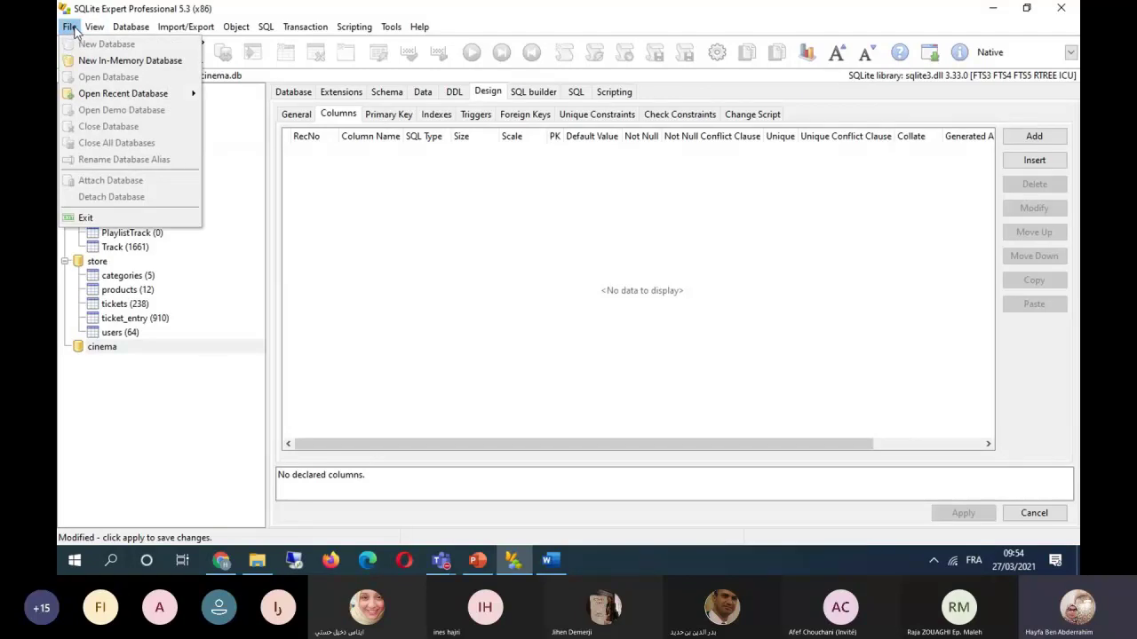
click(75, 29)
click(94, 27)
key(Escape)
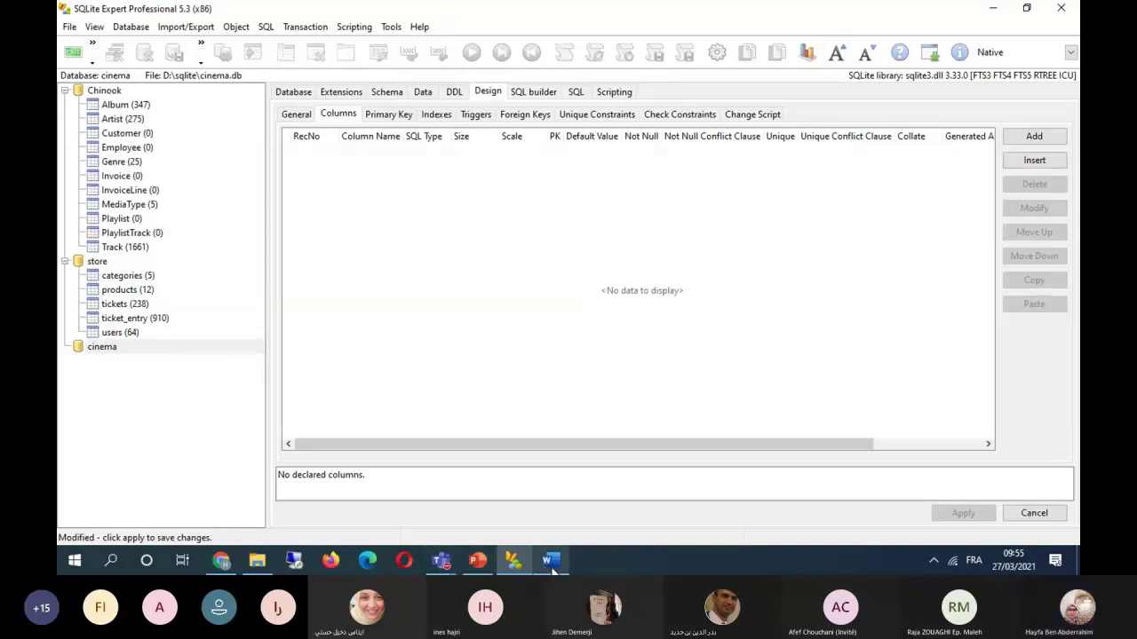
Check the studios definition in the Word diagram and add a name column of type VARCHAR, size 30, to the studios table in SQLite Expert.
mouse_move(552, 571)
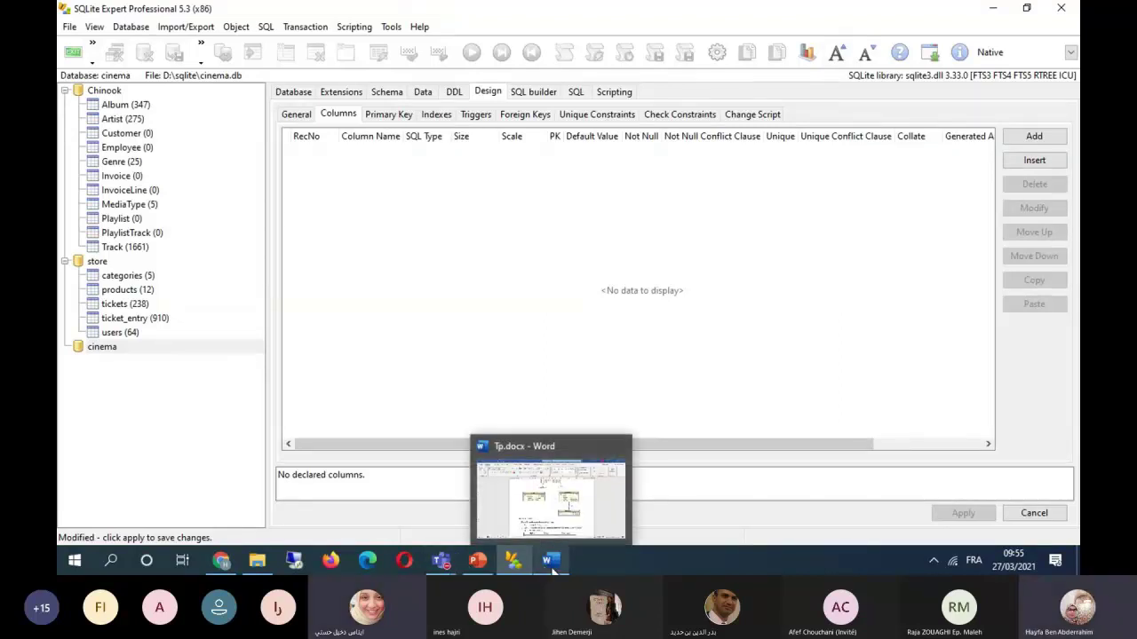
click(552, 571)
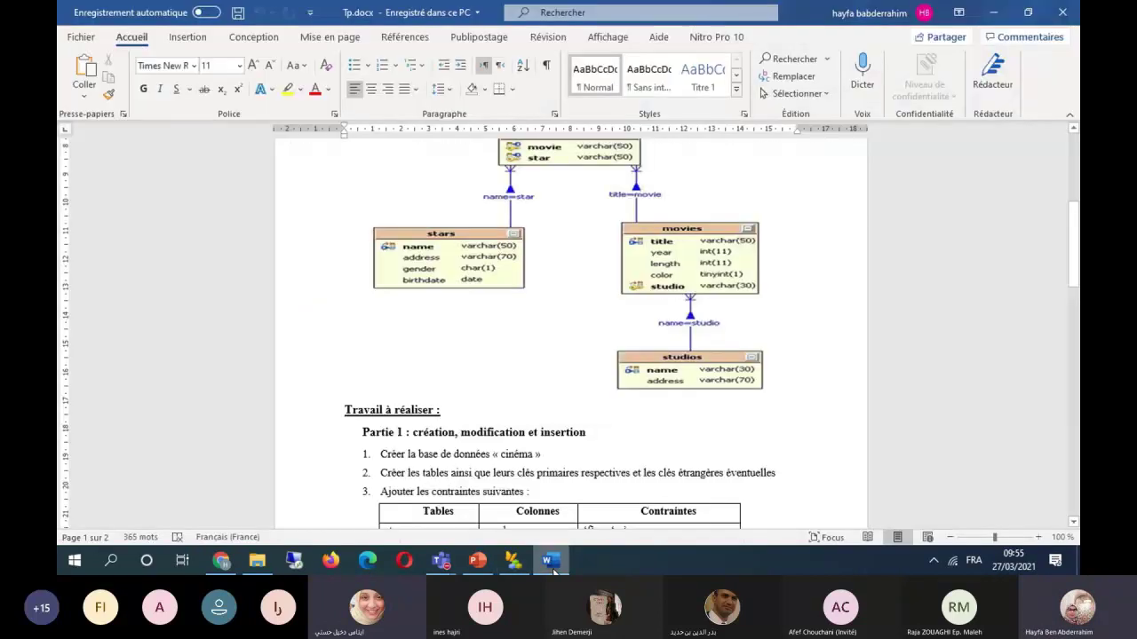
click(552, 569)
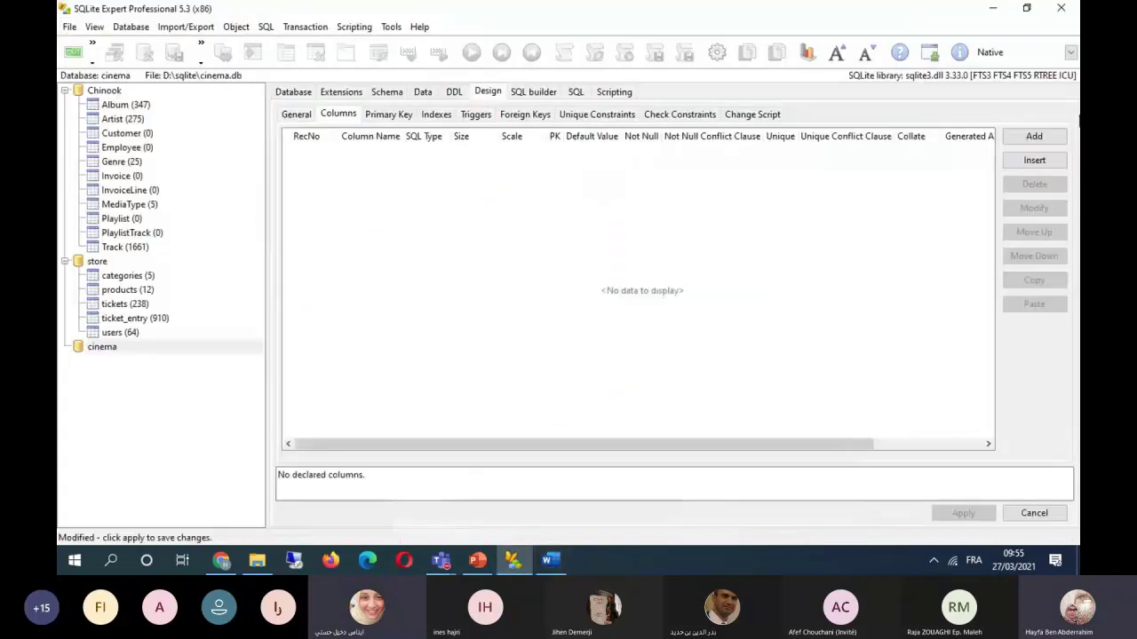
click(1055, 140)
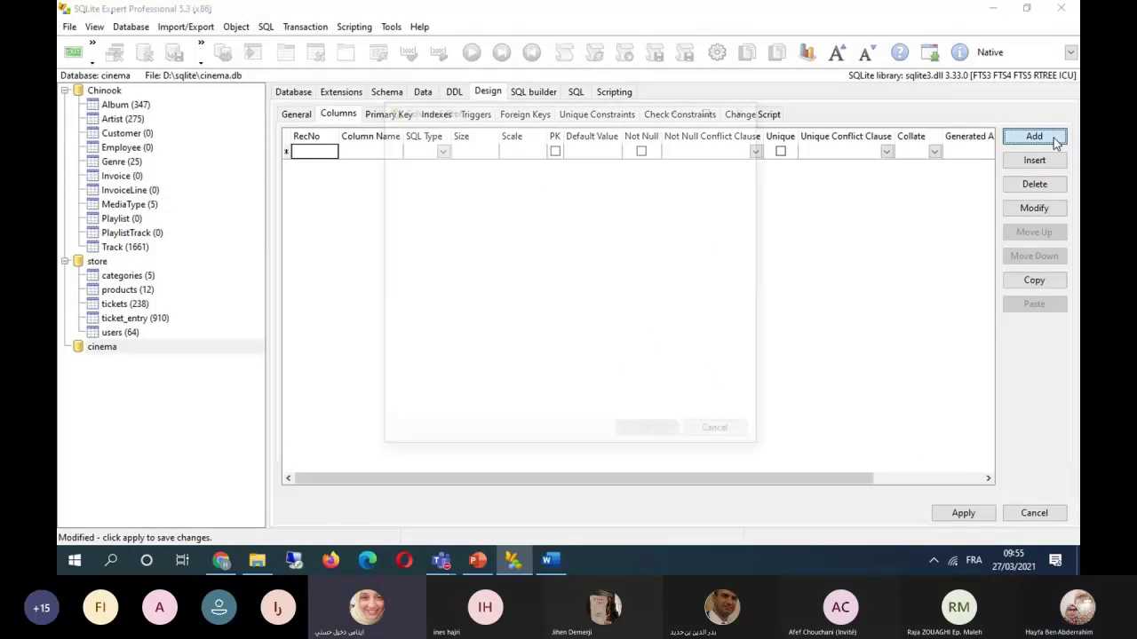
text(nam)
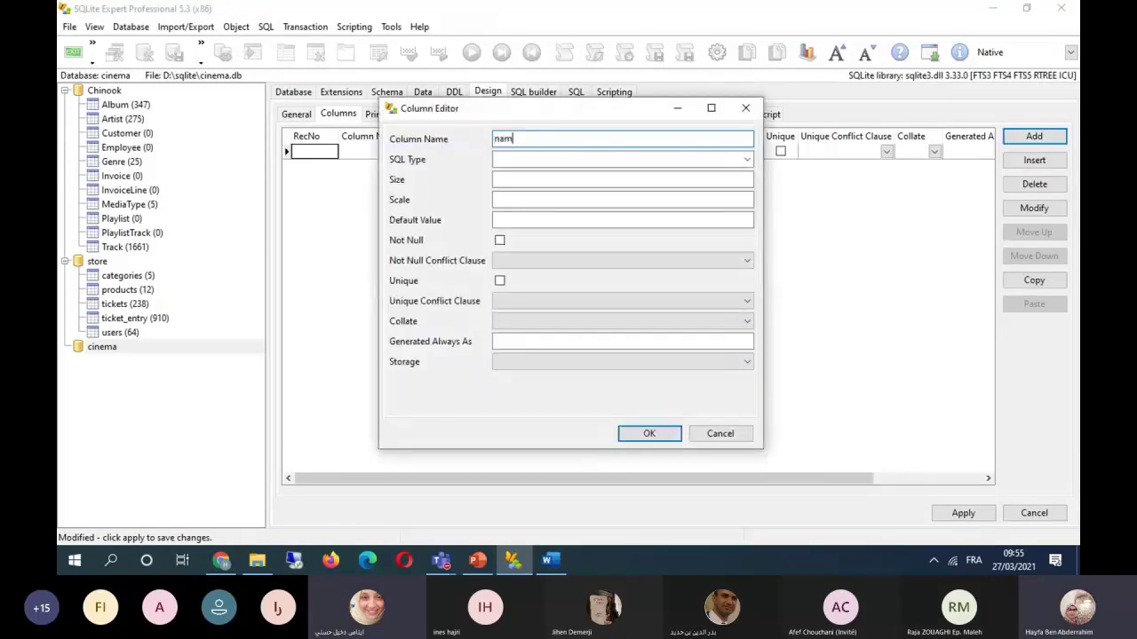
text(e)
click(748, 160)
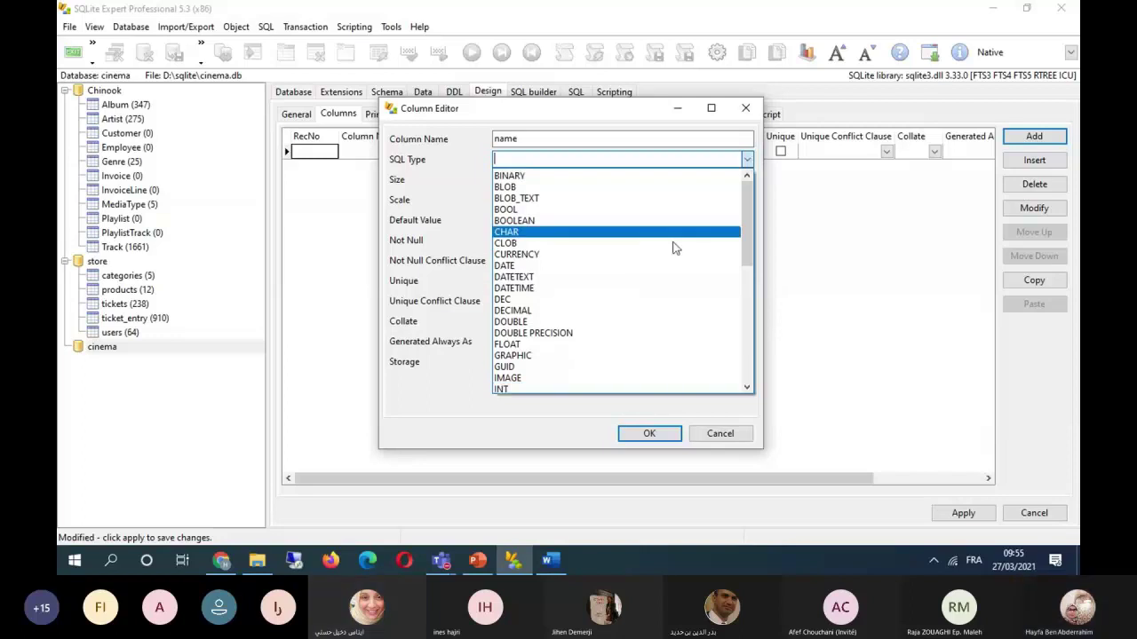
scroll(672, 247, down, 2)
scroll(621, 253, down, 7)
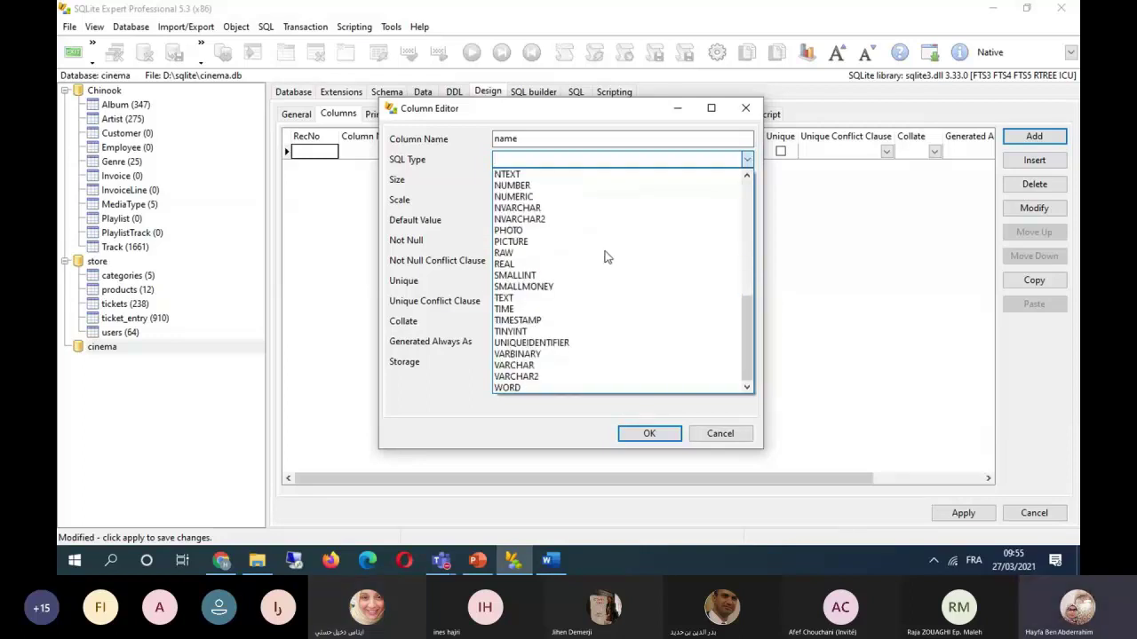
click(611, 374)
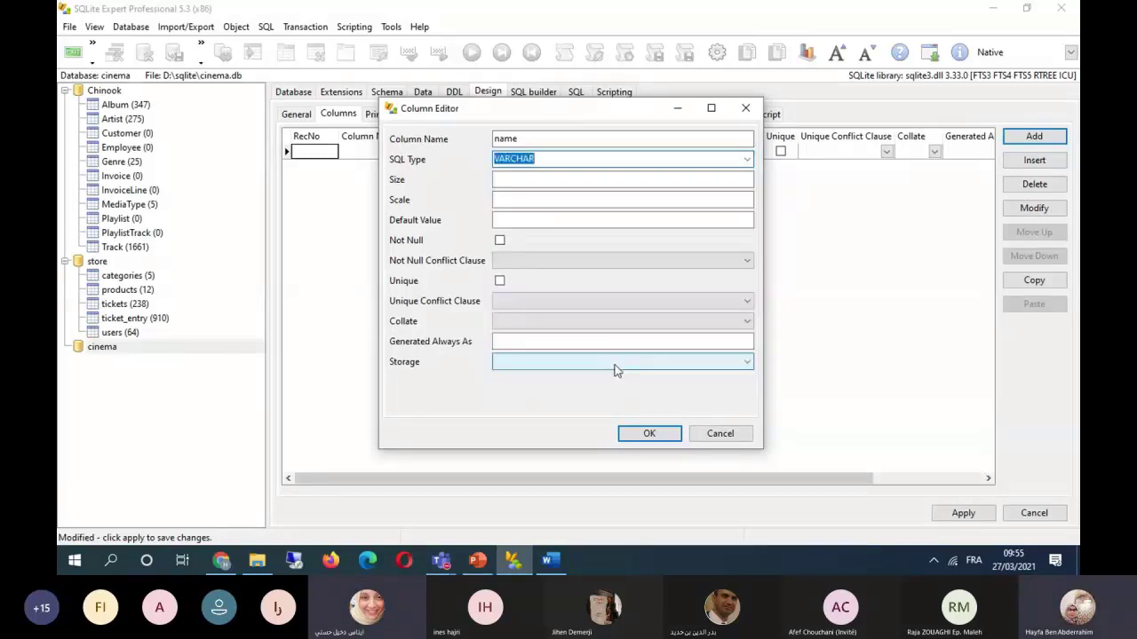
click(546, 182)
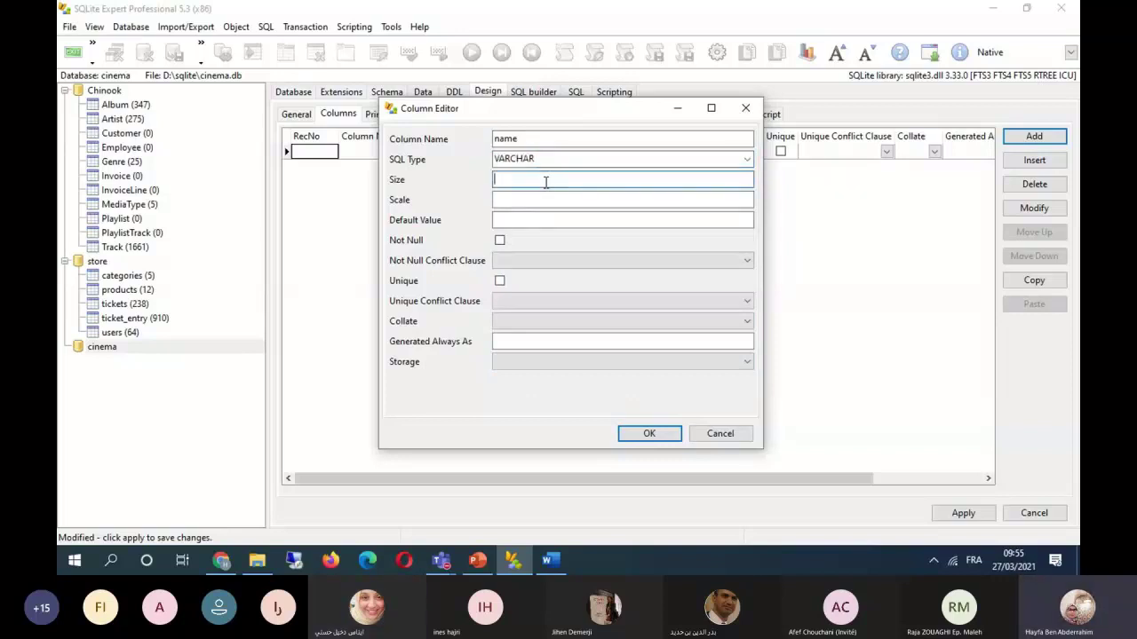
text(30)
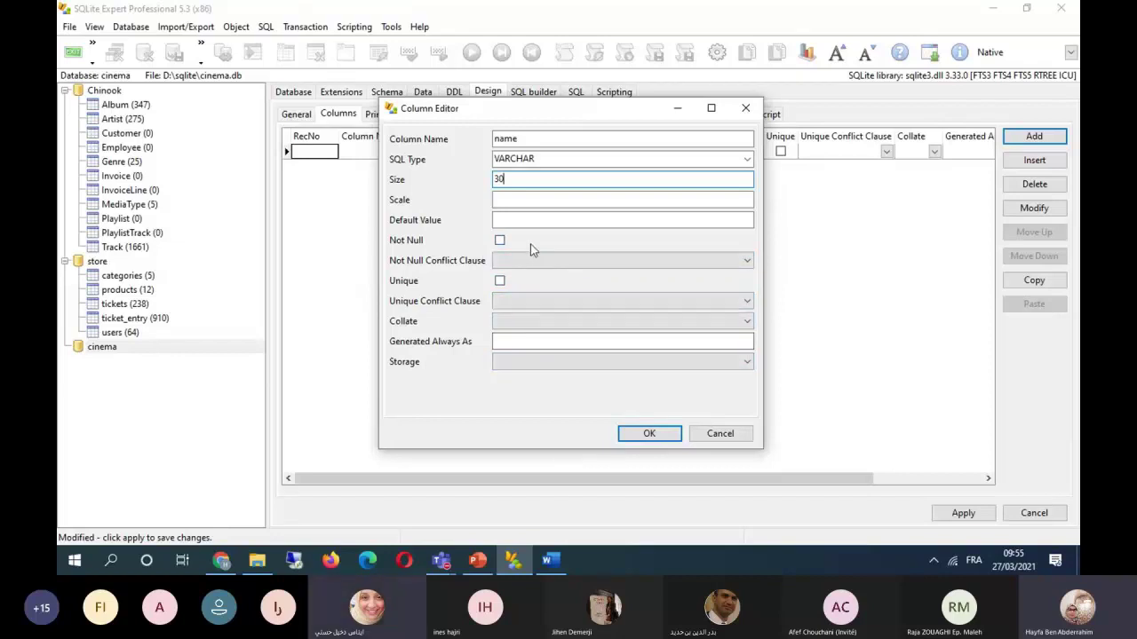
click(651, 434)
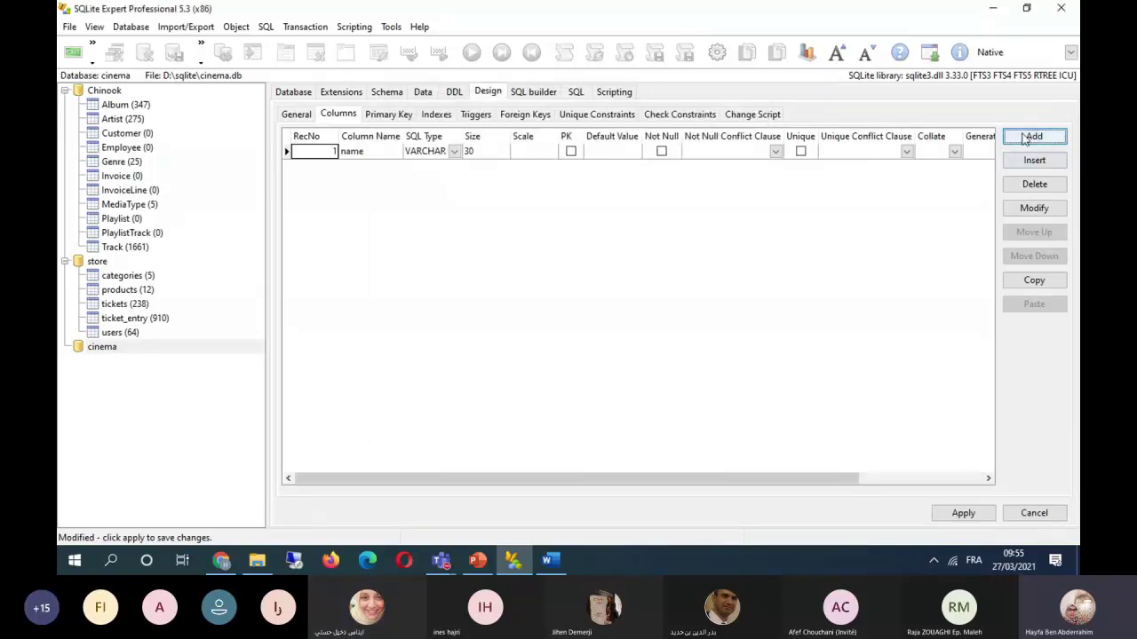
Check the studios definition in the Word diagram and add an adress column of type VARCHAR, size 70, to the studios table in SQLite Expert.
click(553, 561)
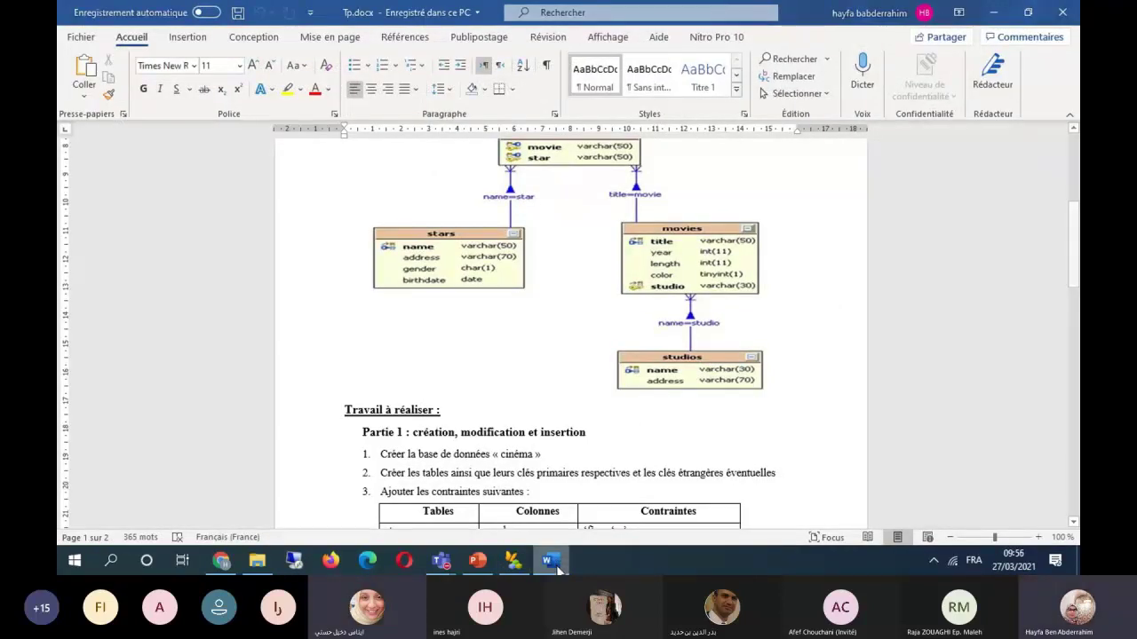
click(552, 561)
click(1031, 137)
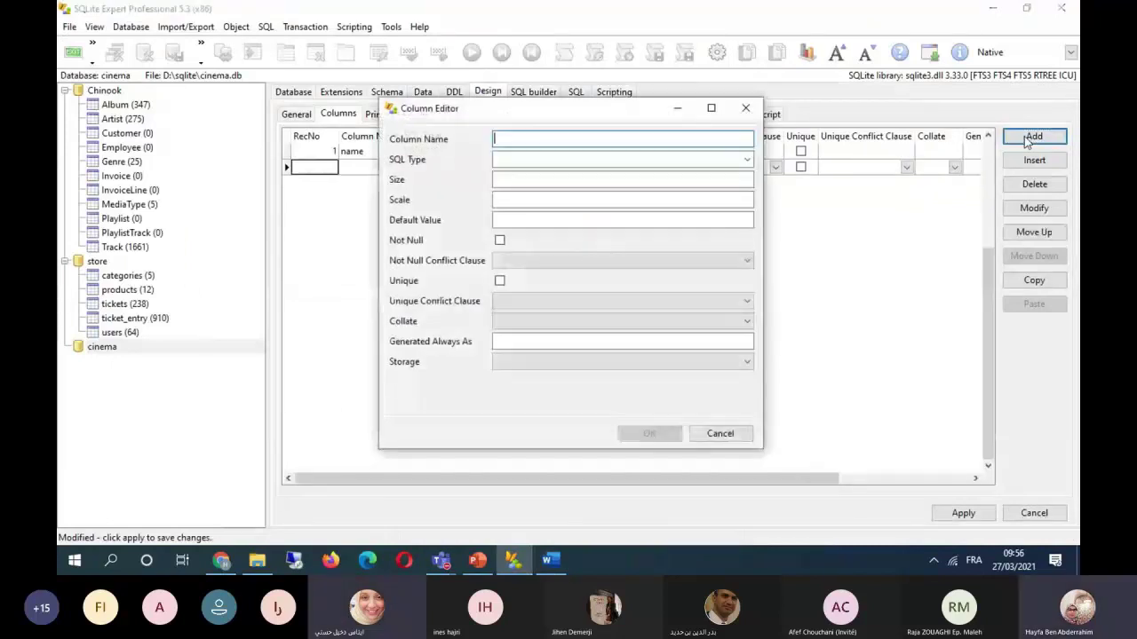
text(adress)
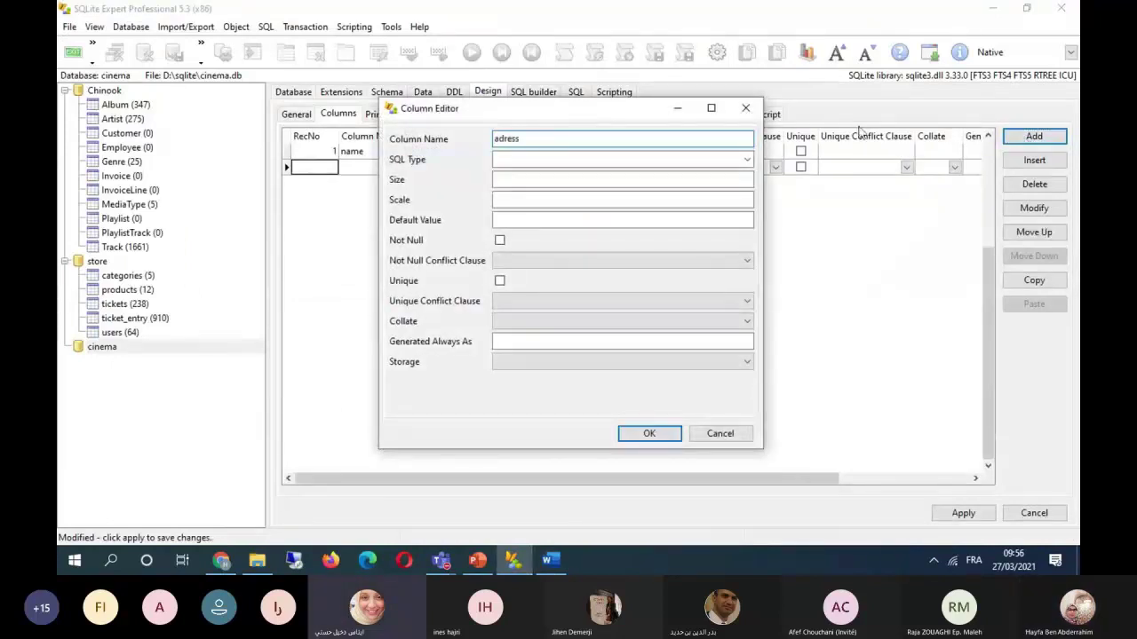
click(748, 160)
scroll(613, 333, down, 7)
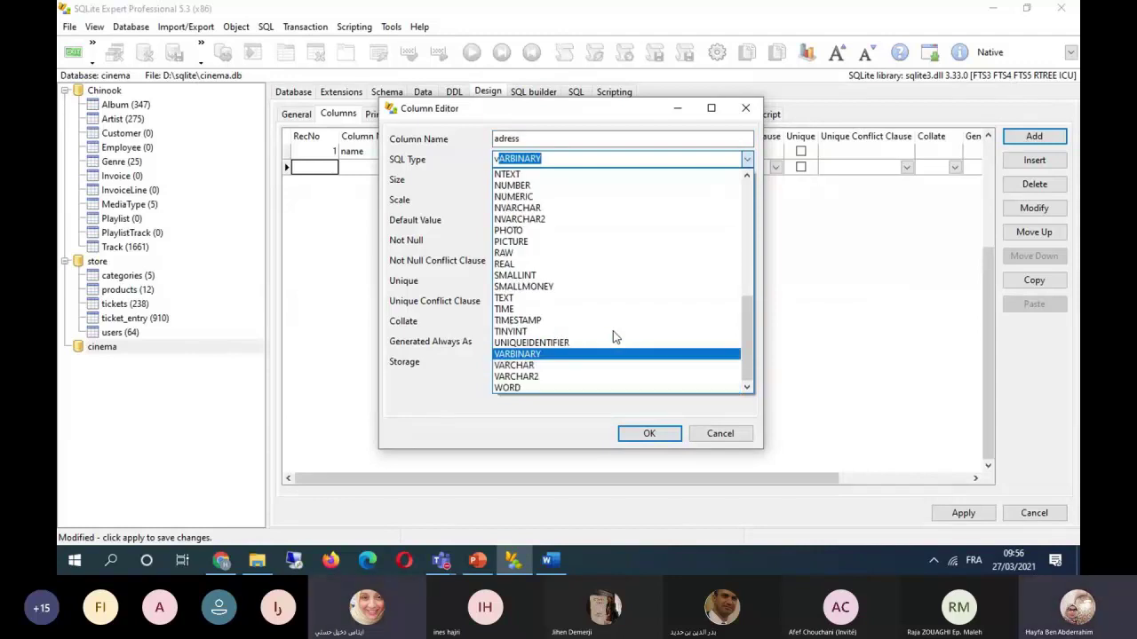
click(611, 365)
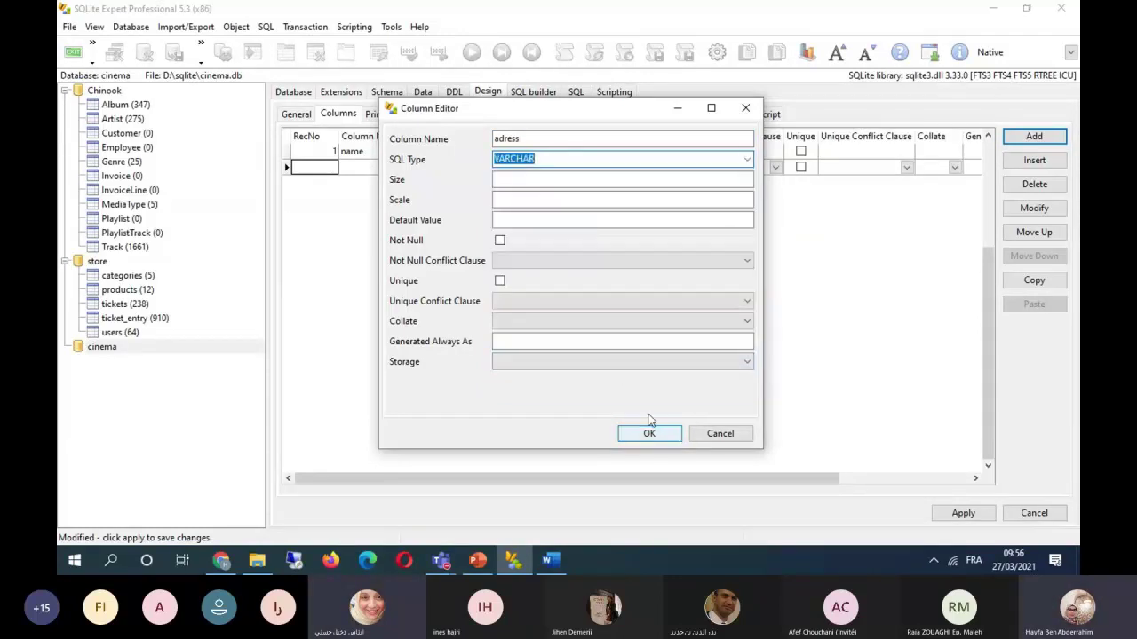
click(528, 179)
text(70)
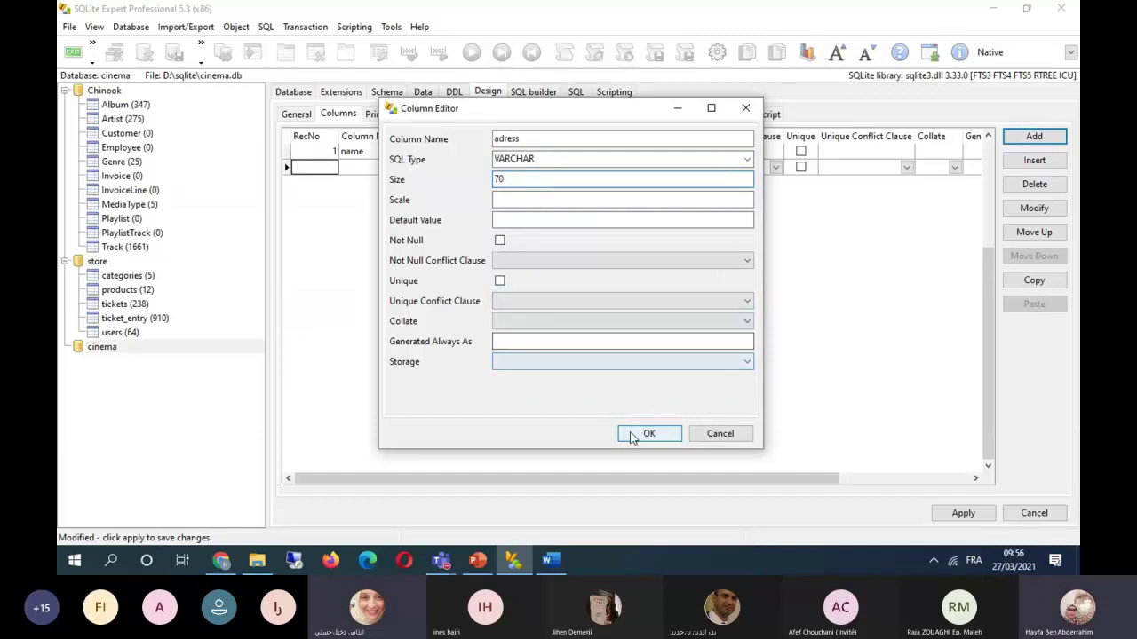
click(632, 435)
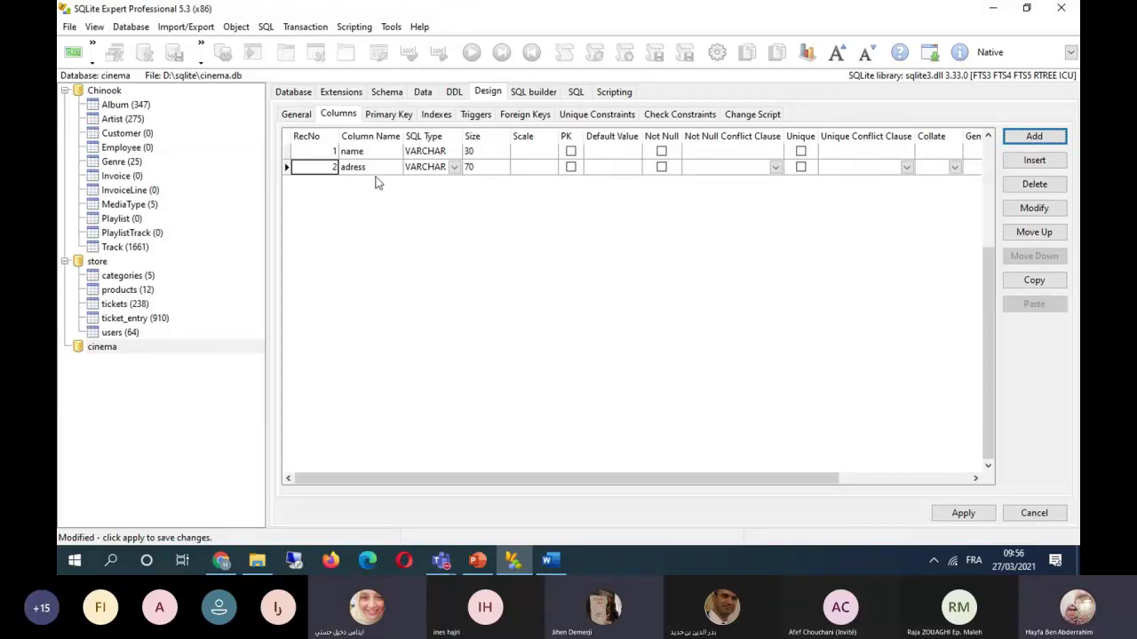
Make name the primary key of the studios table and apply the changes to create the table.
click(384, 115)
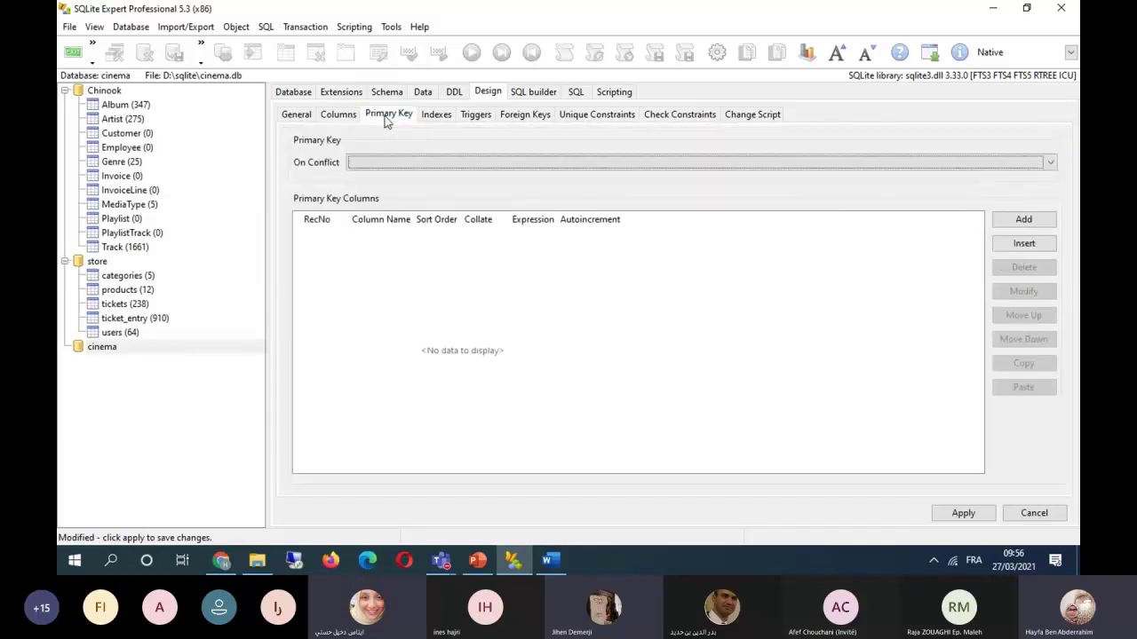
click(1024, 220)
click(672, 213)
click(658, 229)
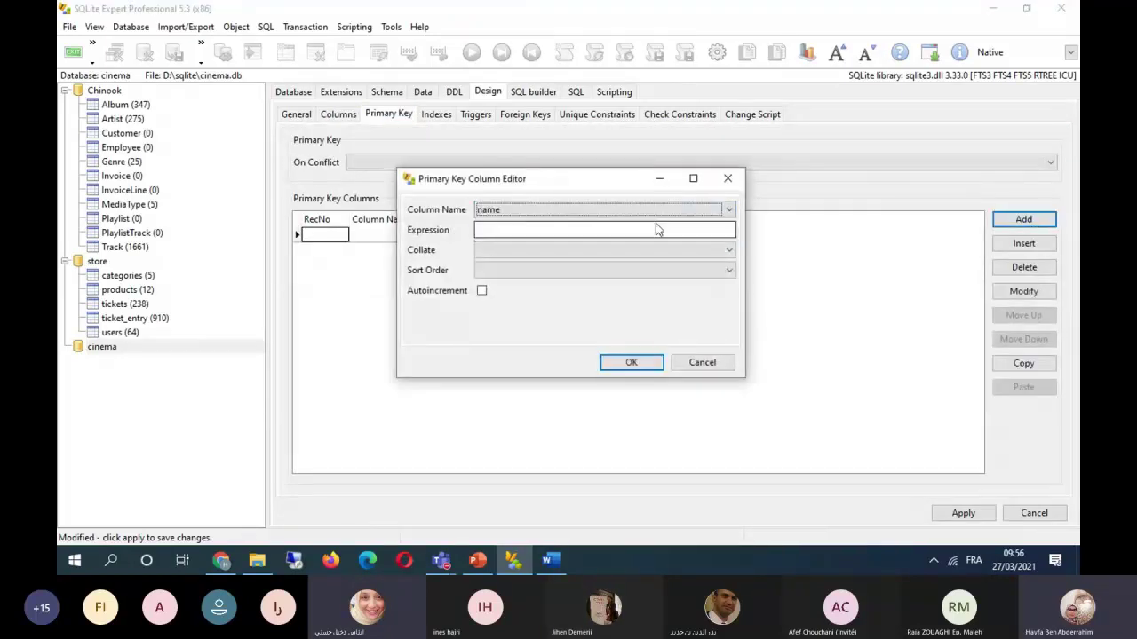
click(643, 364)
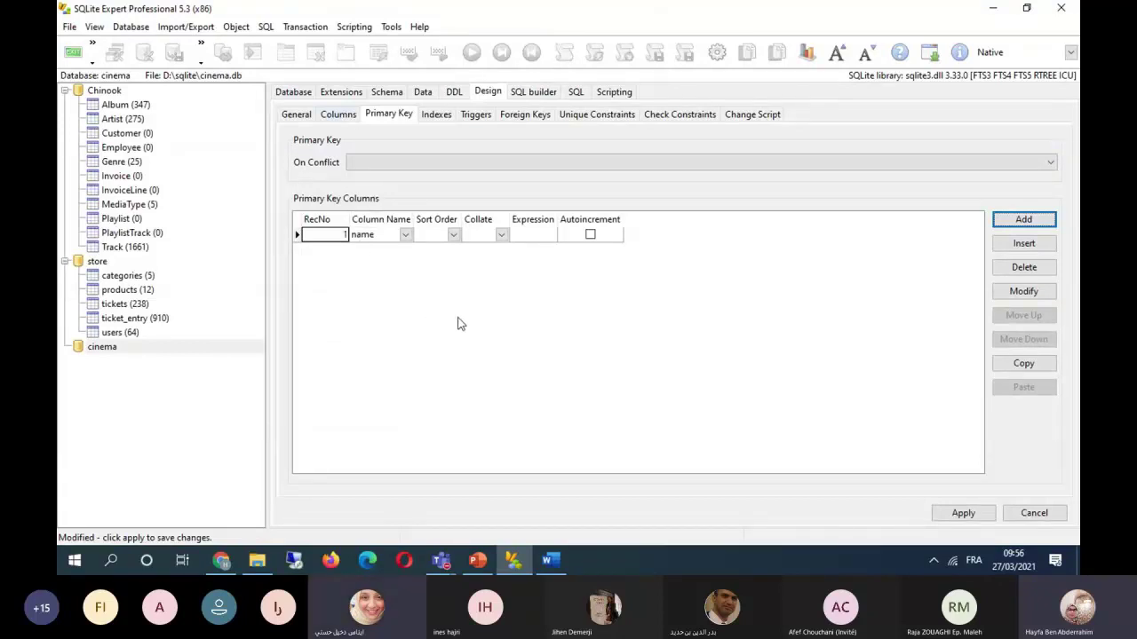
click(962, 513)
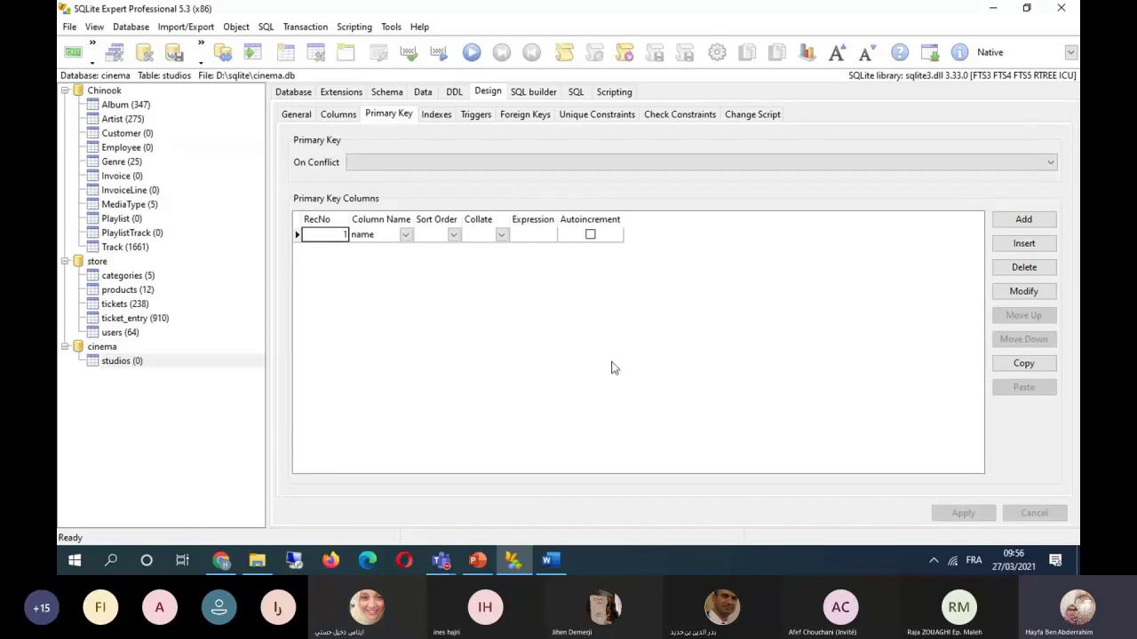
Review the studios table's generated DDL, its data grid and its column definitions.
click(454, 92)
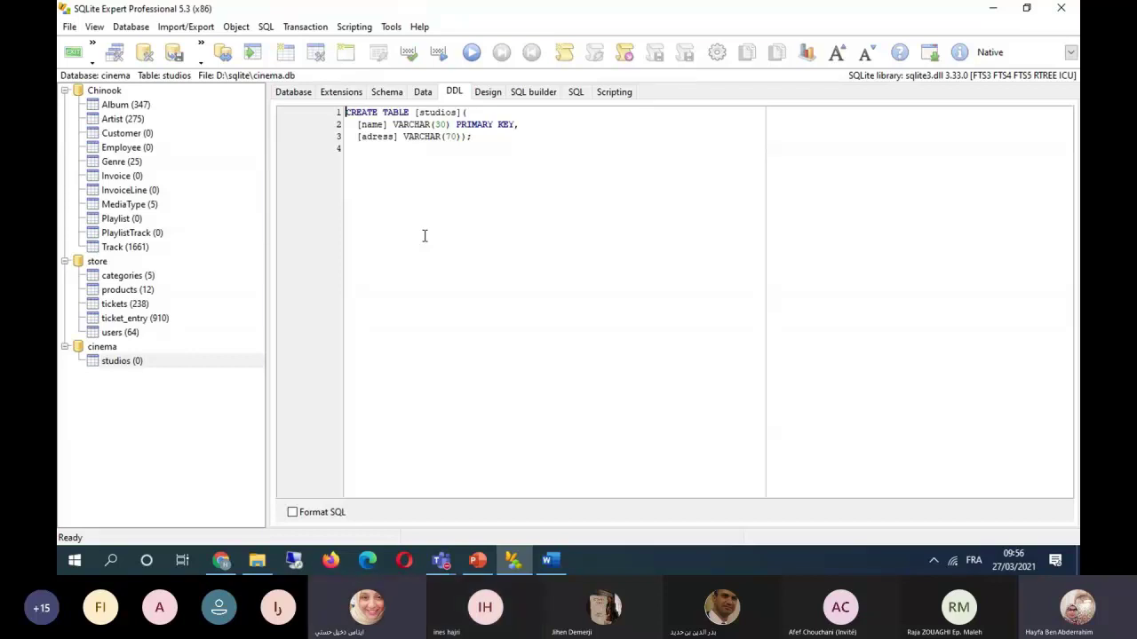
click(424, 93)
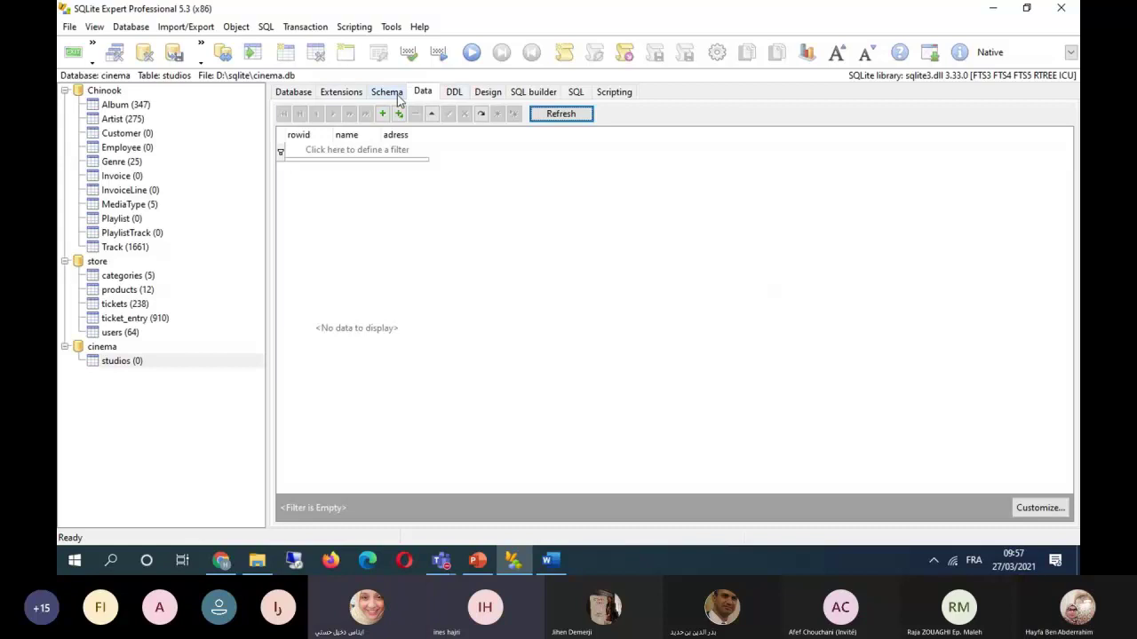
click(488, 92)
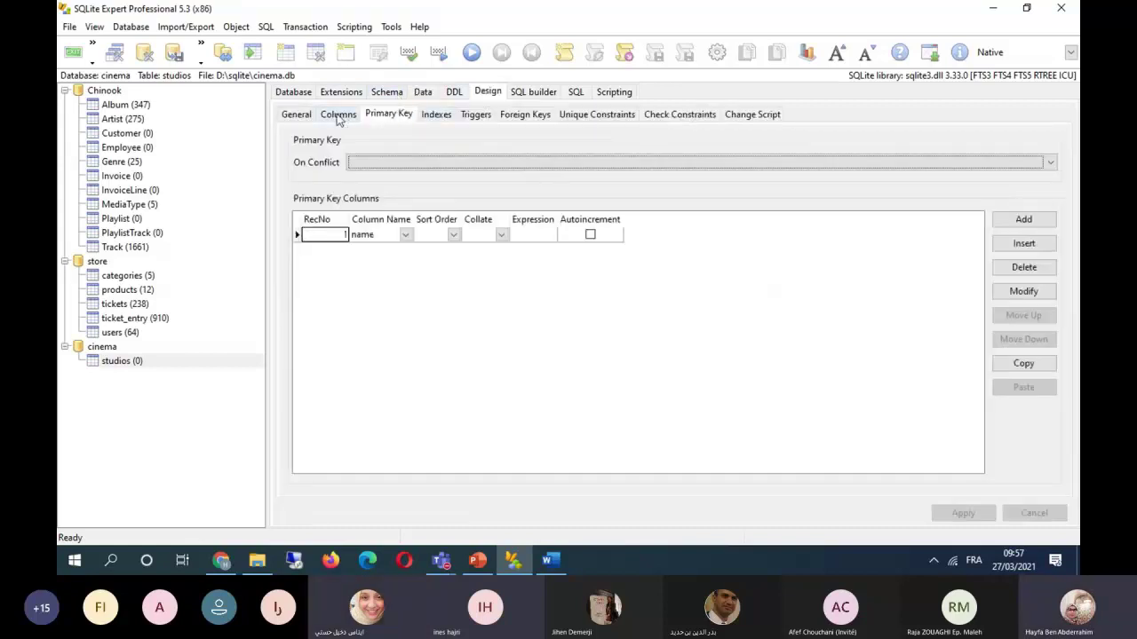
click(337, 115)
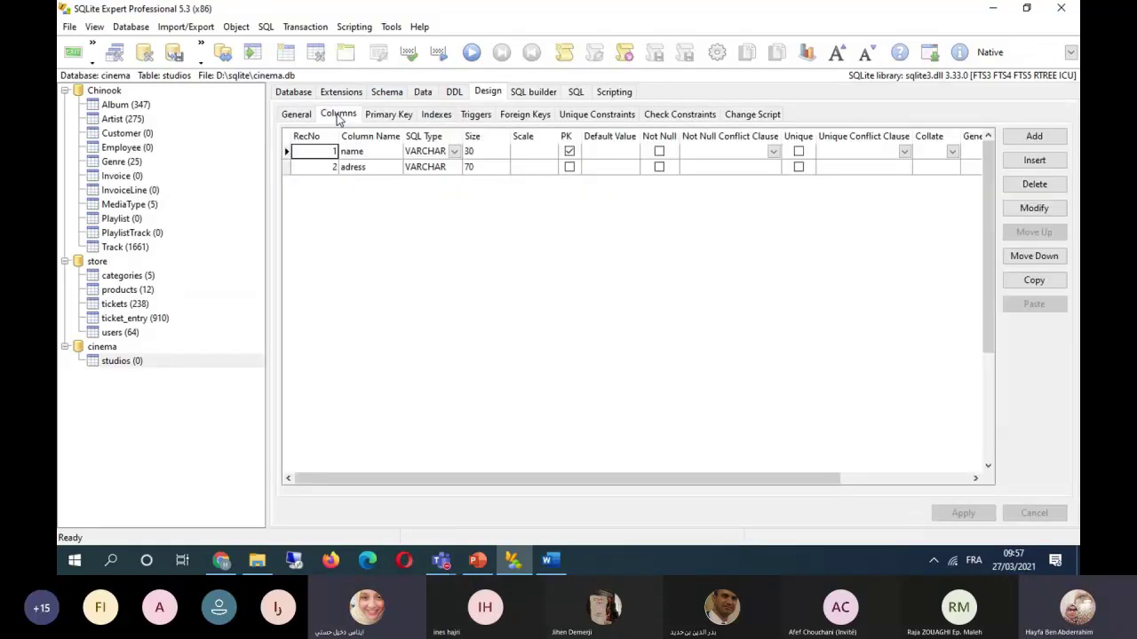
click(388, 114)
click(1025, 219)
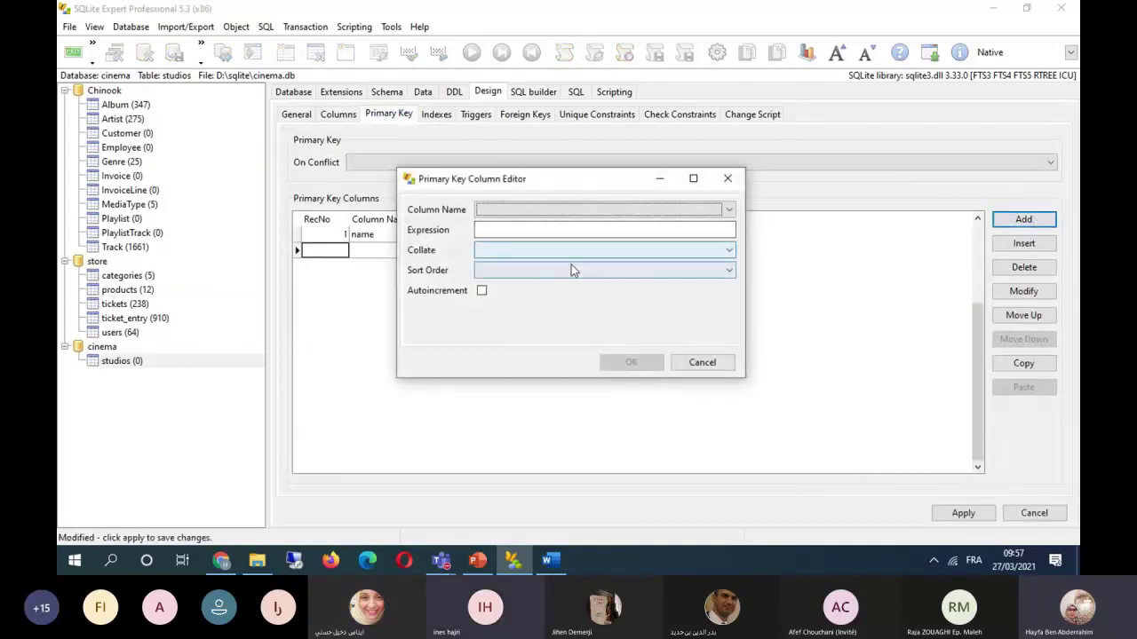
click(728, 210)
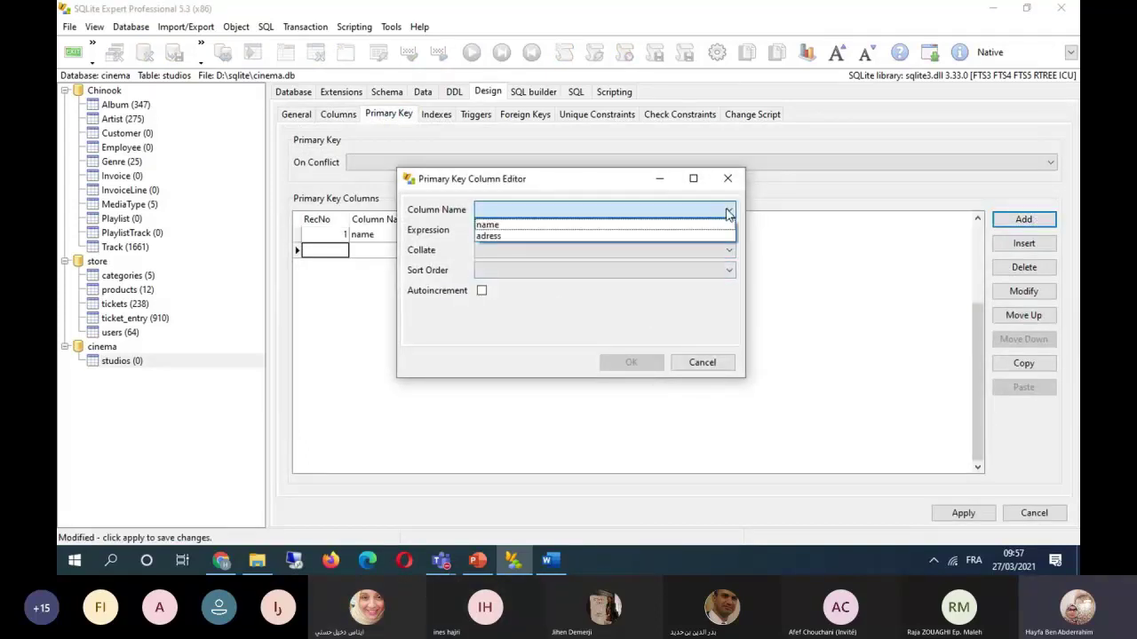
click(717, 363)
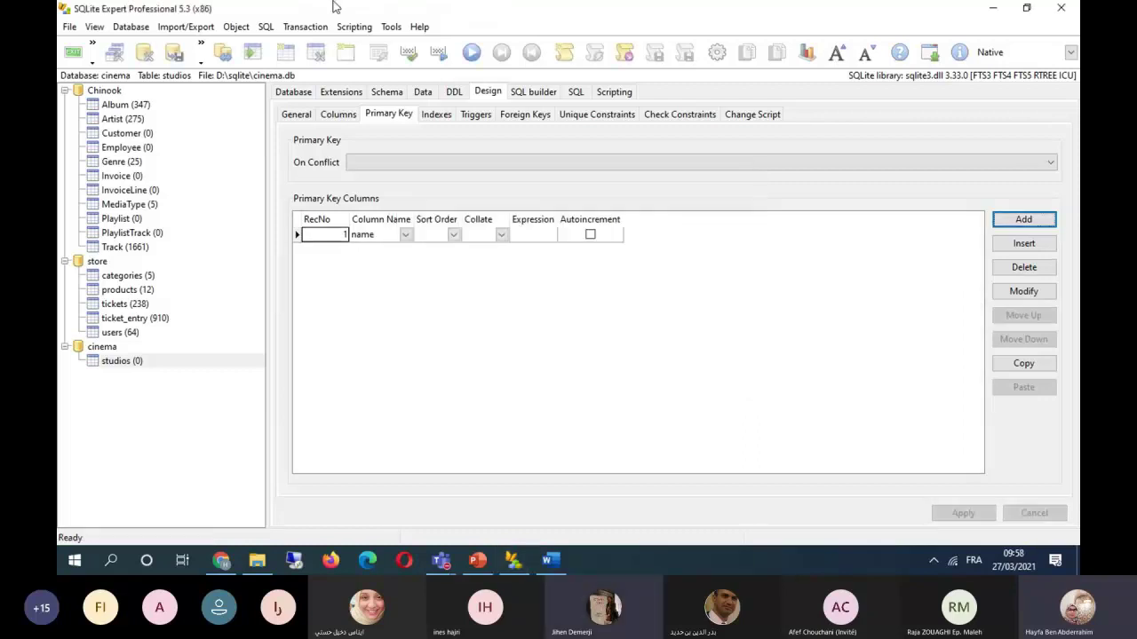
Start a new table named movies in the cinema database and open its column definitions.
right_click(109, 352)
click(148, 356)
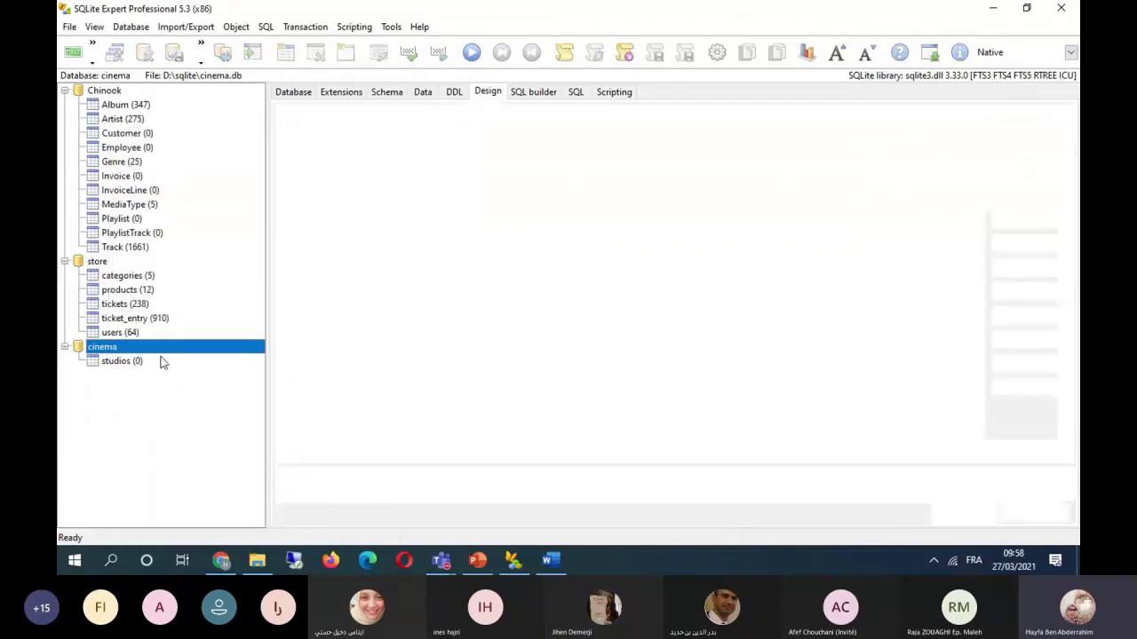
text(mov)
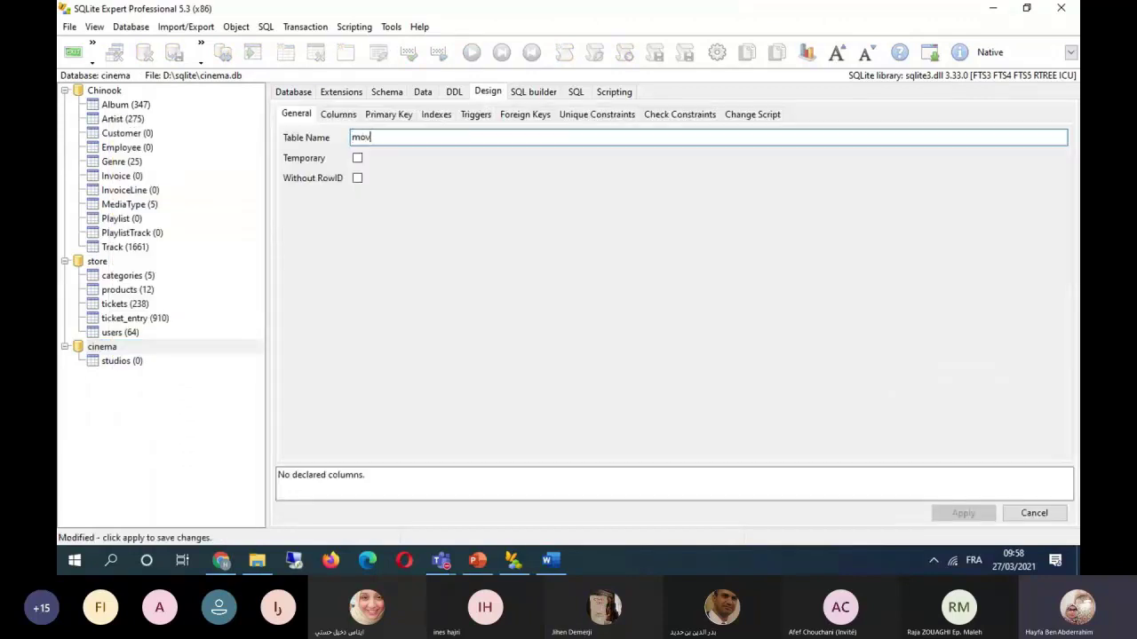
text(ies)
click(342, 118)
Add a title column of type VARCHAR, size 50, to the movies table.
click(1048, 137)
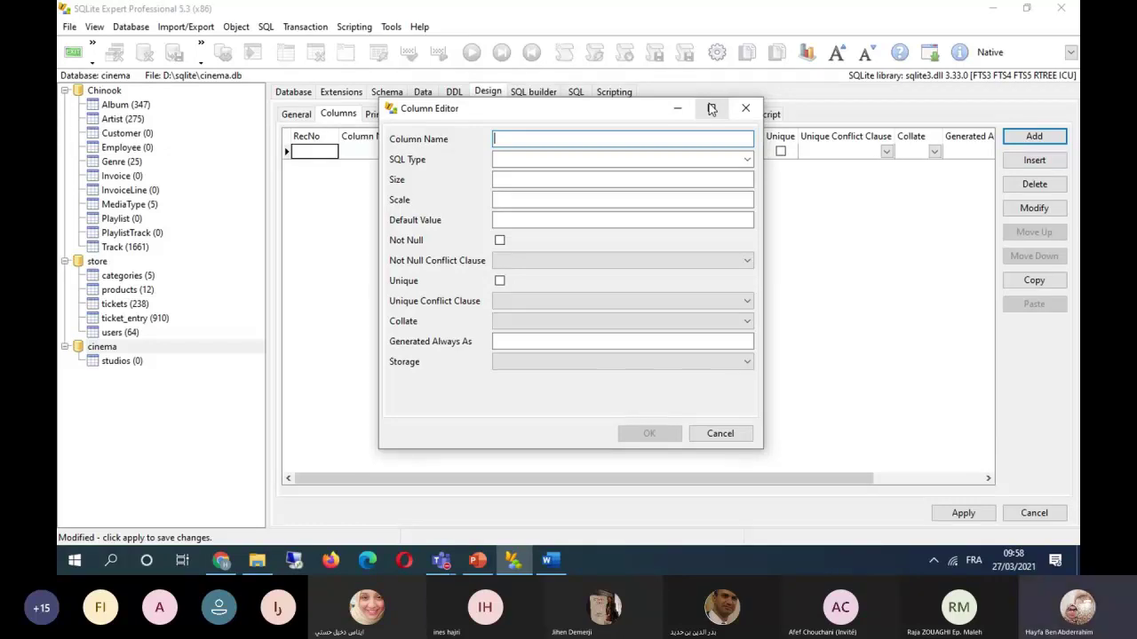
text(title)
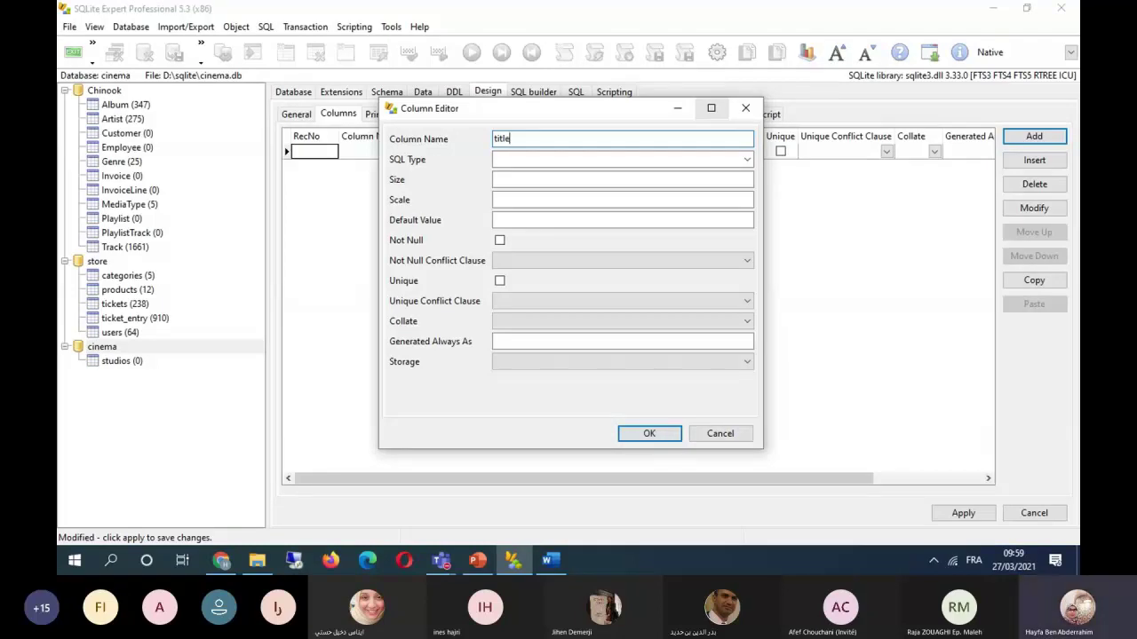
click(746, 159)
scroll(619, 315, down, 5)
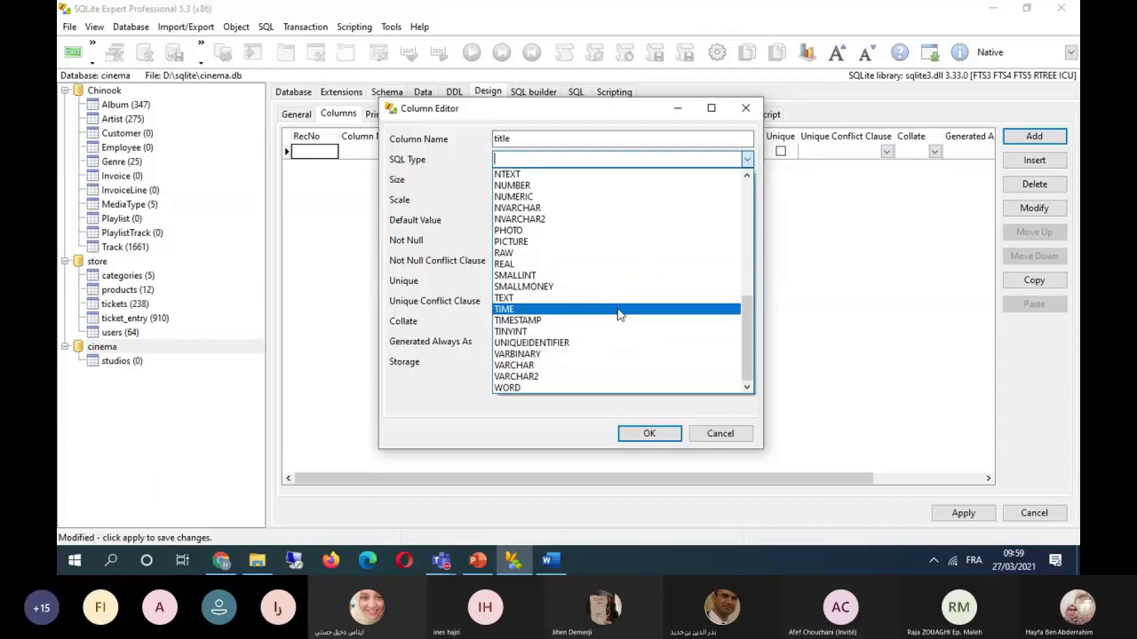
click(613, 365)
text(50)
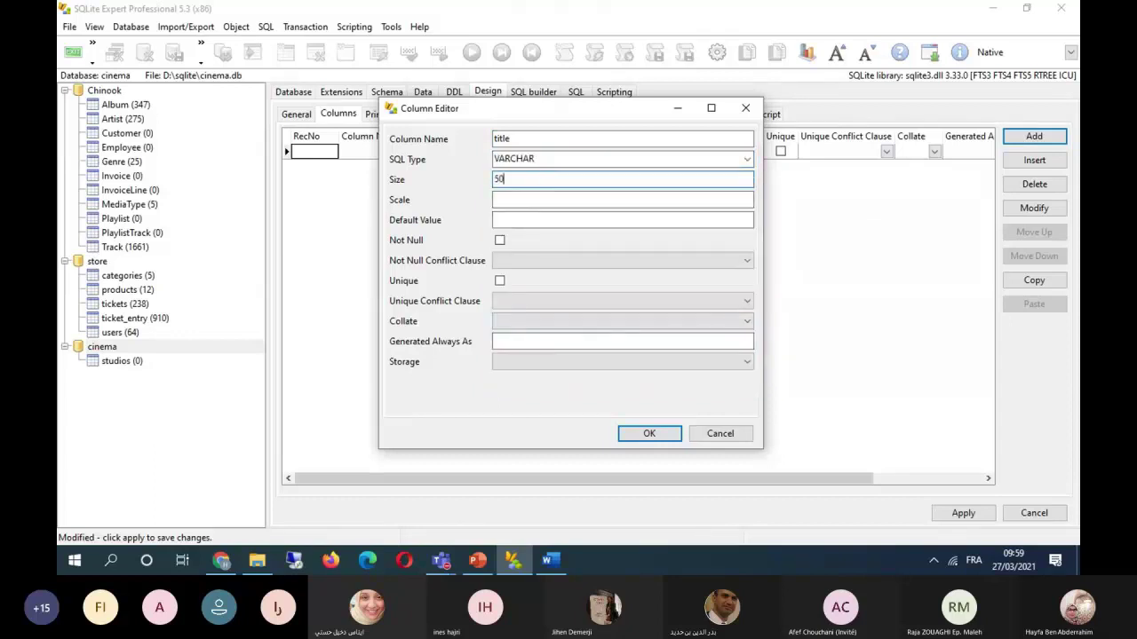
click(669, 433)
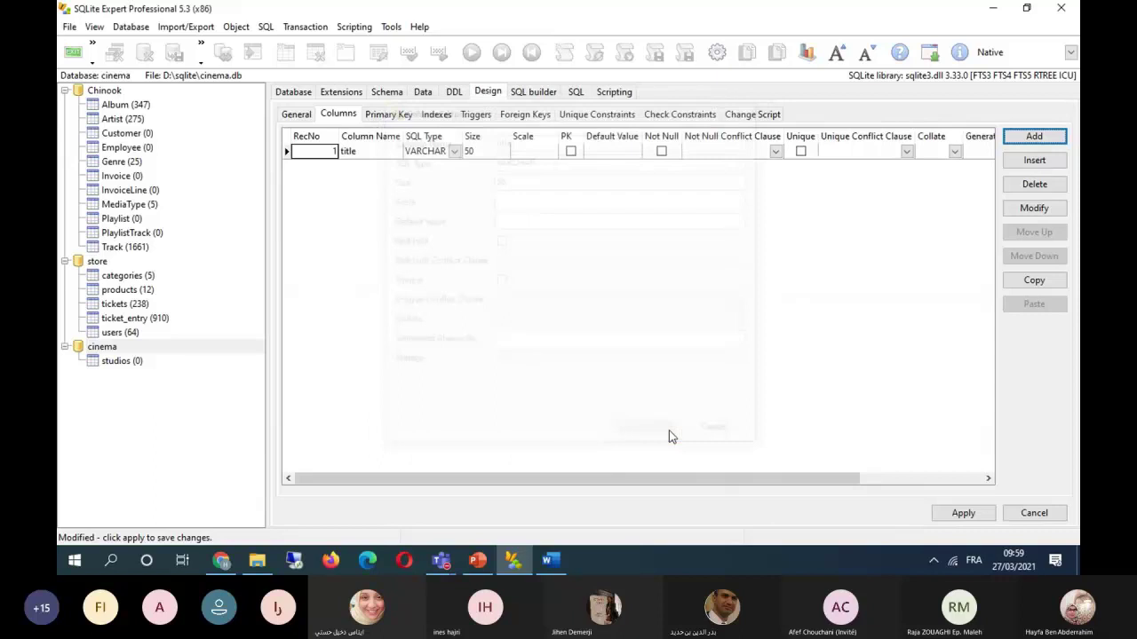
Add a year column of type INT, size 11, to the movies table.
click(1034, 140)
text(y)
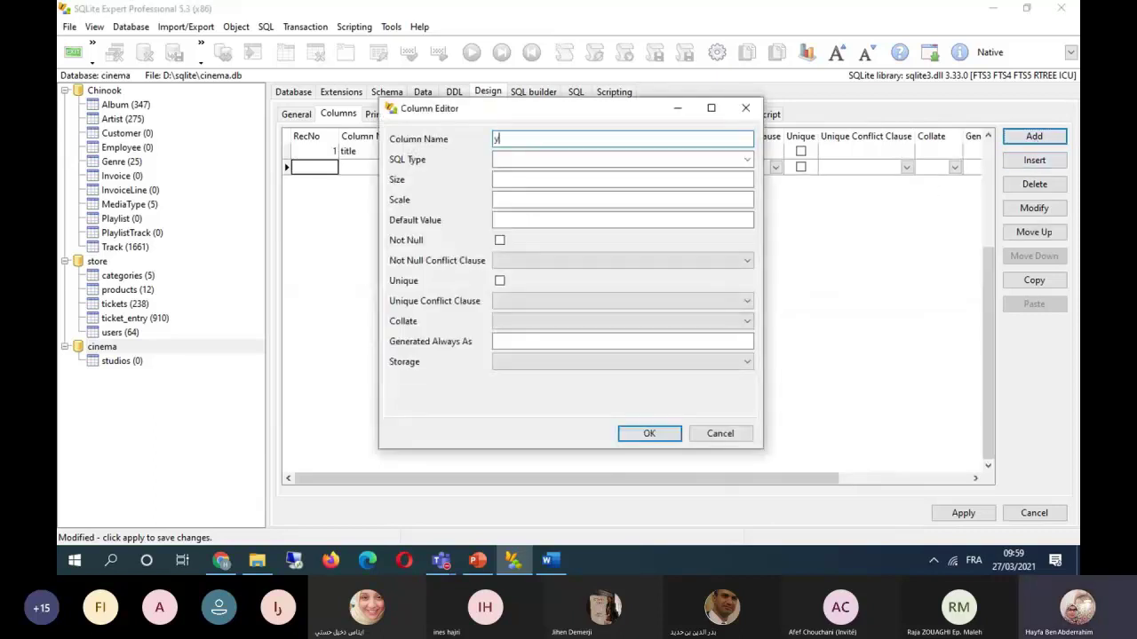
text(ear)
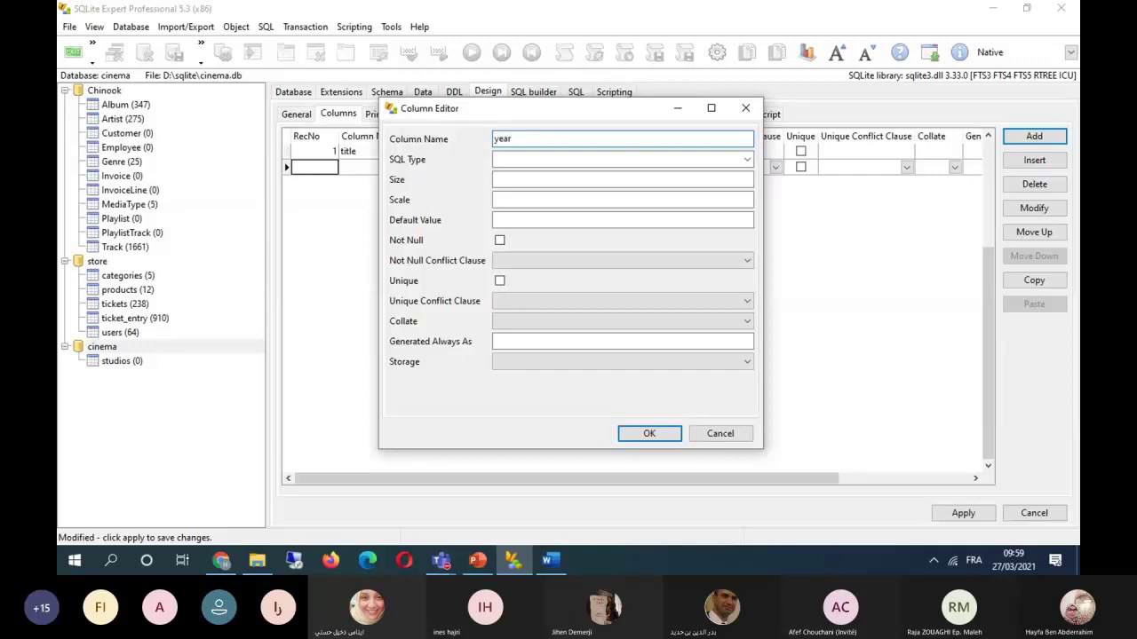
click(749, 159)
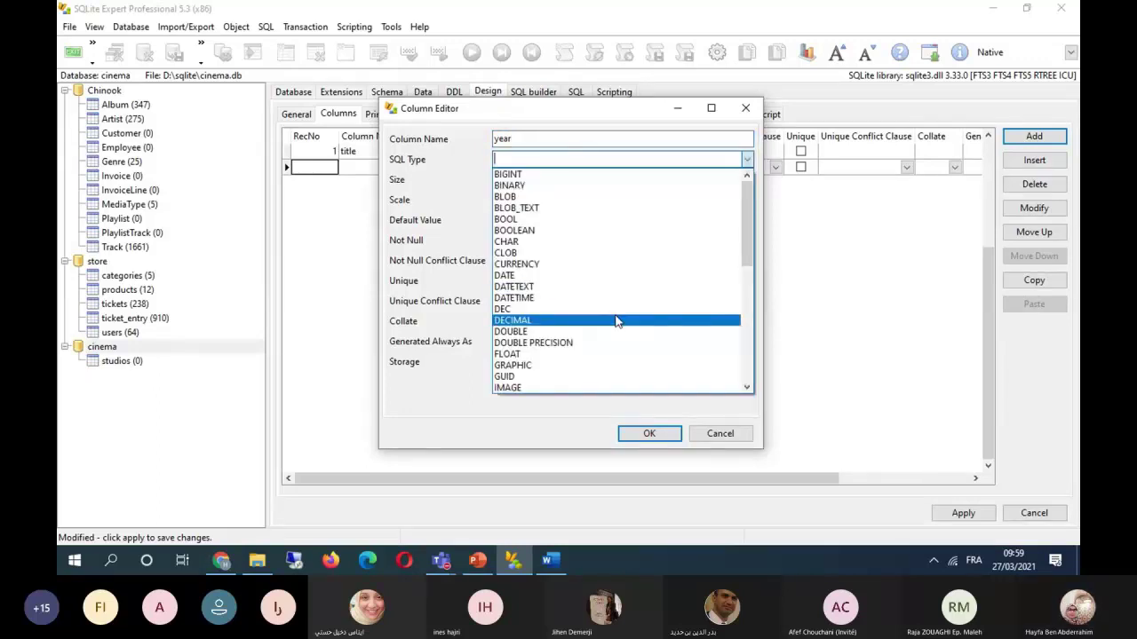
scroll(618, 322, down, 4)
click(618, 258)
click(538, 179)
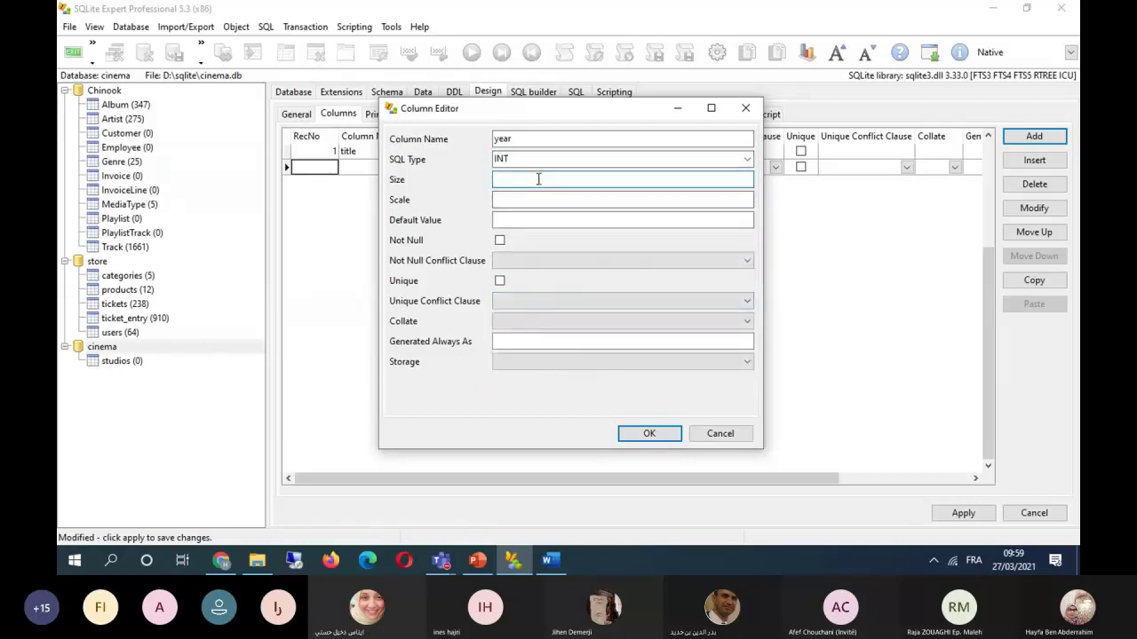
text(11)
click(649, 433)
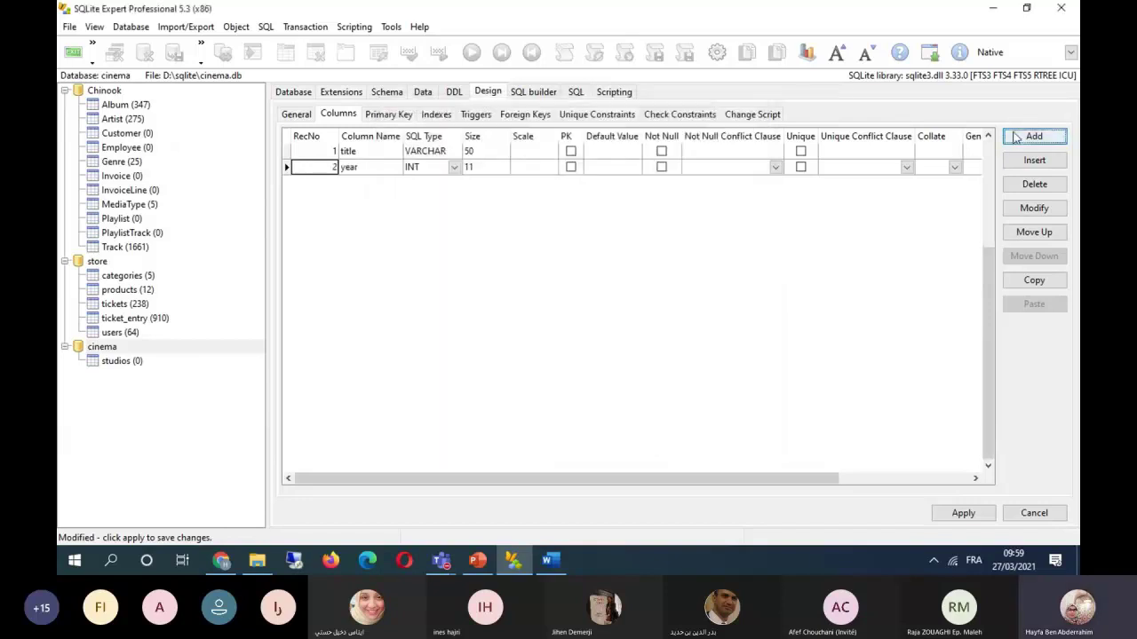
Add a length column of type INT, size 11, to the movies table.
click(1017, 138)
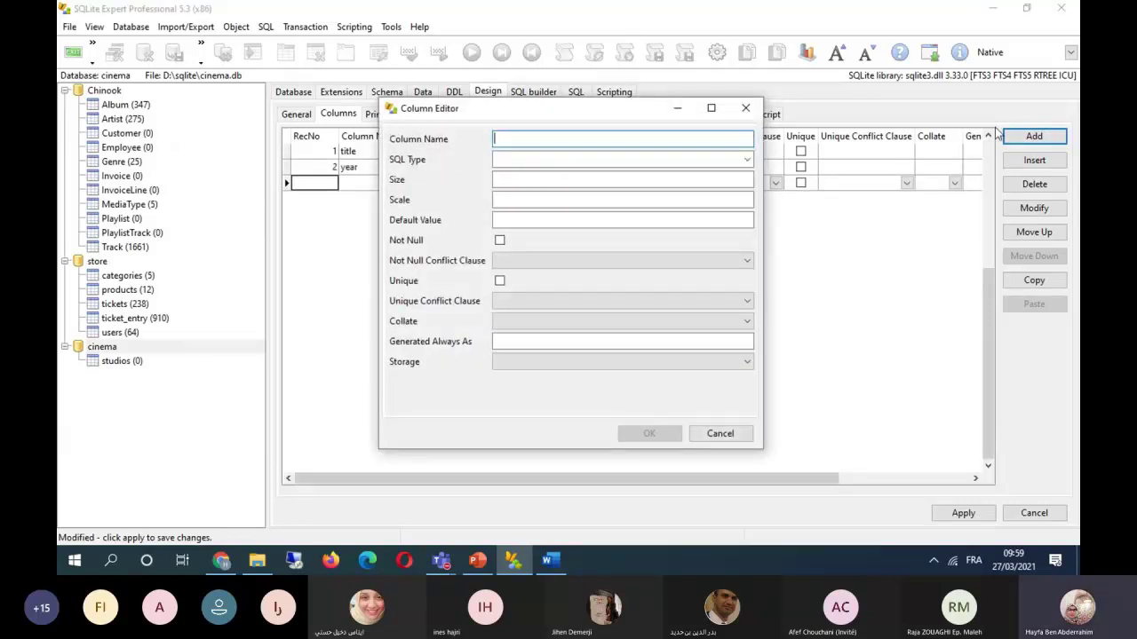
text(length)
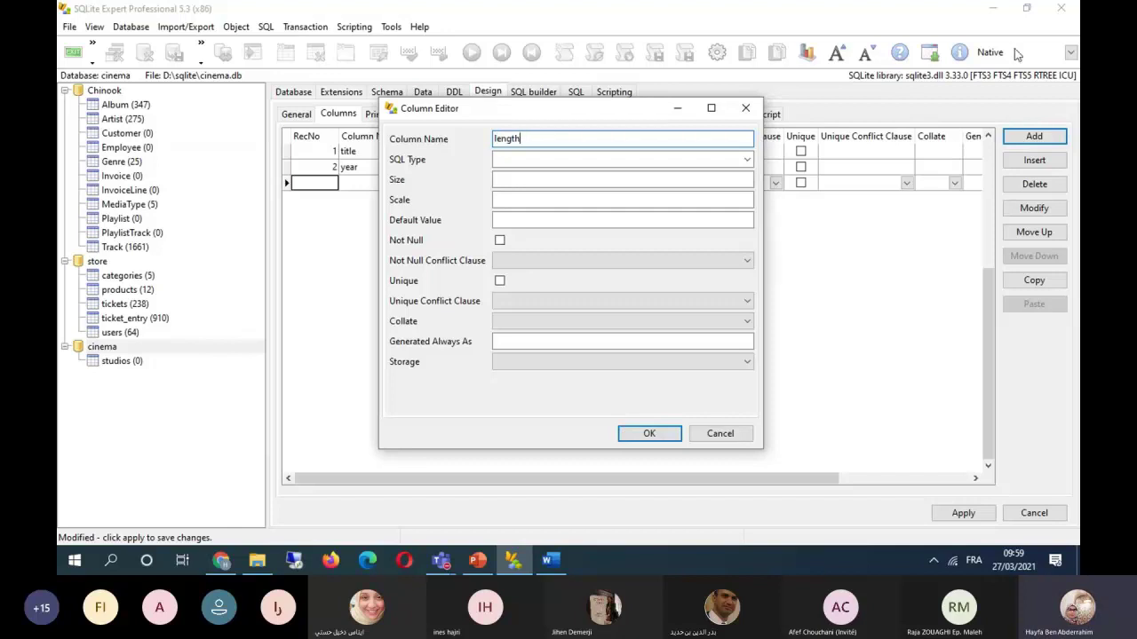
click(747, 160)
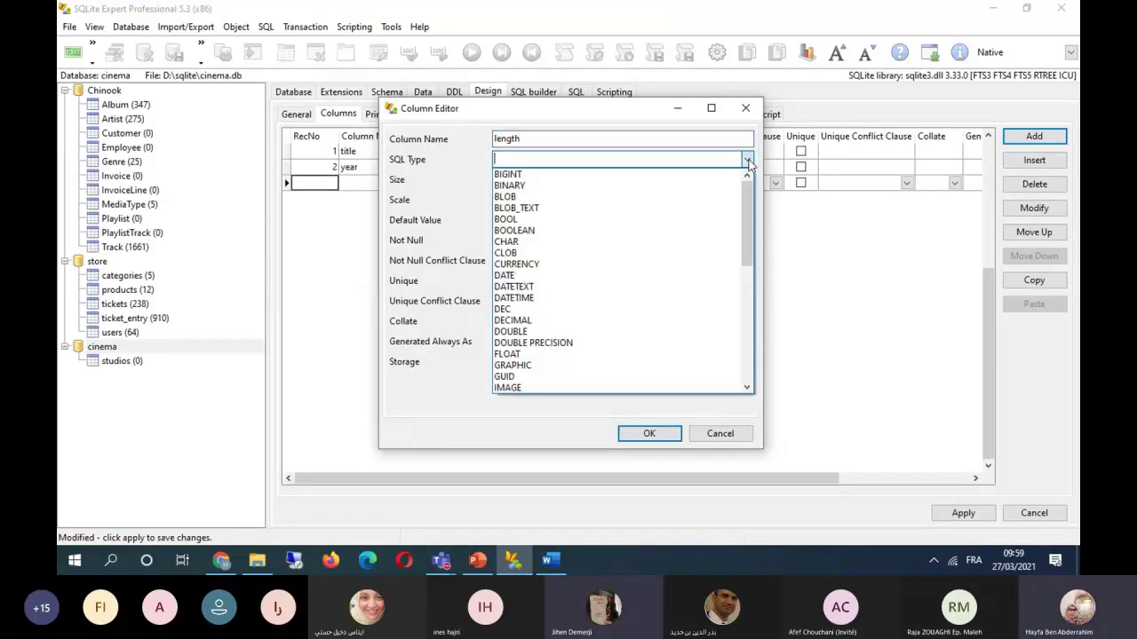
scroll(659, 320, down, 3)
click(657, 307)
key(Tab)
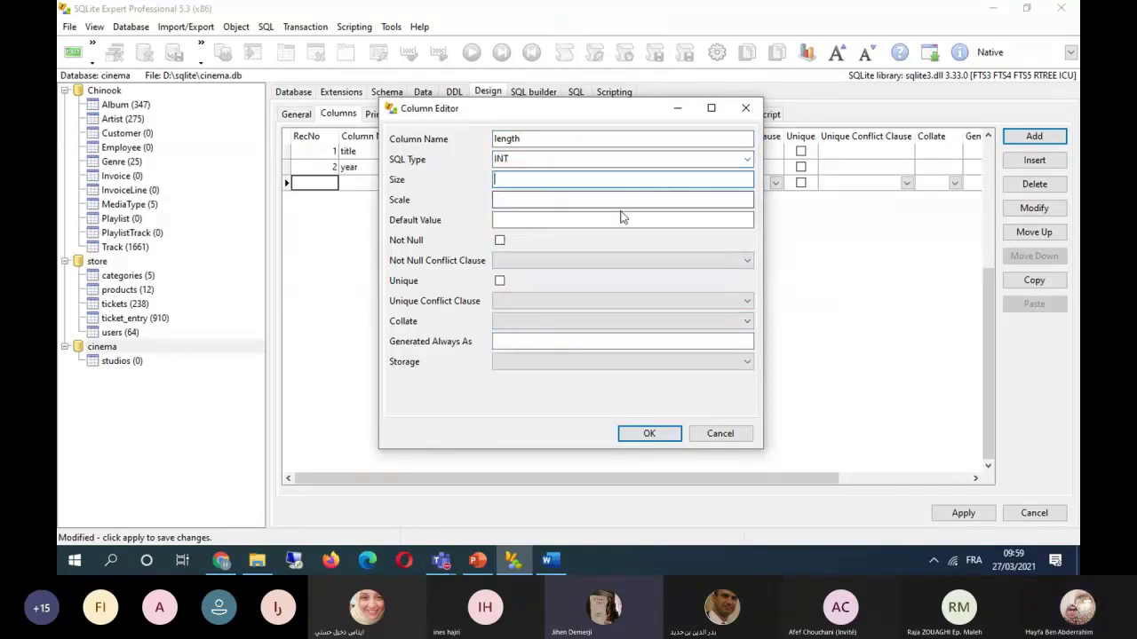
text(11)
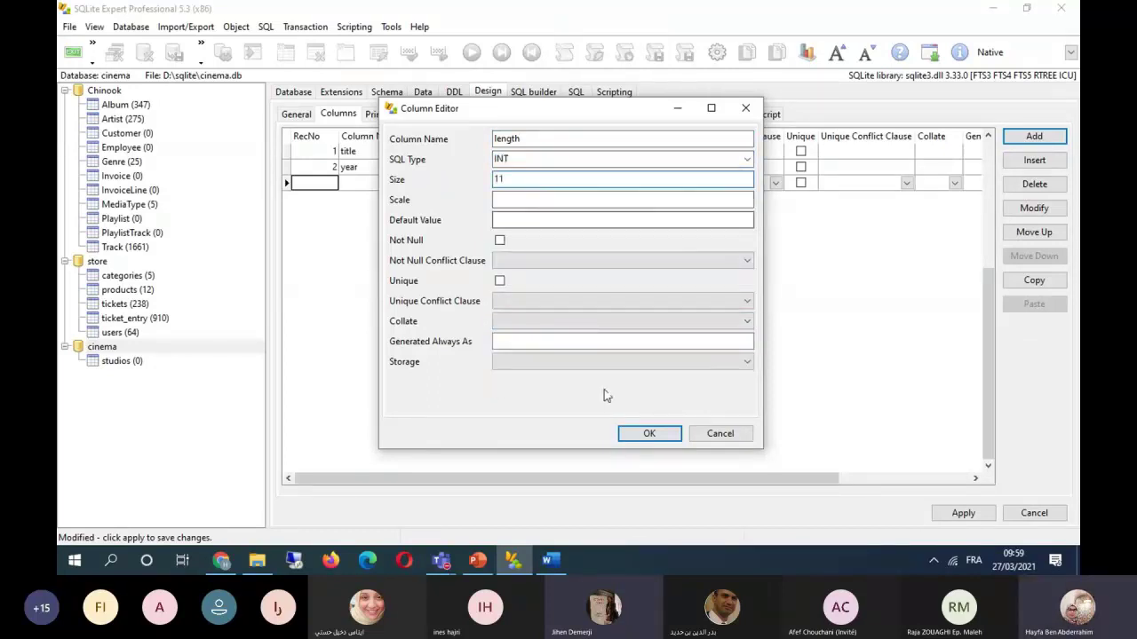
click(648, 433)
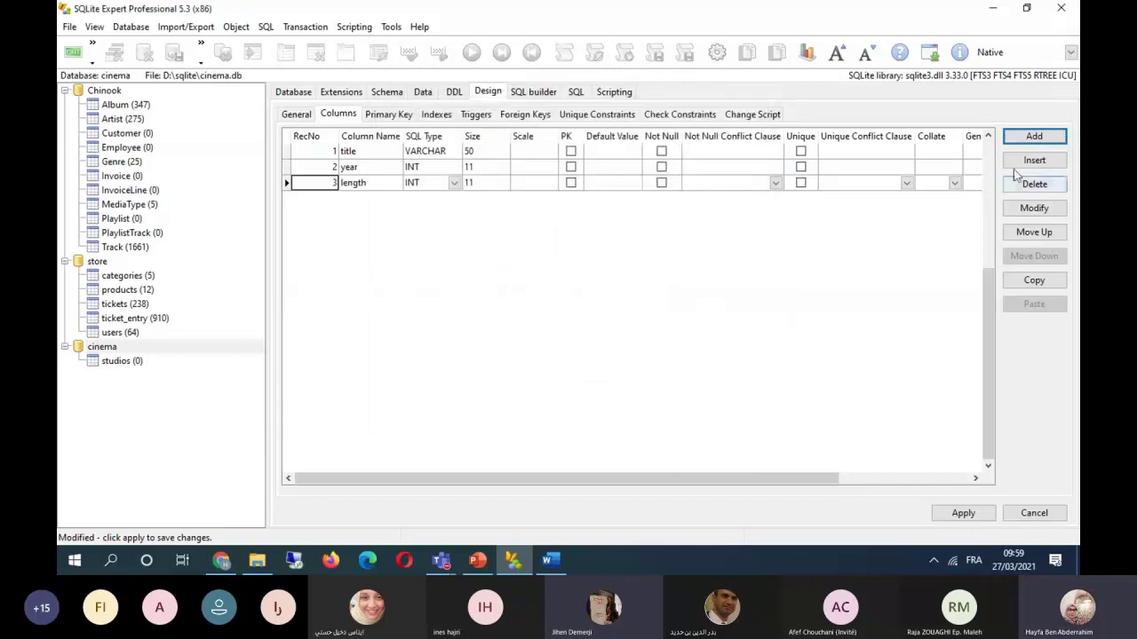
Add a color column of type TINYINT, size 1, to the movies table.
click(1035, 137)
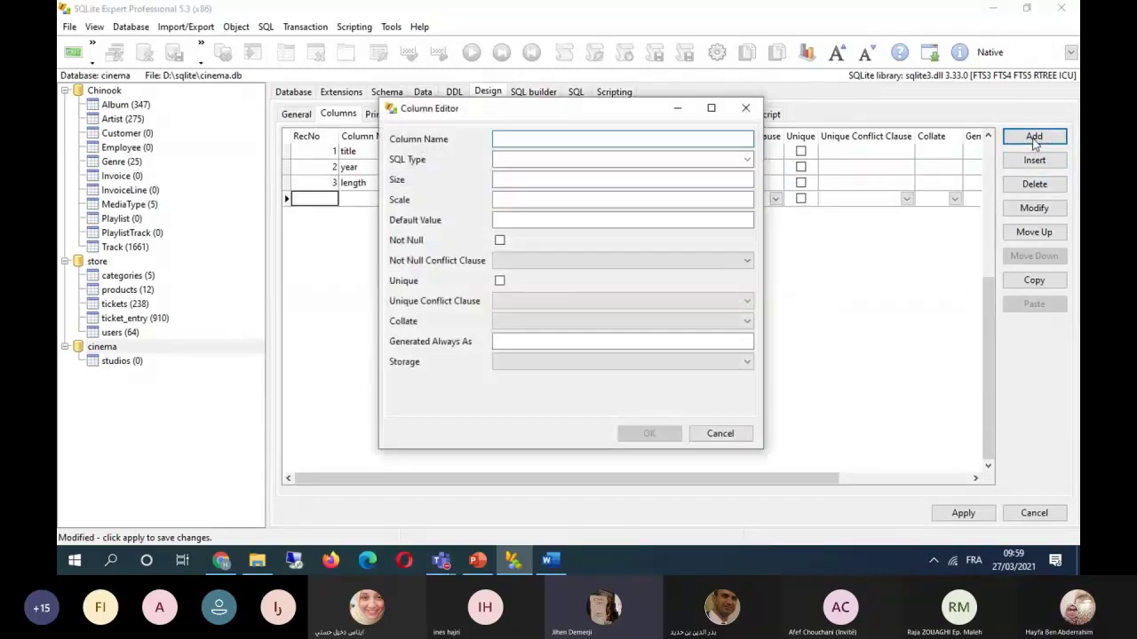
text(col)
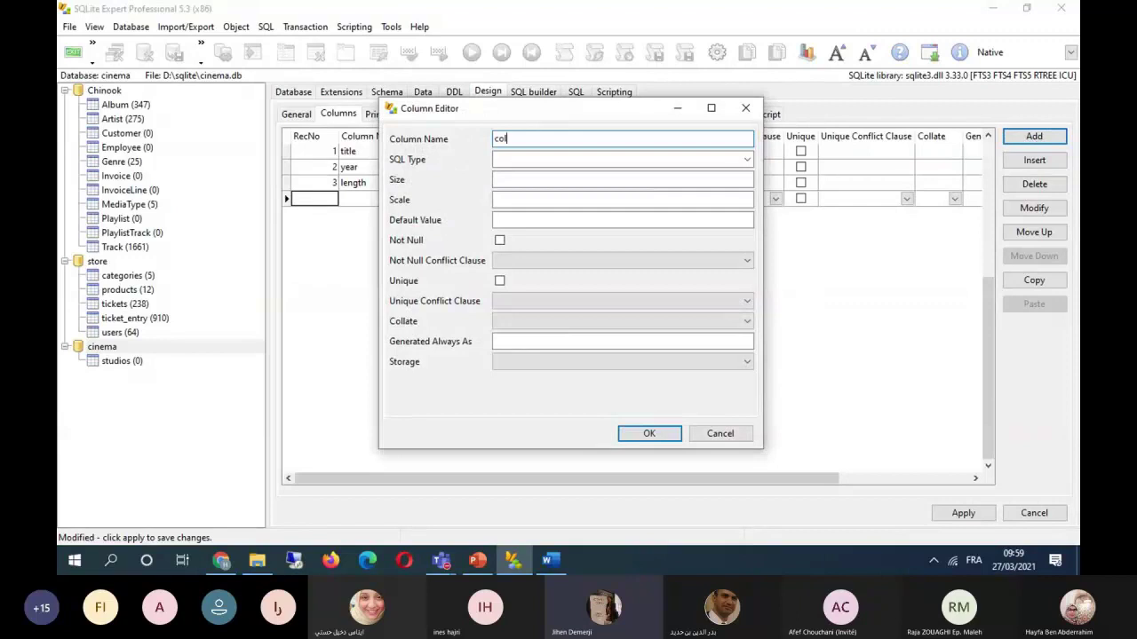
text(or)
click(747, 160)
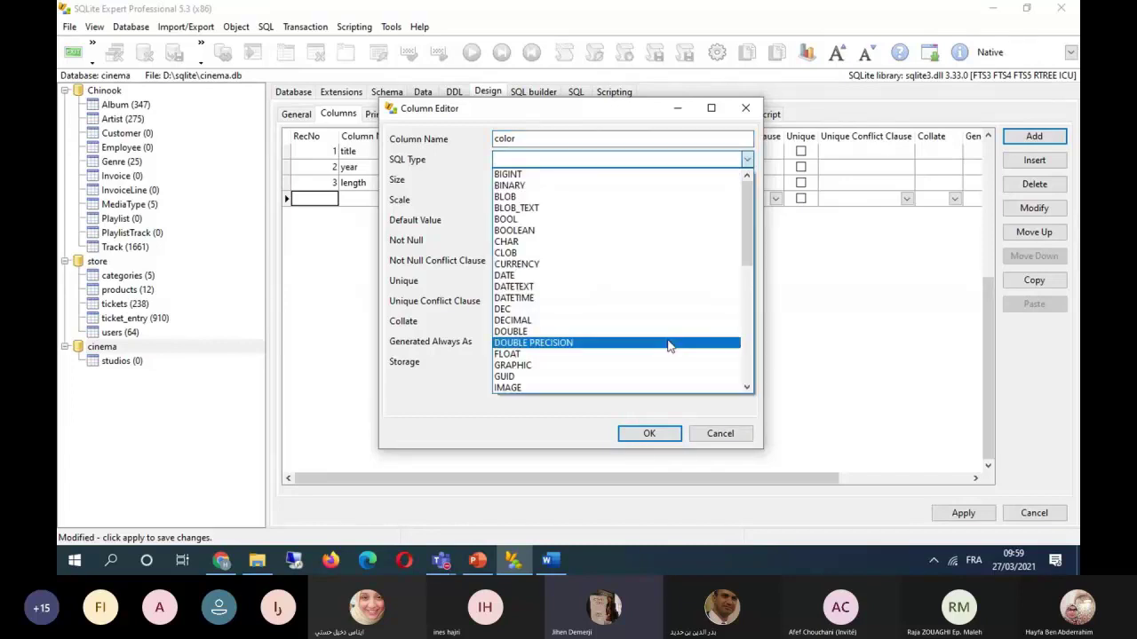
text(tt)
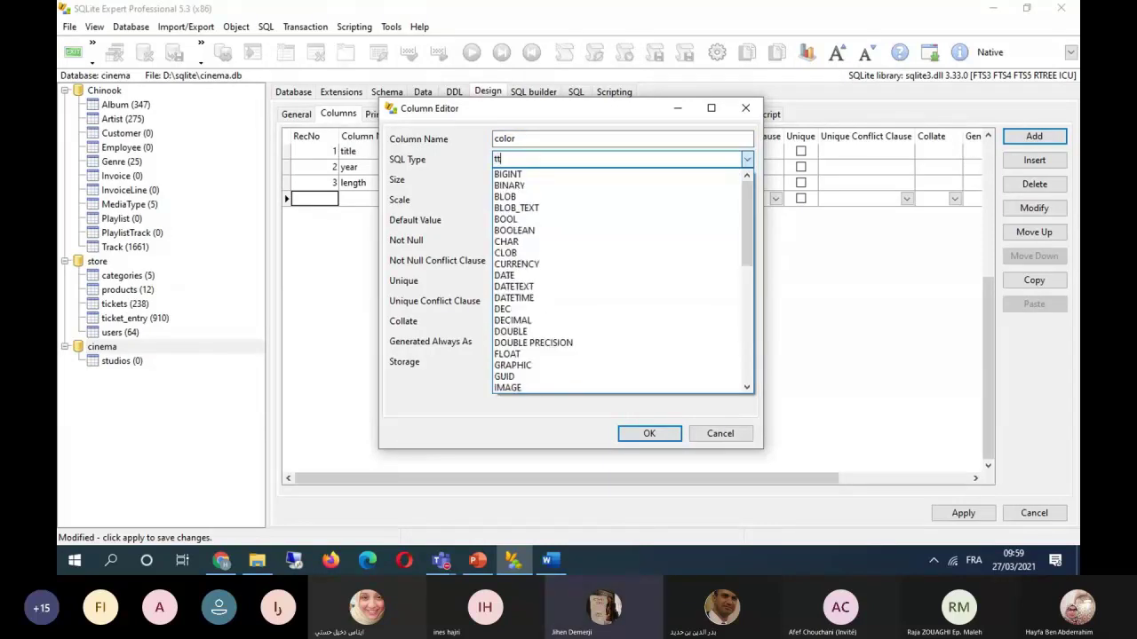
key(BackSpace)
text(iin)
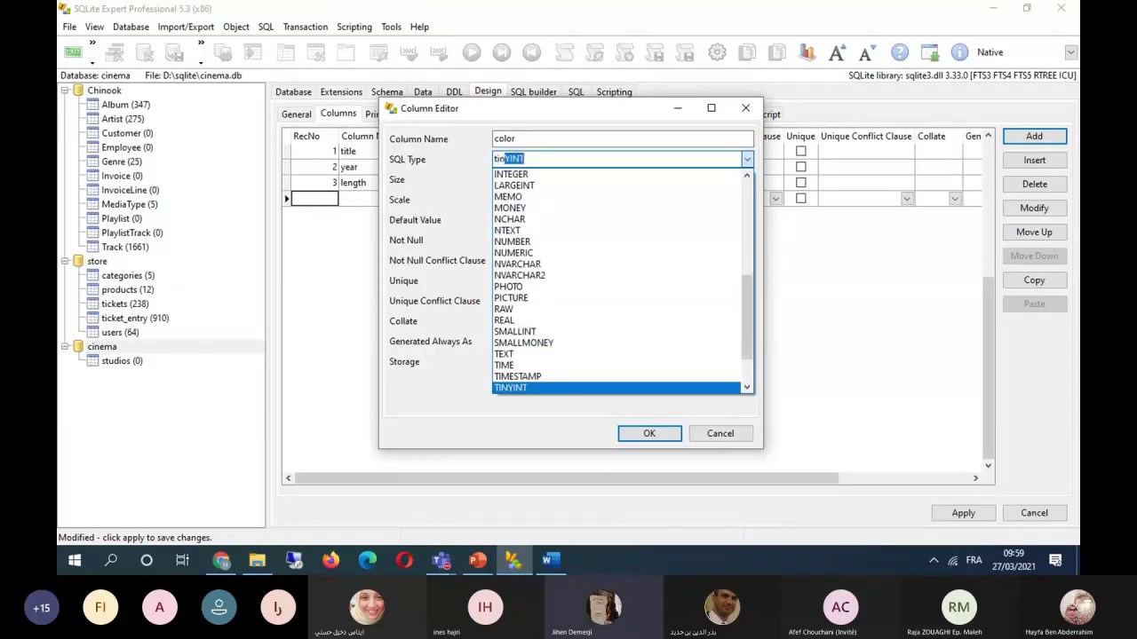
click(615, 388)
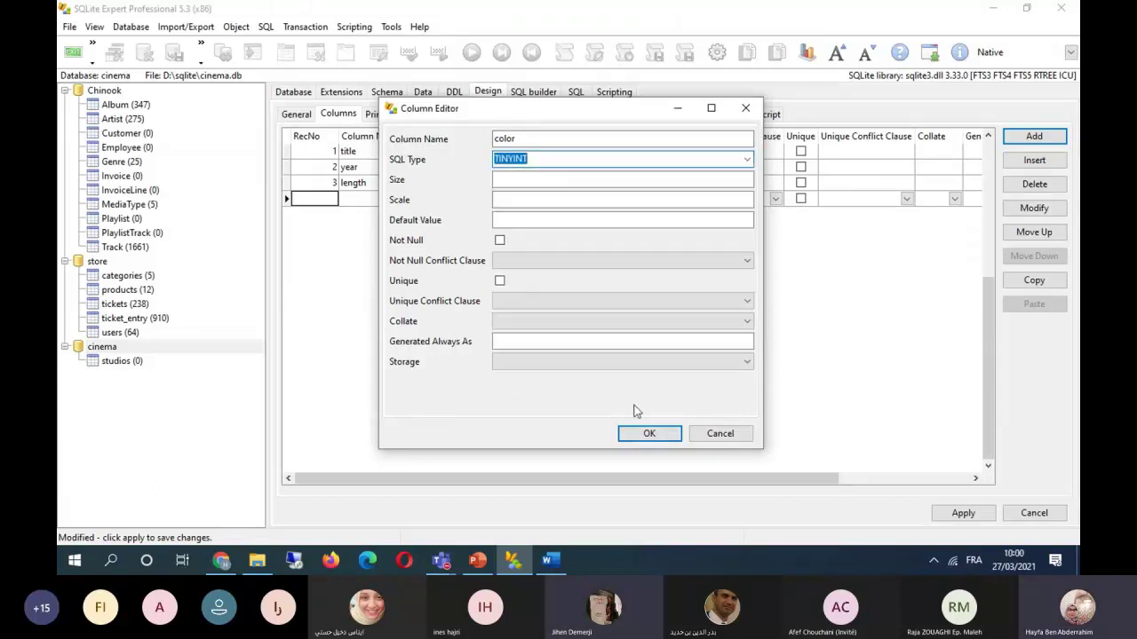
click(583, 178)
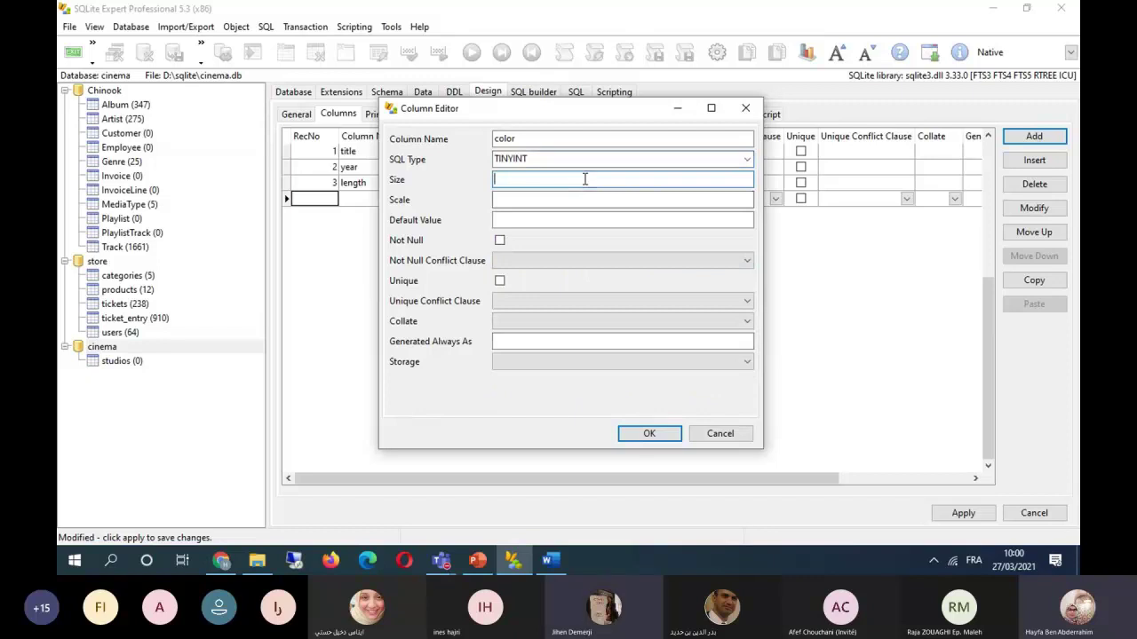
text(1)
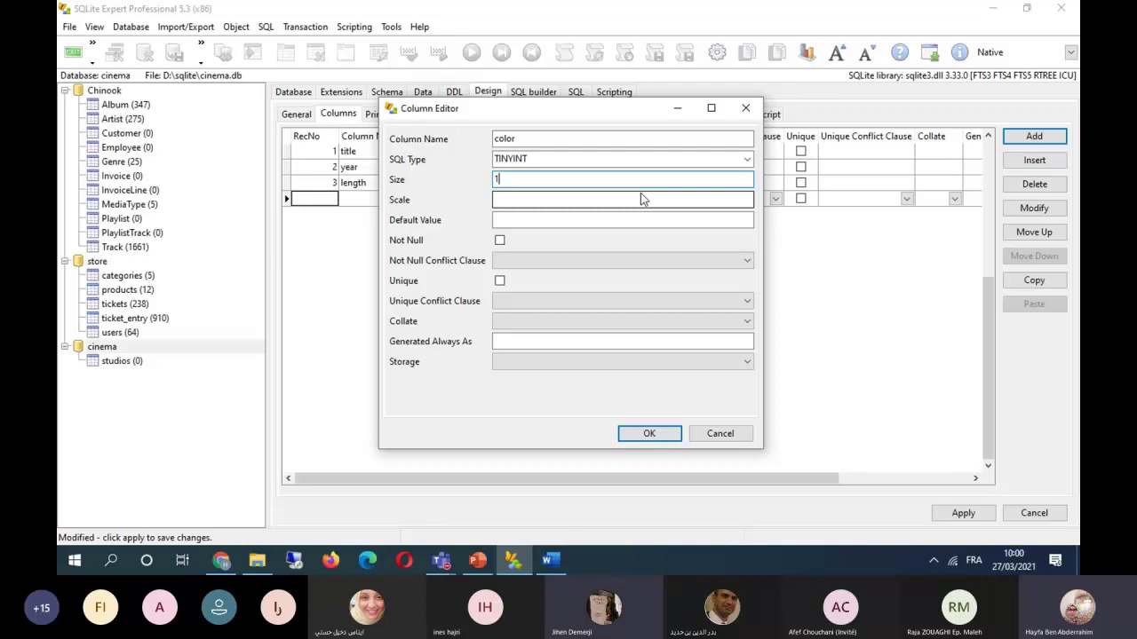
click(648, 435)
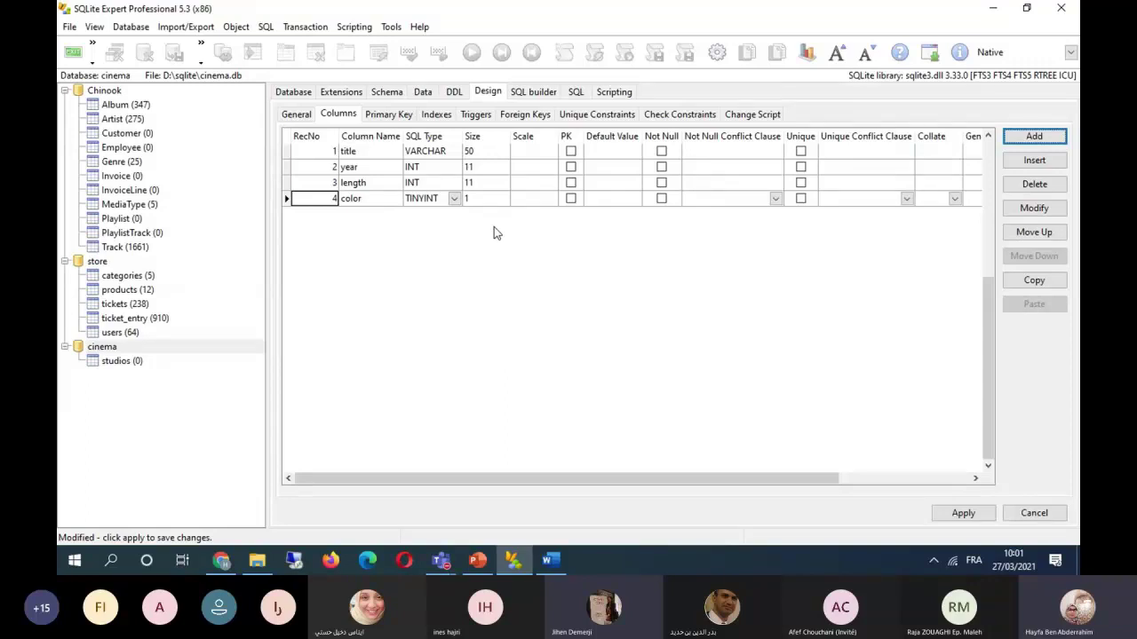
Add a studio column of type VARCHAR, size 30, to the movies table.
click(1037, 138)
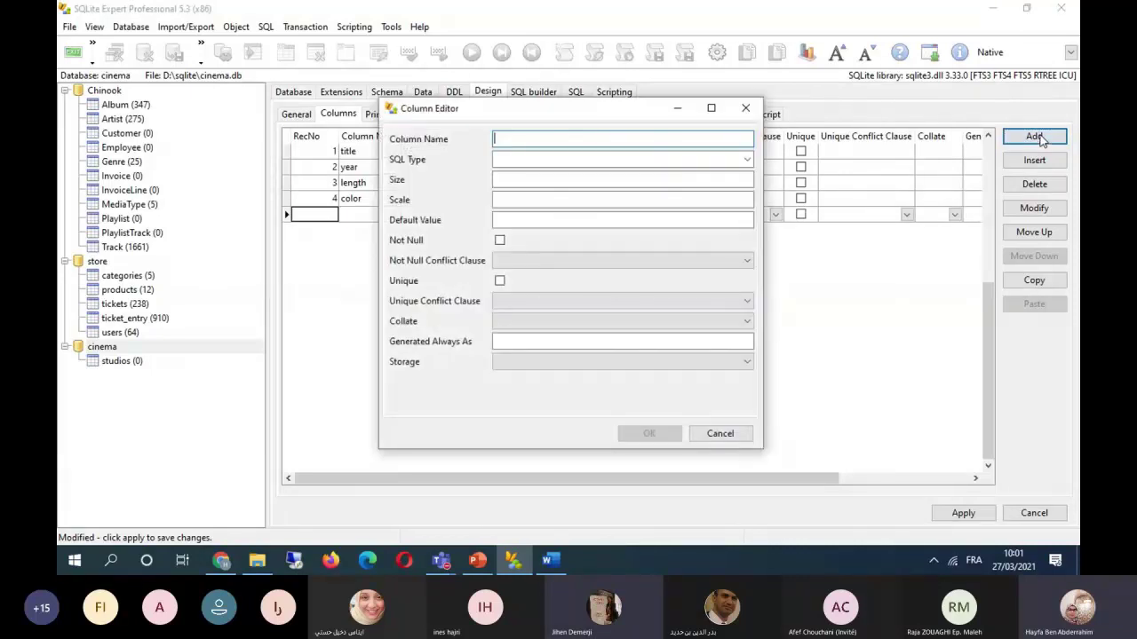
text(s)
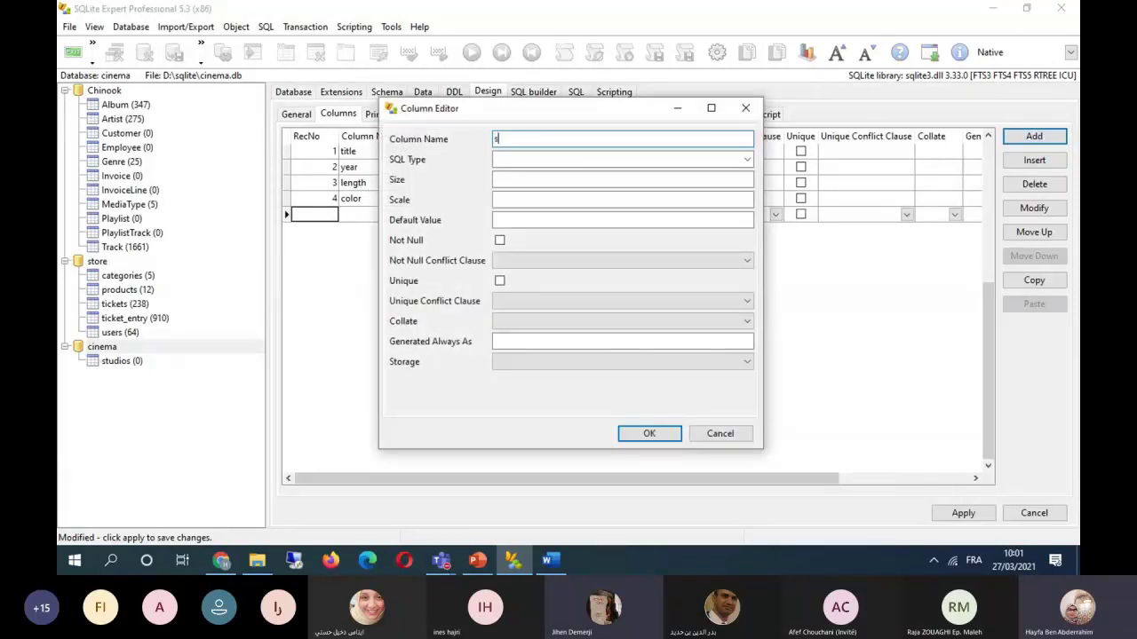
text(tudio)
click(746, 159)
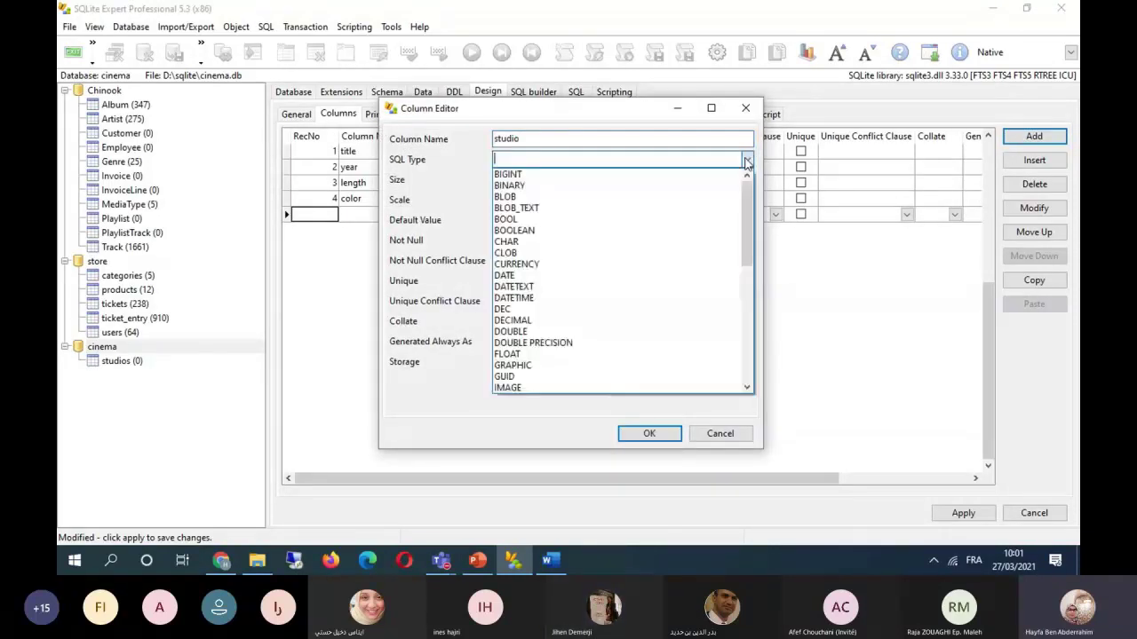
scroll(585, 337, down, 4)
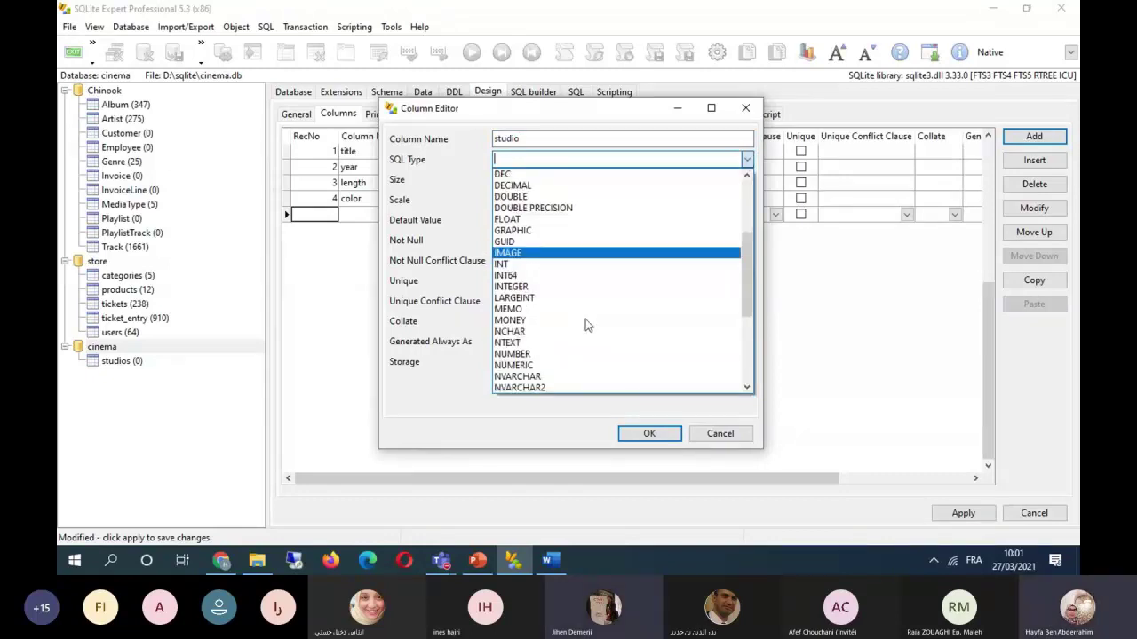
scroll(585, 325, down, 1)
click(580, 343)
click(747, 159)
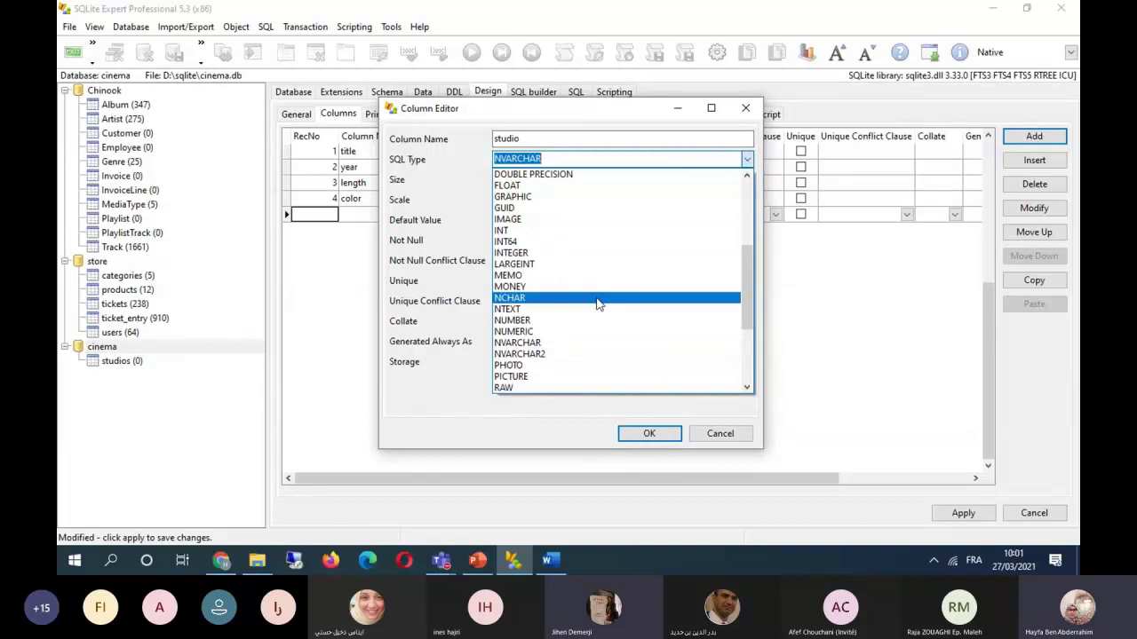
scroll(595, 320, down, 3)
click(583, 371)
click(528, 180)
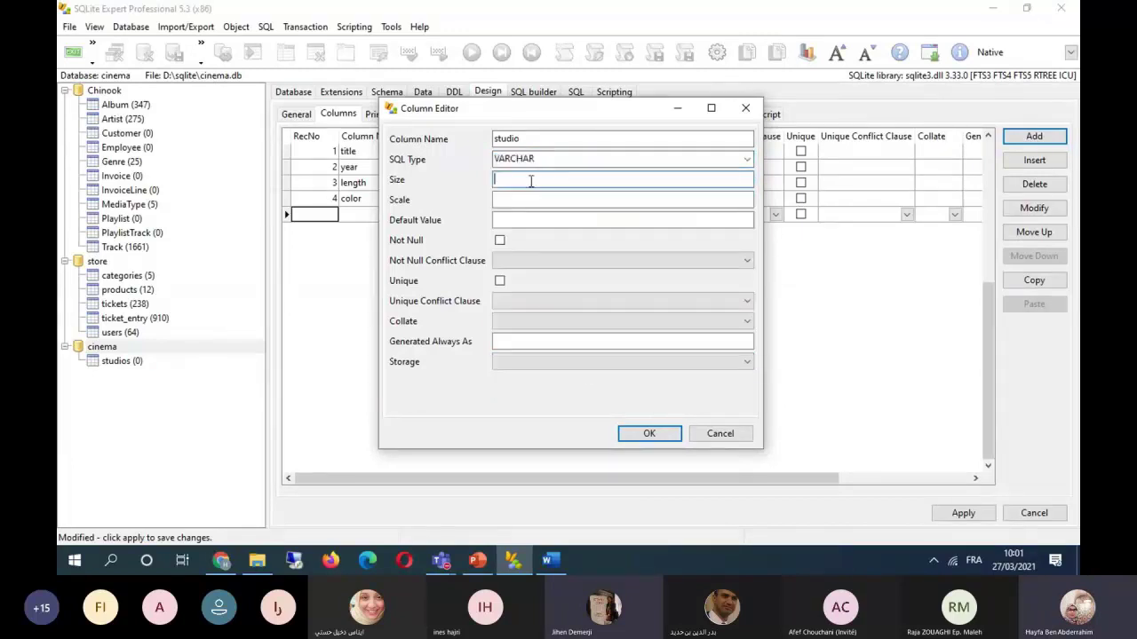
text(30)
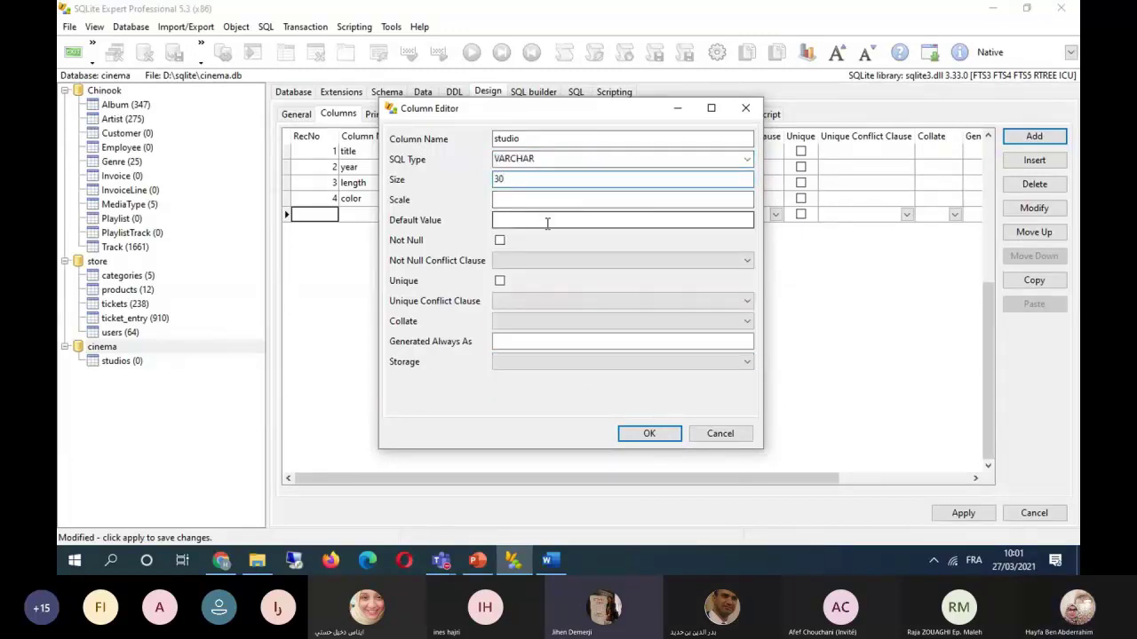
click(665, 435)
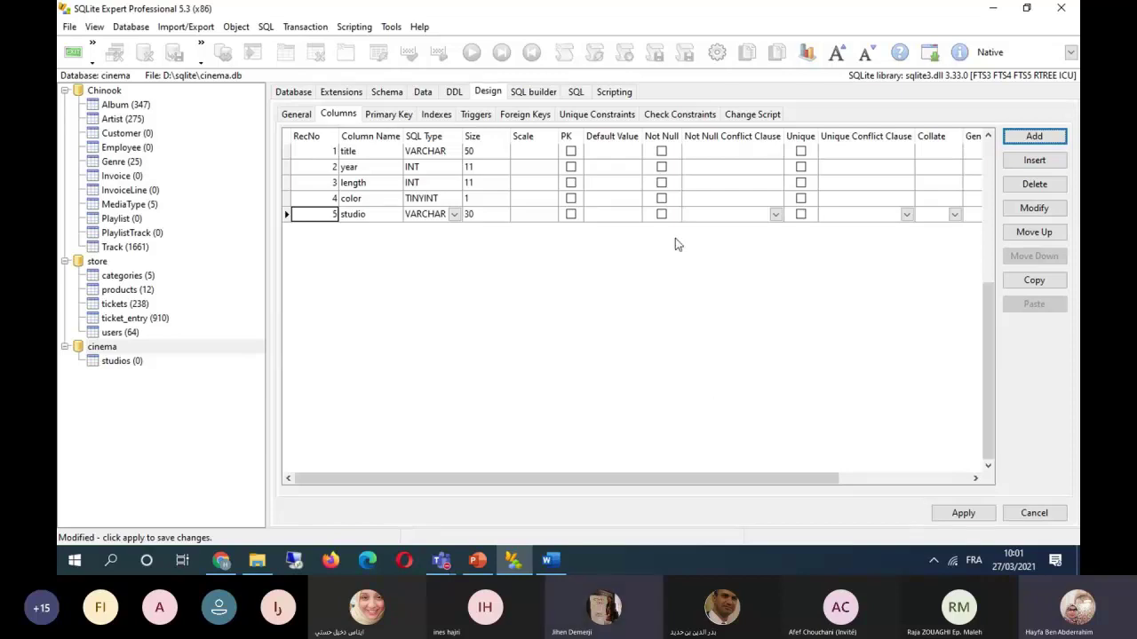
Review the studio column's definition and its SQL type choices in the column editor, leaving without changes.
click(486, 218)
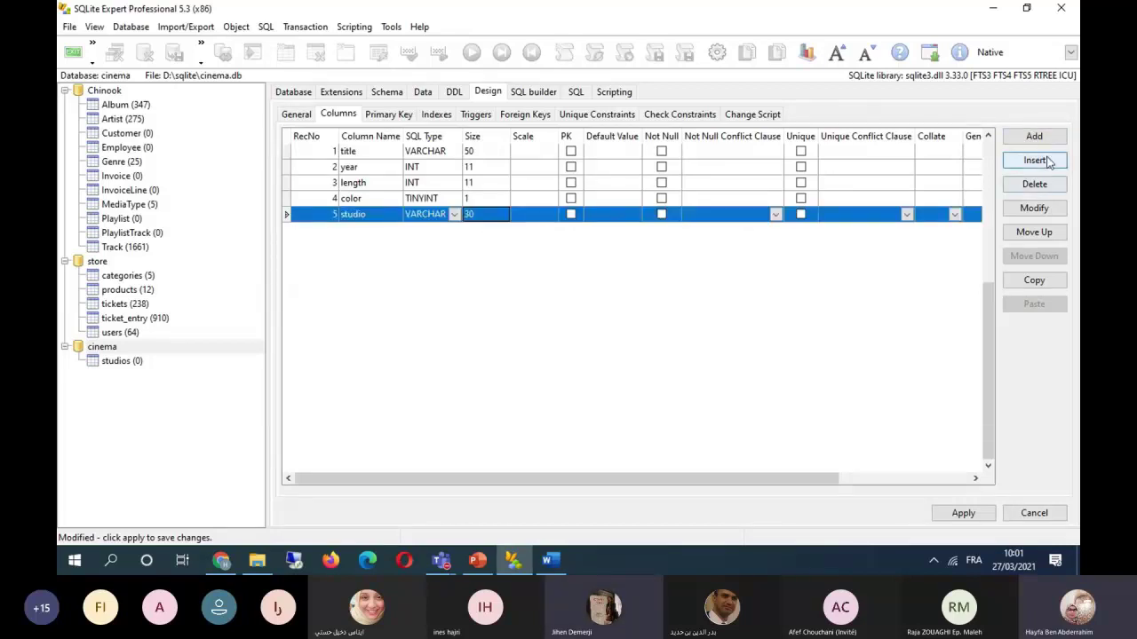
click(1034, 208)
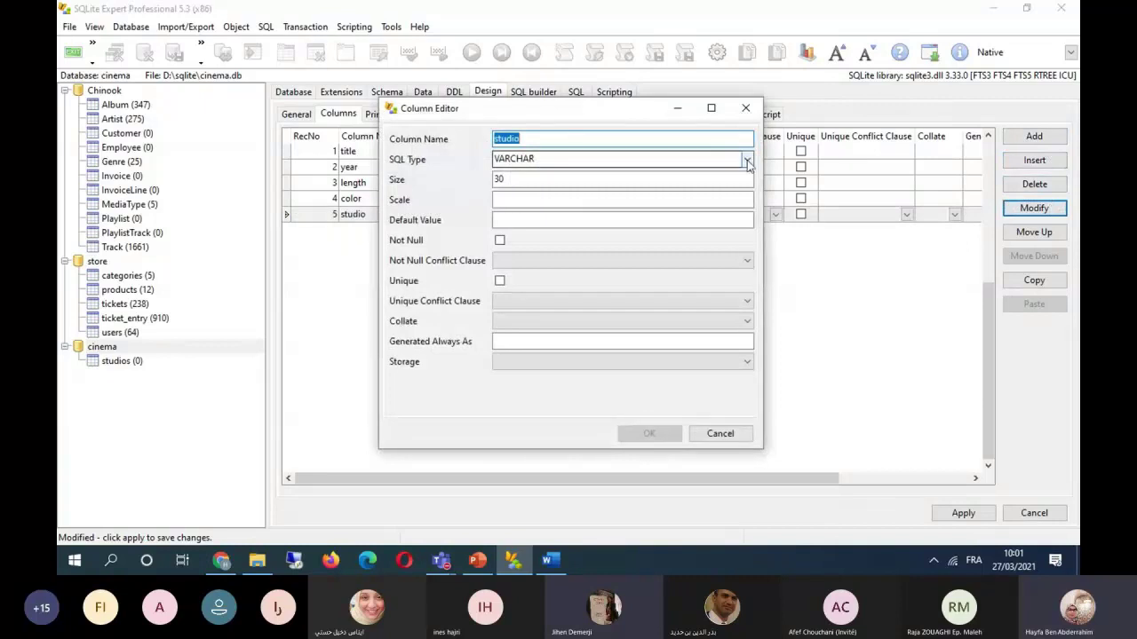
click(747, 160)
click(747, 160)
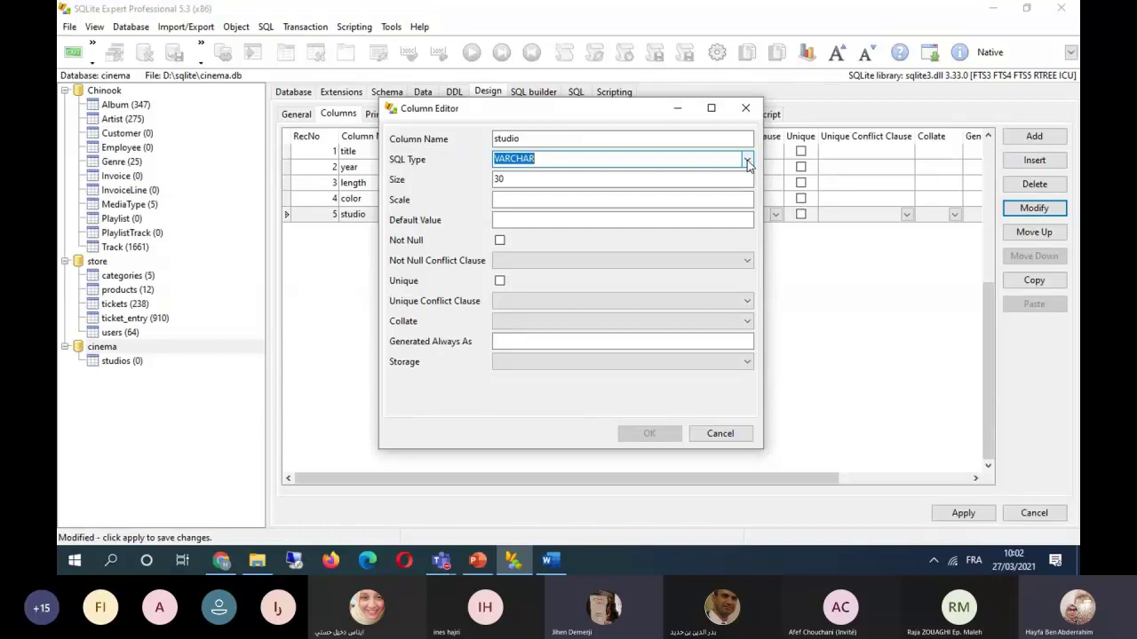
click(746, 107)
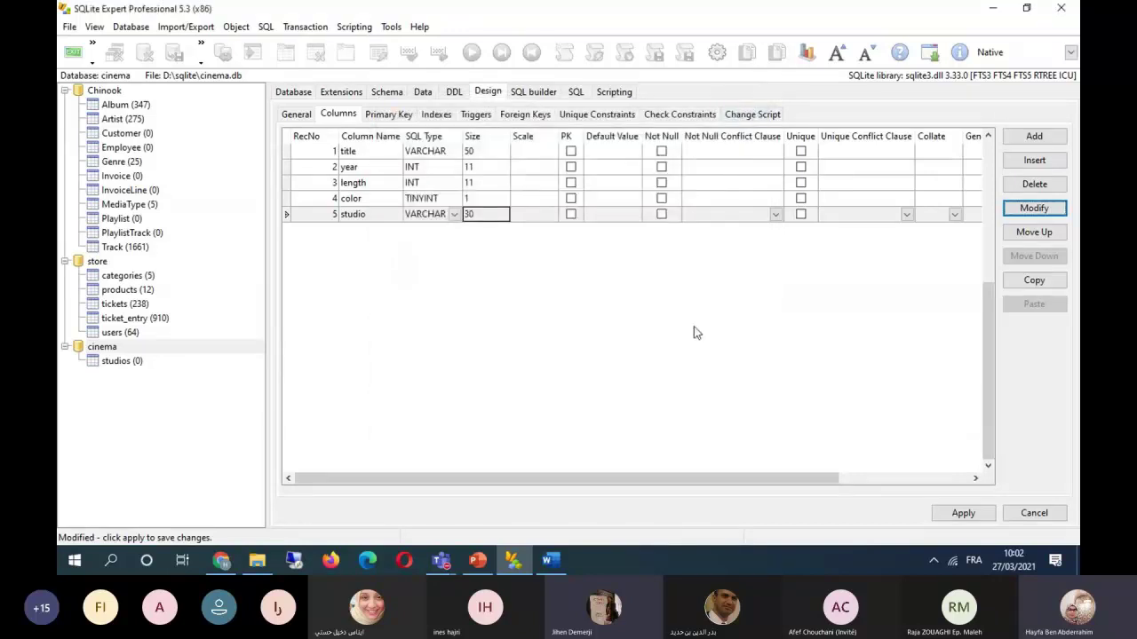
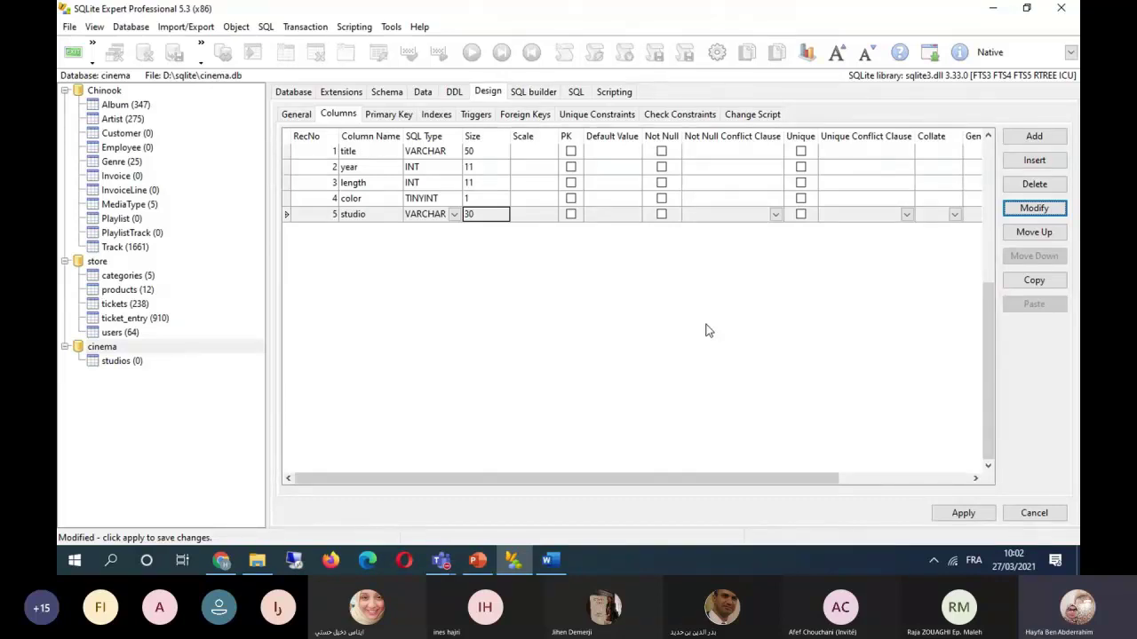
Add the title column to the primary key of the movies table.
click(706, 327)
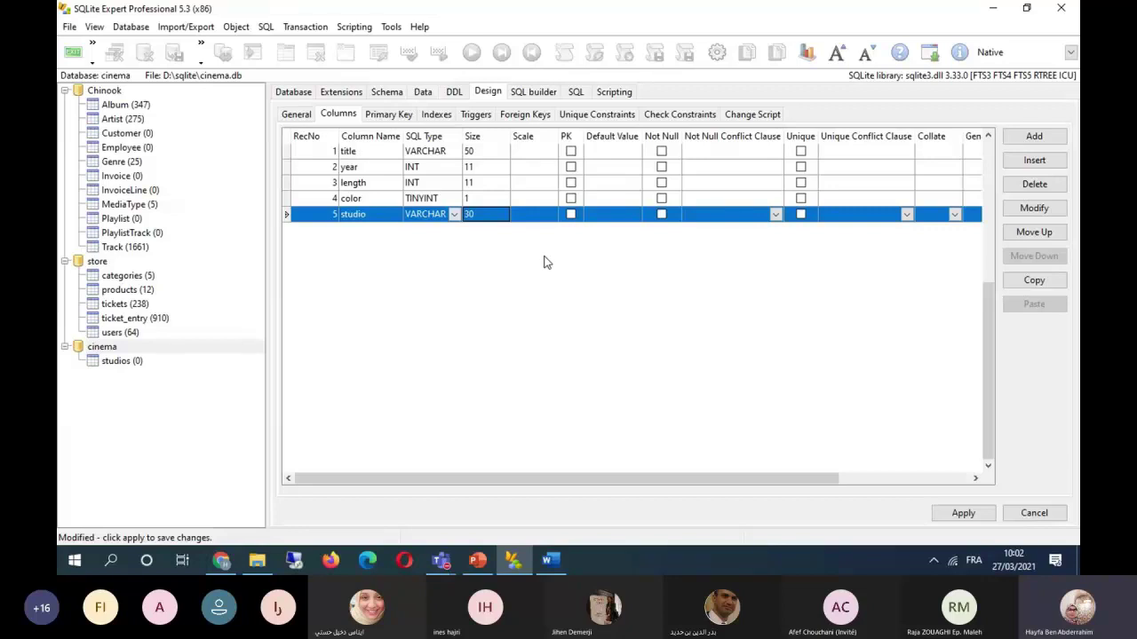
click(388, 114)
click(1023, 219)
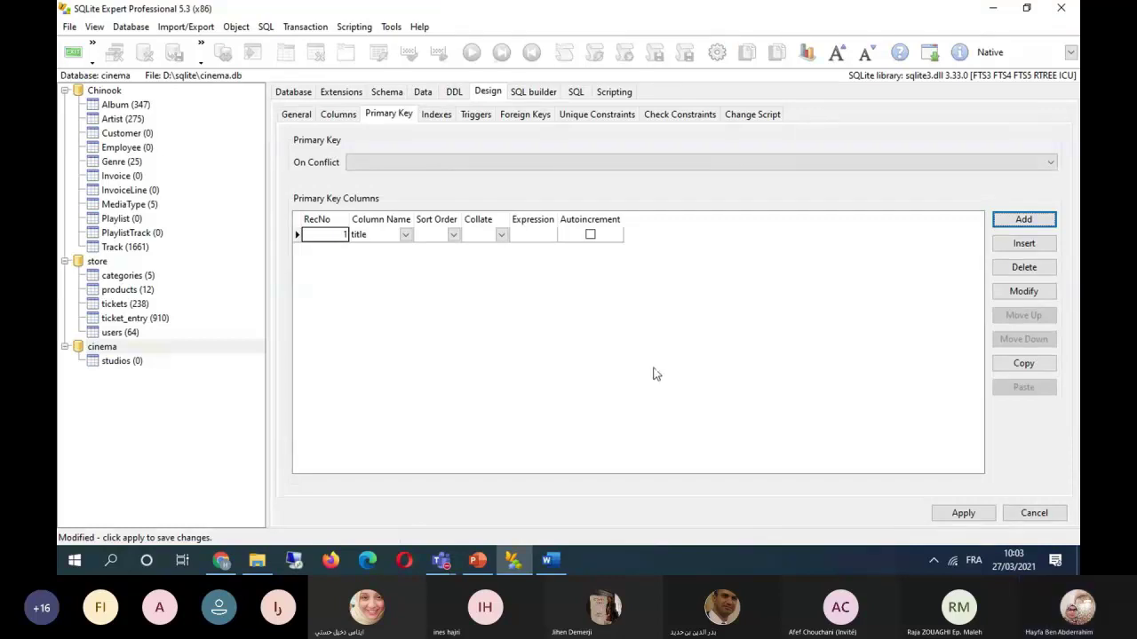
Start a foreign key on the movies table with the studio column as its child key.
click(541, 116)
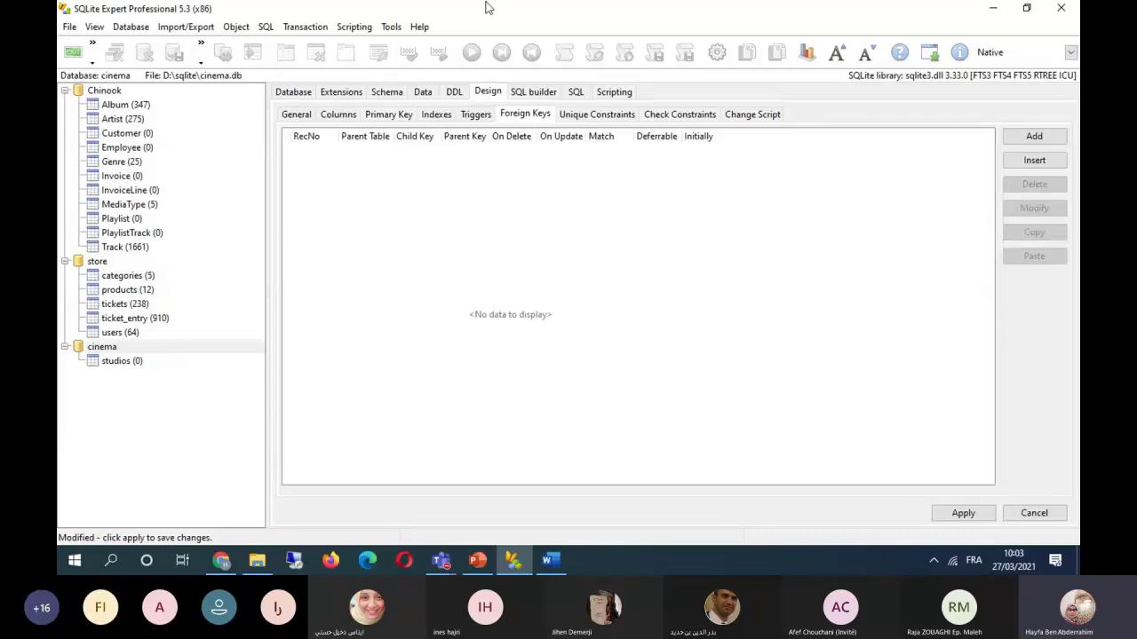
click(1033, 139)
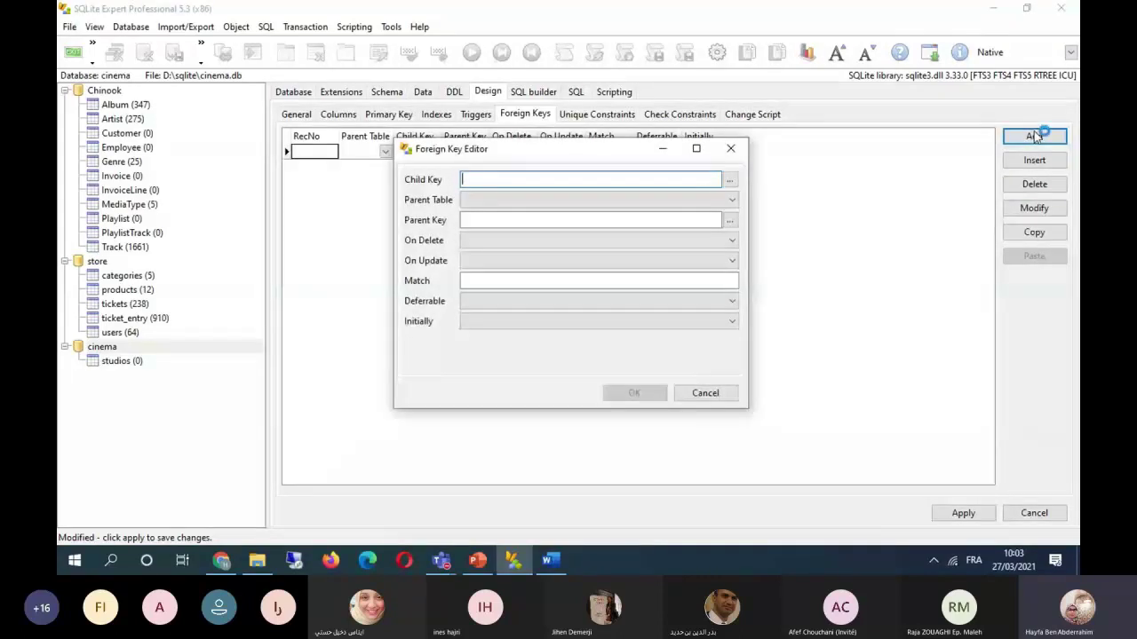
click(730, 179)
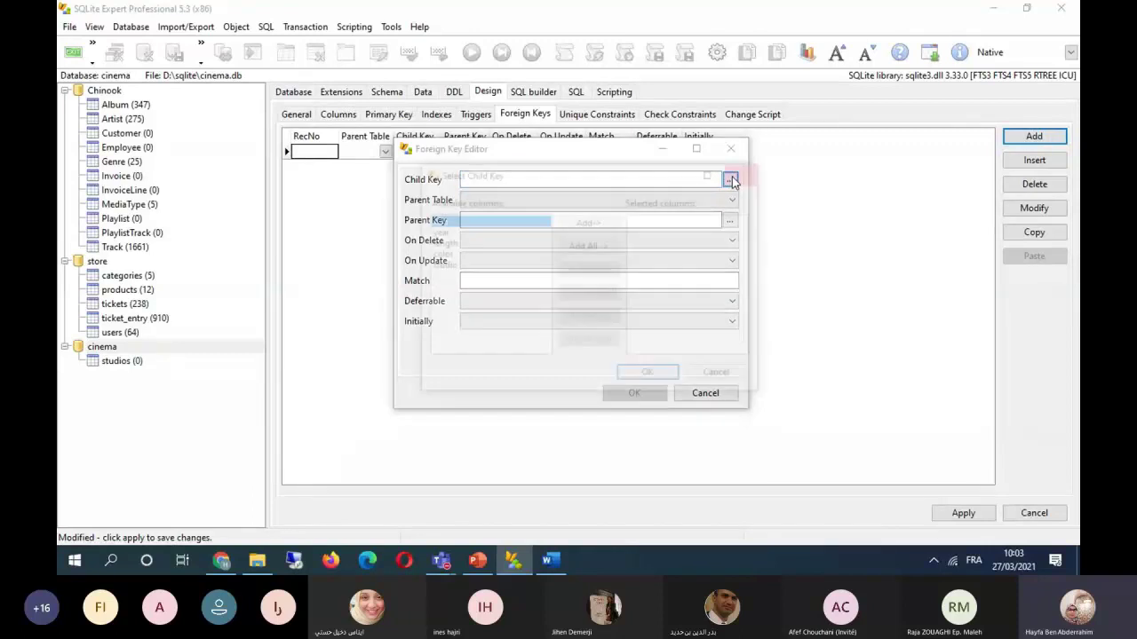
click(449, 266)
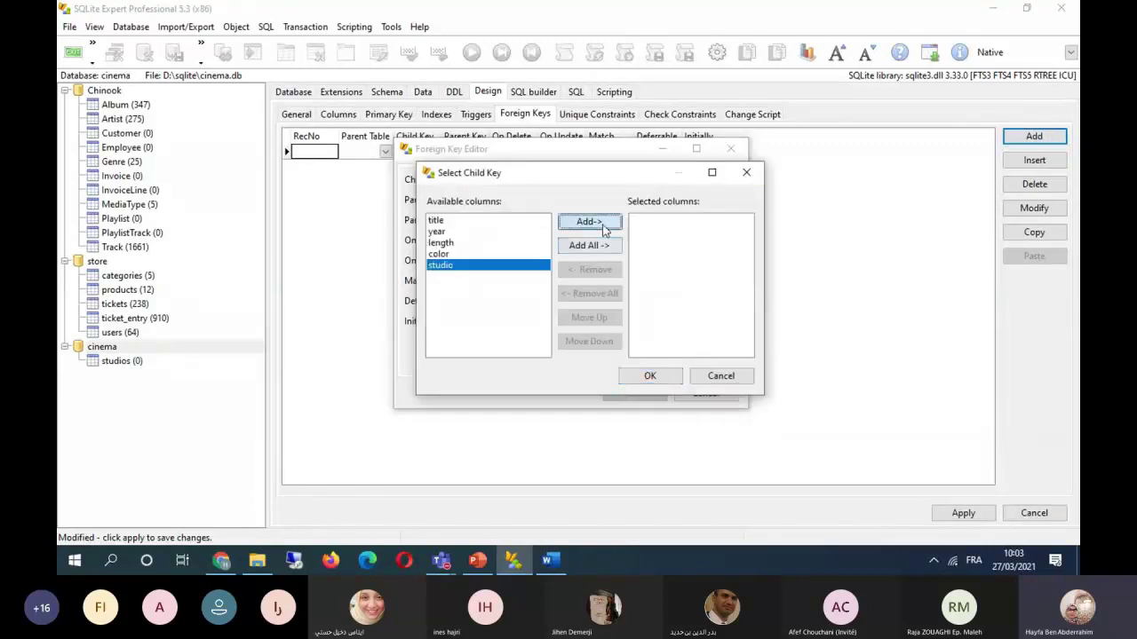
click(588, 222)
click(651, 376)
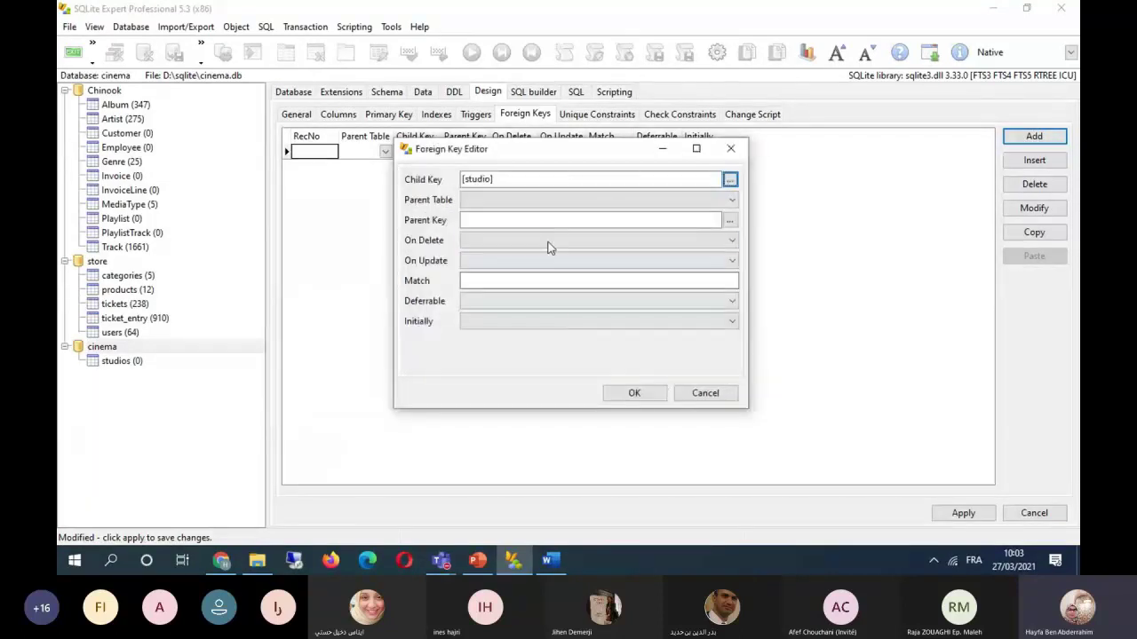
Reference the name column of the studios parent table in the foreign key and confirm it.
click(723, 202)
click(672, 227)
click(730, 220)
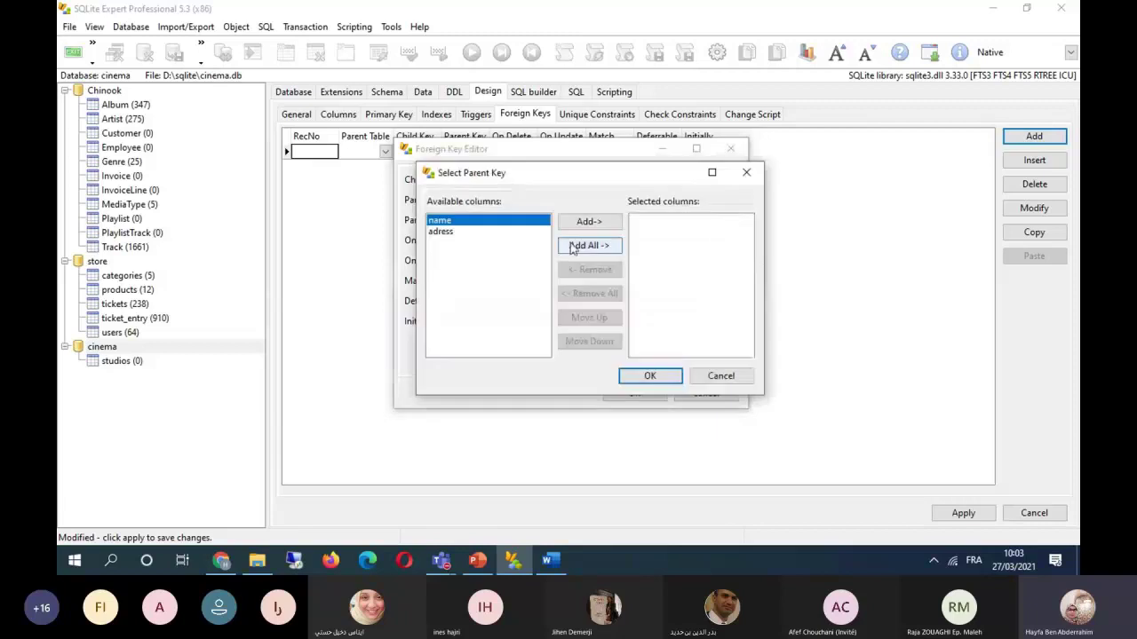
click(586, 221)
click(671, 374)
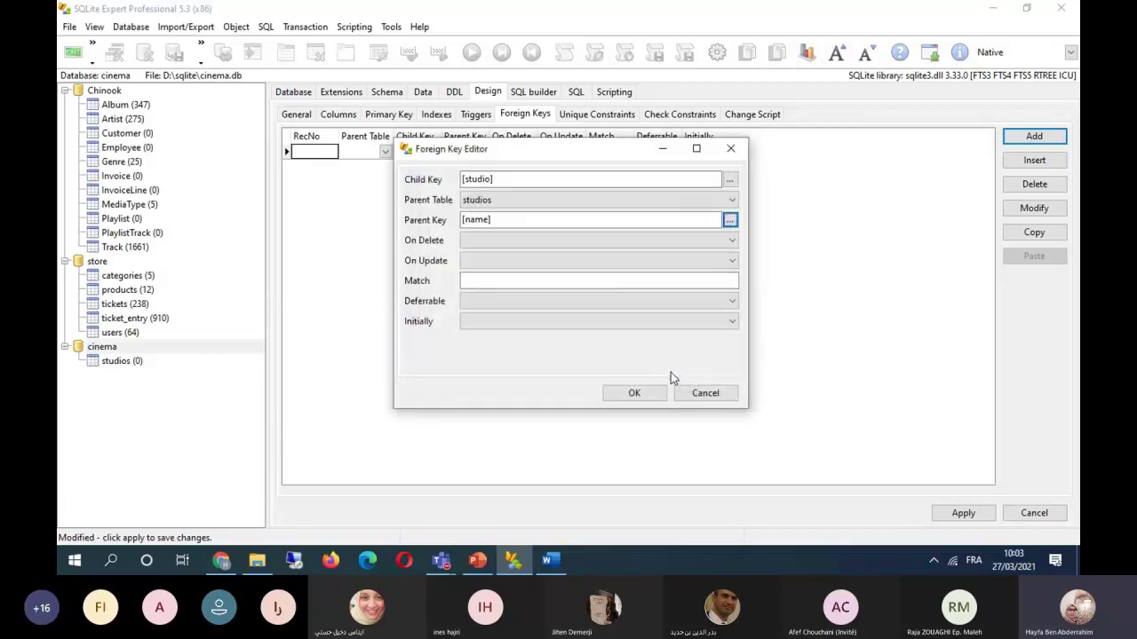
click(473, 221)
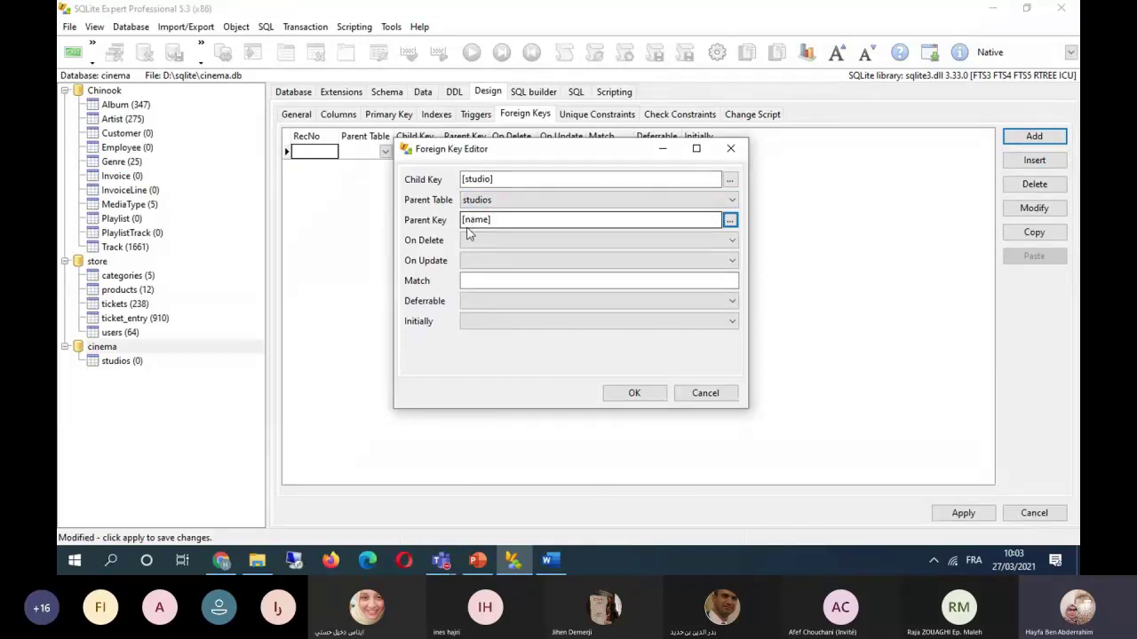
click(504, 202)
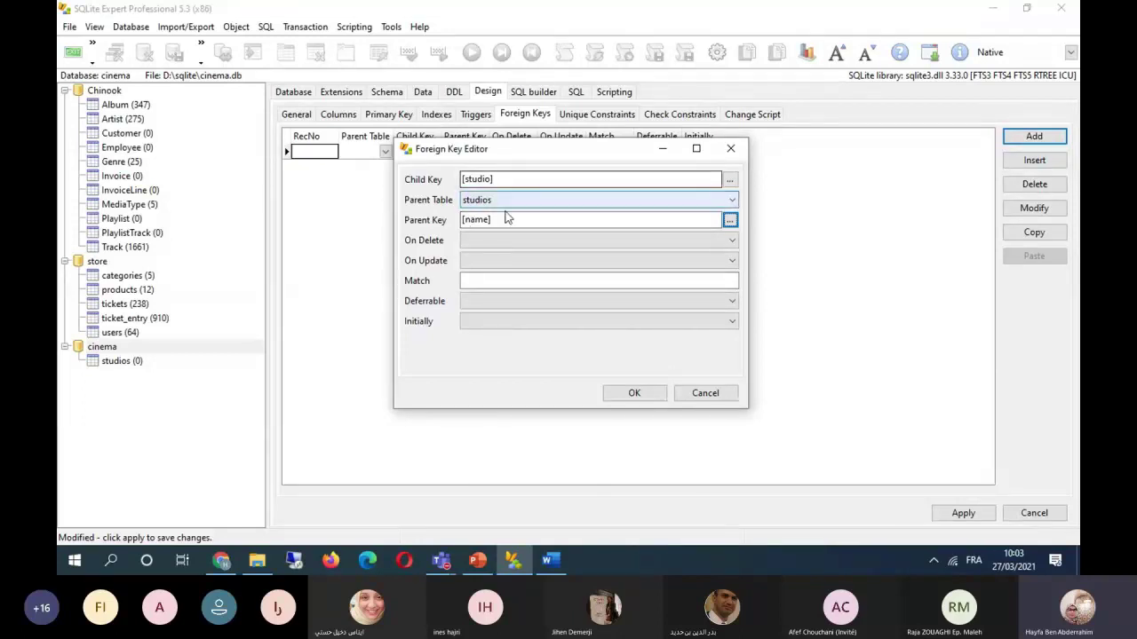
click(506, 220)
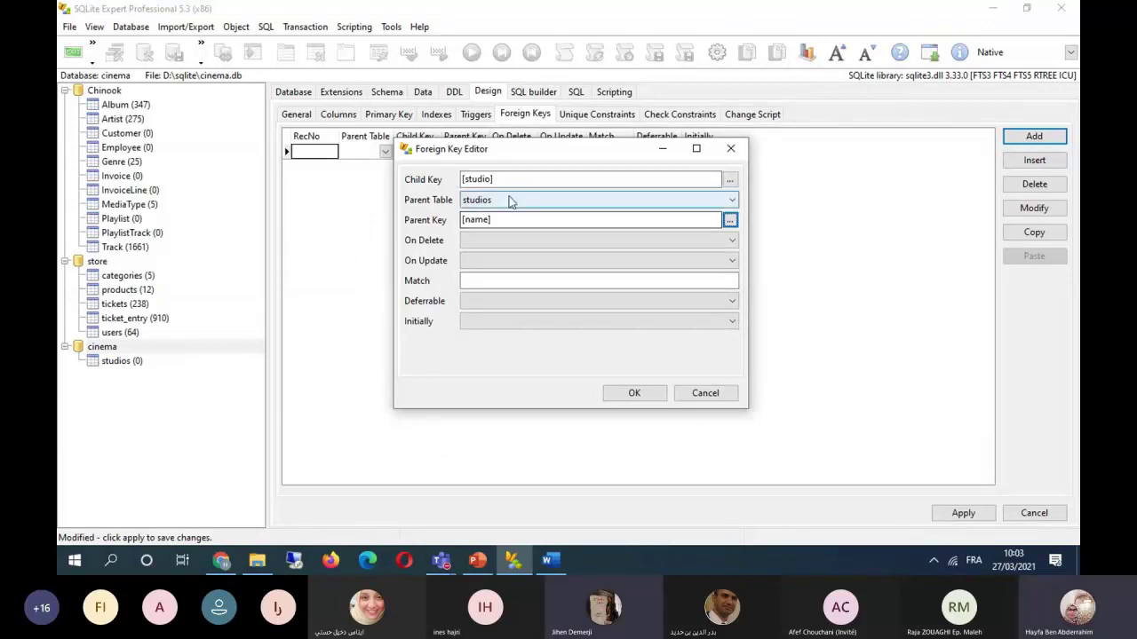
click(632, 392)
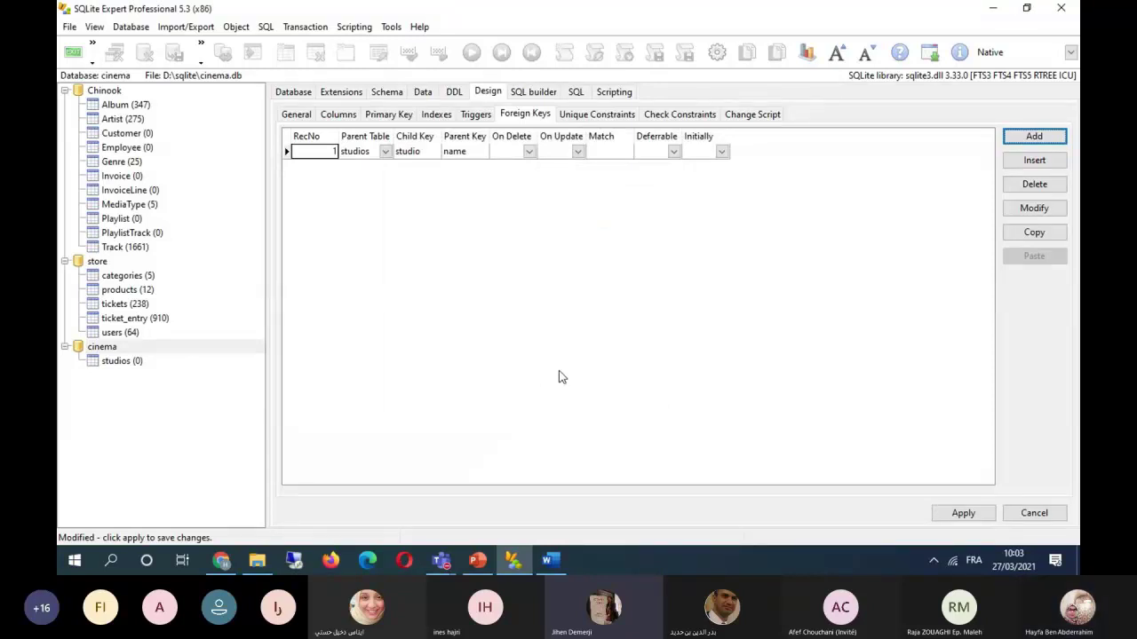
Delete the studio foreign key record from the movies table.
click(1015, 213)
click(1034, 184)
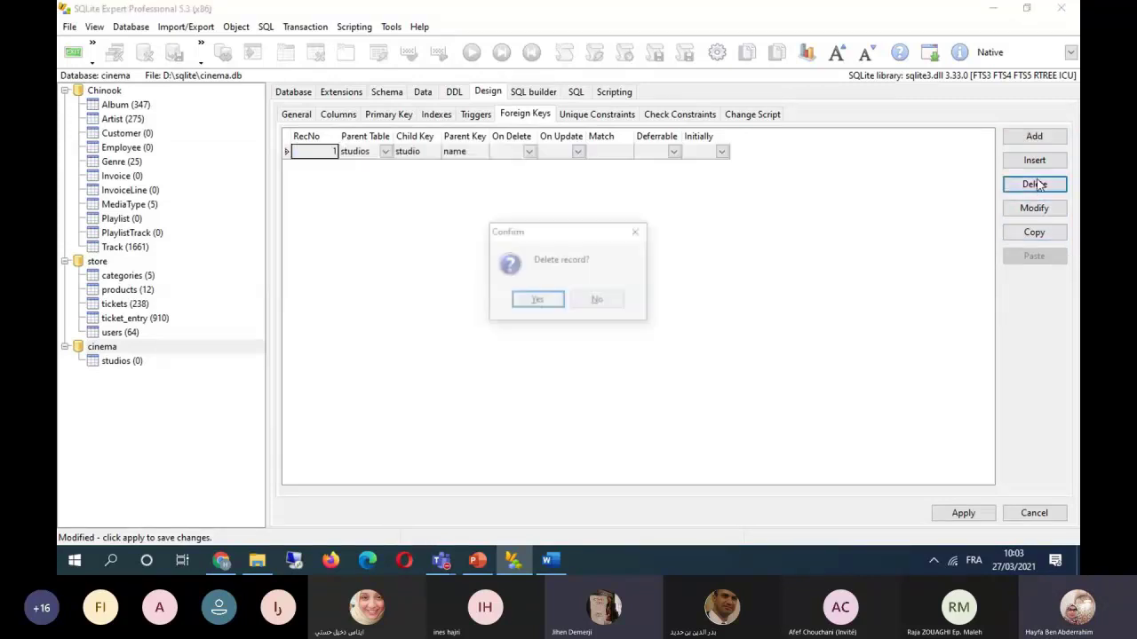
click(550, 304)
Create a new foreign key on the movies table using studio as the child key.
click(1034, 137)
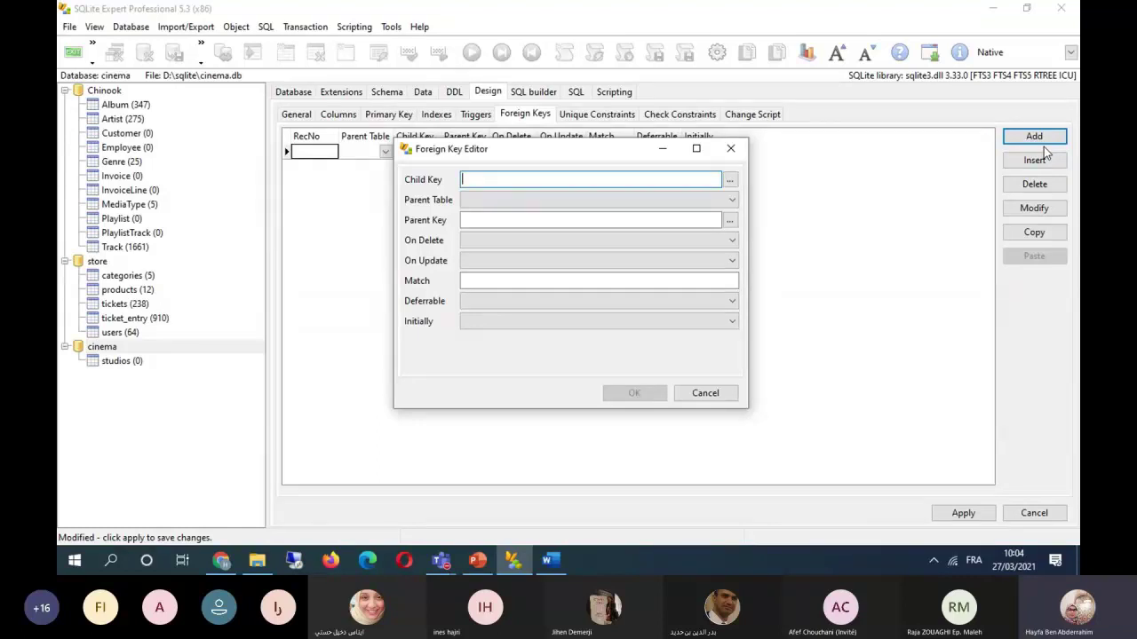
click(730, 180)
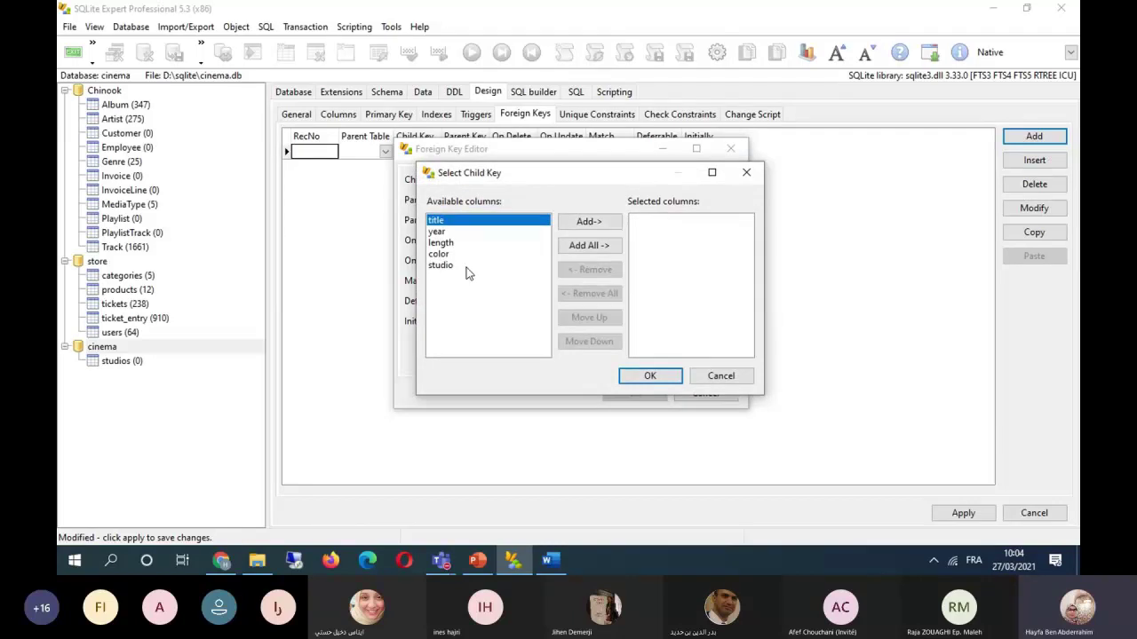
click(466, 266)
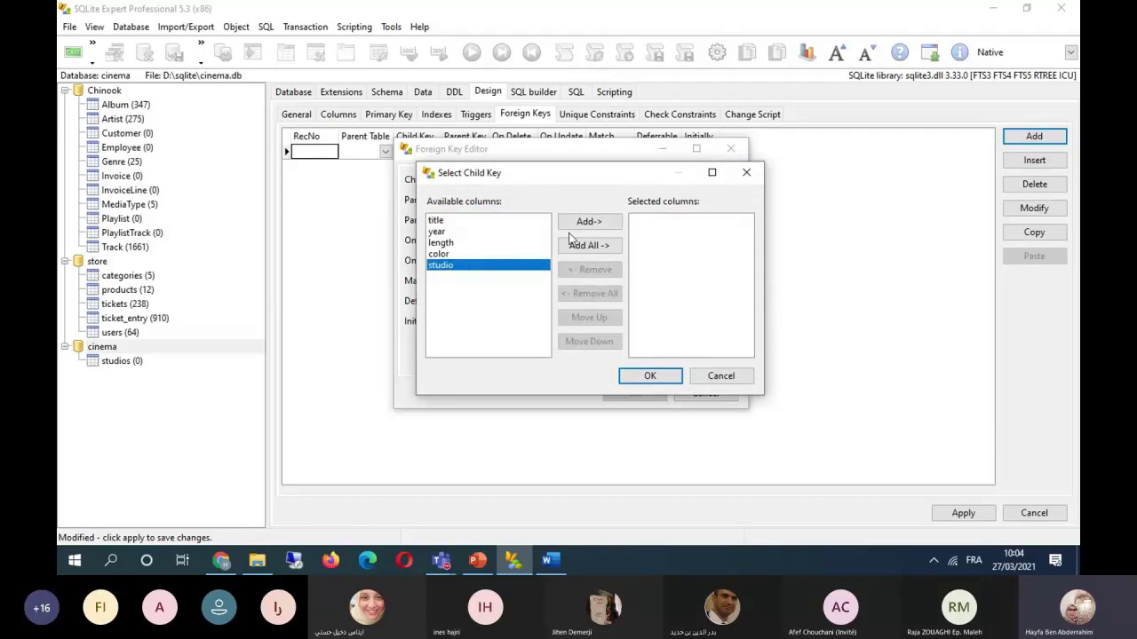
click(586, 224)
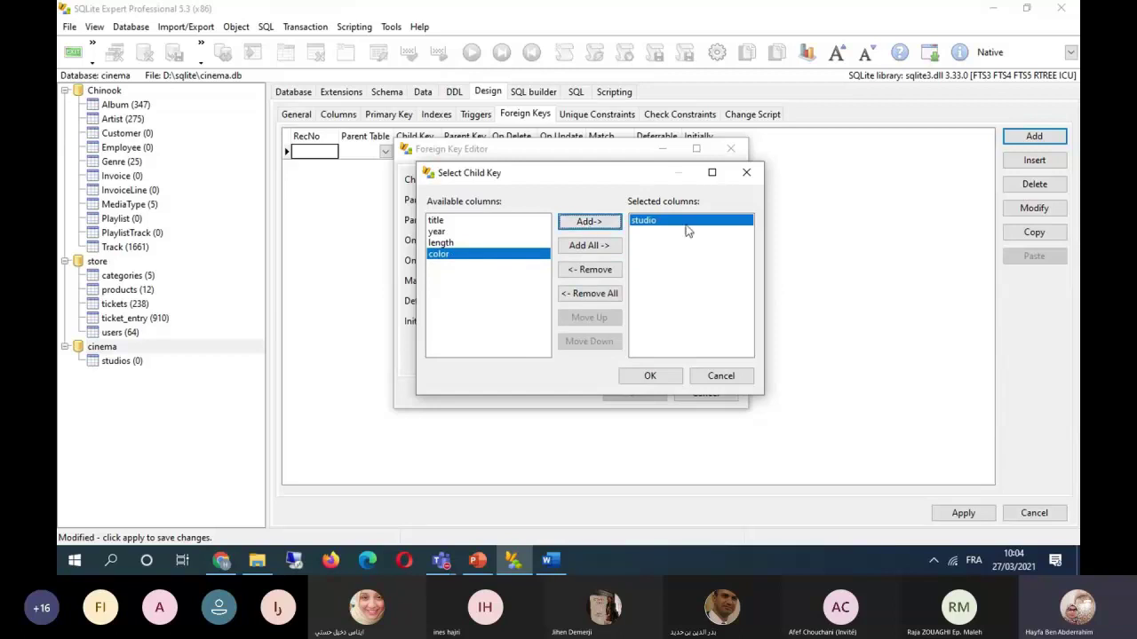
click(649, 375)
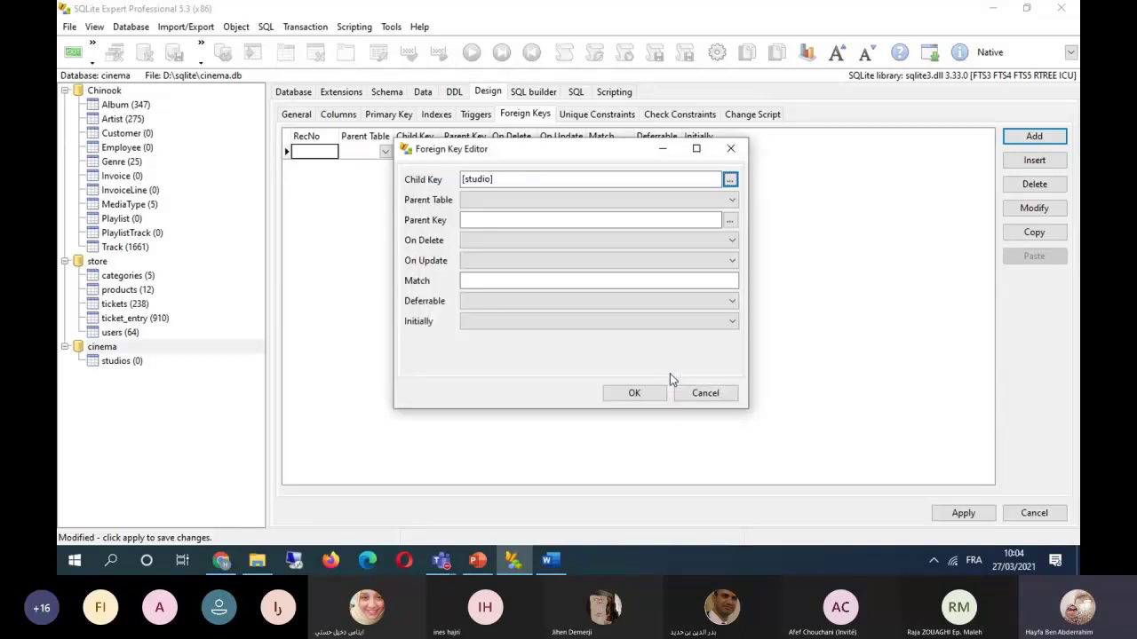
Set the foreign key's parent table to studios and parent key to name, then save the movies table.
click(732, 200)
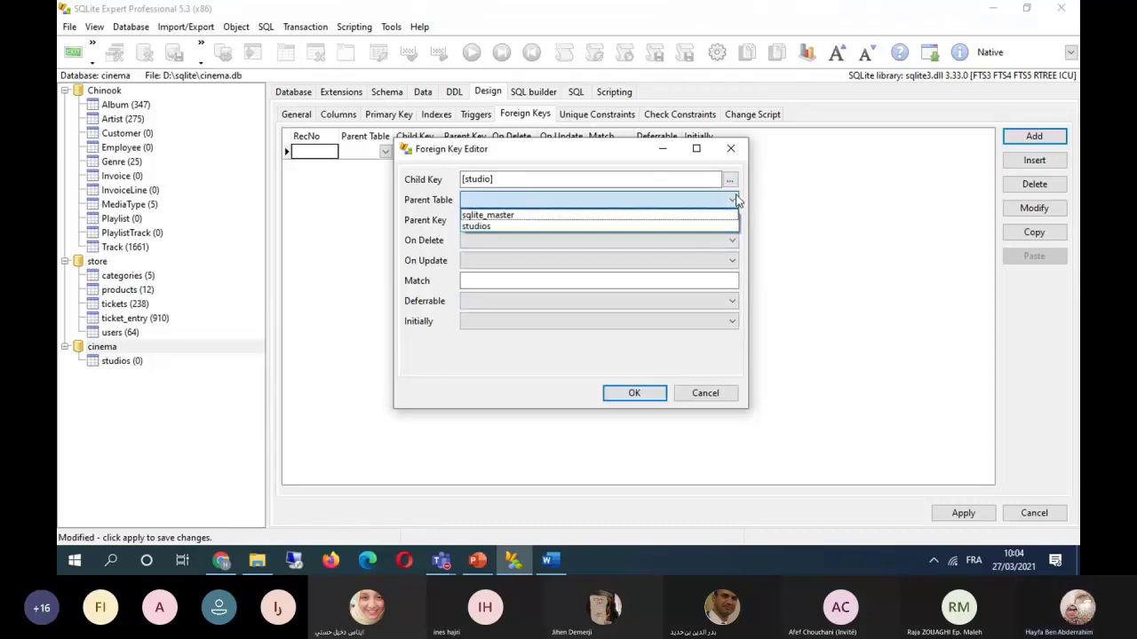
click(622, 226)
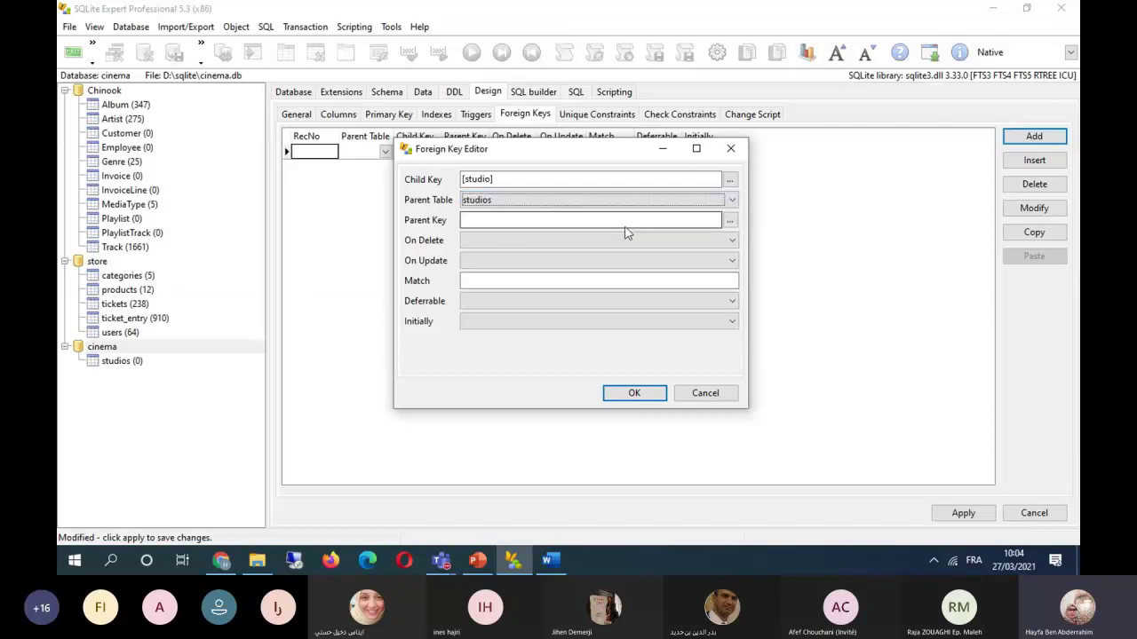
click(612, 221)
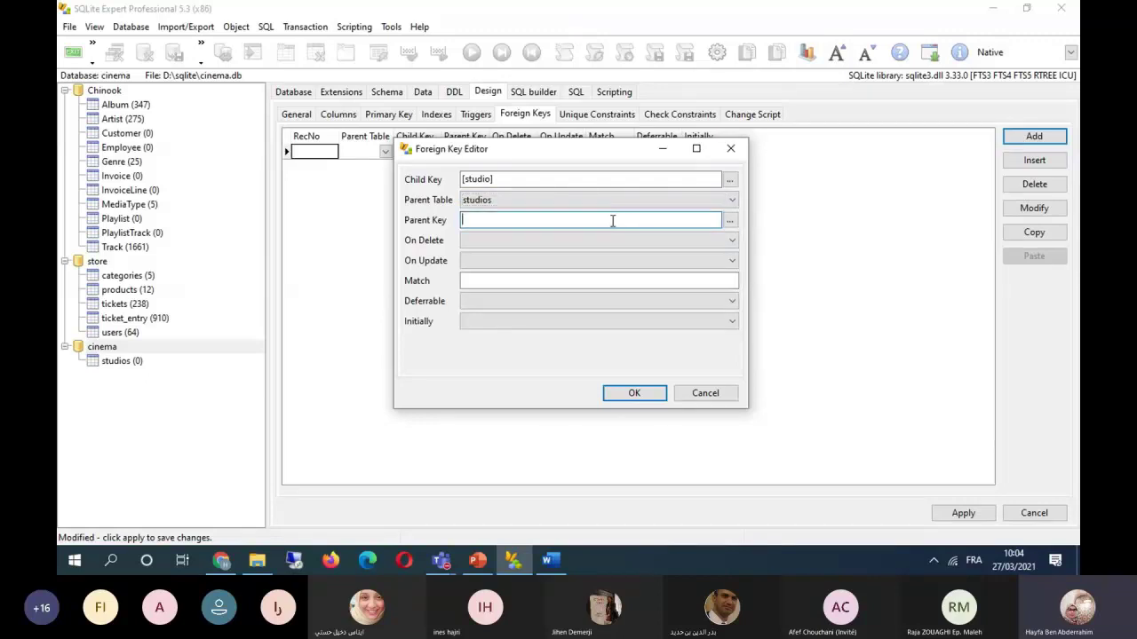
click(729, 220)
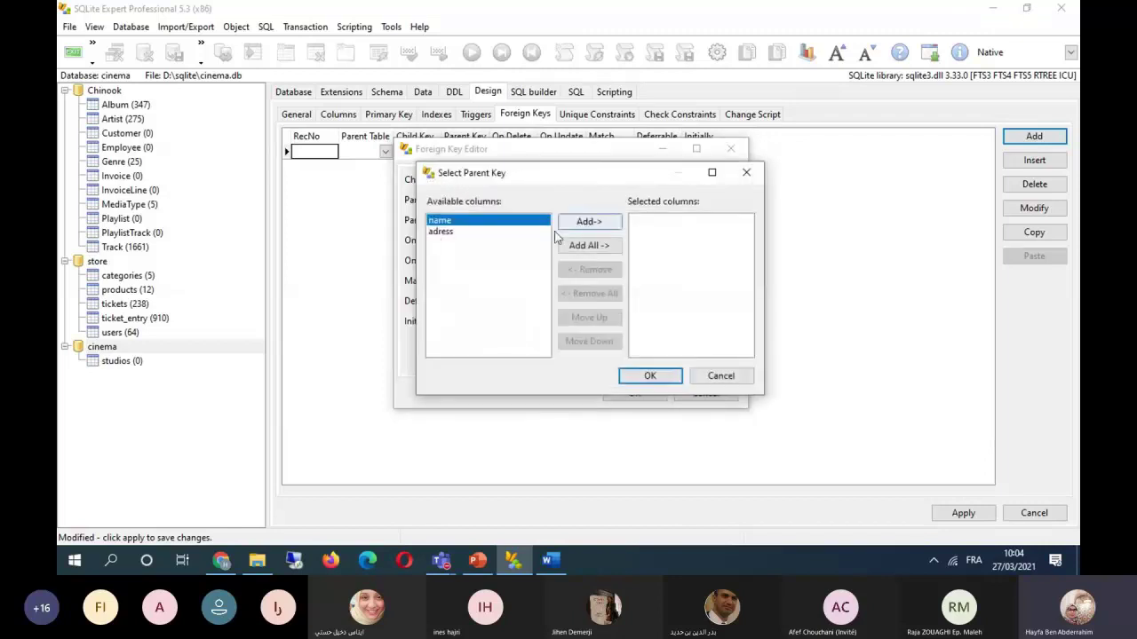
click(589, 221)
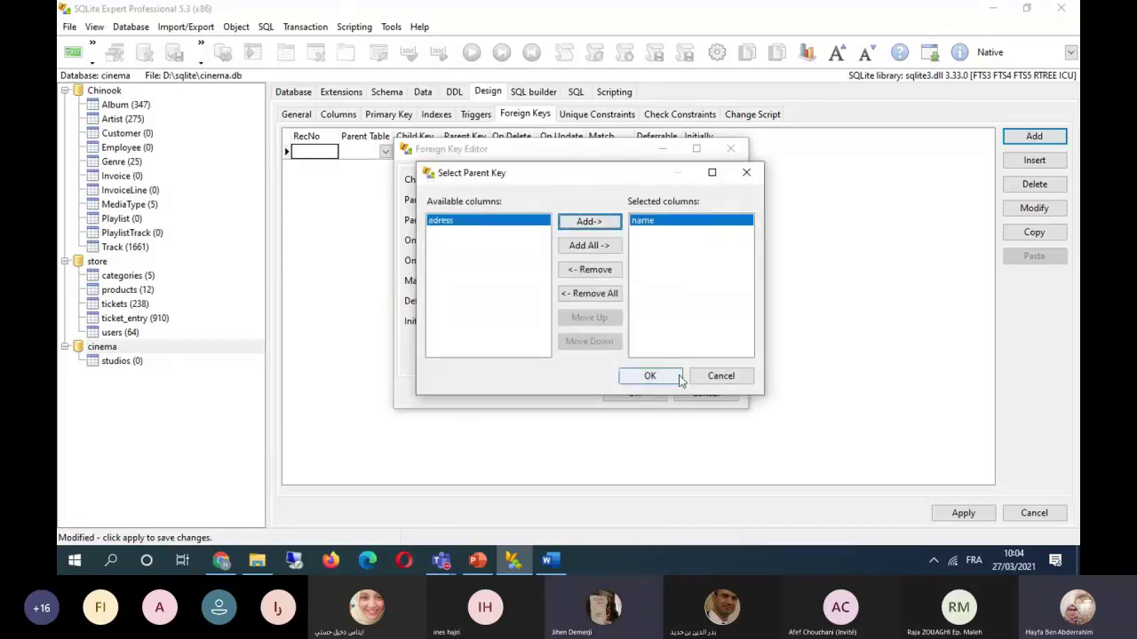
click(681, 381)
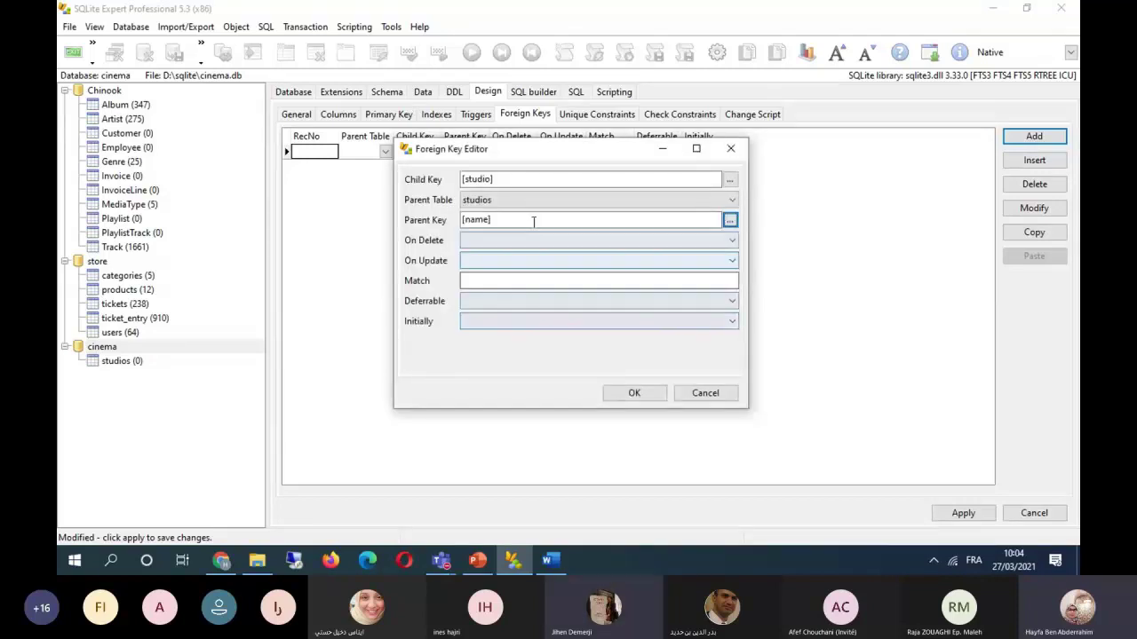
click(491, 179)
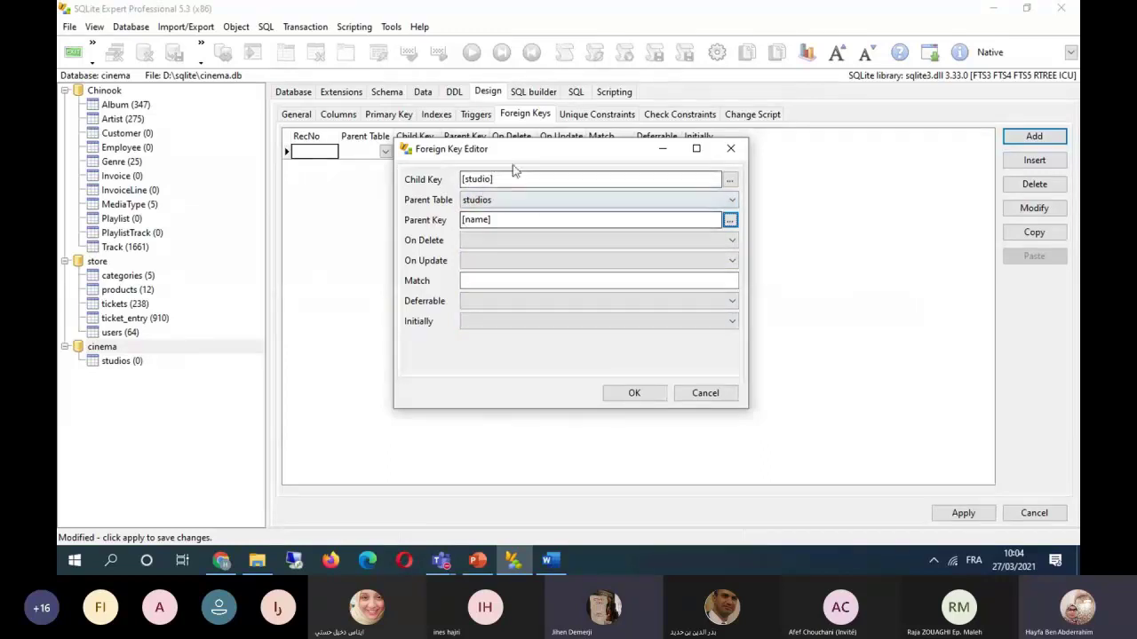
click(649, 399)
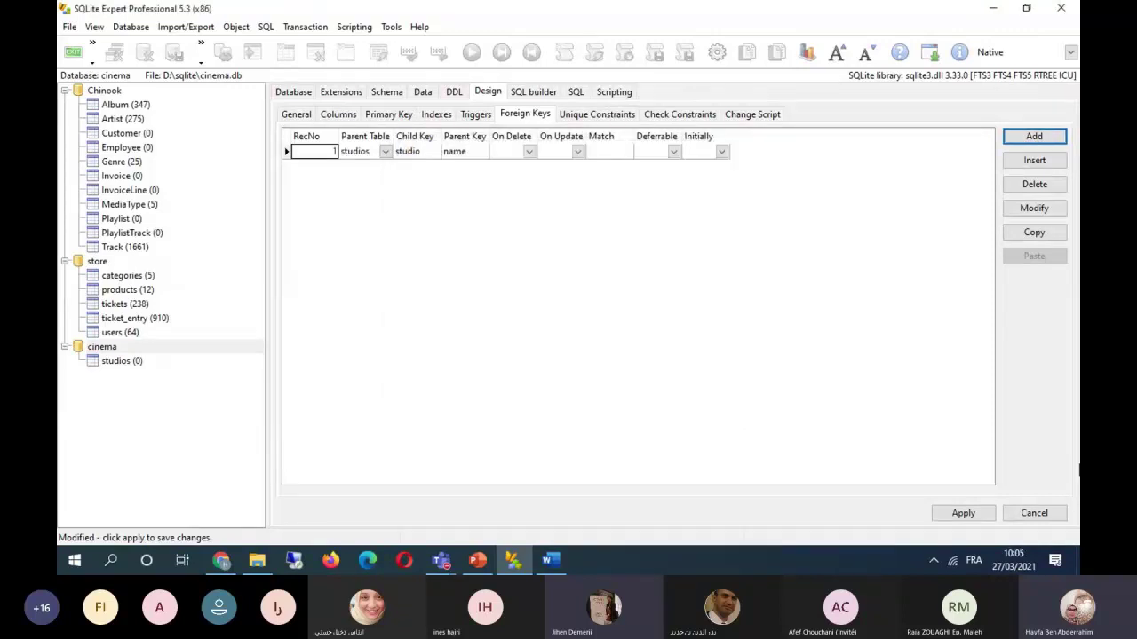
click(963, 513)
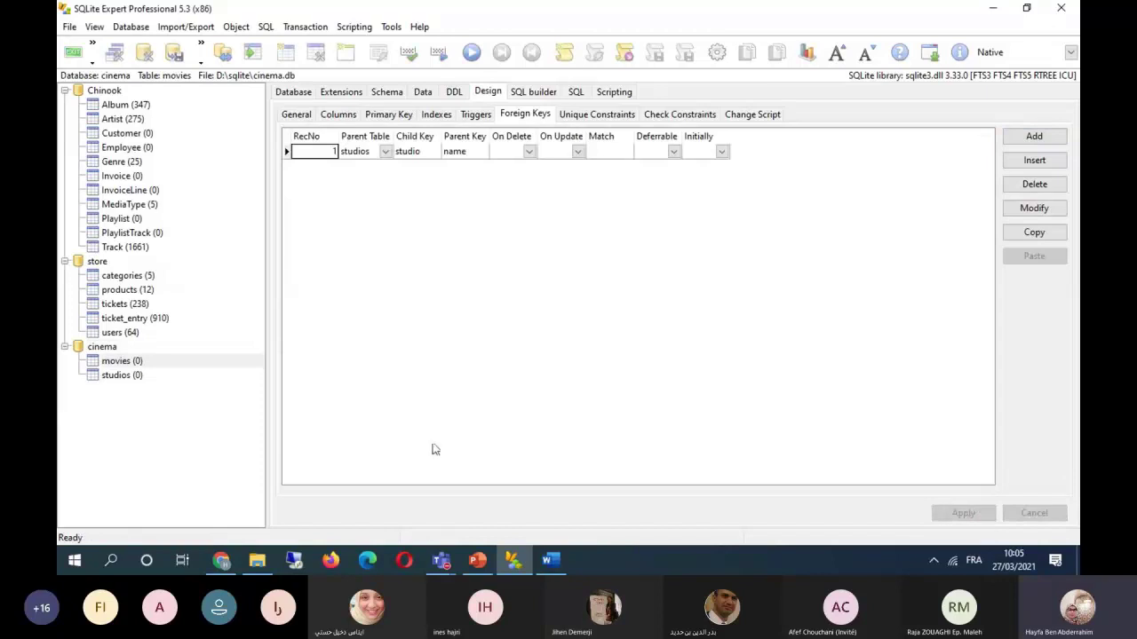
Review the table definition SQL of studios and movies, and view the movies table's data.
click(129, 361)
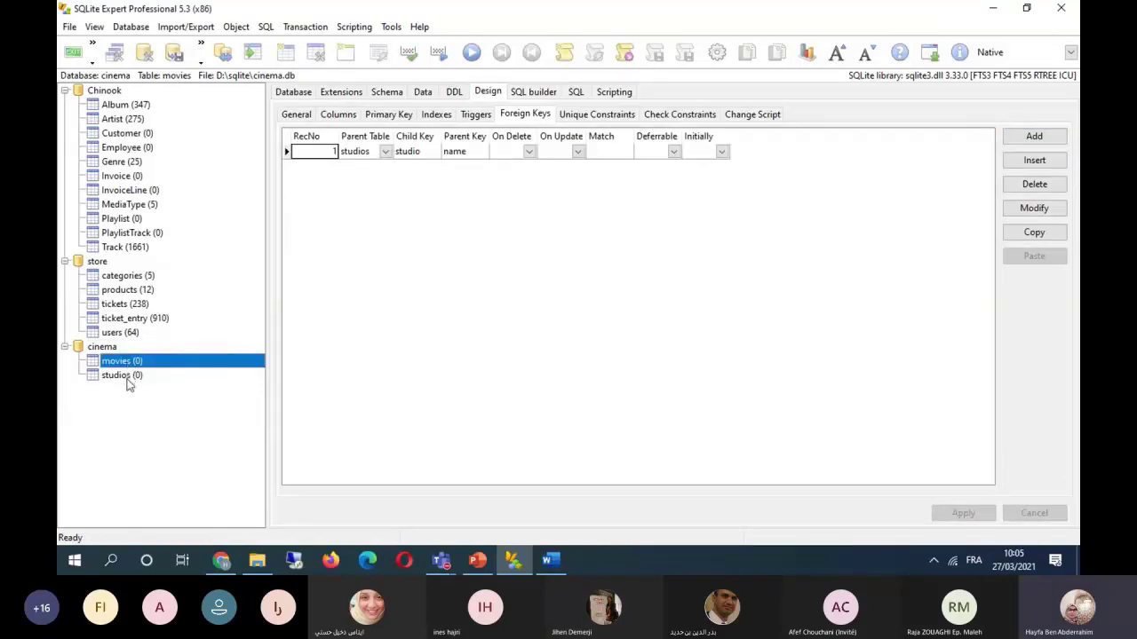
click(129, 380)
click(458, 93)
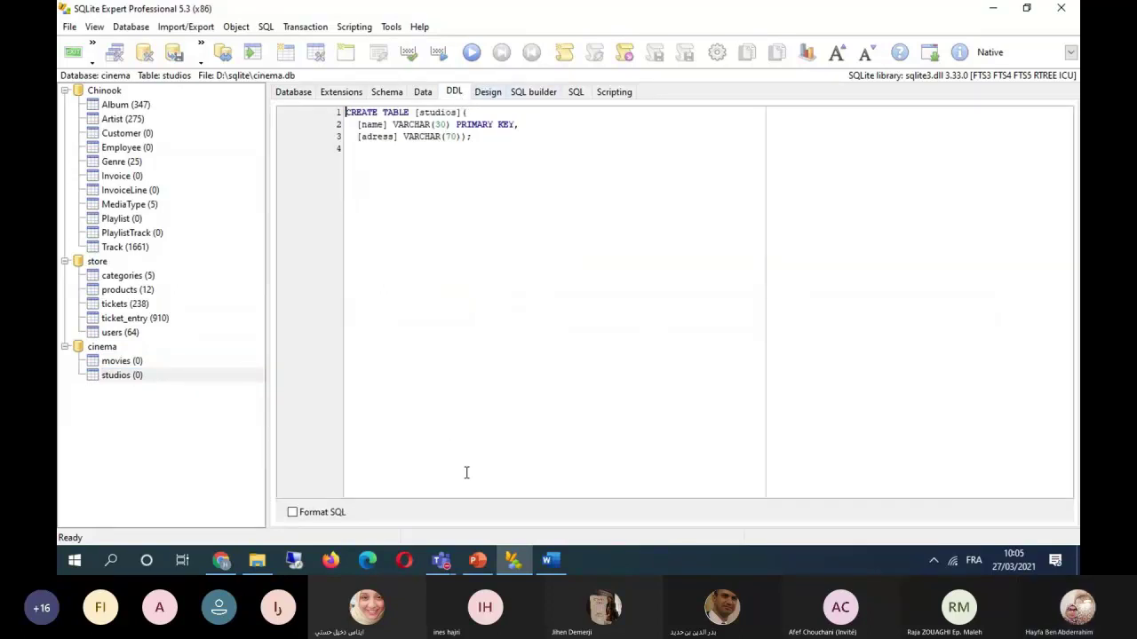
click(133, 363)
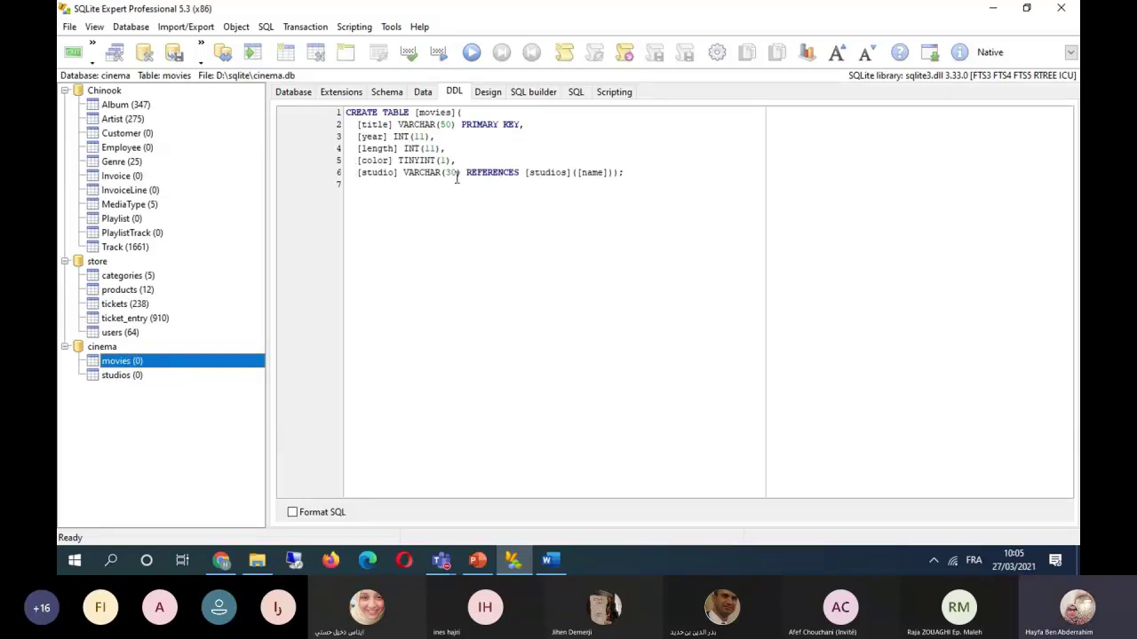
click(424, 93)
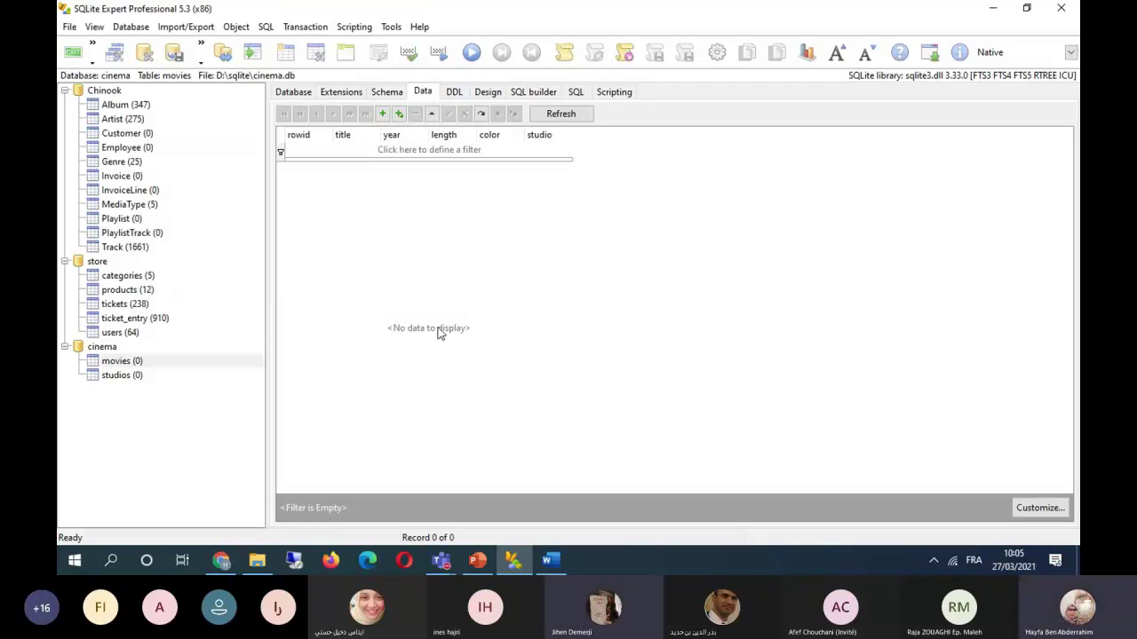
Create a new table named starin in the cinema database.
right_click(126, 364)
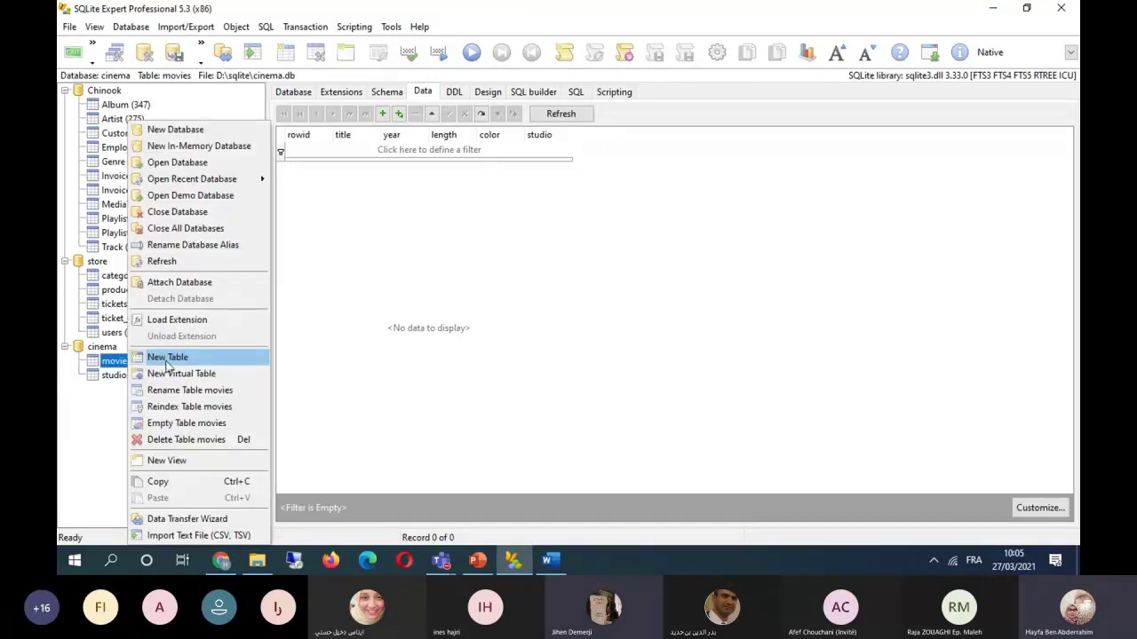
click(169, 360)
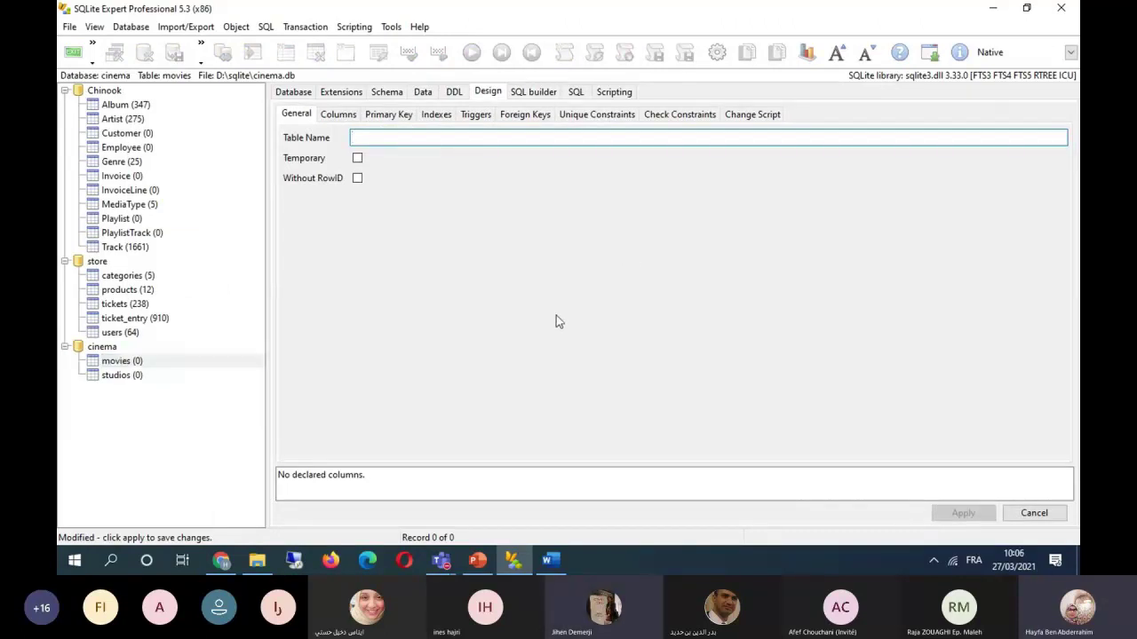
text(starin)
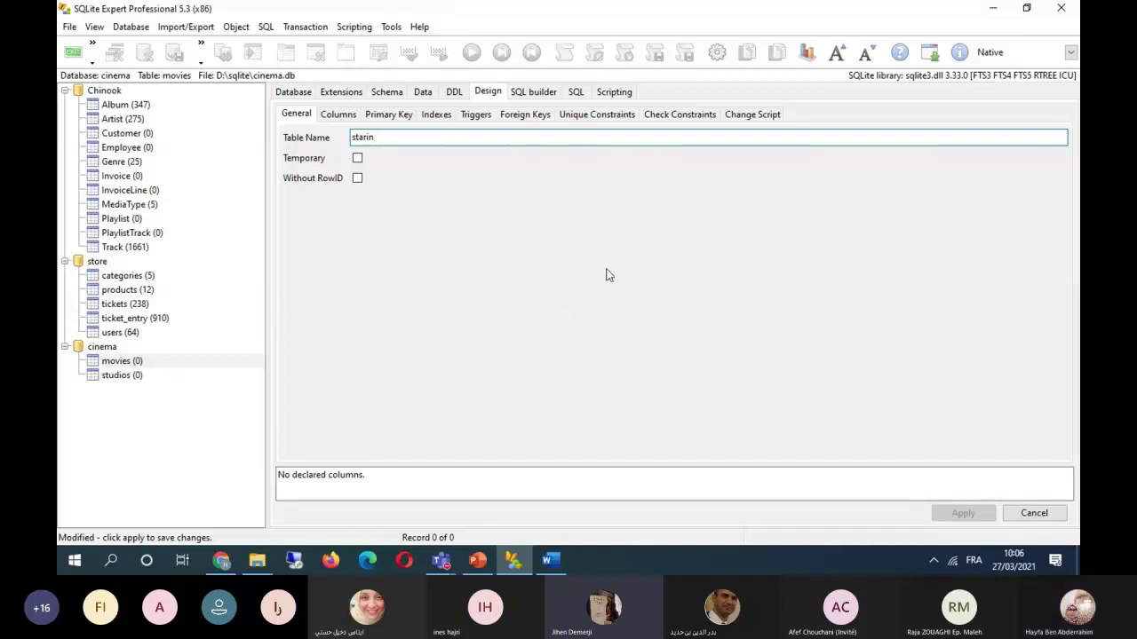
Add a movie column of type VARCHAR with size 50 to the starin table.
click(339, 114)
click(1033, 136)
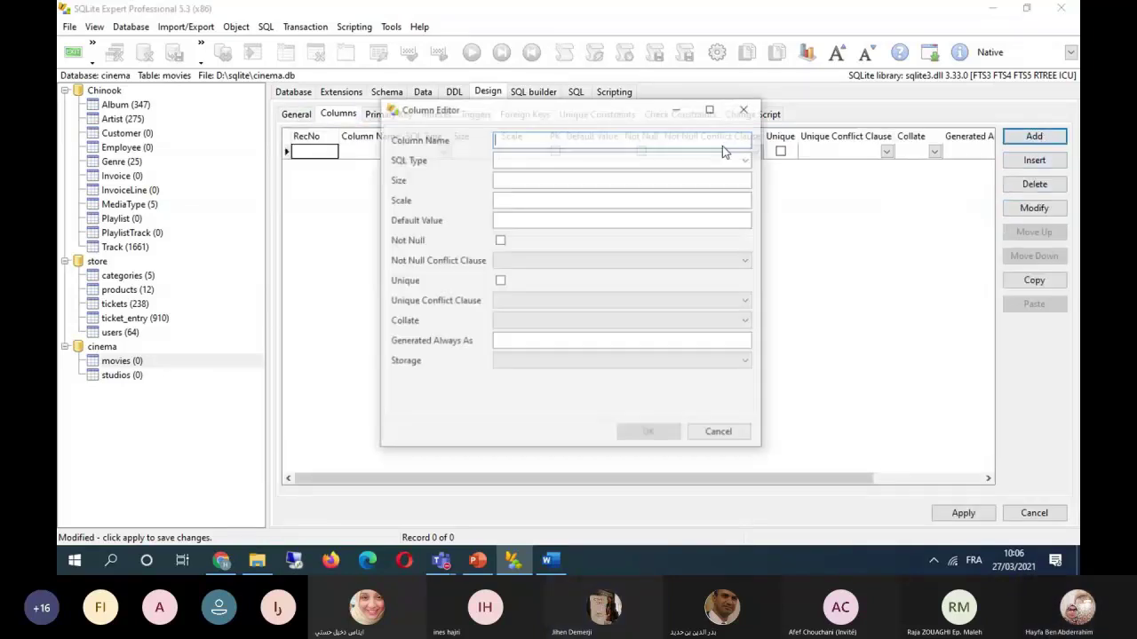
text(mov)
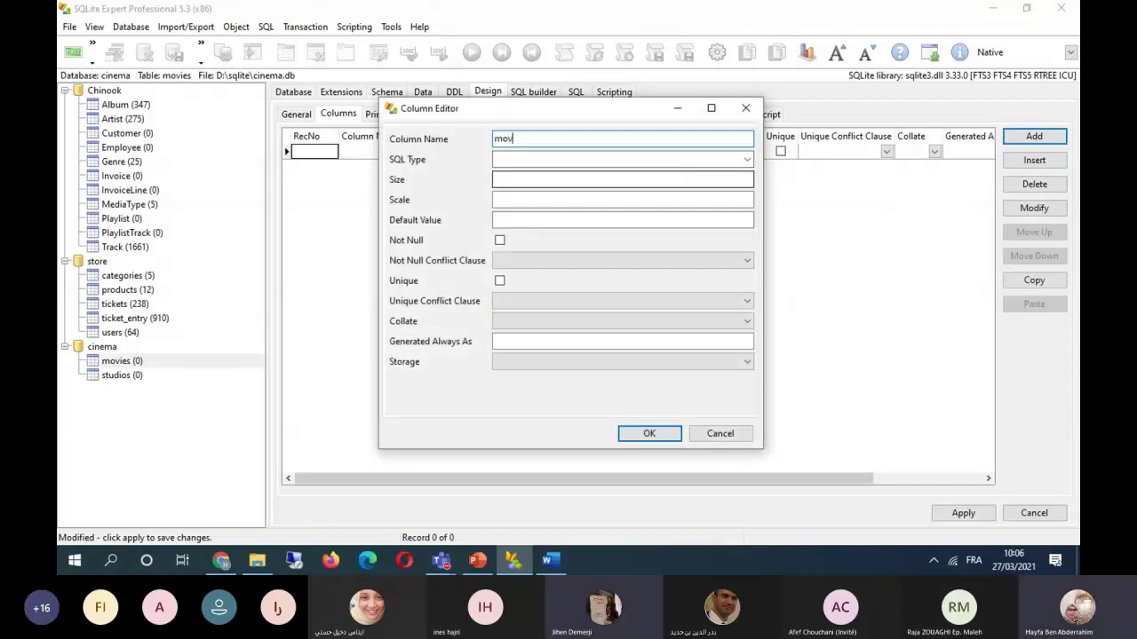
text(ies)
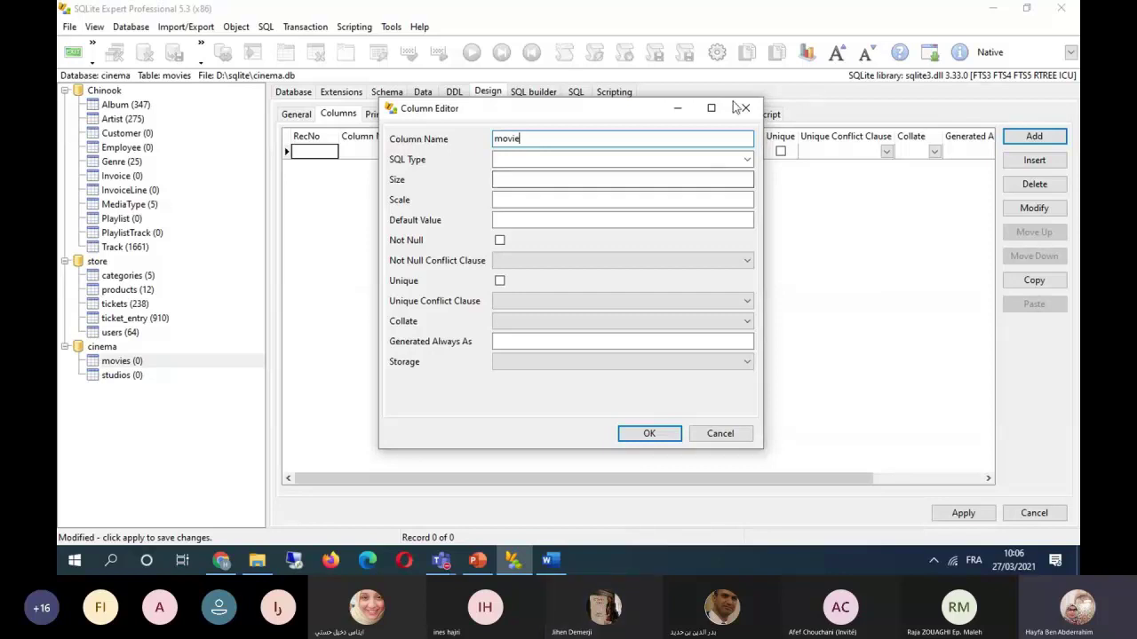
key(BackSpace)
click(747, 160)
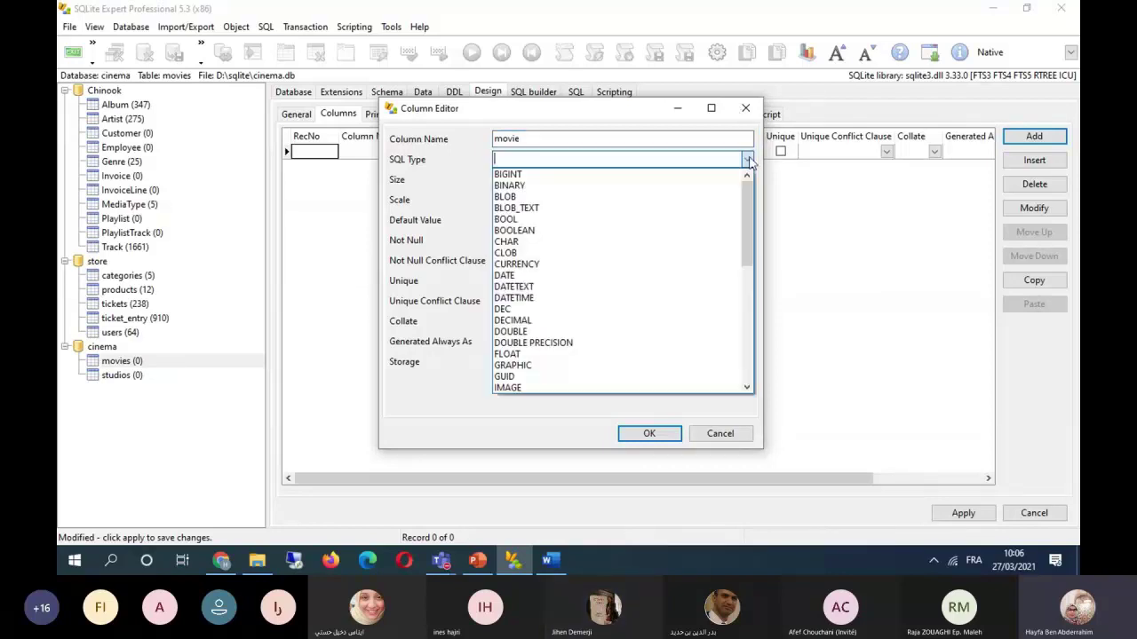
scroll(648, 364, down, 8)
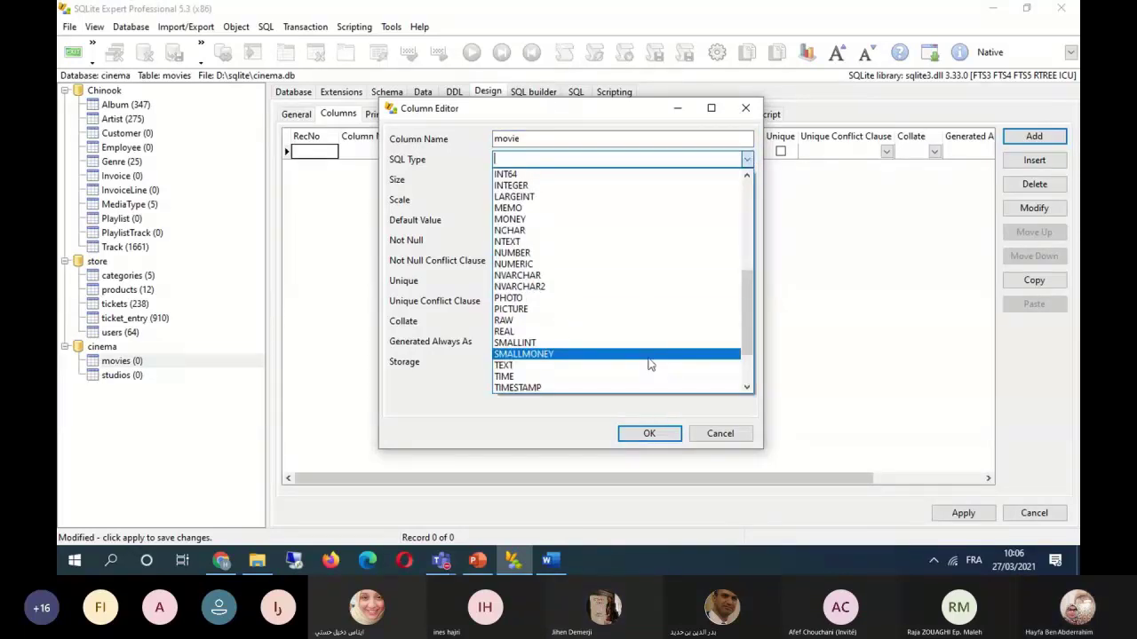
click(648, 360)
click(567, 179)
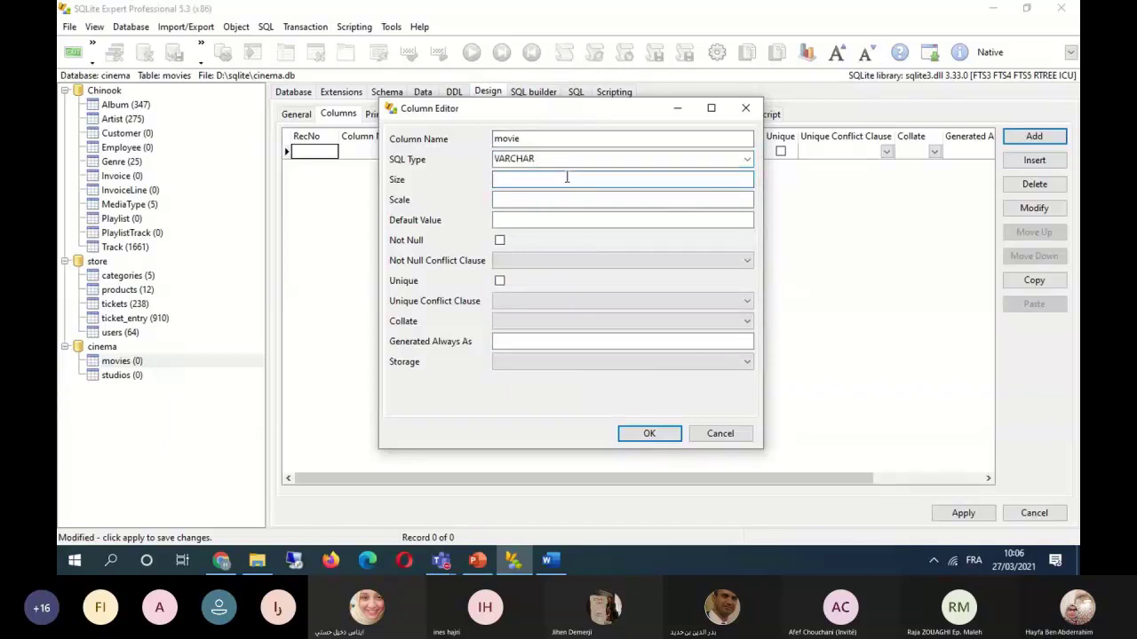
text(50)
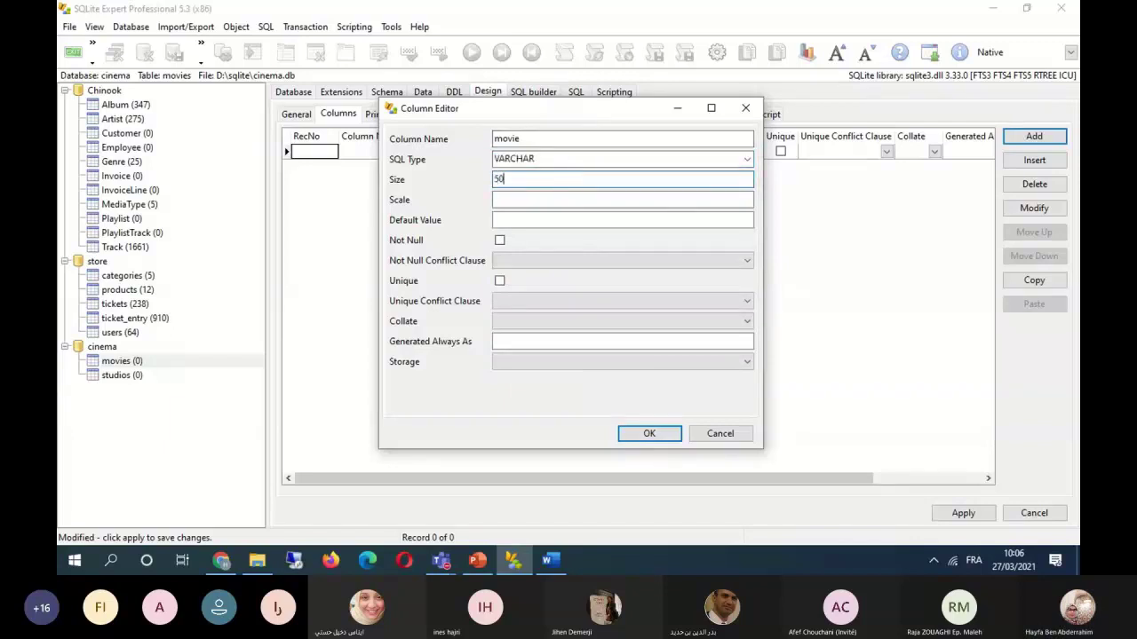
click(650, 434)
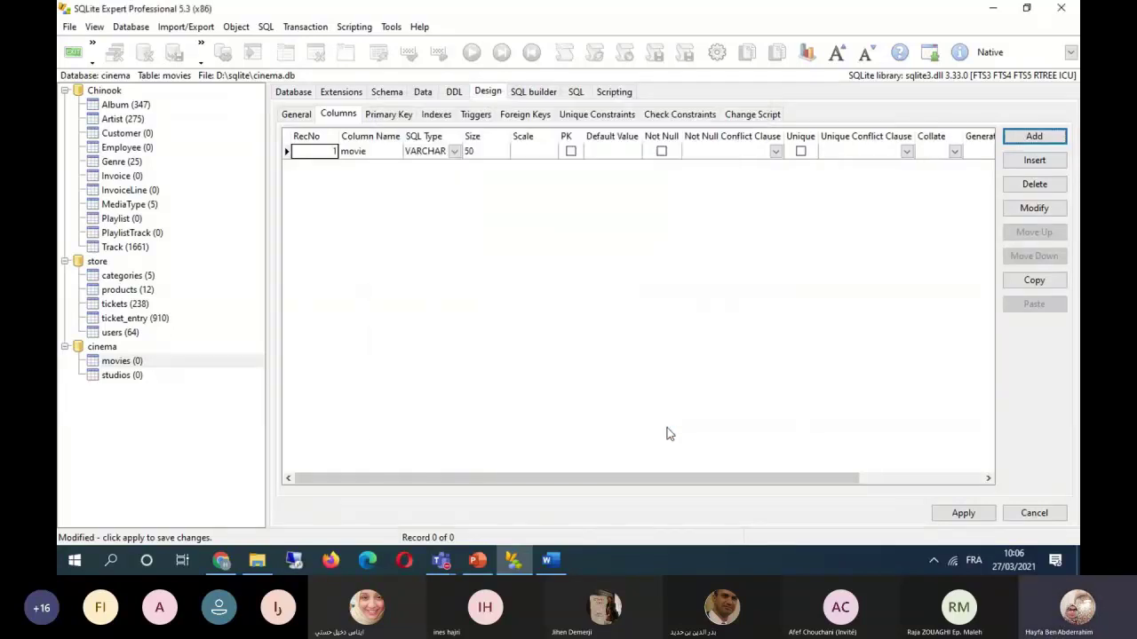
Add a star column of type VARCHAR with size 50 to the starin table.
click(1048, 136)
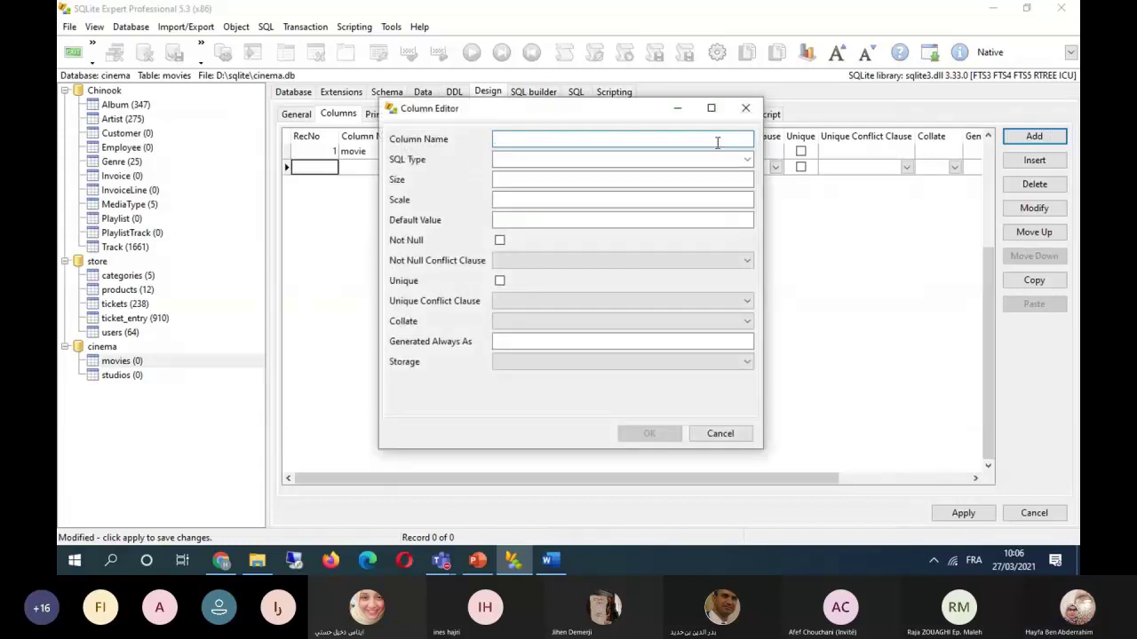
text(star)
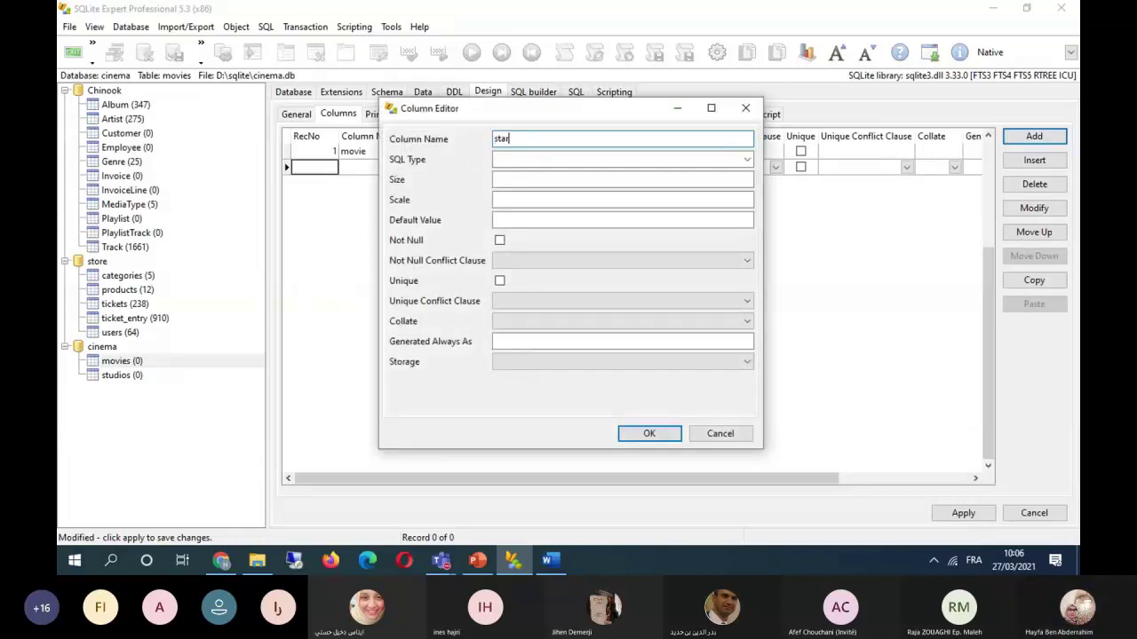
click(748, 159)
scroll(595, 324, down, 4)
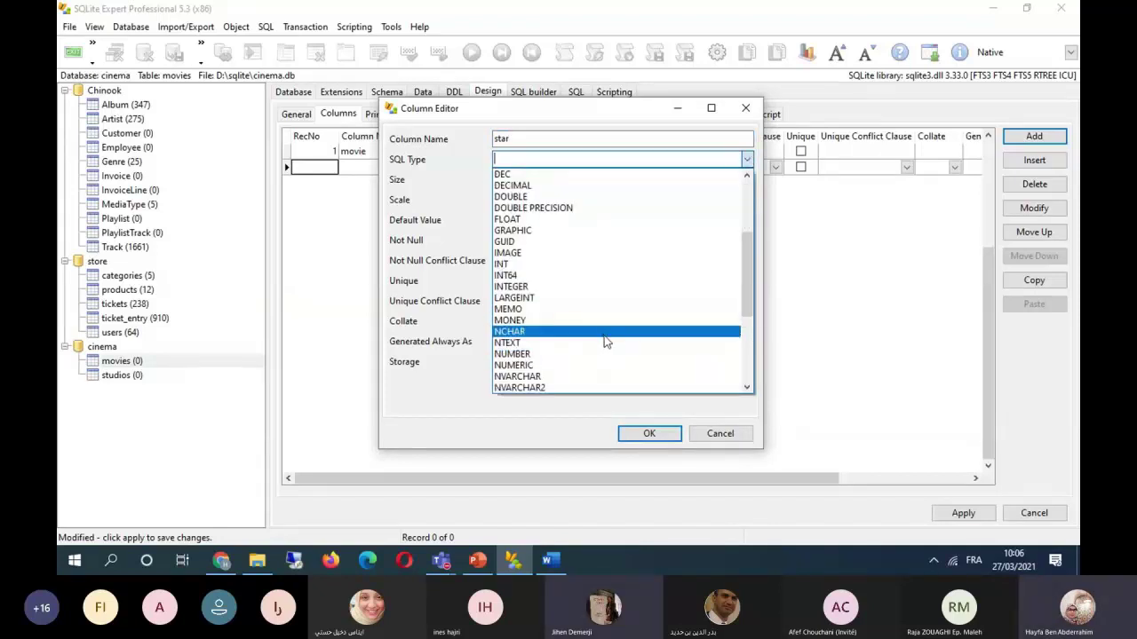
scroll(604, 342, down, 4)
click(606, 370)
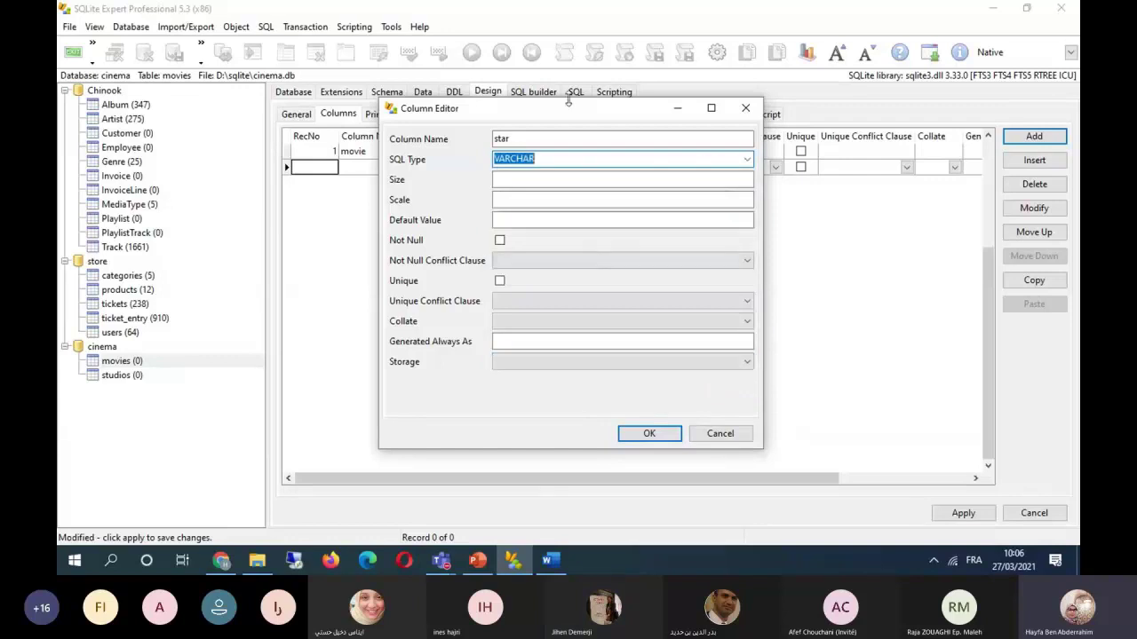
click(574, 177)
text(50)
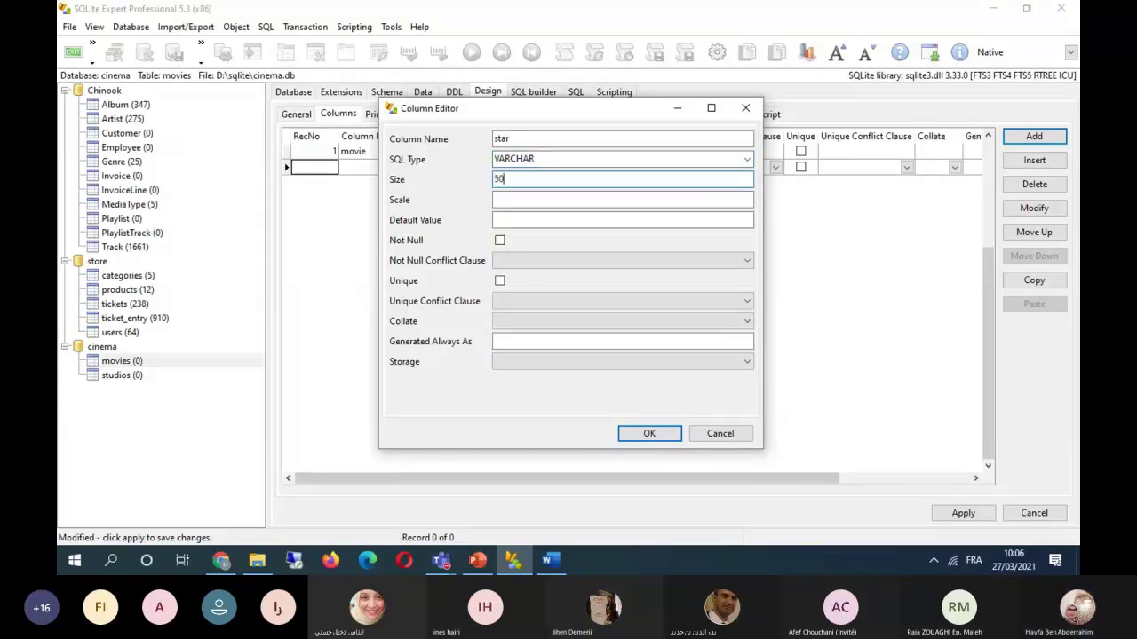
click(662, 433)
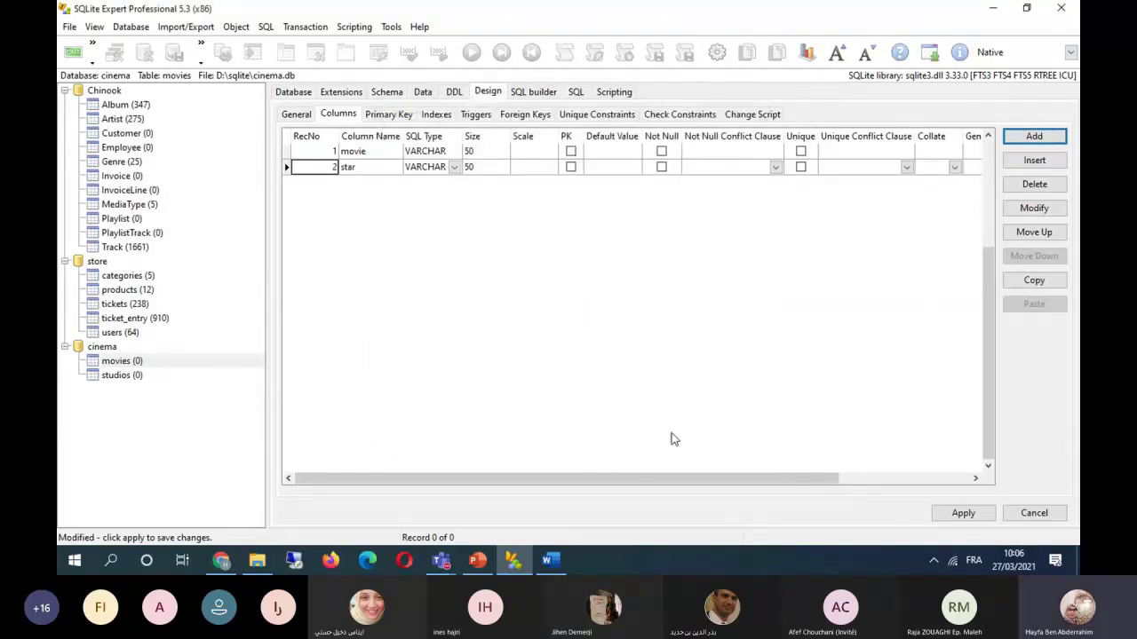
click(450, 284)
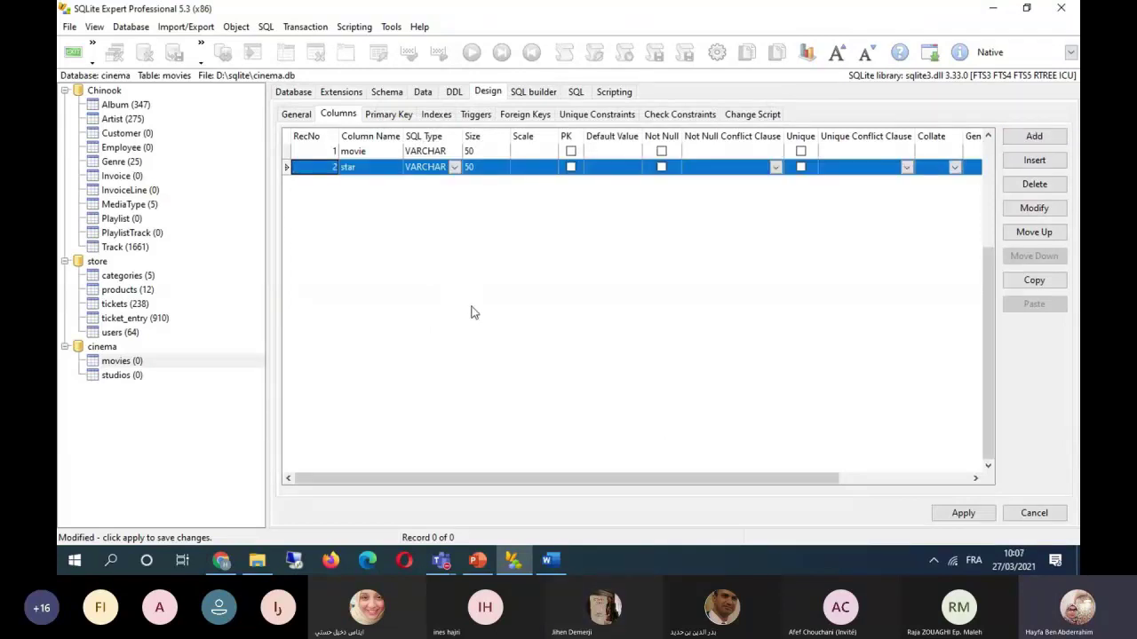
Define a composite primary key for the starin table from the movie and star columns.
click(400, 119)
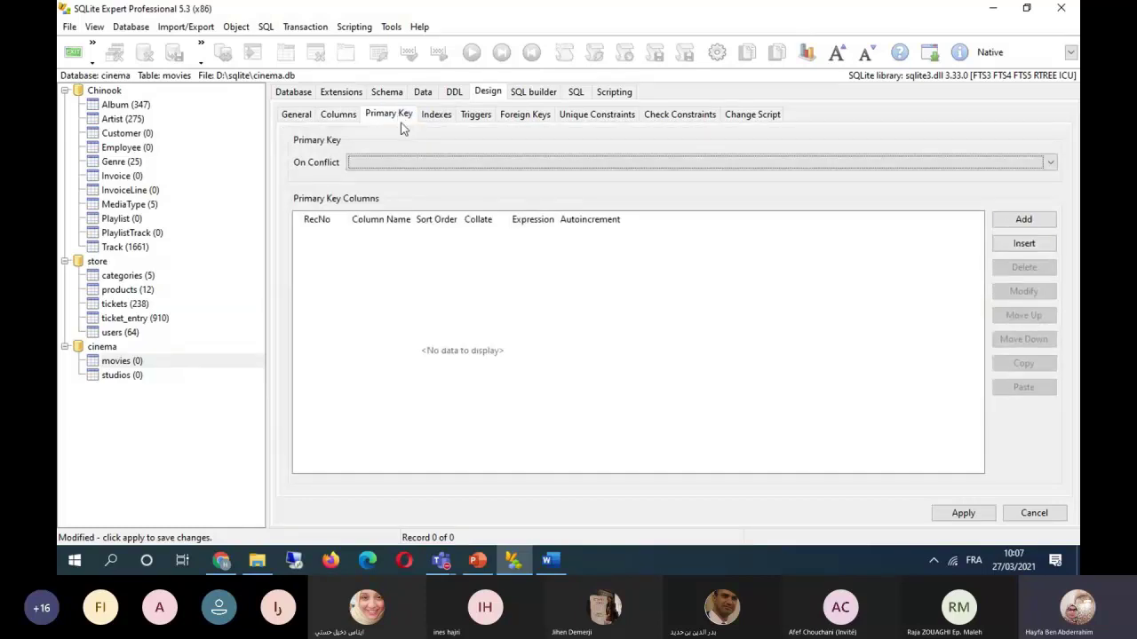
click(1024, 219)
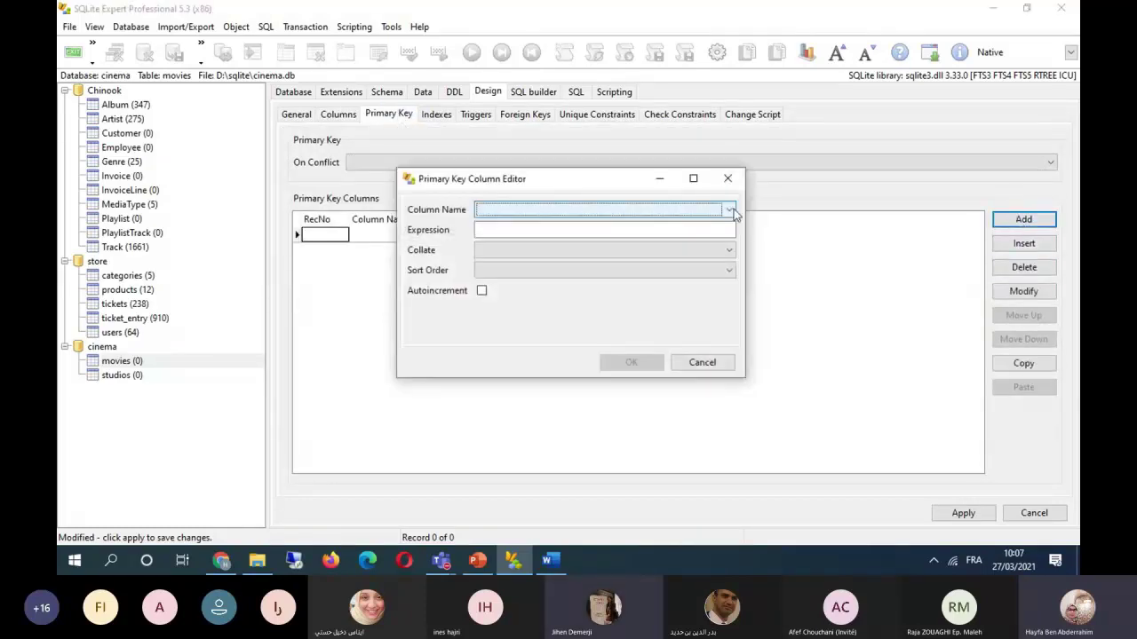
click(729, 211)
click(718, 225)
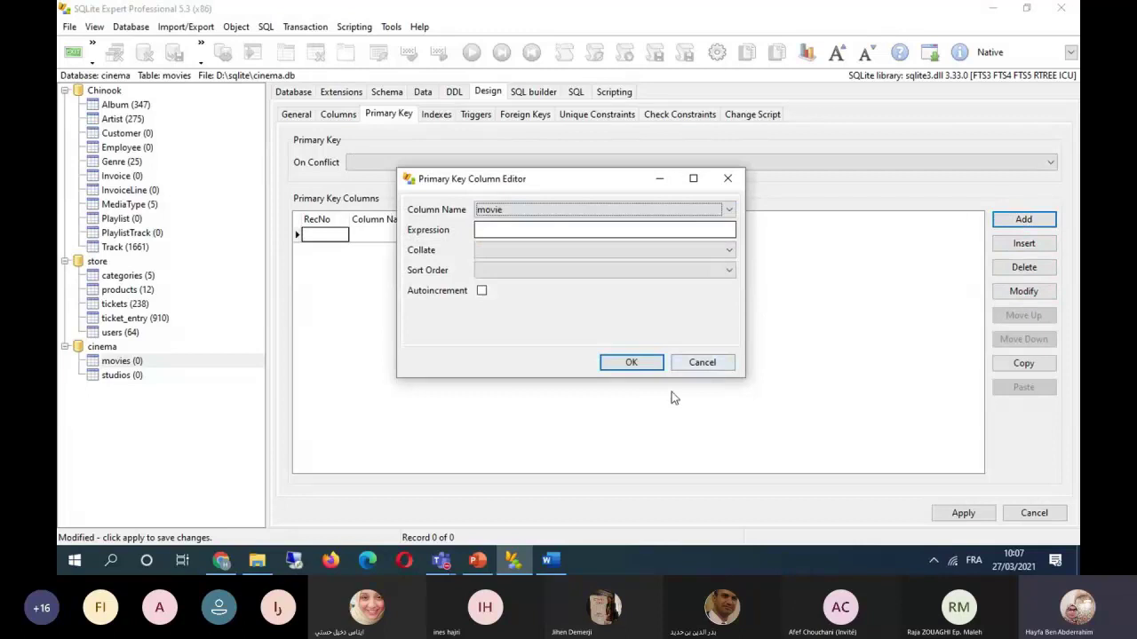
key(Return)
click(1021, 220)
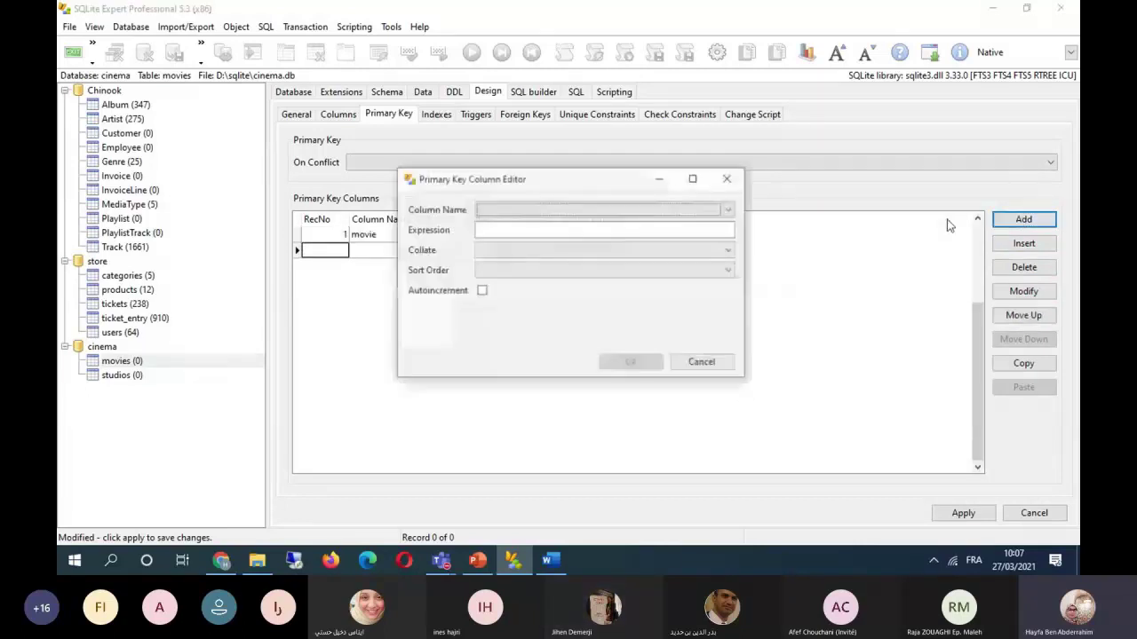
click(728, 211)
click(722, 236)
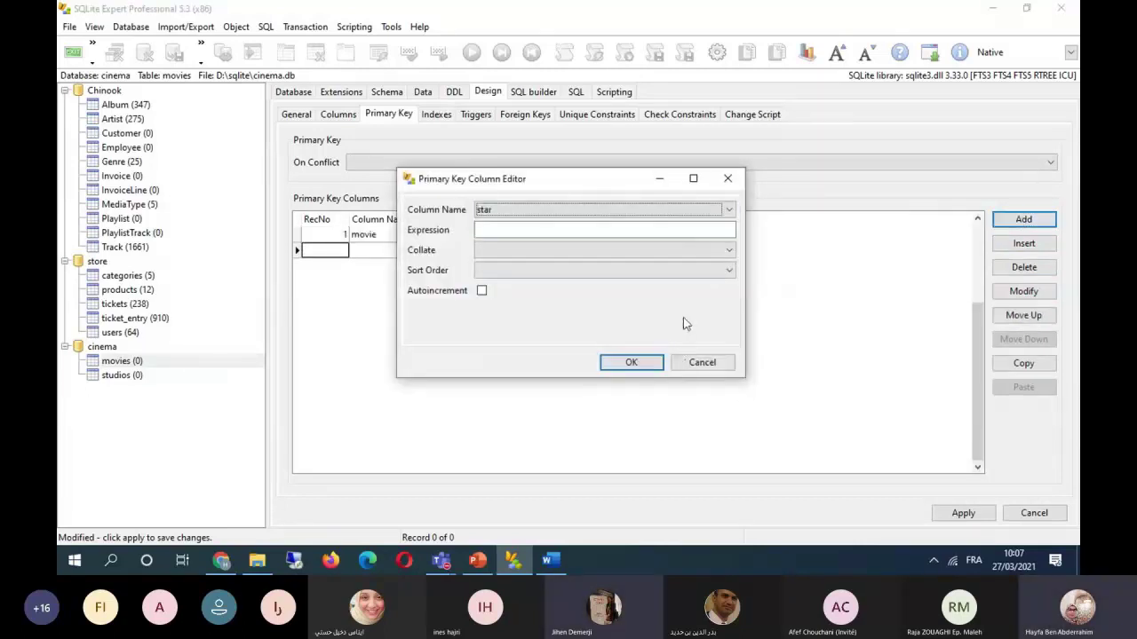
click(647, 363)
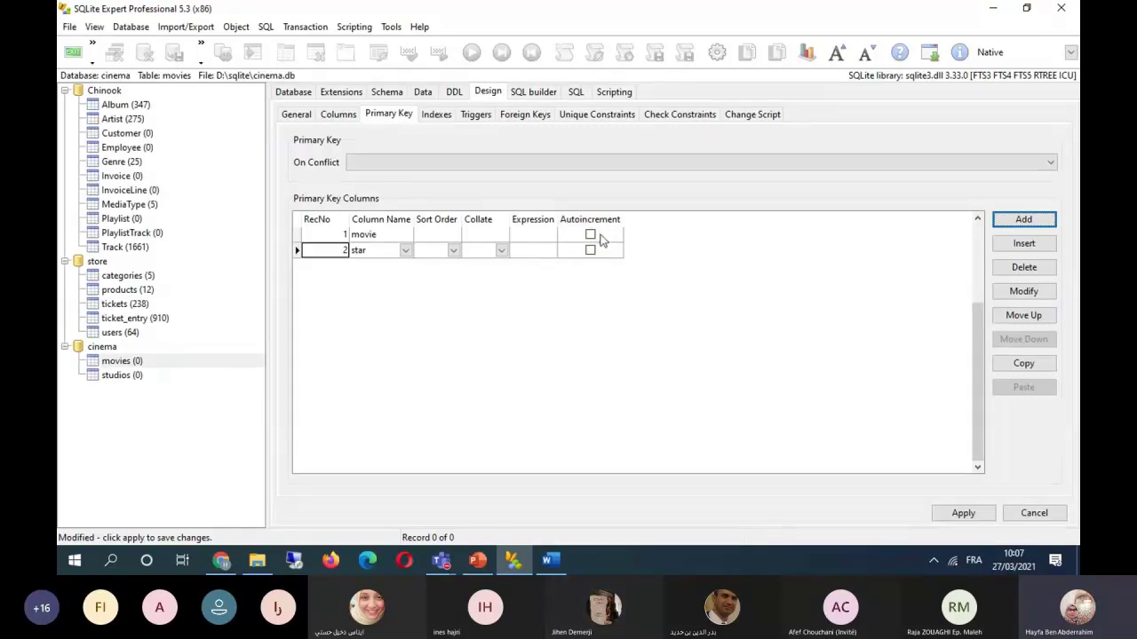
Check the starin table's foreign keys and save the new table.
click(536, 117)
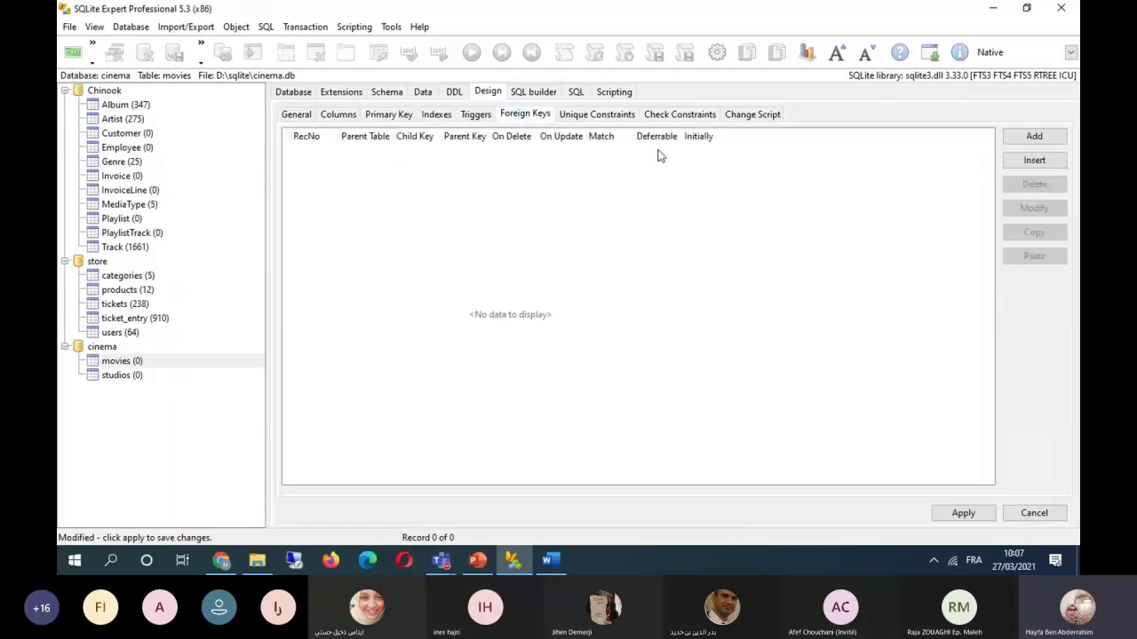
click(566, 144)
click(963, 513)
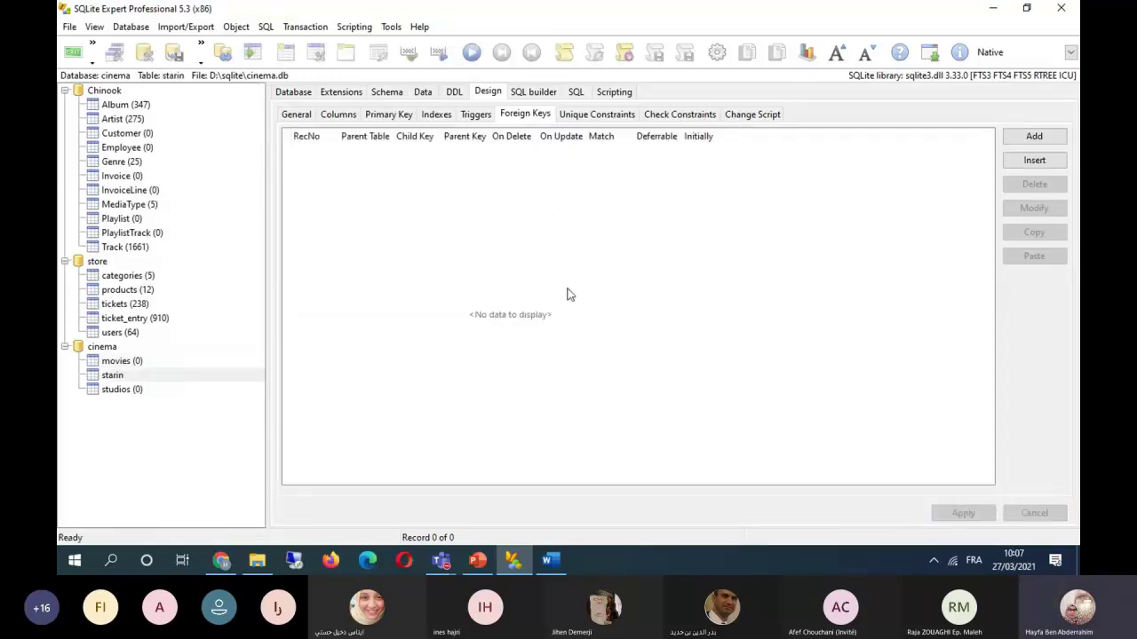
Create another new table in the cinema database and enter its table name.
right_click(99, 348)
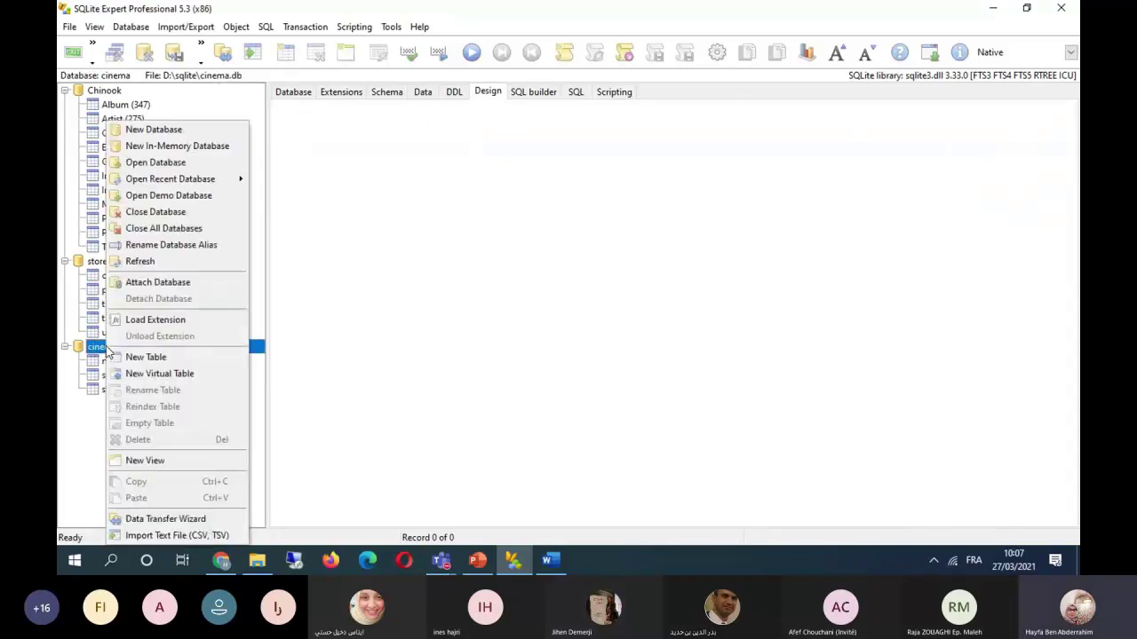
click(146, 357)
text(s)
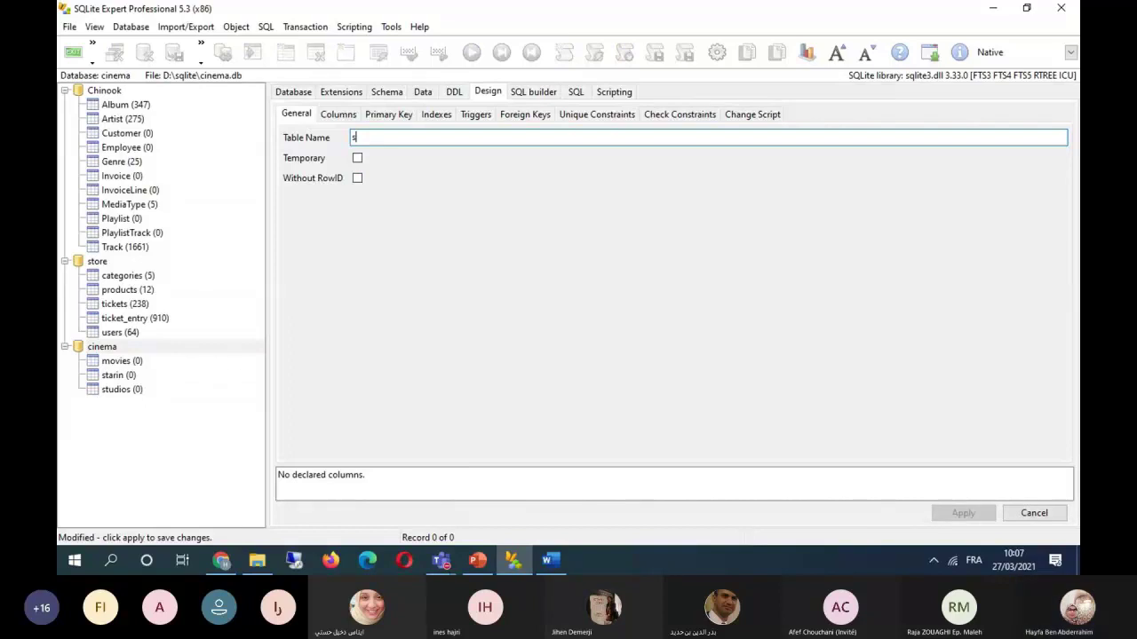
Add a name column of type VARCHAR with size 50 to the new table.
click(343, 115)
click(1053, 139)
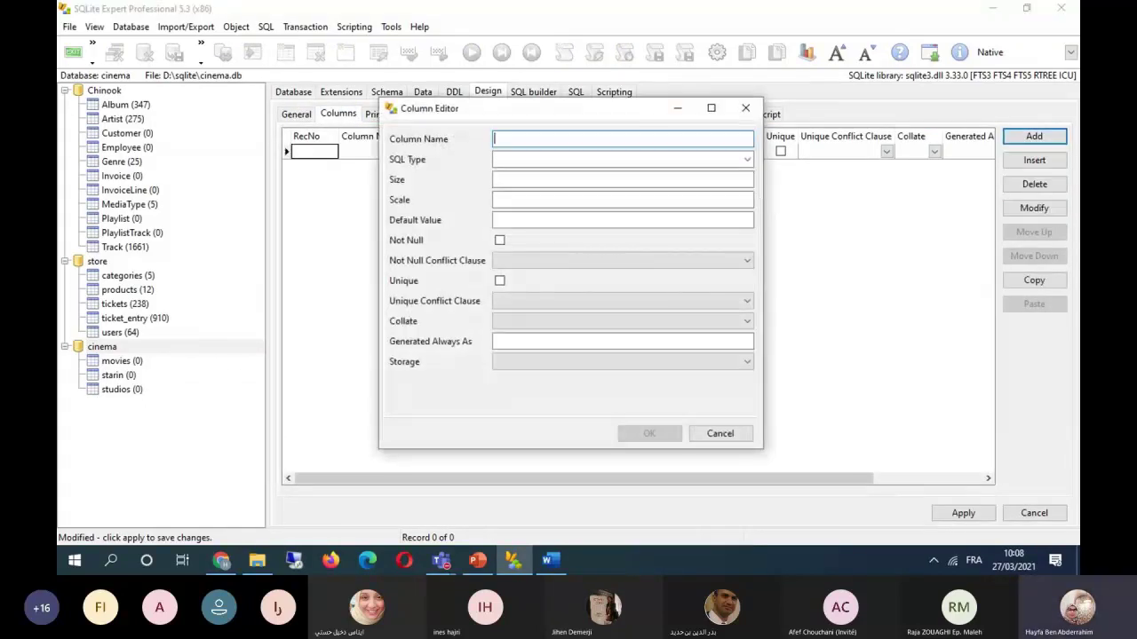
text(name)
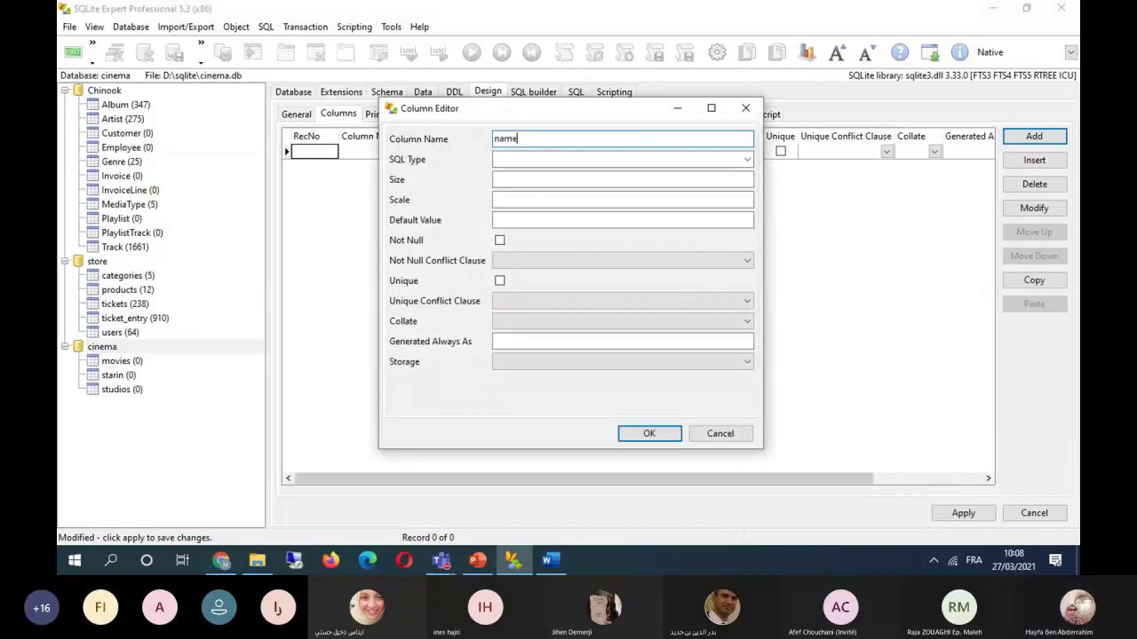
click(747, 160)
scroll(542, 391, down, 2)
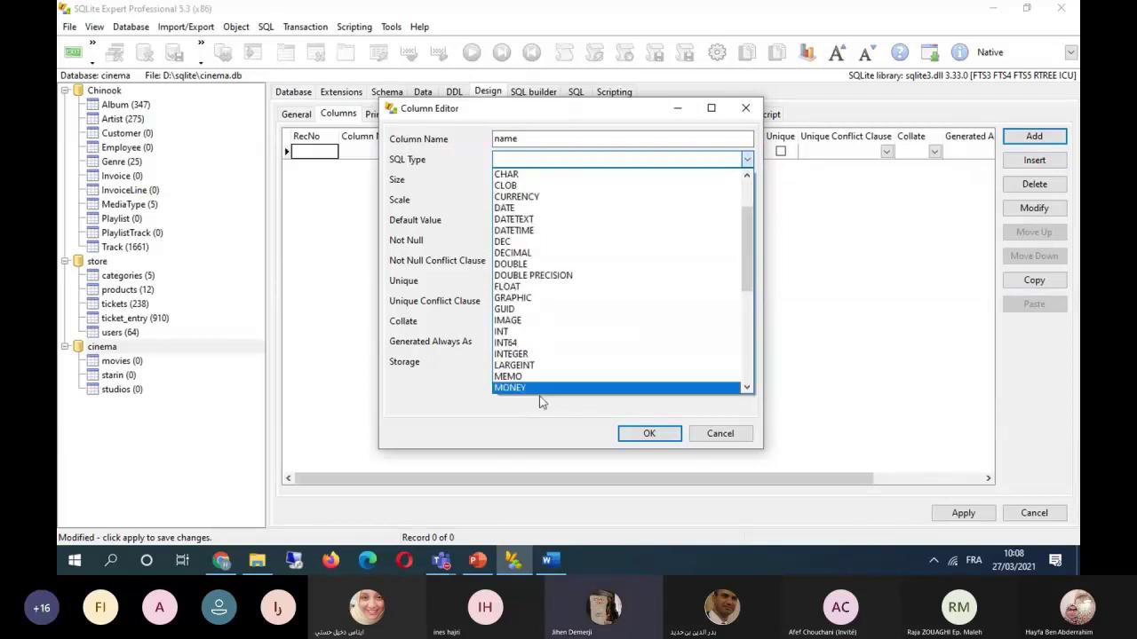
scroll(563, 338, down, 4)
scroll(563, 351, down, 2)
click(563, 360)
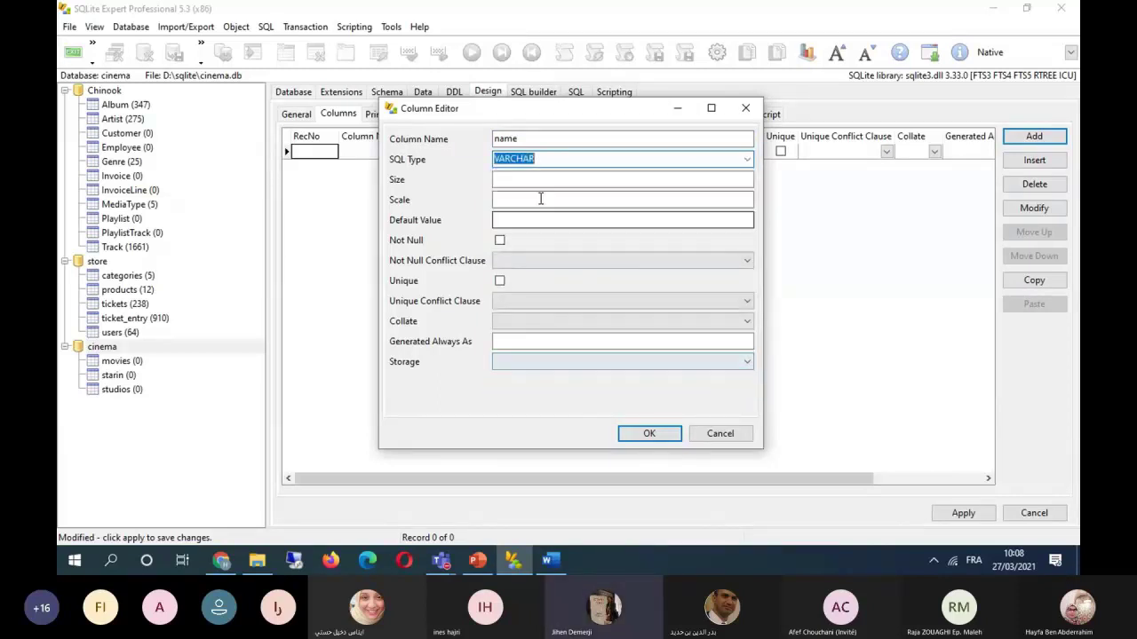
key(Tab)
text(50)
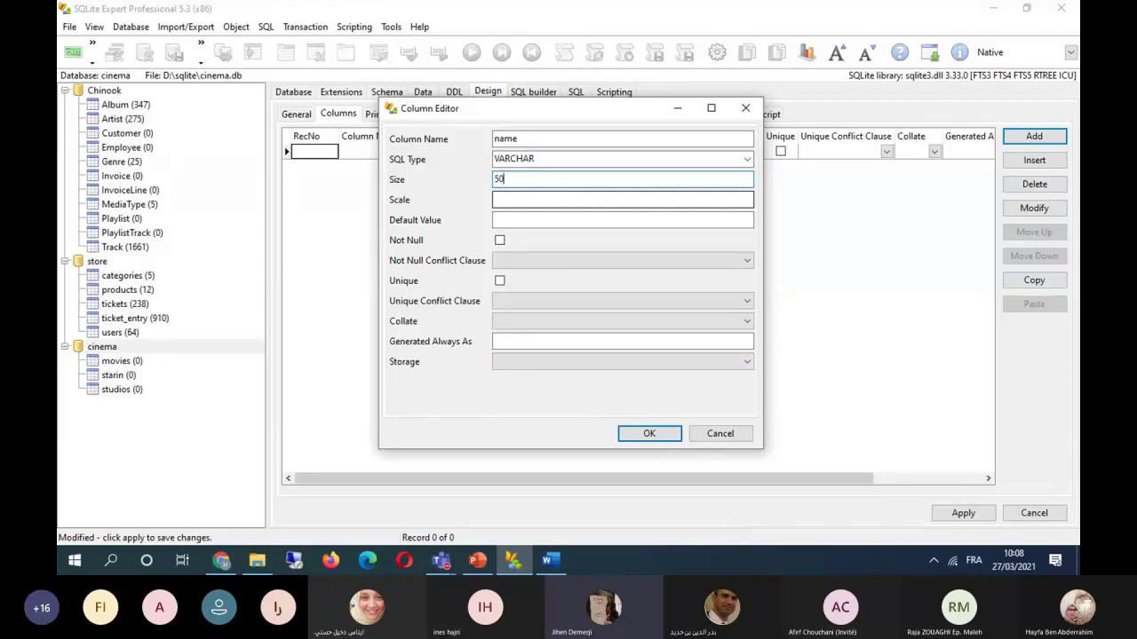
click(642, 433)
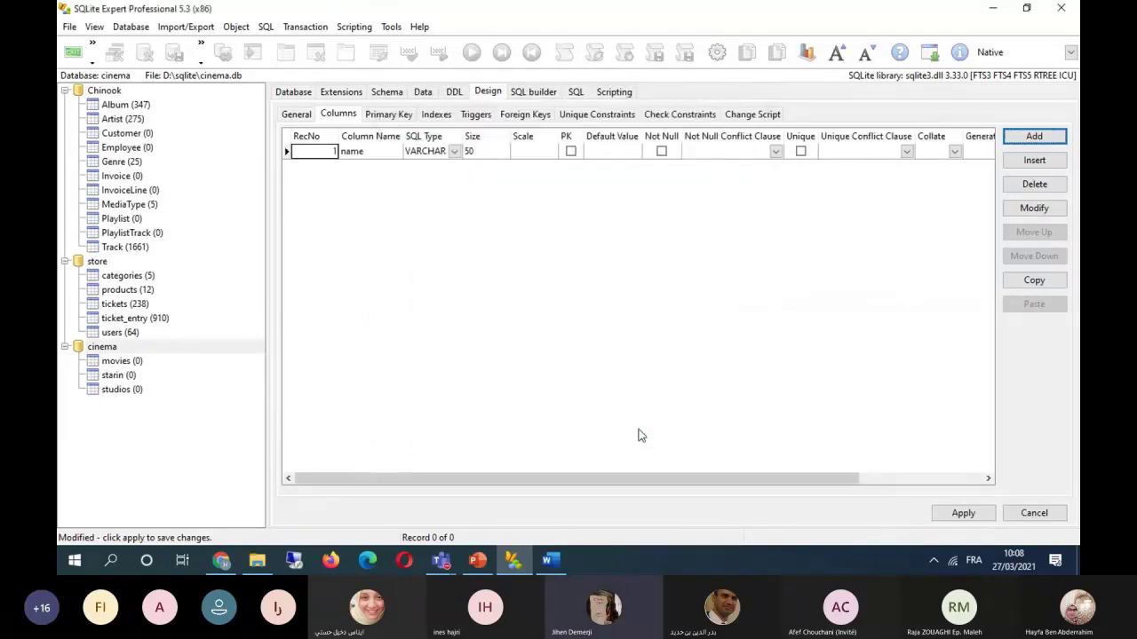
Add an adress column of type VARCHAR with size 70 to the new table.
click(1034, 136)
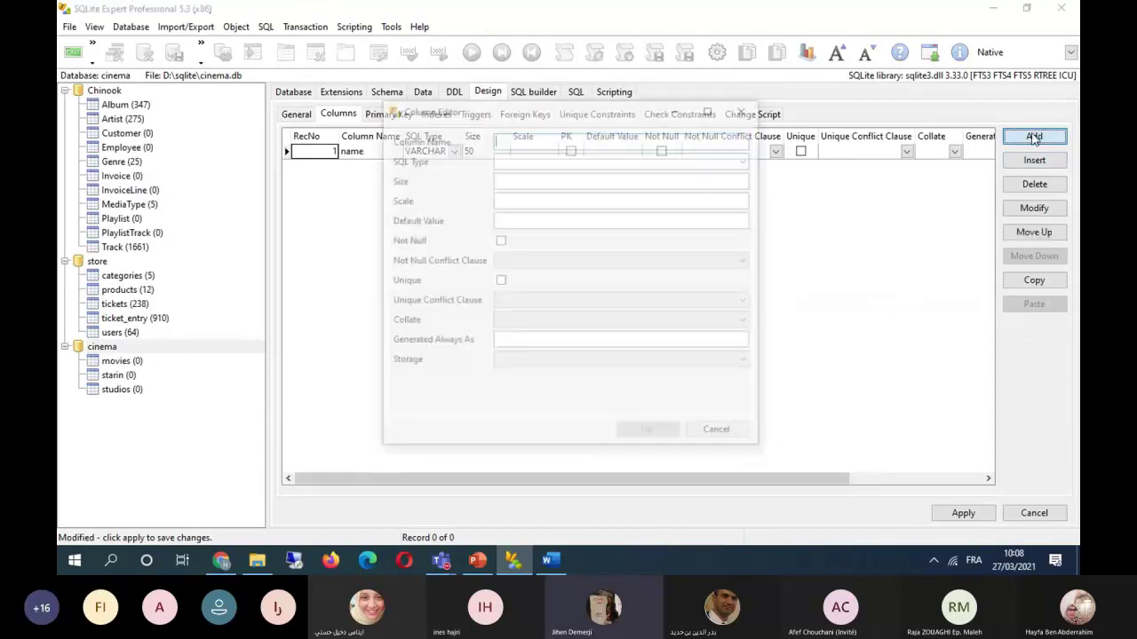
text(a)
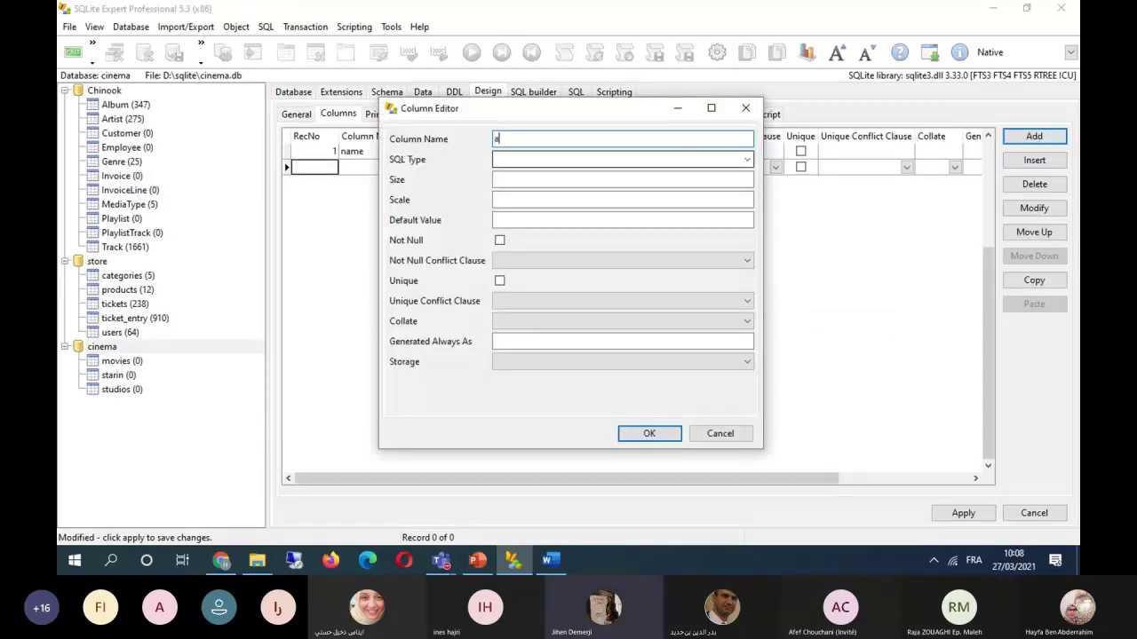
text(dress)
click(747, 159)
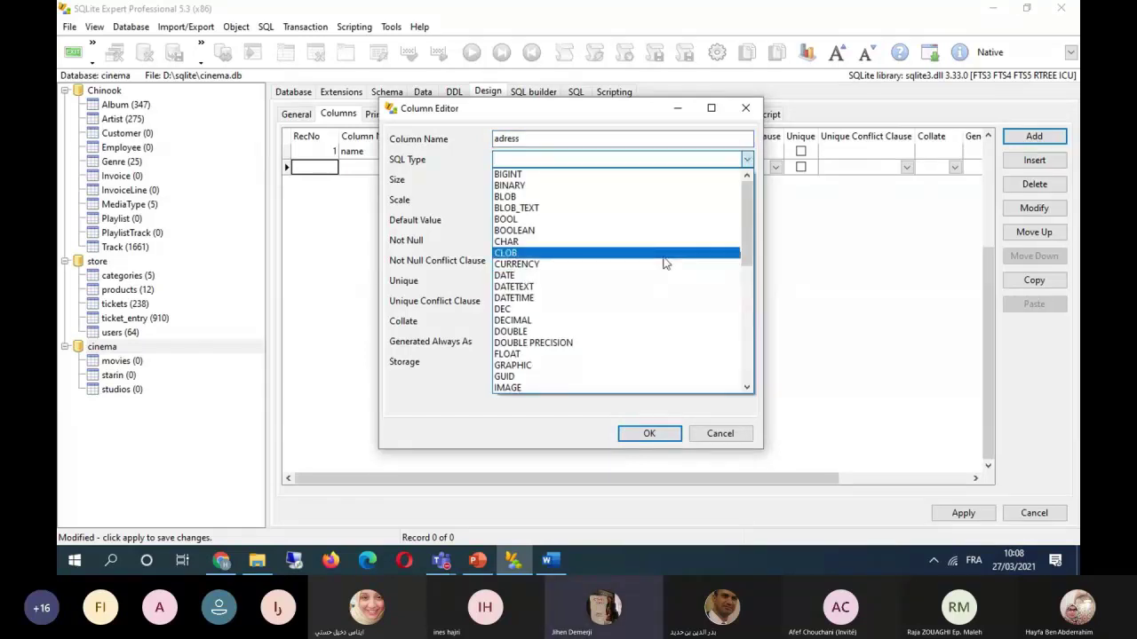
text(v)
click(677, 365)
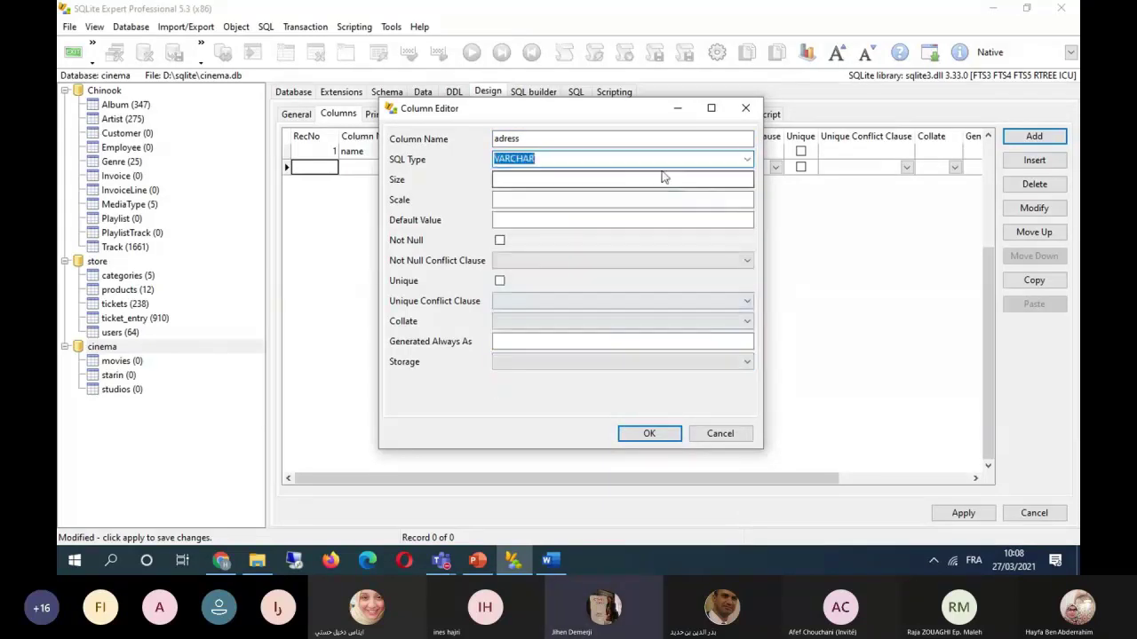
click(662, 179)
text(70)
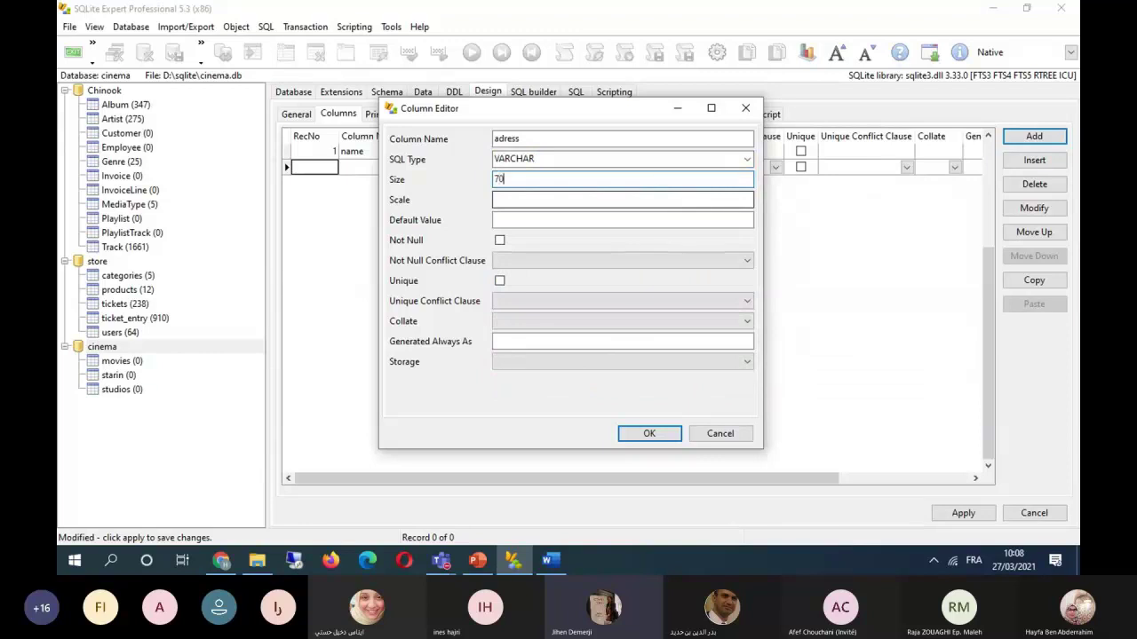
click(649, 433)
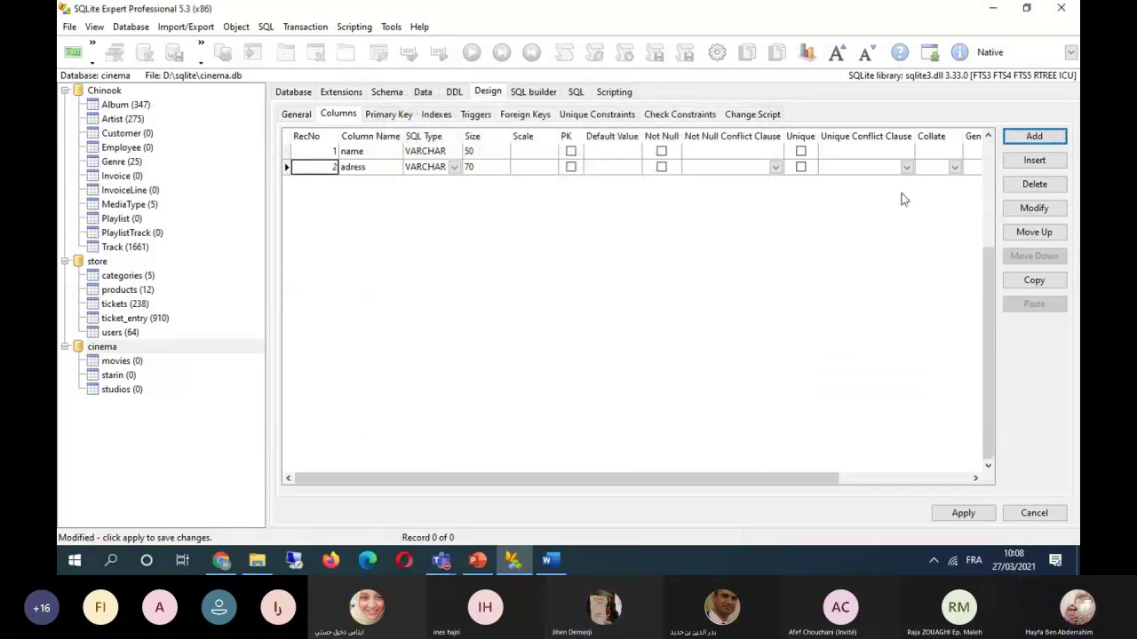
Add a gender column of type CHAR with size 1 to the new table.
click(1034, 137)
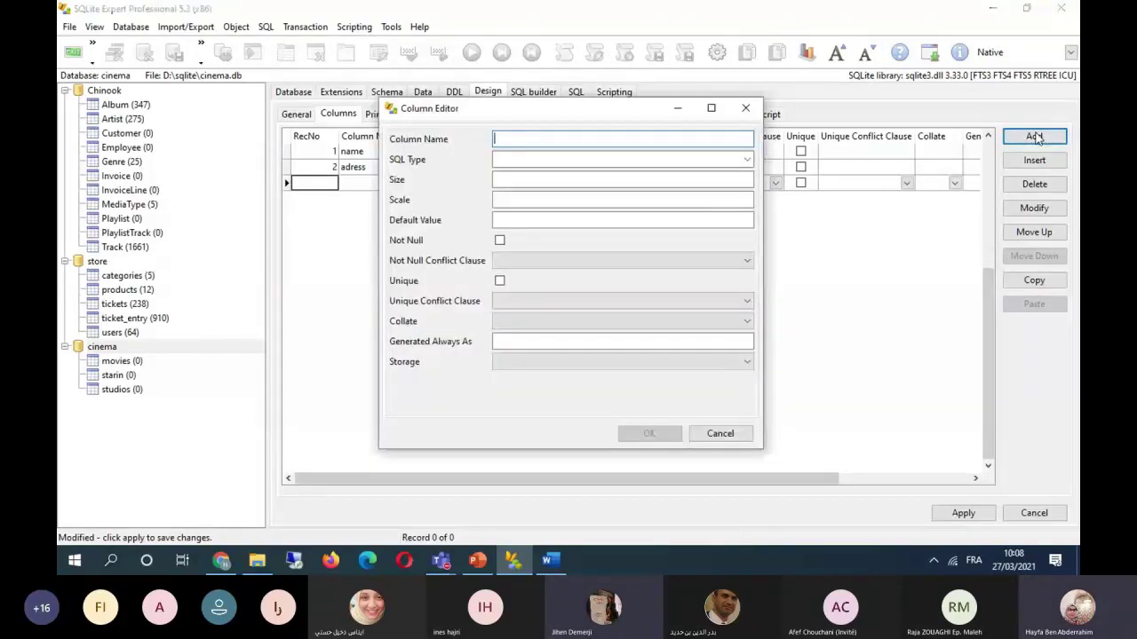
text(gender)
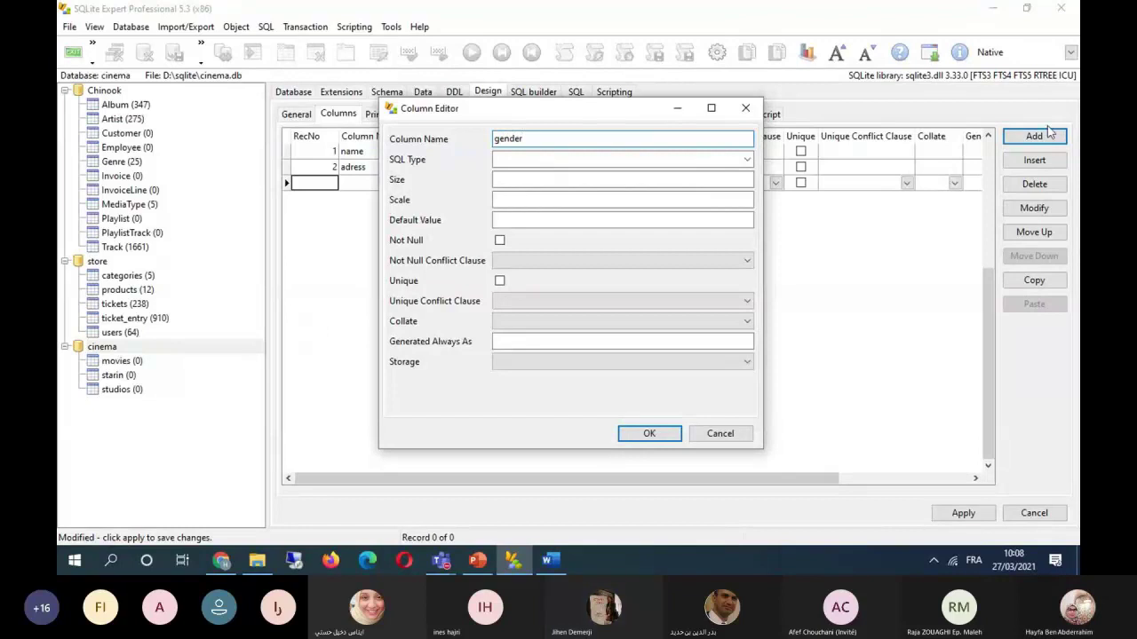
click(746, 159)
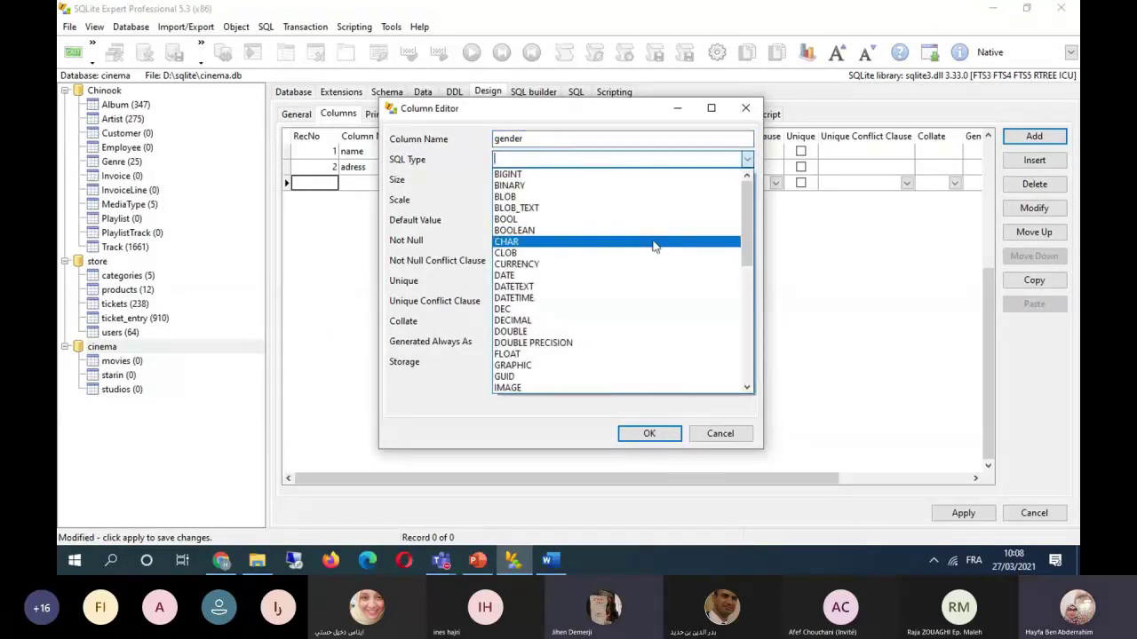
click(653, 242)
key(Tab)
text(1)
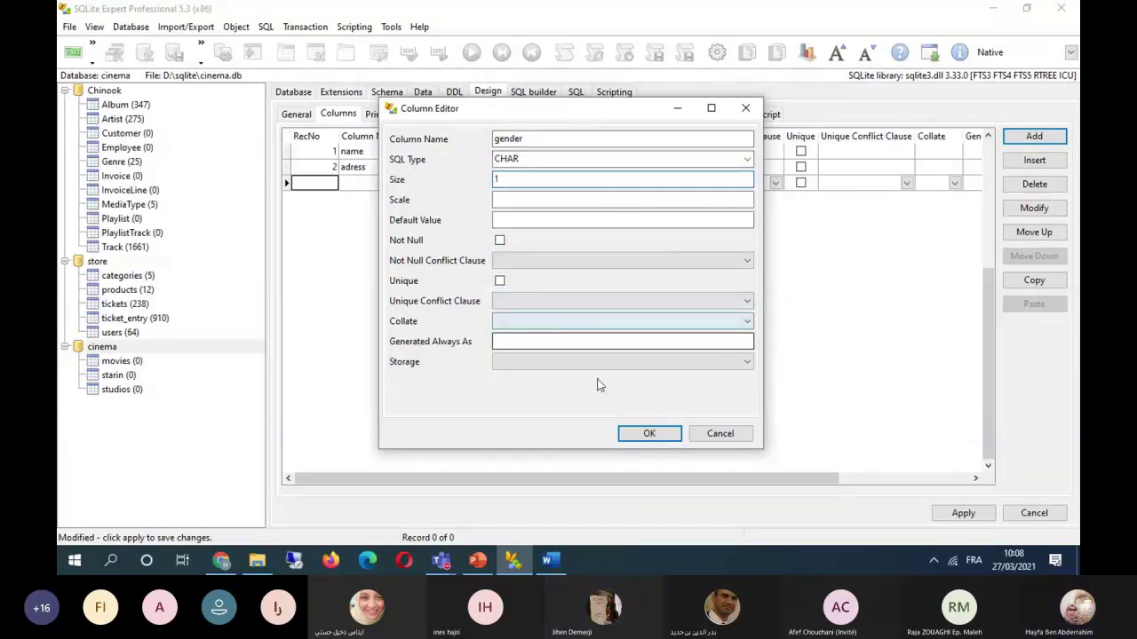
click(639, 433)
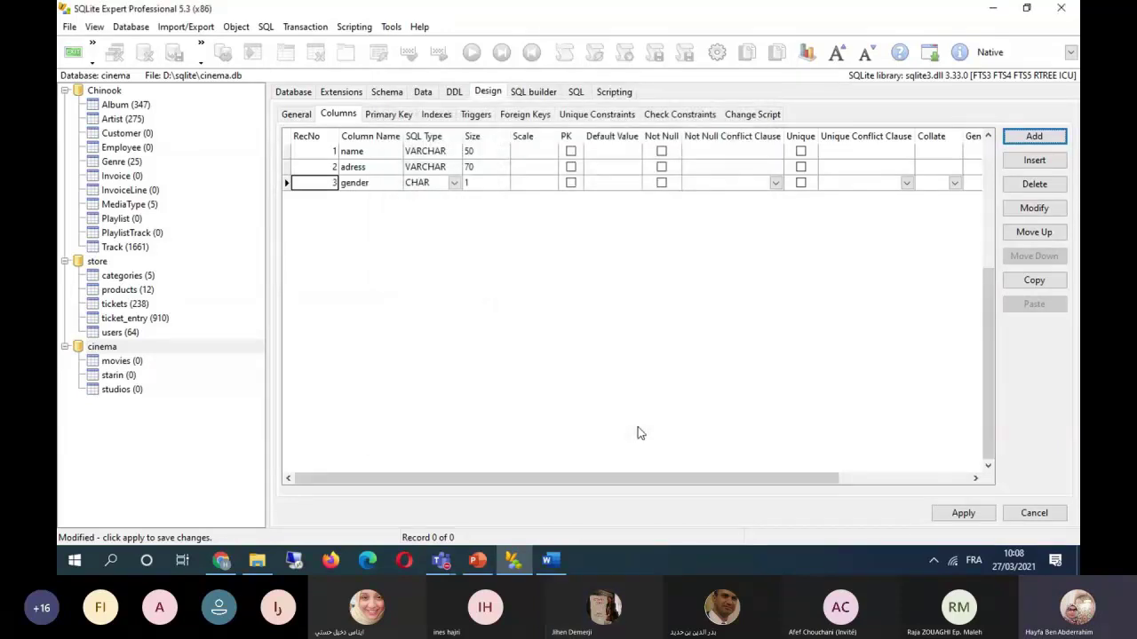
Add a birthday column of type DATE to the new table.
click(1034, 136)
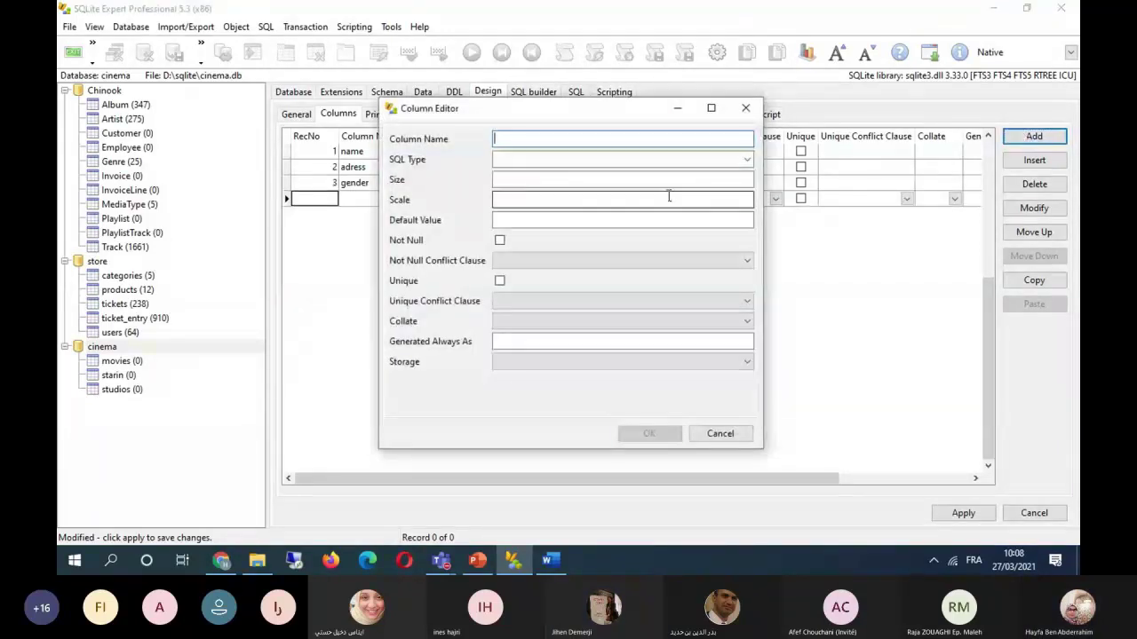
text(biethd)
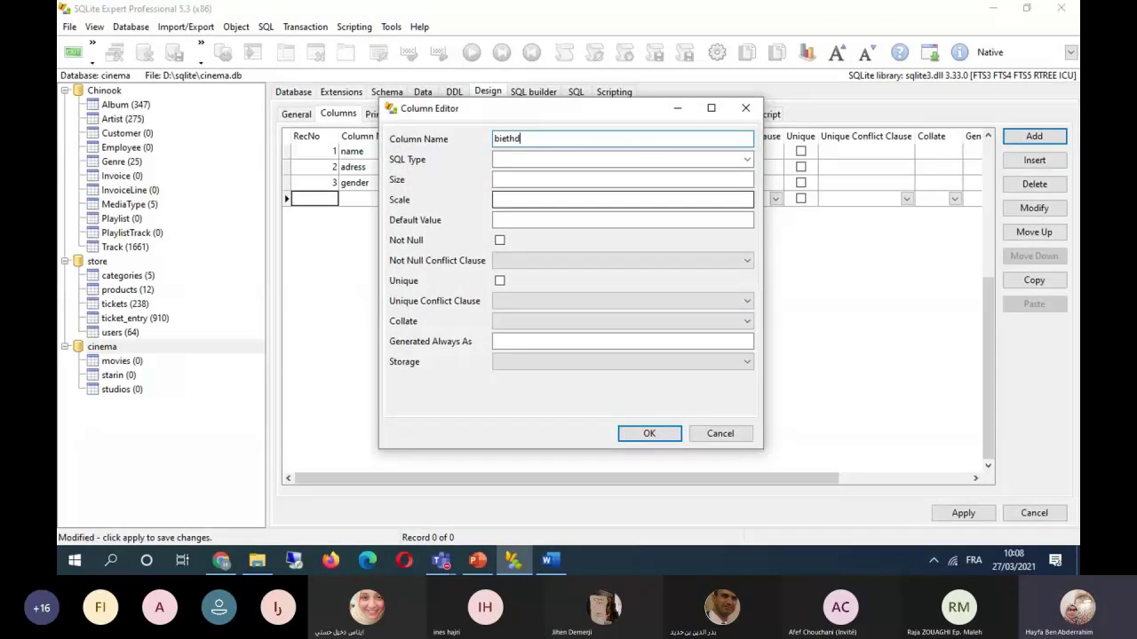
text(ay)
key(Left)
key(Left)
key(Left)
key(Left)
key(Left)
key(BackSpace)
text(r)
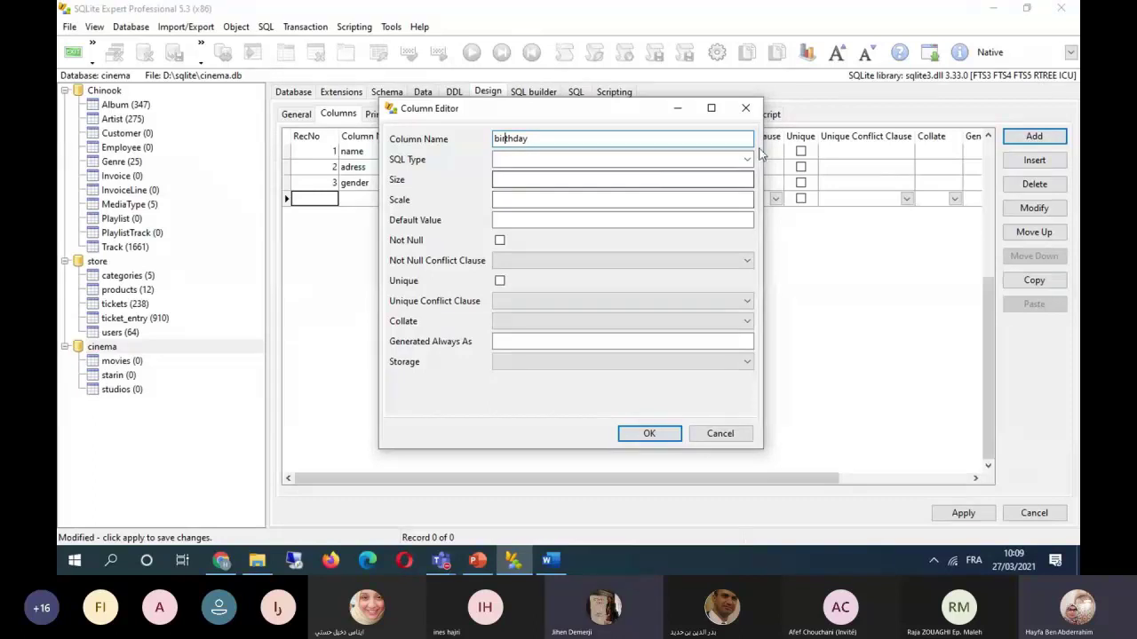
click(636, 160)
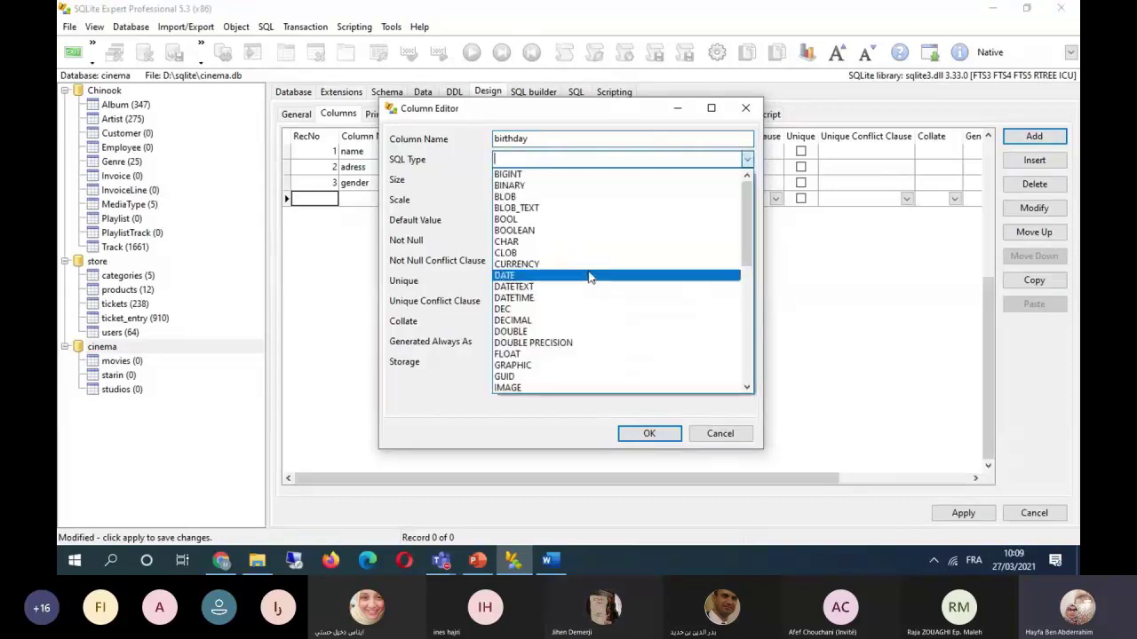
click(591, 277)
click(649, 434)
Make the name column the new table's primary key and save the table.
click(382, 116)
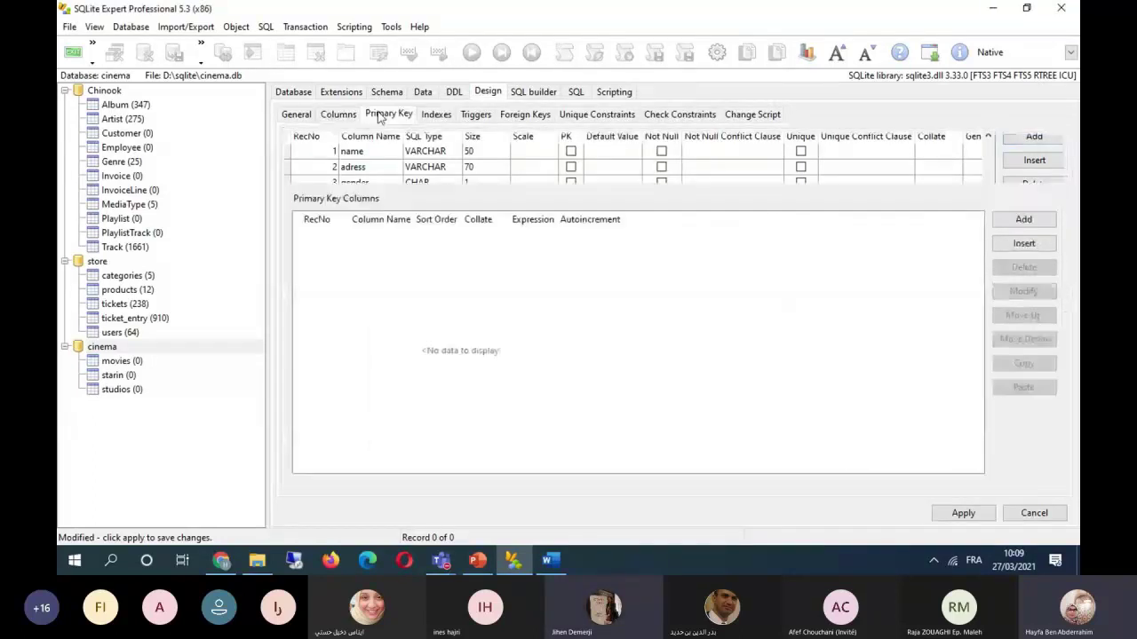
click(1023, 220)
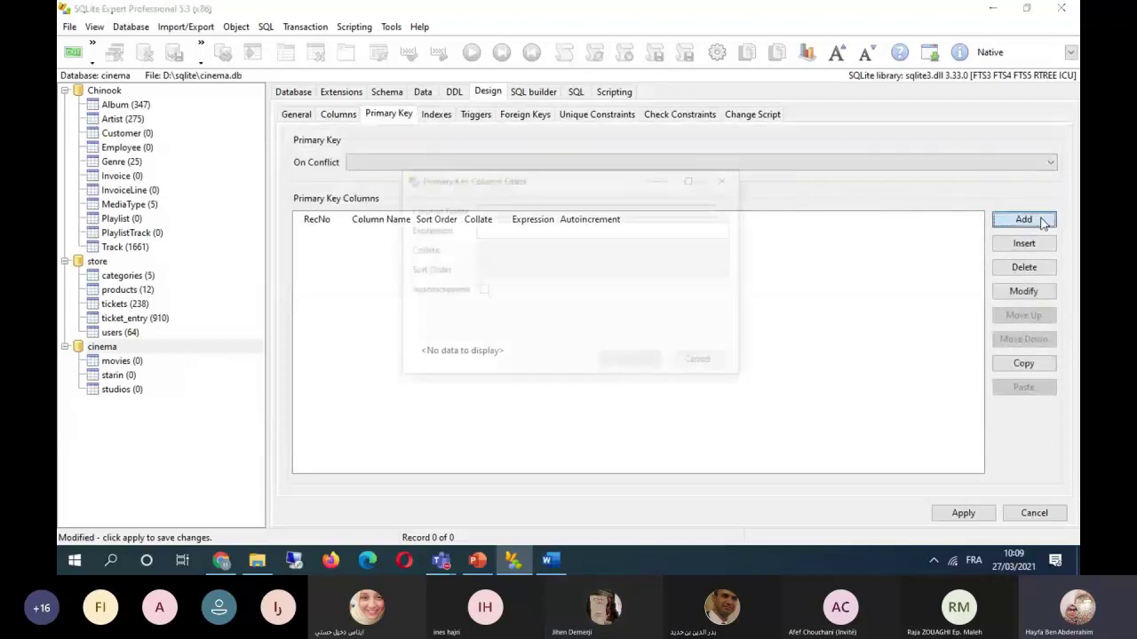
click(728, 209)
click(675, 234)
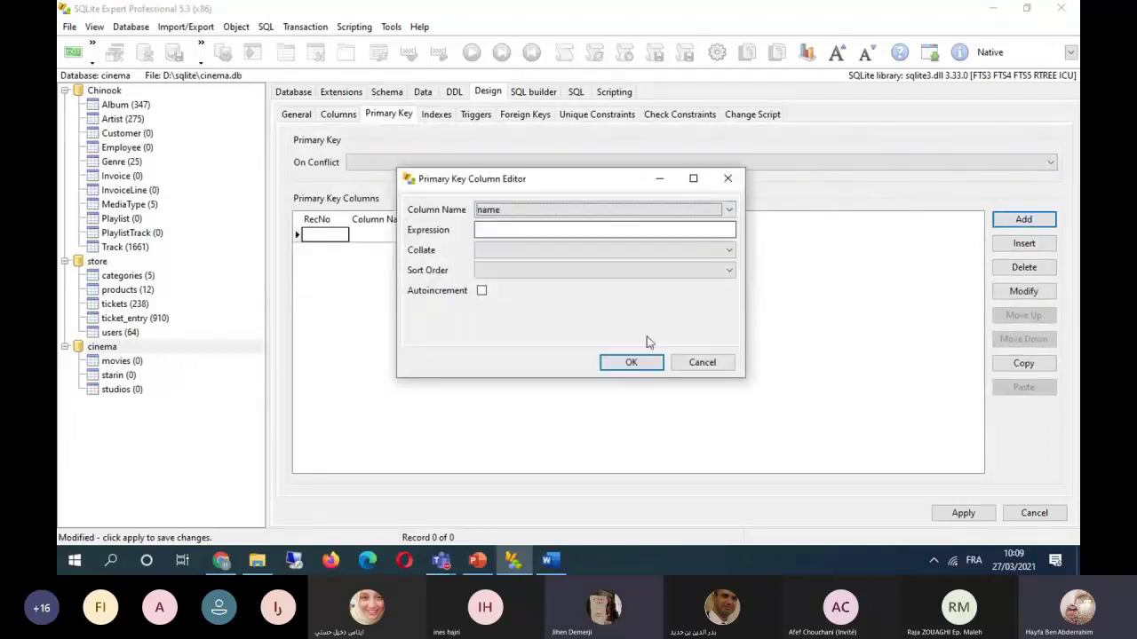
click(631, 363)
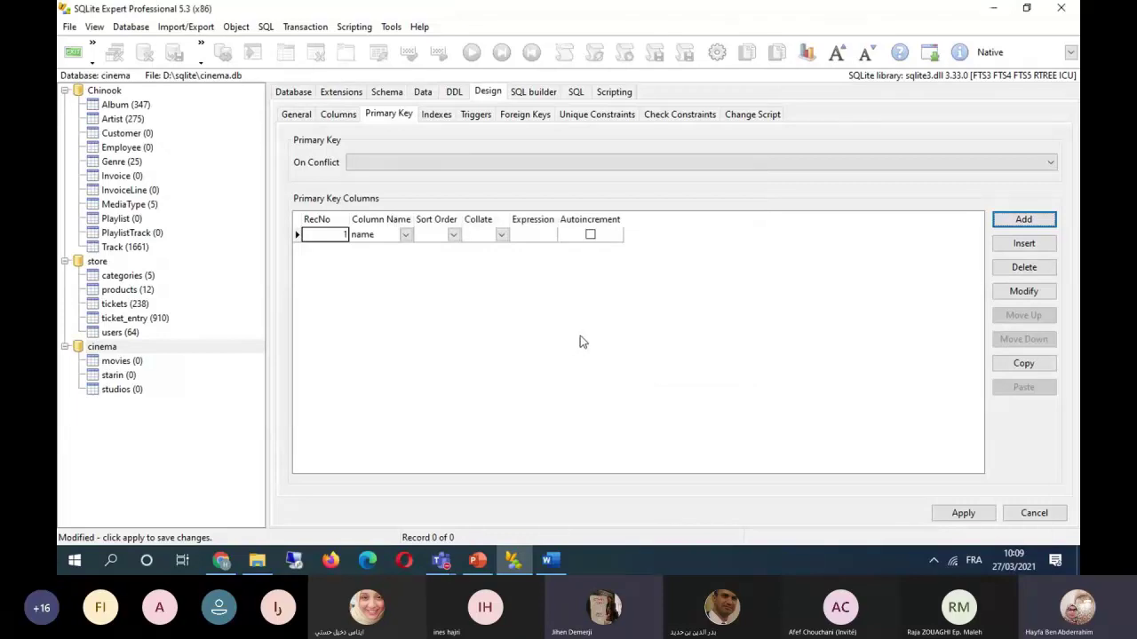
click(962, 513)
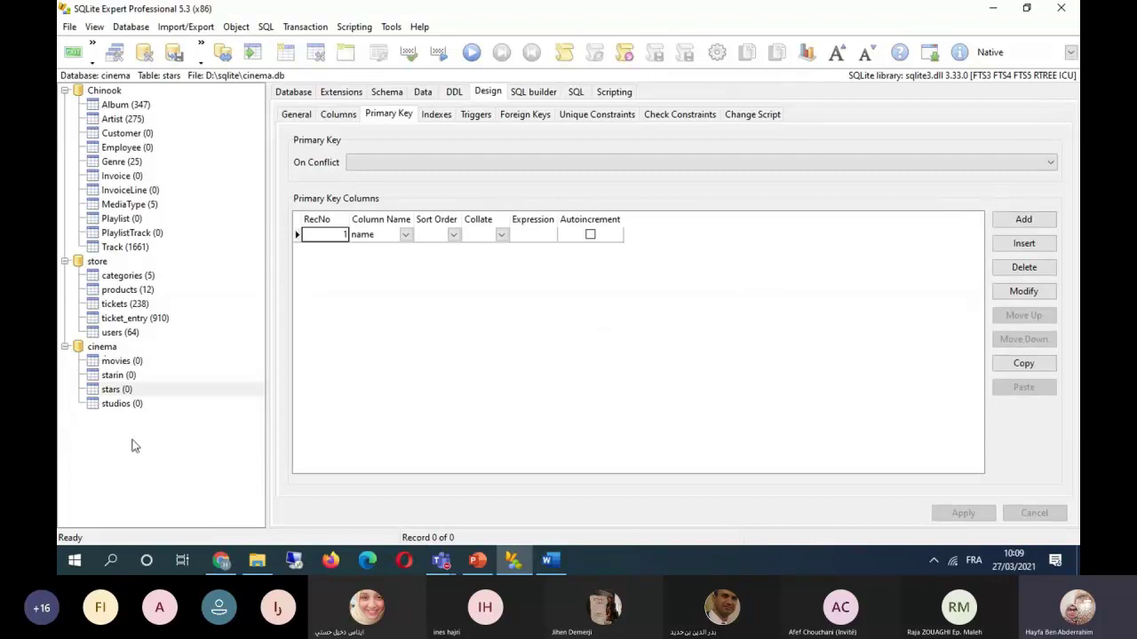
Start a new foreign key on the starin table with movie as its child key.
click(138, 377)
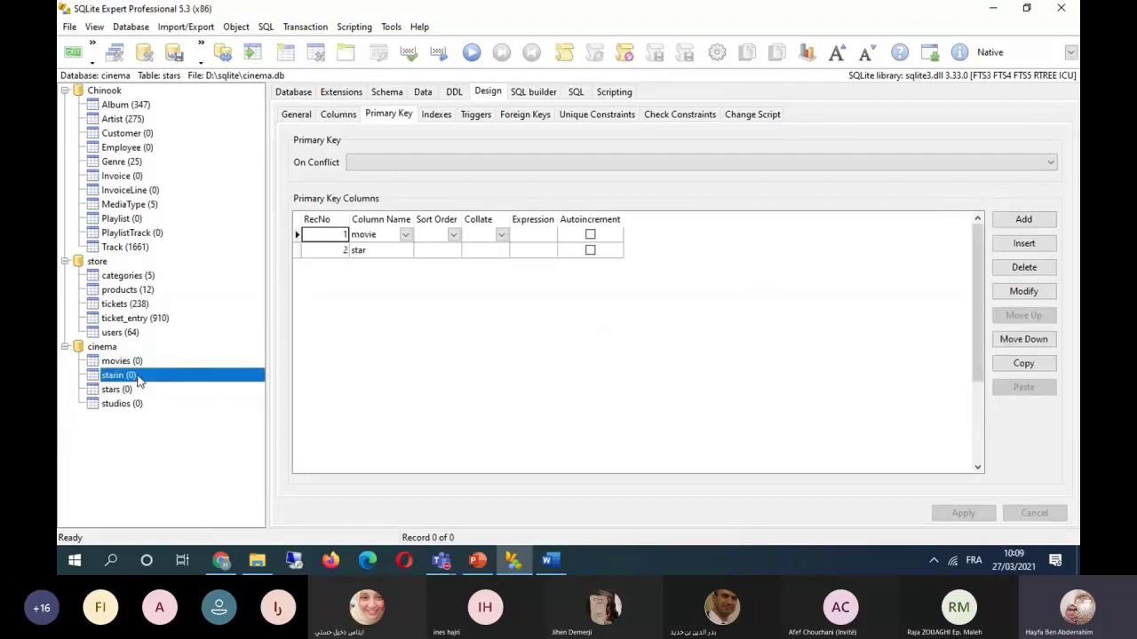
click(526, 114)
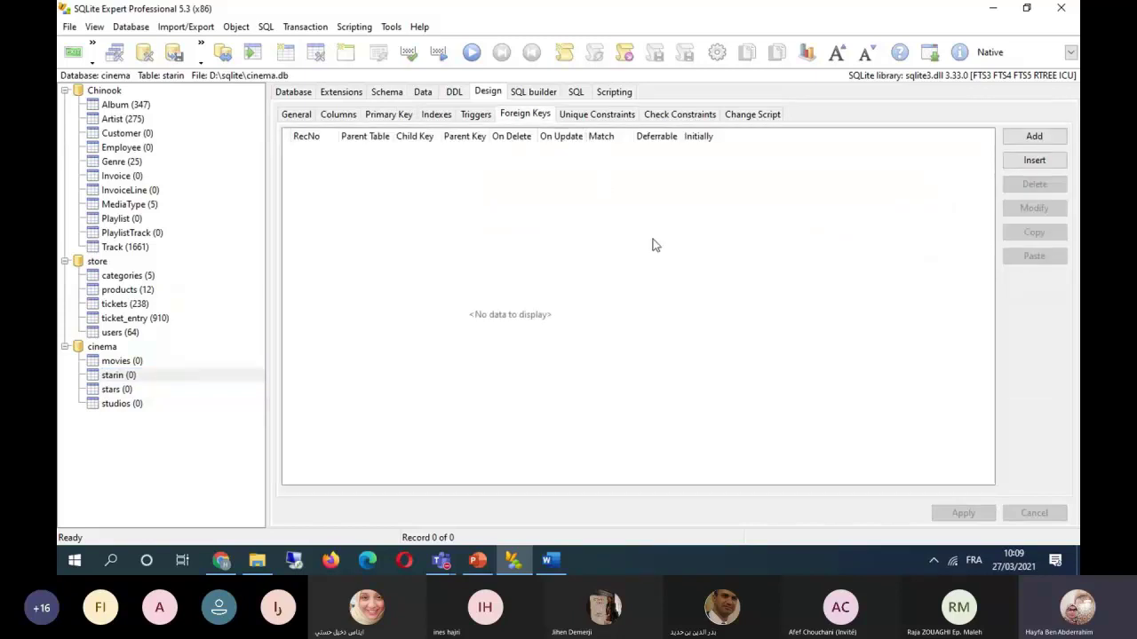
click(1035, 137)
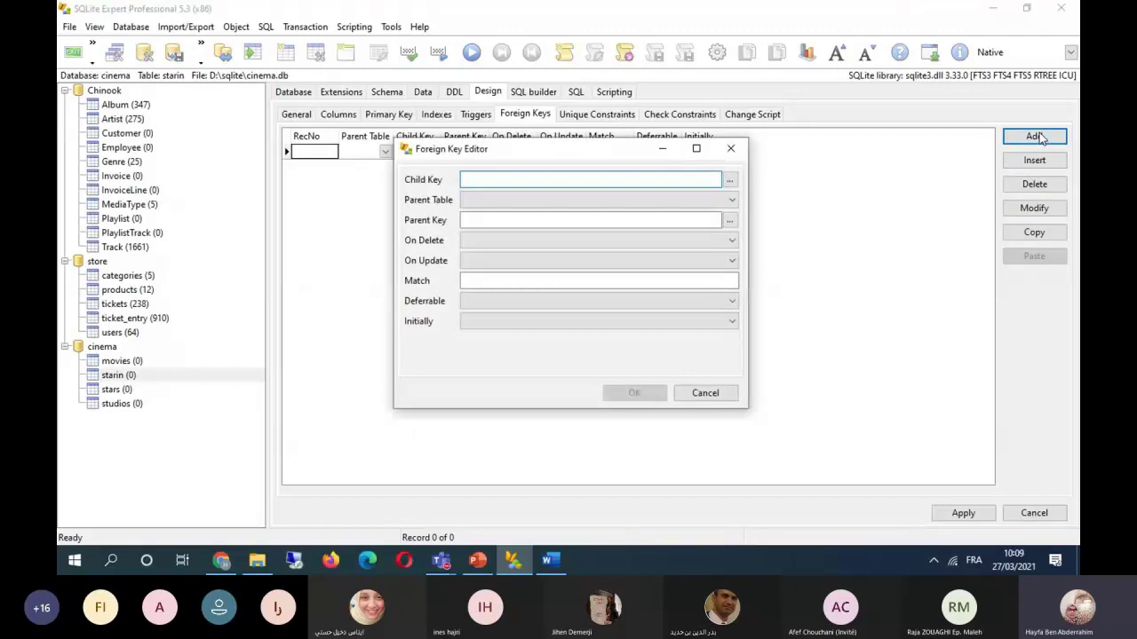
click(730, 181)
click(591, 224)
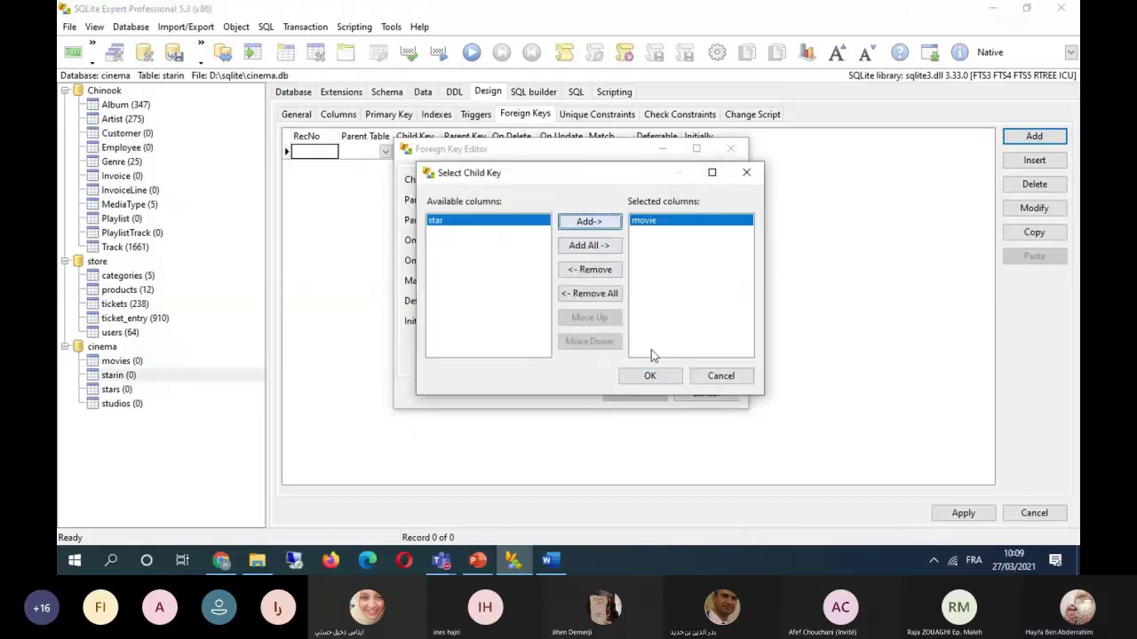
click(661, 377)
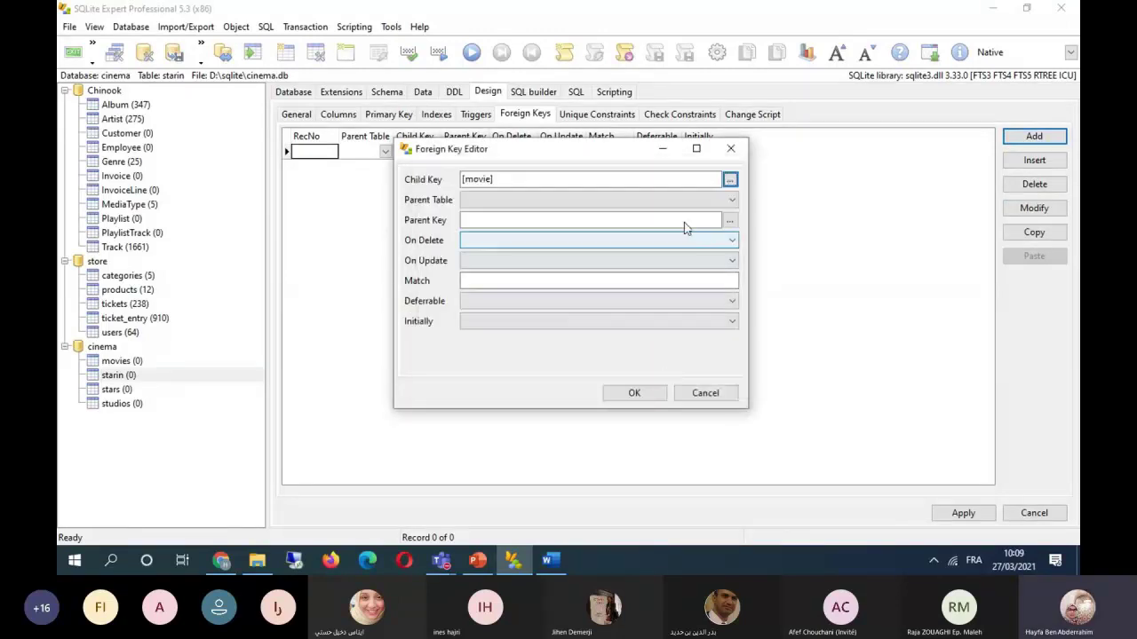
Reference the title column of the movies table as the movie foreign key's parent and confirm the key.
click(705, 200)
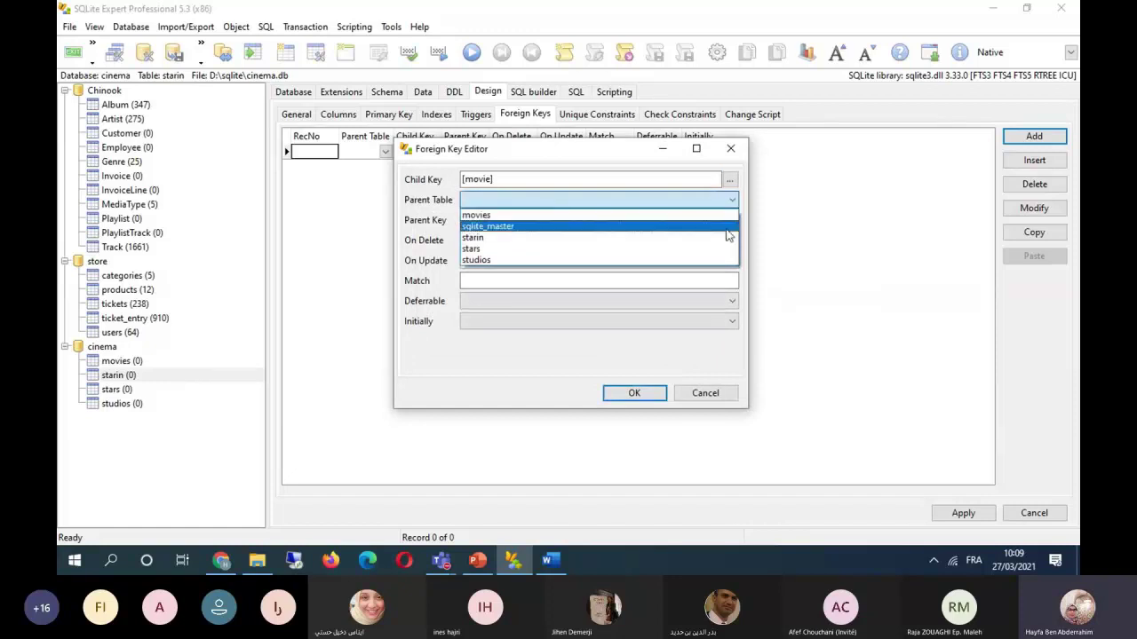
click(726, 216)
click(730, 222)
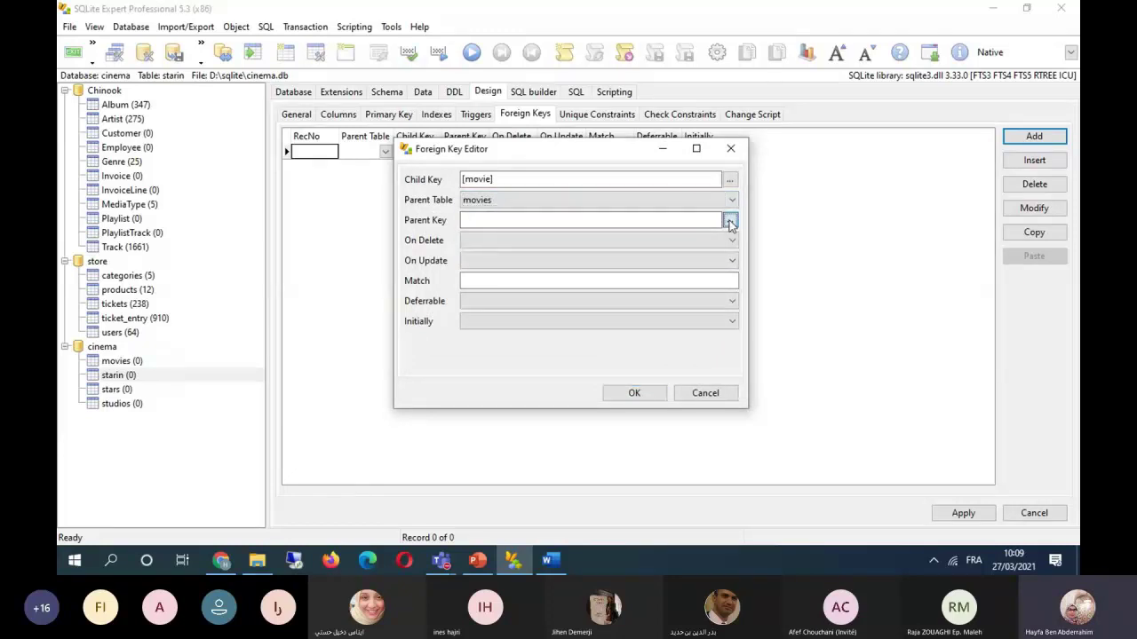
click(730, 221)
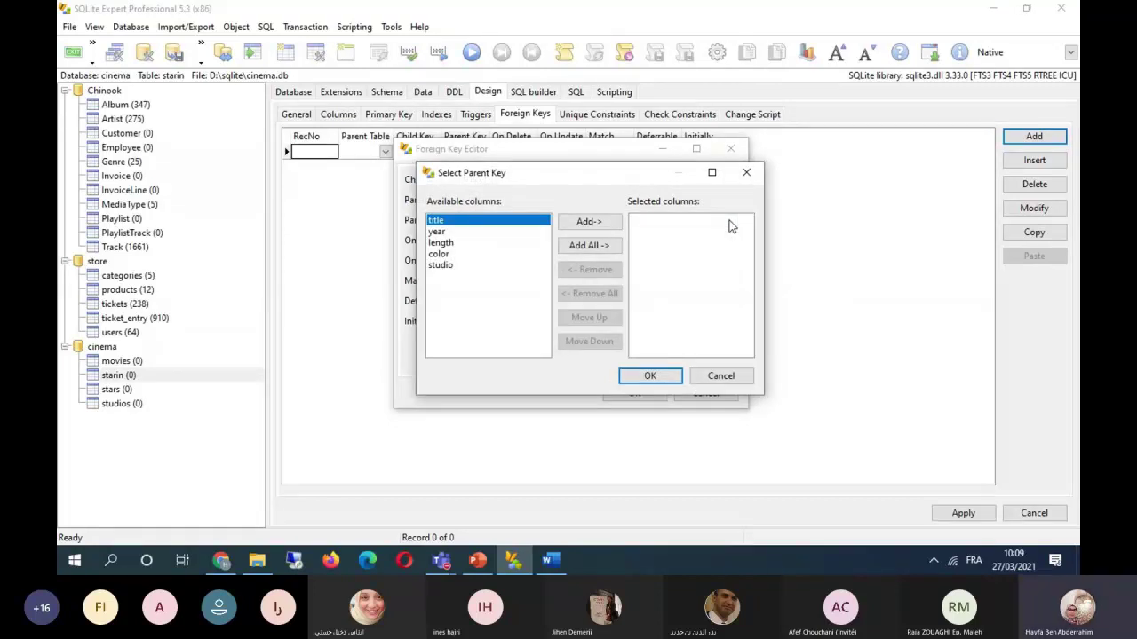
click(589, 222)
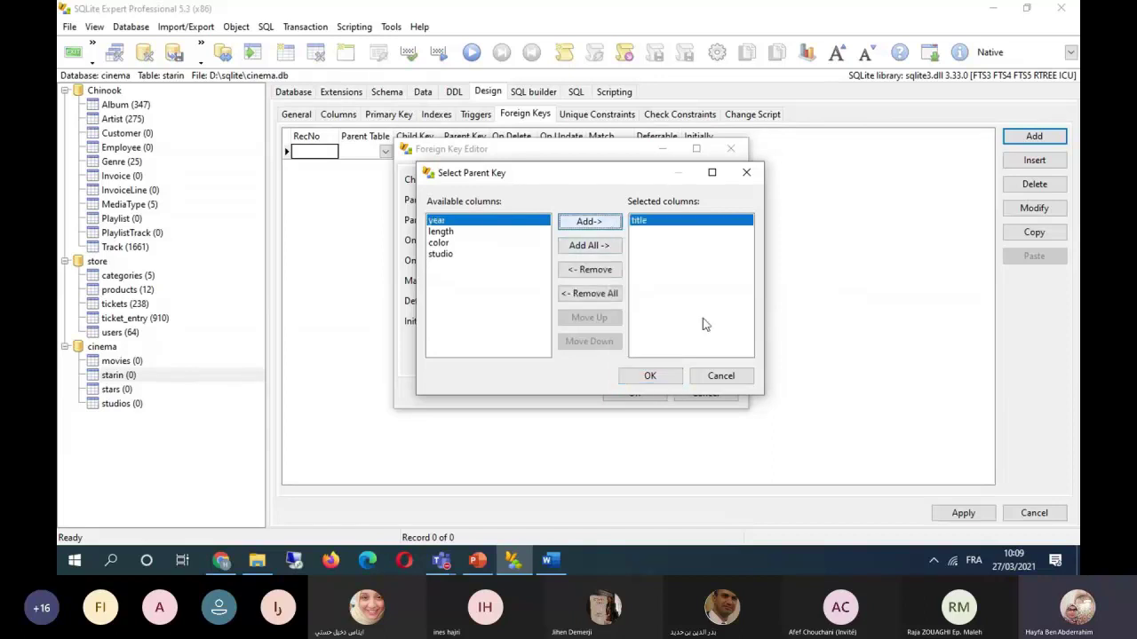
click(650, 376)
click(634, 393)
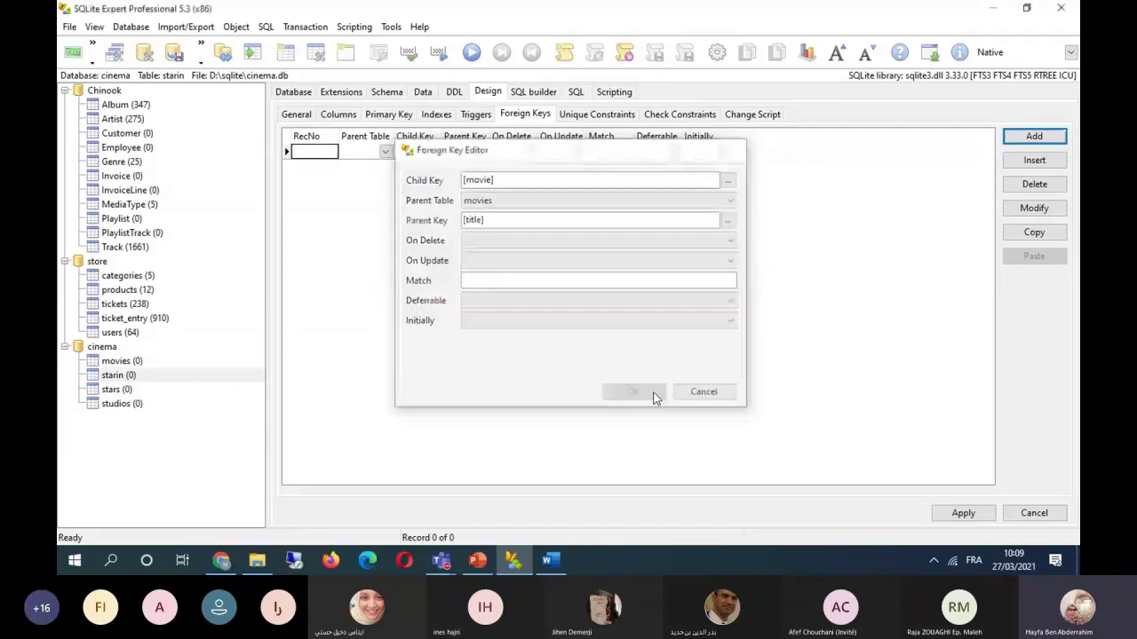
Start a second foreign key on the starin table with star as its child key.
click(1010, 135)
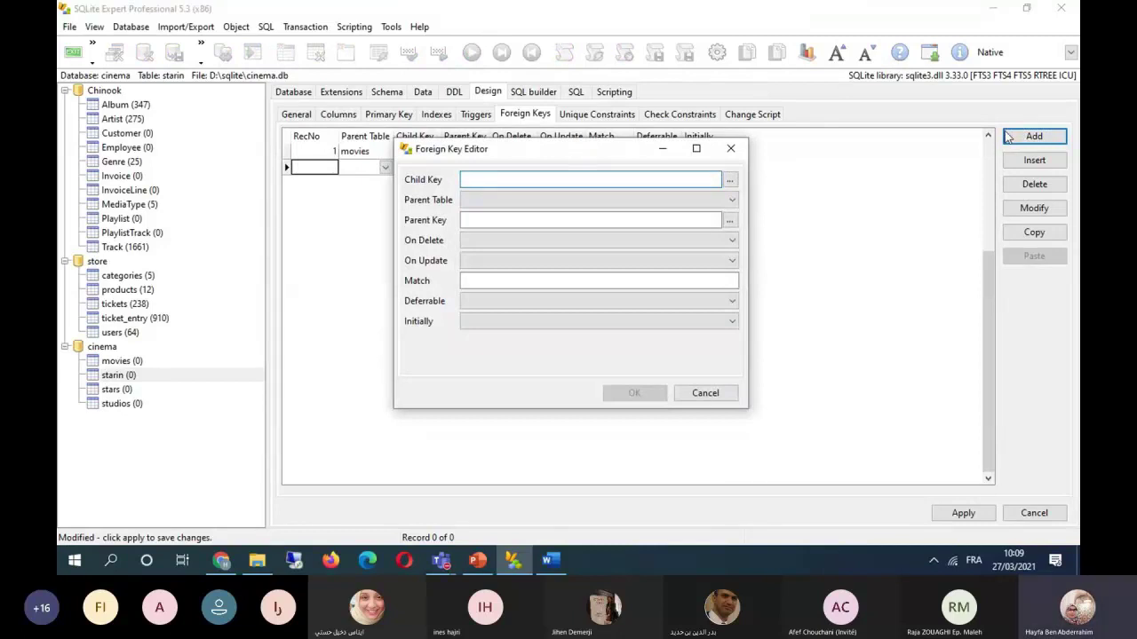
click(729, 179)
click(588, 221)
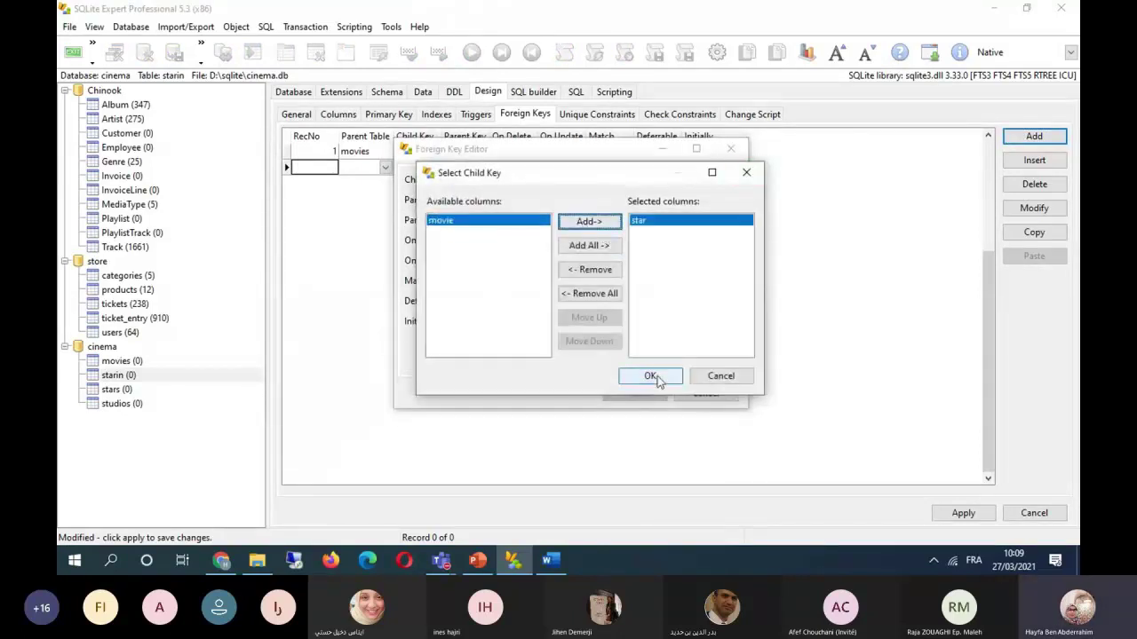
click(651, 376)
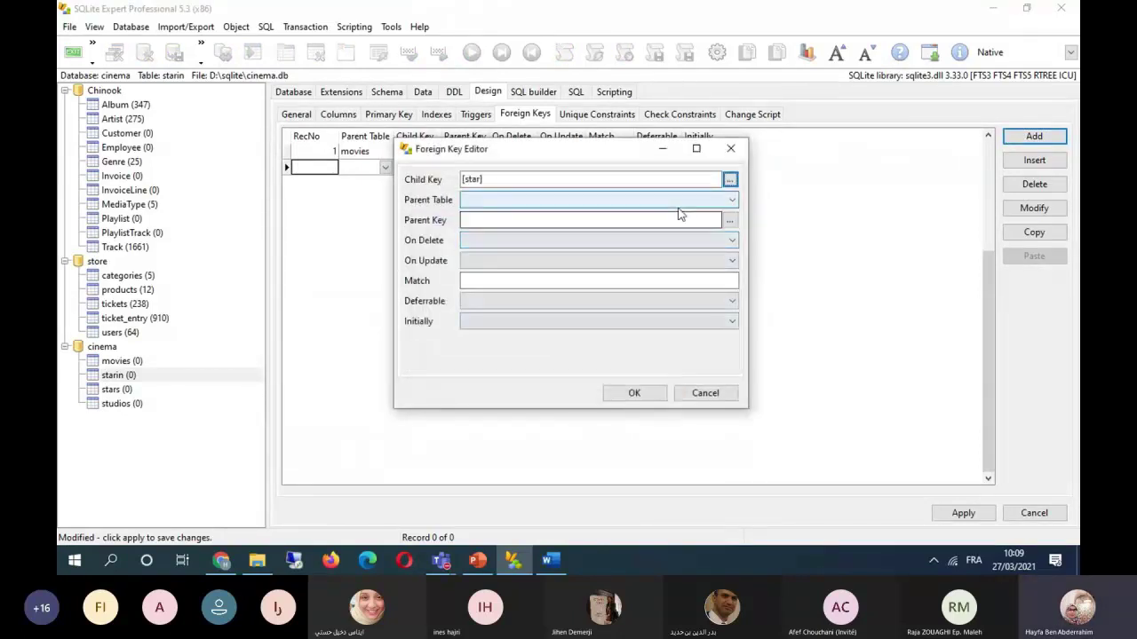
Reference the name column of the stars table as the star foreign key's parent, and save the starin table.
click(730, 202)
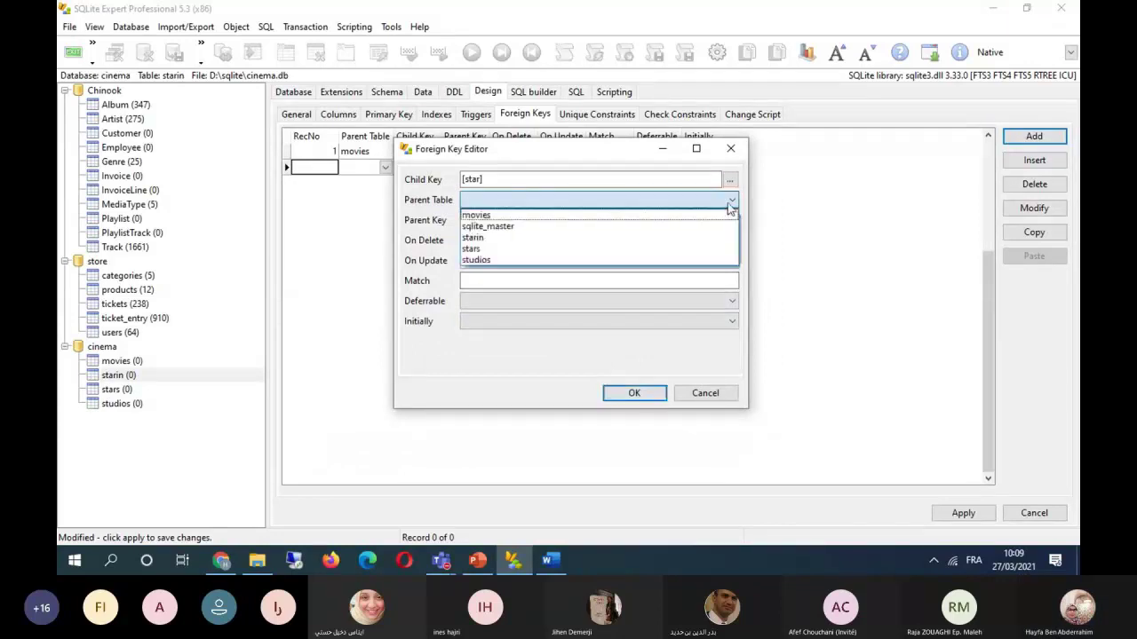
click(684, 248)
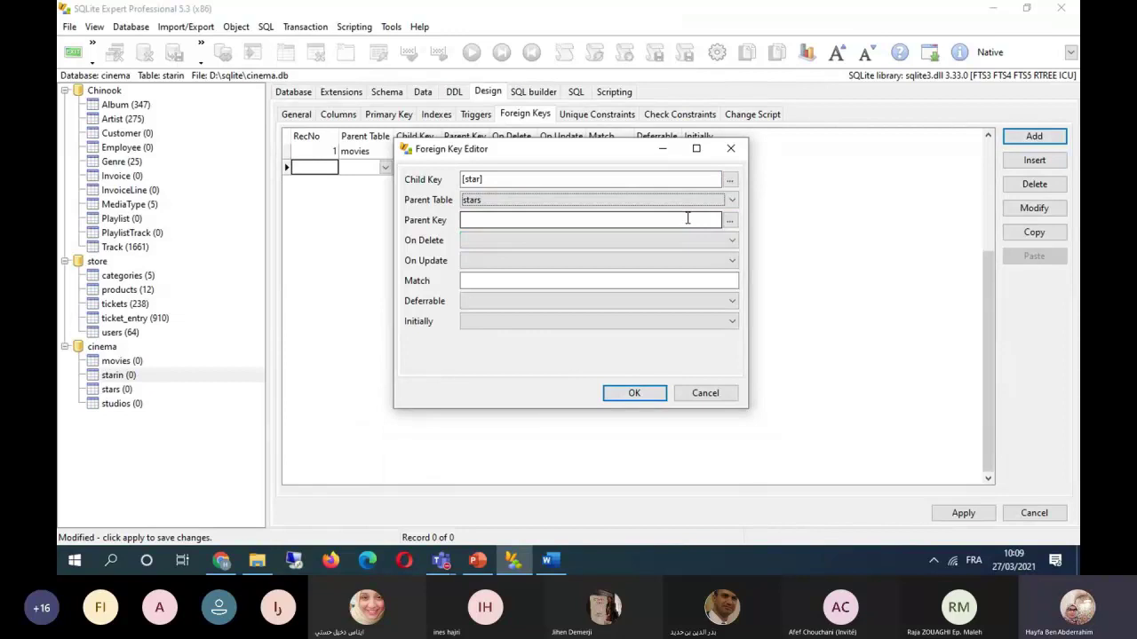
click(688, 219)
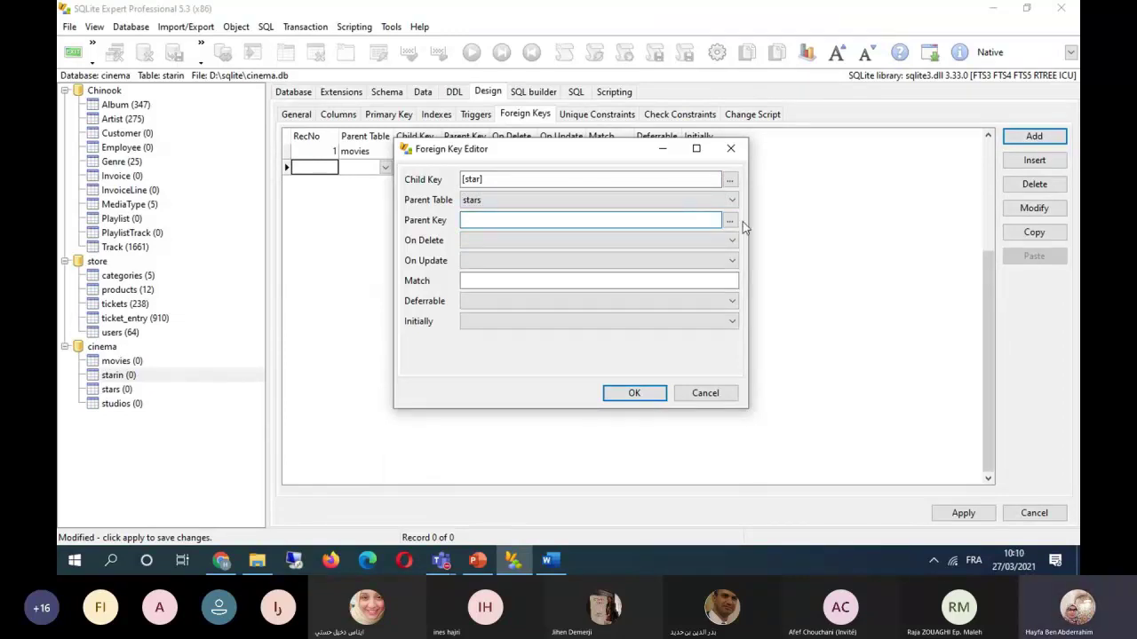
click(730, 220)
click(589, 221)
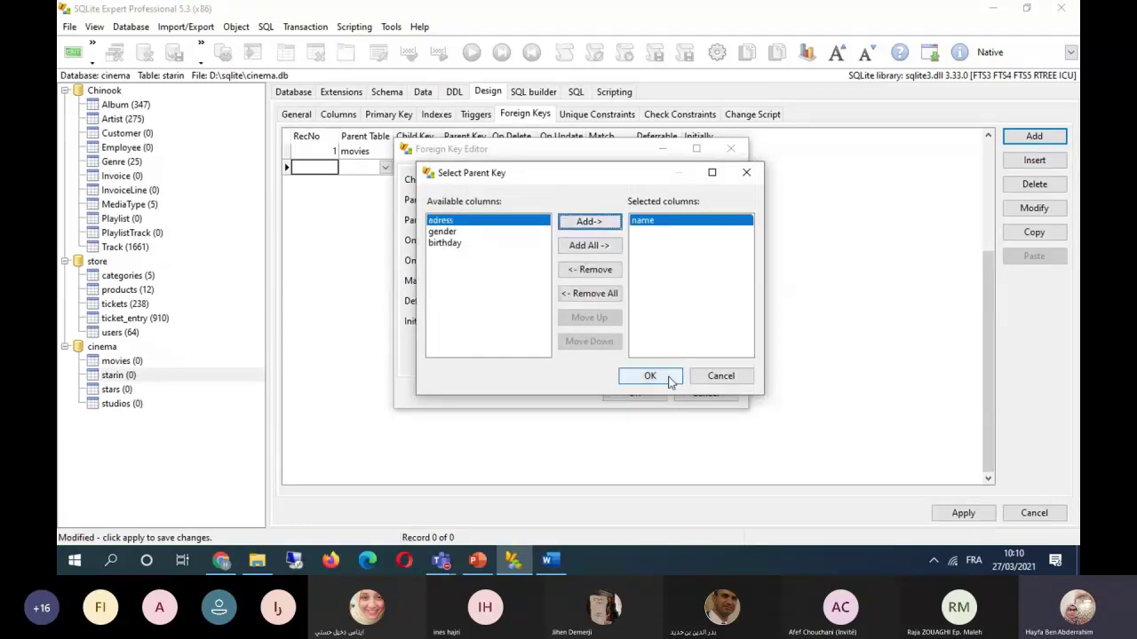
click(670, 380)
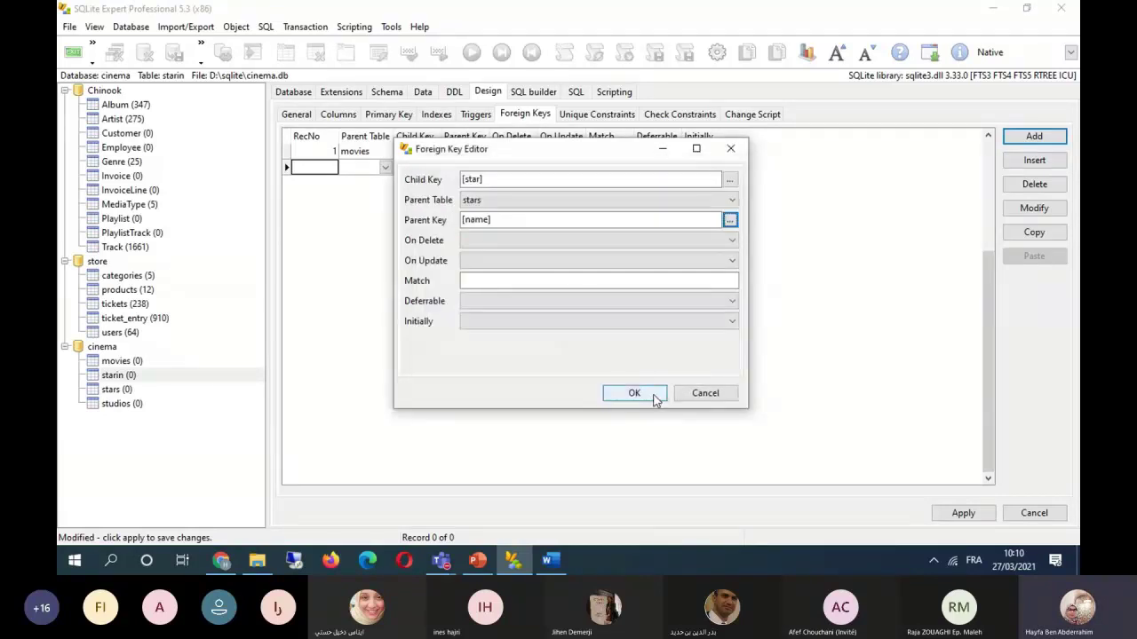
click(655, 400)
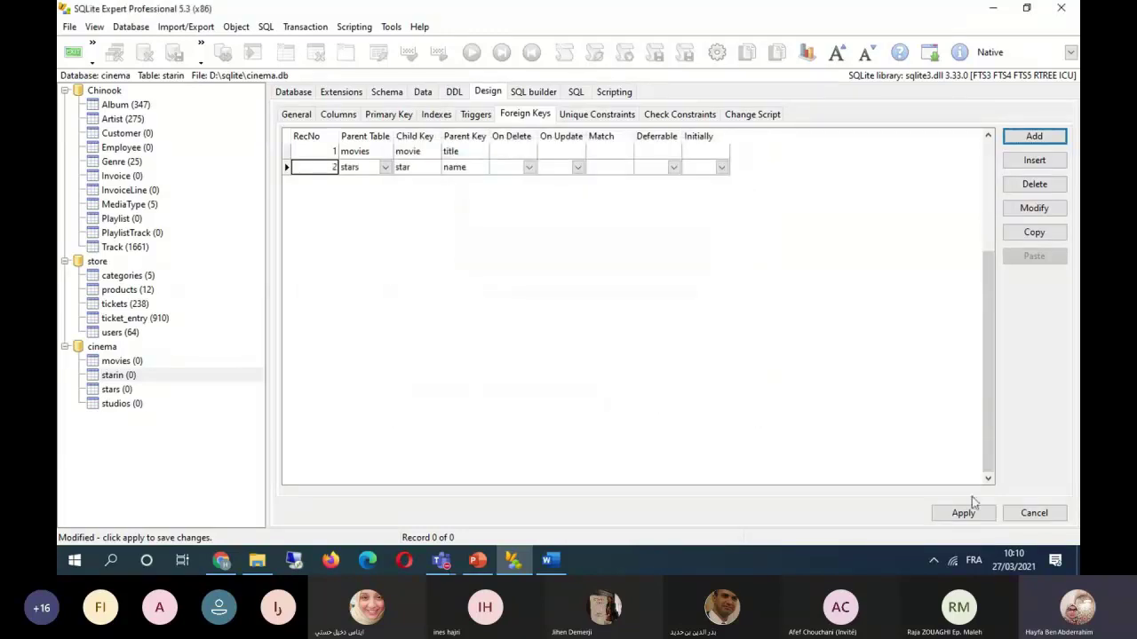
click(968, 512)
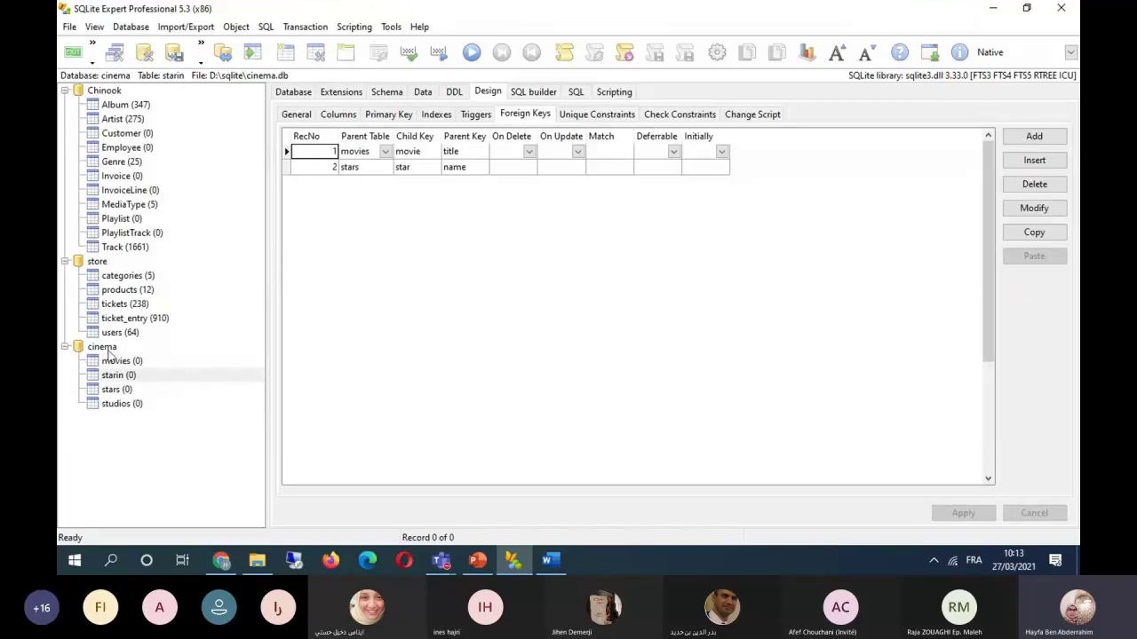
Add the check constraint gender in ('f','m') to the stars table.
click(127, 390)
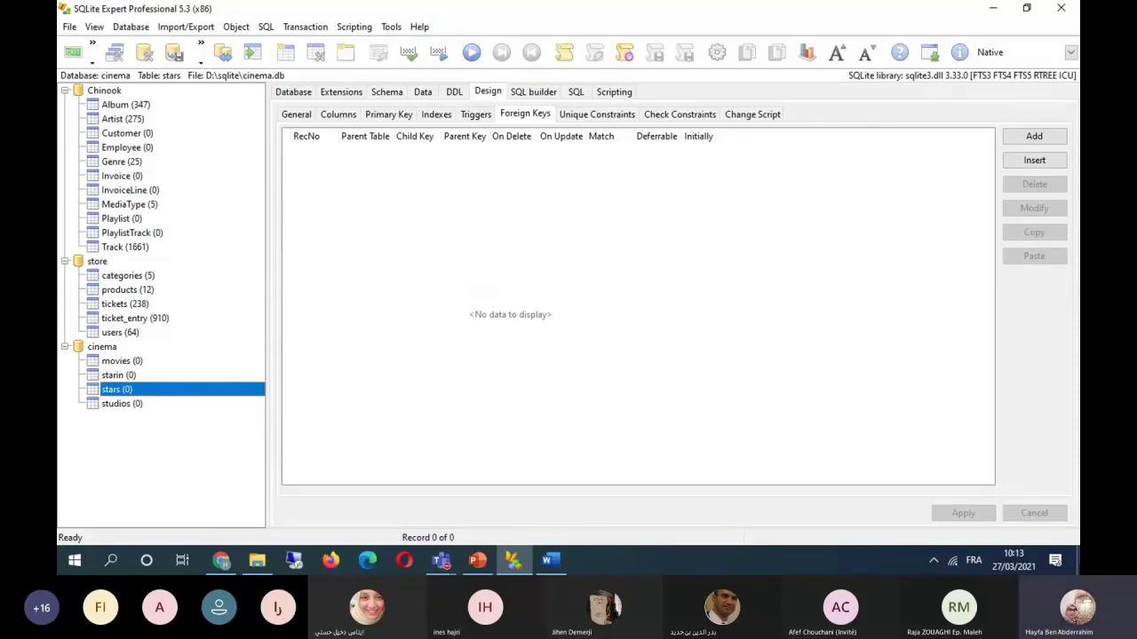
click(680, 114)
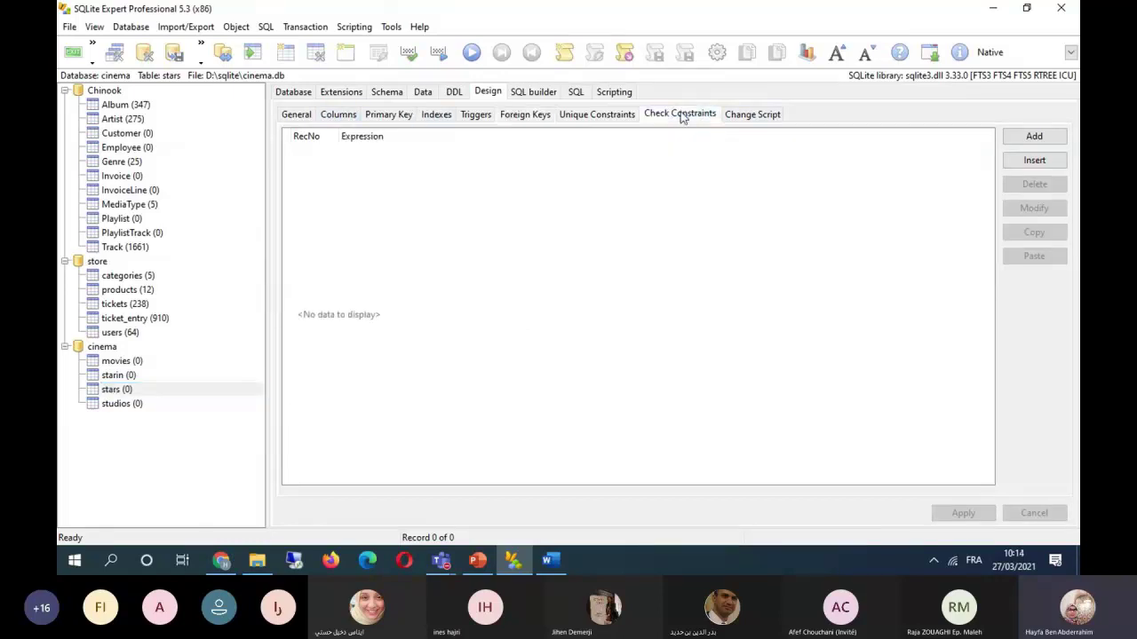
click(1048, 143)
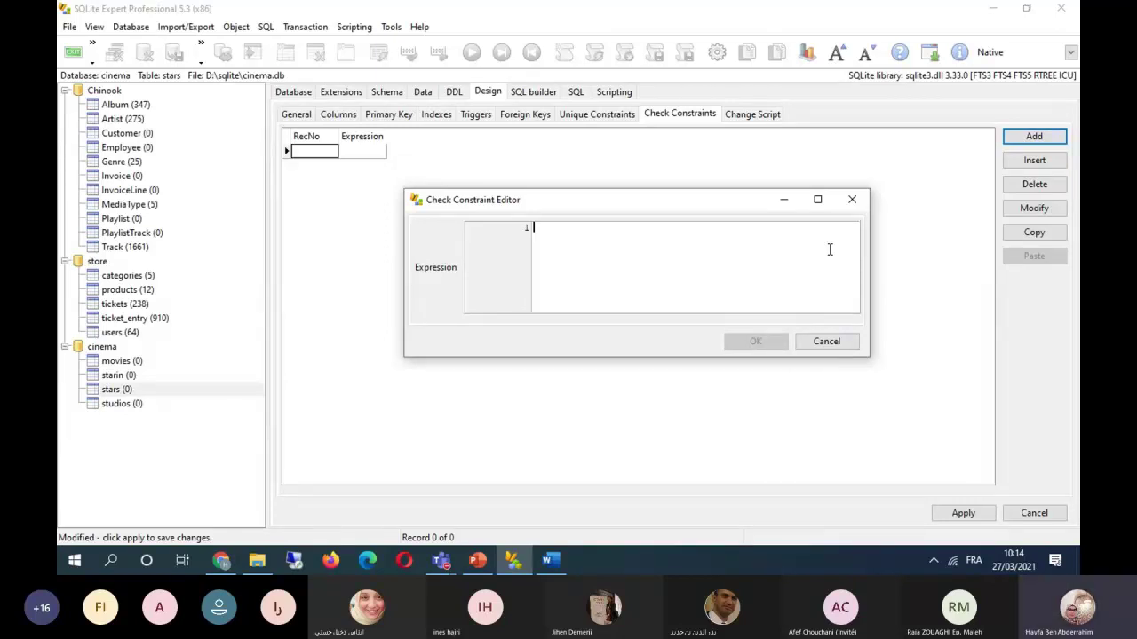
text(gender)
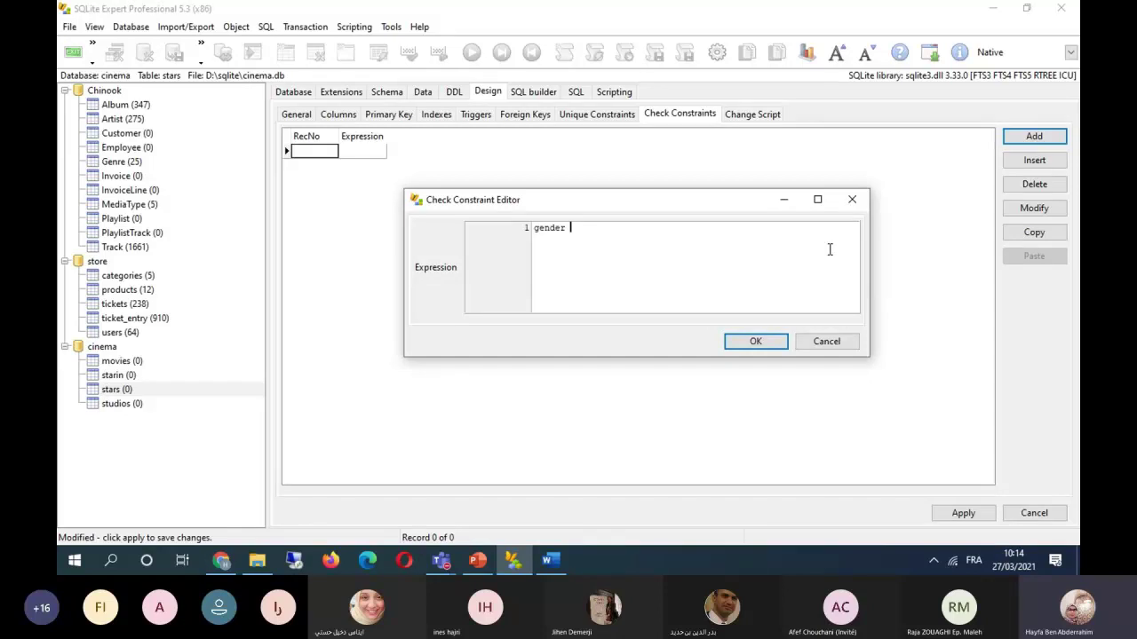
text(in ('f',')
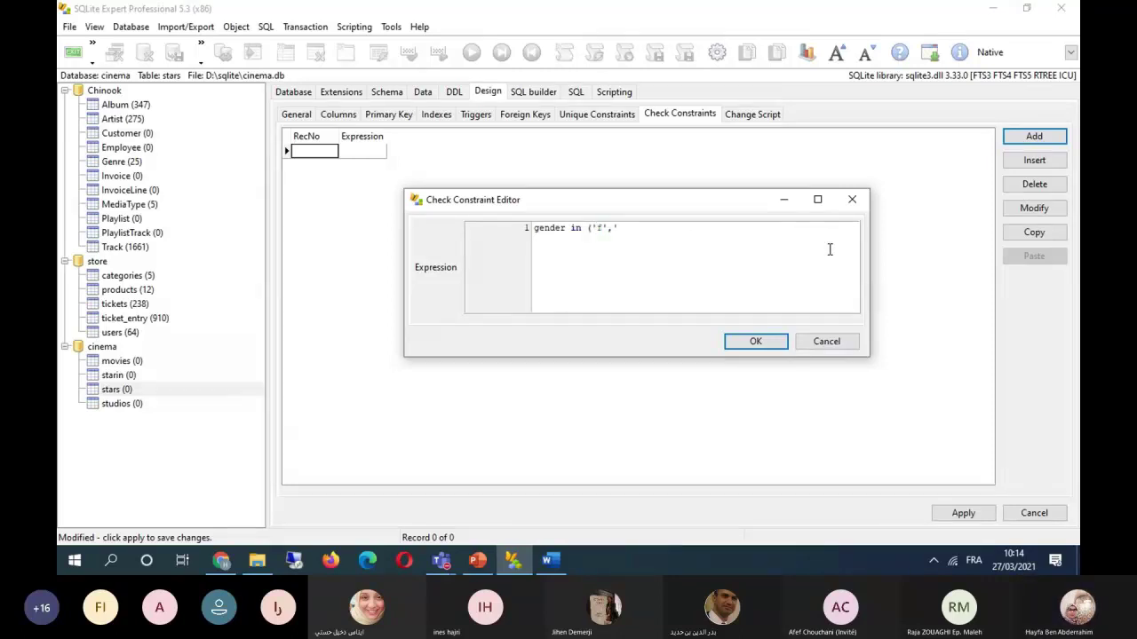
text(m'))
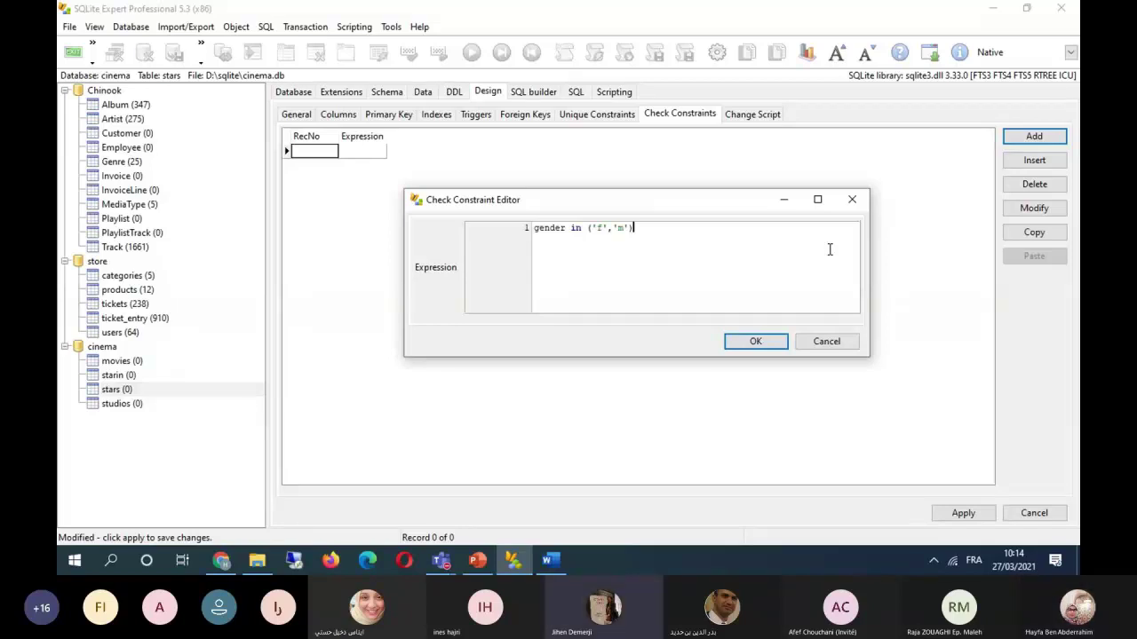
click(755, 342)
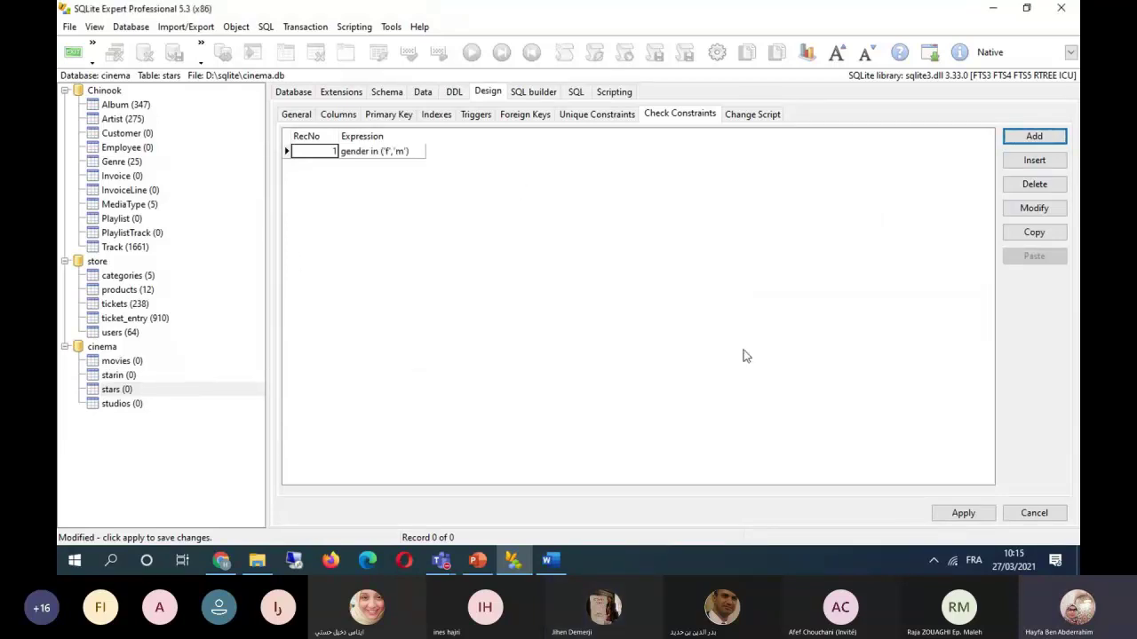
Review the stars table's DDL and the expression of its gender check constraint.
click(456, 93)
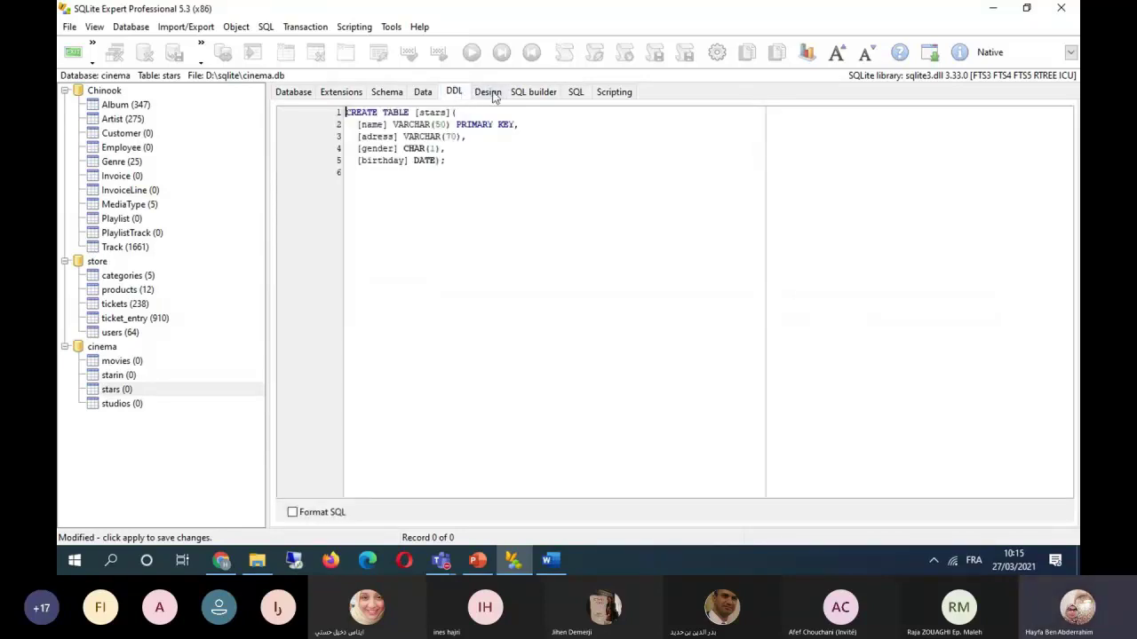
click(494, 96)
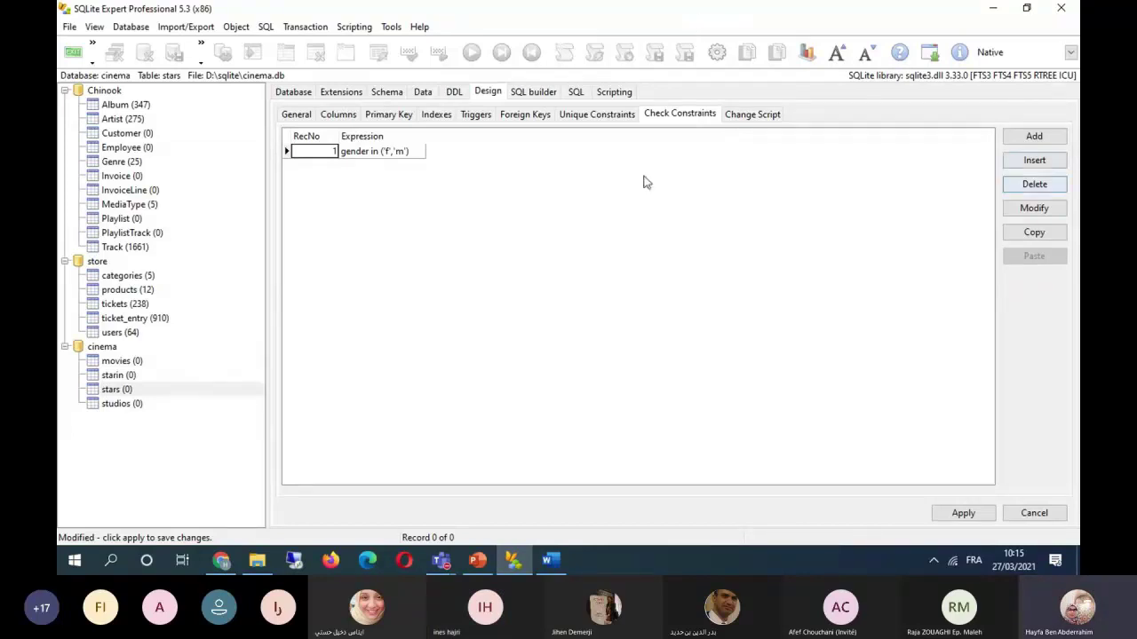
click(1055, 209)
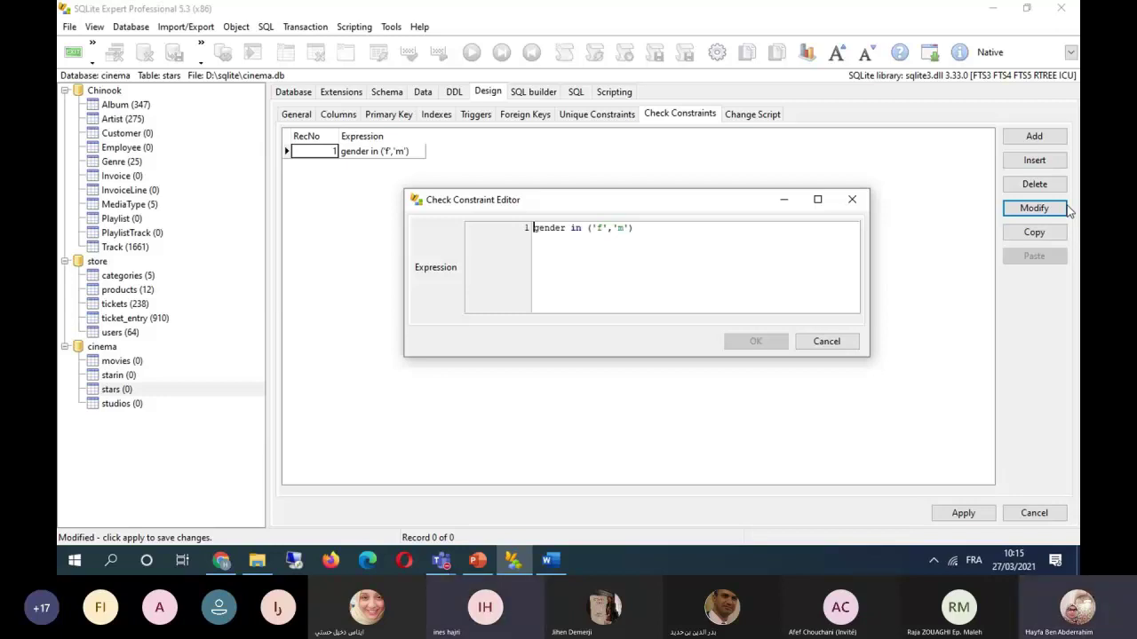
click(846, 348)
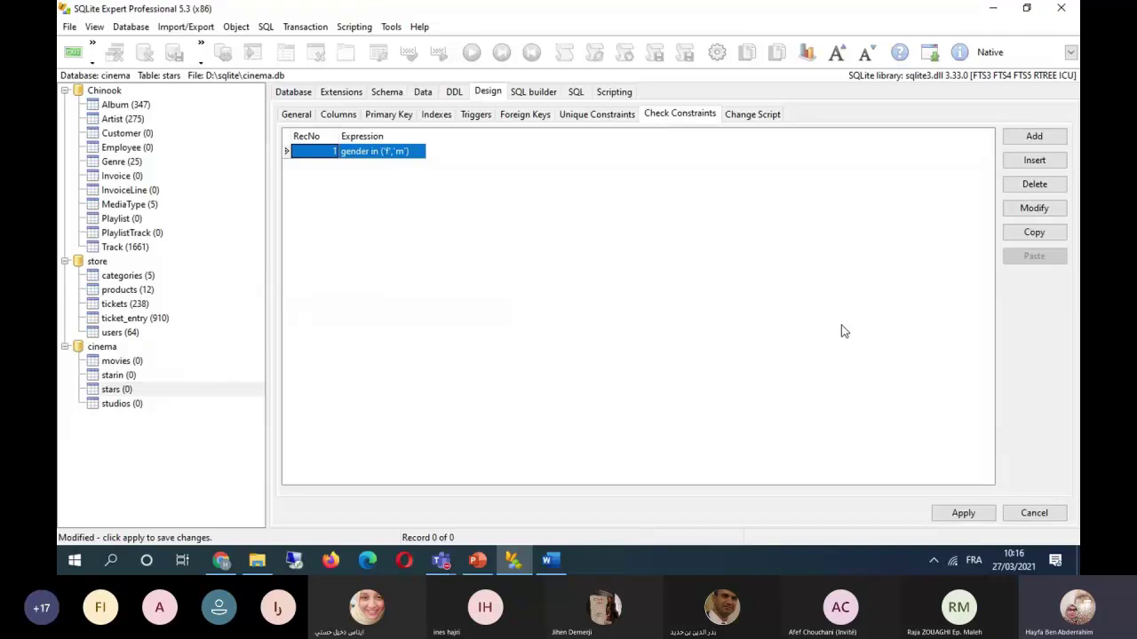
Add the check constraint birthday < date() to the stars table.
click(1061, 137)
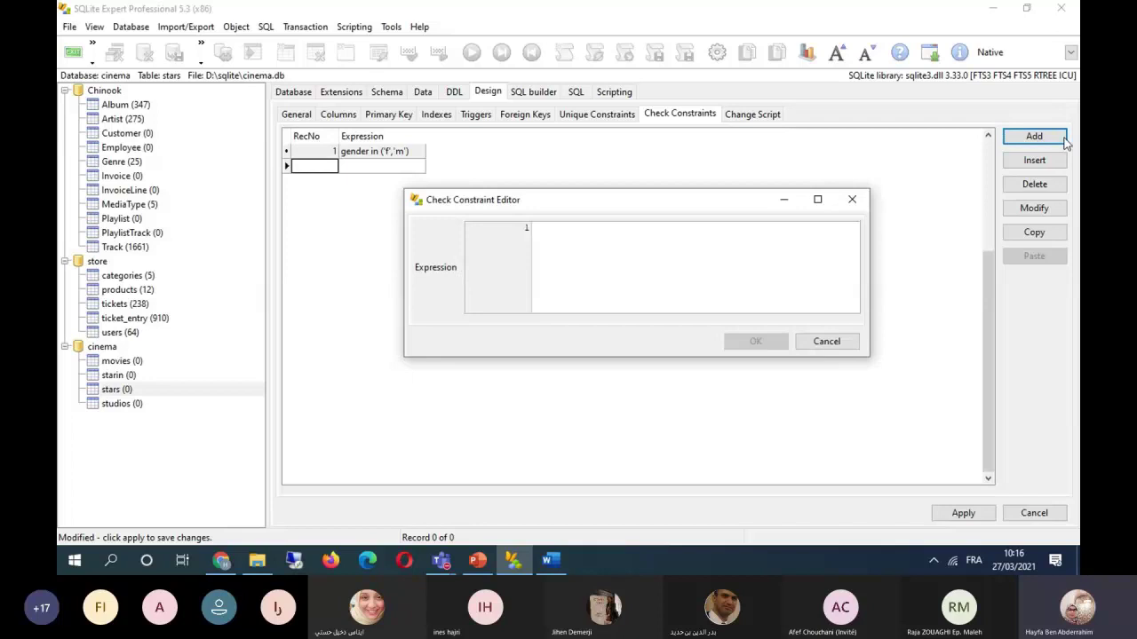
text(birthd)
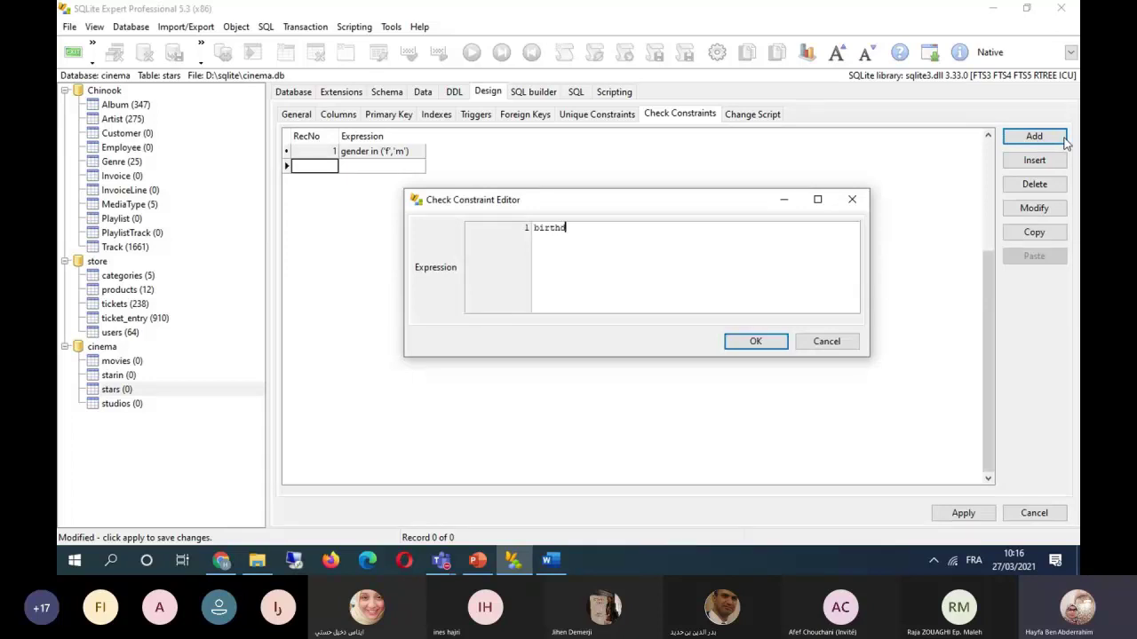
text(ay <)
text(date())
click(755, 341)
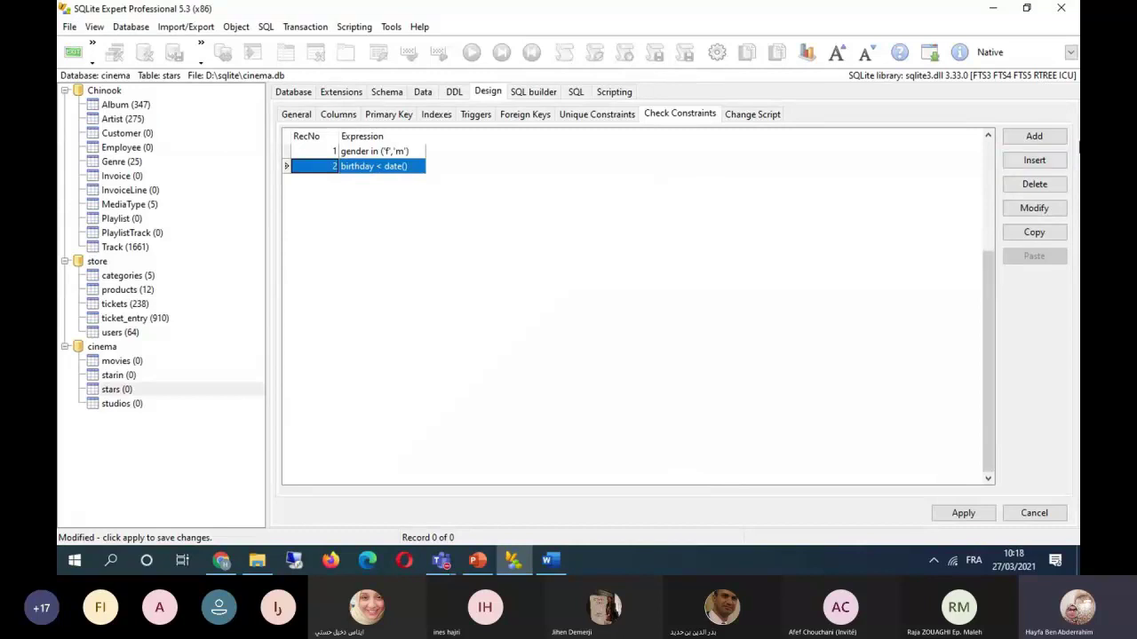
Add the check constraint year >= 1900 to the stars table.
click(1048, 139)
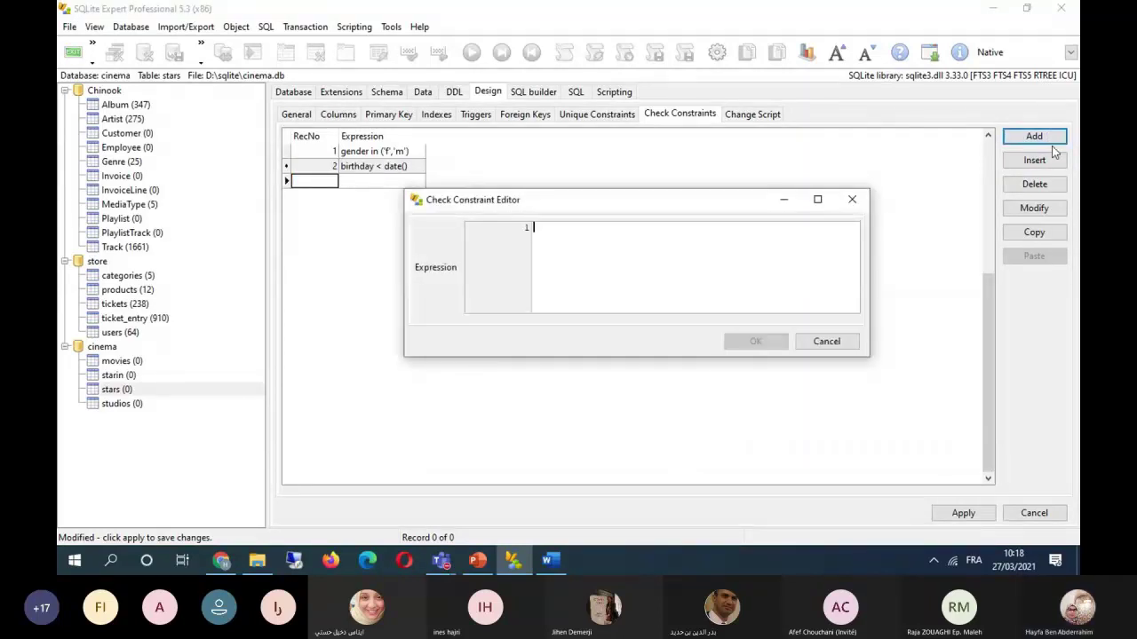
text(y)
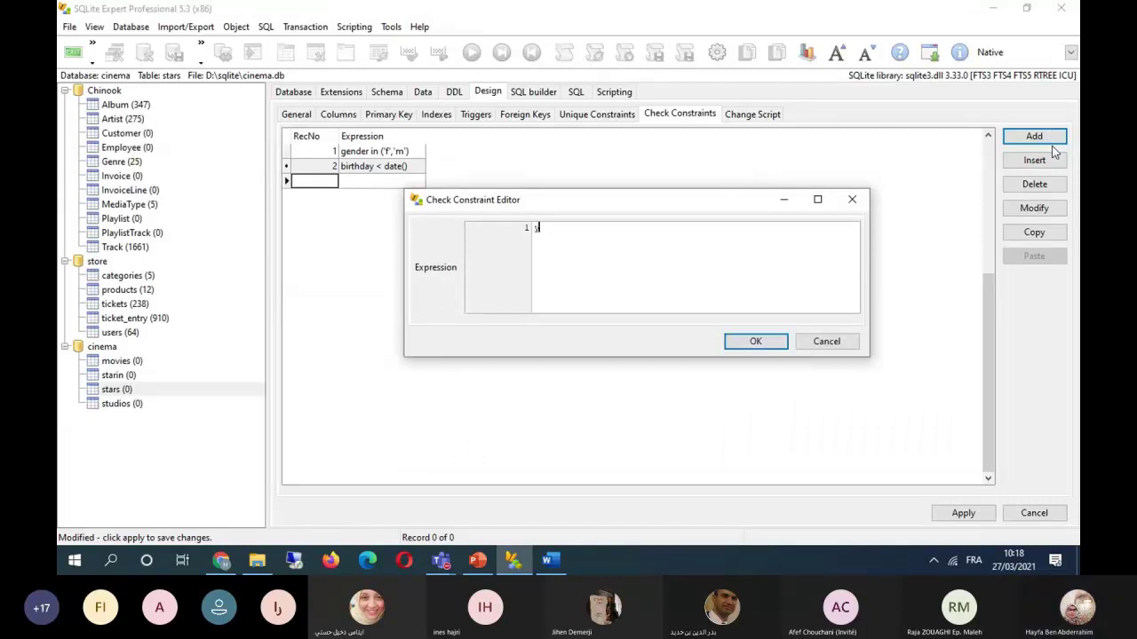
text(ear >= 1900)
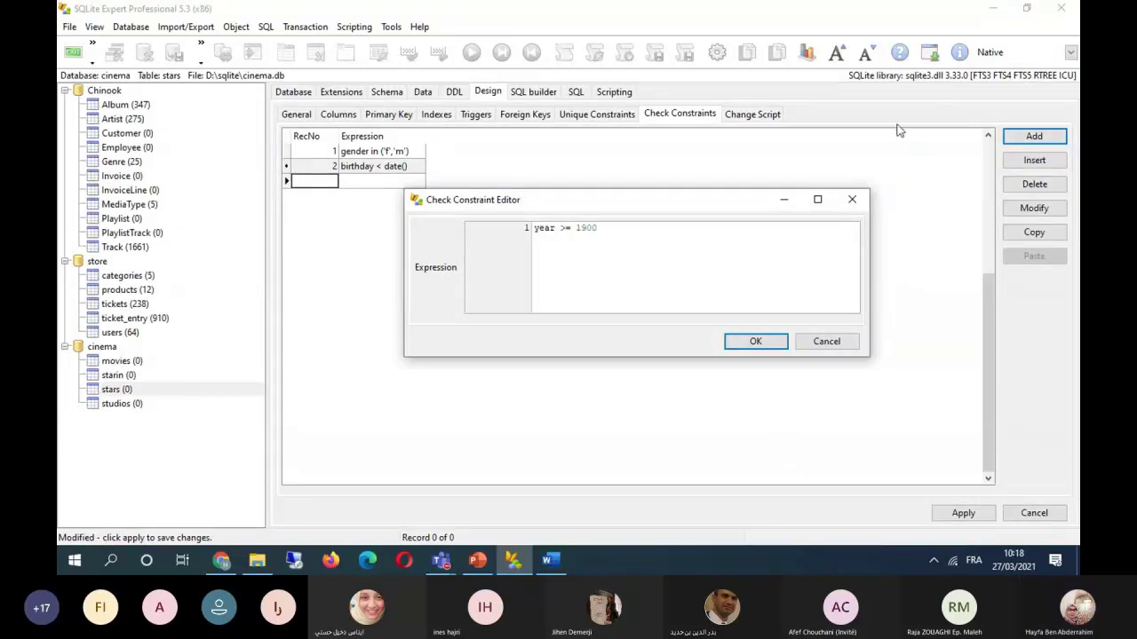
click(755, 341)
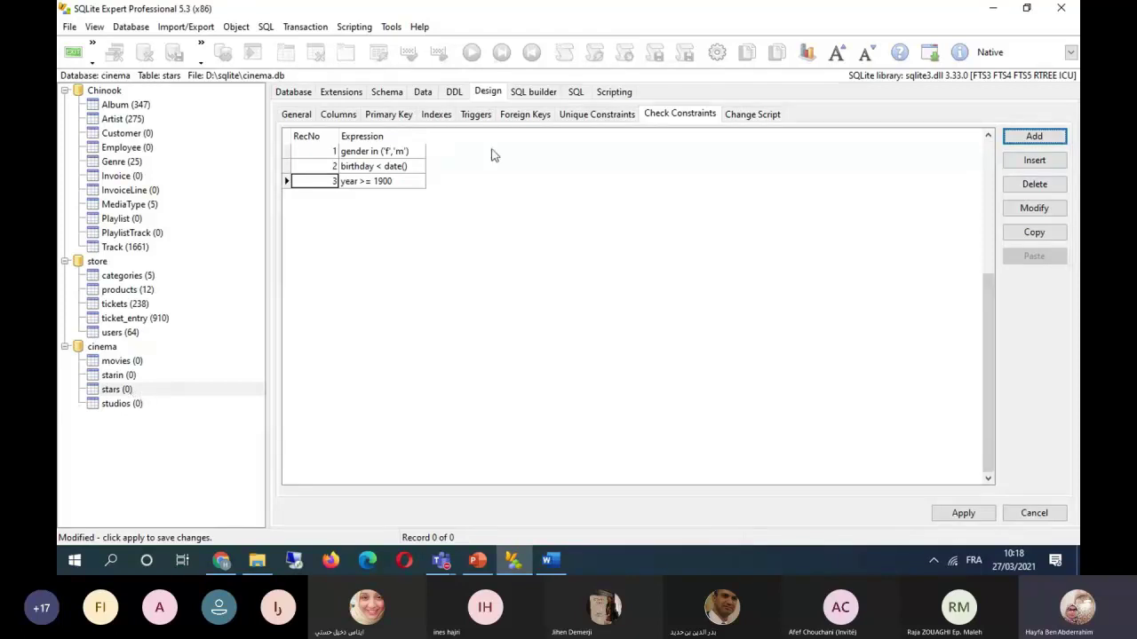
click(338, 114)
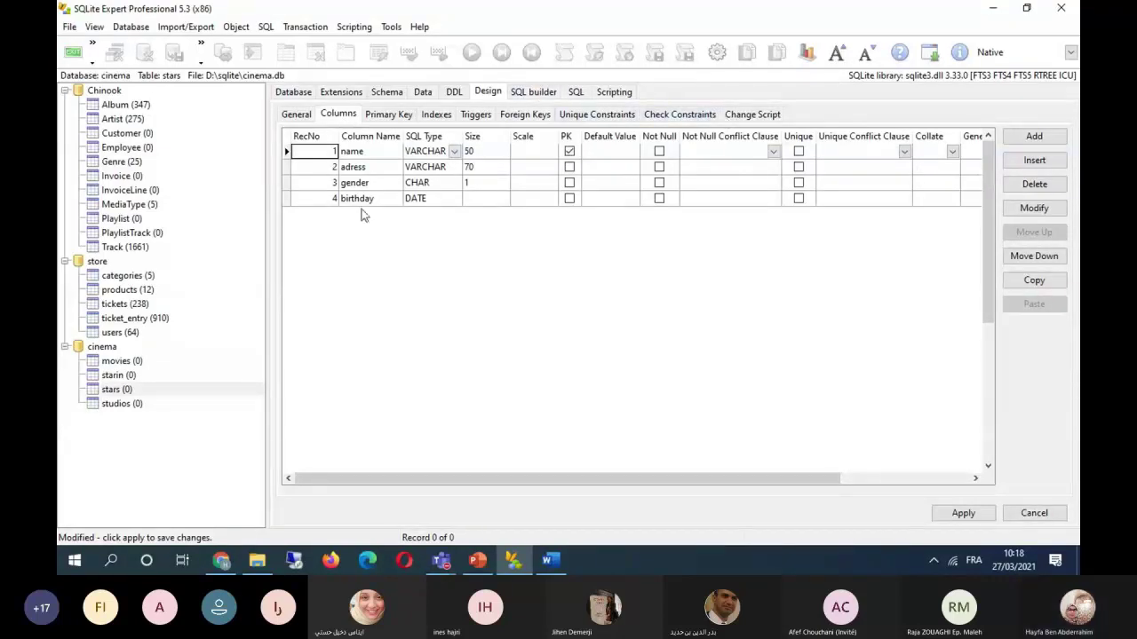
click(489, 203)
click(1034, 209)
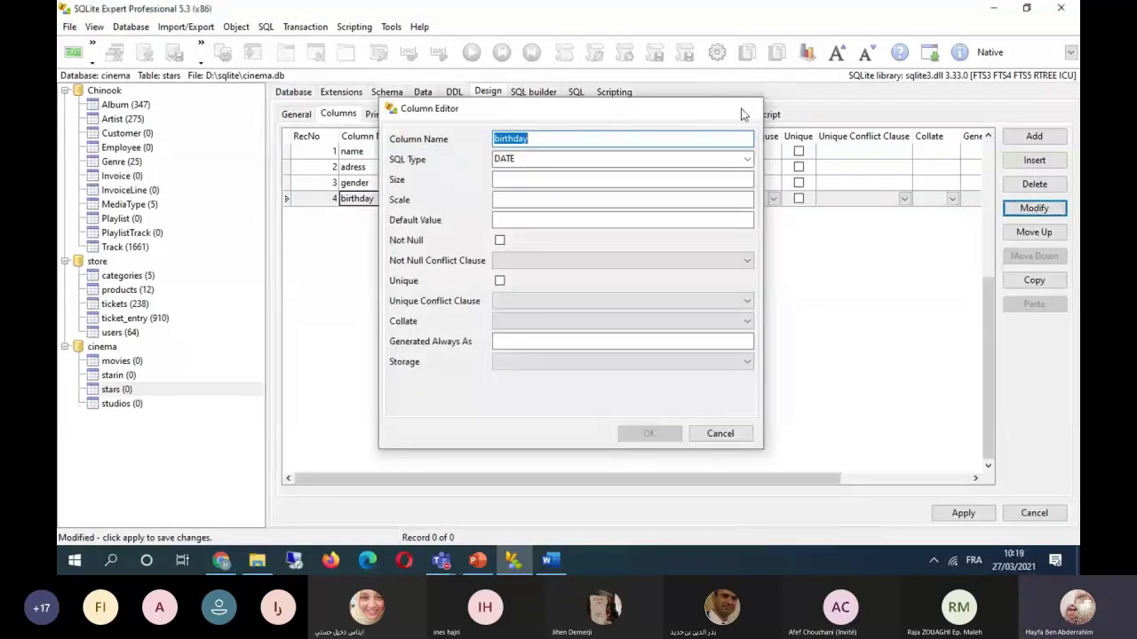
click(745, 107)
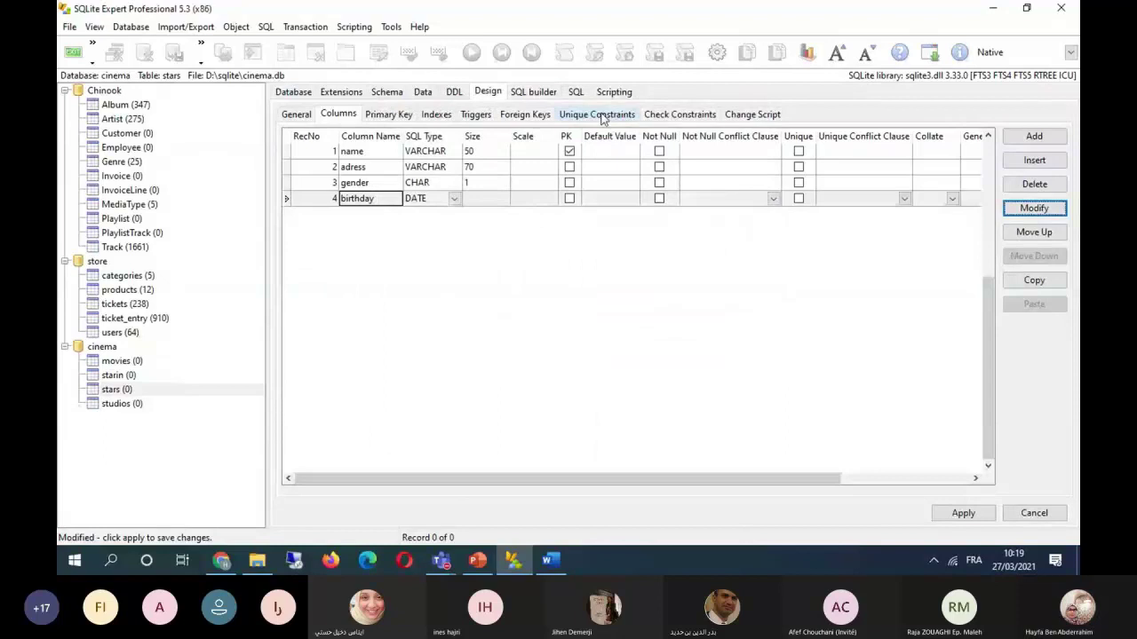
Delete the birthday < date() check constraint from the stars table.
click(682, 115)
click(311, 167)
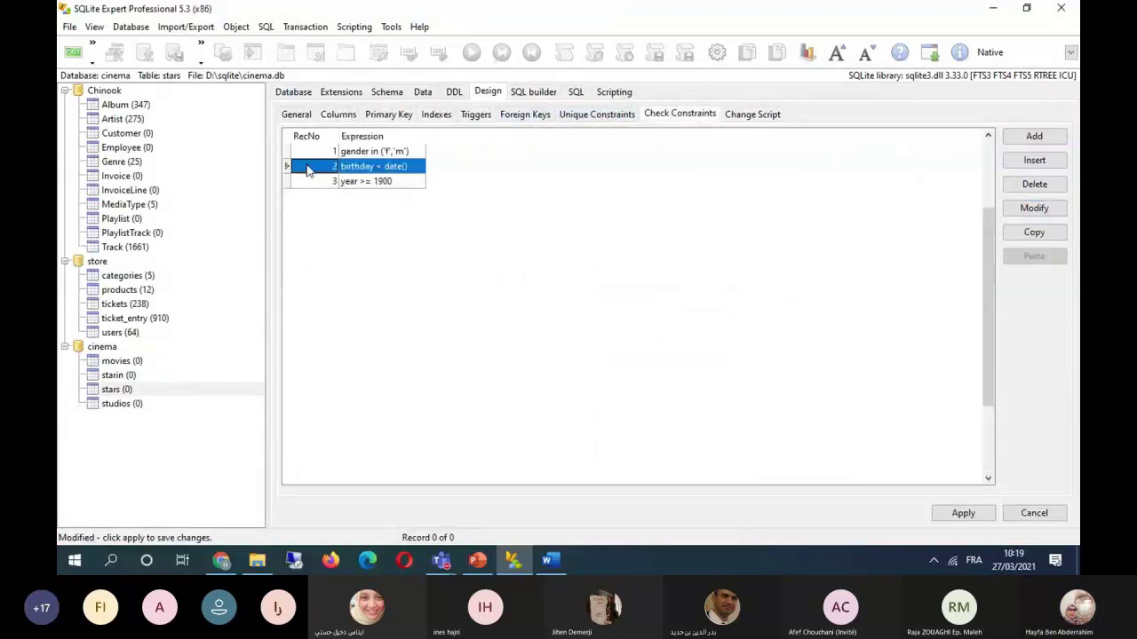
click(1034, 184)
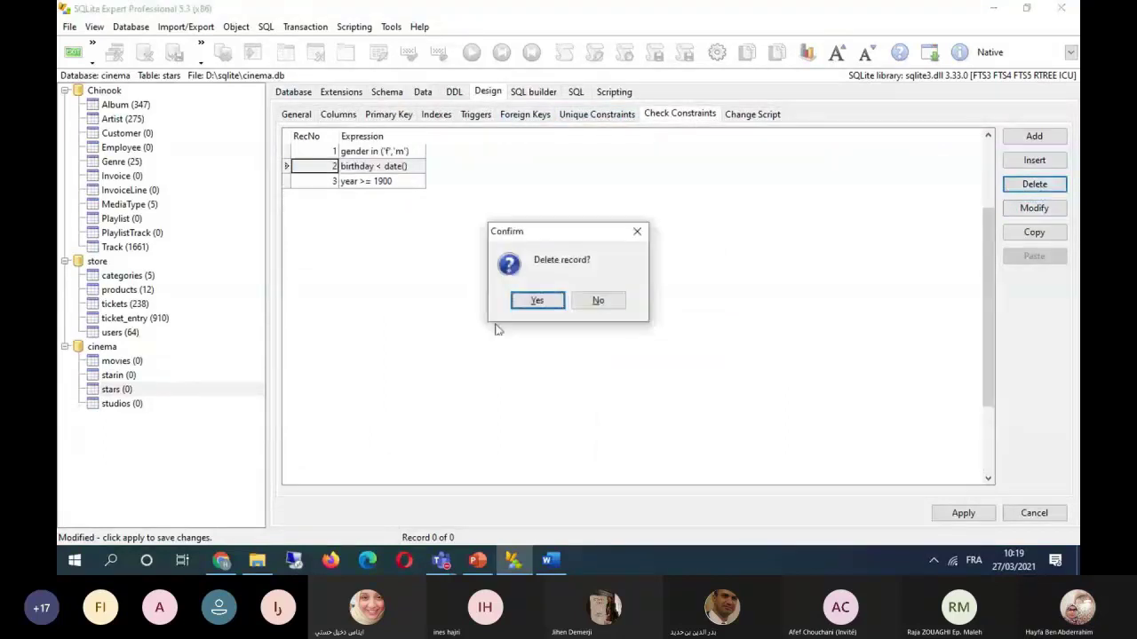
click(536, 300)
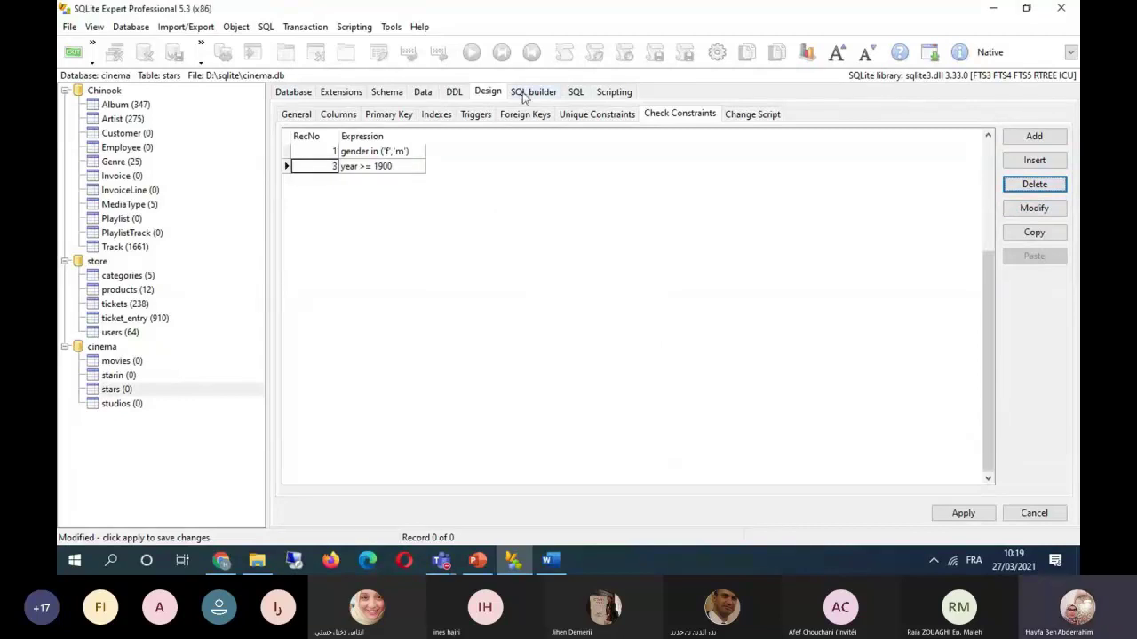
Rename the stars table's birthday column to birthdate.
click(337, 113)
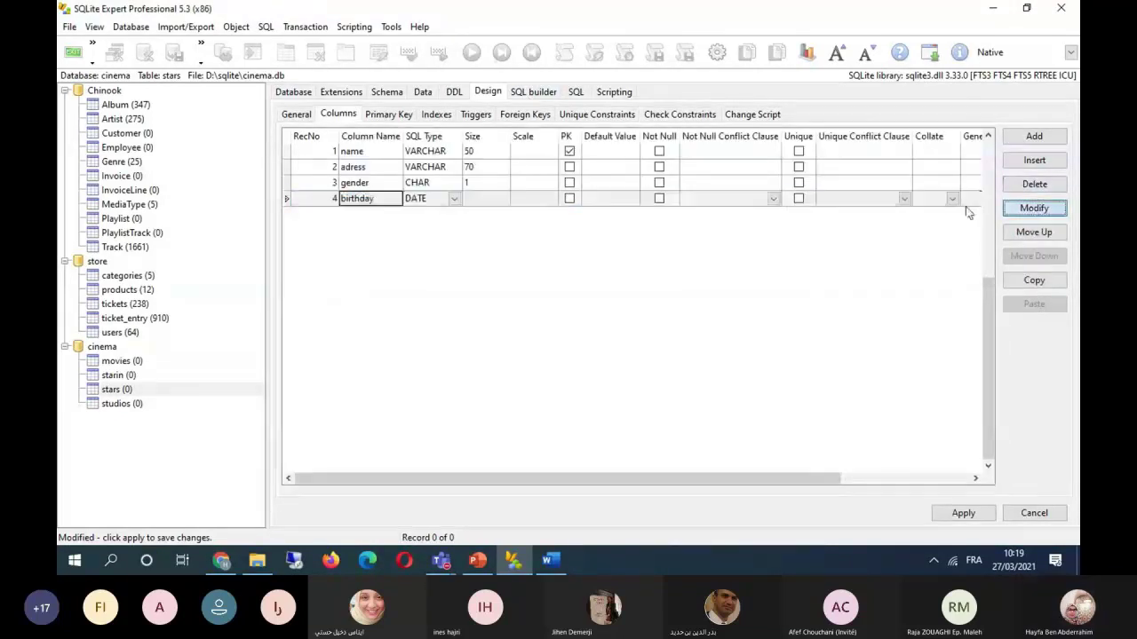
click(1034, 207)
key(BackSpace)
text(ate)
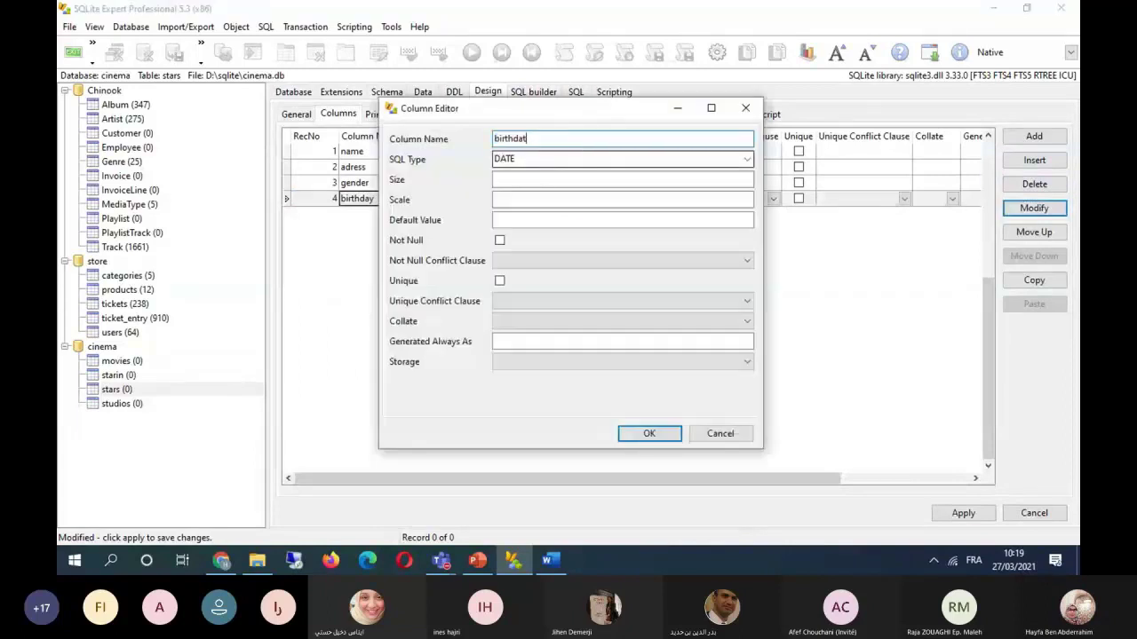
click(649, 433)
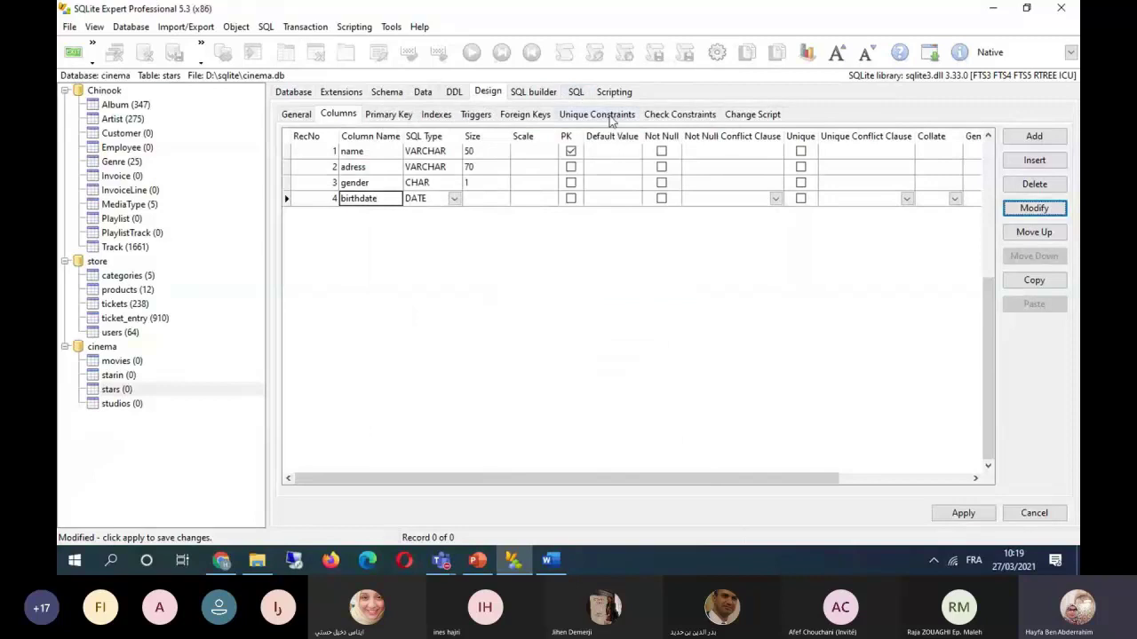
Add the check constraint birthdate < date() to the stars table.
click(672, 116)
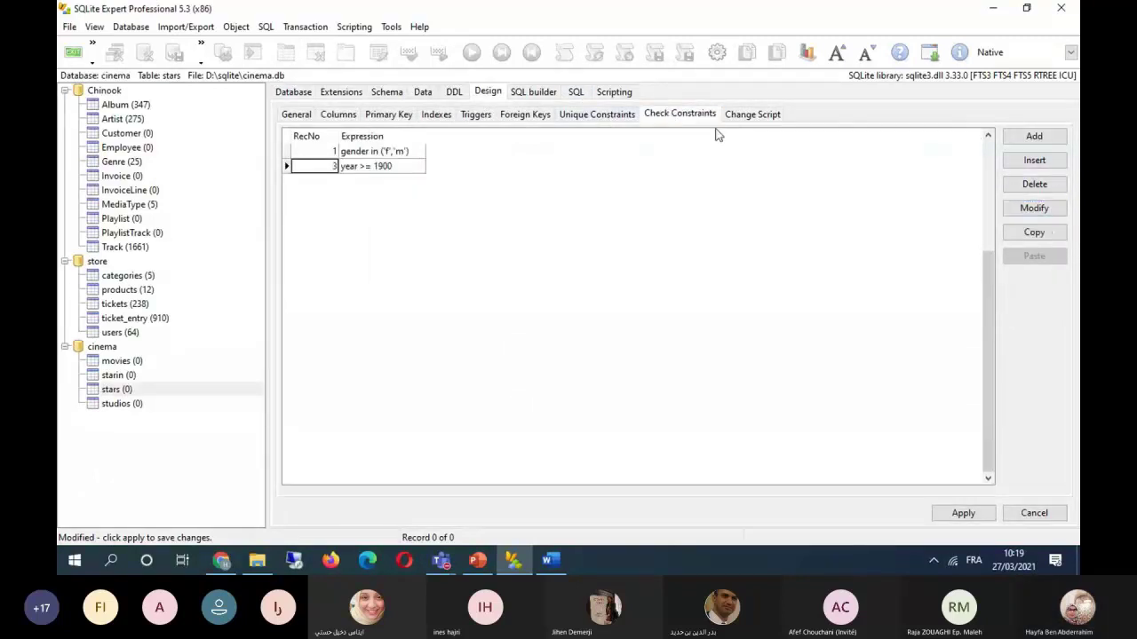
click(1032, 139)
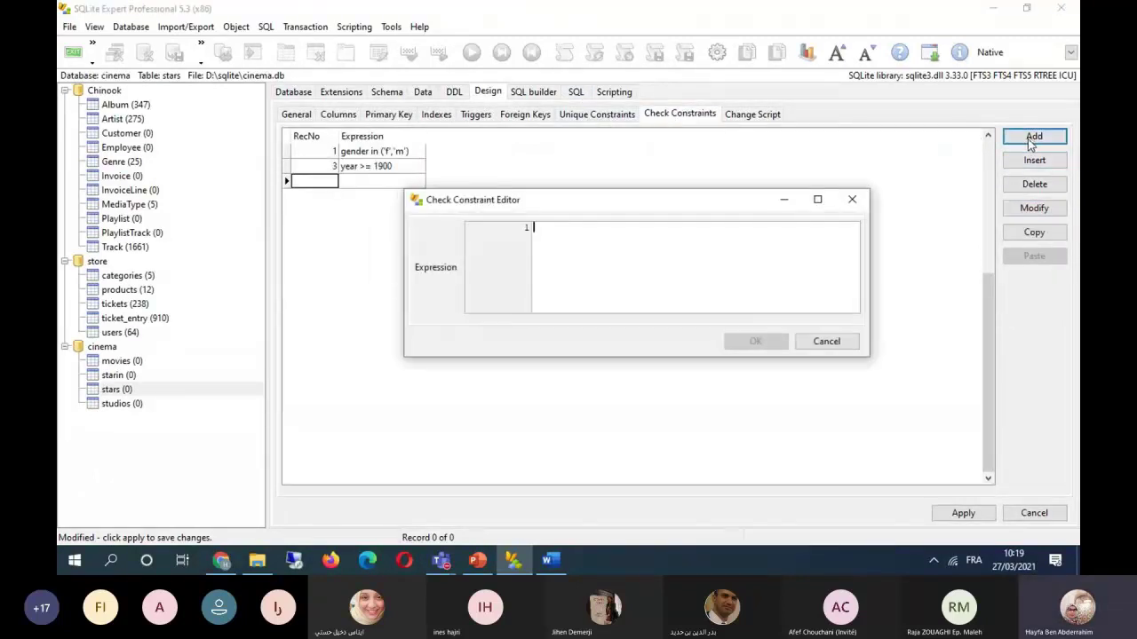
text(b)
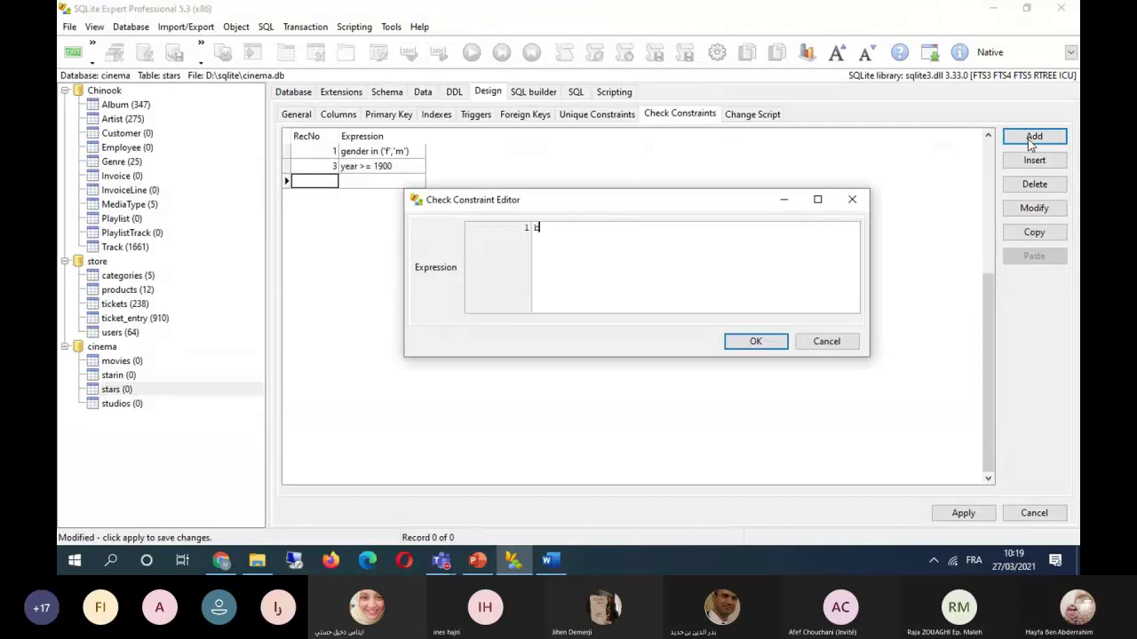
text(irthdate)
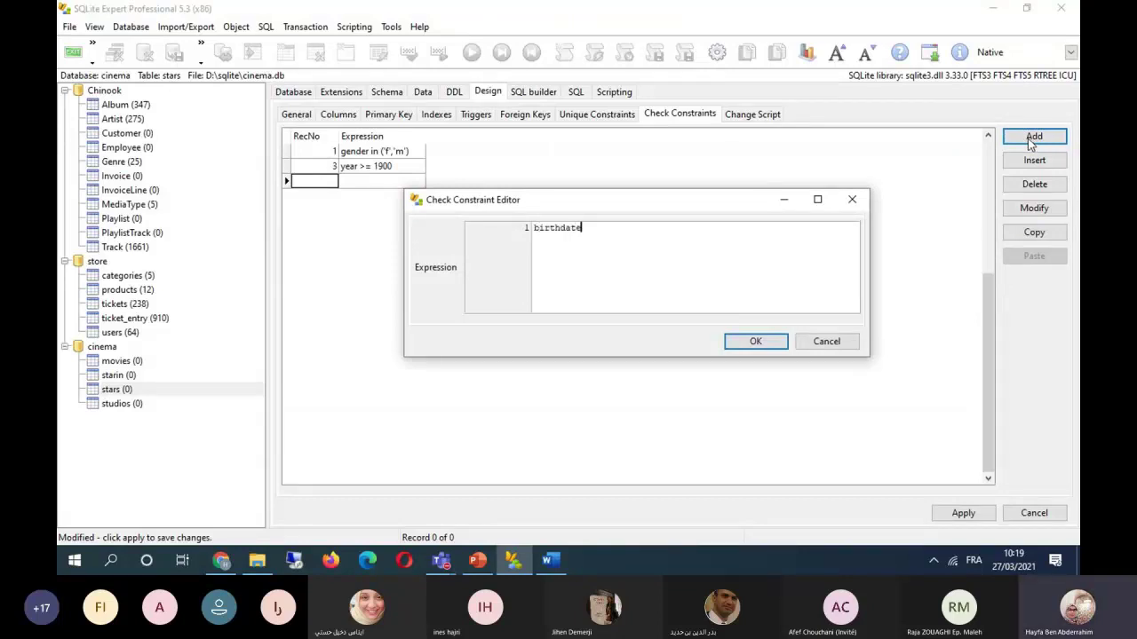
text( < )
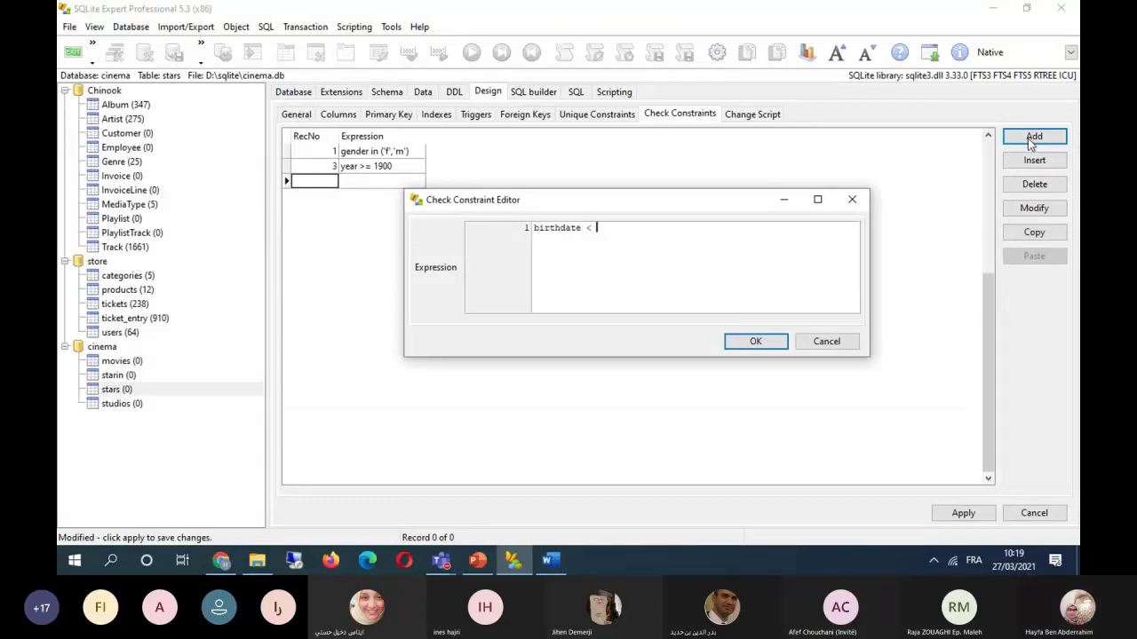
text(date)
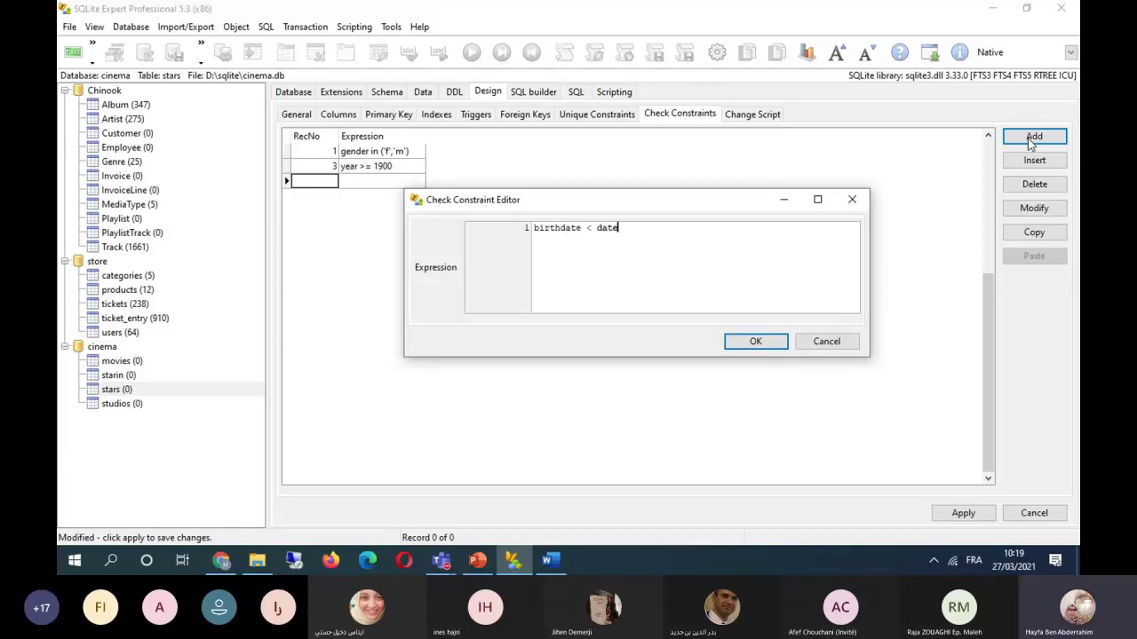
text(())
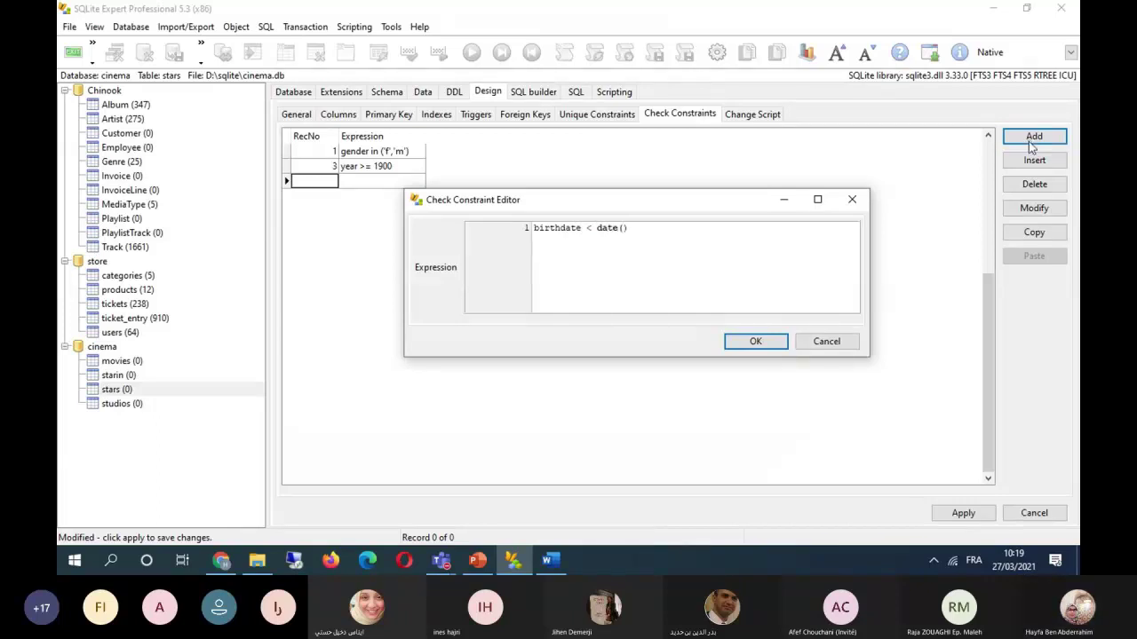
click(778, 342)
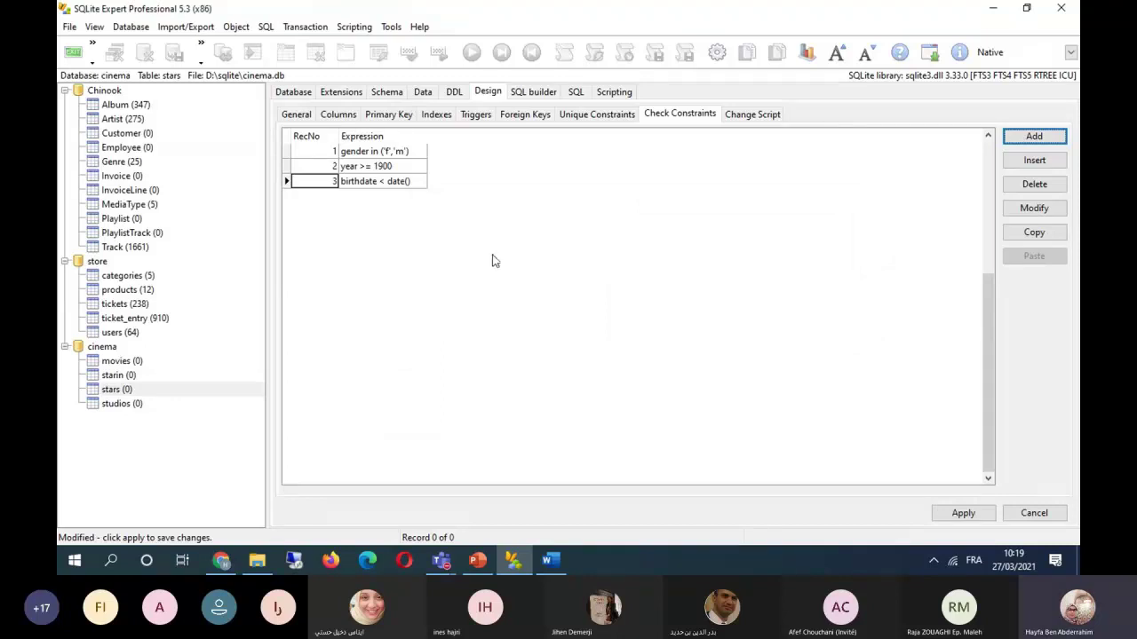
Start another check constraint on the stars table with an expression beginning with "movi".
click(1034, 136)
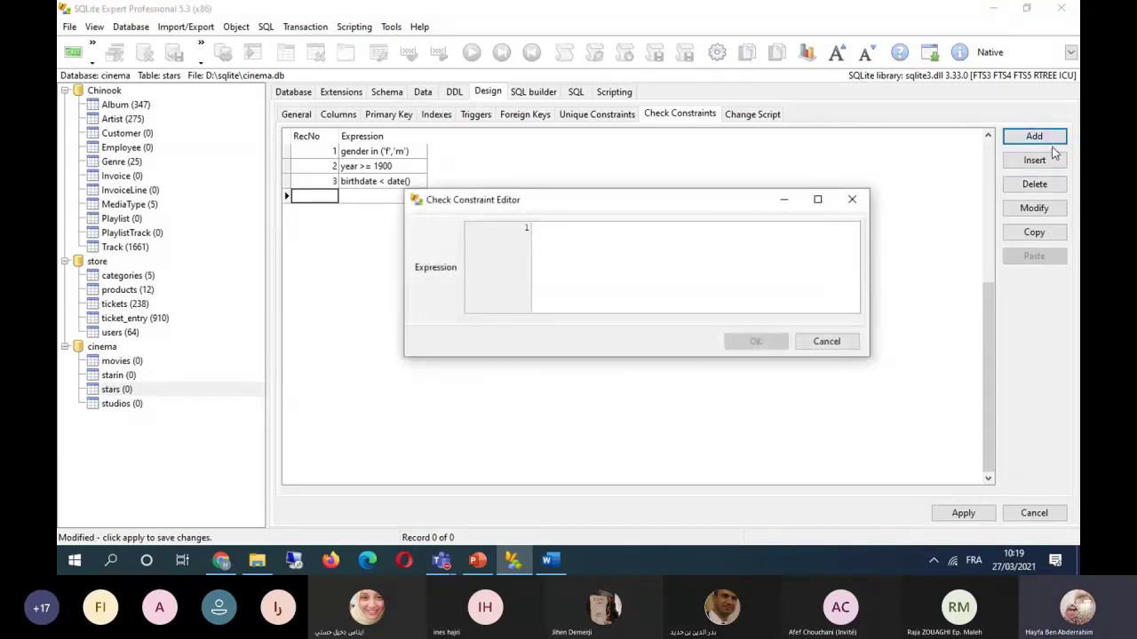
text(s)
text(ovi)
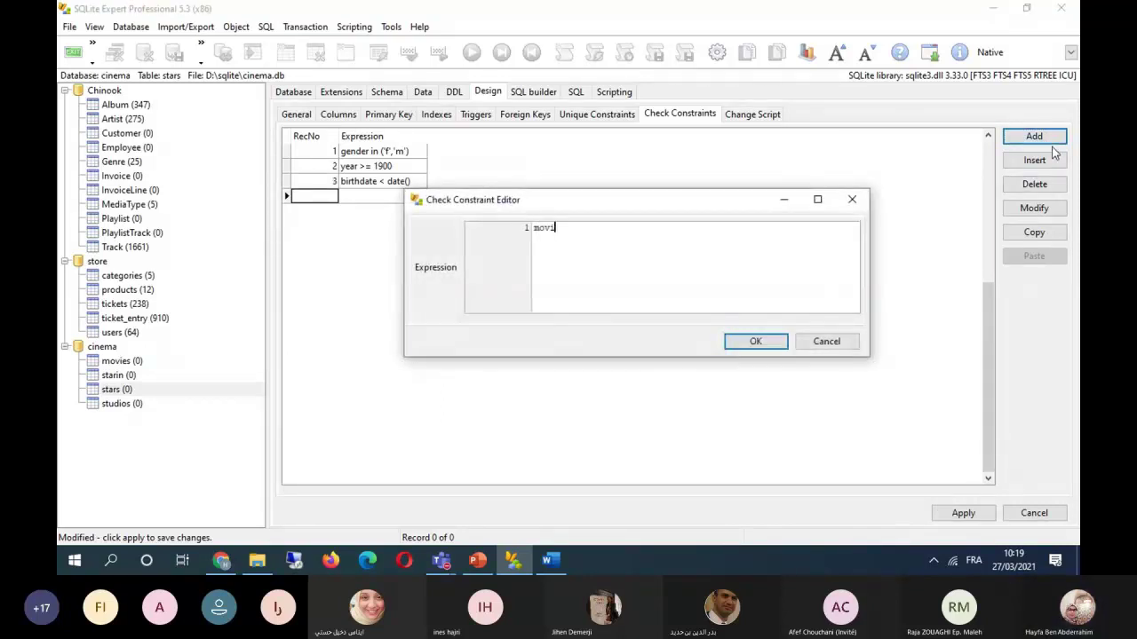
text(es)
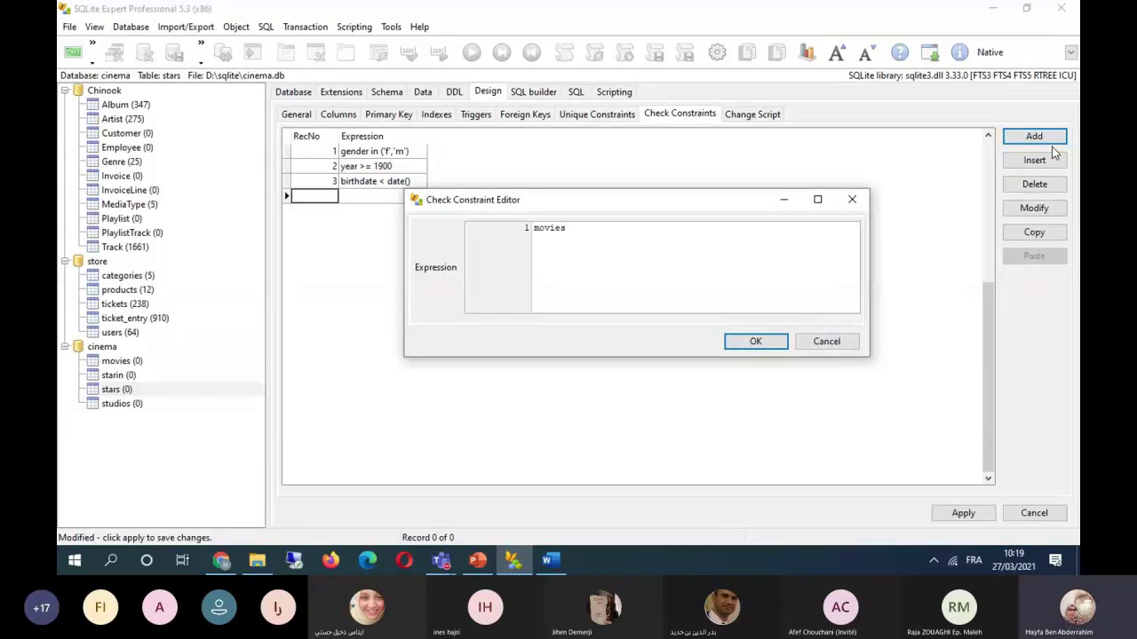
key(BackSpace)
key(BackSpace)
key(BackSpace)
key(BackSpace)
key(BackSpace)
key(BackSpace)
text(1e)
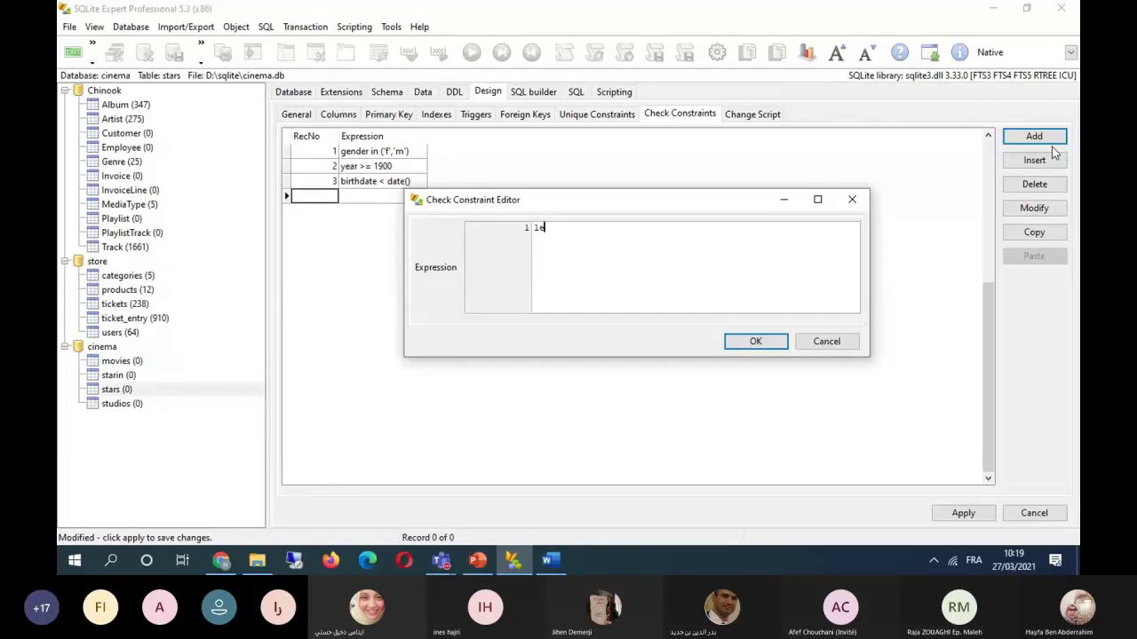
text(n)
key(BackSpace)
key(BackSpace)
key(BackSpace)
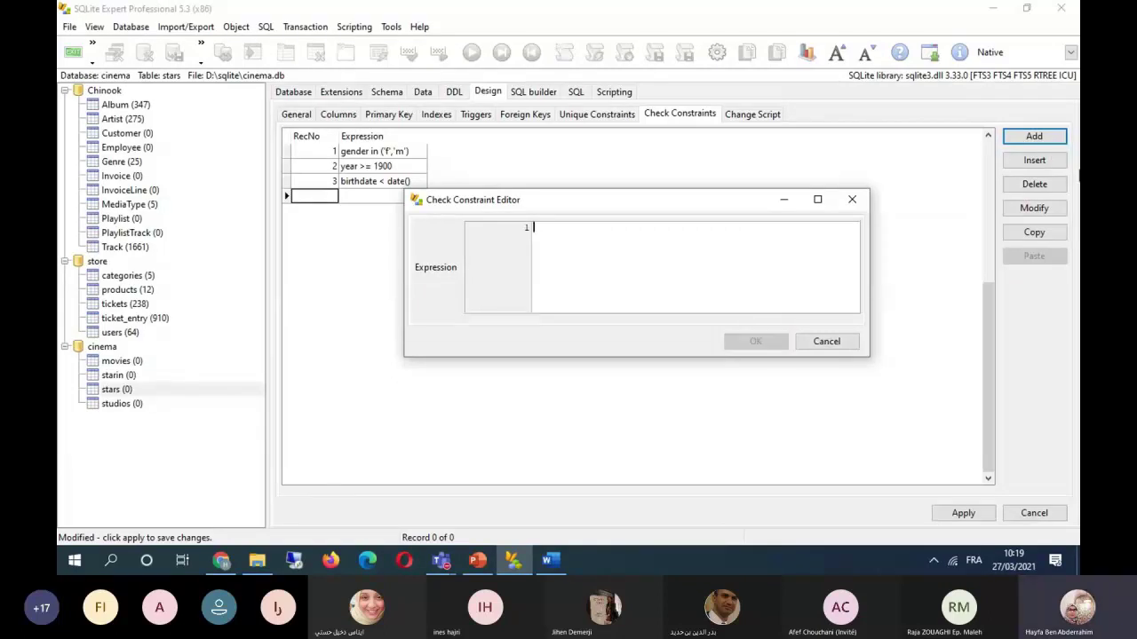
click(844, 347)
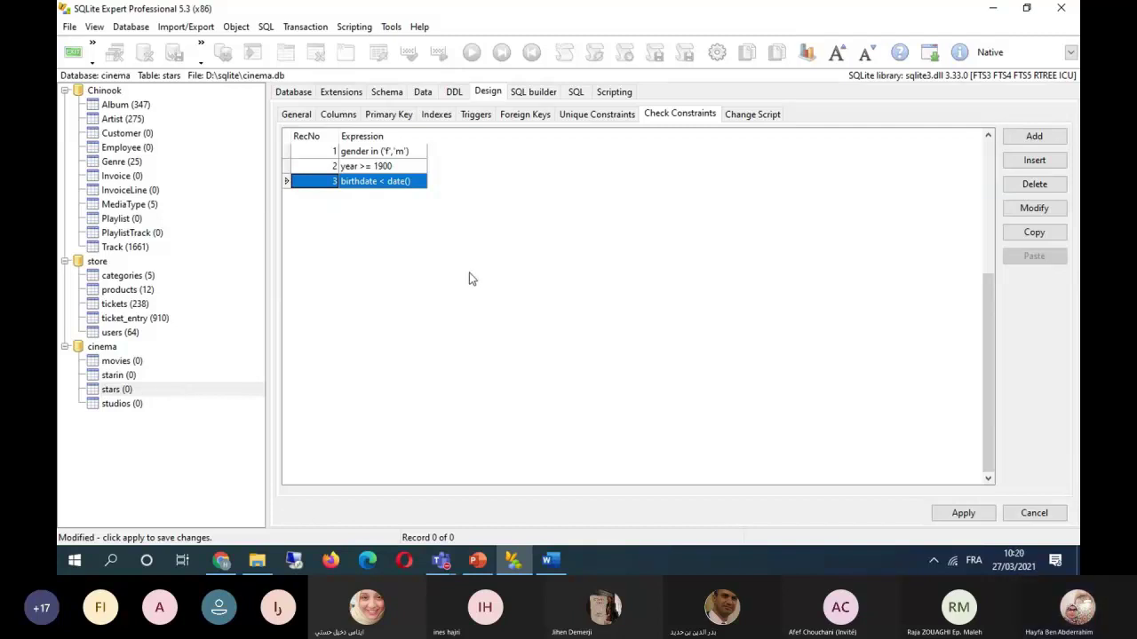
Delete the "year >= 1900" check constraint from the stars table and apply the table's design changes.
click(408, 167)
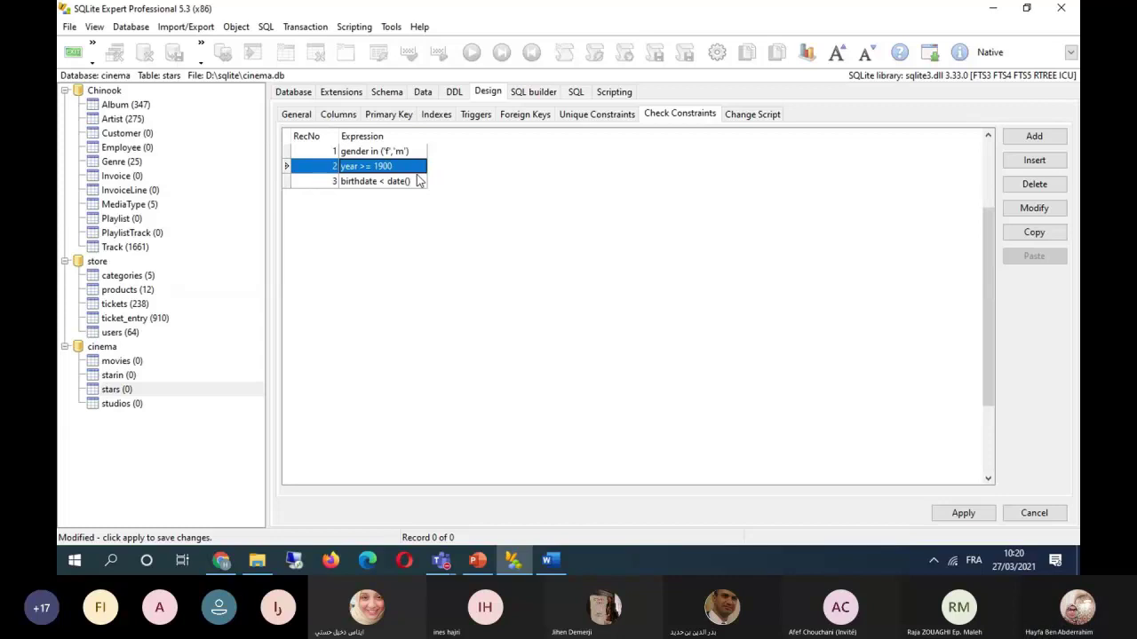
click(1036, 185)
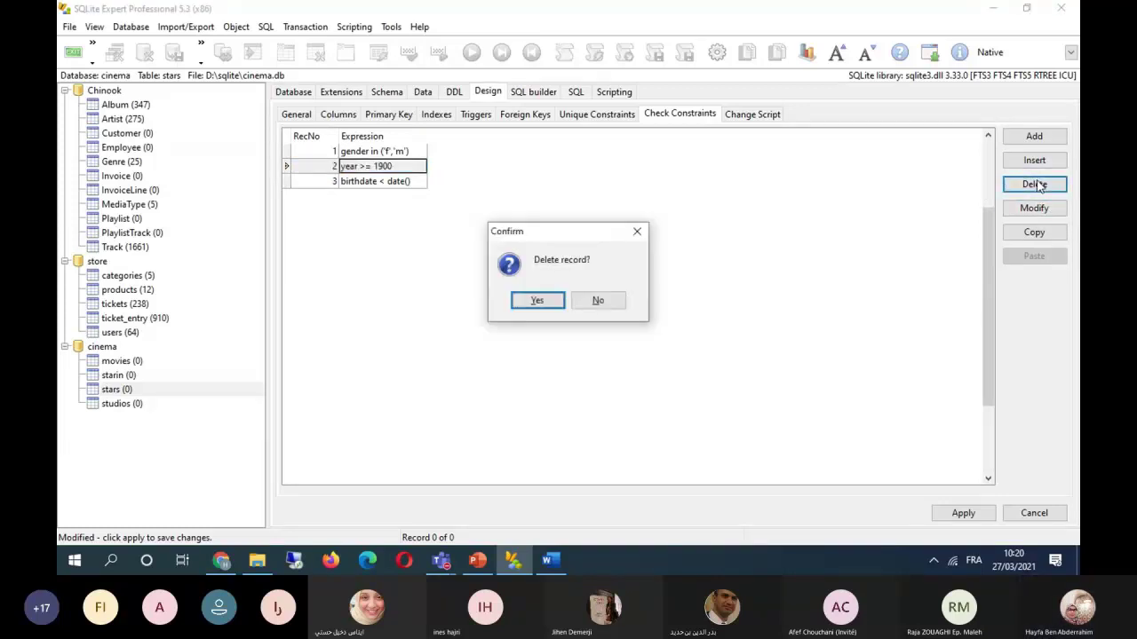
click(536, 300)
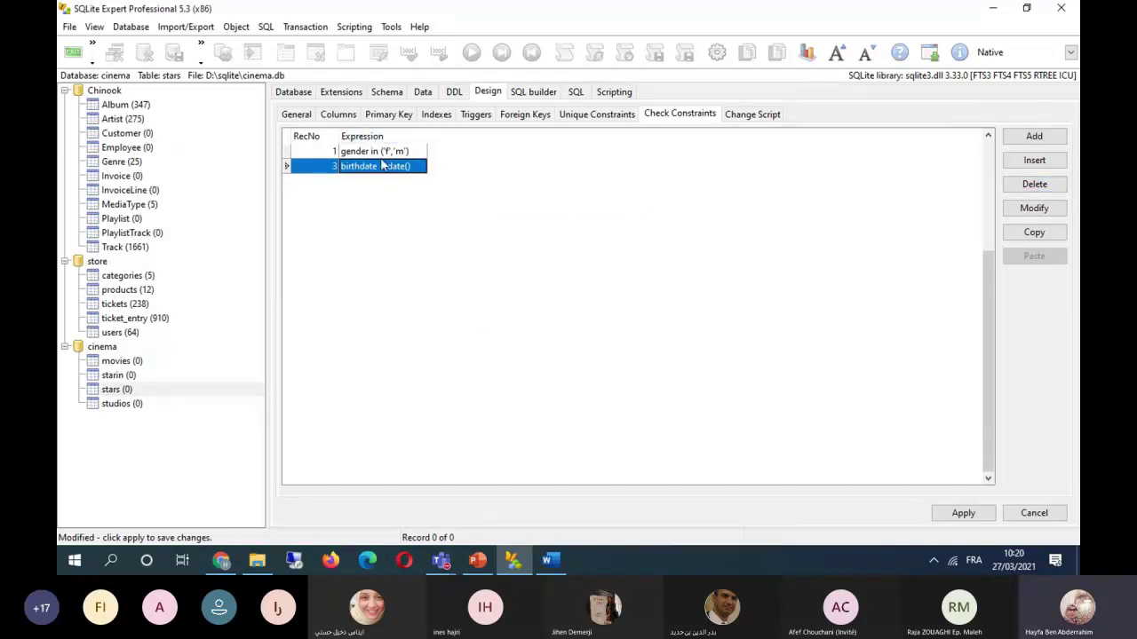
click(963, 513)
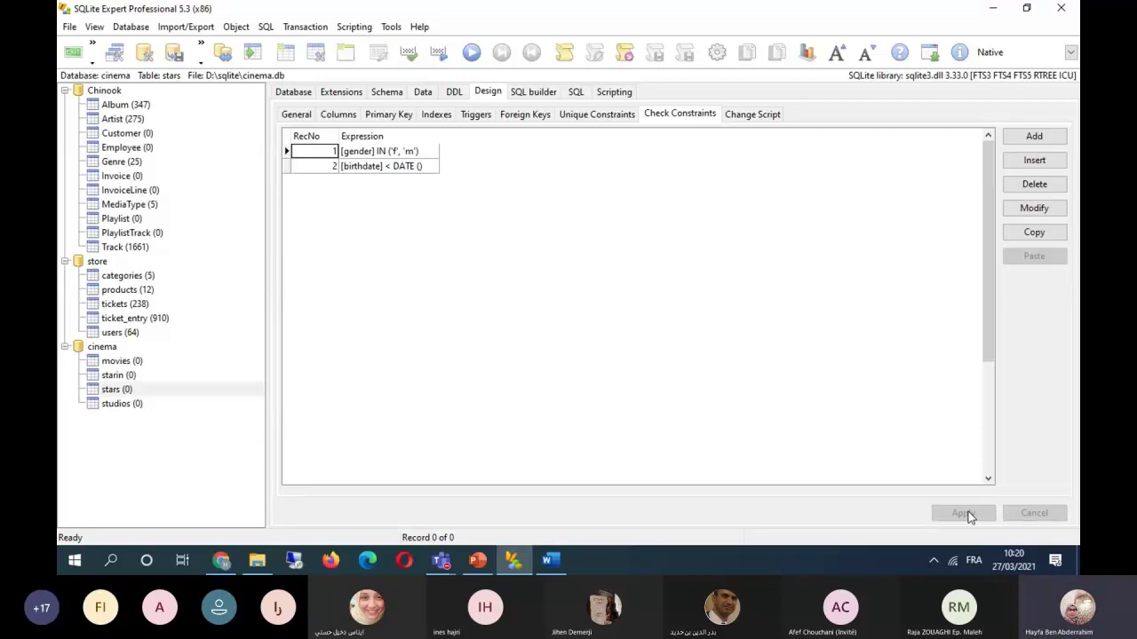
Add the check constraint "year >= 1900" to the movies table of the cinema database.
click(118, 361)
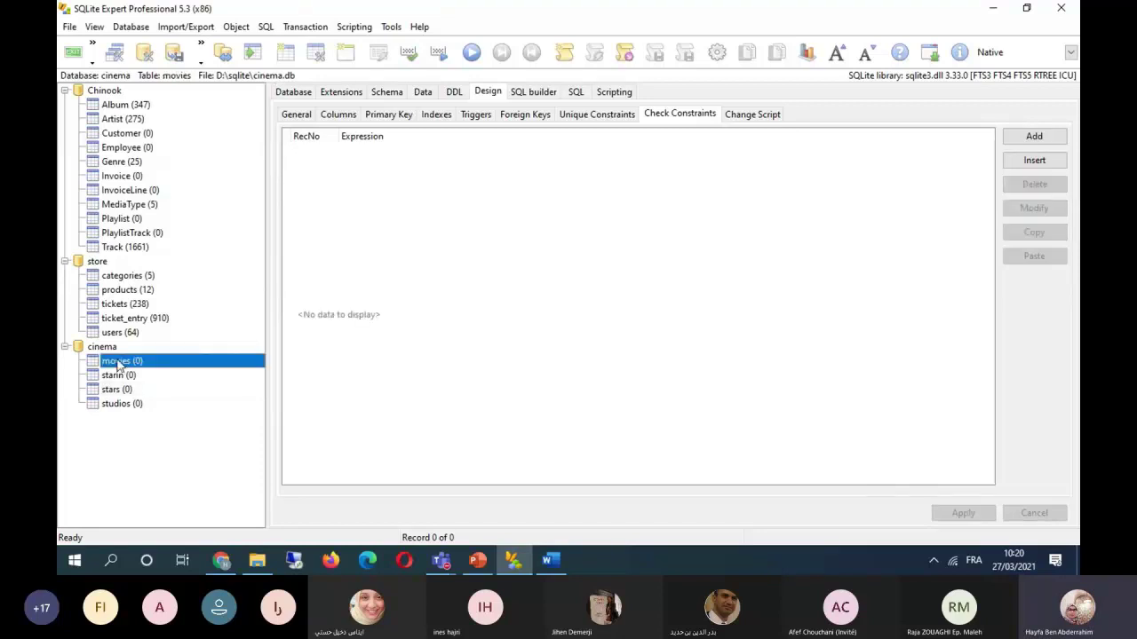
click(1054, 138)
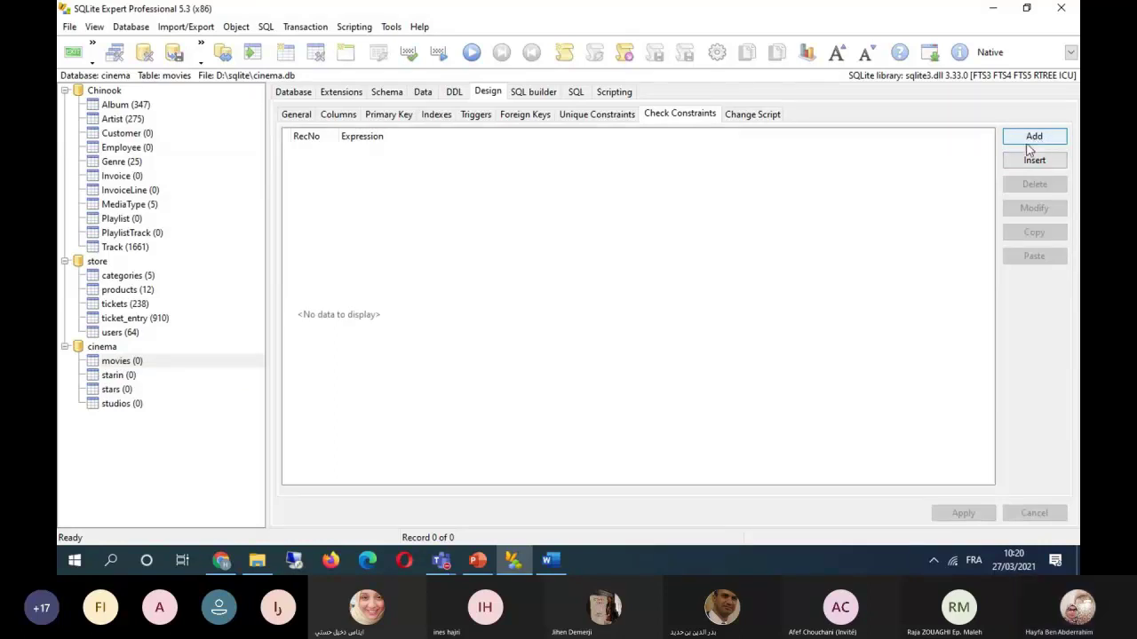
click(1030, 138)
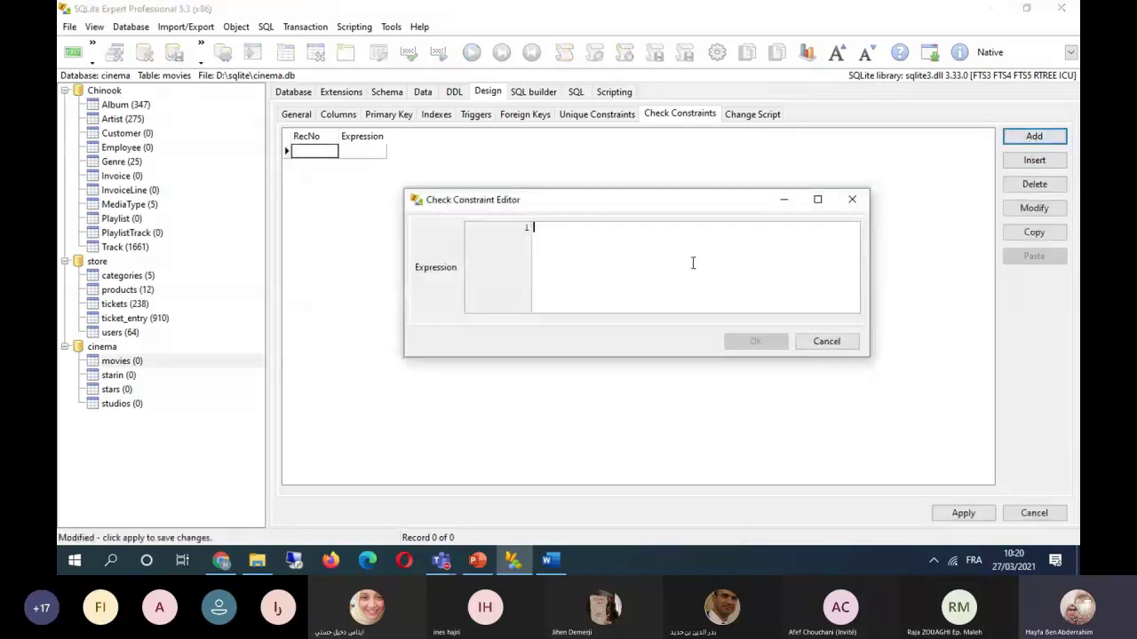
text(year)
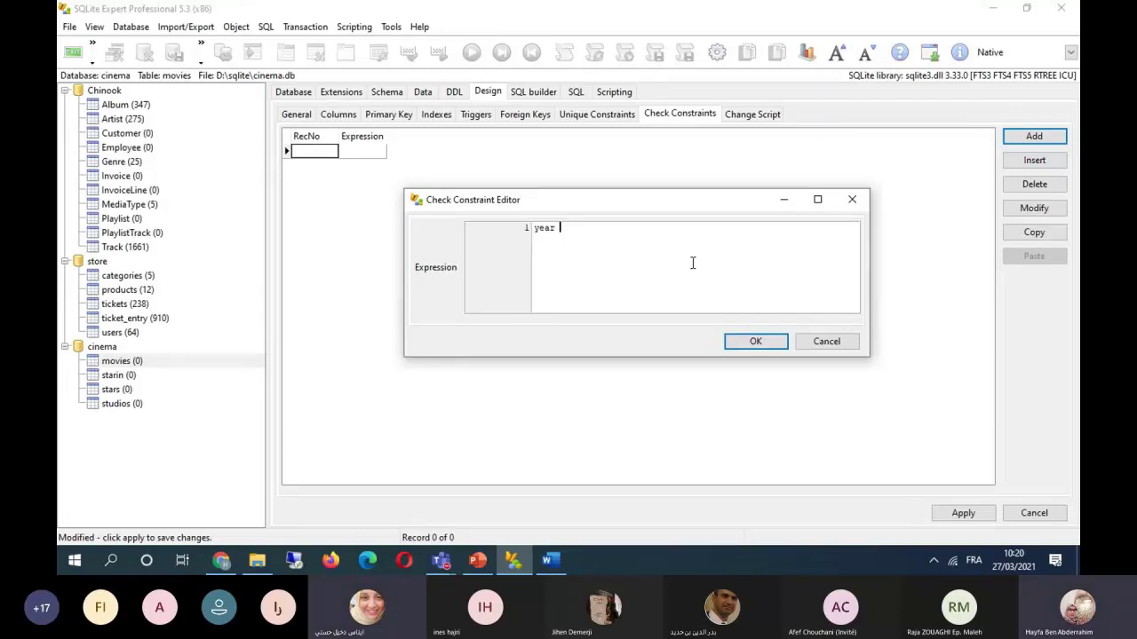
text(>)
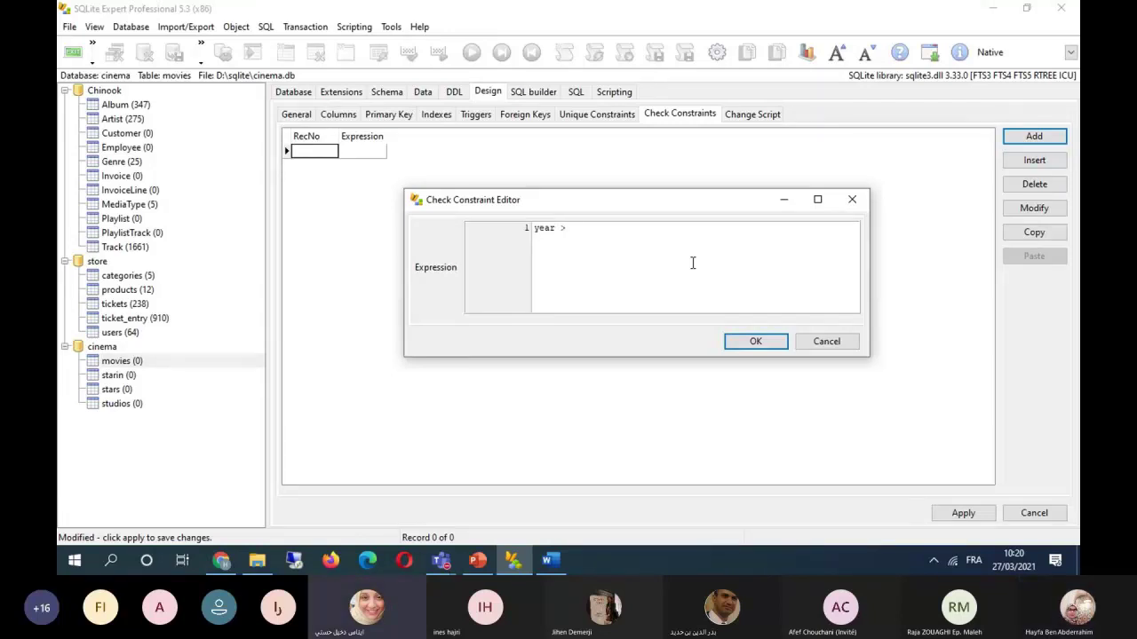
text(=)
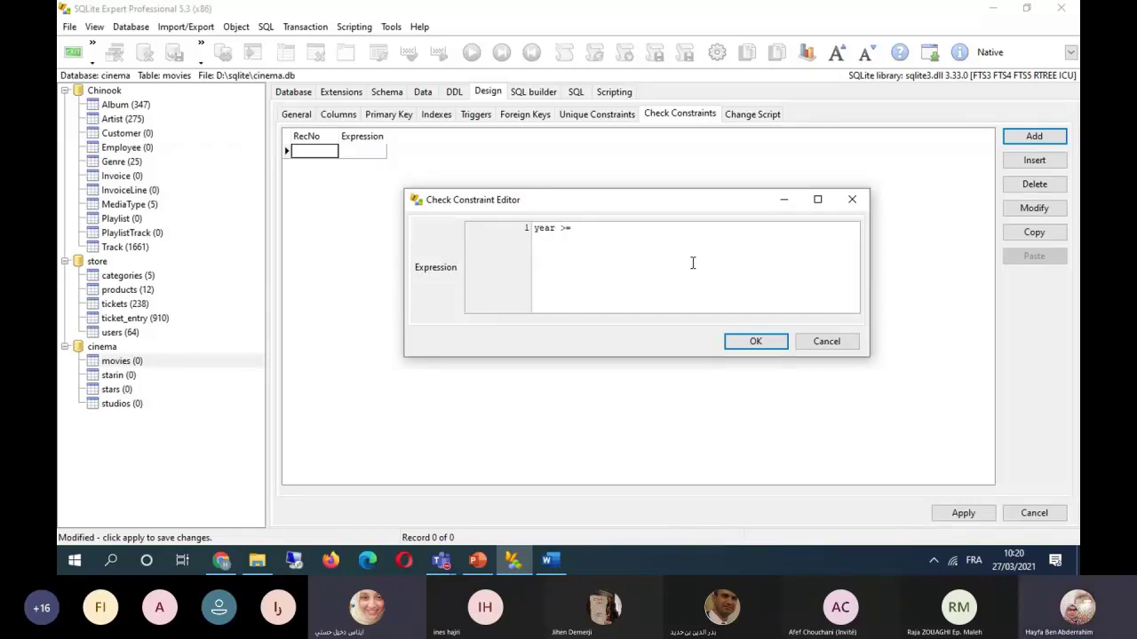
text( 1900)
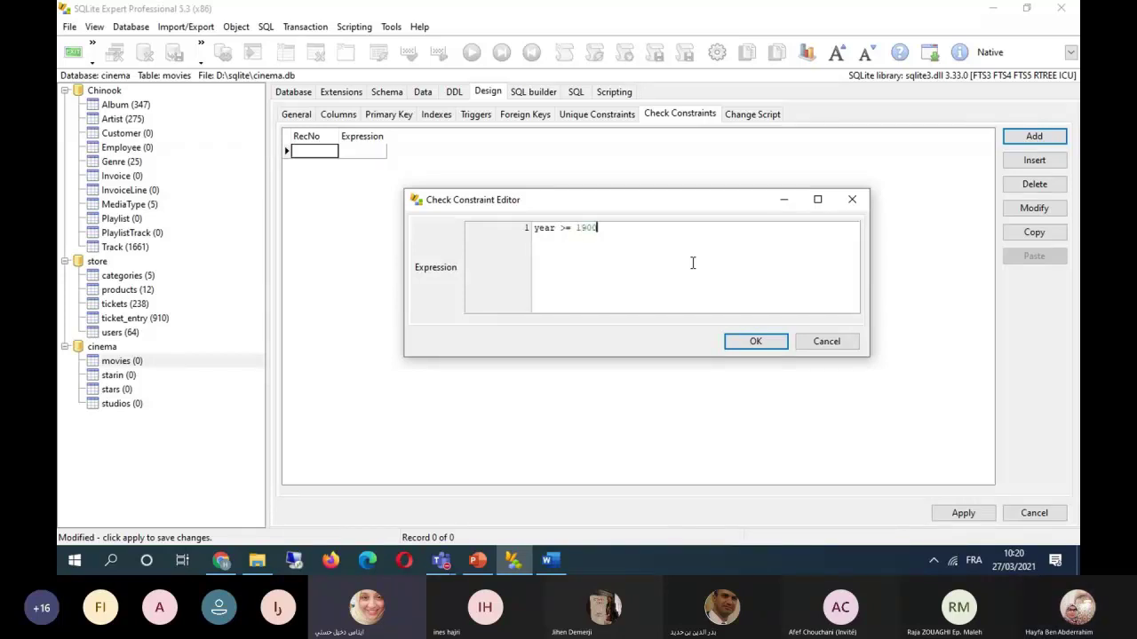
click(755, 341)
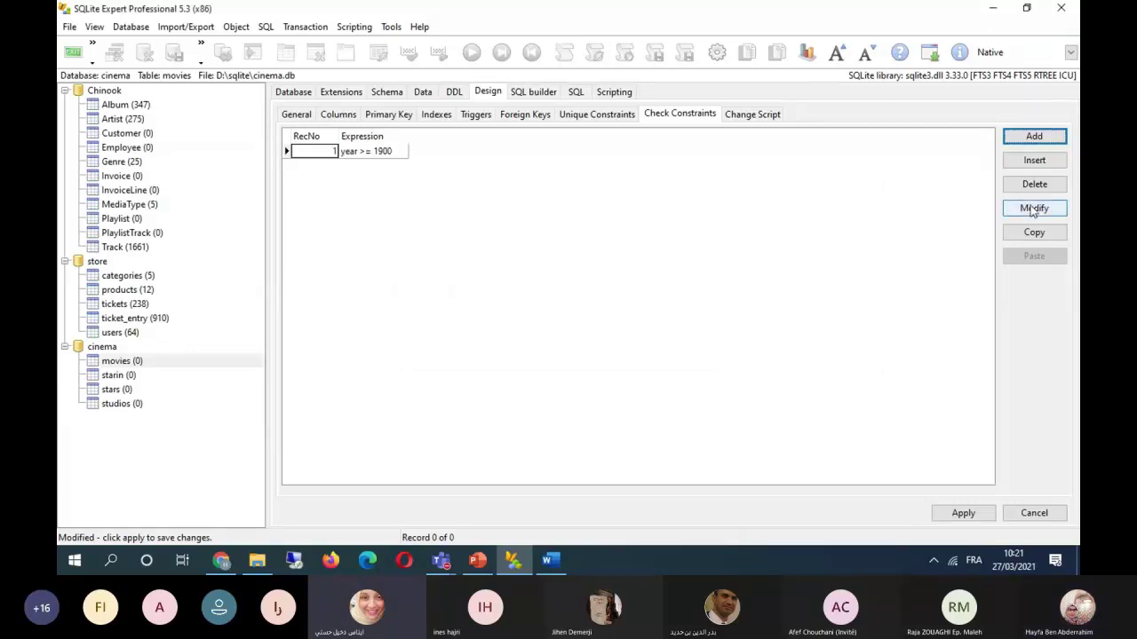
Add the check constraint "length between 30 and 200" to the movies table and apply the design changes.
click(1048, 139)
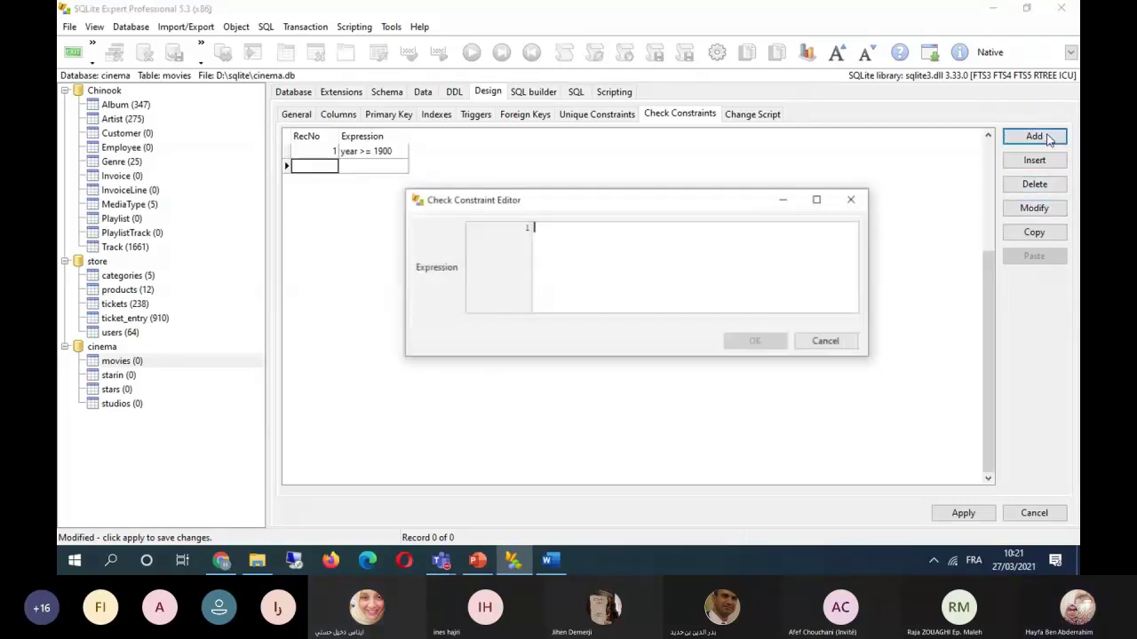
text(l)
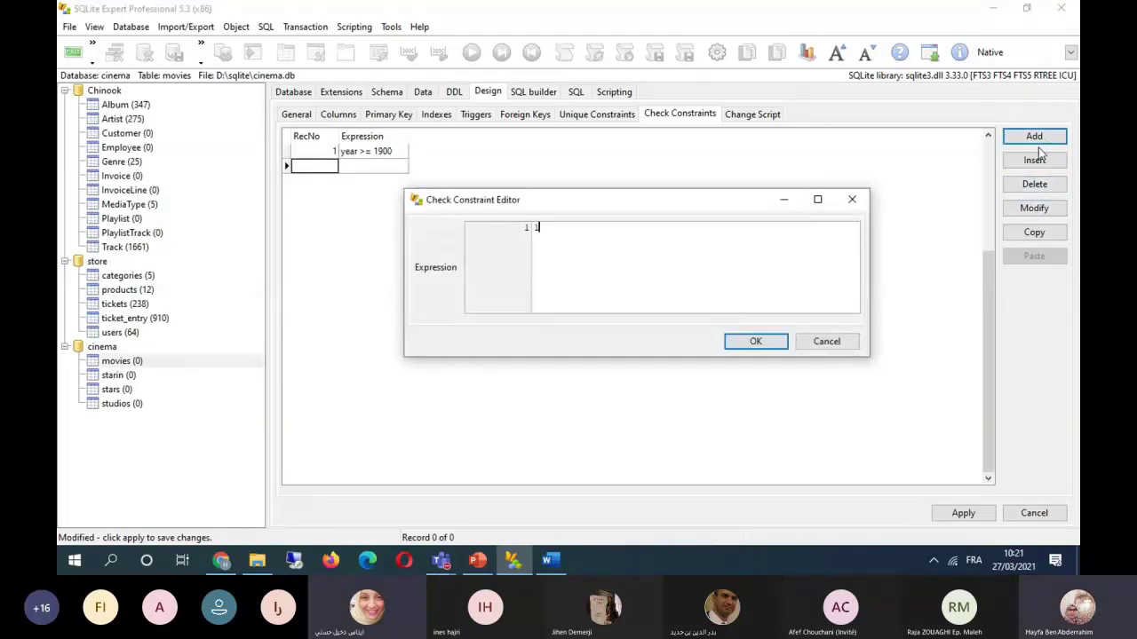
text(e)
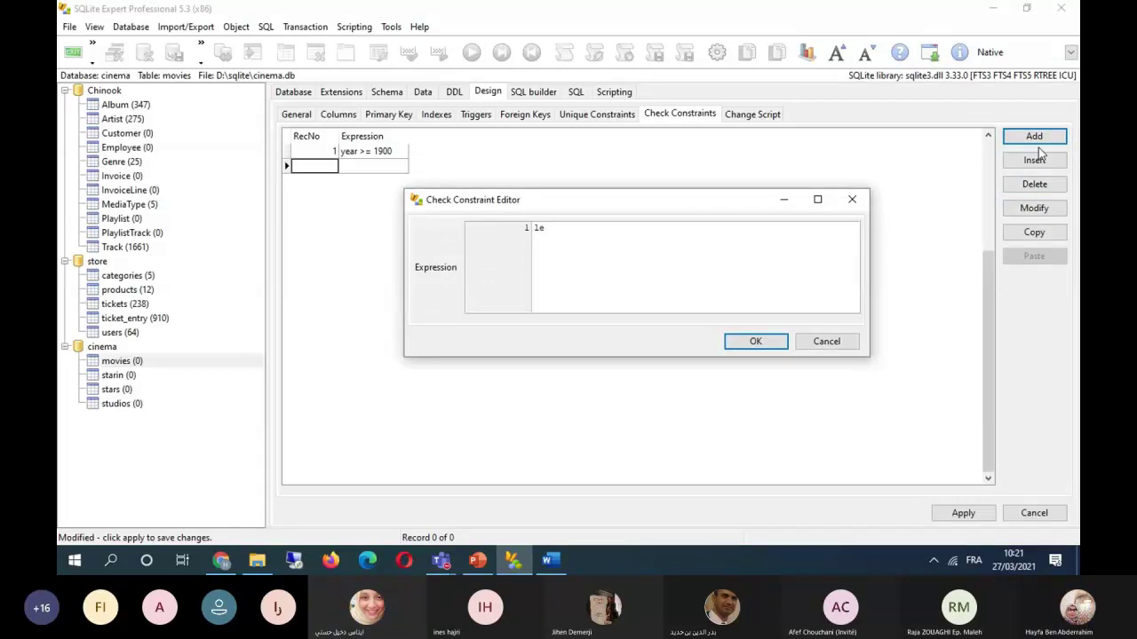
text(n)
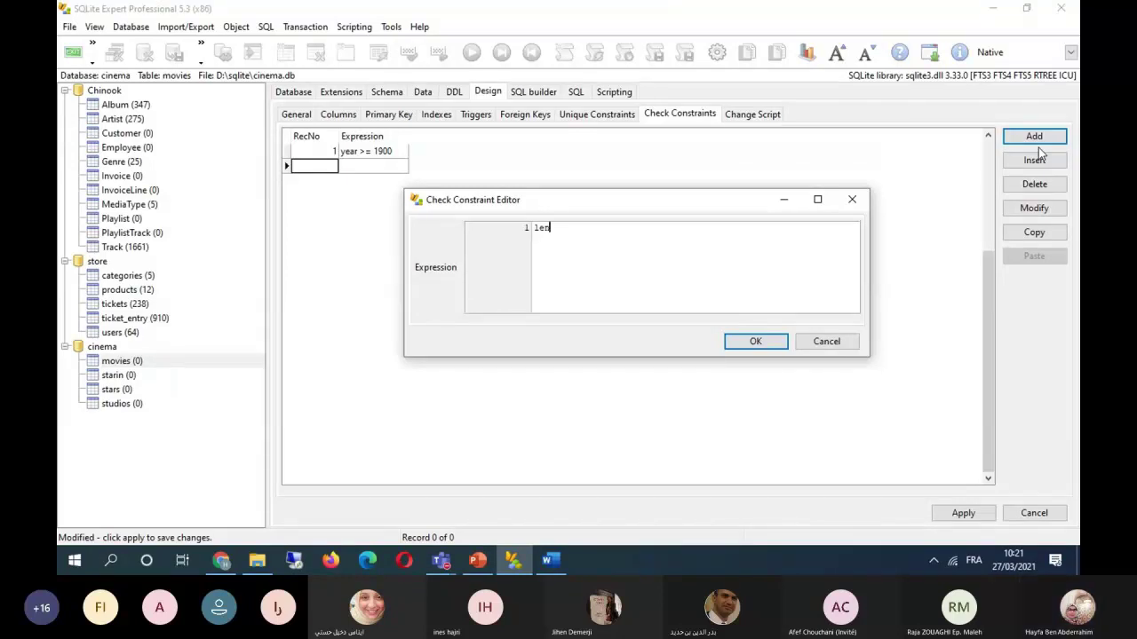
text(th)
text(g)
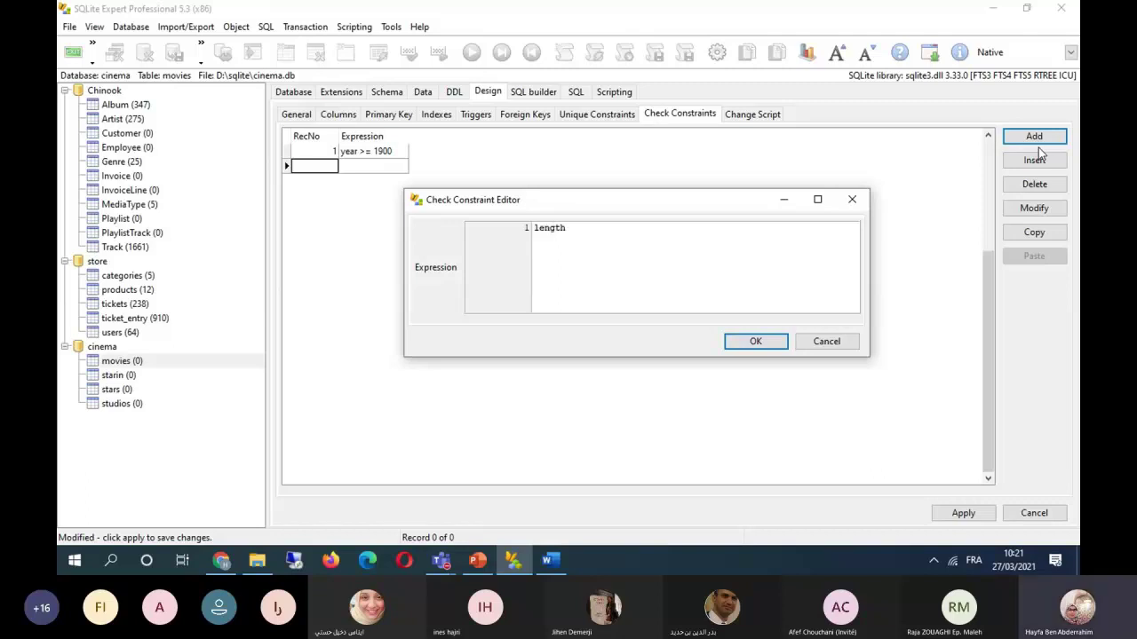
key(End)
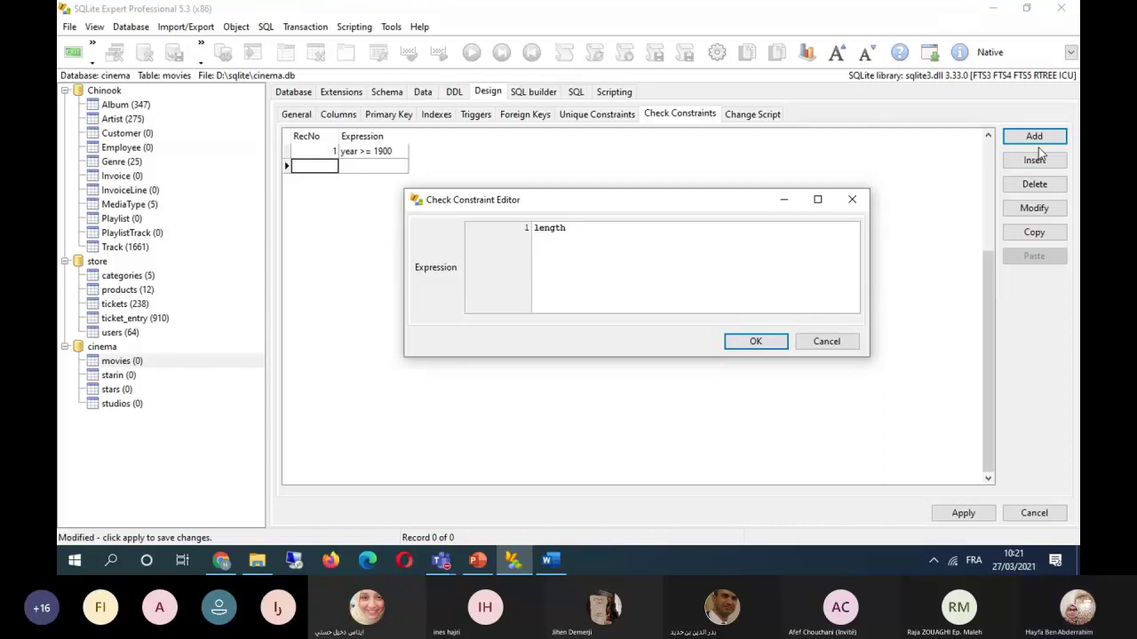
text(be)
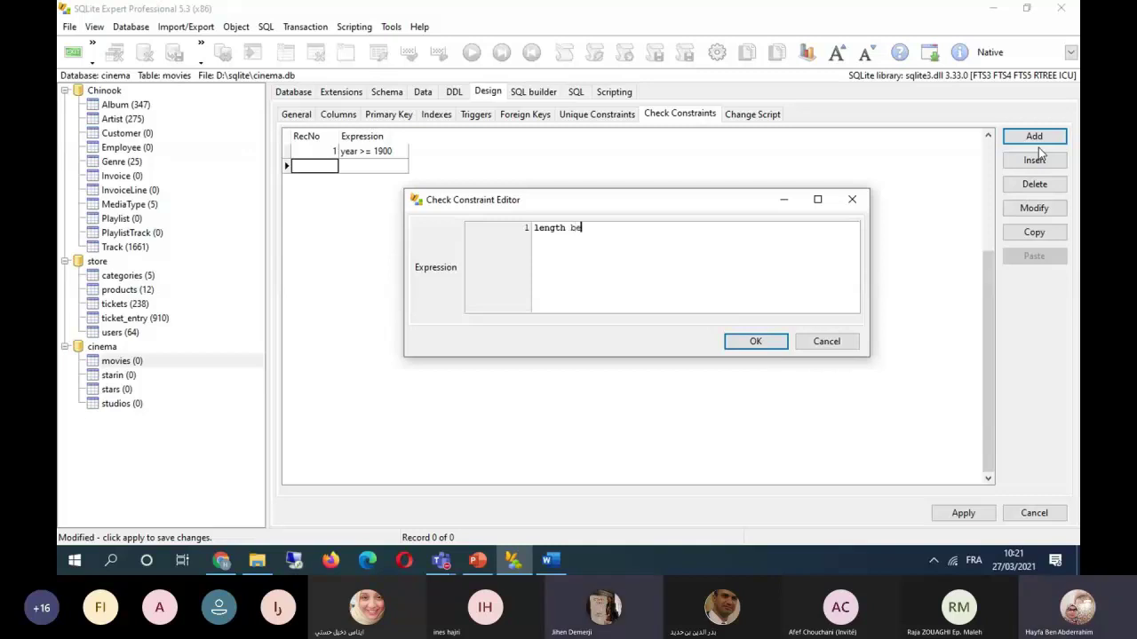
text(tween)
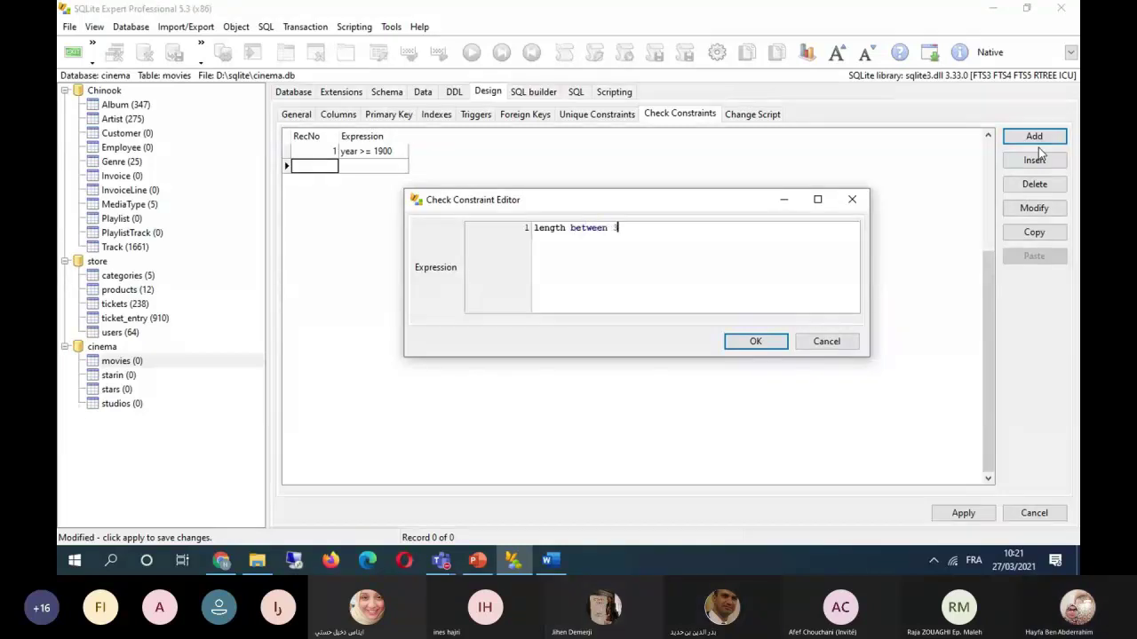
text( 30 and 200)
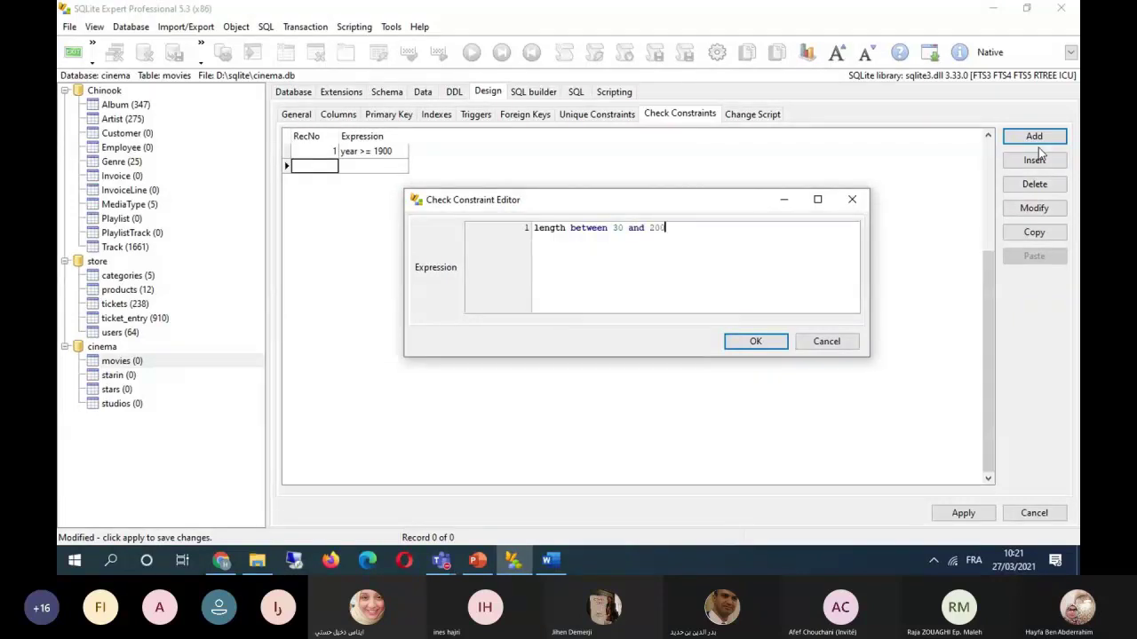
click(785, 346)
click(966, 513)
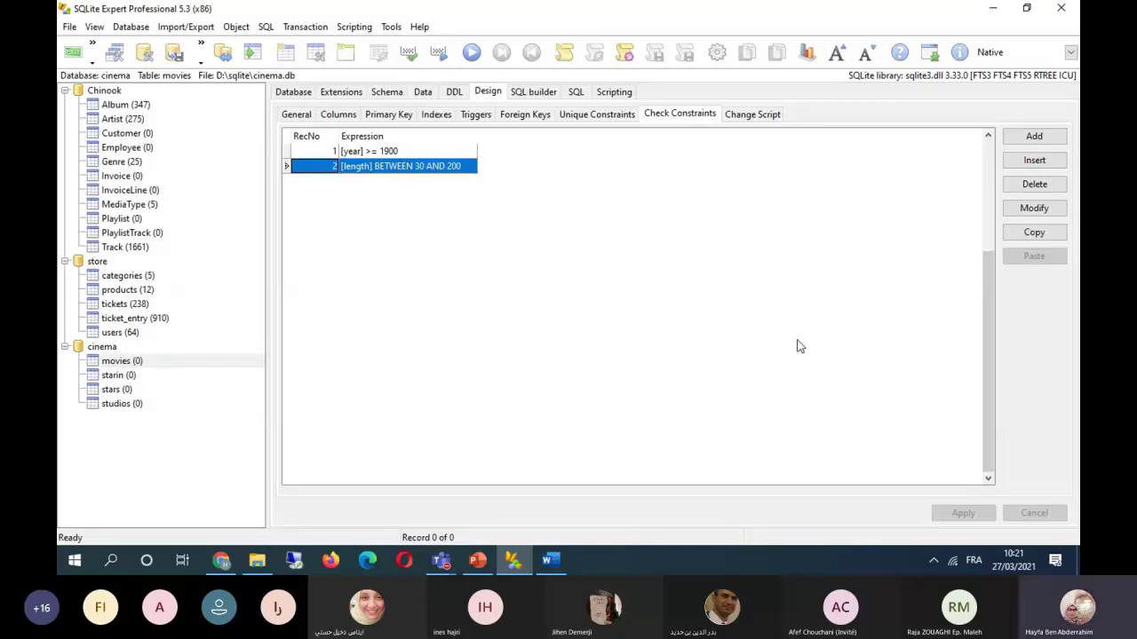
Review the DDL of the movies and stars tables, checking their CHECK clauses.
click(453, 92)
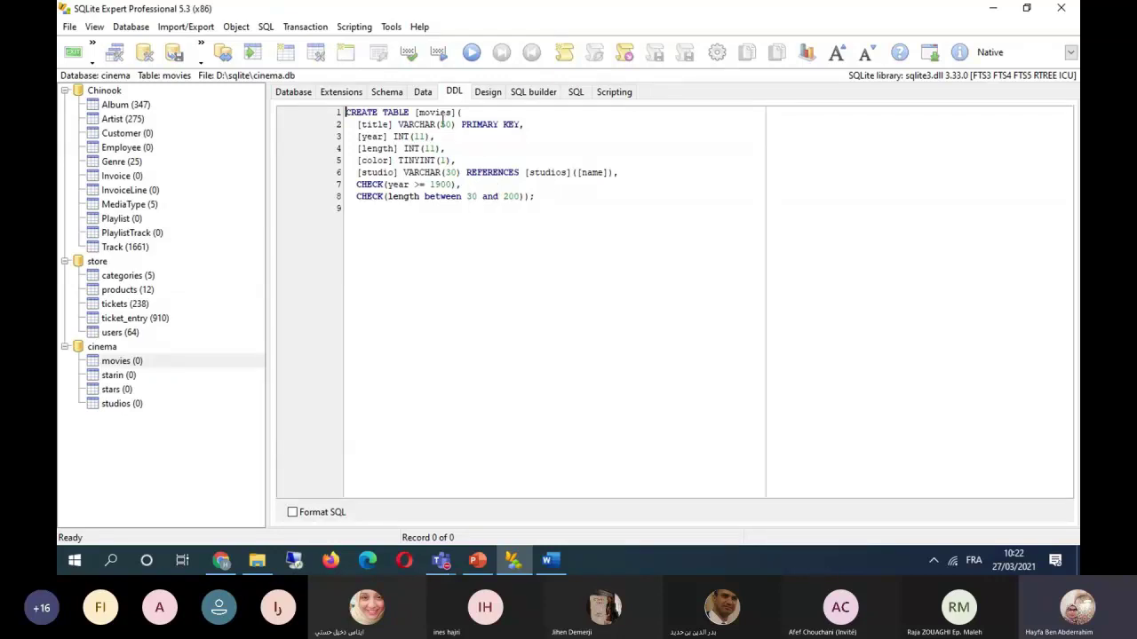
click(114, 390)
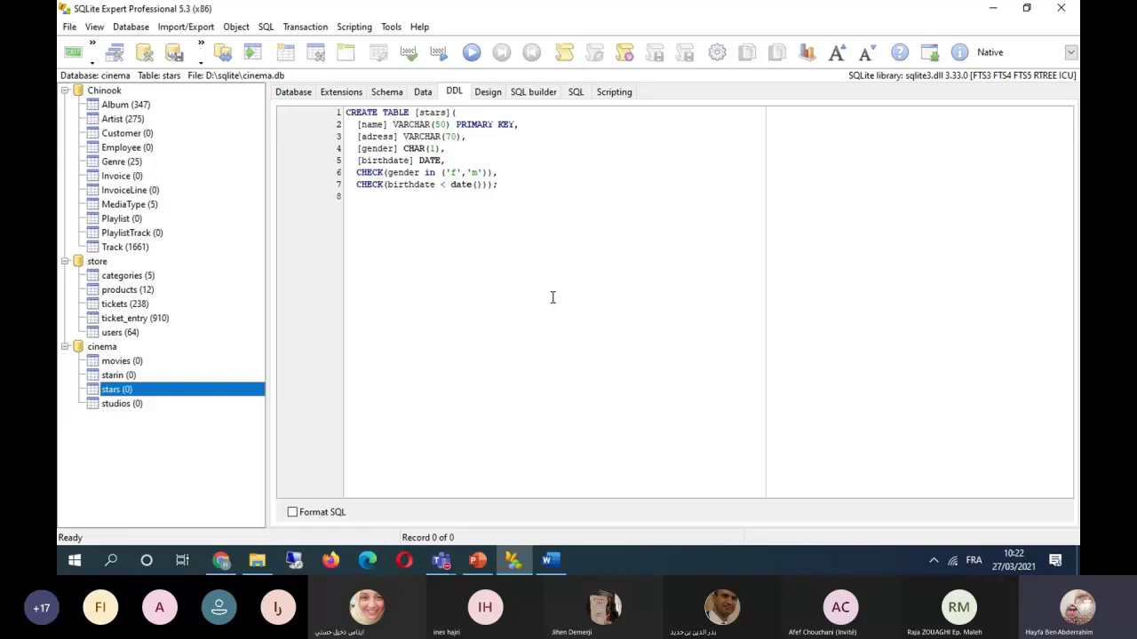
key(alt)
click(165, 390)
click(125, 361)
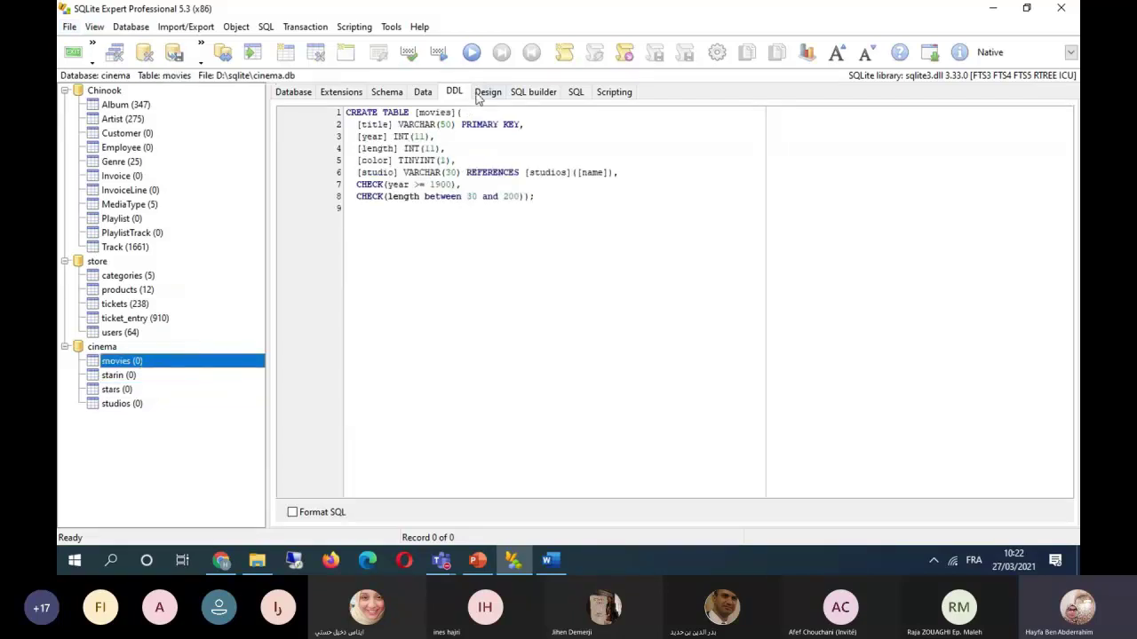
Create a new column named rating with SQL type DECIMAL in the design of the movies table.
click(487, 92)
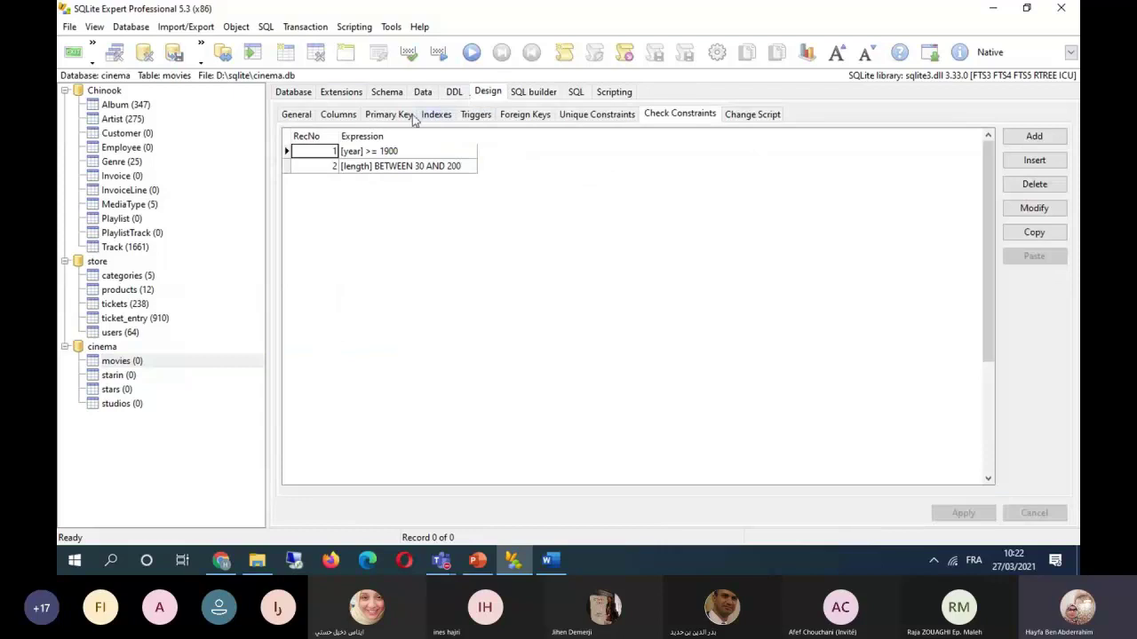
click(339, 115)
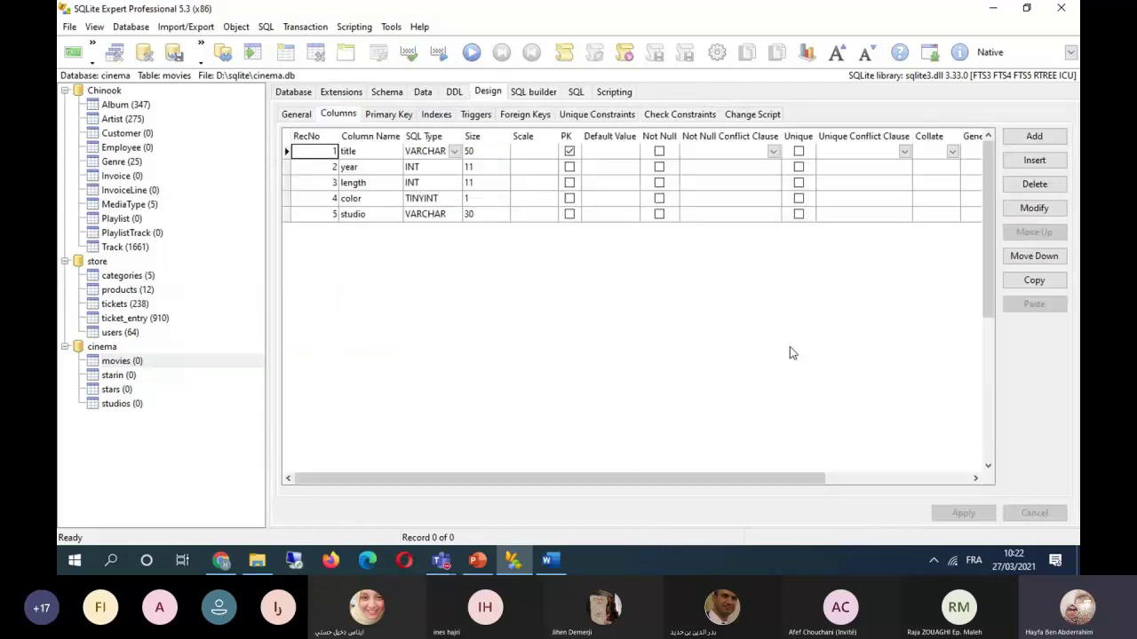
click(1049, 142)
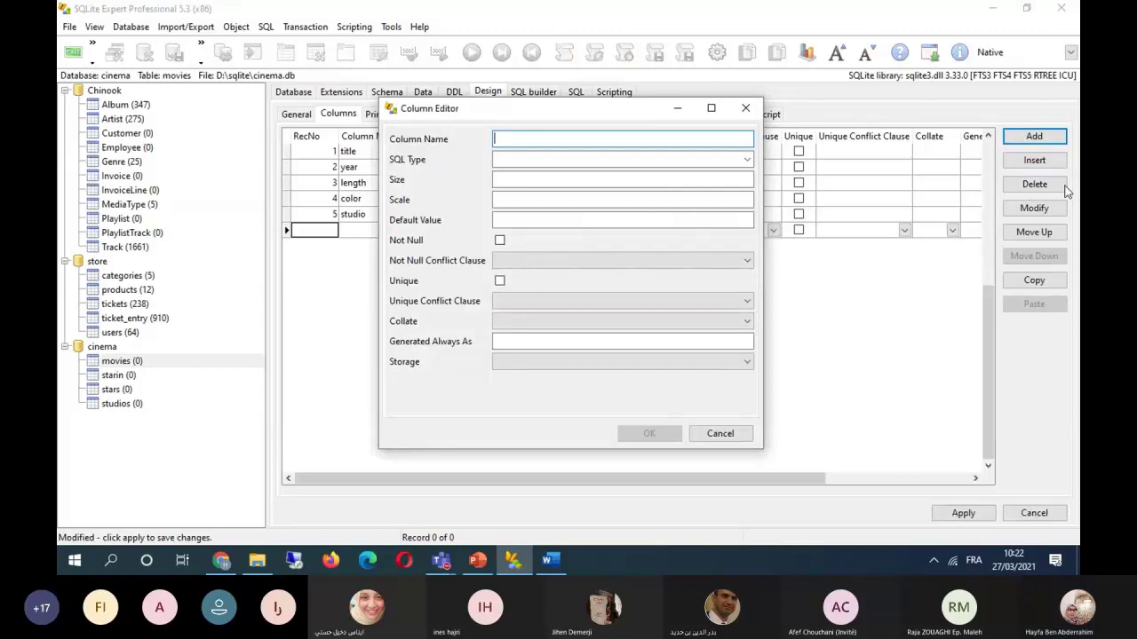
text(ra)
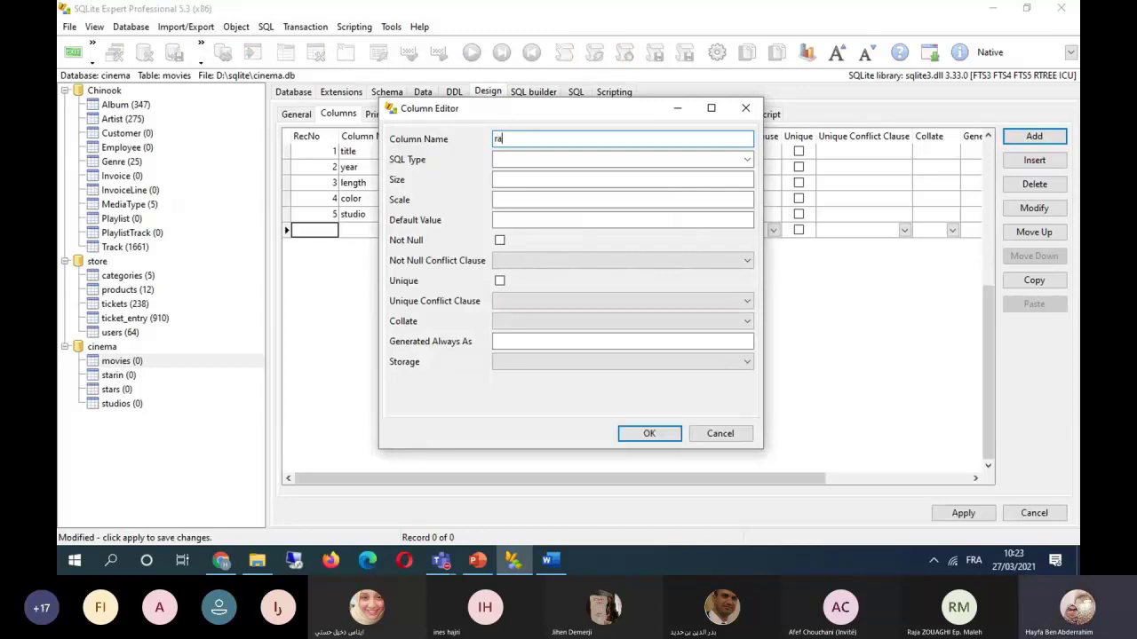
text(ting)
click(688, 159)
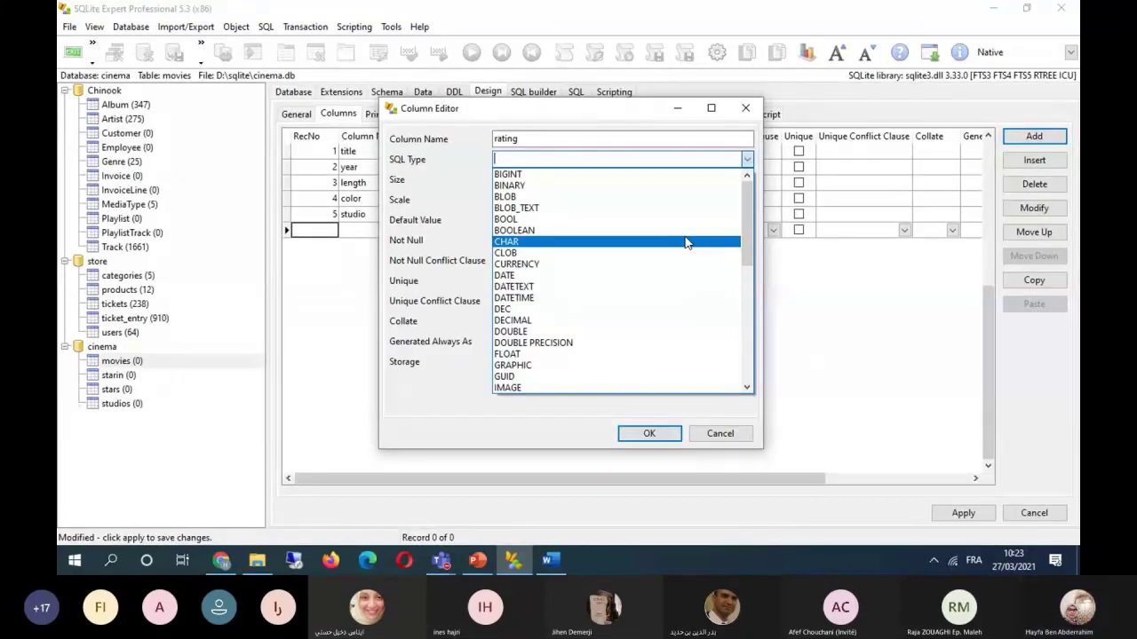
click(557, 320)
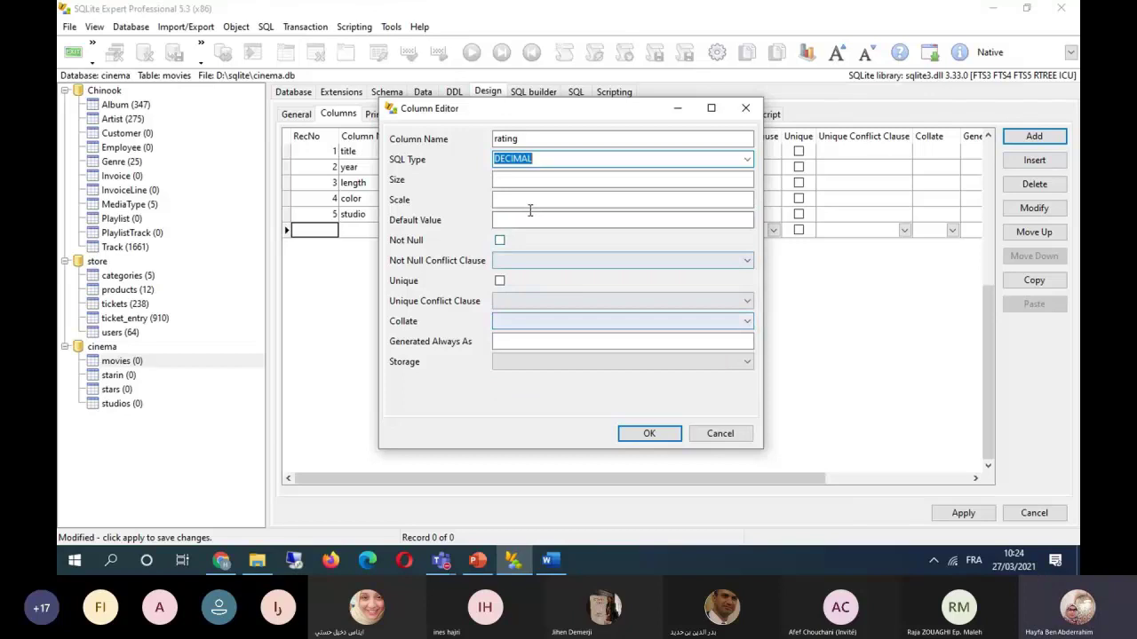
Set the rating column's size to 4 and scale to 2, and apply the movies table's design changes.
click(533, 181)
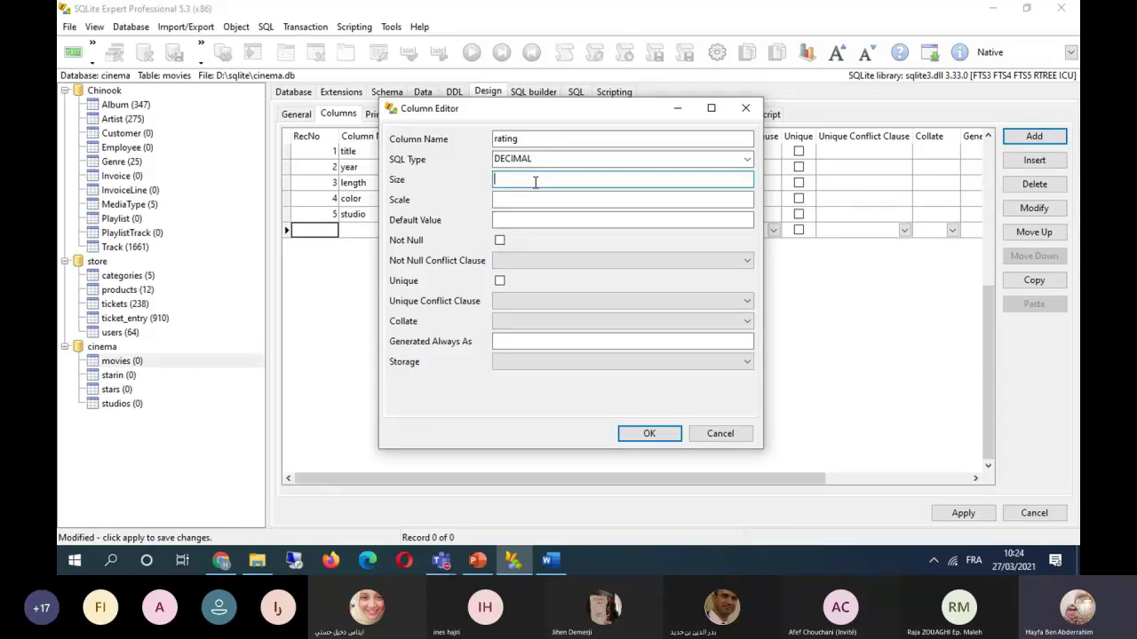
text(2)
key(BackSpace)
text(4)
click(591, 196)
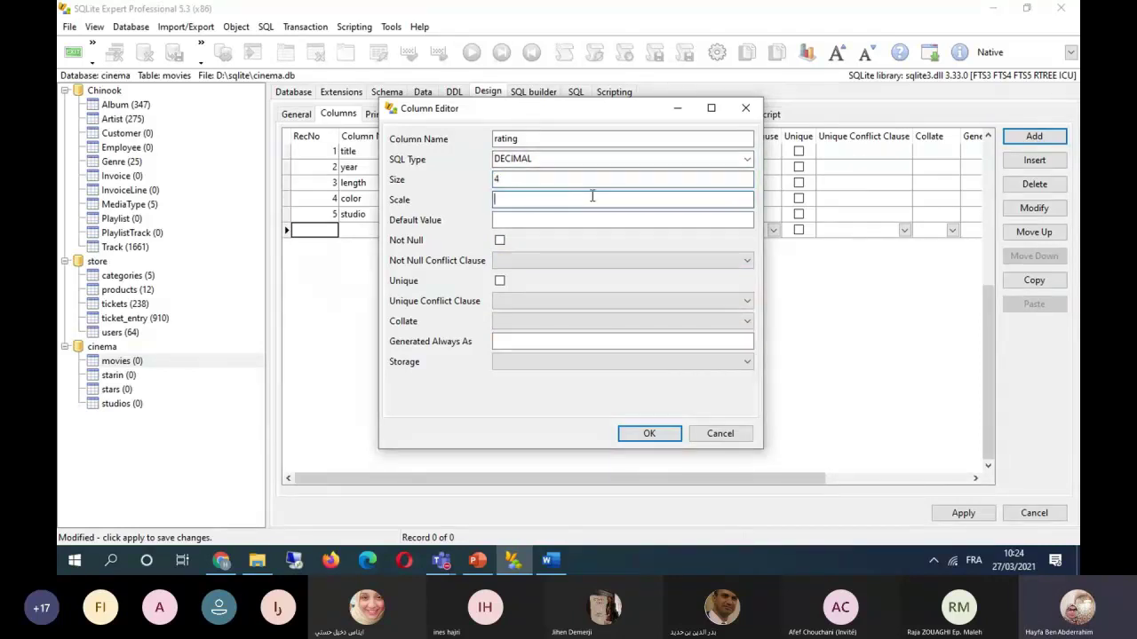
text(2)
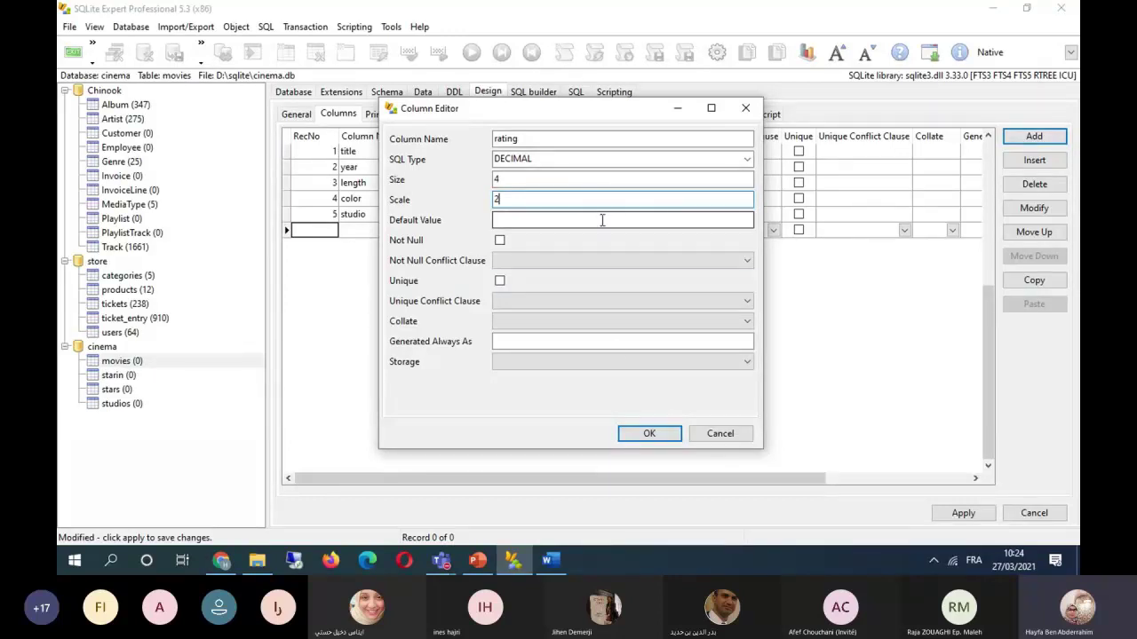
click(661, 435)
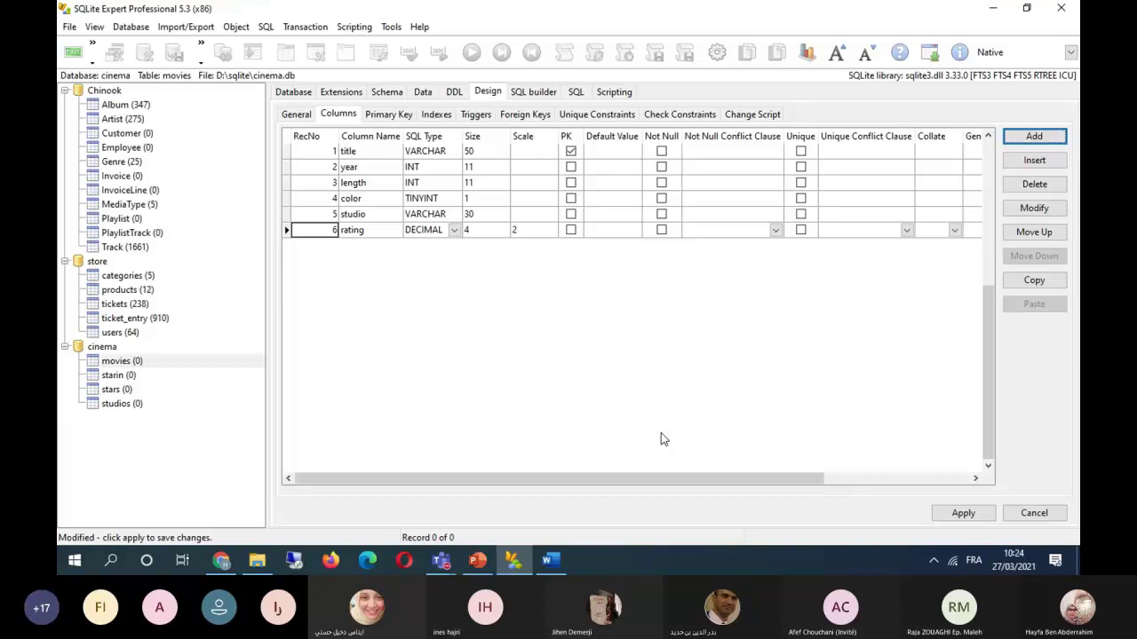
click(977, 515)
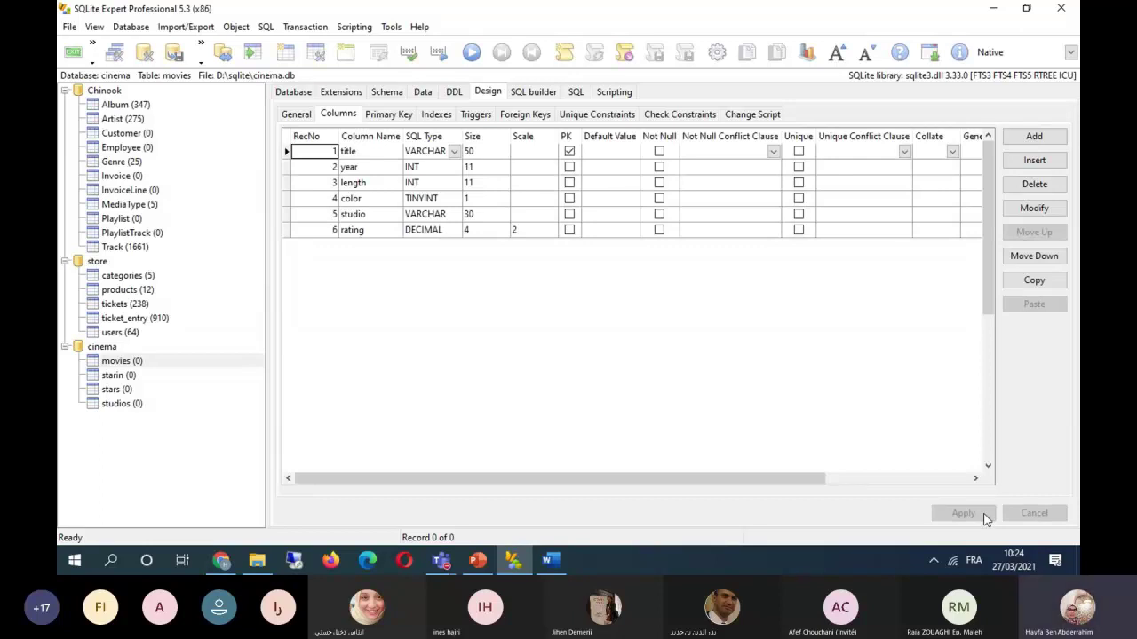
Add the check constraint "rating between 0 and 10" to the movies table and apply the design changes.
click(682, 115)
click(1034, 136)
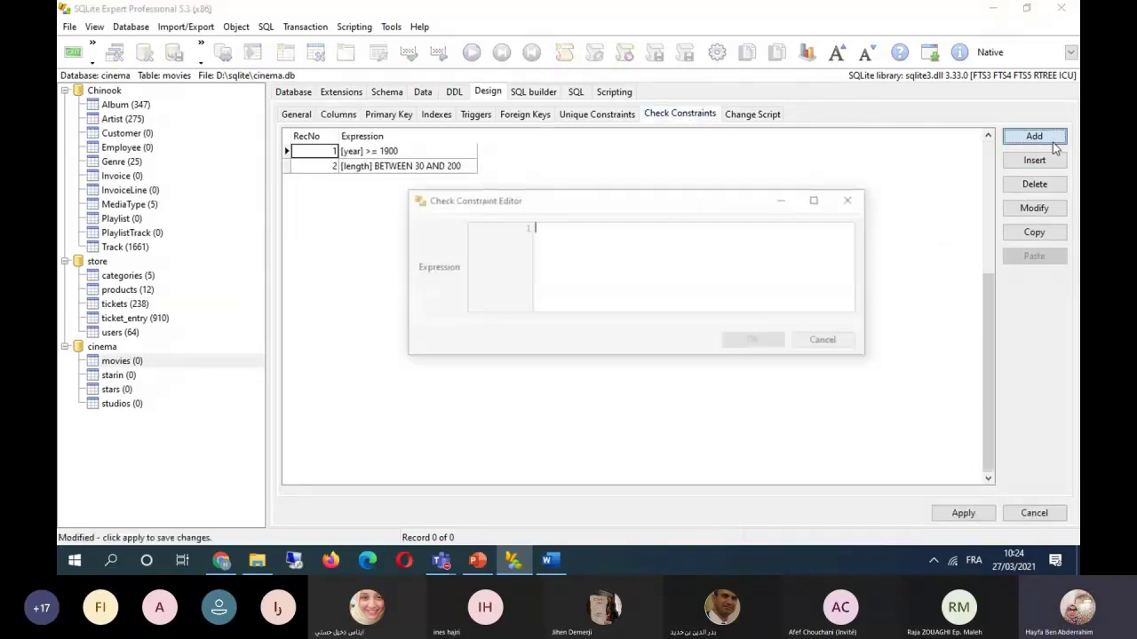
text(ra)
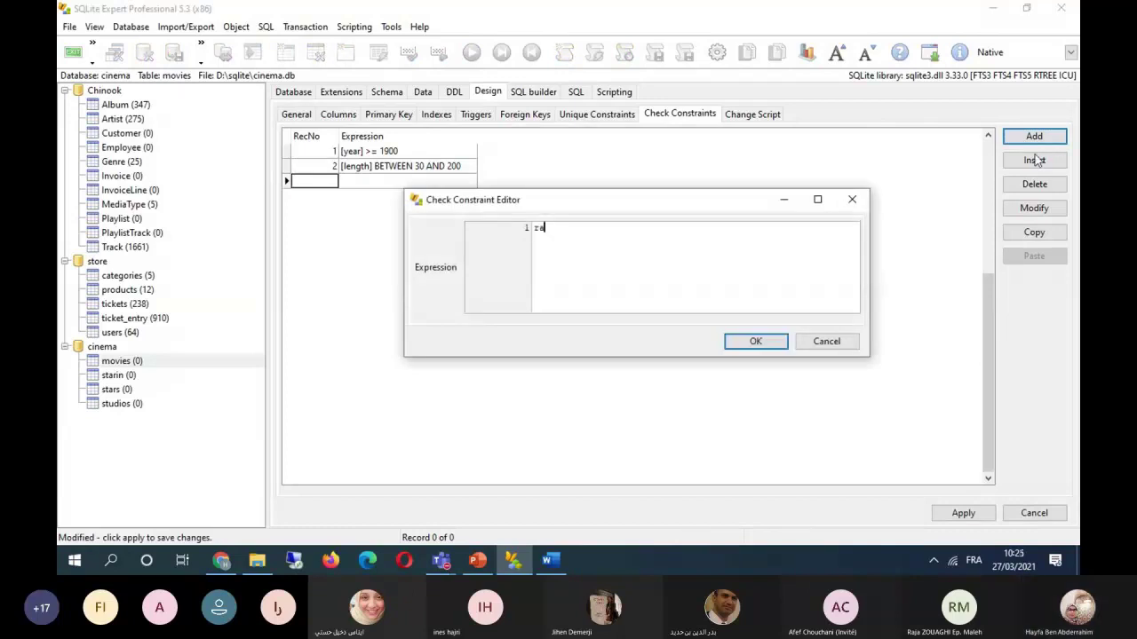
text(ting between )
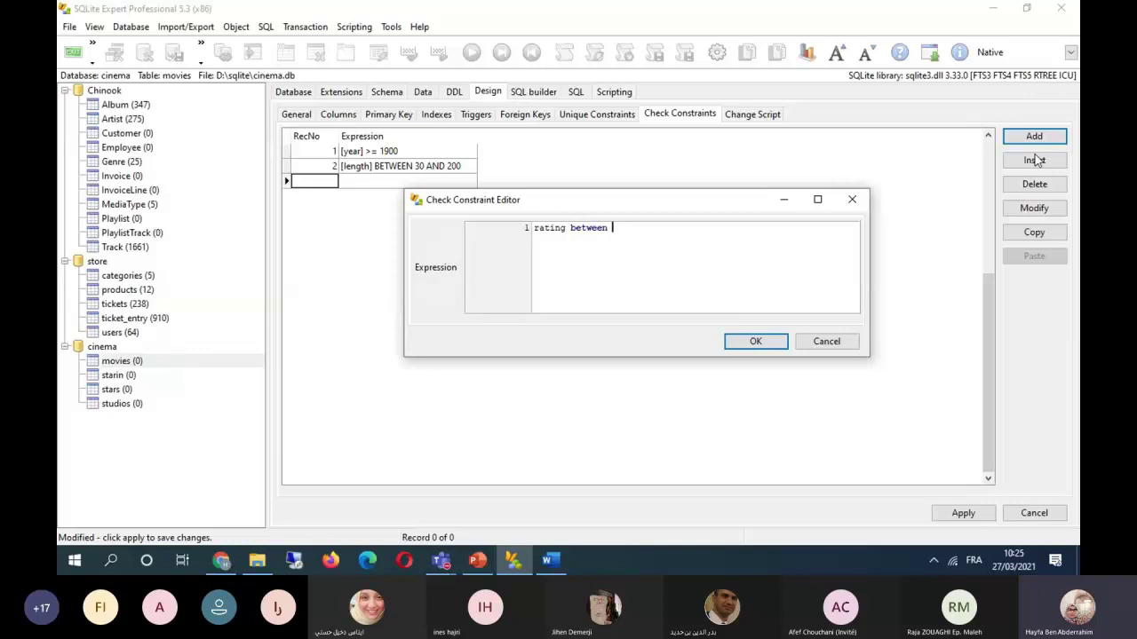
text(0 and)
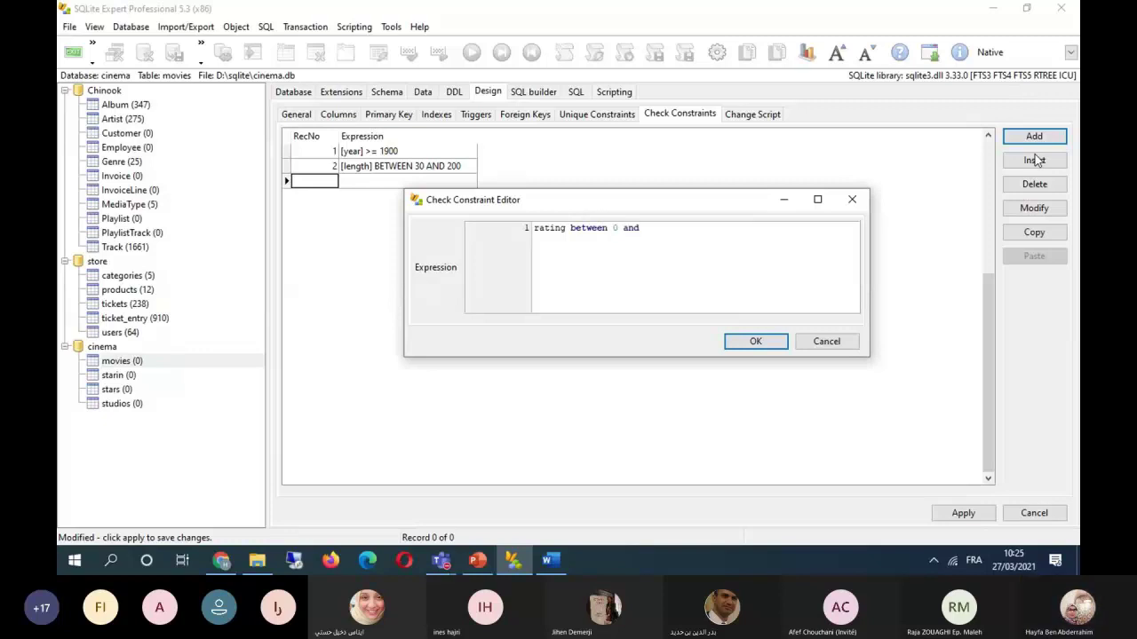
text( 10)
click(755, 341)
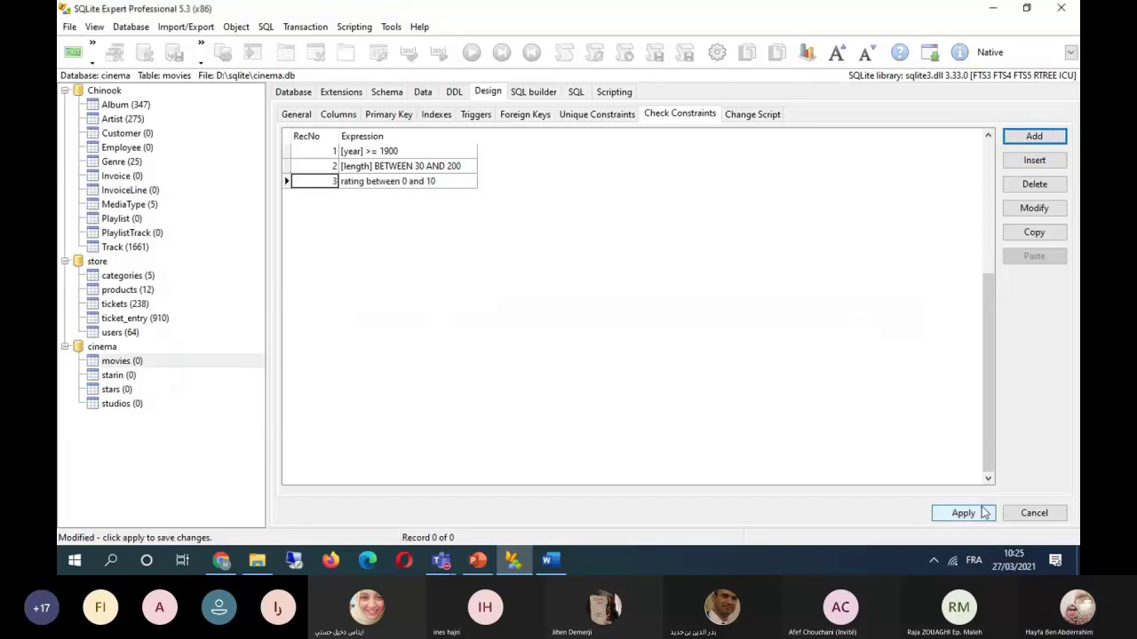
click(963, 512)
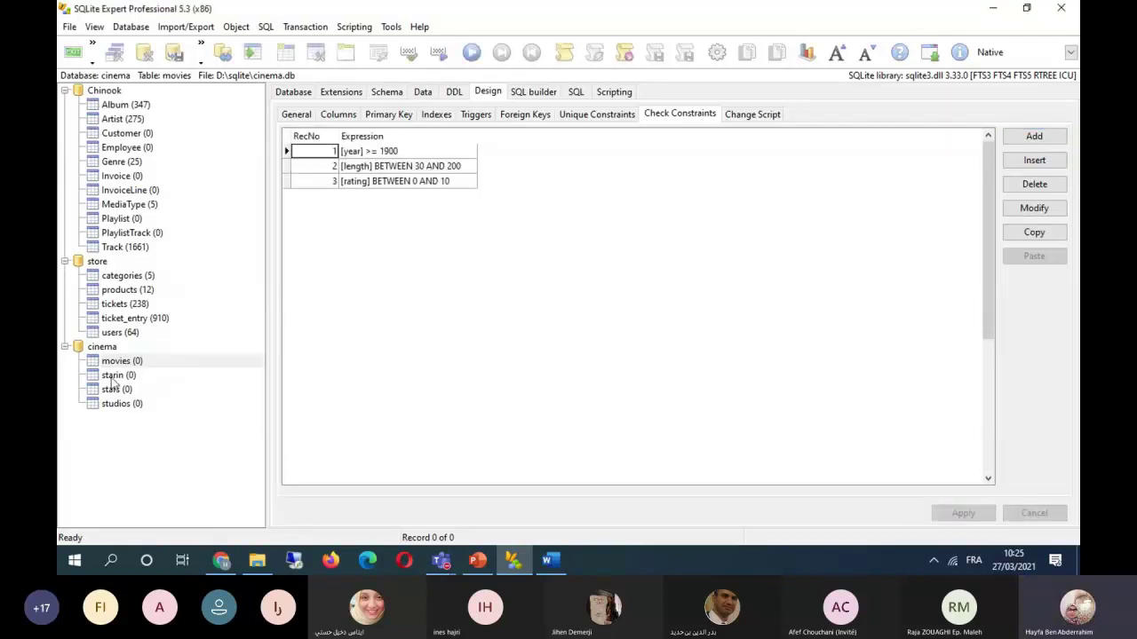
Generate 3 random data records in the studios table of the cinema database.
click(142, 364)
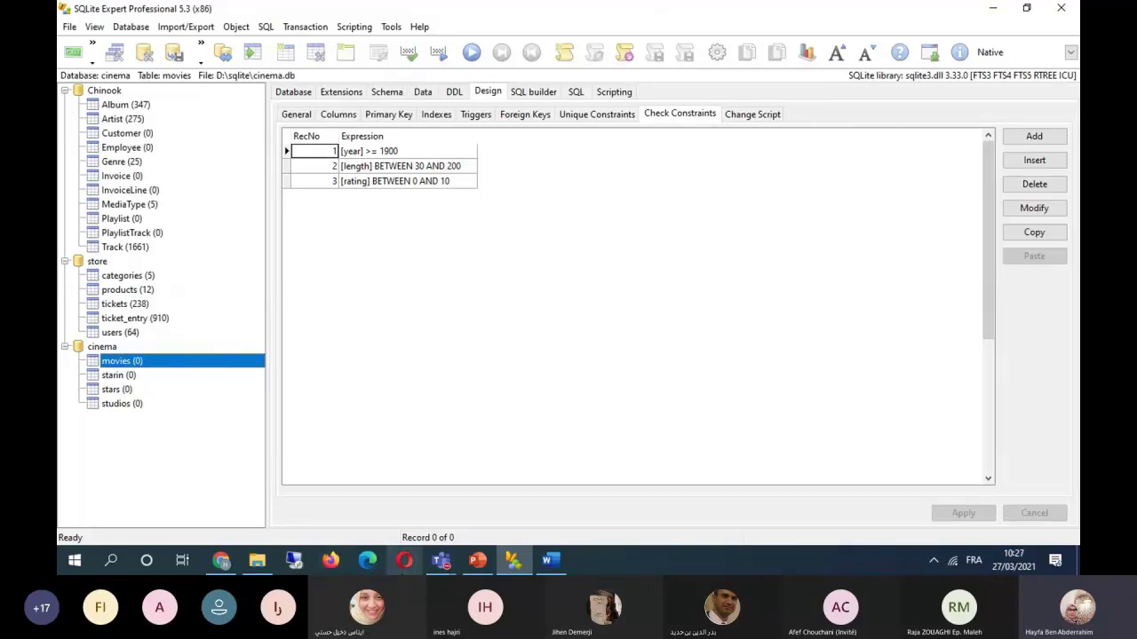
click(118, 376)
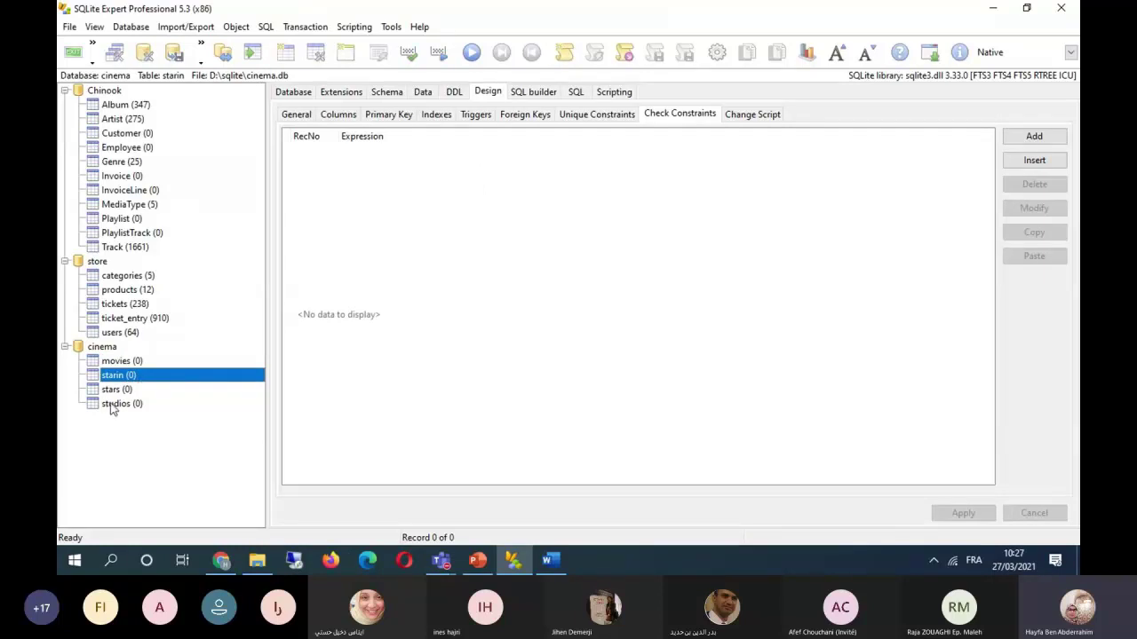
double_click(111, 405)
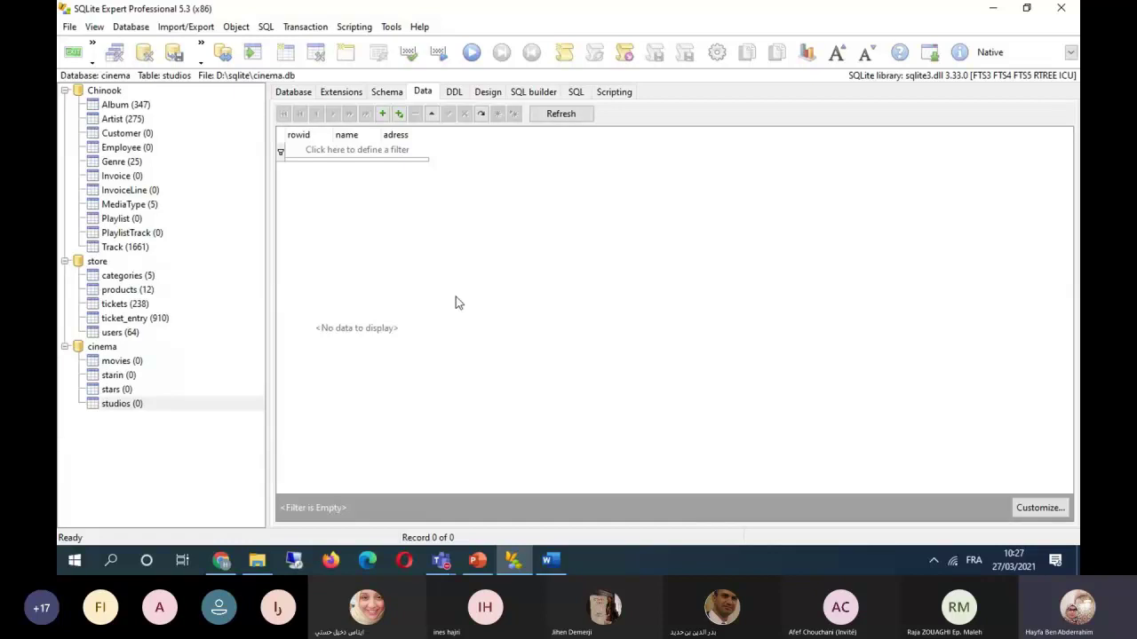
right_click(544, 169)
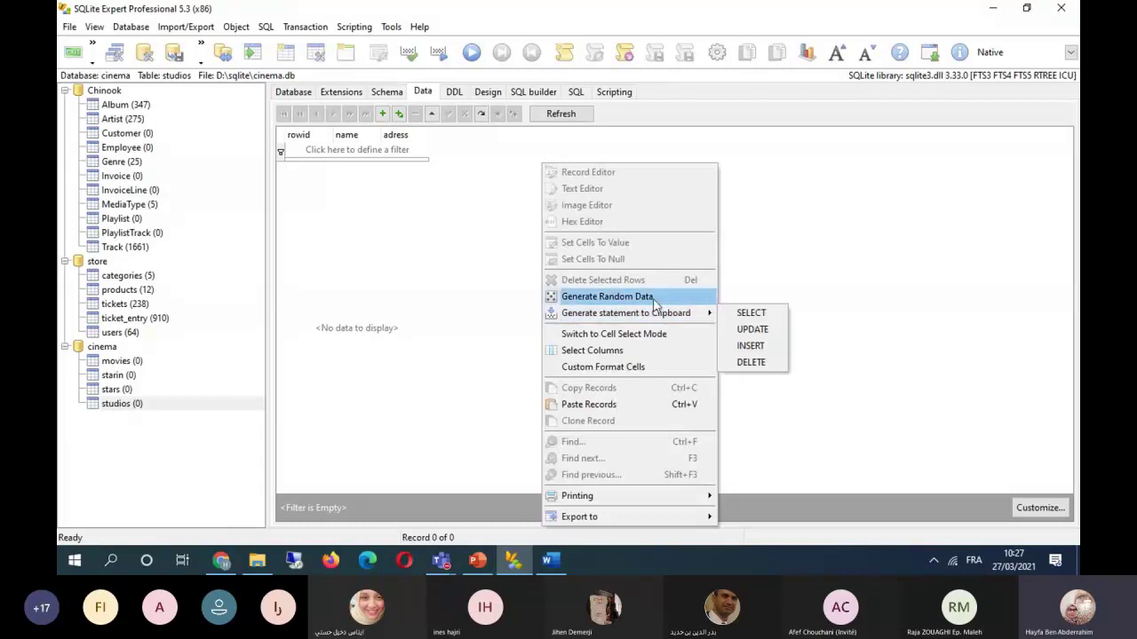
click(659, 301)
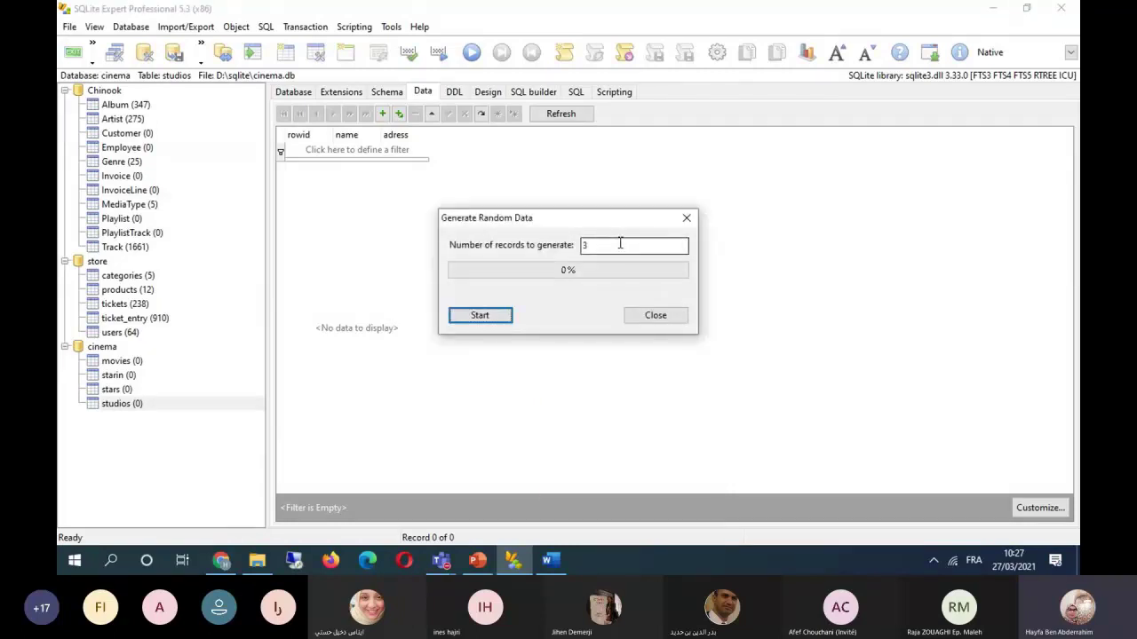
click(499, 318)
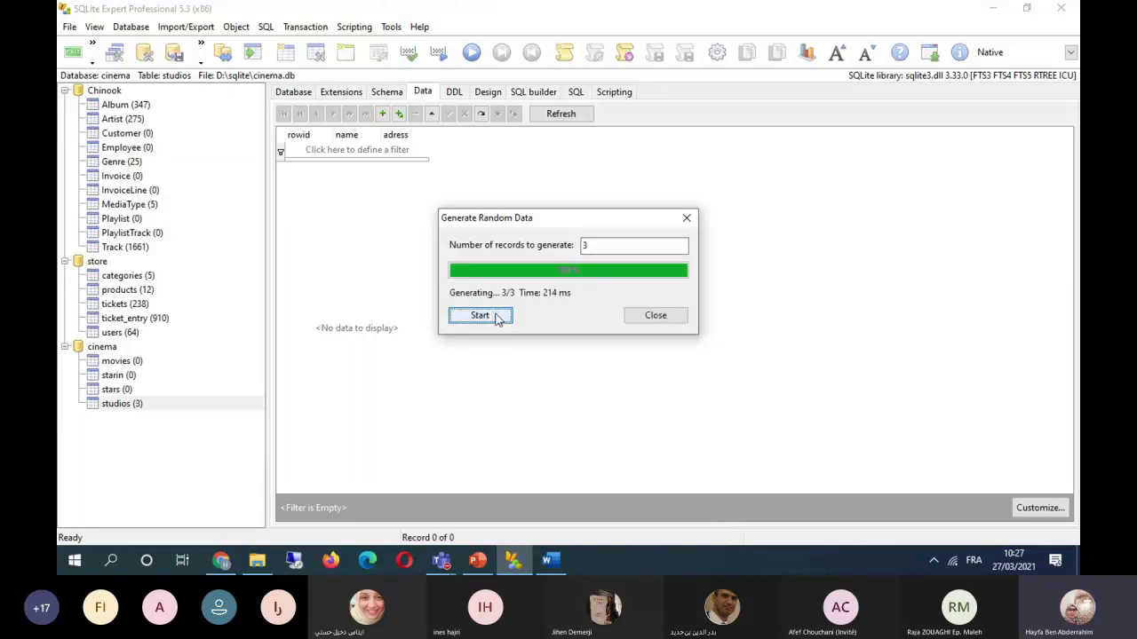
click(655, 315)
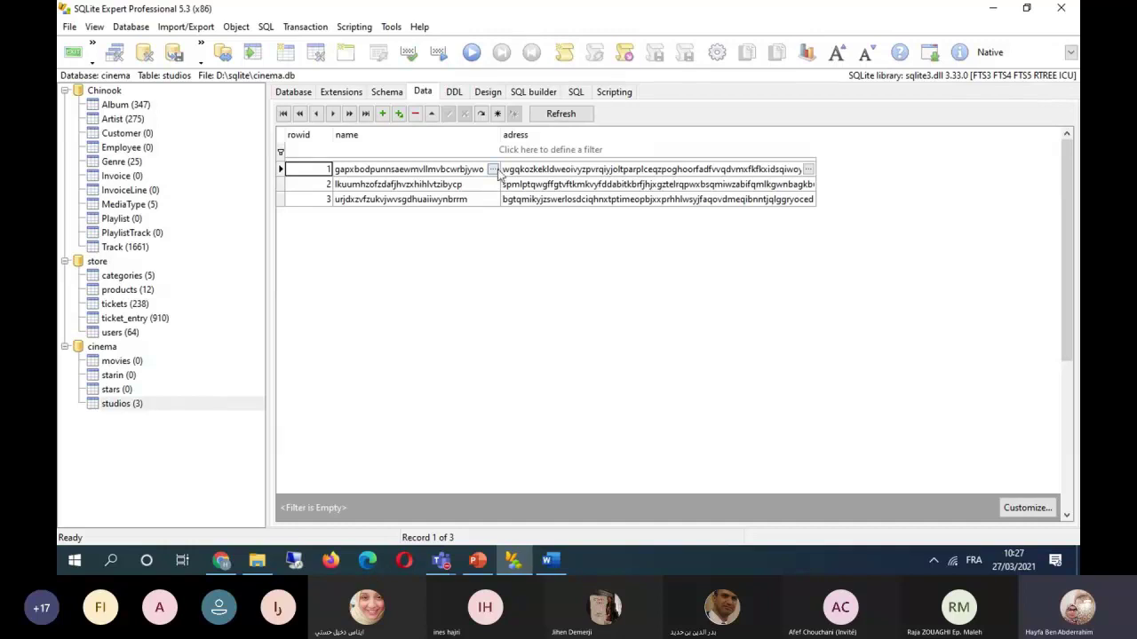
Generate 5 more random data records in the studios table.
right_click(576, 261)
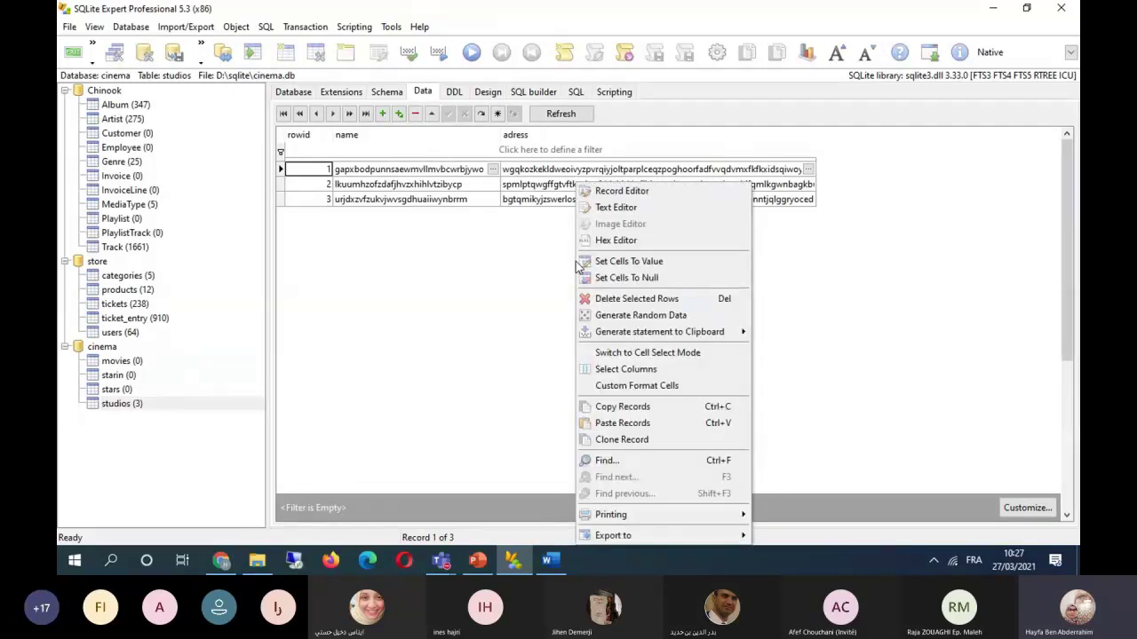
click(635, 316)
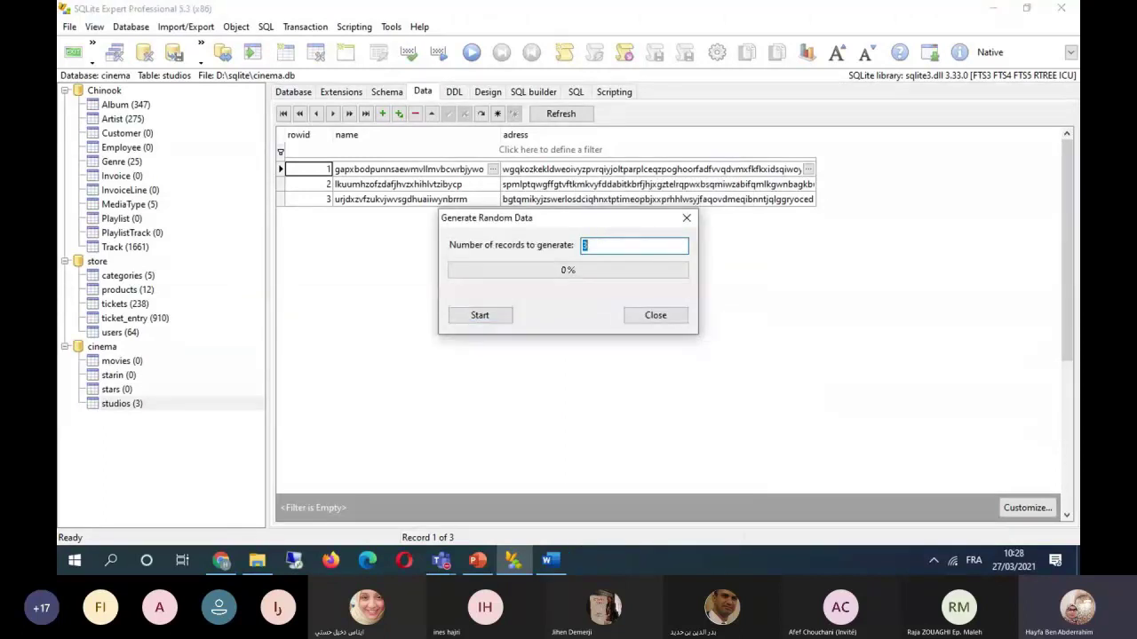
click(480, 320)
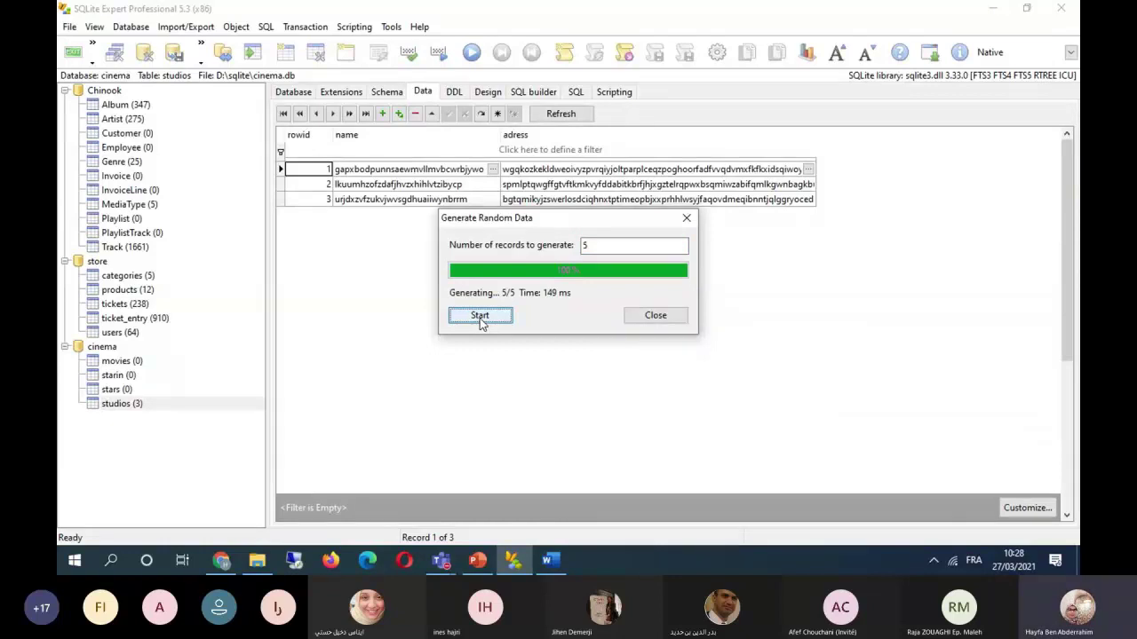
click(656, 315)
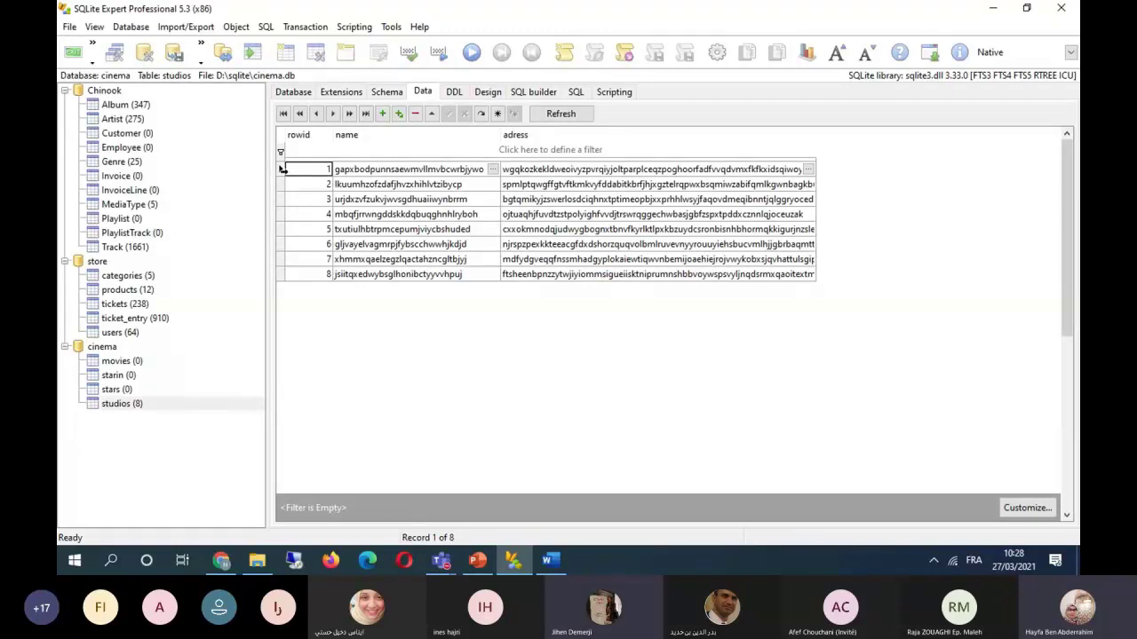
Delete all of the randomly generated records from the studios table.
drag(283, 169, 282, 273)
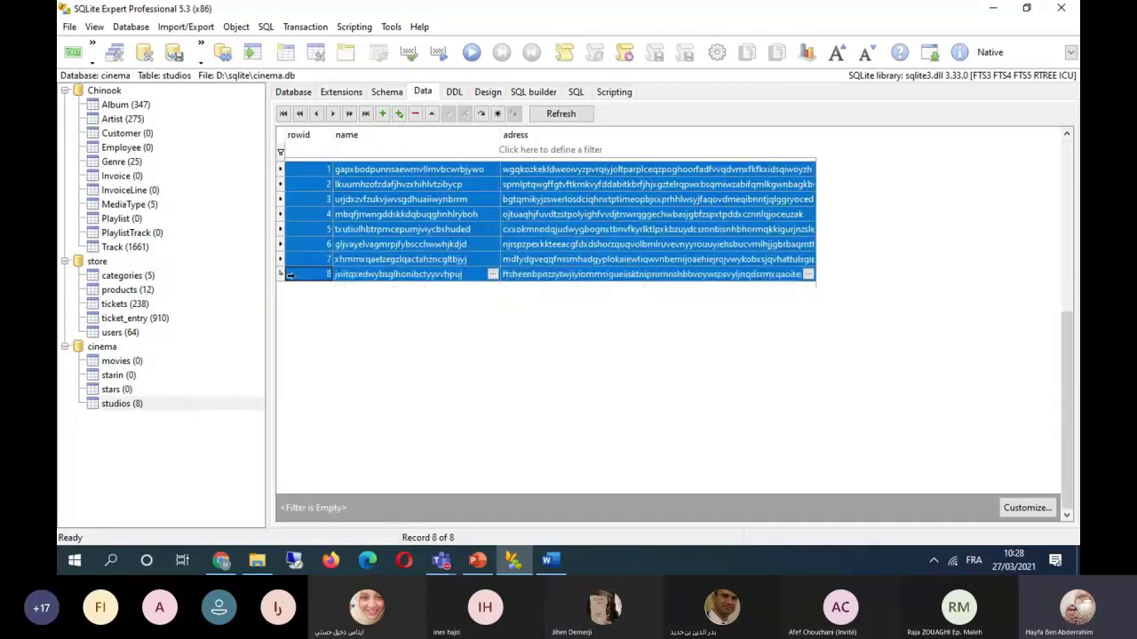
click(414, 114)
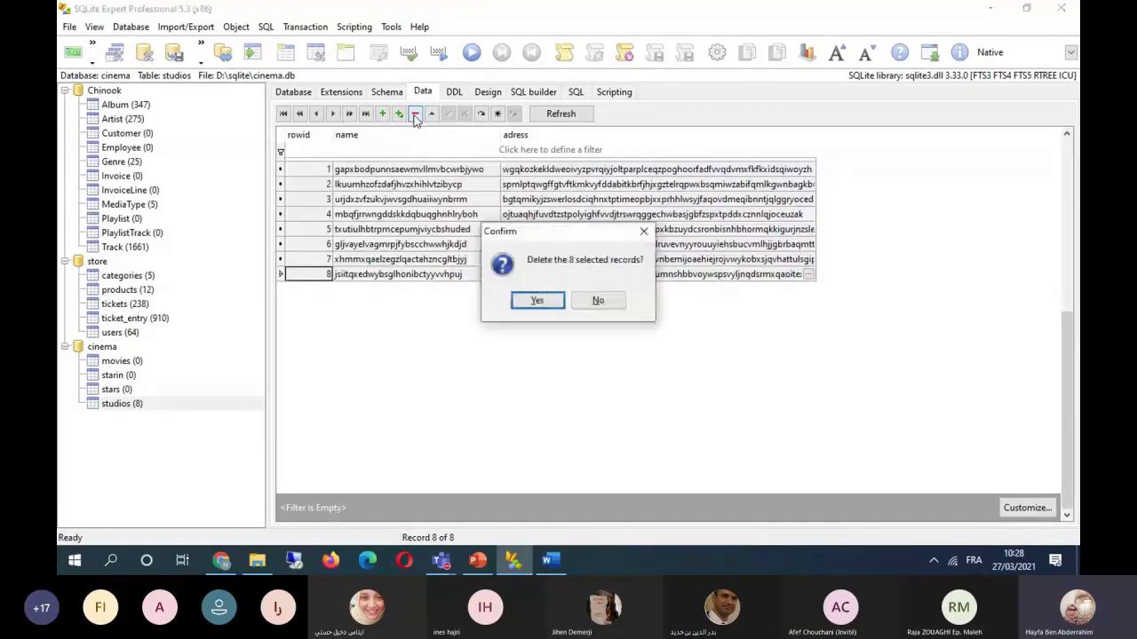
click(537, 301)
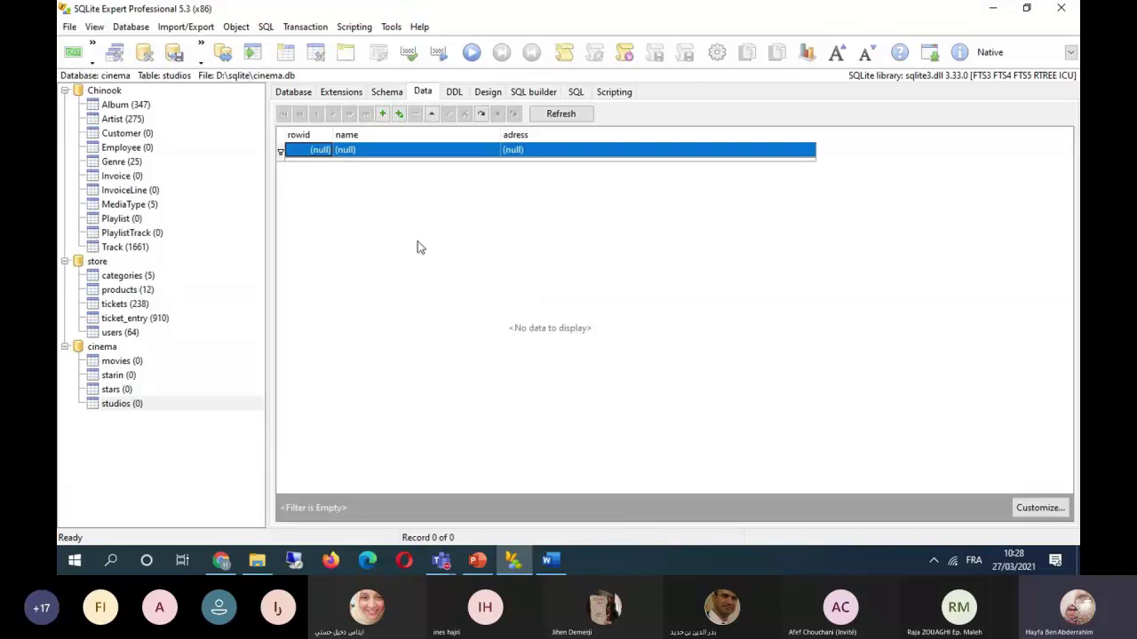
Insert a studios record named Fox and fill in its street address in Los Angeles.
click(382, 114)
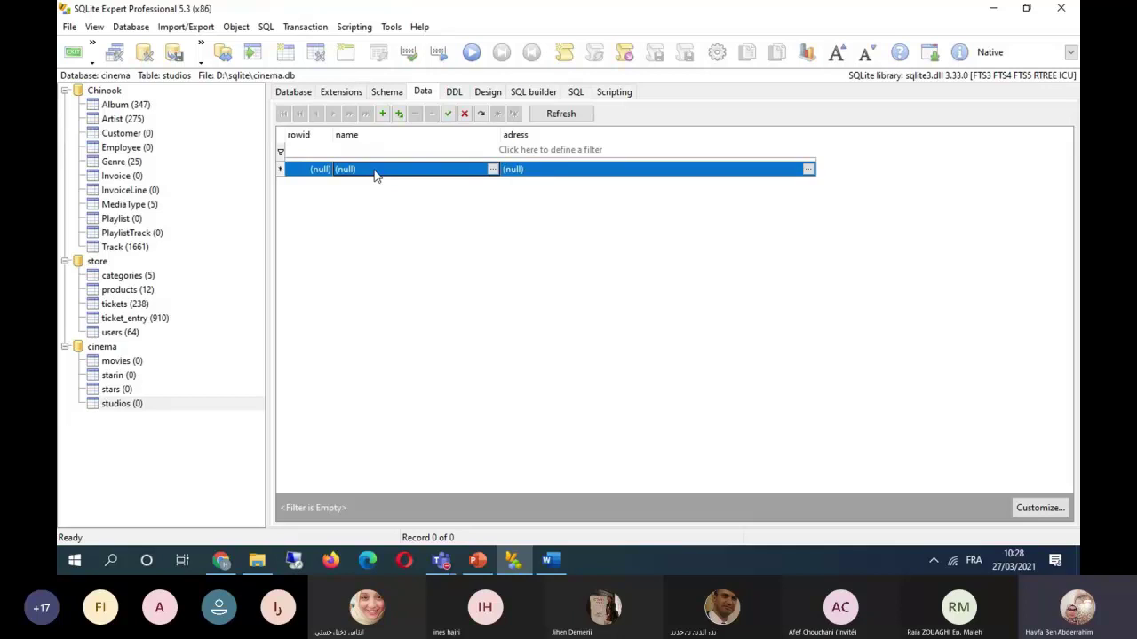
text(Fox)
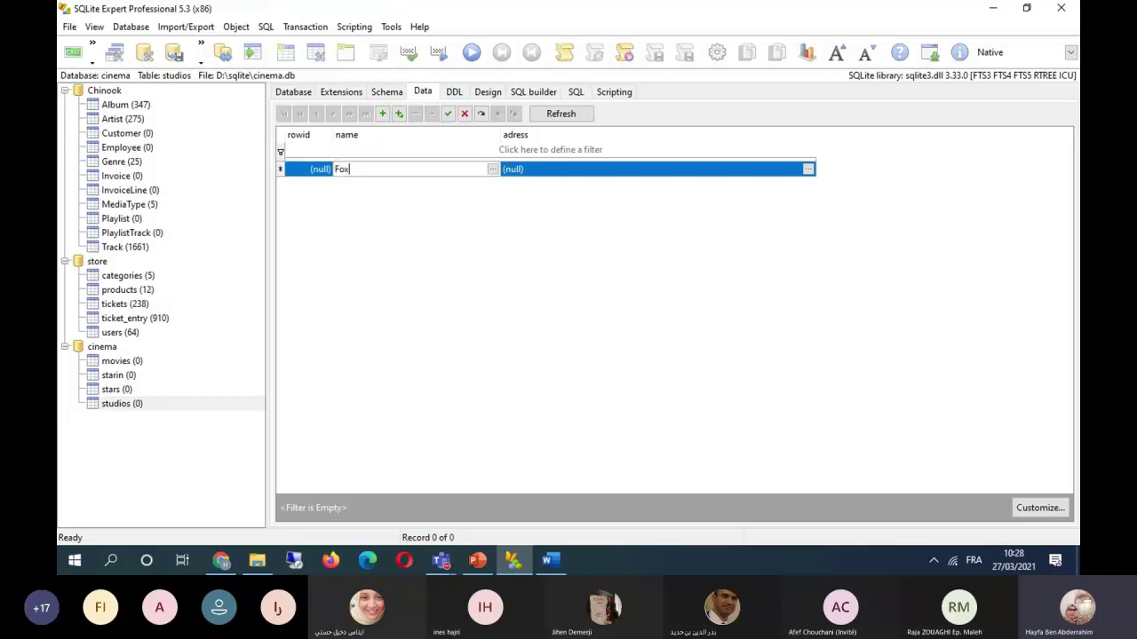
click(540, 171)
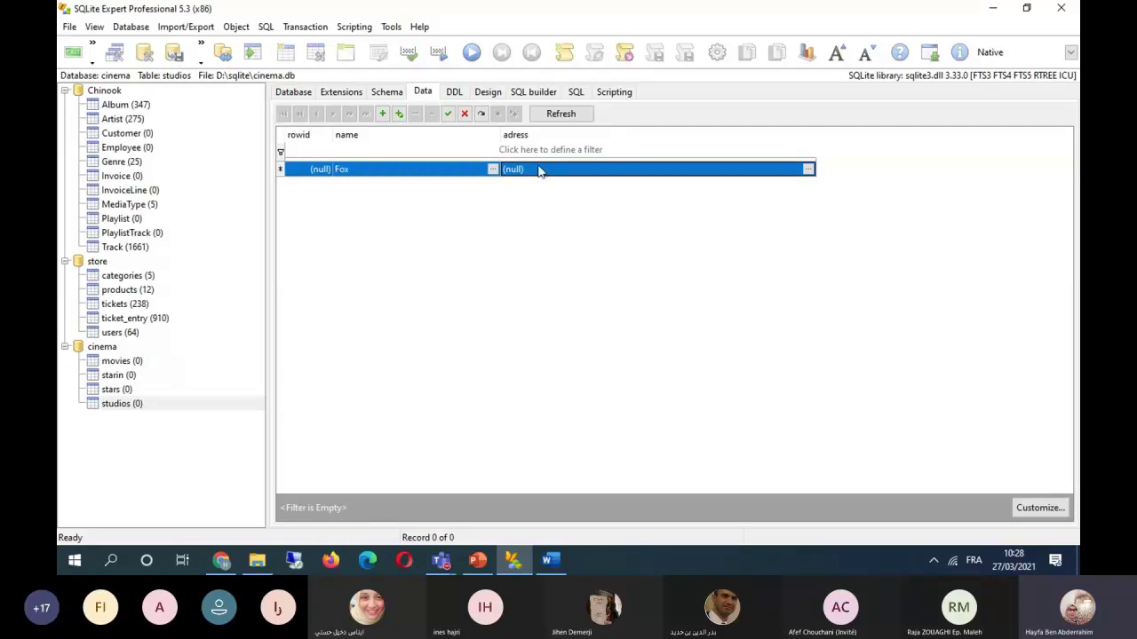
text(101)
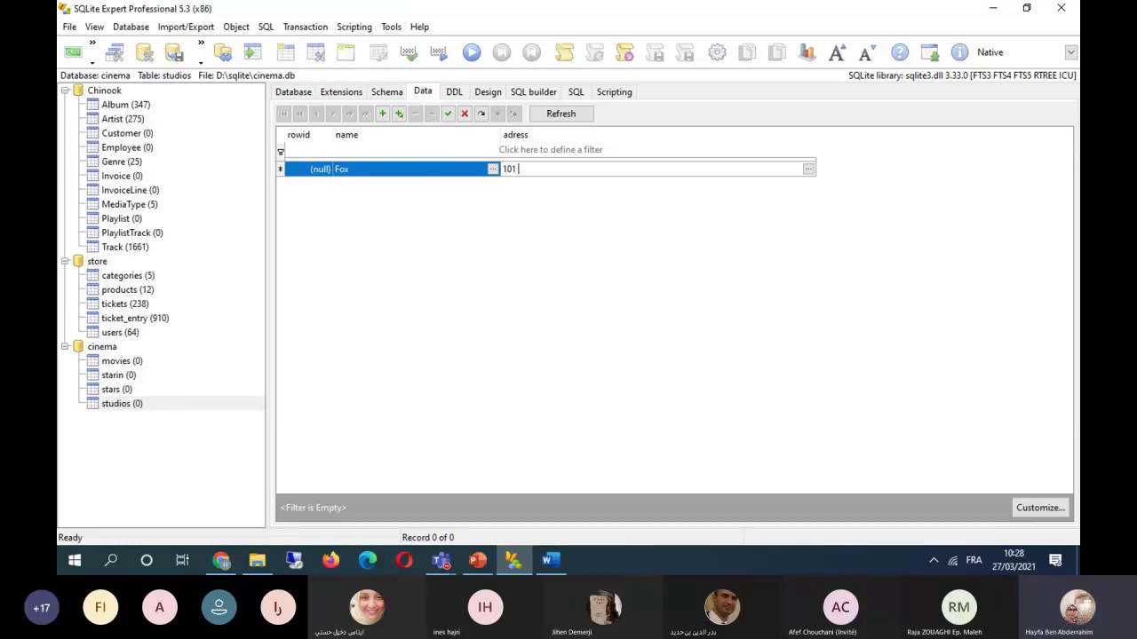
text(embarcadero, Los Angeles)
Insert a studios record named Disney and fill in its placeholder street address in Los Angeles.
click(382, 114)
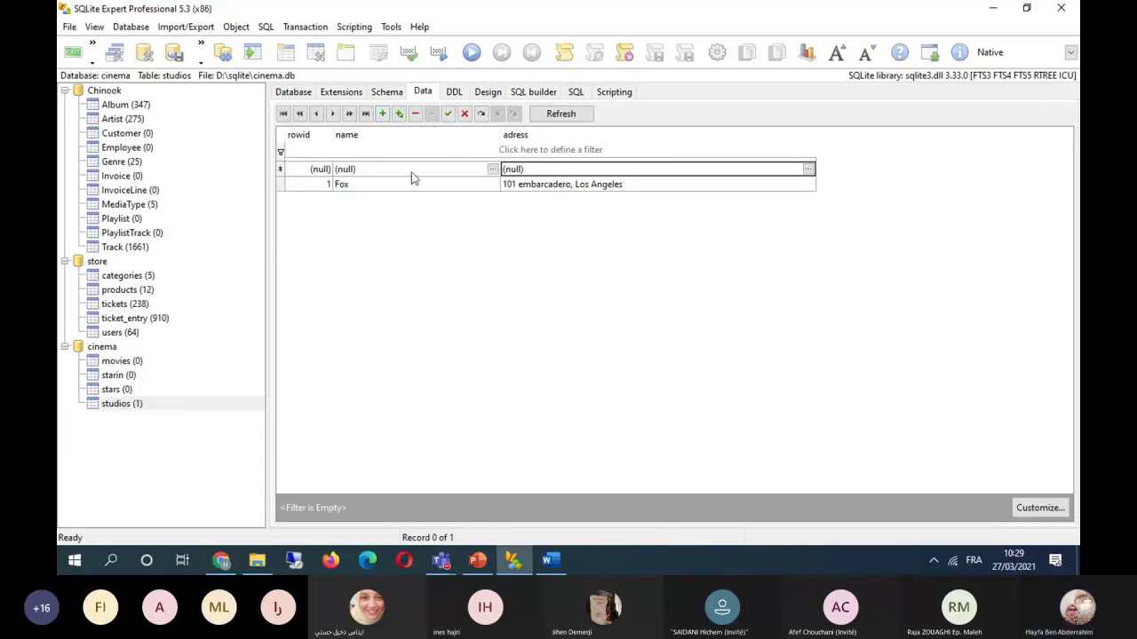
click(411, 171)
text(Dis)
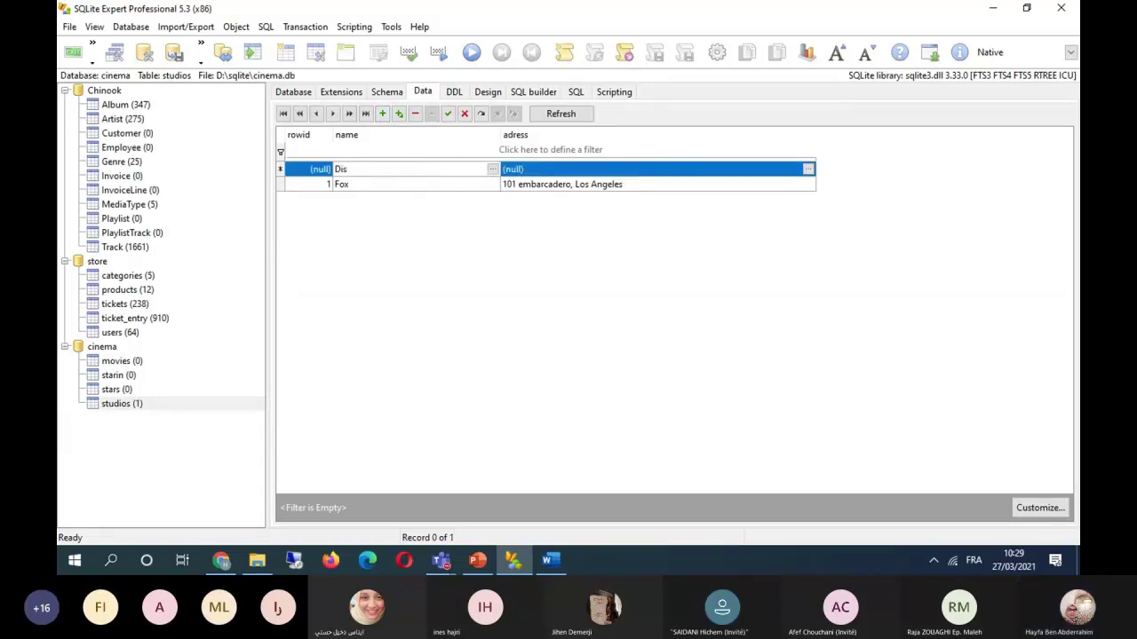
text(ney)
click(608, 169)
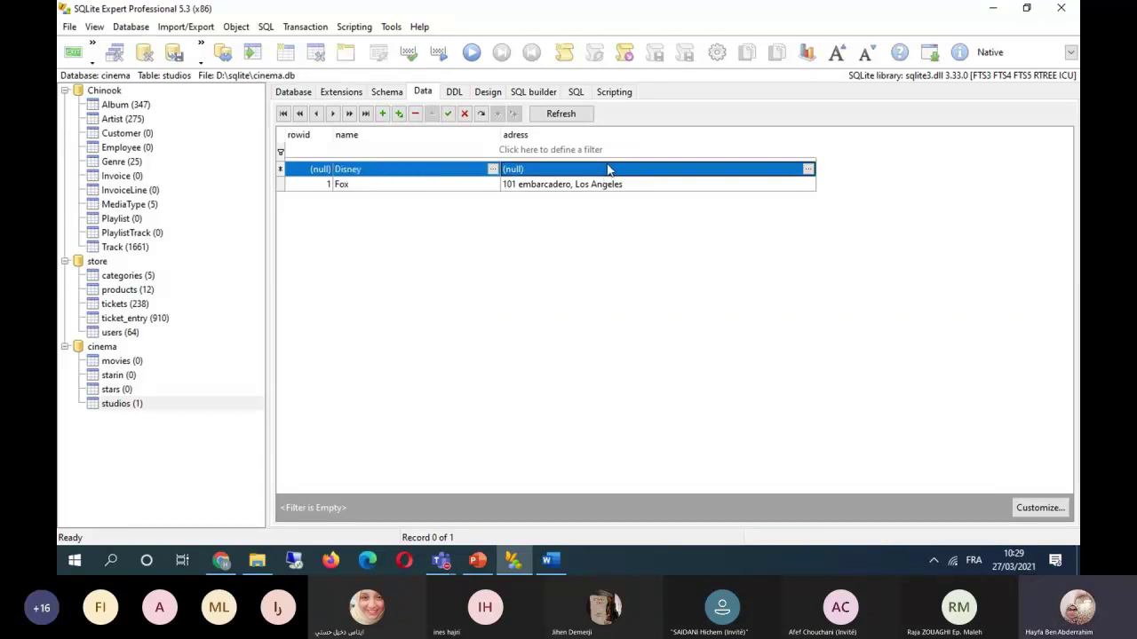
text(46)
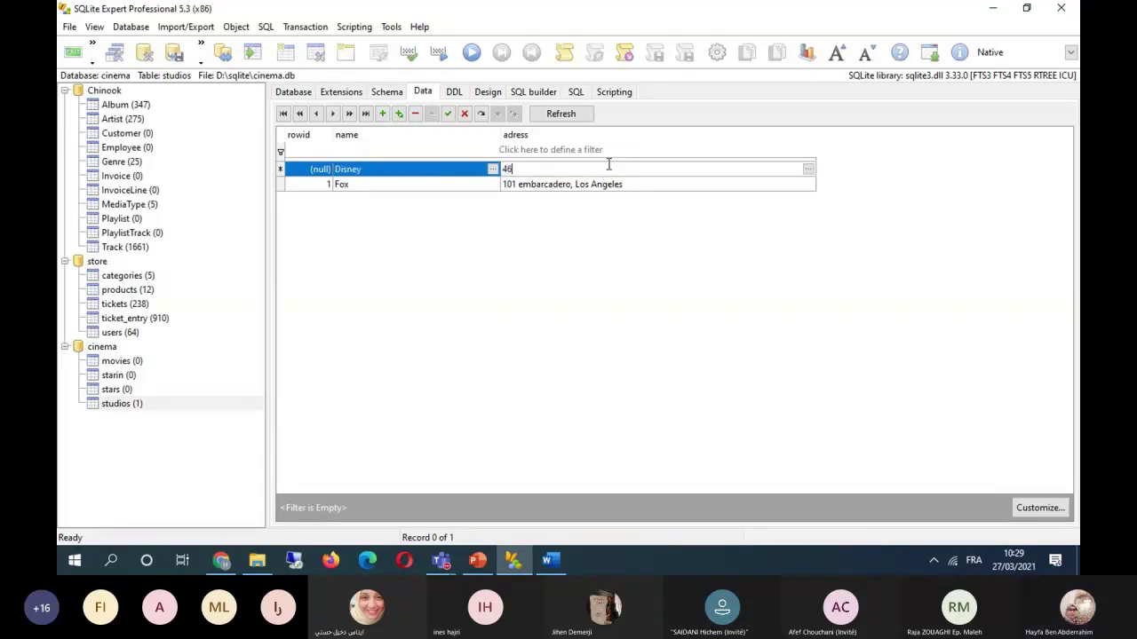
key(BackSpace)
key(BackSpace)
text(56 nnnnnnnnnnnn,)
text(Los Angel)
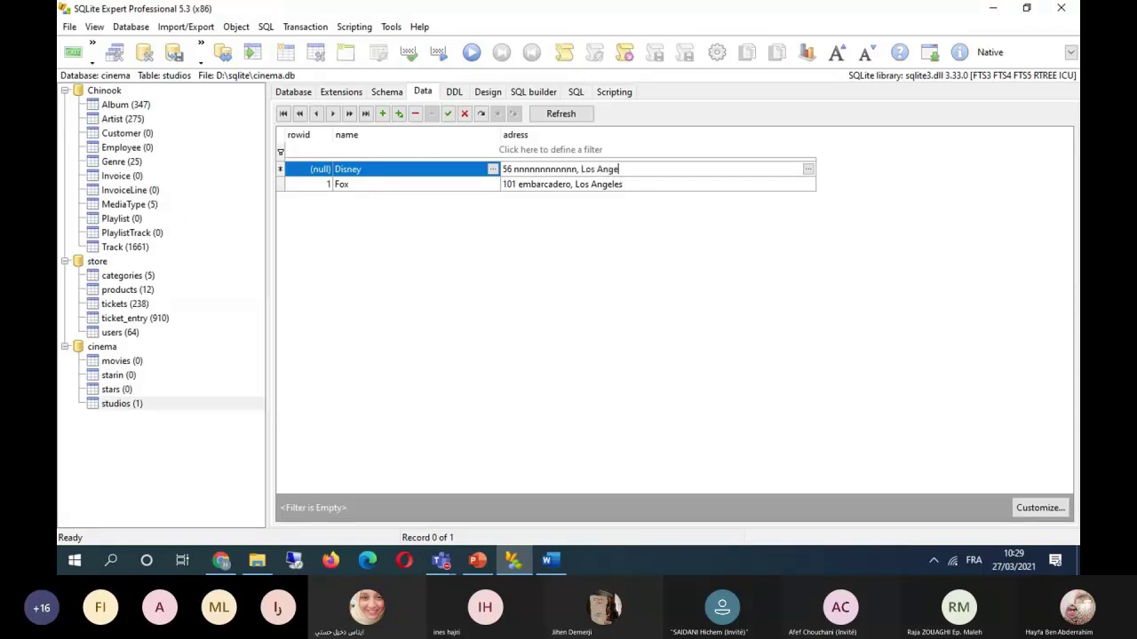
text(es)
Add a studios record named Paramount with its street address in Los Angeles, and post it.
click(384, 114)
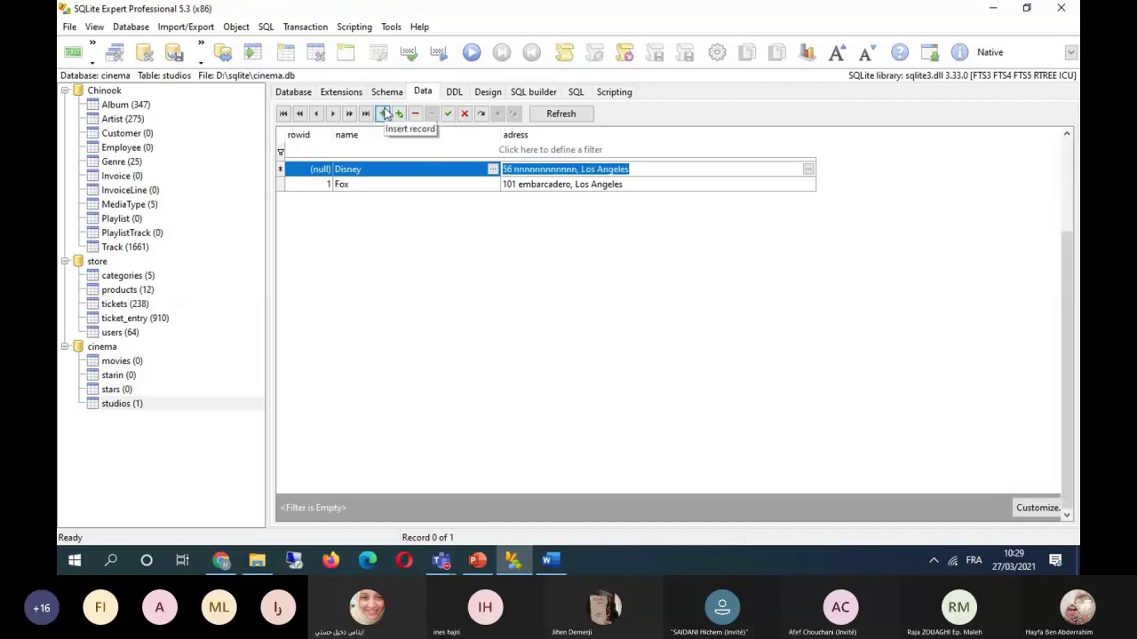
click(384, 114)
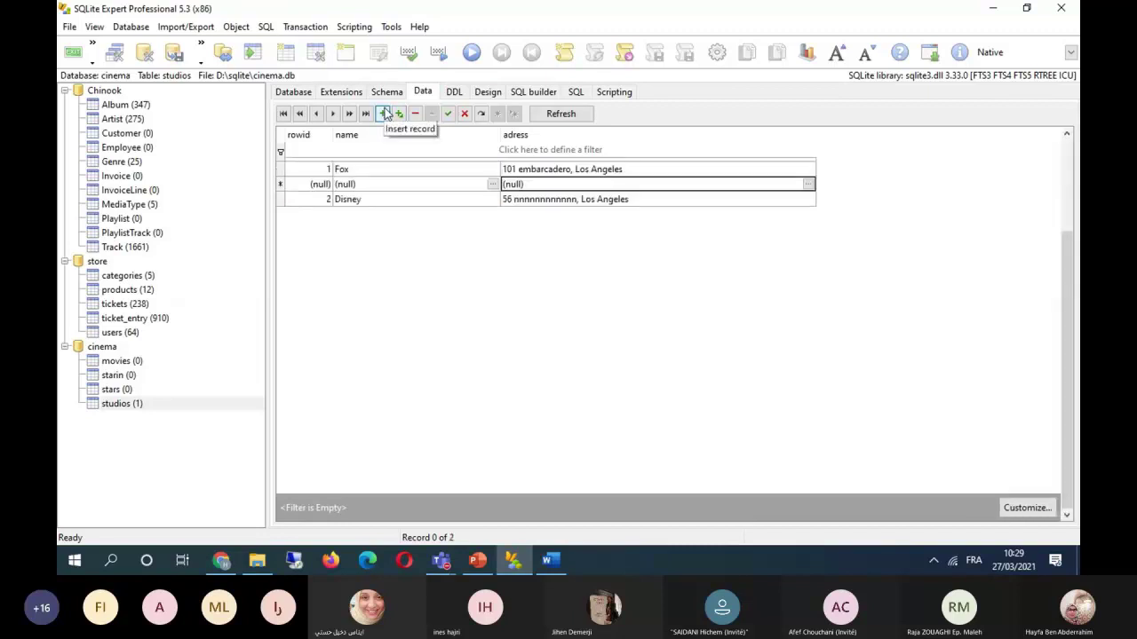
click(388, 186)
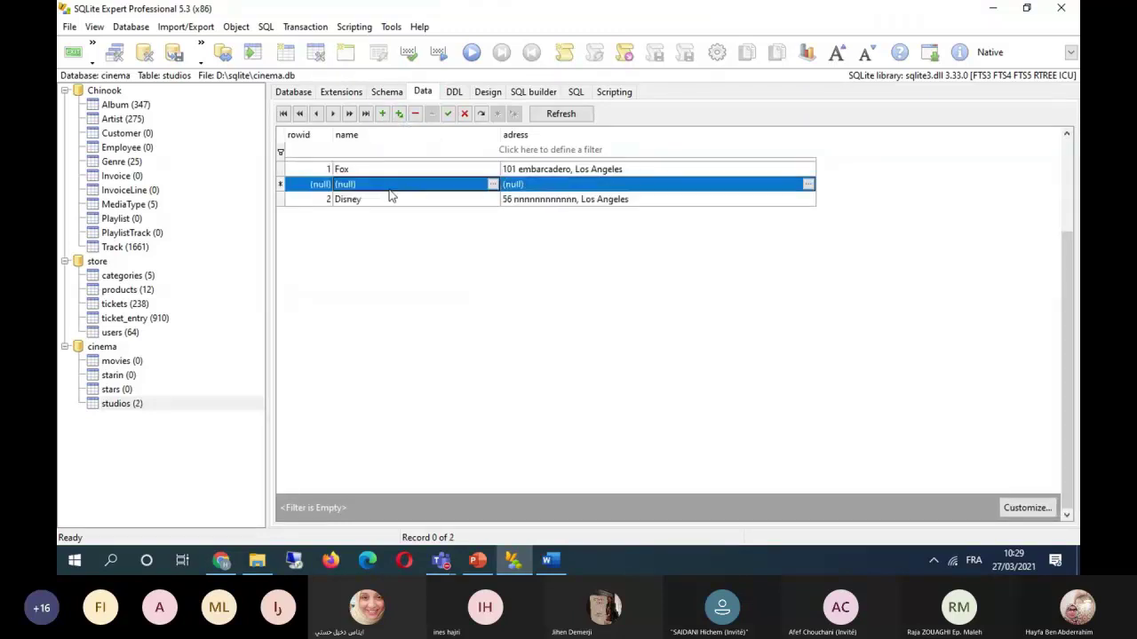
text(P)
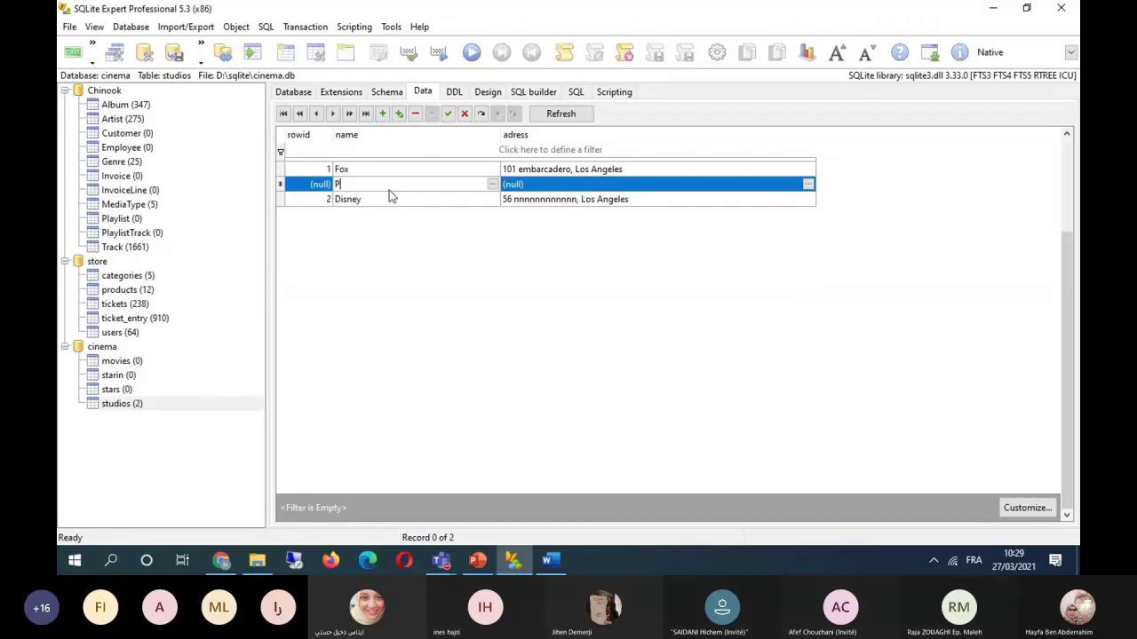
text(aramount)
key(Tab)
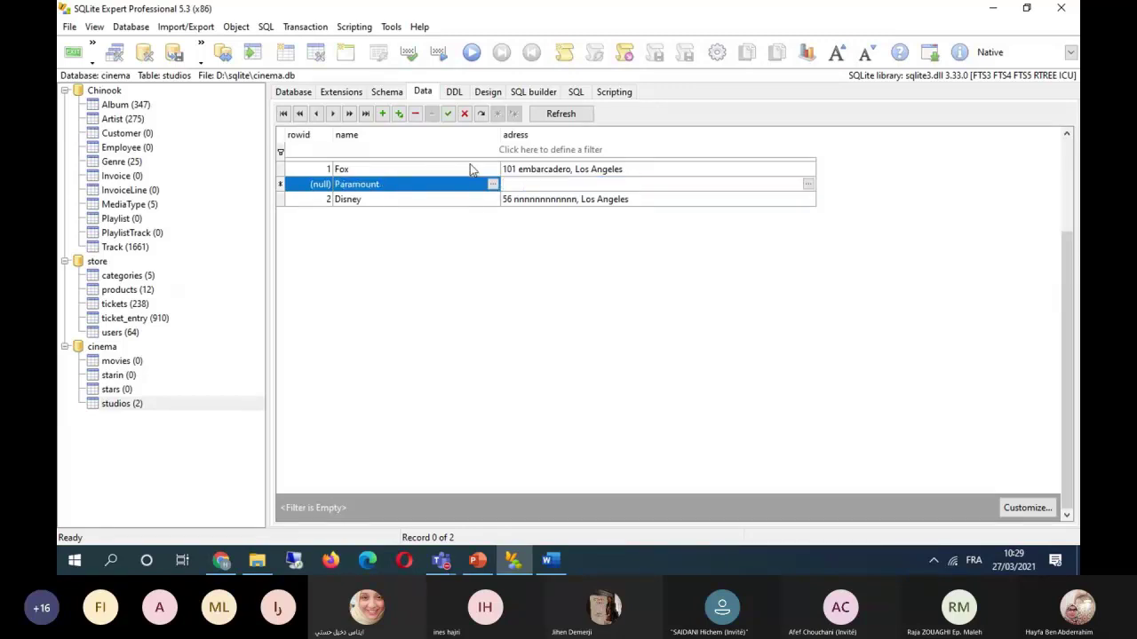
text(44 Pine St., Los Angeles)
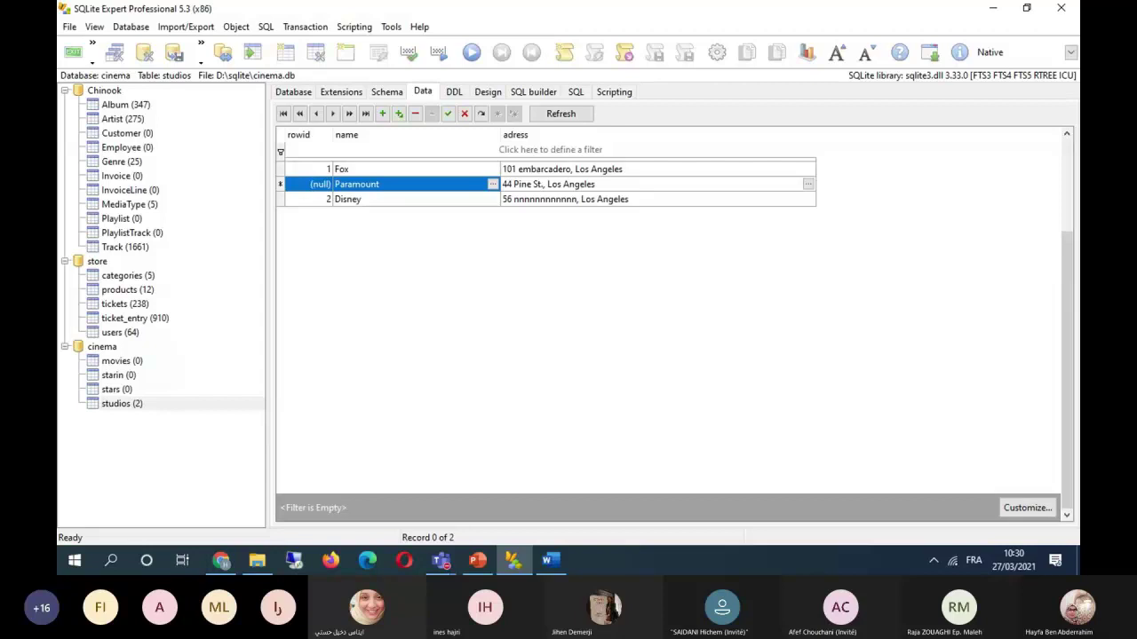
key(Return)
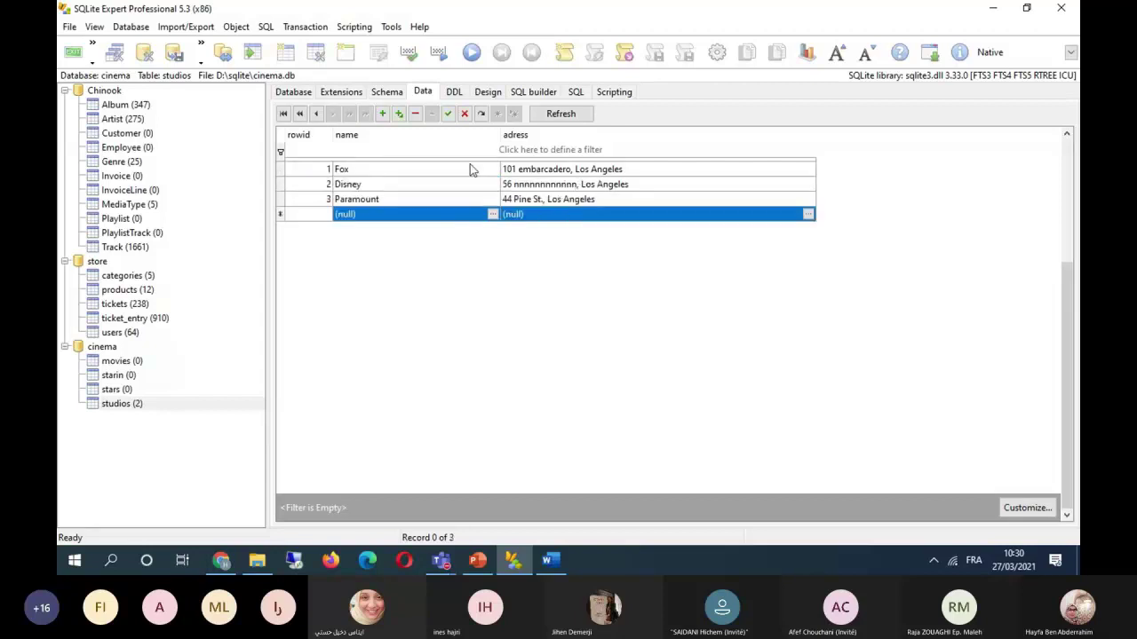
Add a studios record named Universal and enter its street address in Los Angeles.
click(382, 114)
click(404, 208)
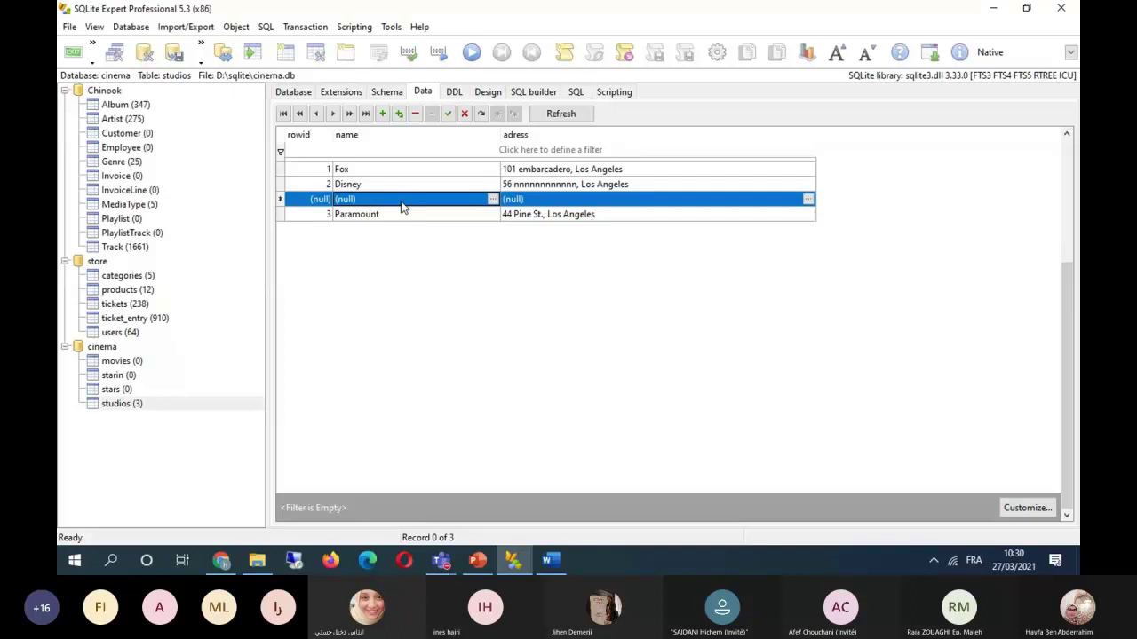
text(Uni)
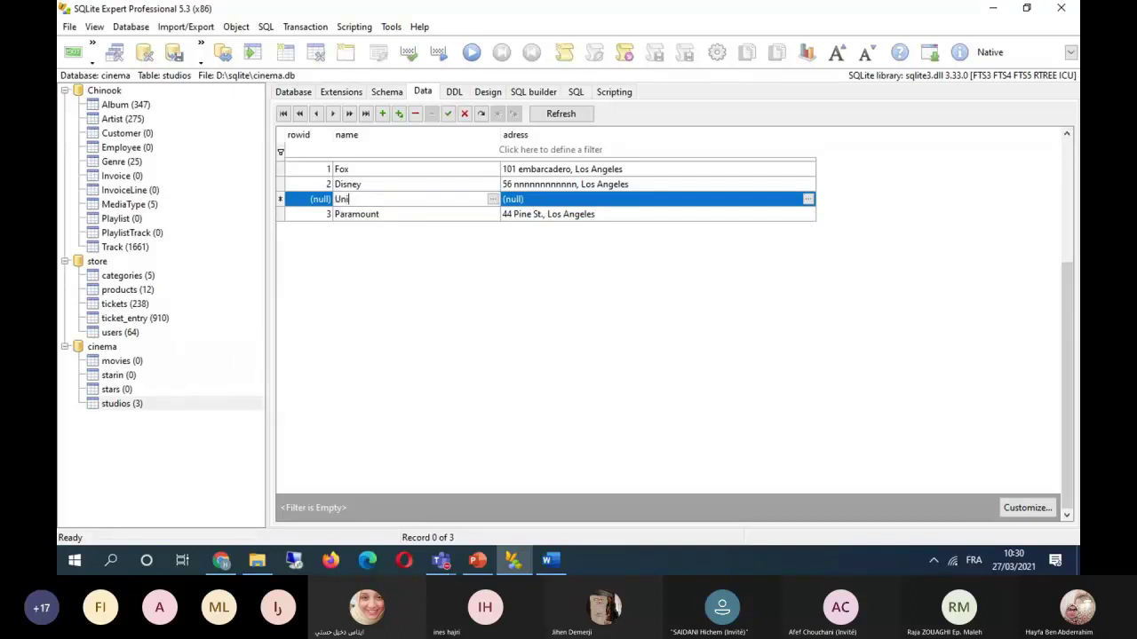
text(versal)
key(Return)
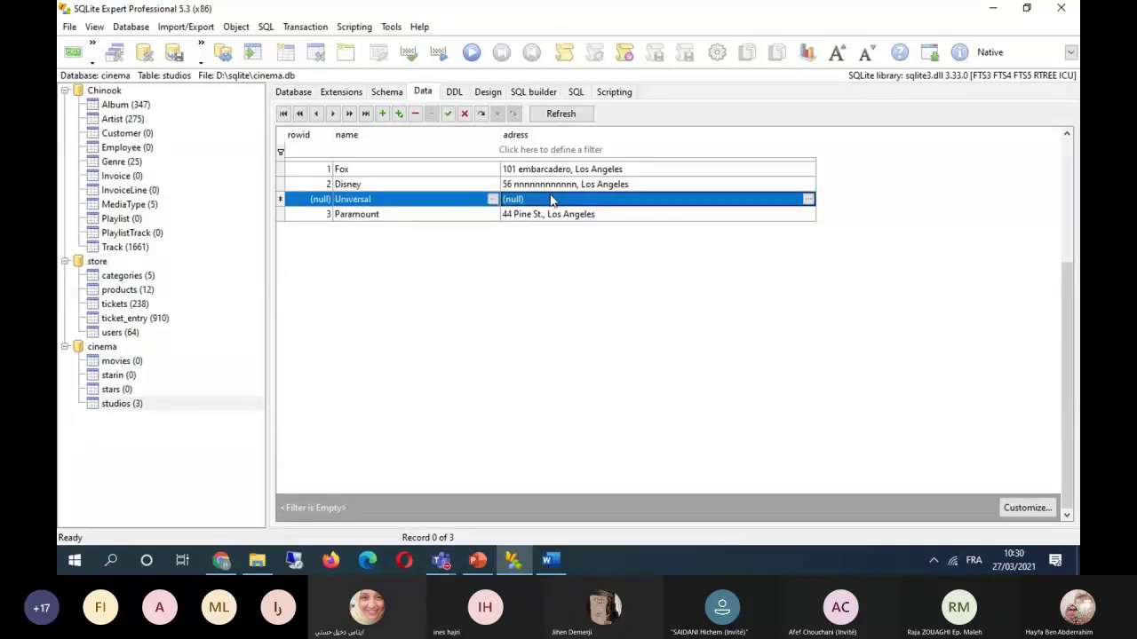
text(32)
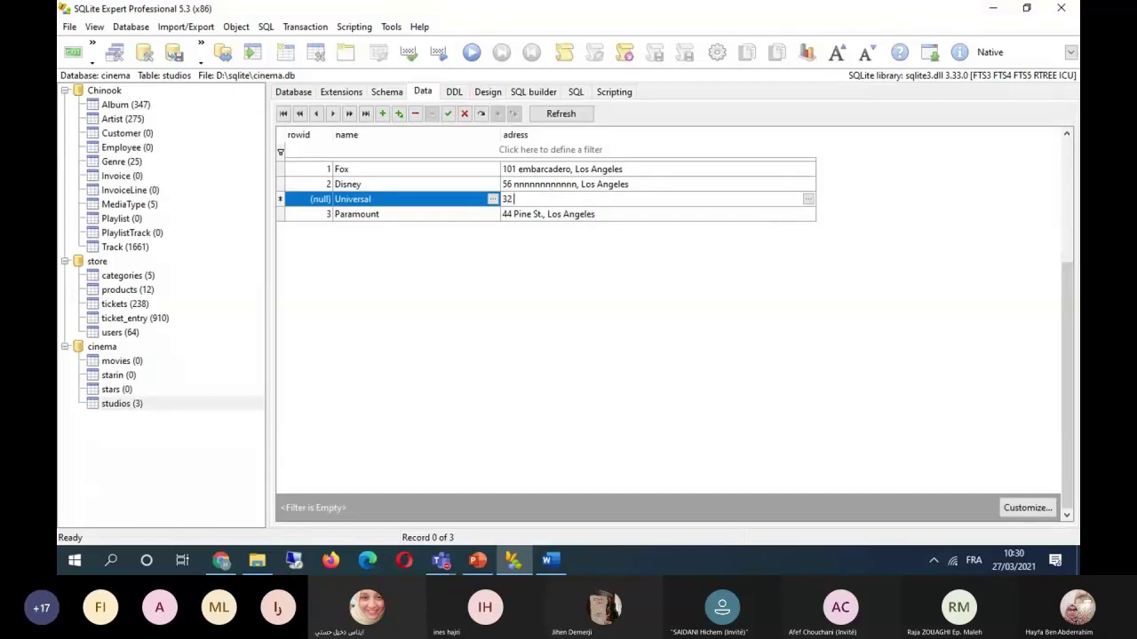
text( Universal Studies Dr., Los Angeles)
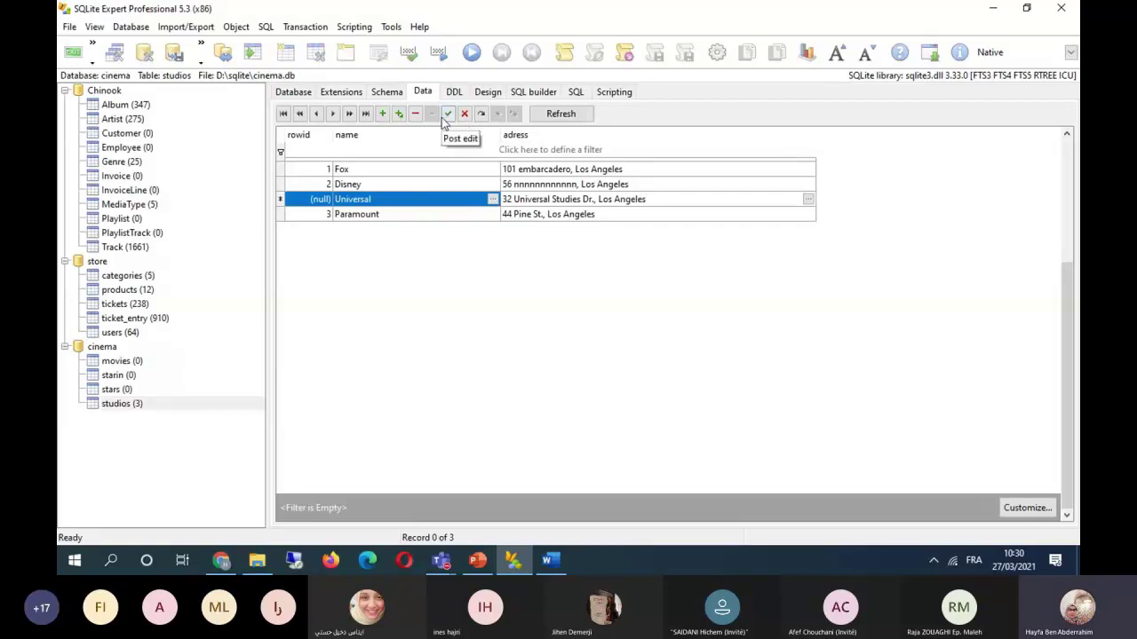
Add a studios record named Warner Brothers with its street address in San Diego, post it and refresh the data.
click(382, 114)
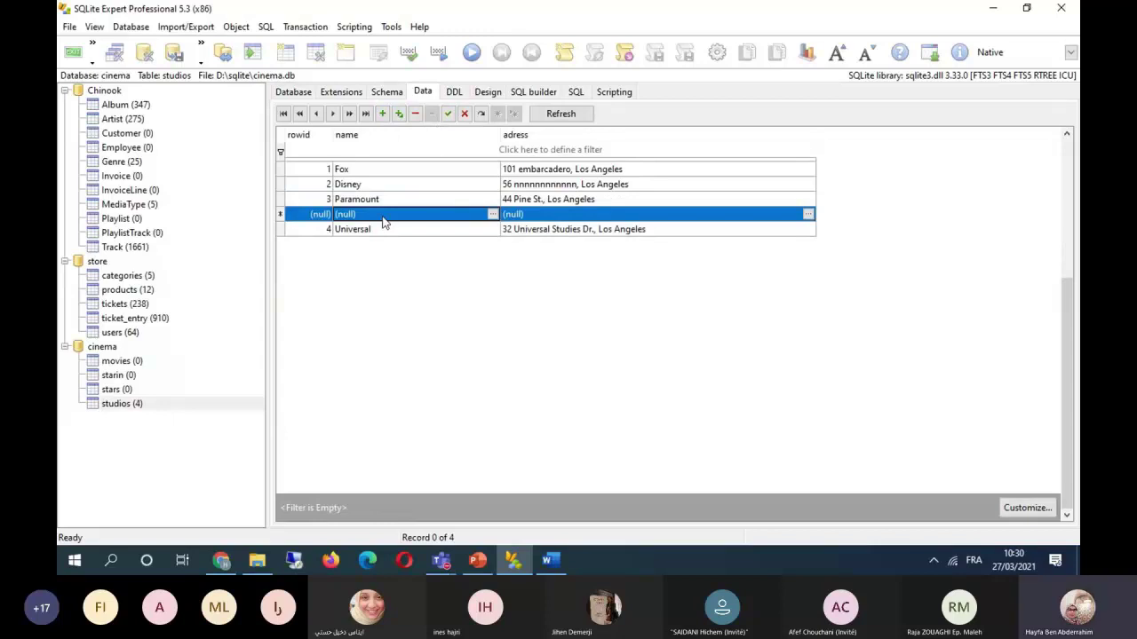
text(War)
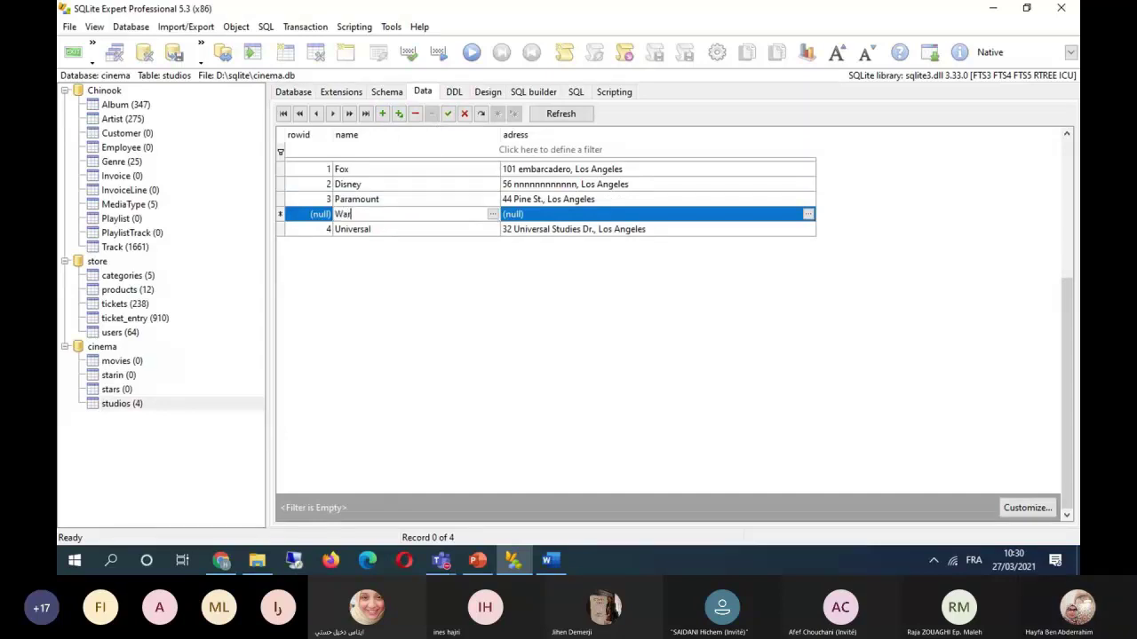
text(ner B)
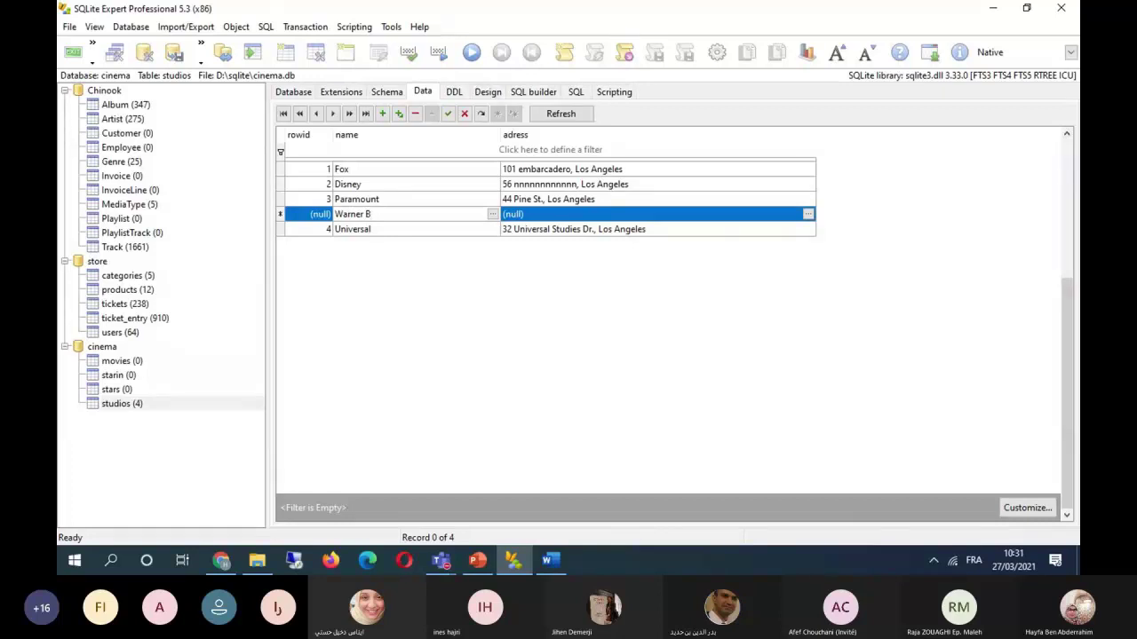
text(roth)
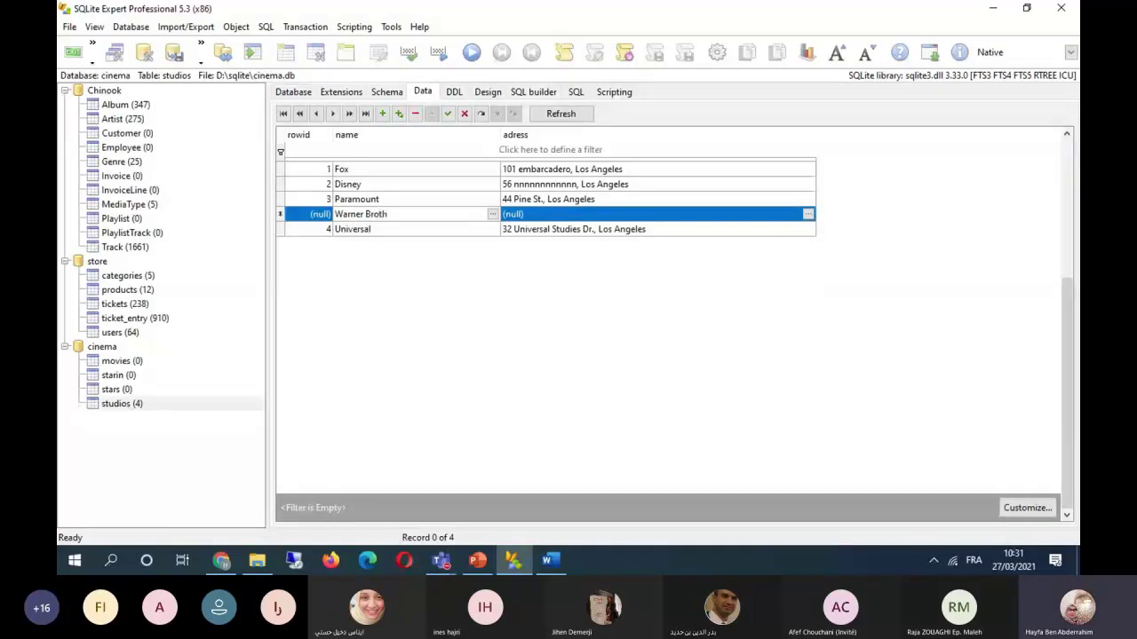
text(ers)
click(536, 217)
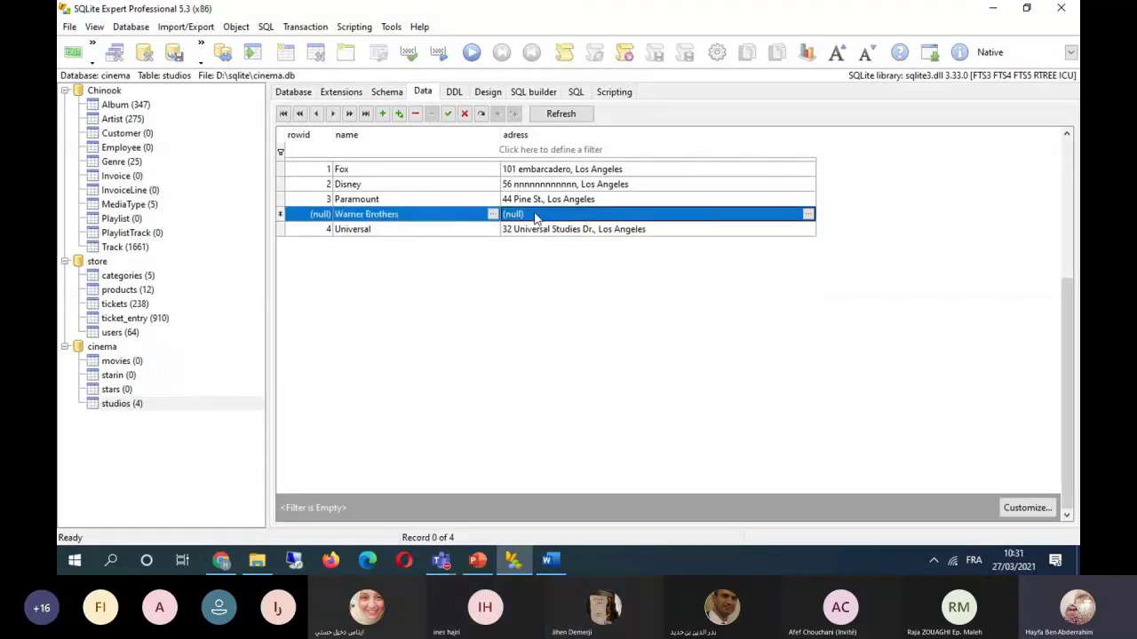
text(7)
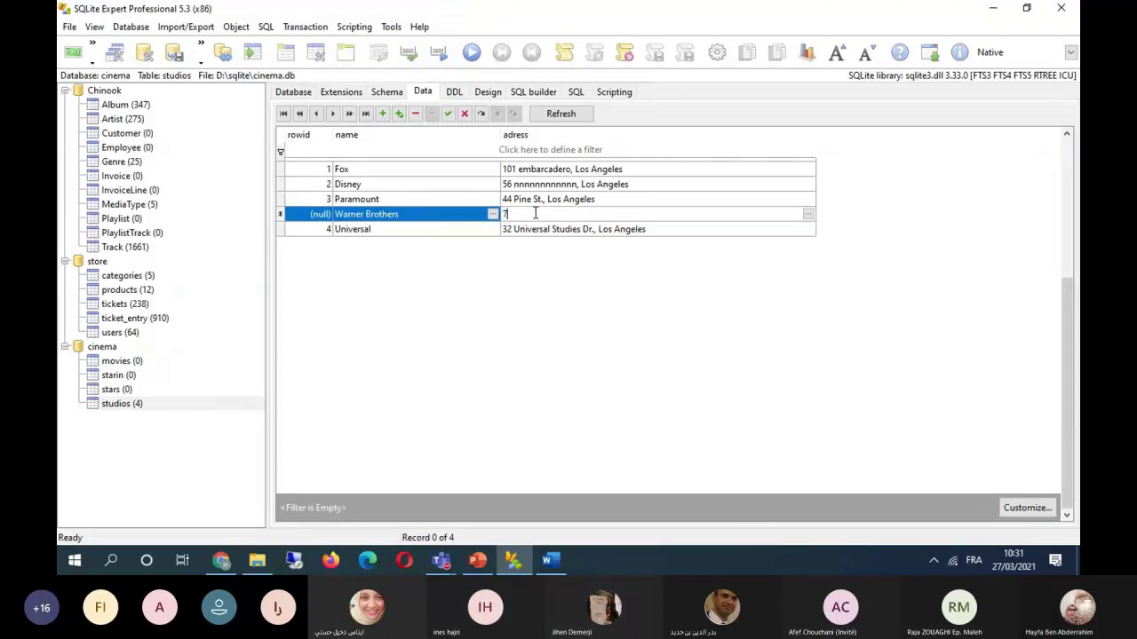
text(1 Parkway D)
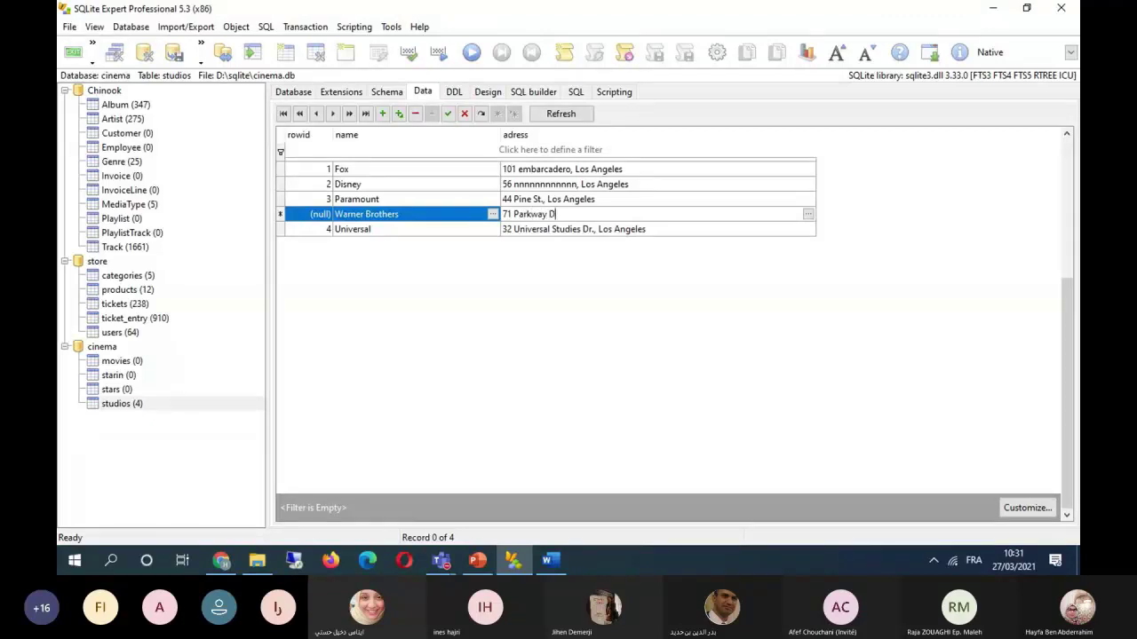
text(r., San Diego)
key(Return)
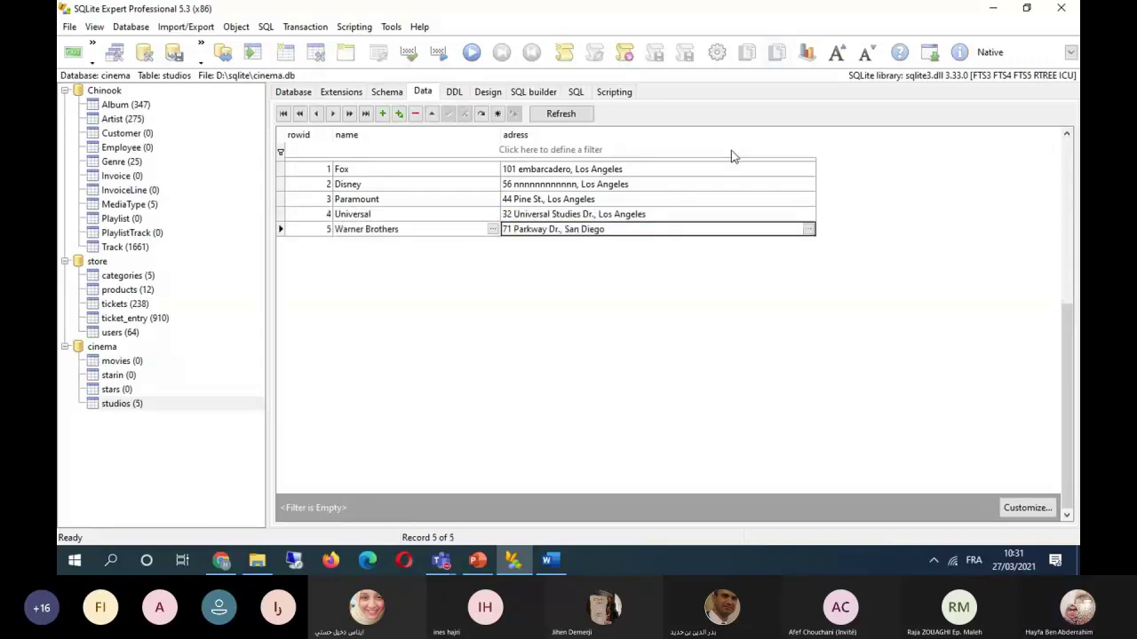
click(560, 117)
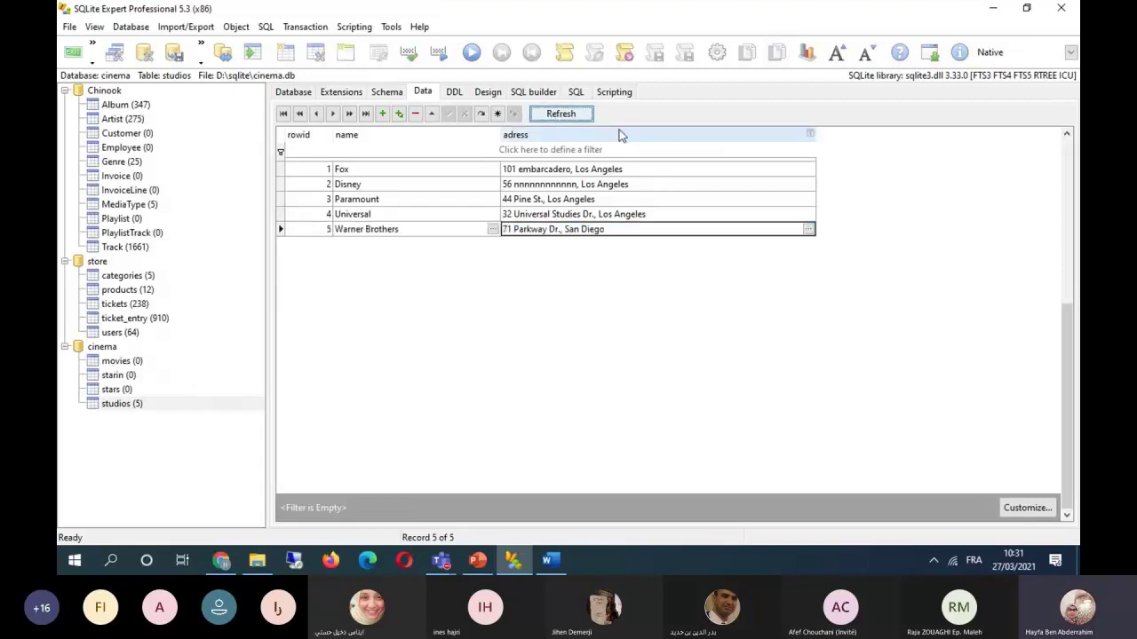
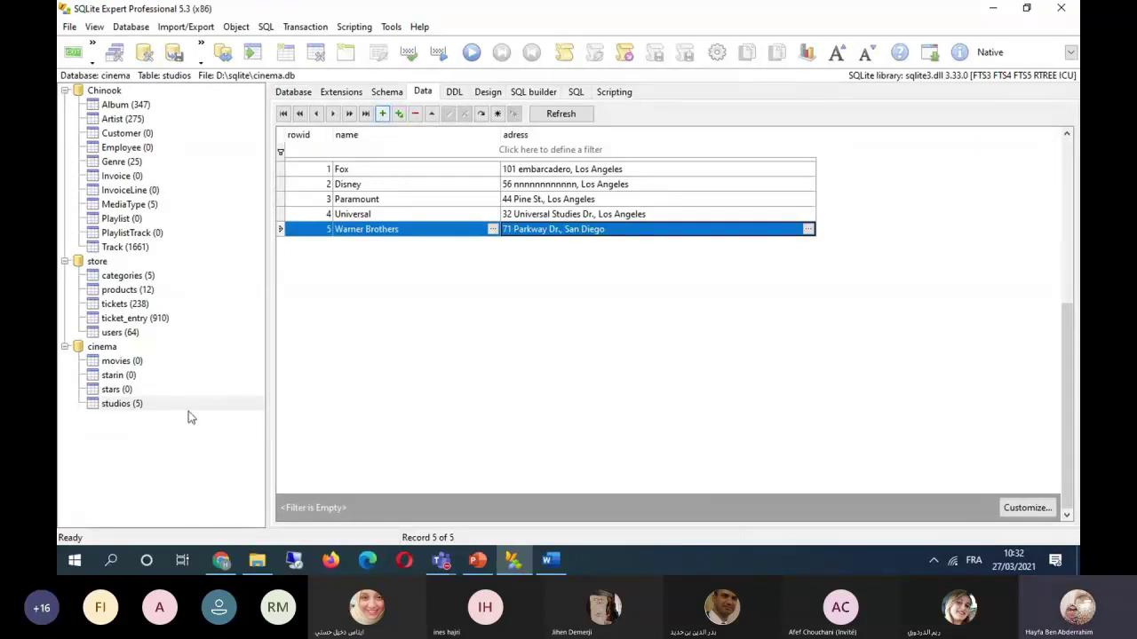
Check the data held in the cinema database's movies, starin and studios tables.
click(117, 391)
click(121, 362)
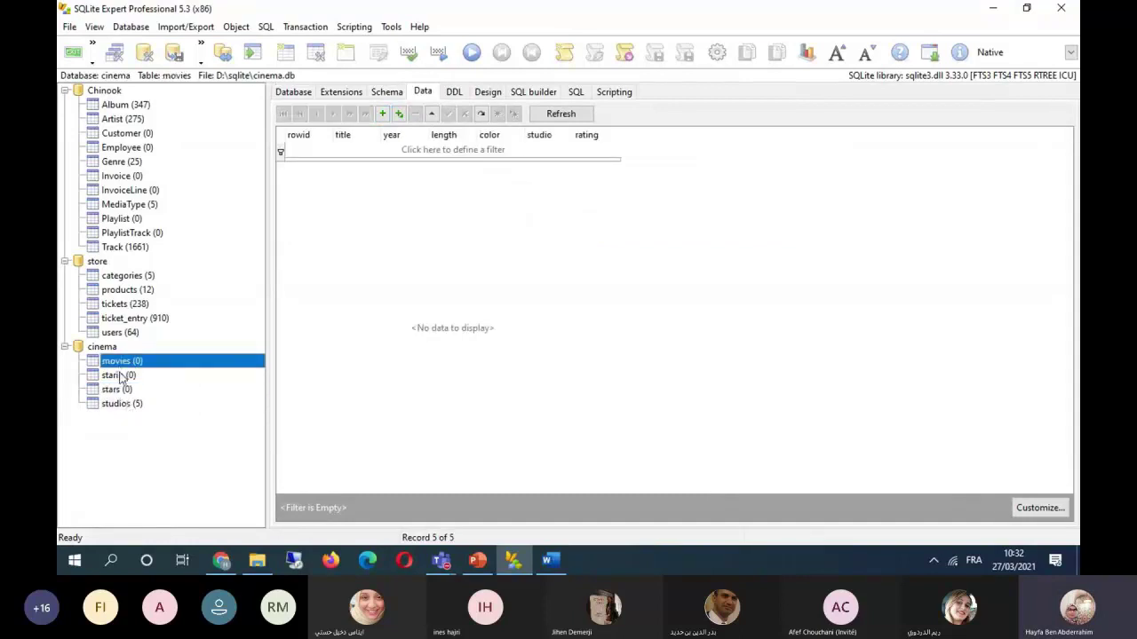
click(121, 377)
click(119, 403)
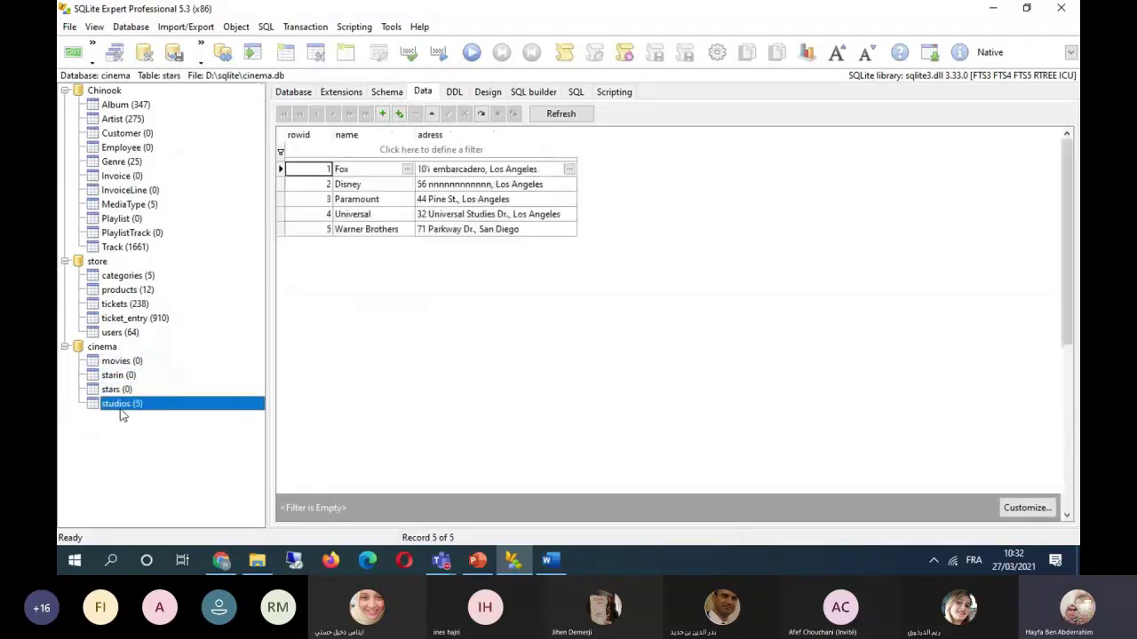
click(422, 91)
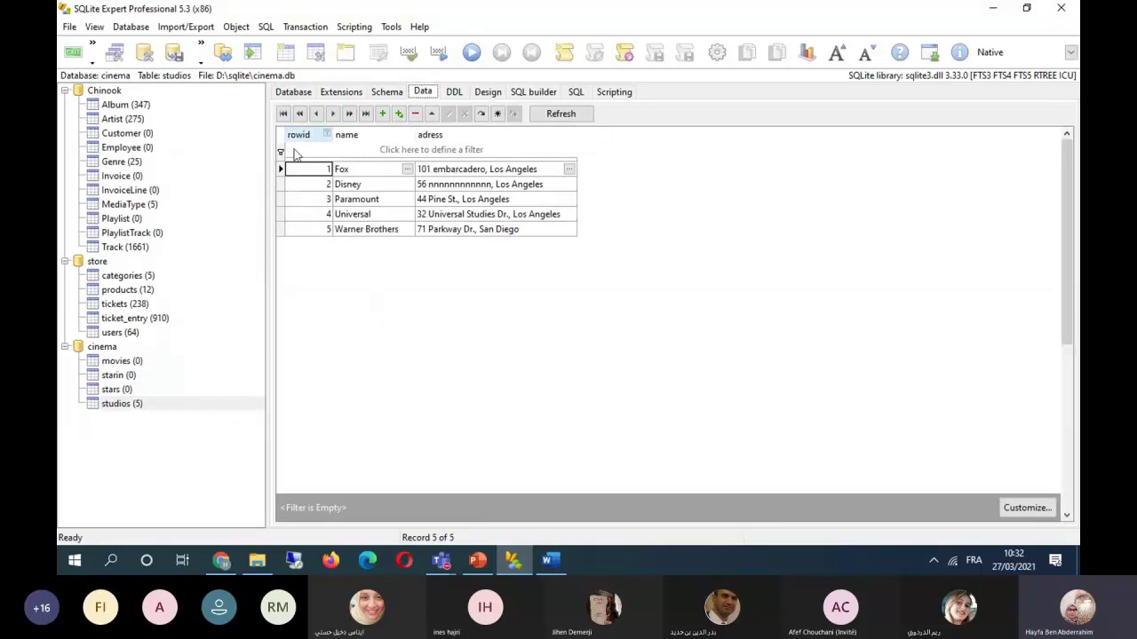
Start and abandon a blank studios record, and view the Universal record in the Record Editor.
click(383, 114)
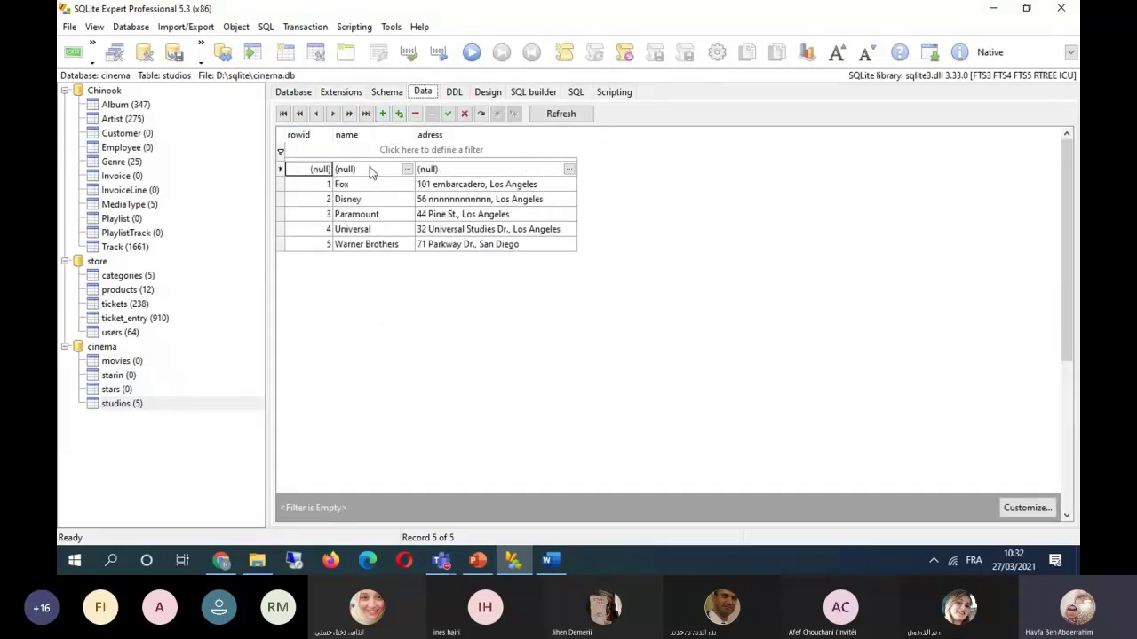
click(368, 229)
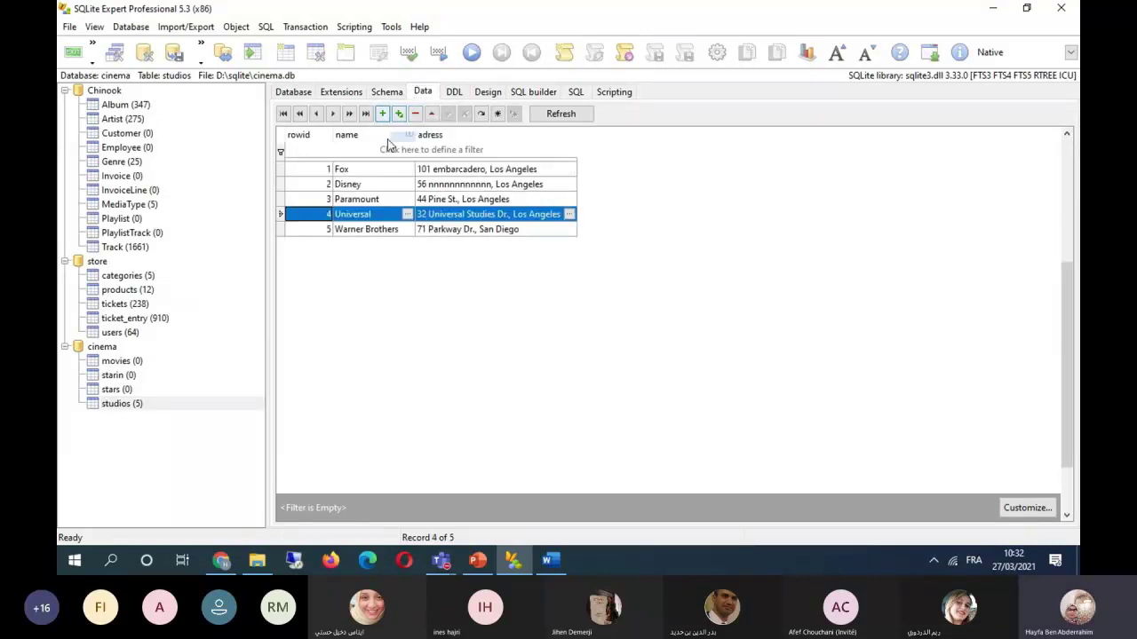
right_click(675, 182)
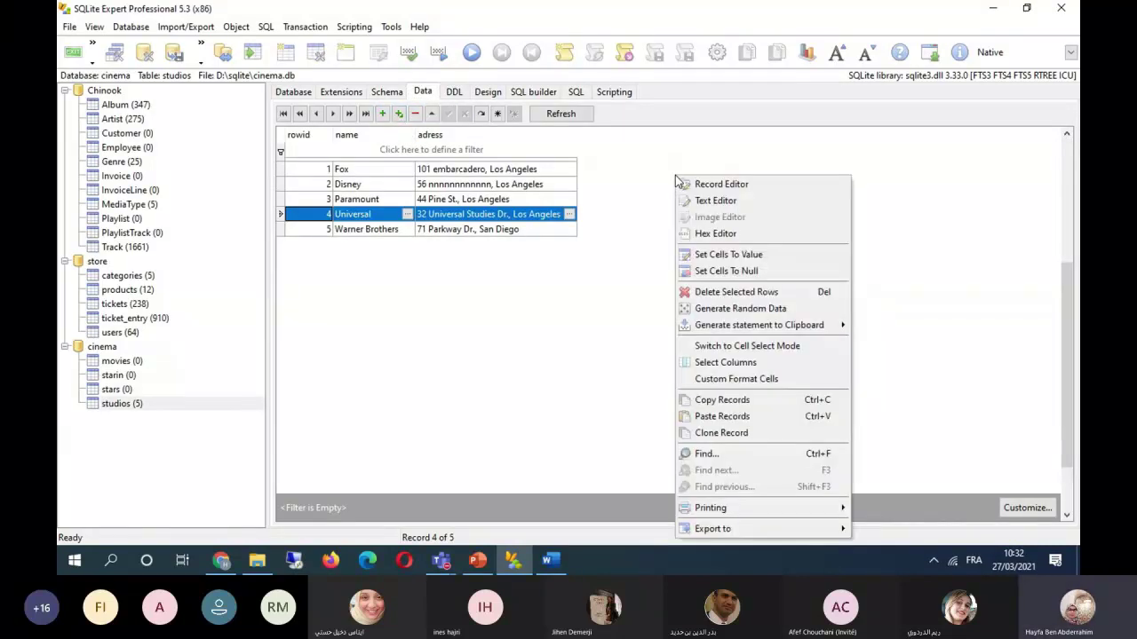
click(760, 185)
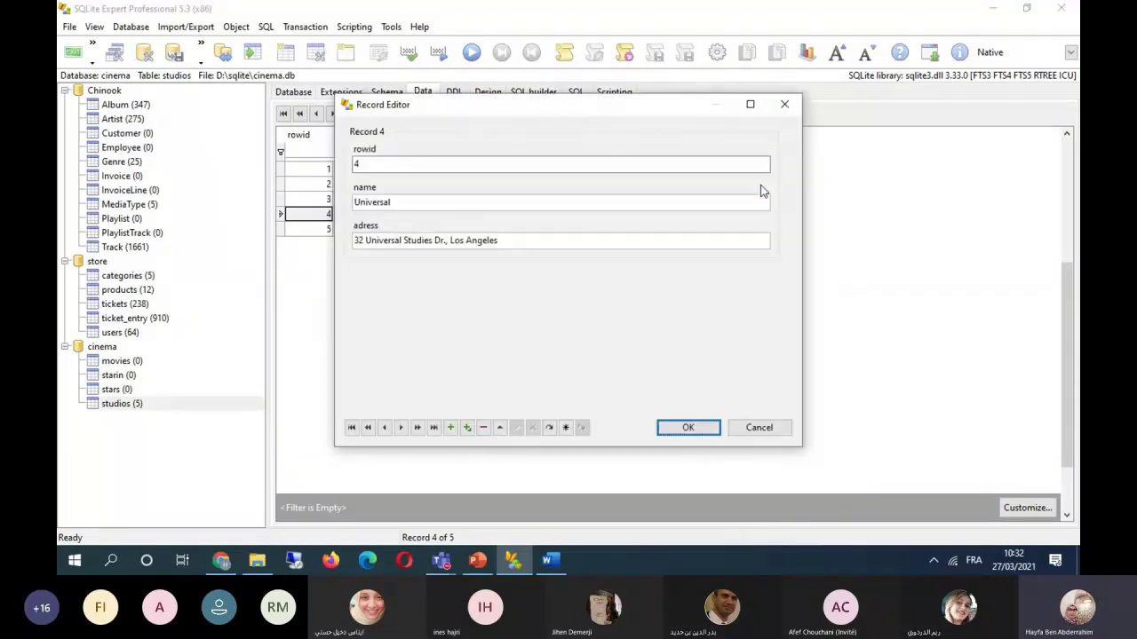
drag(561, 109, 500, 90)
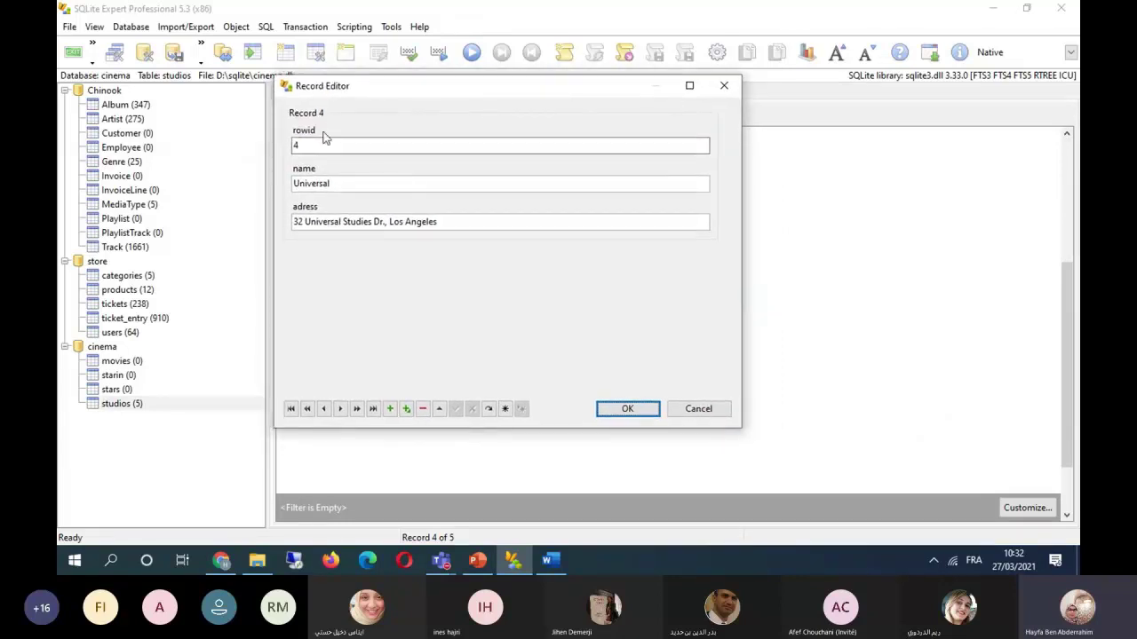
click(707, 409)
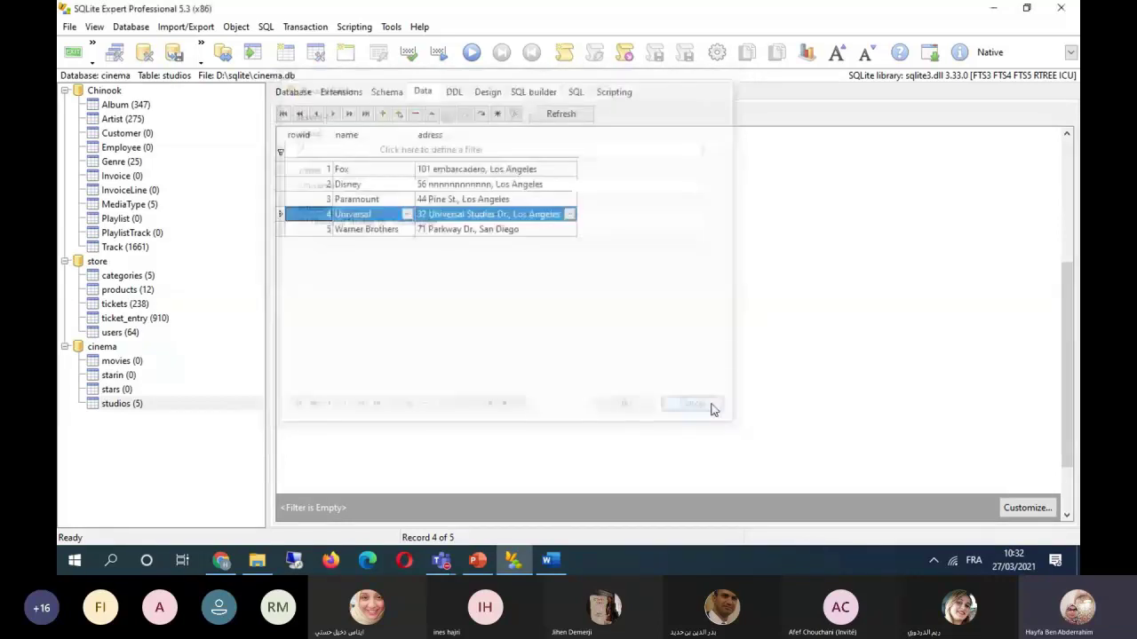
Reopen the Record Editor, advance to the Warner Brothers record, start a blank new record and cancel it.
right_click(751, 173)
click(765, 176)
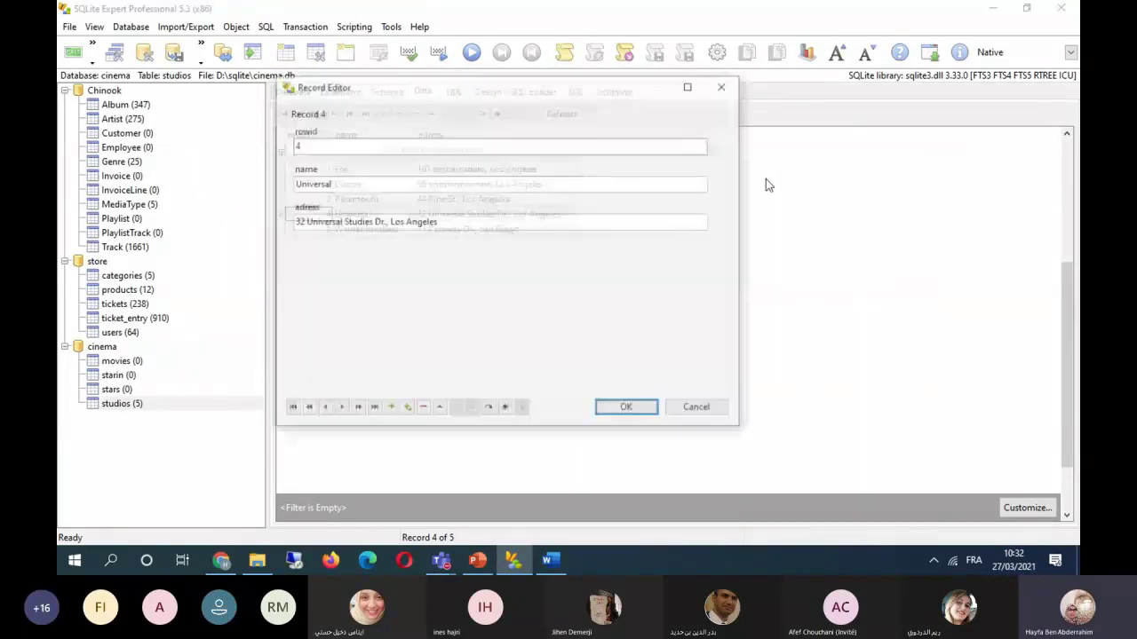
click(306, 145)
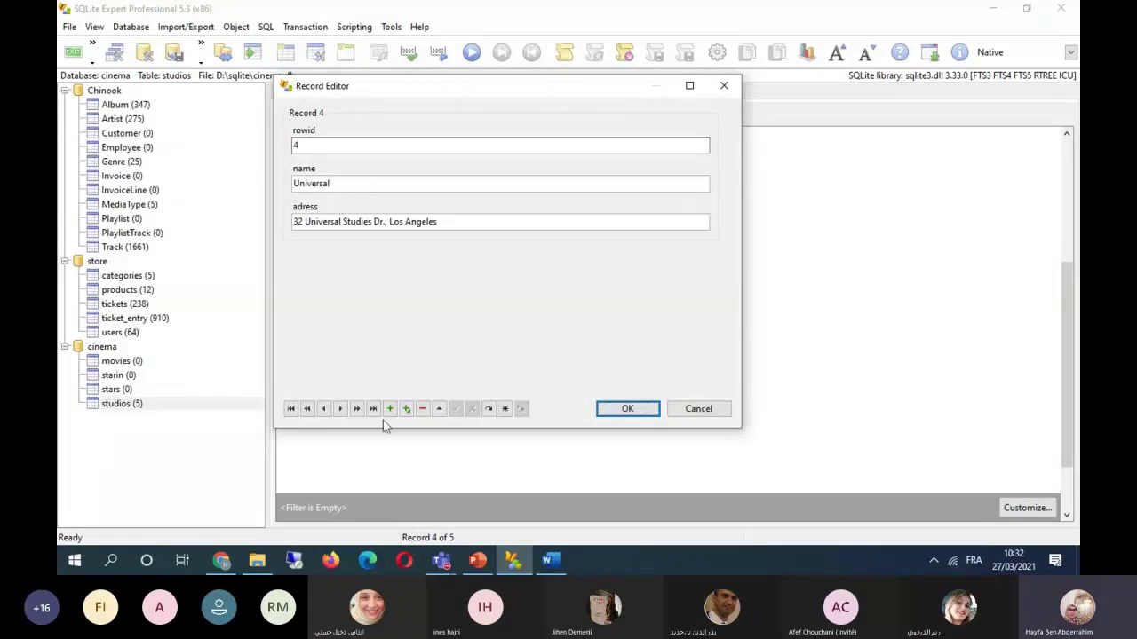
click(339, 409)
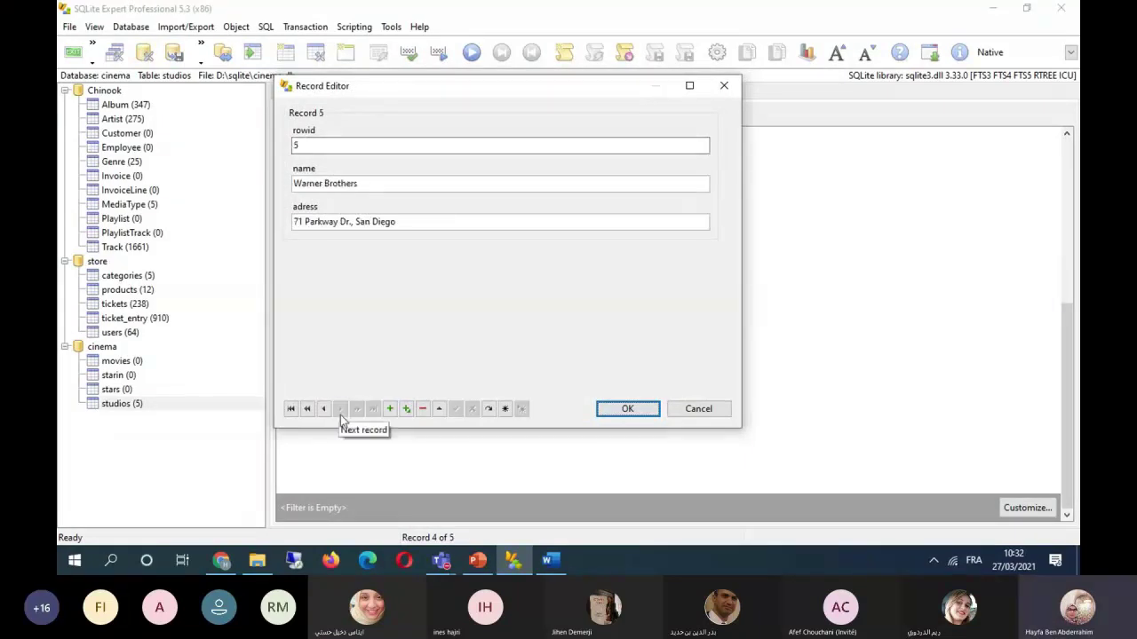
click(391, 409)
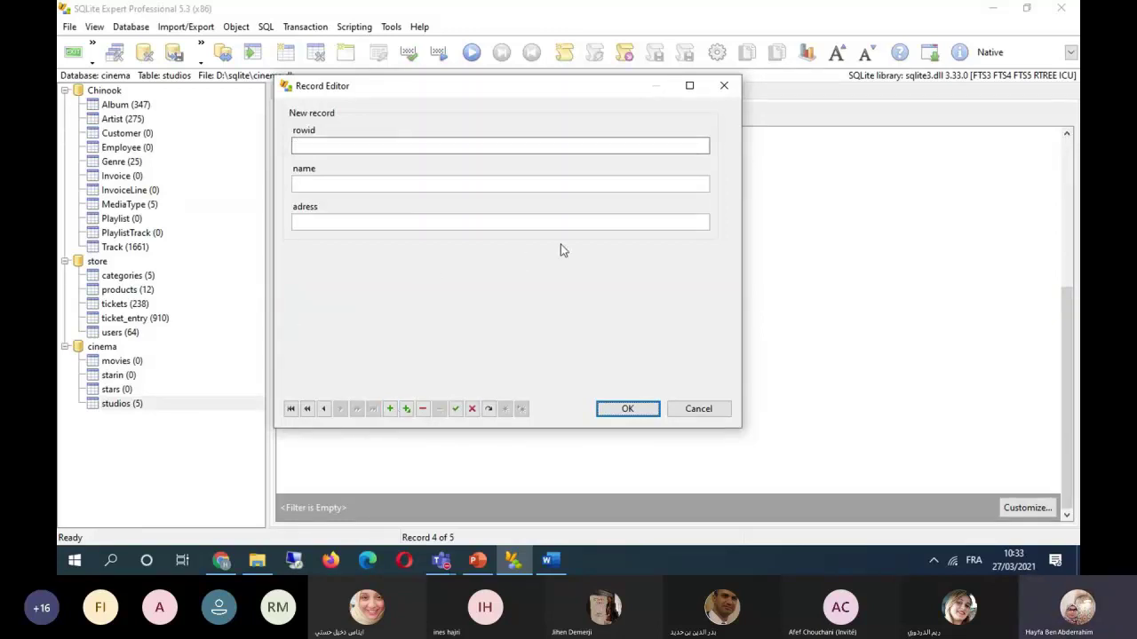
click(714, 413)
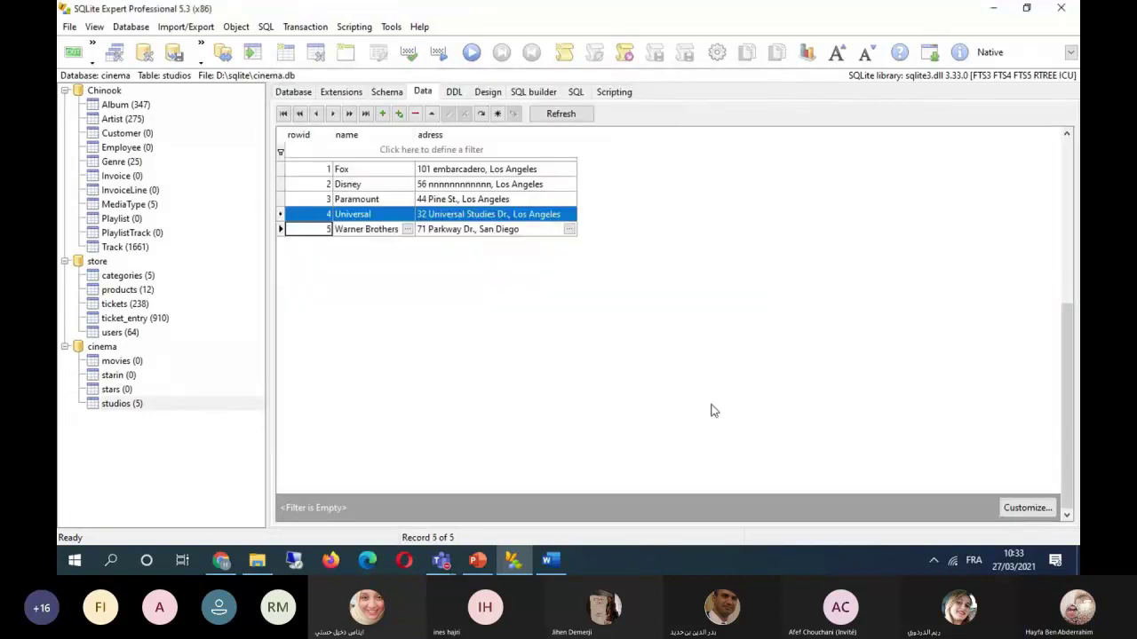
View the Paramount studio's record in the Record Editor and close it without changes.
key(Up)
key(Up)
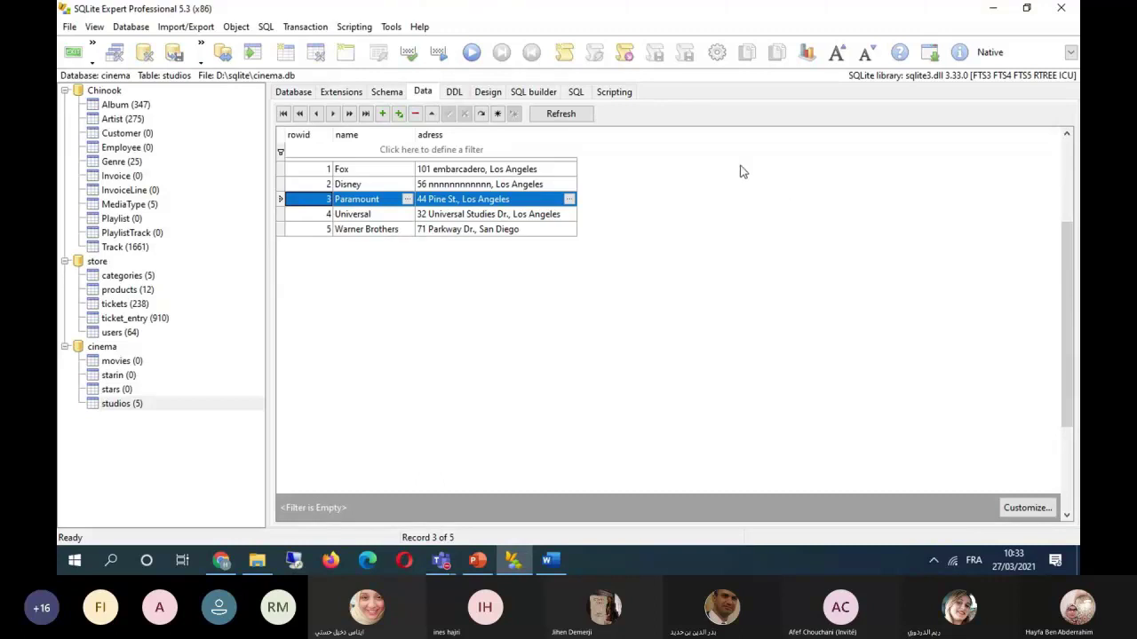
right_click(742, 168)
click(765, 176)
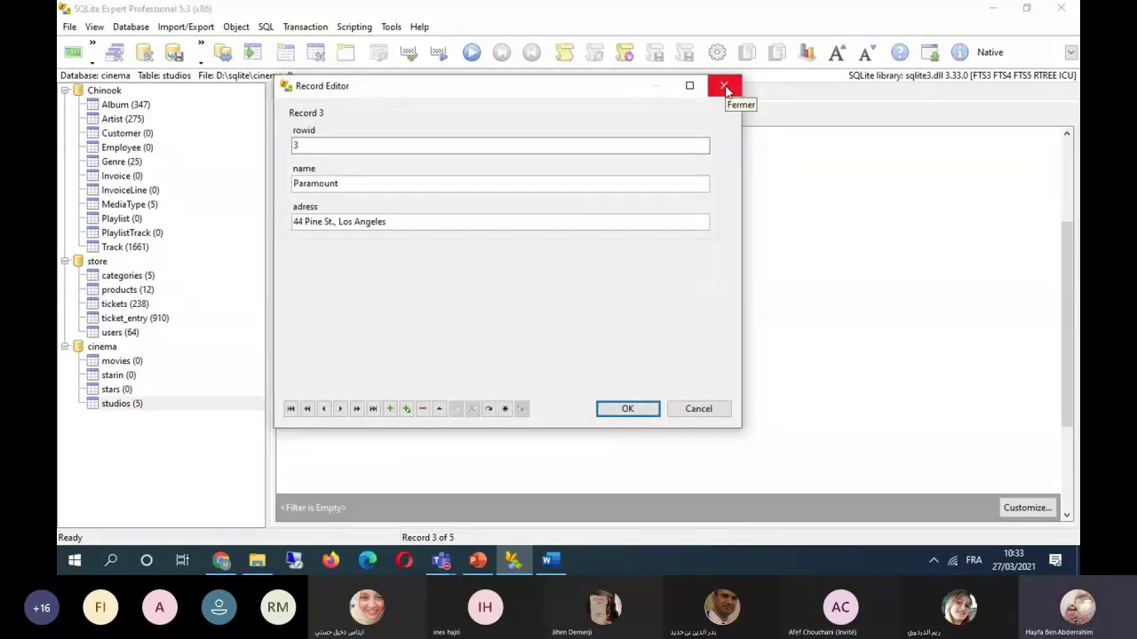
click(724, 87)
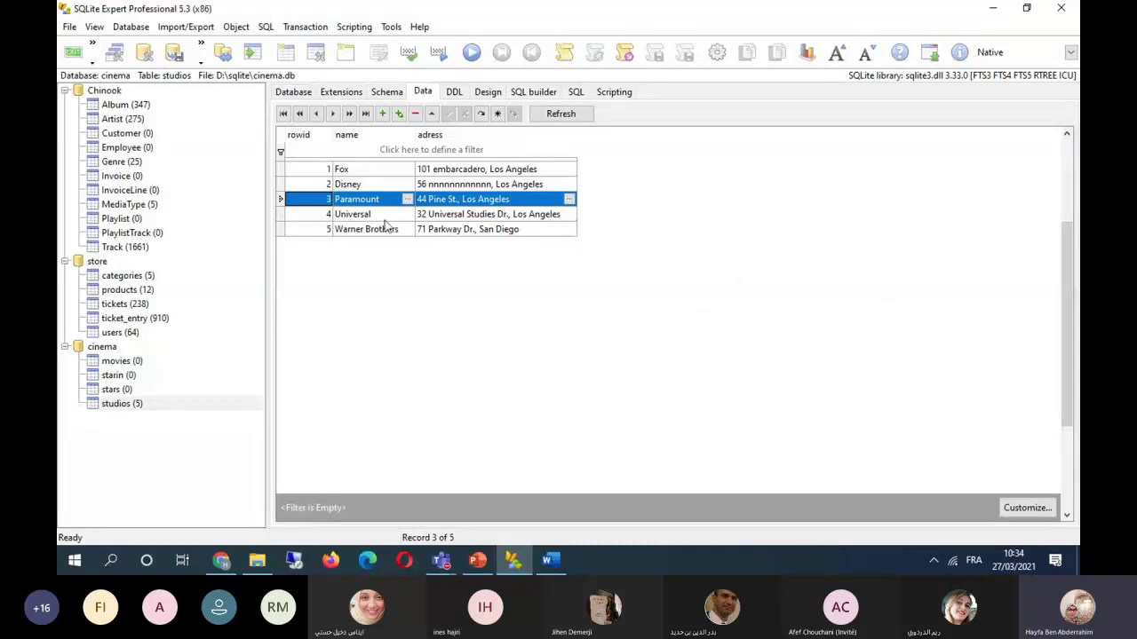
click(185, 31)
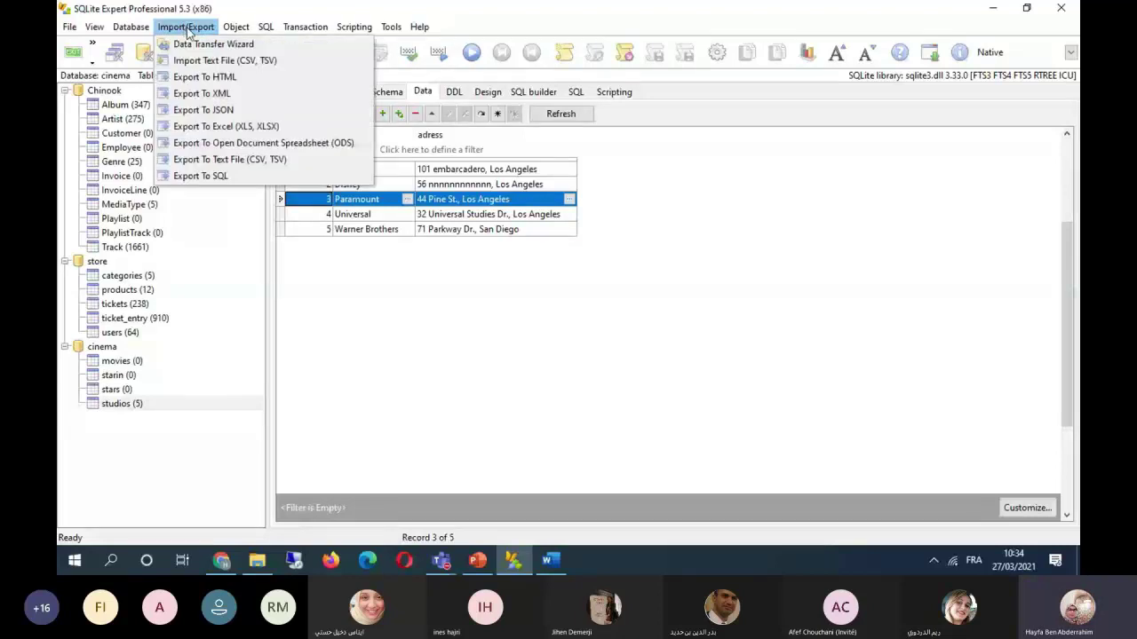
mouse_move(270, 39)
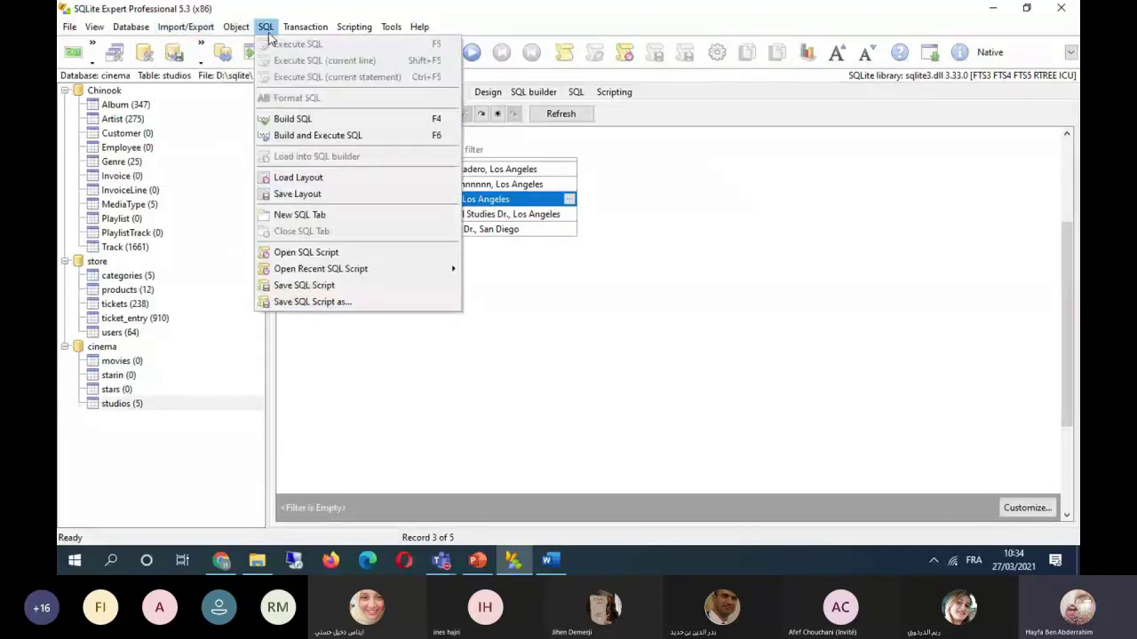
click(364, 255)
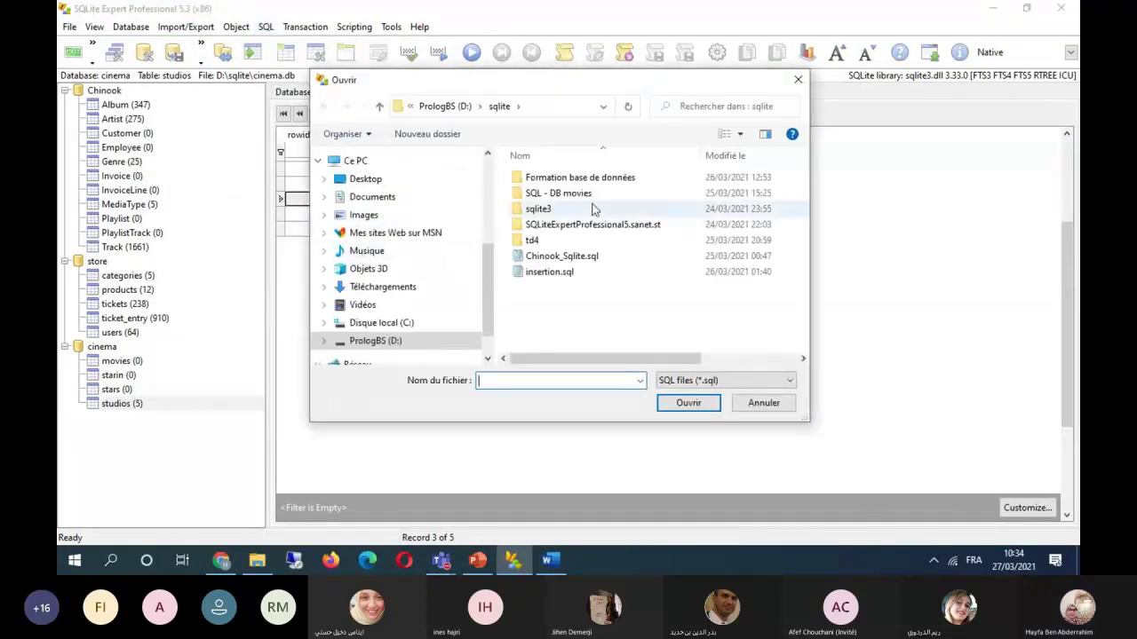
double_click(608, 180)
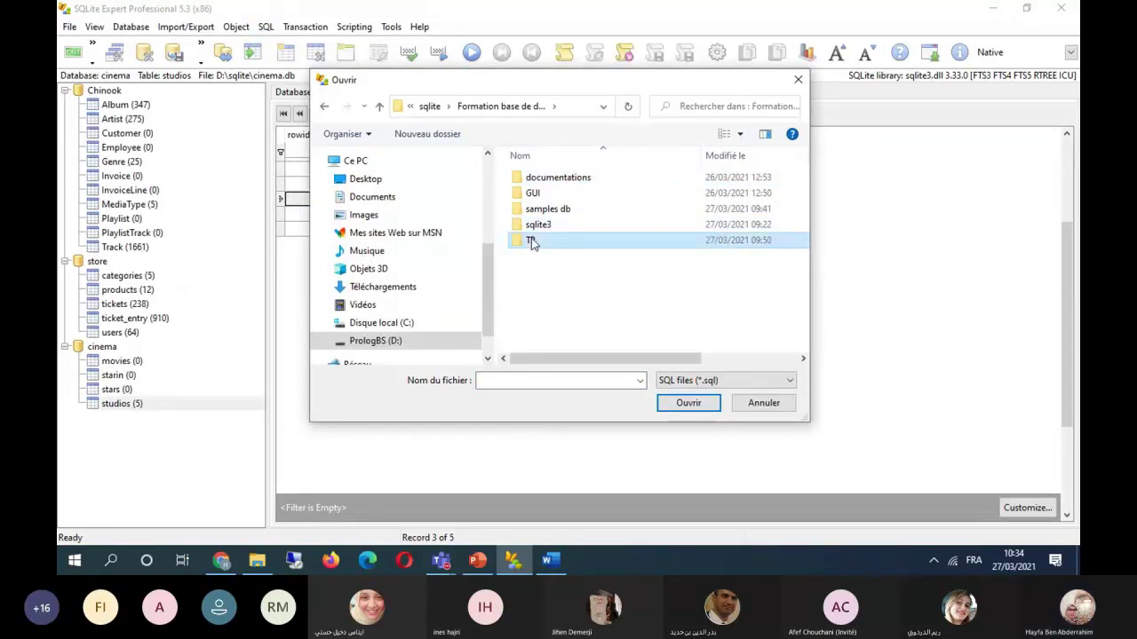
double_click(531, 241)
click(781, 402)
Open the insertion.sql script from the TP folder in Formation base de données and look over its INSERT statements.
click(265, 28)
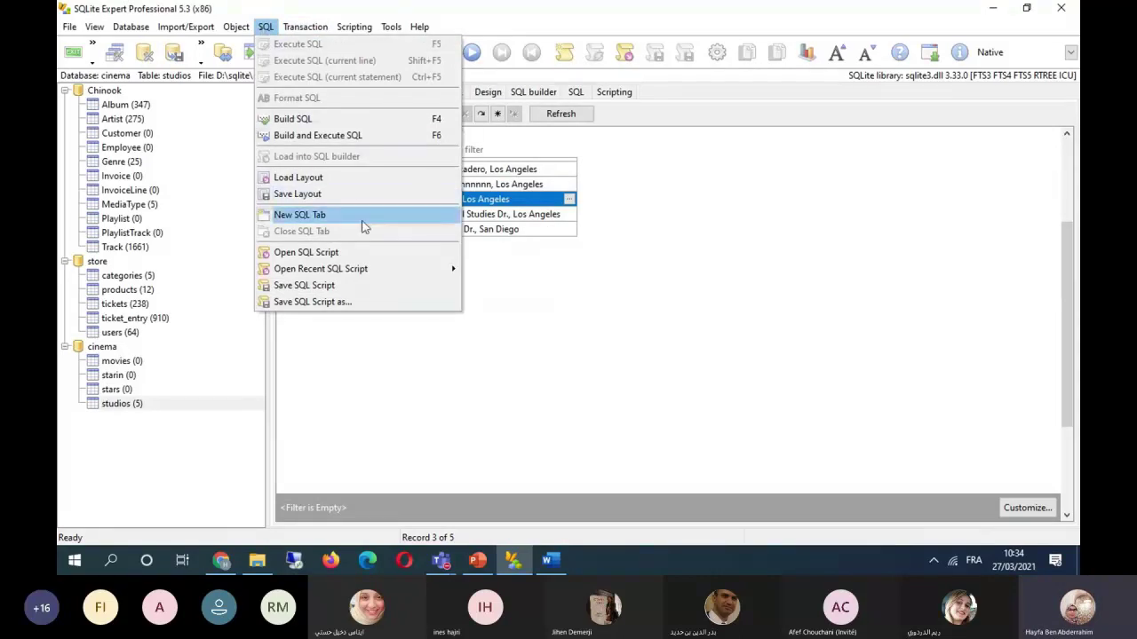
click(361, 256)
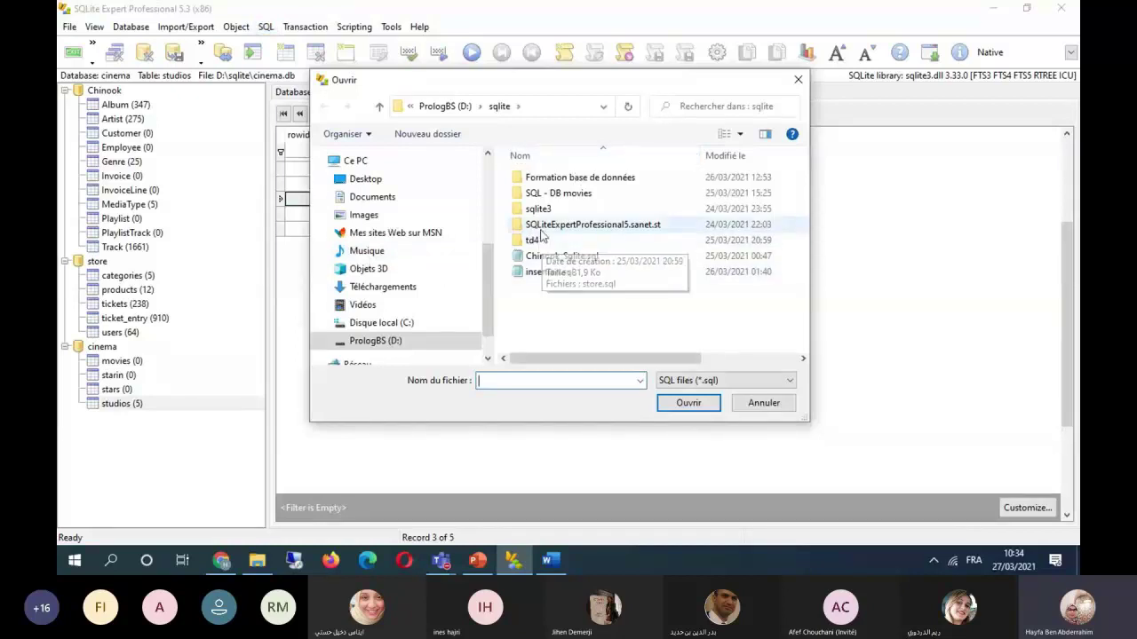
double_click(577, 178)
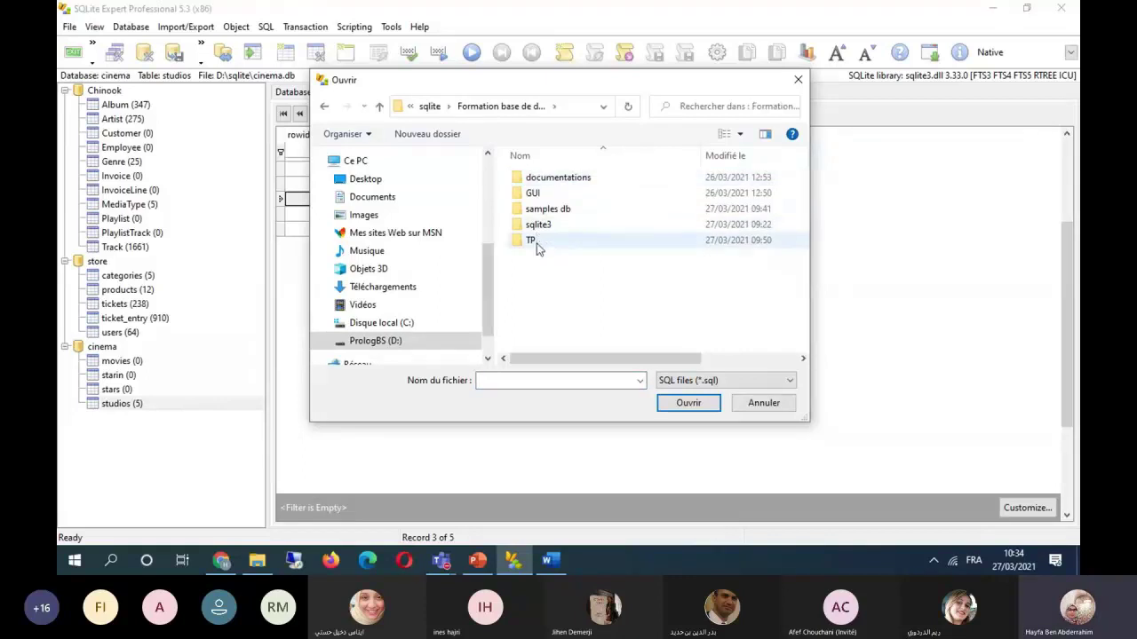
double_click(536, 242)
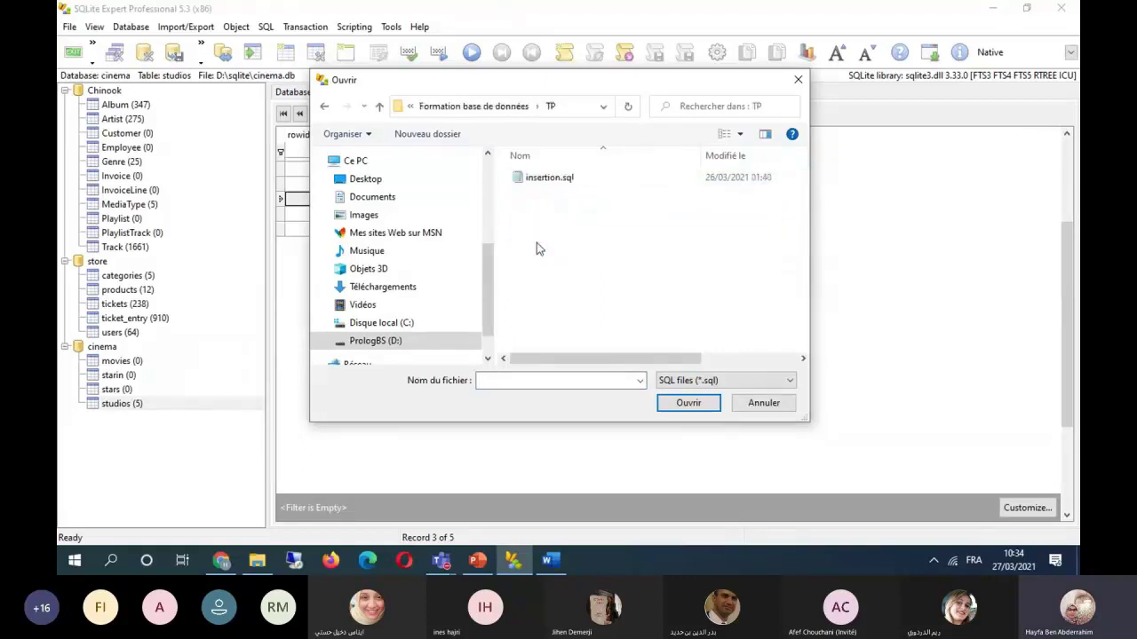
double_click(584, 177)
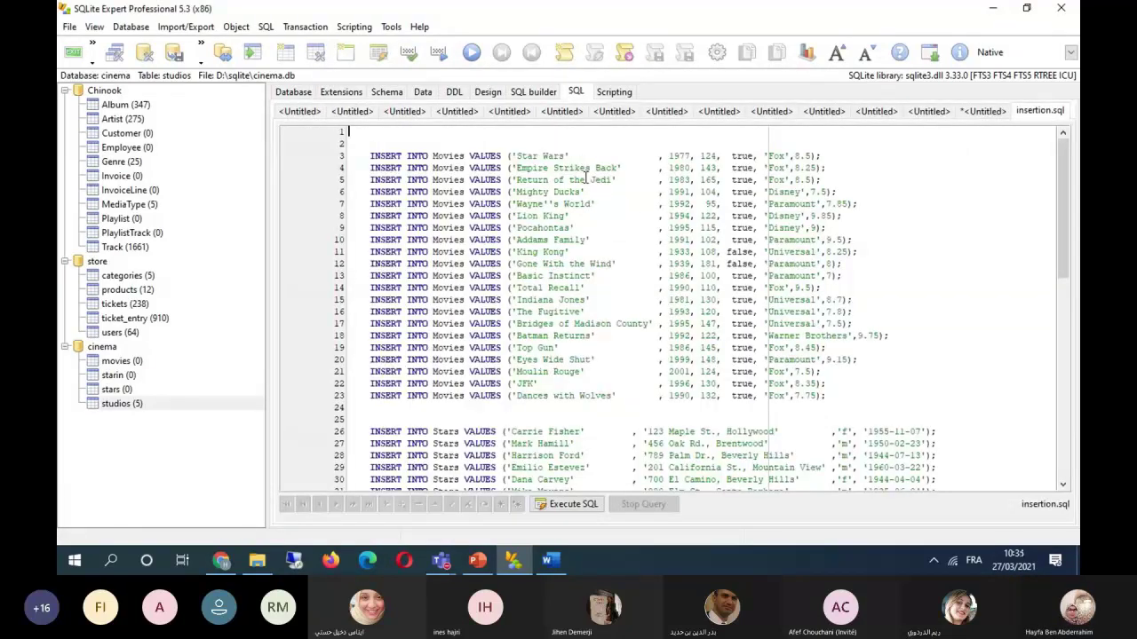
scroll(555, 191, down, 1)
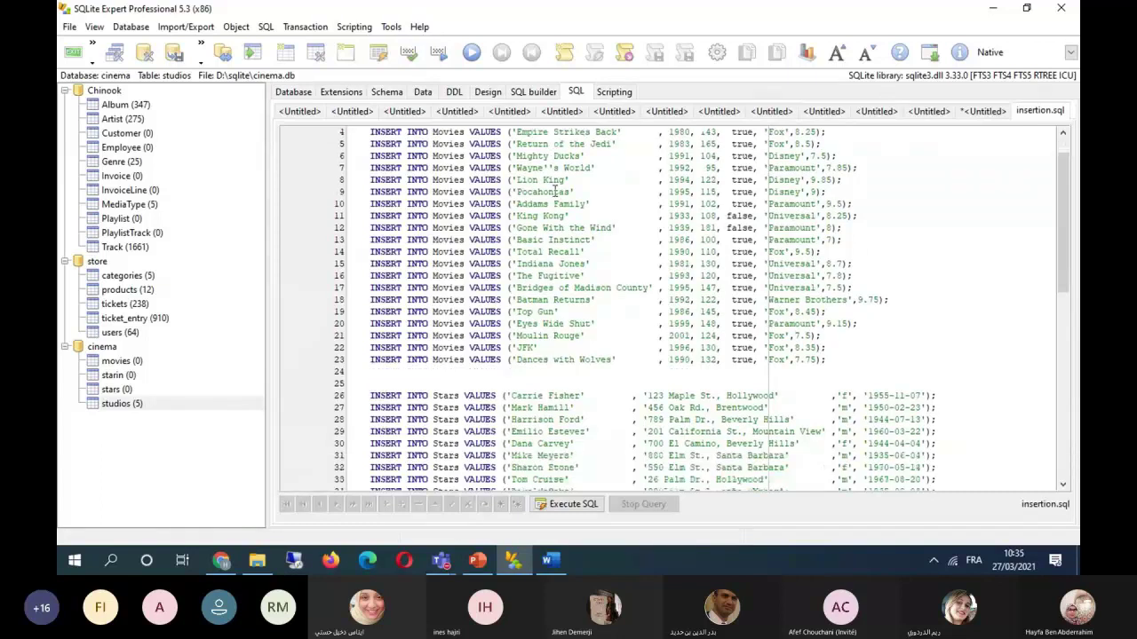
scroll(555, 191, up, 1)
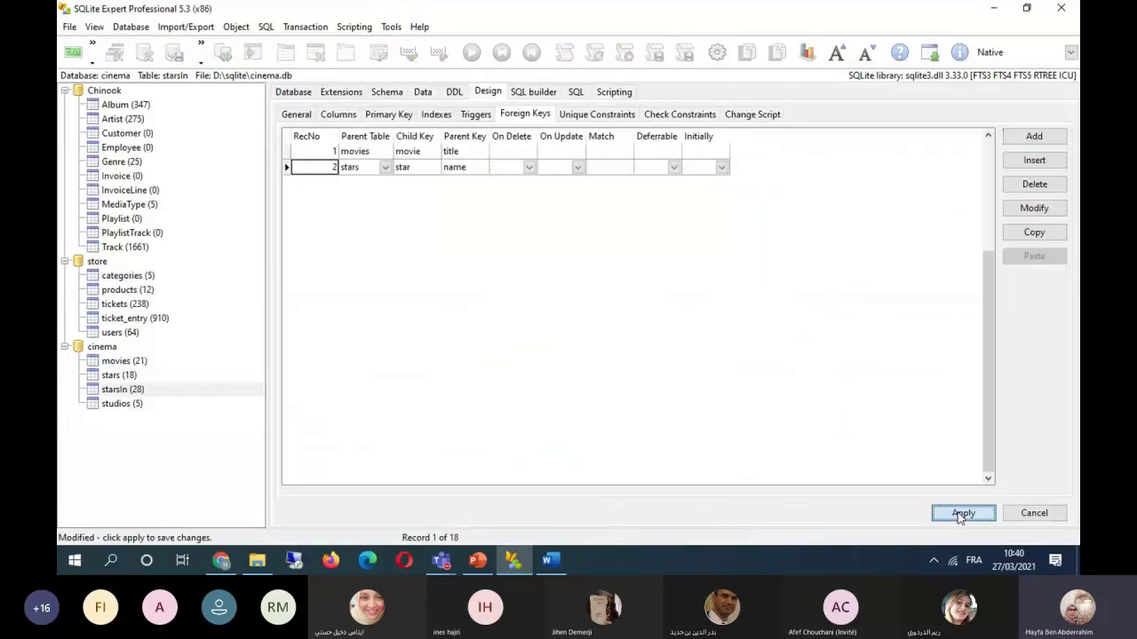
Apply the design changes to the starsIn table, with foreign keys to the movies title and the stars name.
click(962, 513)
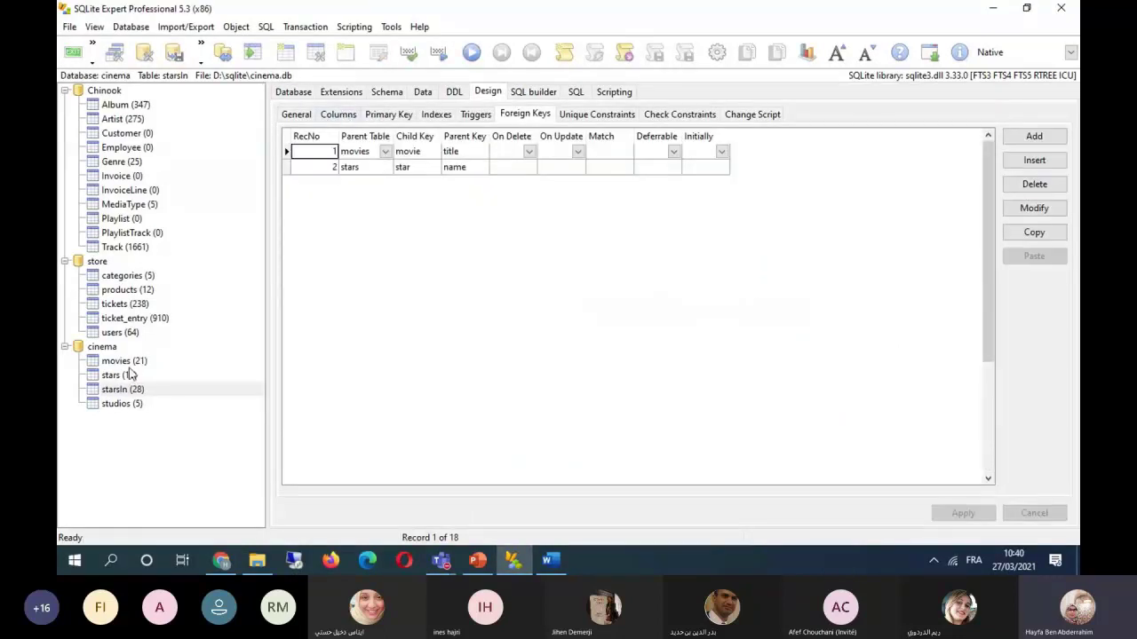
Review the records in the cinema database's movies and stars tables.
click(129, 362)
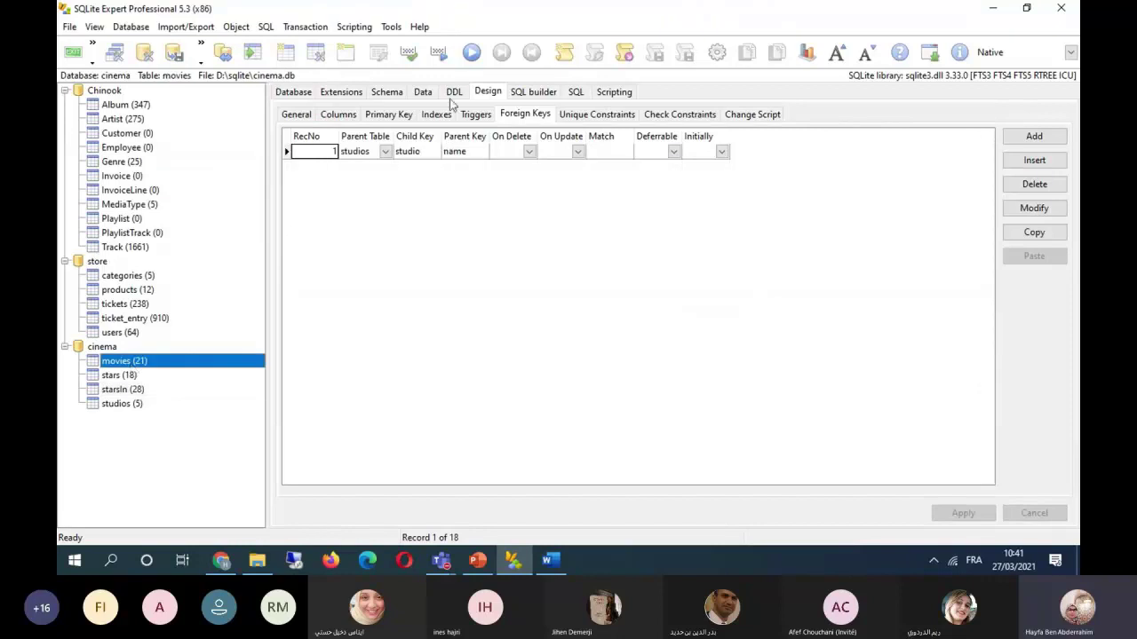
click(423, 93)
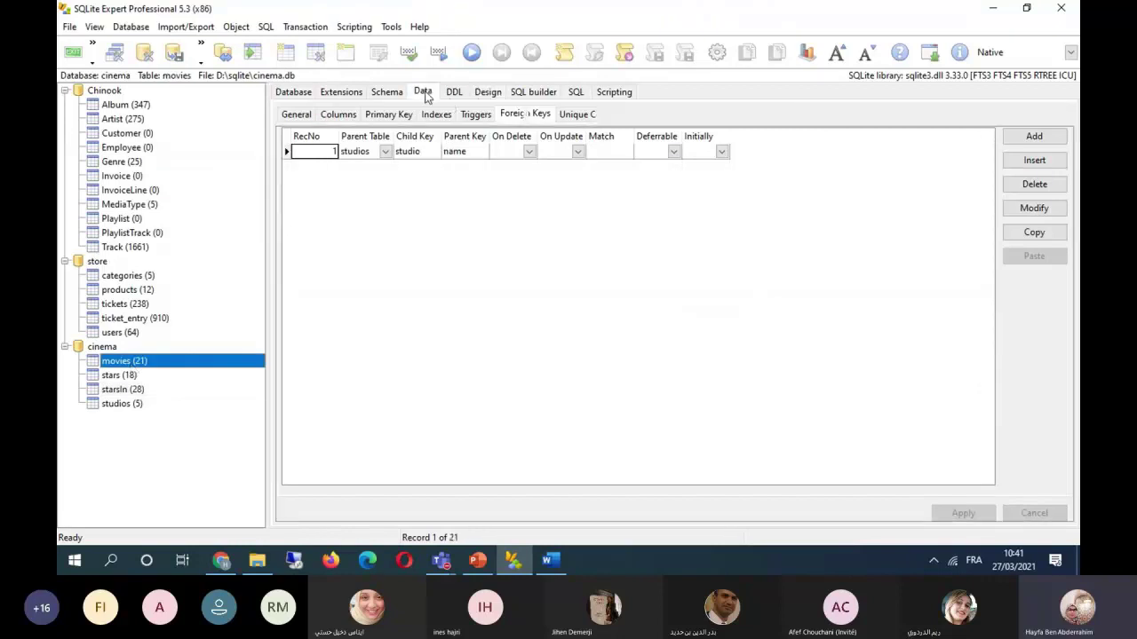
click(119, 379)
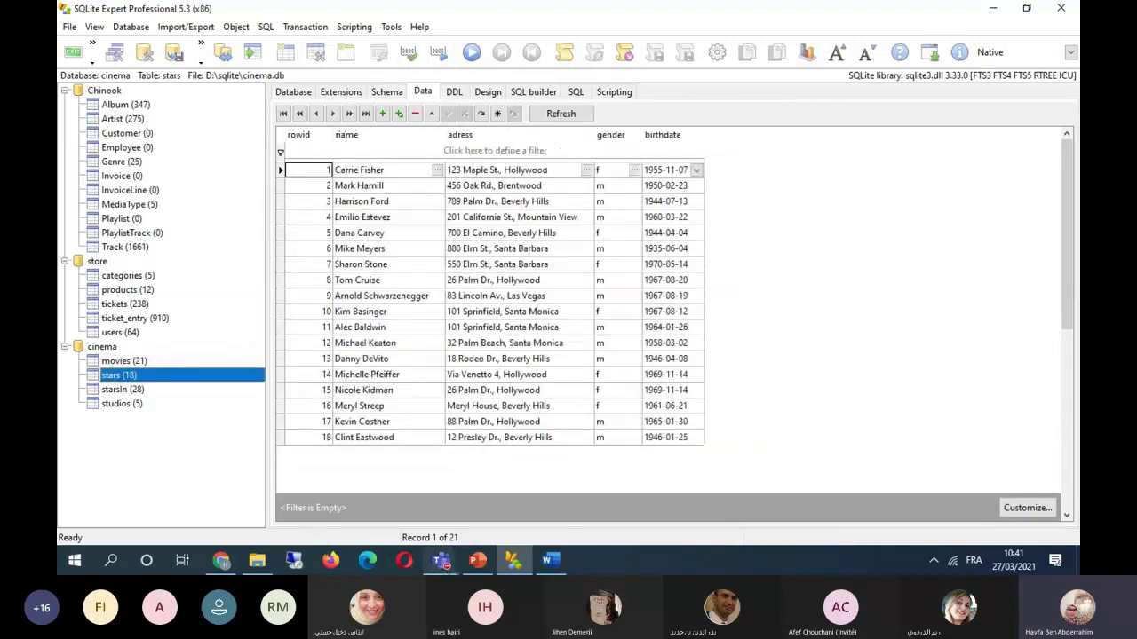
click(152, 361)
click(131, 375)
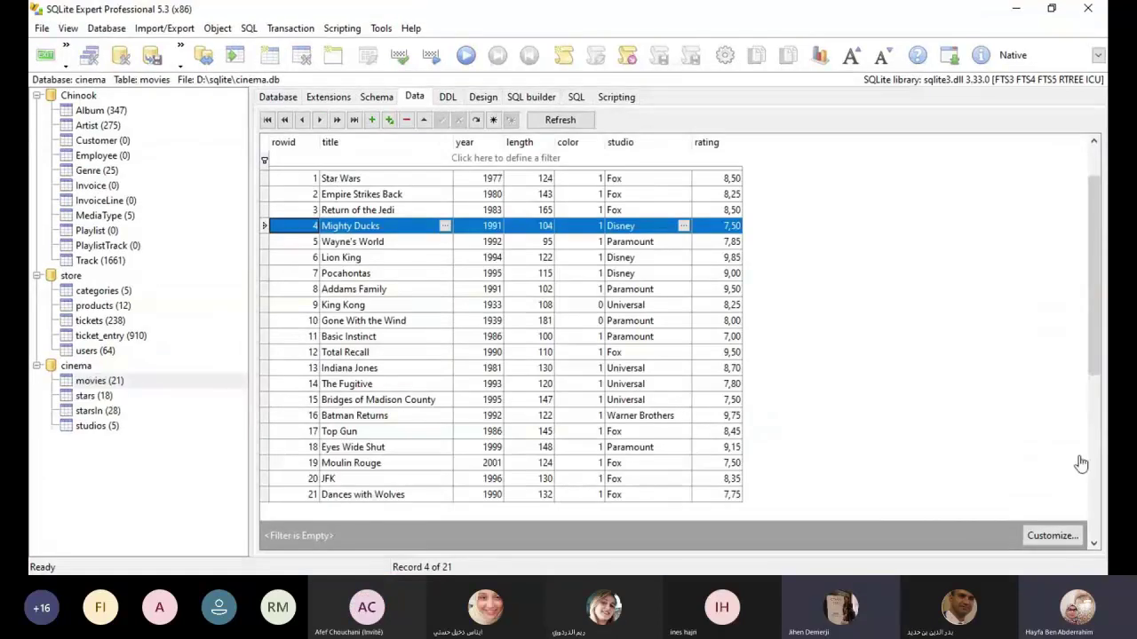
click(114, 382)
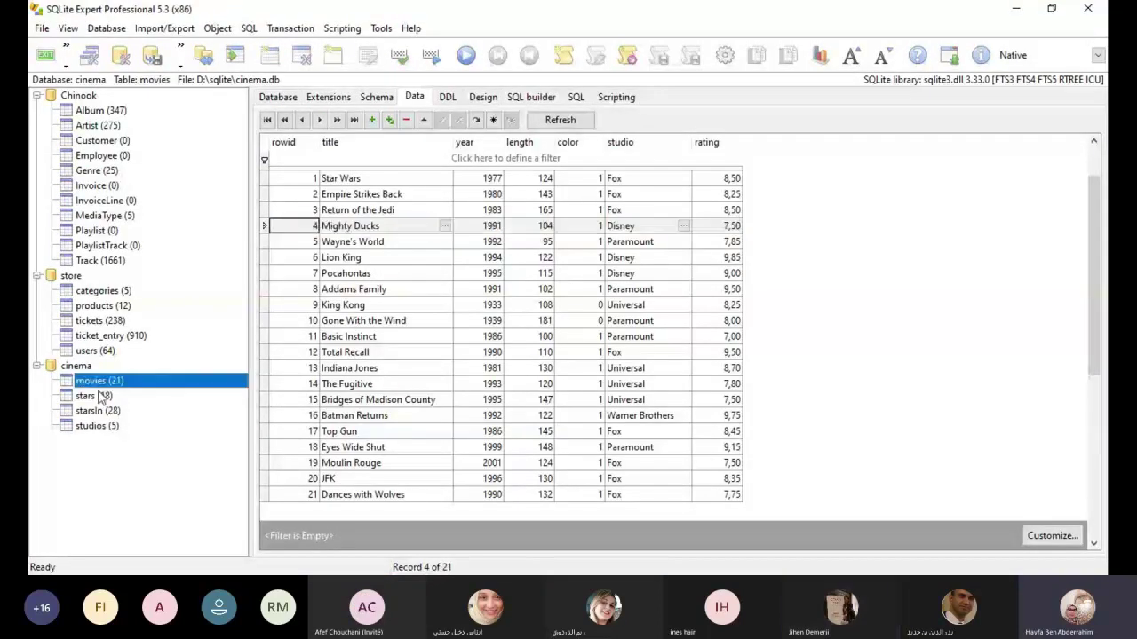
click(101, 397)
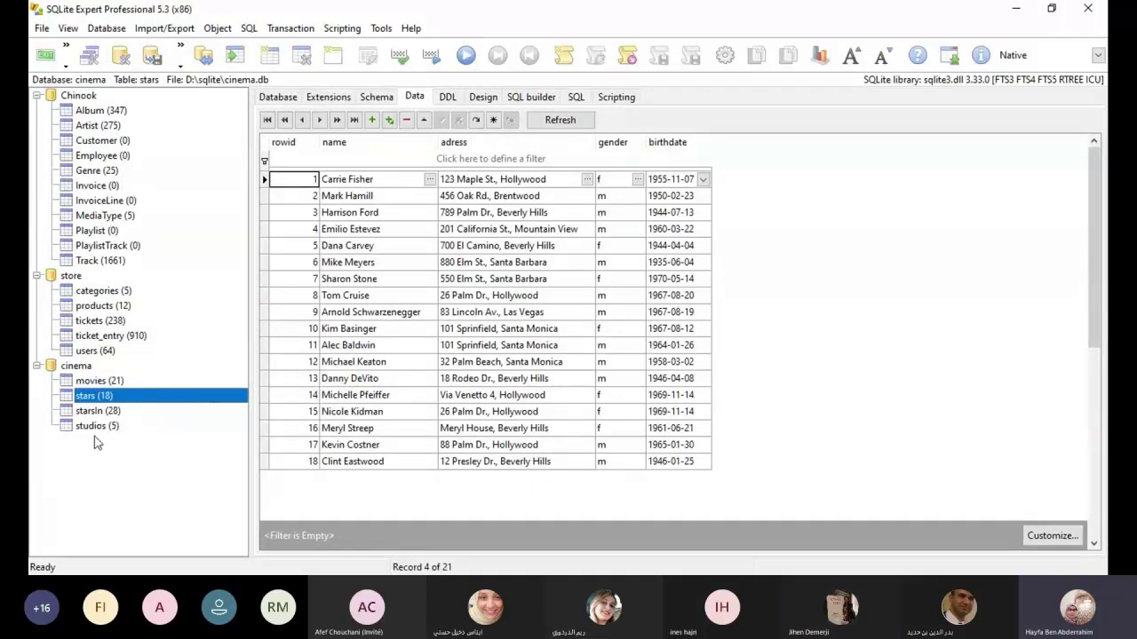
Review the records of the movies, stars, starsIn and studios tables in the cinema database, ending on movies.
click(99, 381)
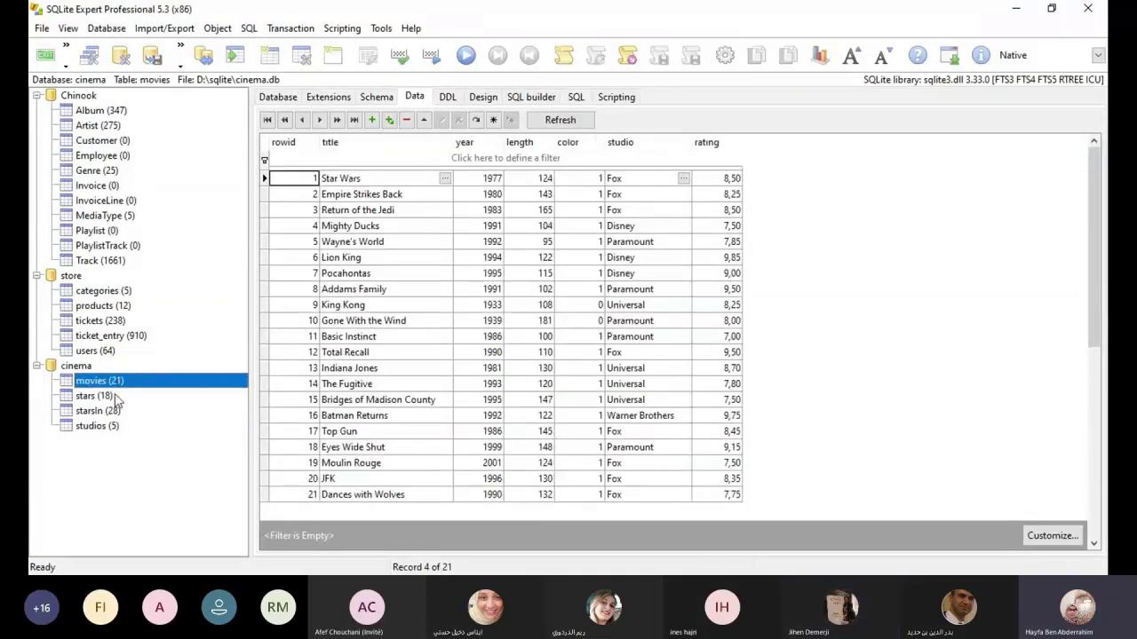
click(98, 396)
click(99, 411)
click(97, 427)
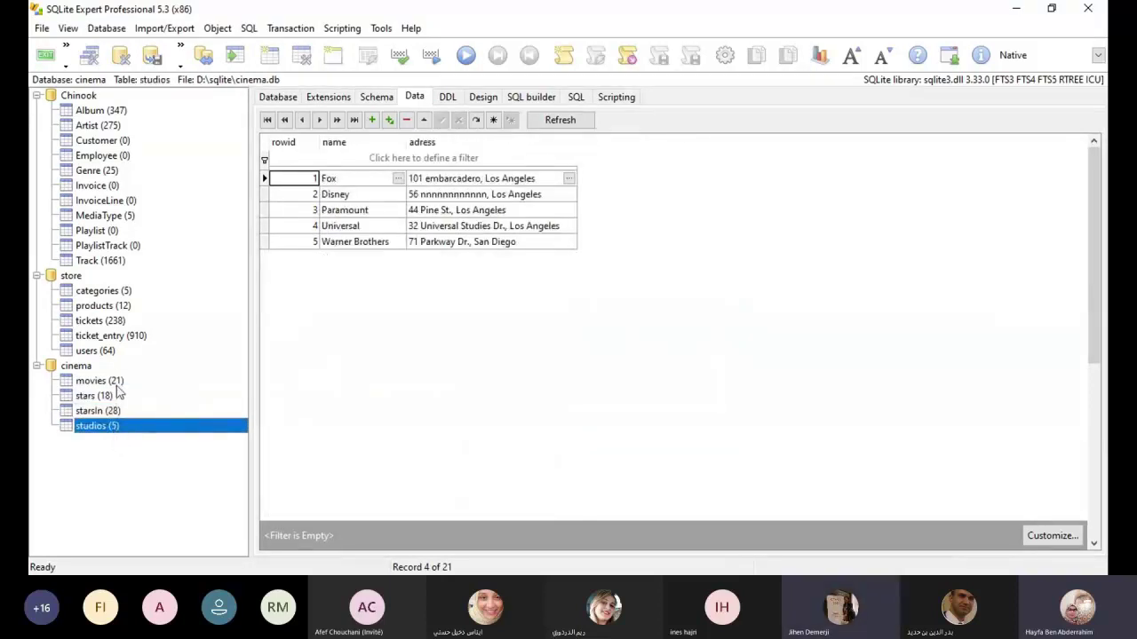
click(114, 384)
click(107, 396)
click(104, 411)
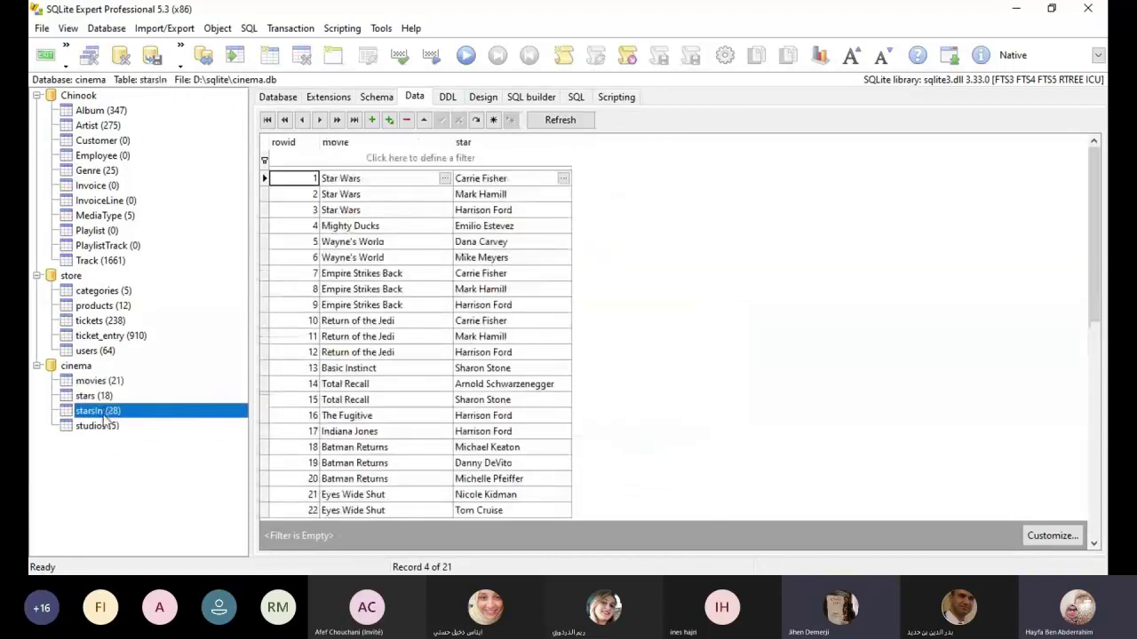
click(106, 428)
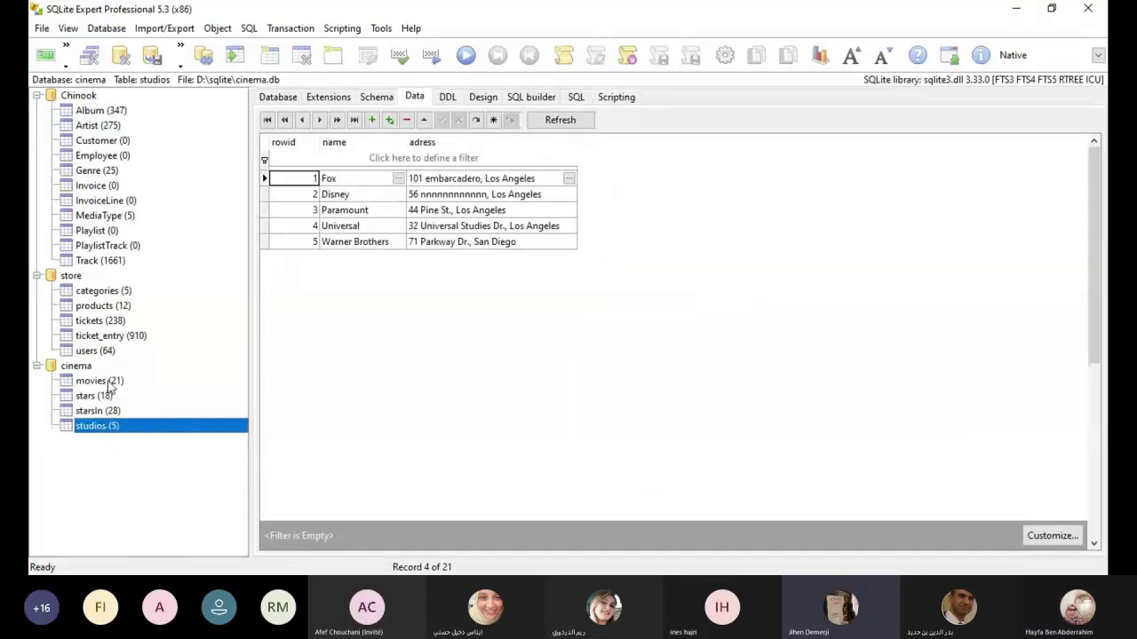
click(110, 383)
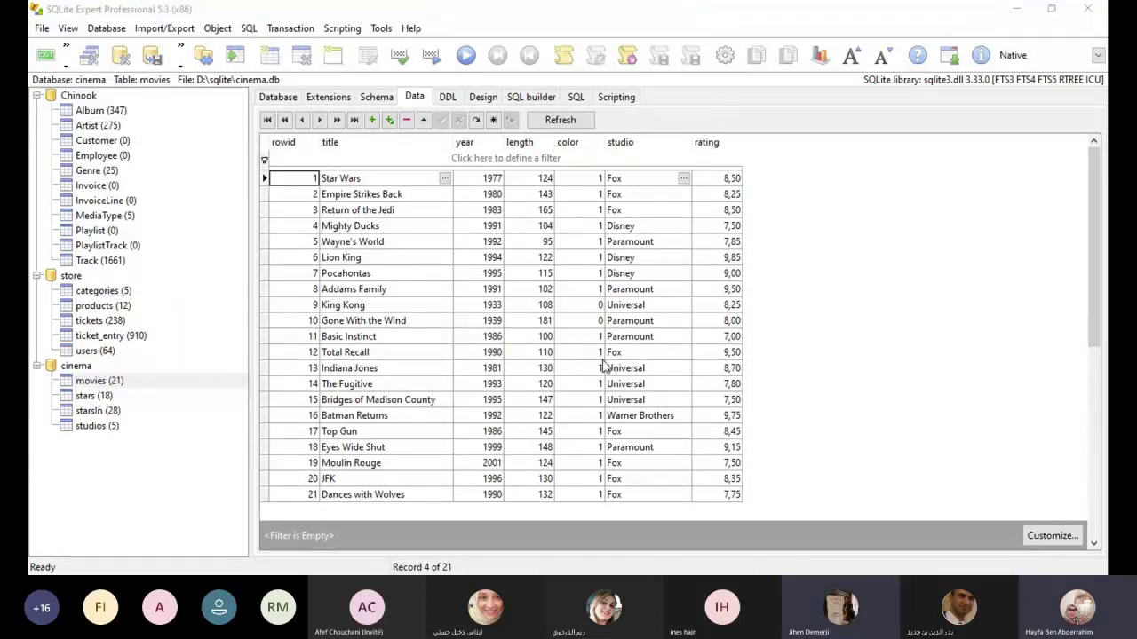
click(794, 529)
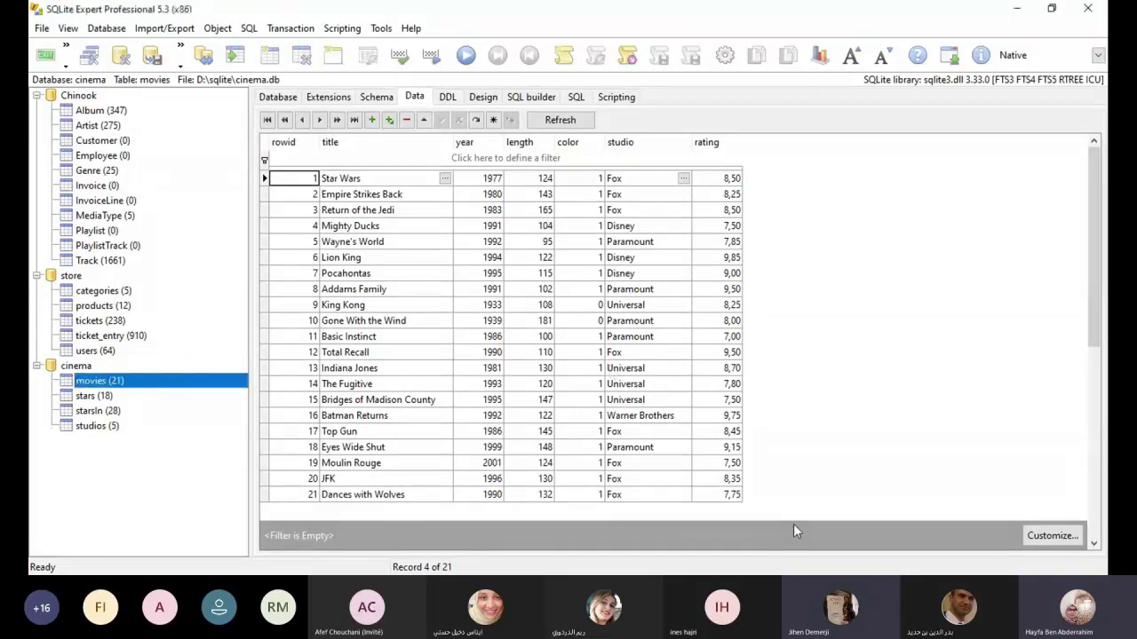
Turn on the RecNo record-number column for the data grid in the program options and show the movies table.
click(381, 28)
click(395, 43)
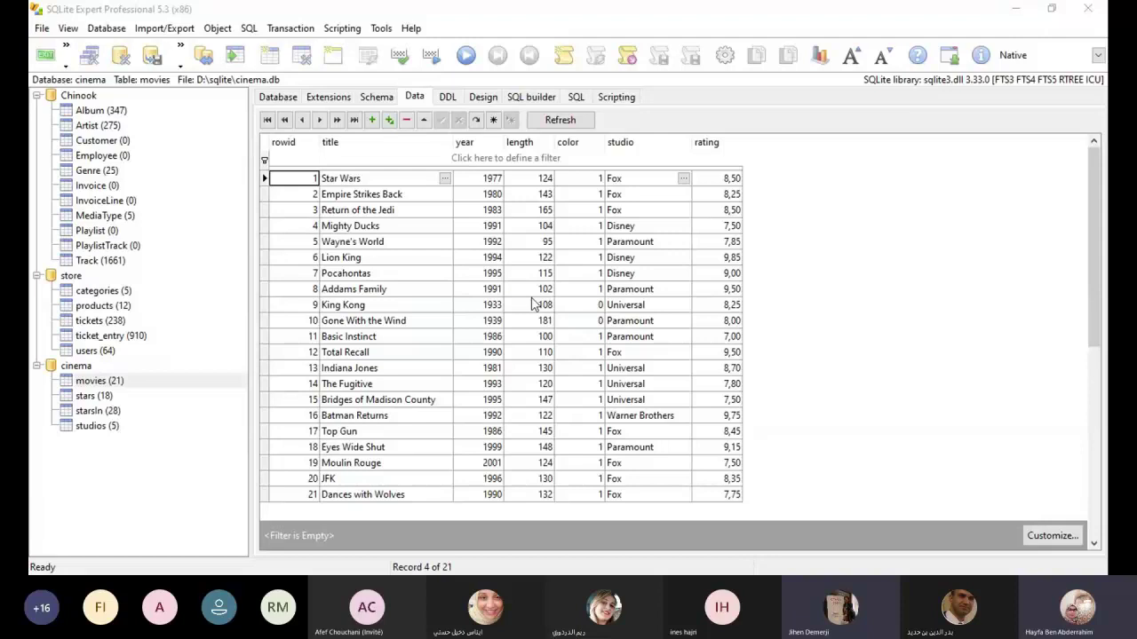
click(99, 381)
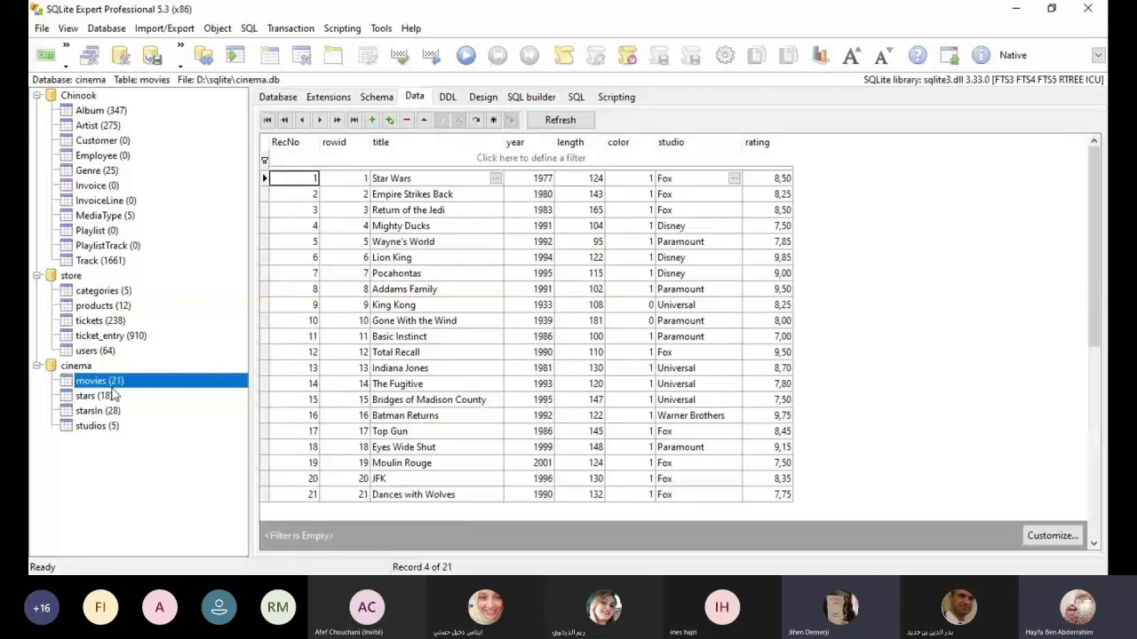
Sort the movies records by title, year and length in turn, finishing with rating in descending order.
click(342, 146)
click(426, 145)
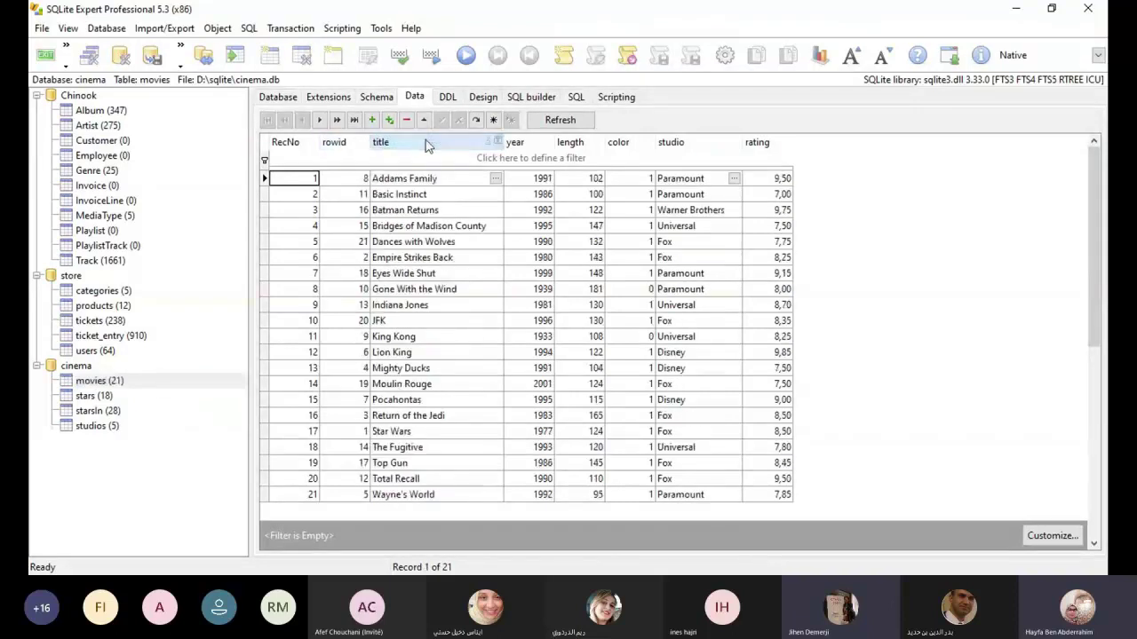
click(426, 145)
click(428, 145)
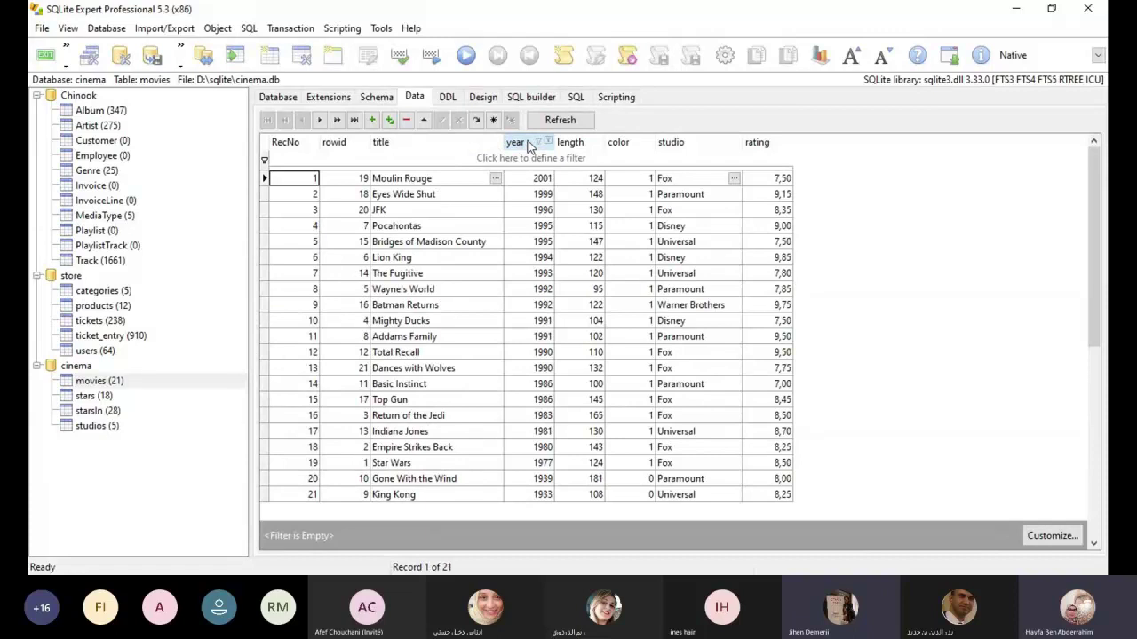
click(573, 144)
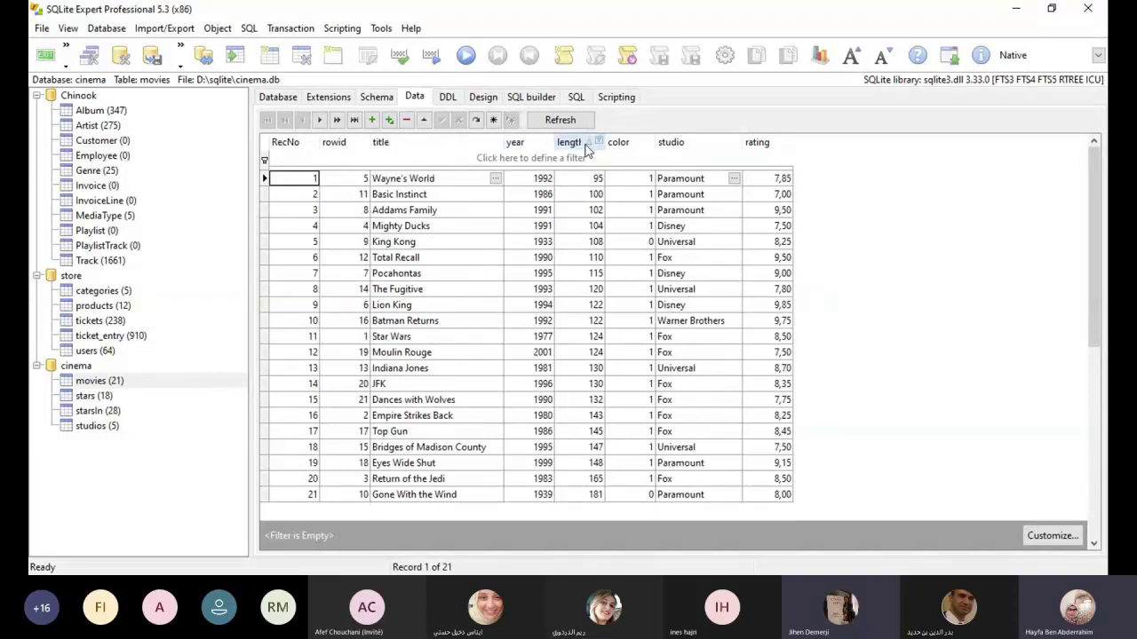
click(582, 144)
click(759, 145)
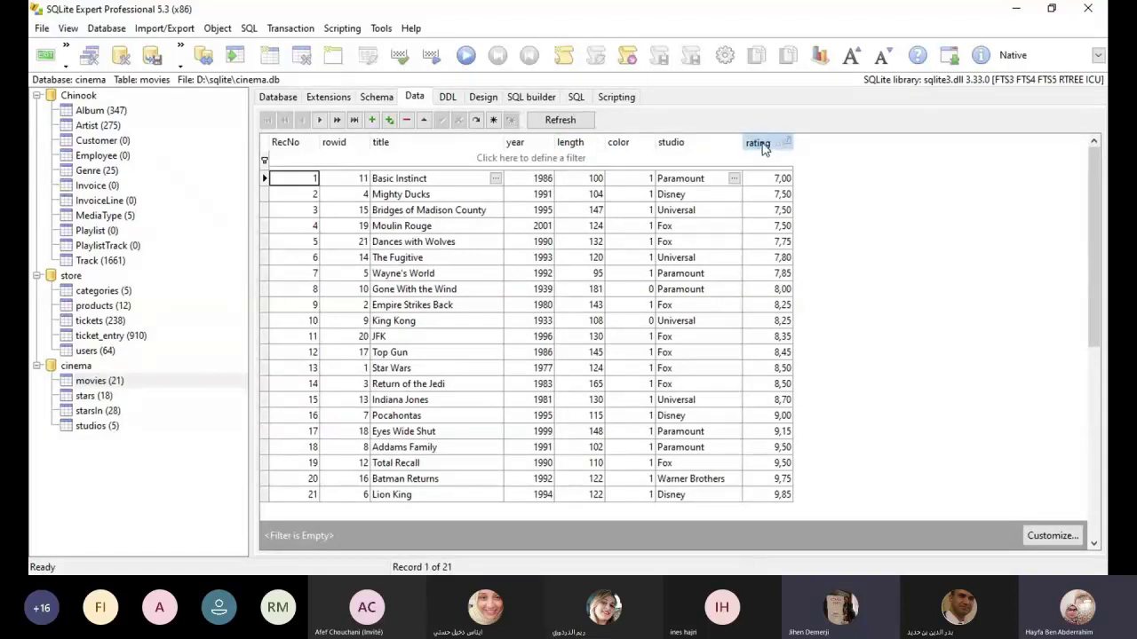
click(760, 144)
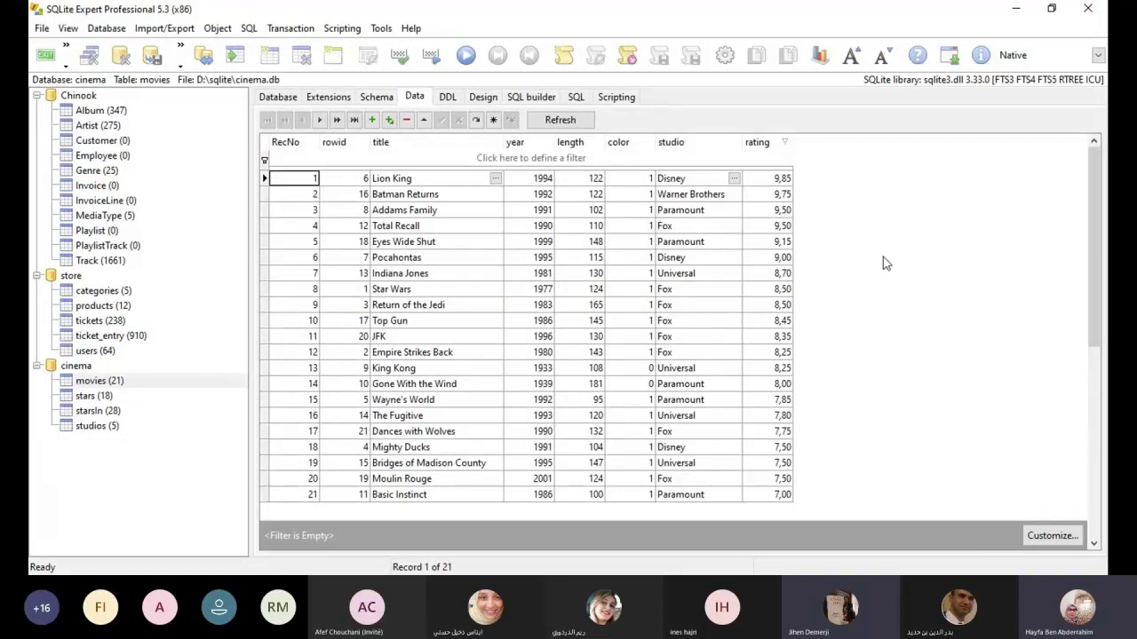
Try a custom filter on the studios table's name column for like "fox" OR "universal", leaving the second operator empty.
click(103, 430)
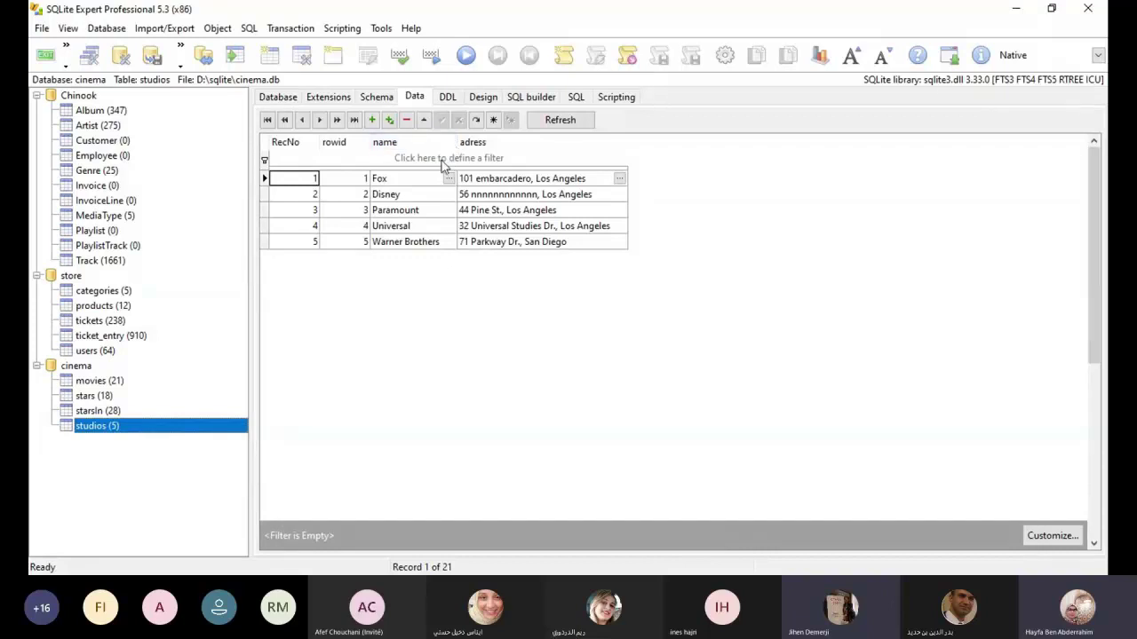
click(442, 160)
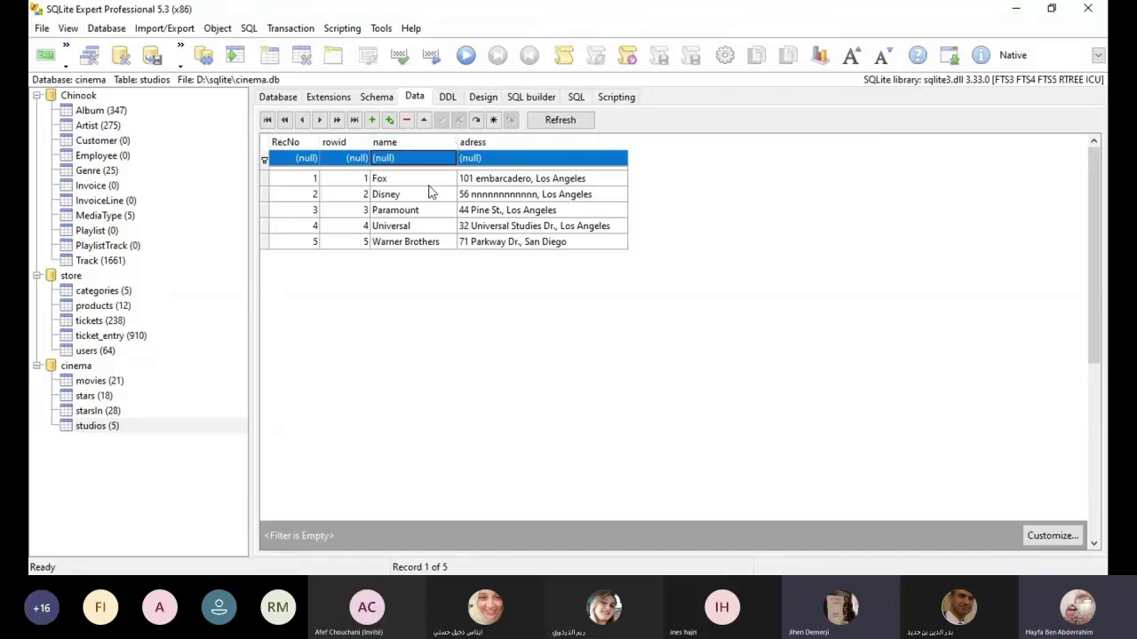
click(451, 143)
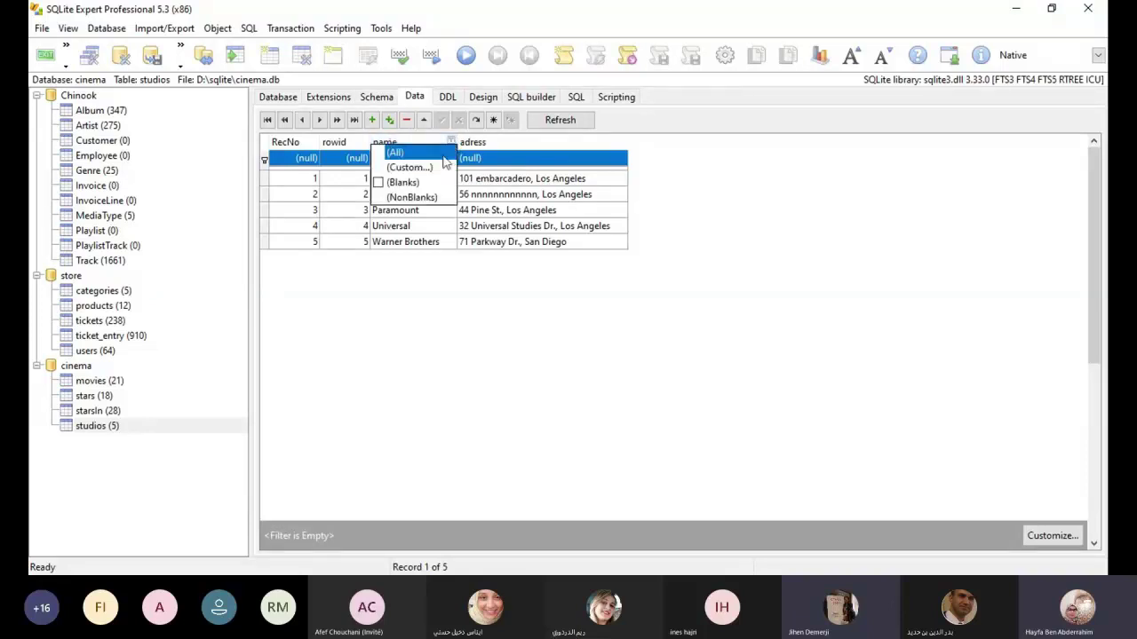
click(427, 169)
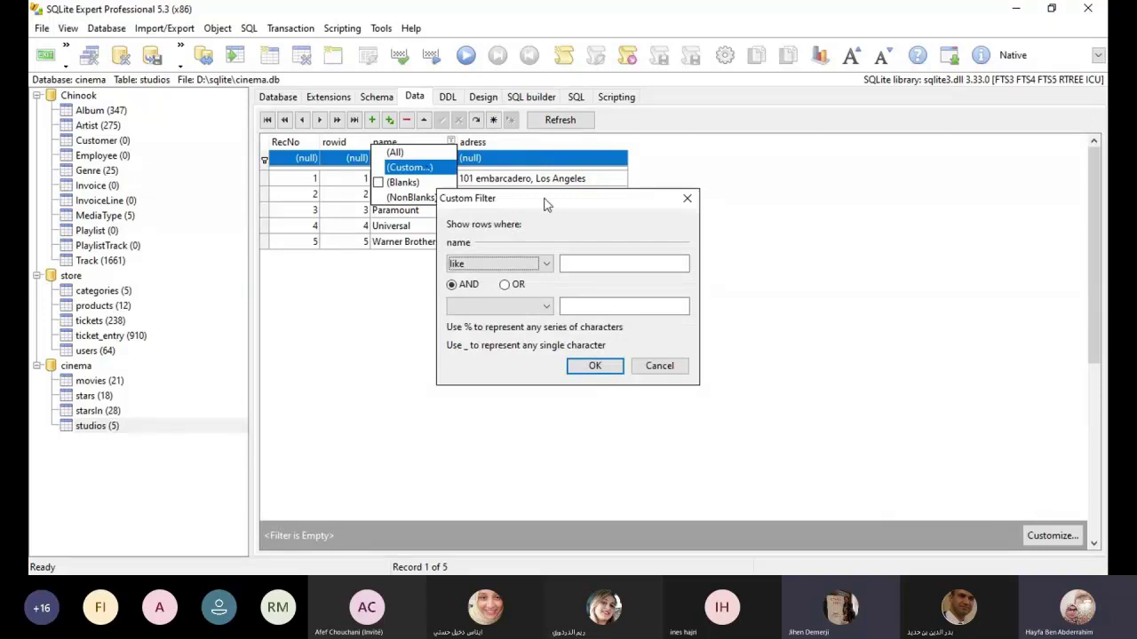
drag(546, 205, 650, 191)
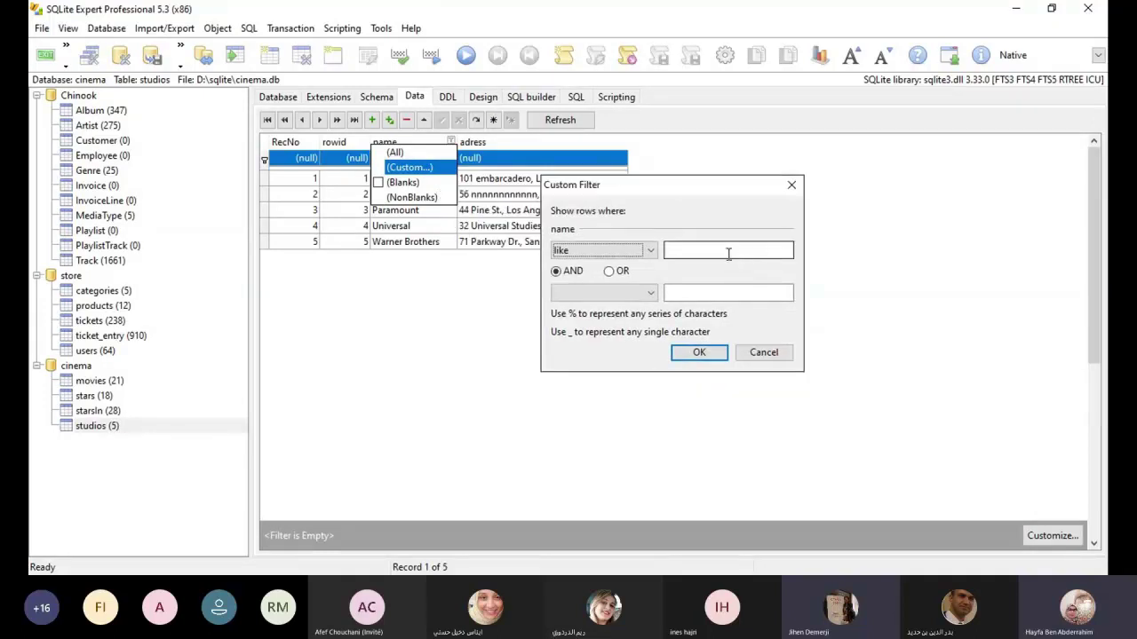
click(724, 250)
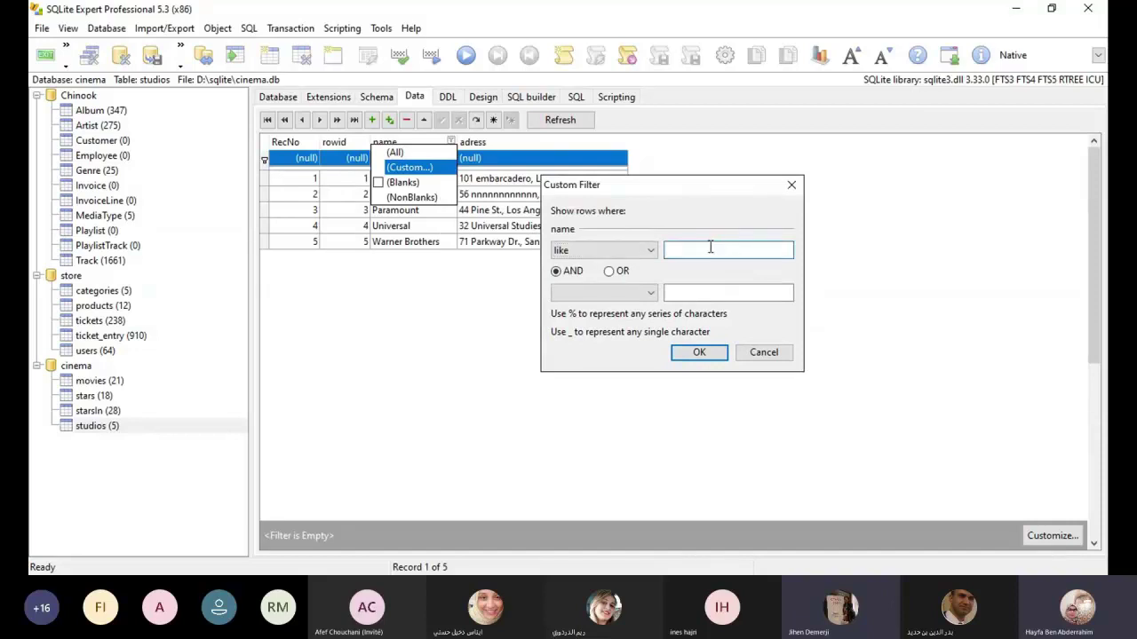
text(fox)
click(609, 272)
click(707, 291)
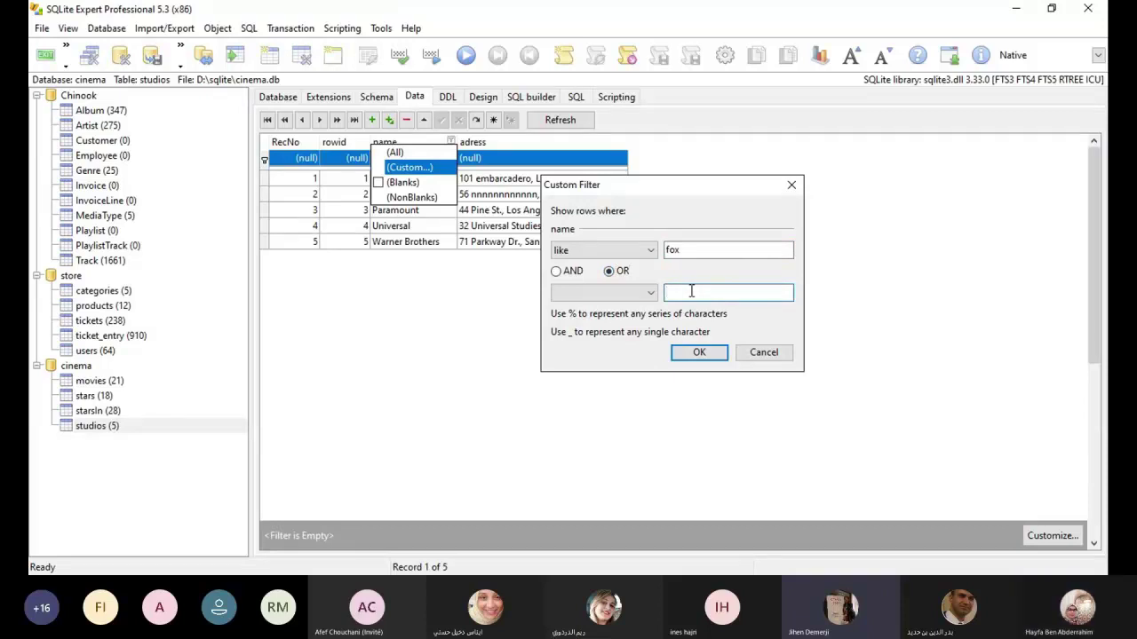
text(universal)
click(698, 357)
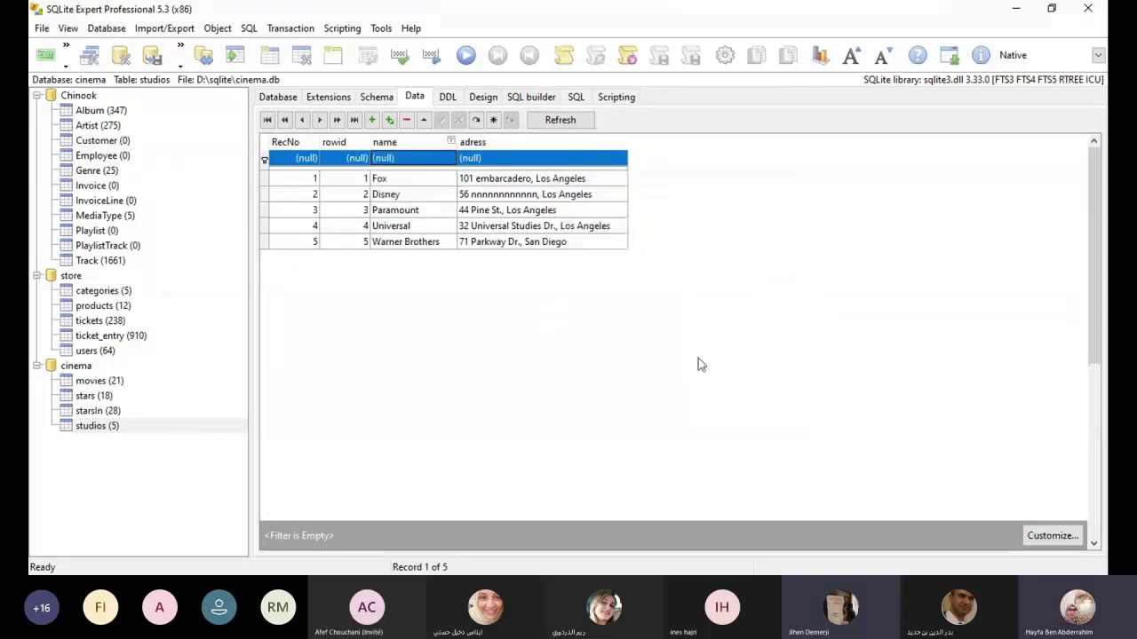
Filter the studios by name like "fox" OR like "universal" with both operators set, and reset the name filter to all records.
click(450, 145)
click(433, 171)
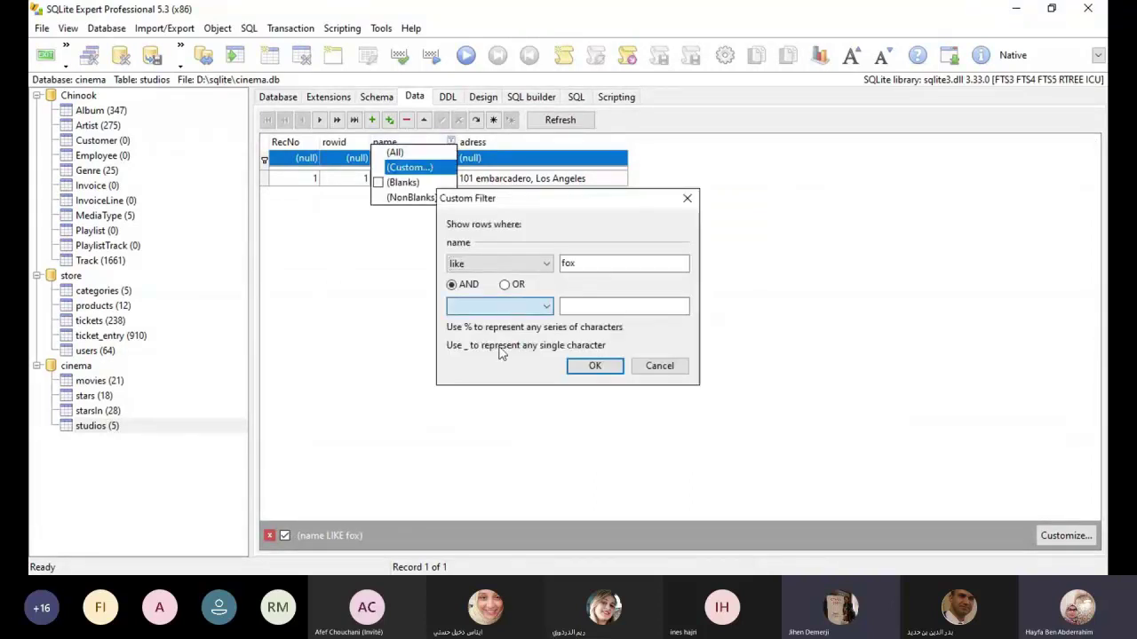
key(Down)
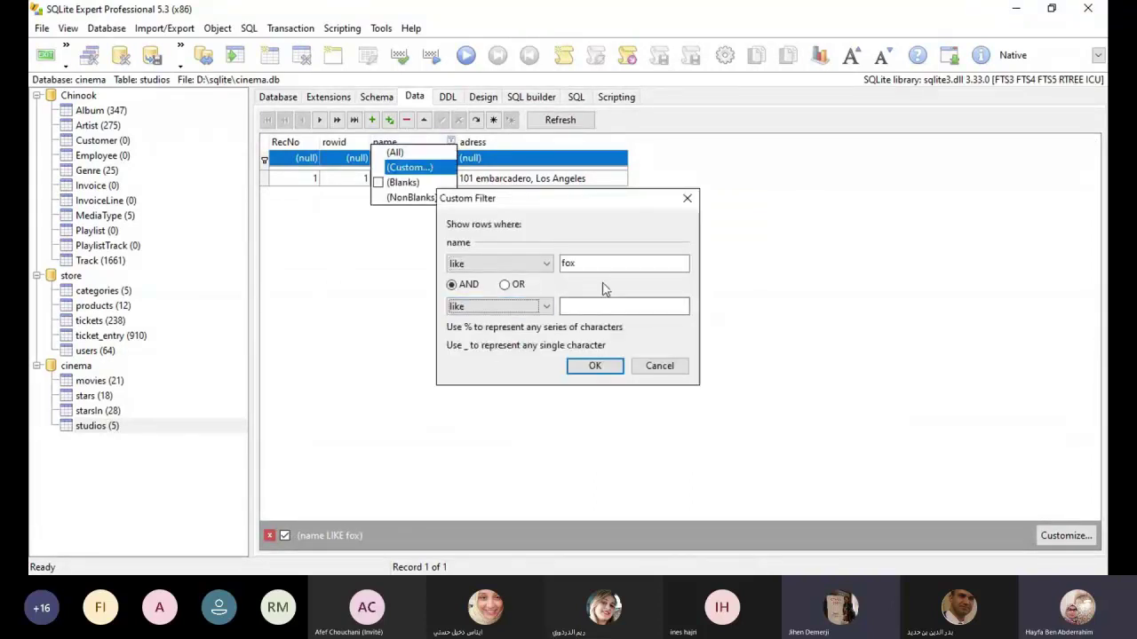
click(515, 285)
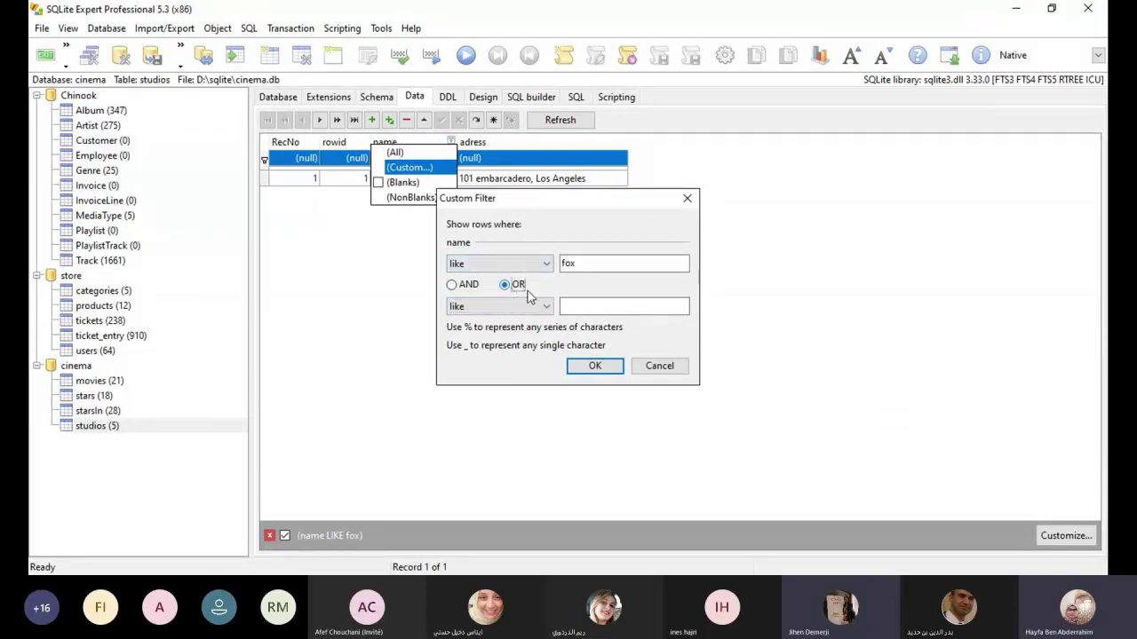
click(600, 307)
text(universal)
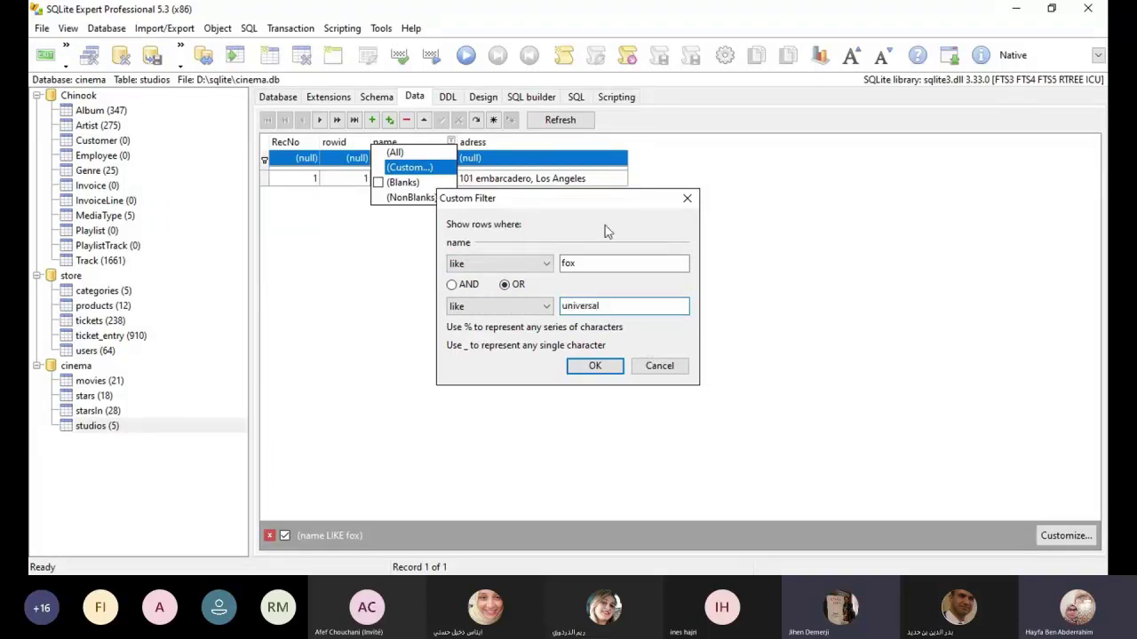
click(490, 308)
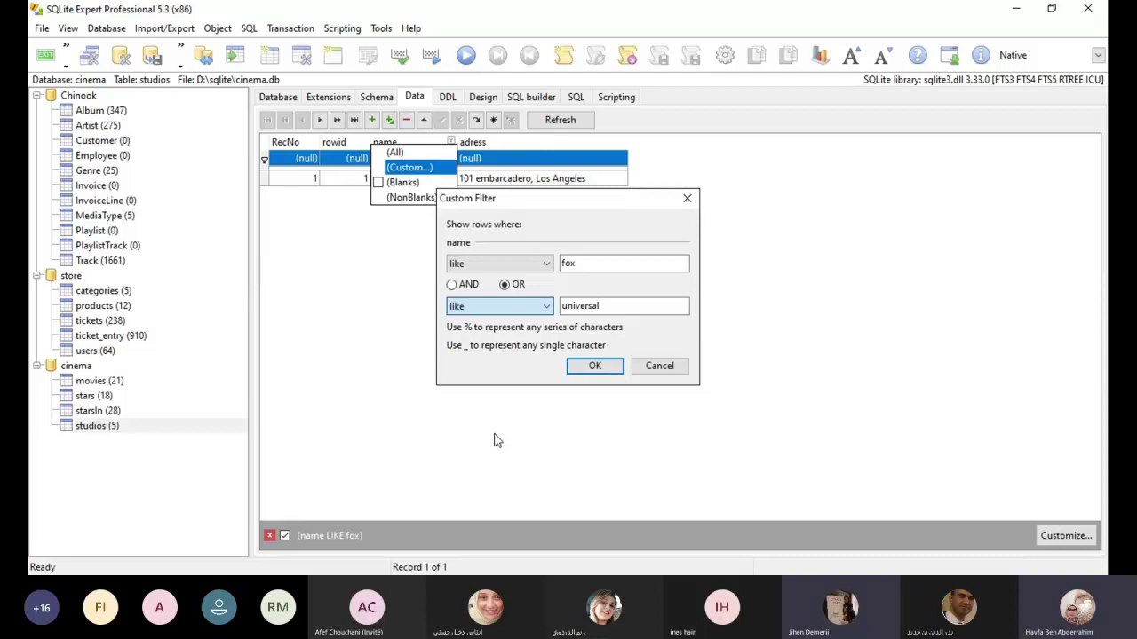
click(595, 370)
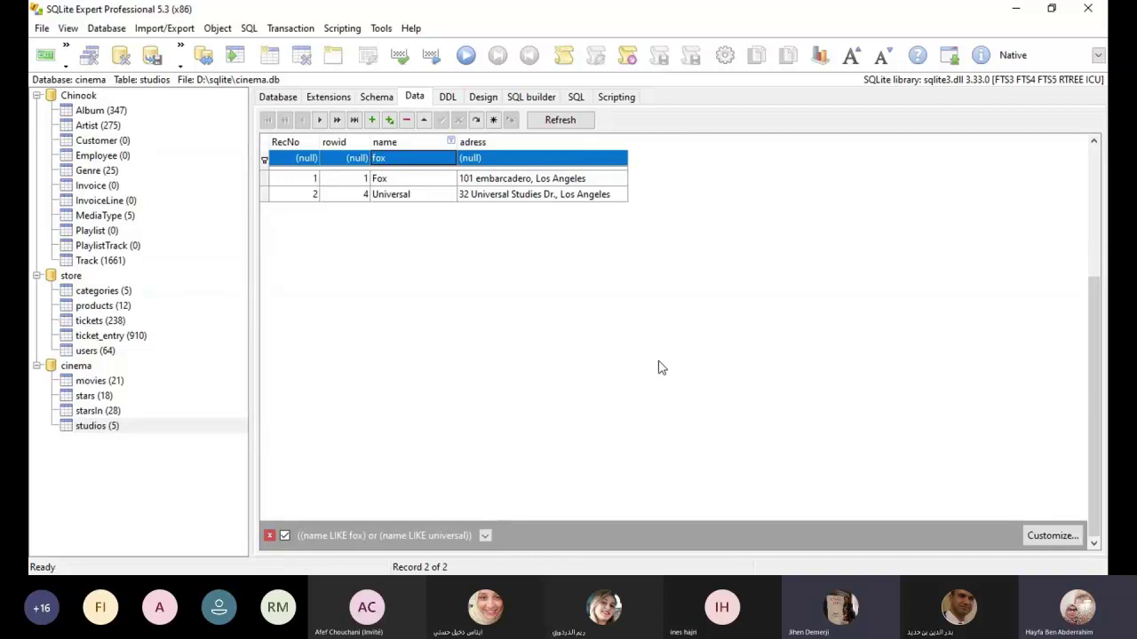
click(450, 141)
click(398, 151)
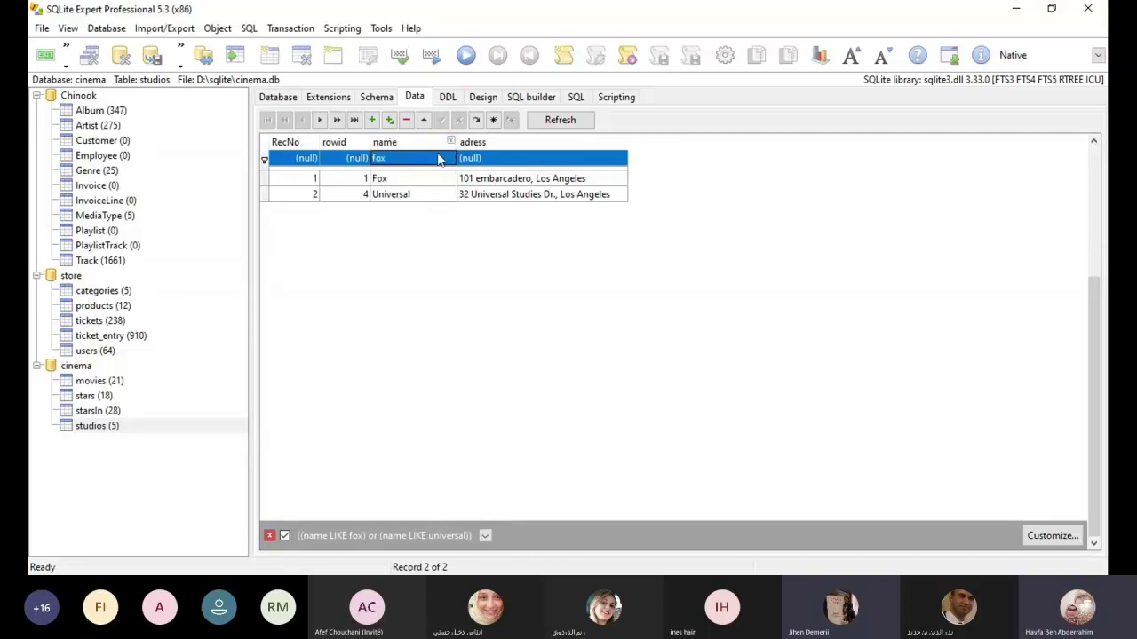
Filter the movies table to studio like "fox" OR like "universal" and sort the rows by studio in ascending order.
click(100, 382)
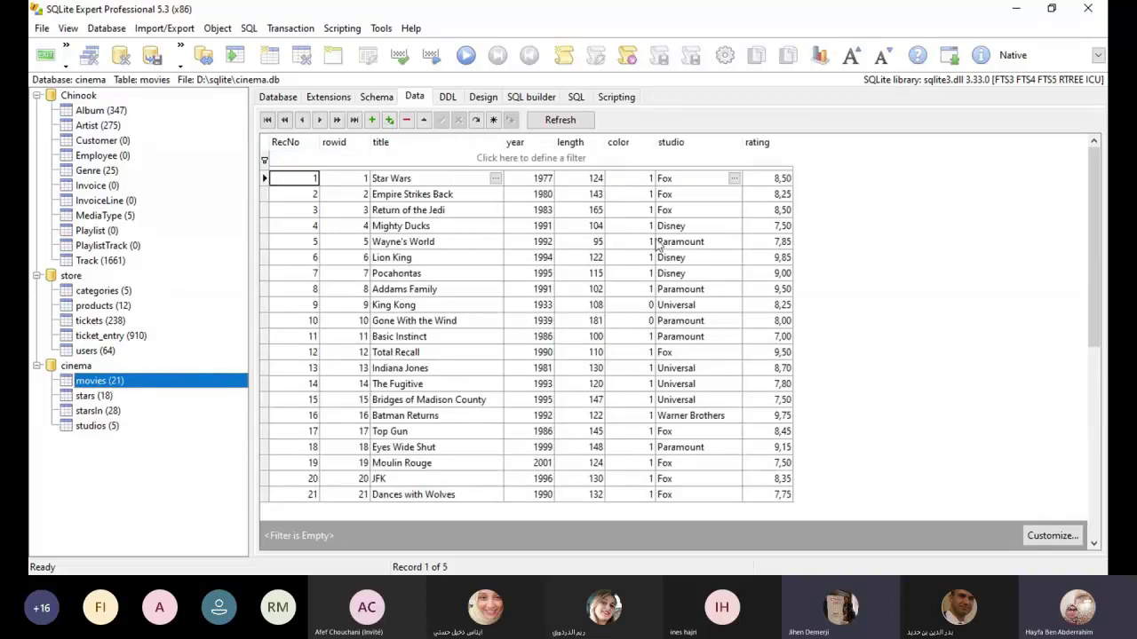
click(735, 141)
click(694, 167)
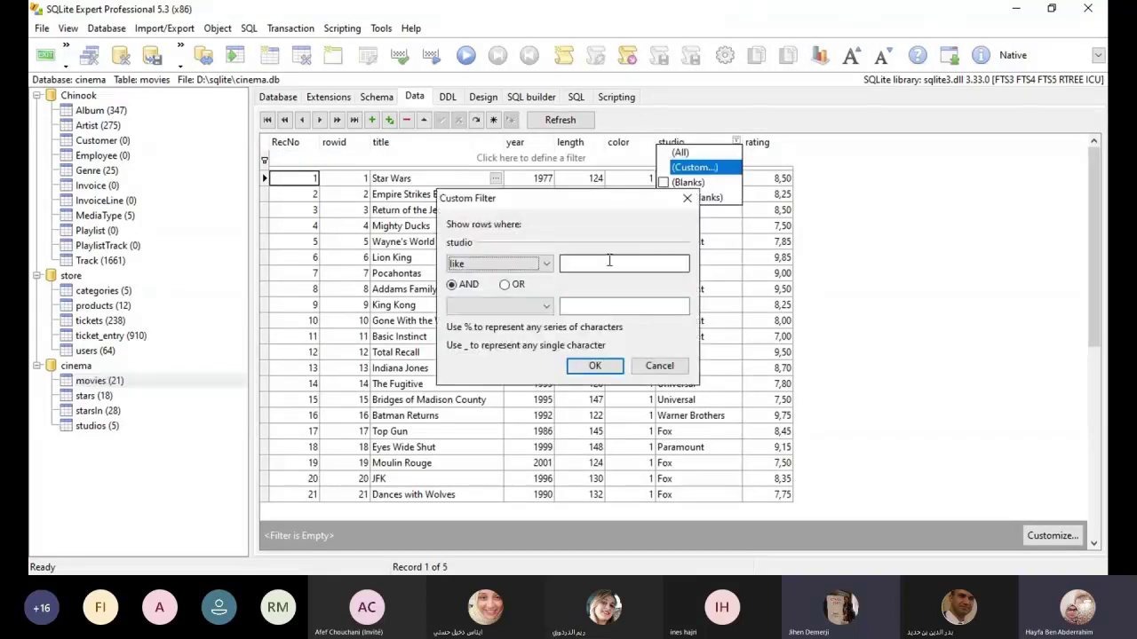
click(607, 264)
text(f)
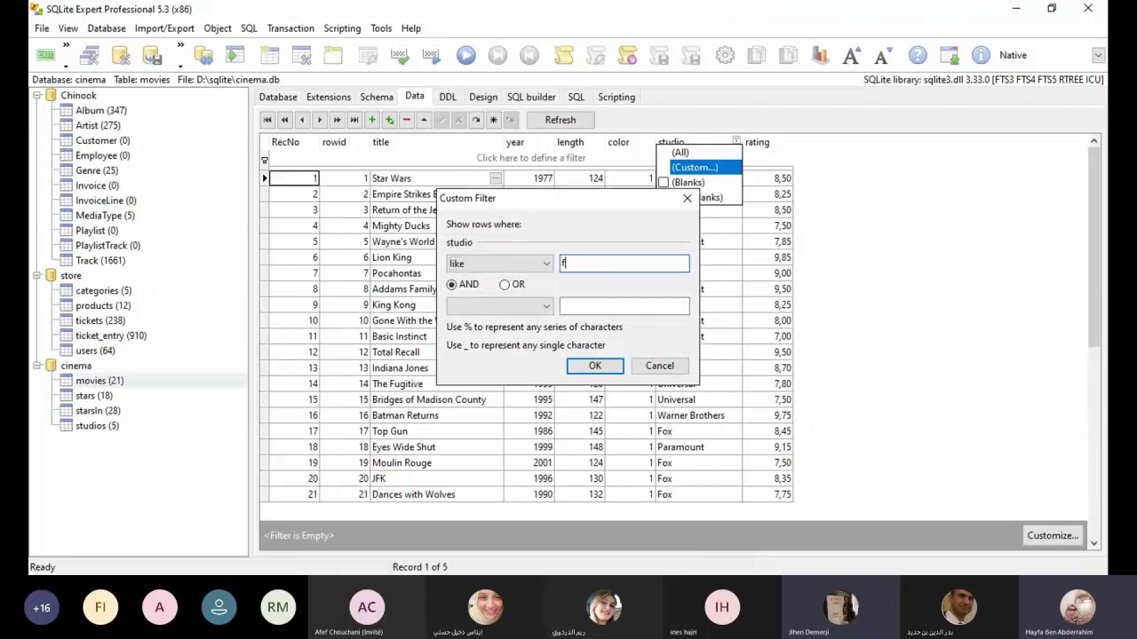
text(ox)
click(517, 282)
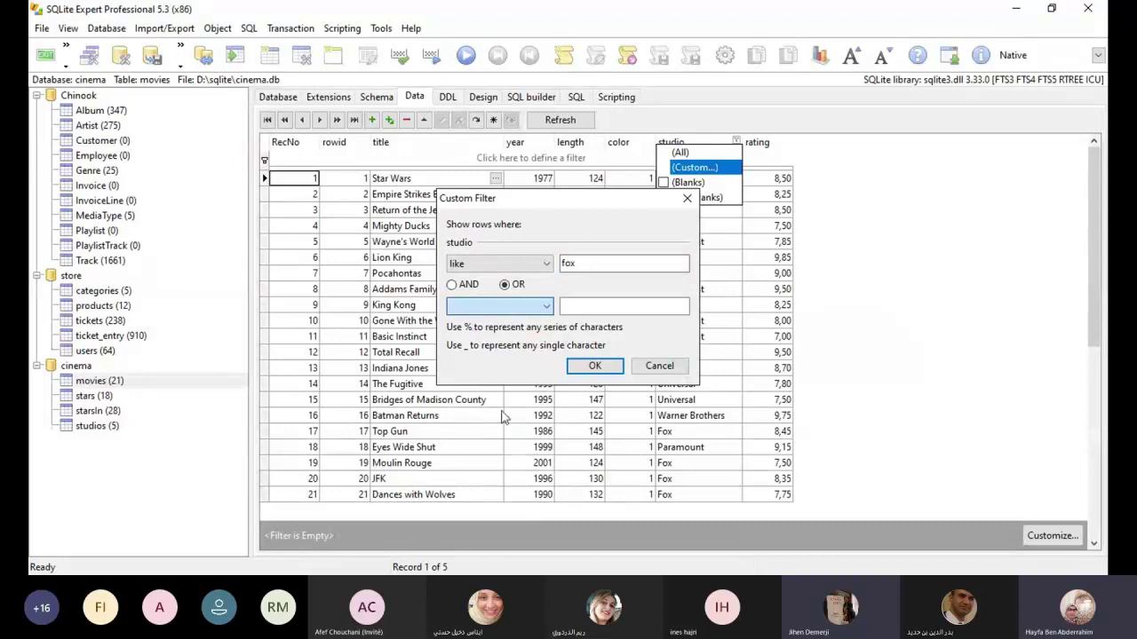
key(Down)
key(Tab)
text(u)
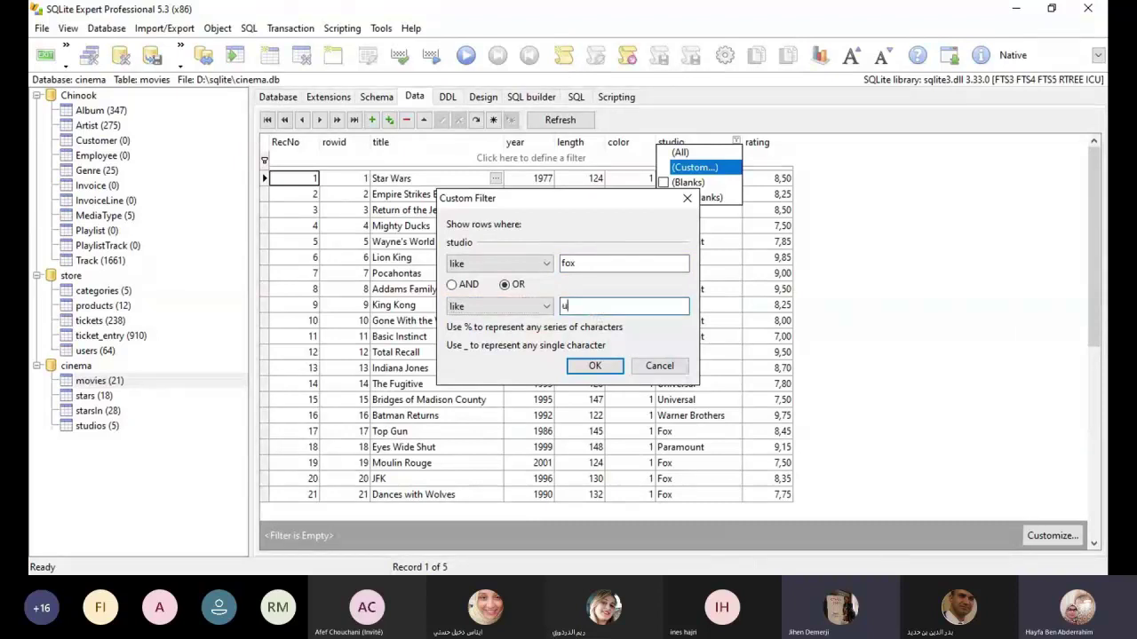
text(niversal)
click(597, 369)
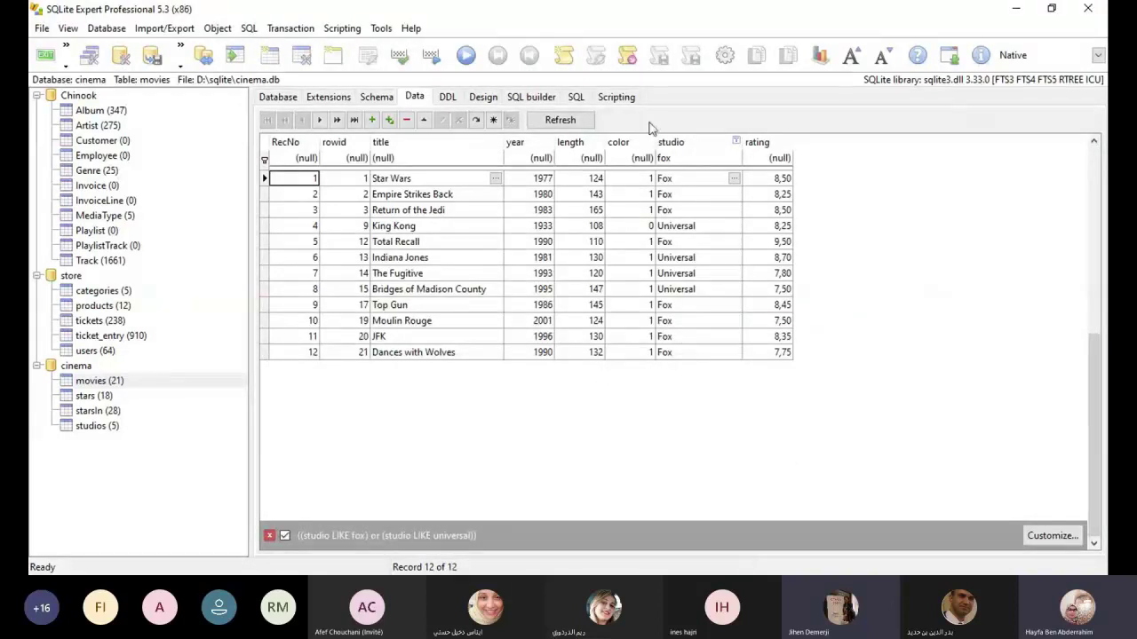
click(709, 149)
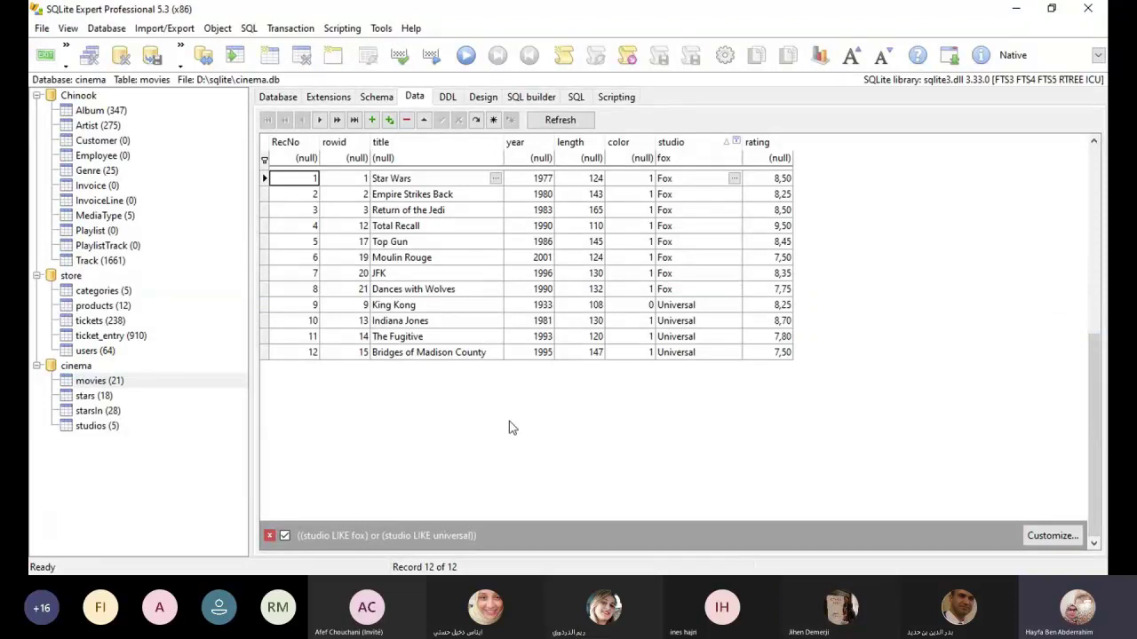
Filter the studios table to records whose adress is like "%Los Angeles".
click(97, 428)
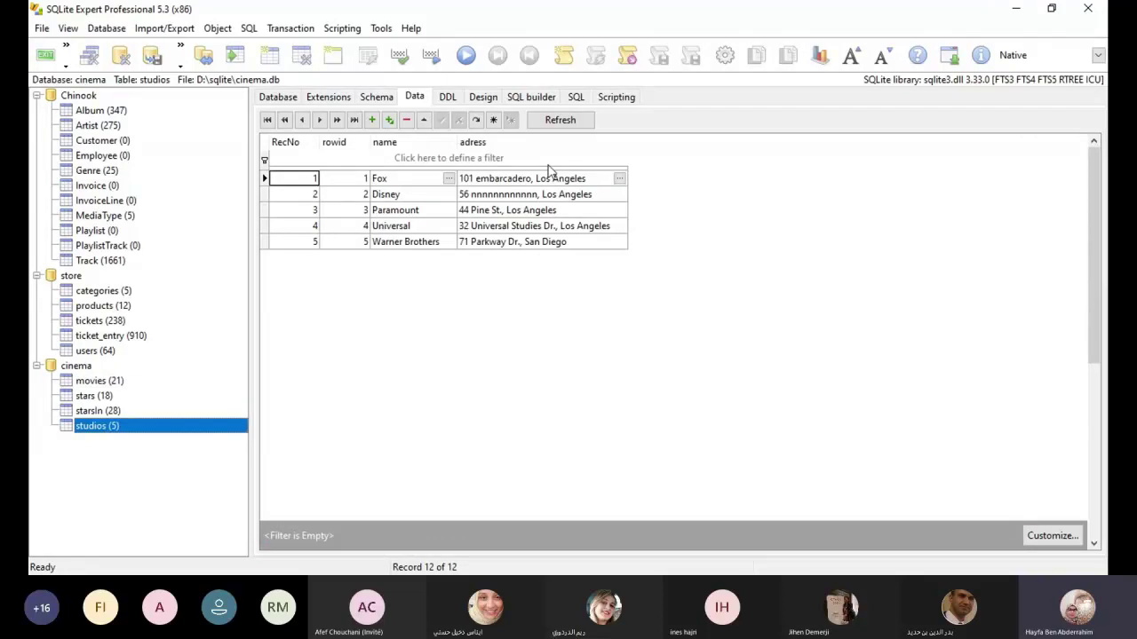
click(621, 142)
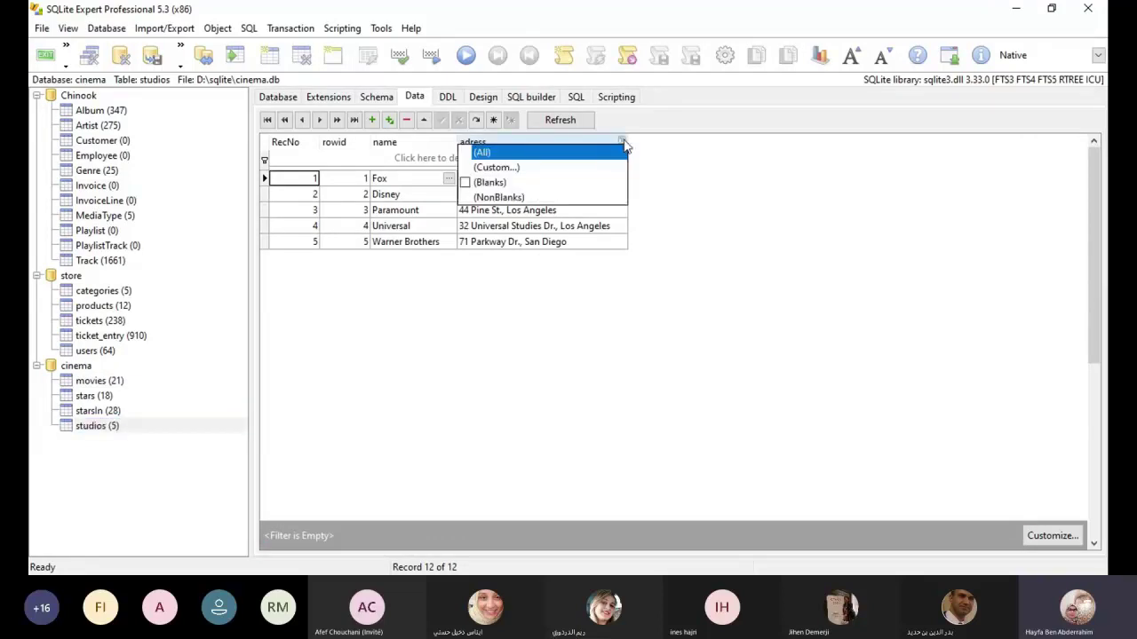
click(600, 167)
click(637, 264)
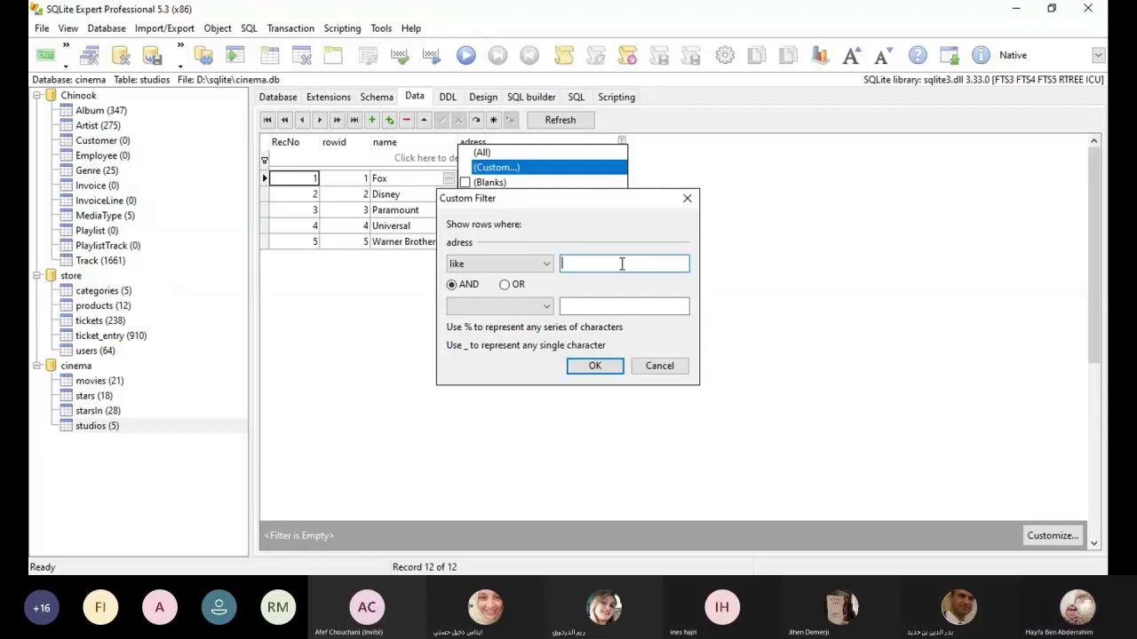
text(%Los)
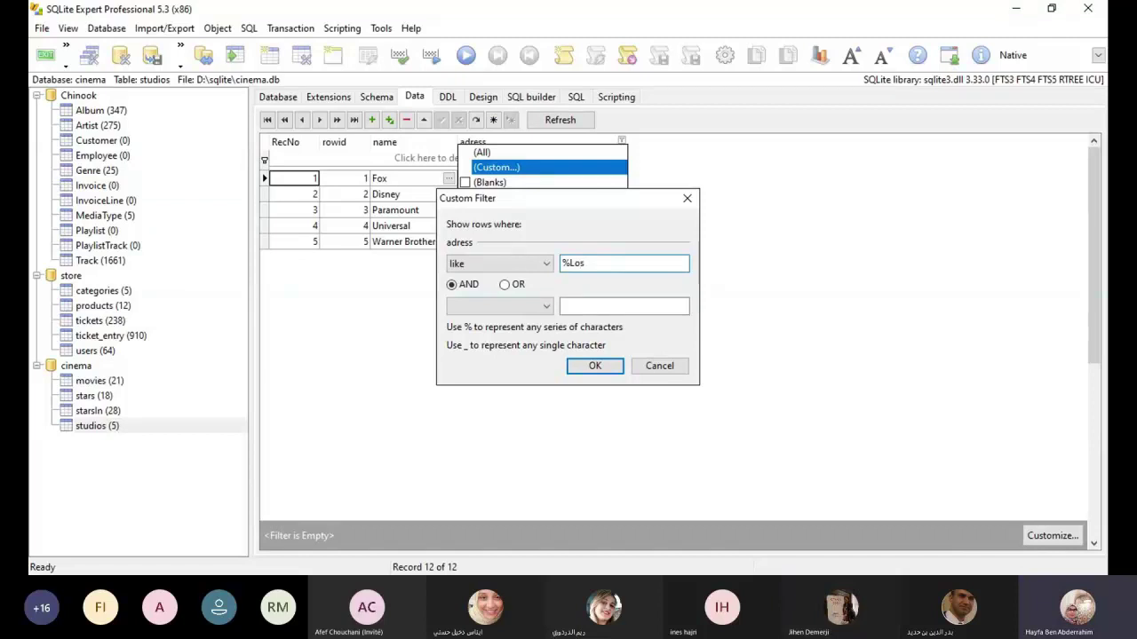
text( Angeles)
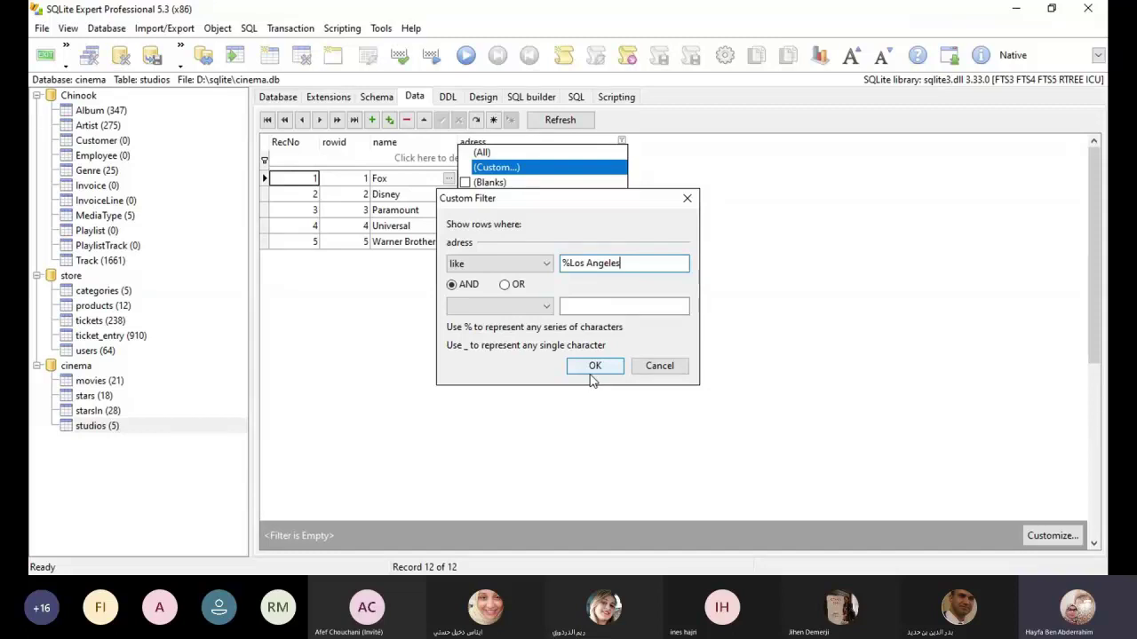
click(595, 367)
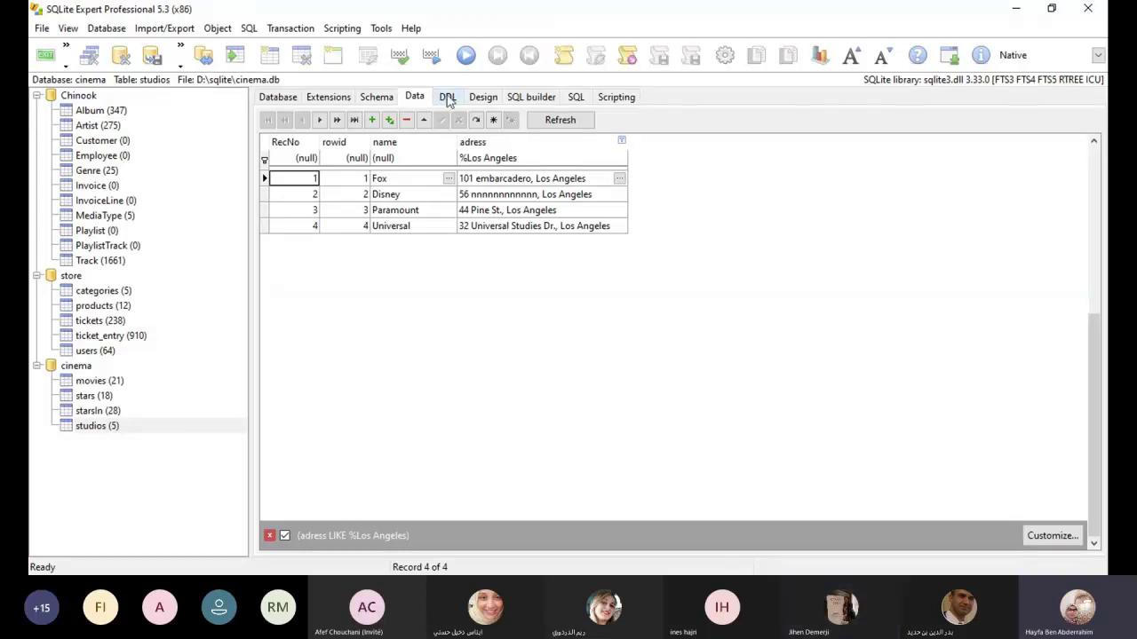
Examine the name column's definition, including its collation setting, in the studios table's design and close the editor without changes.
click(494, 99)
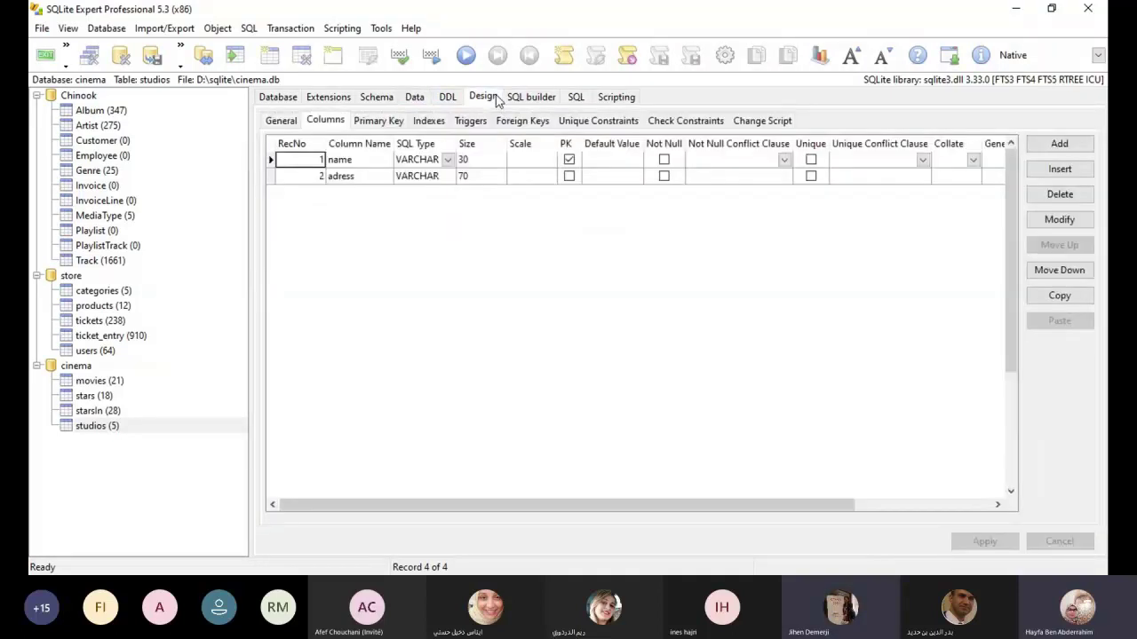
click(535, 160)
click(1059, 219)
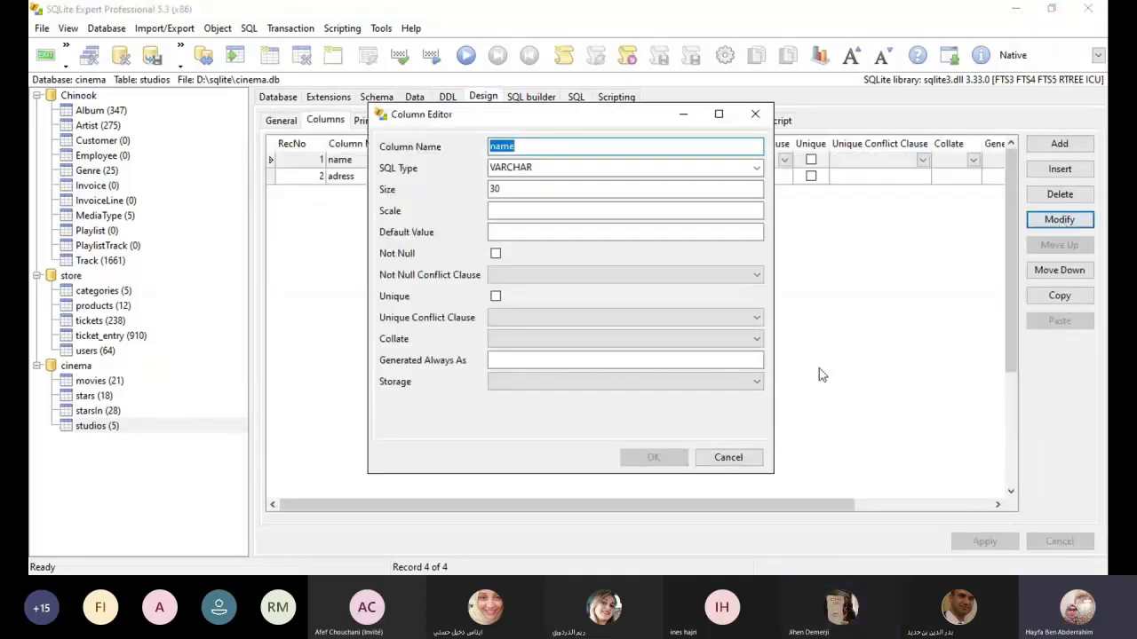
click(561, 341)
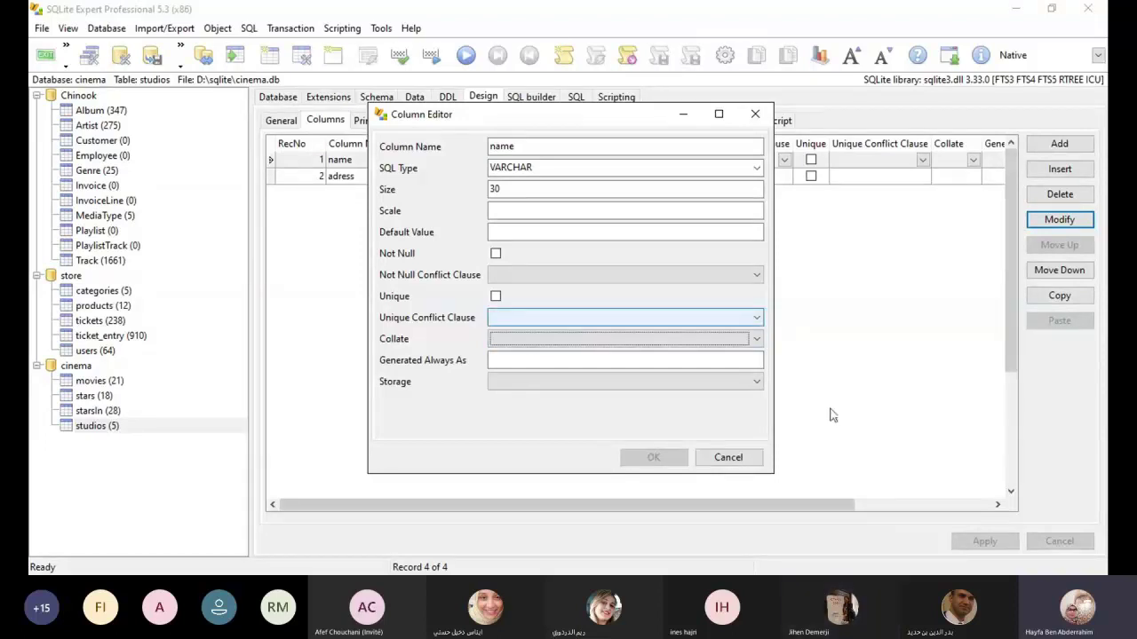
click(728, 457)
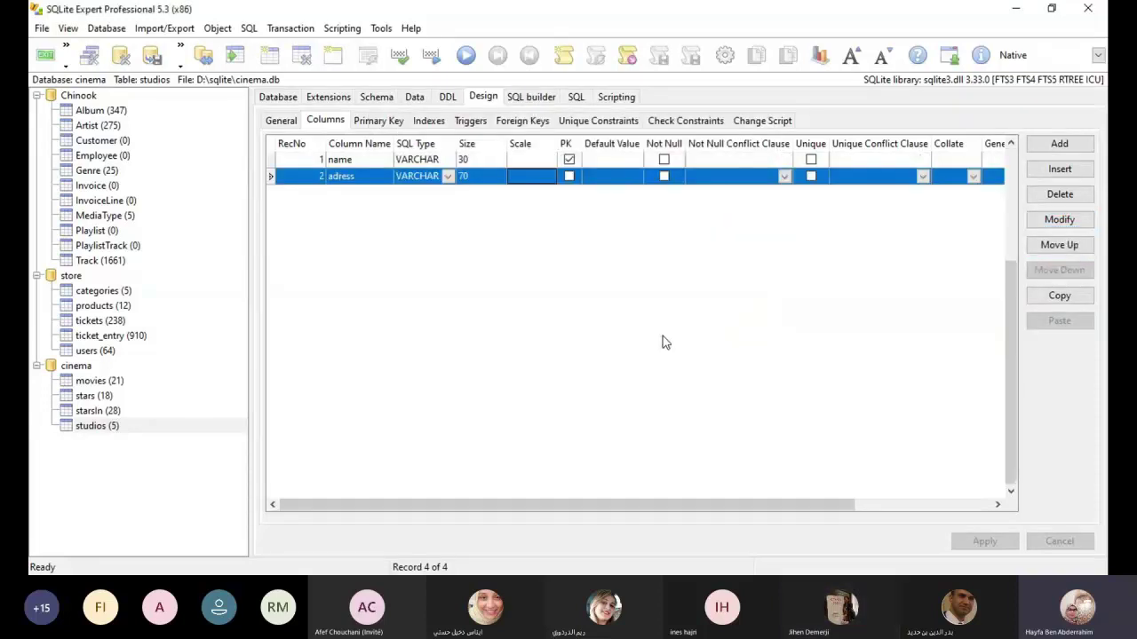
Return to the filtered studios records, view their print preview and close it.
click(413, 97)
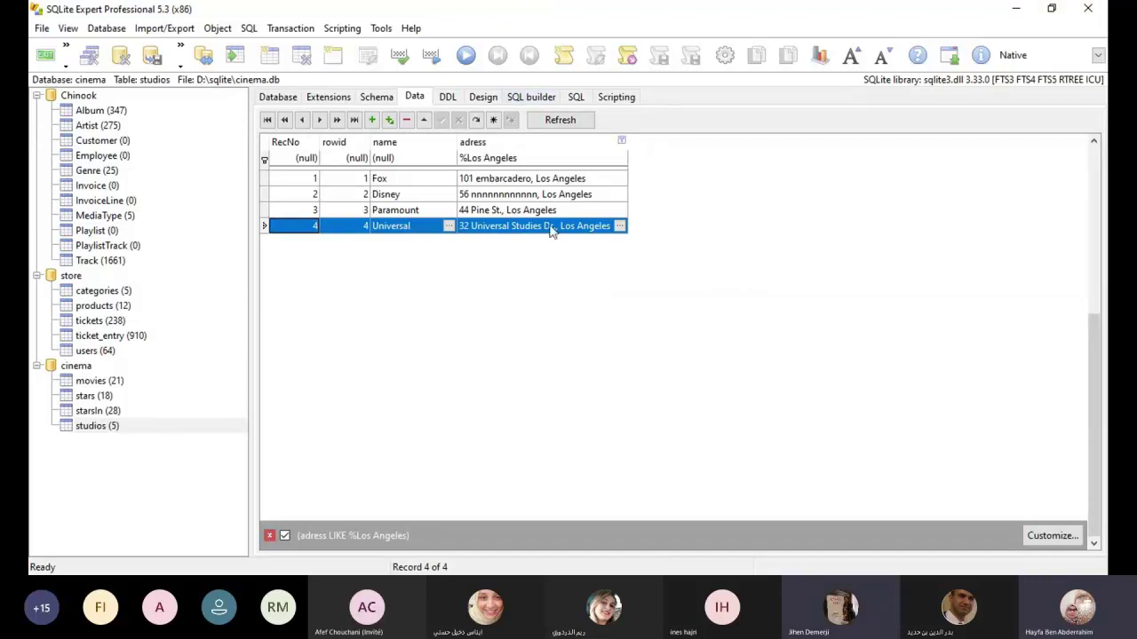
right_click(703, 170)
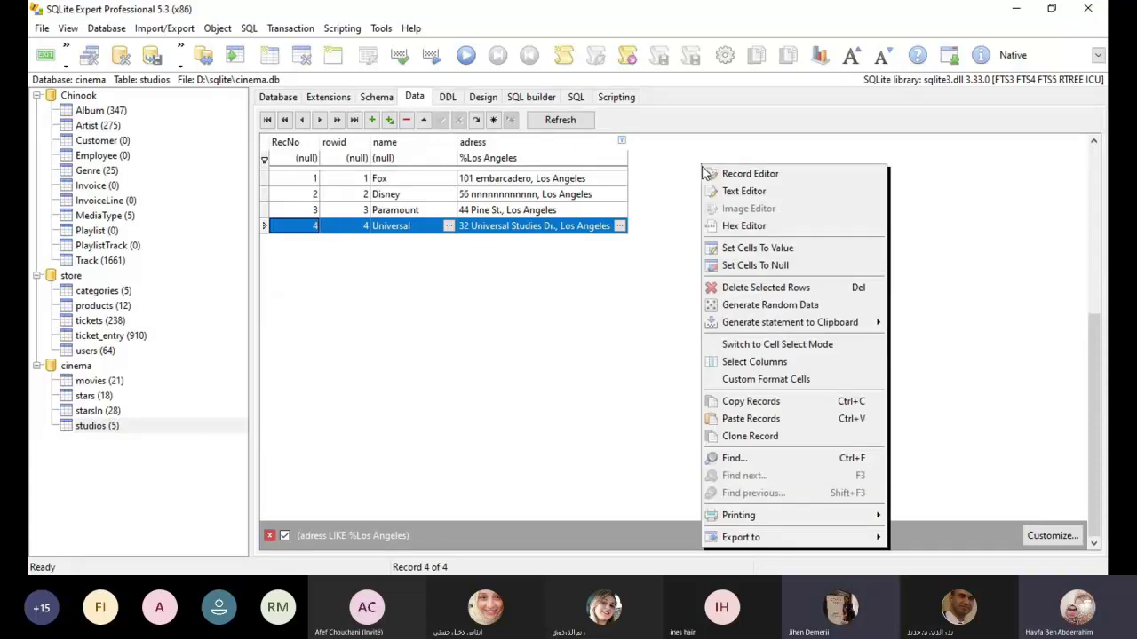
mouse_move(867, 540)
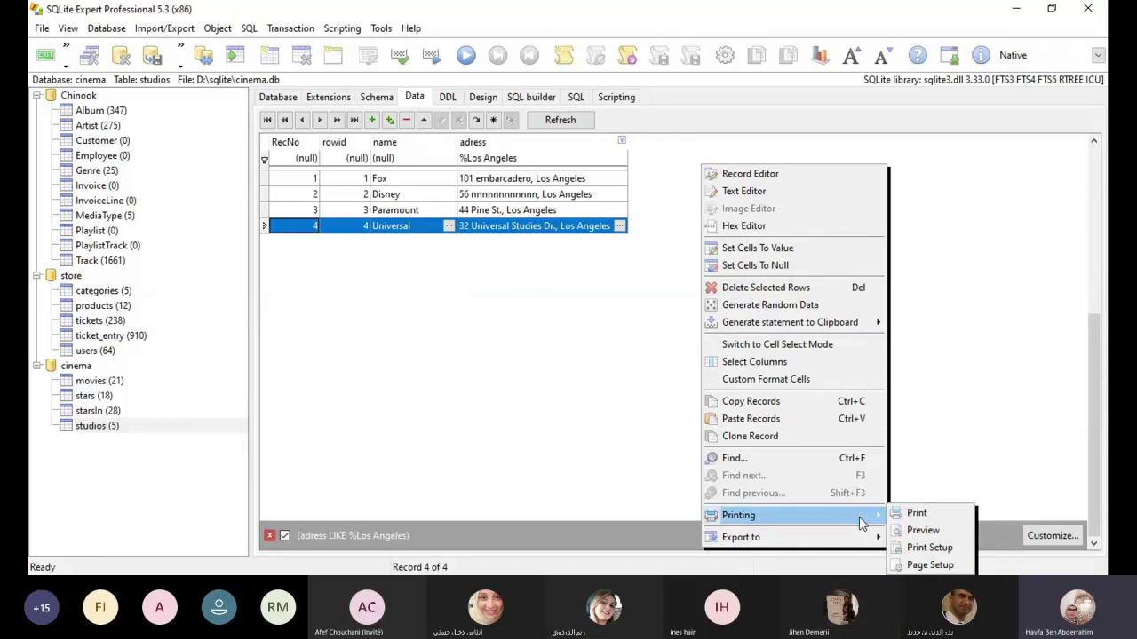
click(930, 530)
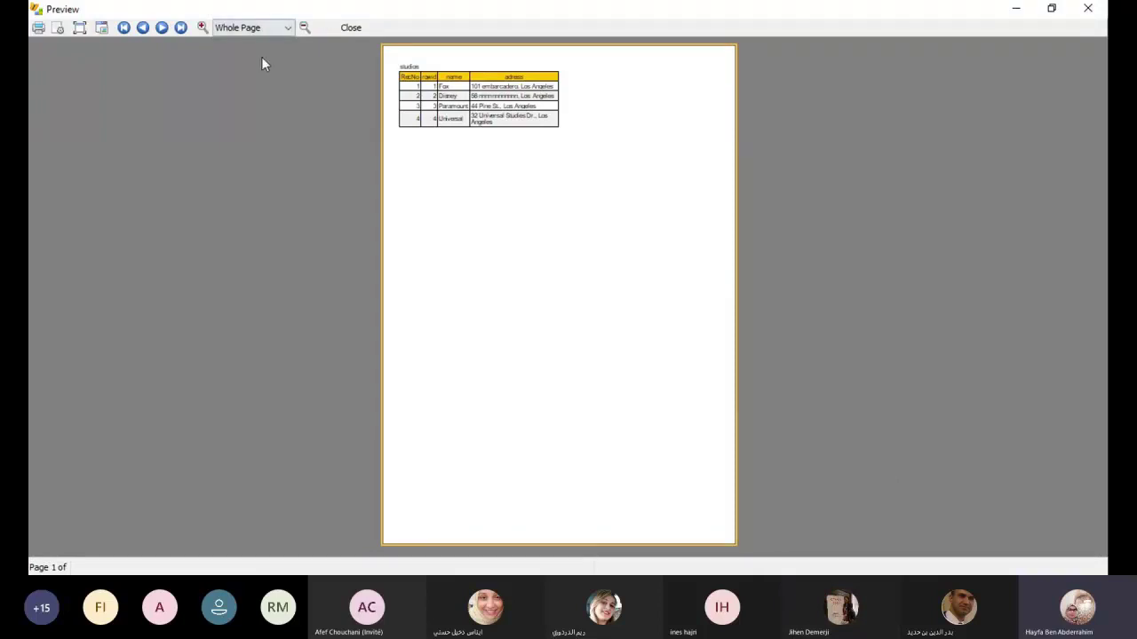
click(350, 27)
Export the filtered studios records to HTML as studios.html in the D:\sqlite folder.
right_click(743, 194)
mouse_move(876, 572)
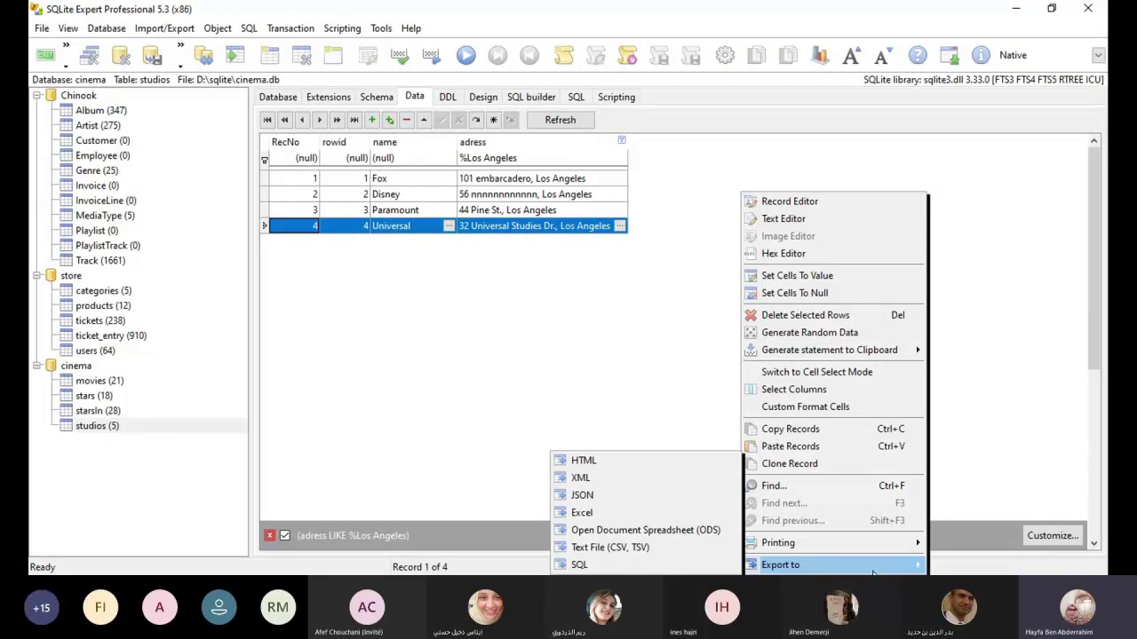
click(648, 461)
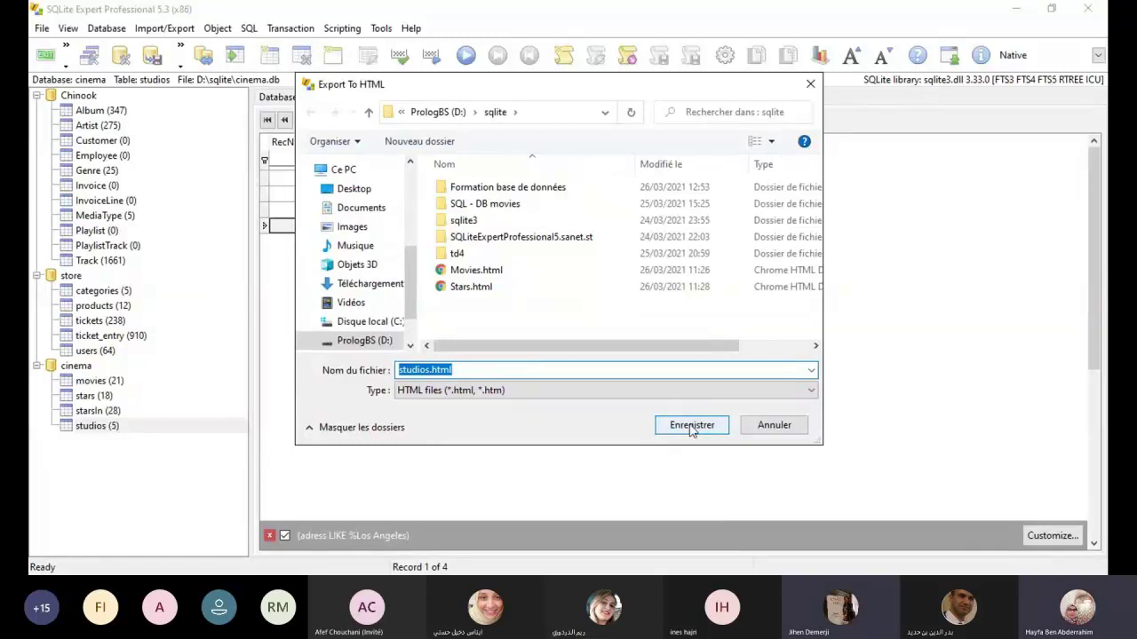
click(691, 426)
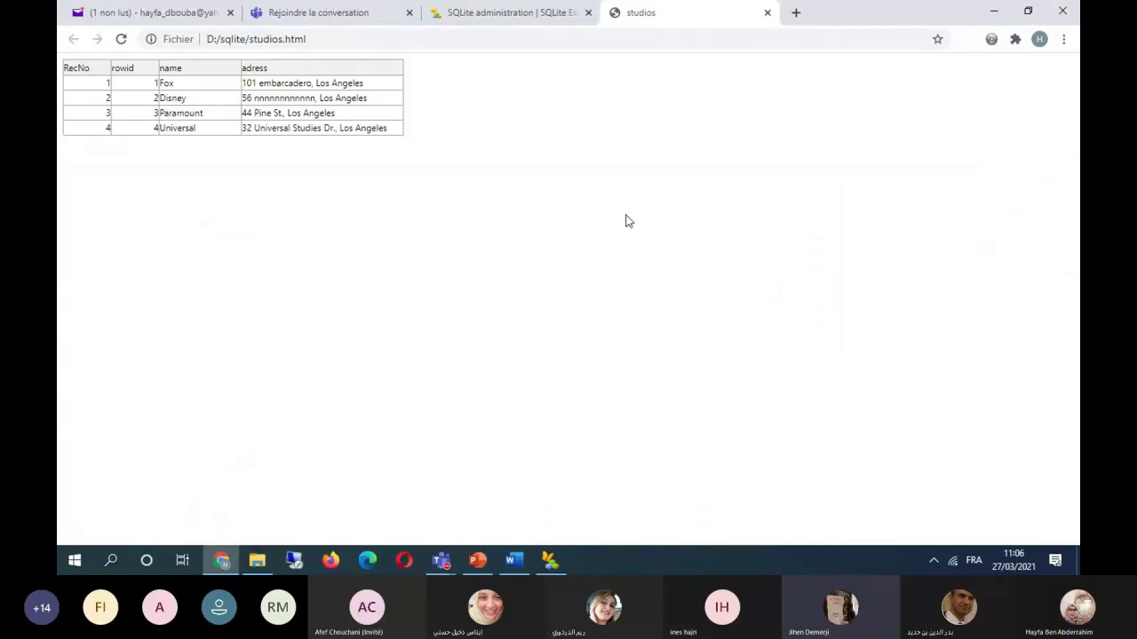
Close the exported studios page in Chrome and reopen studios.html from the D:\sqlite folder in File Explorer.
click(767, 13)
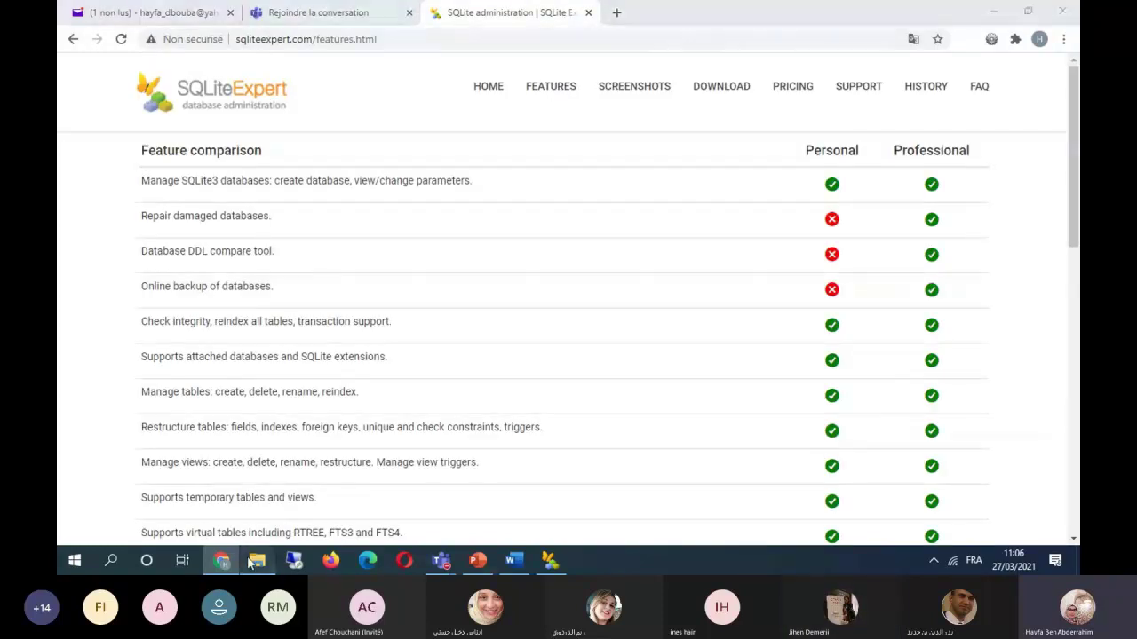
click(253, 563)
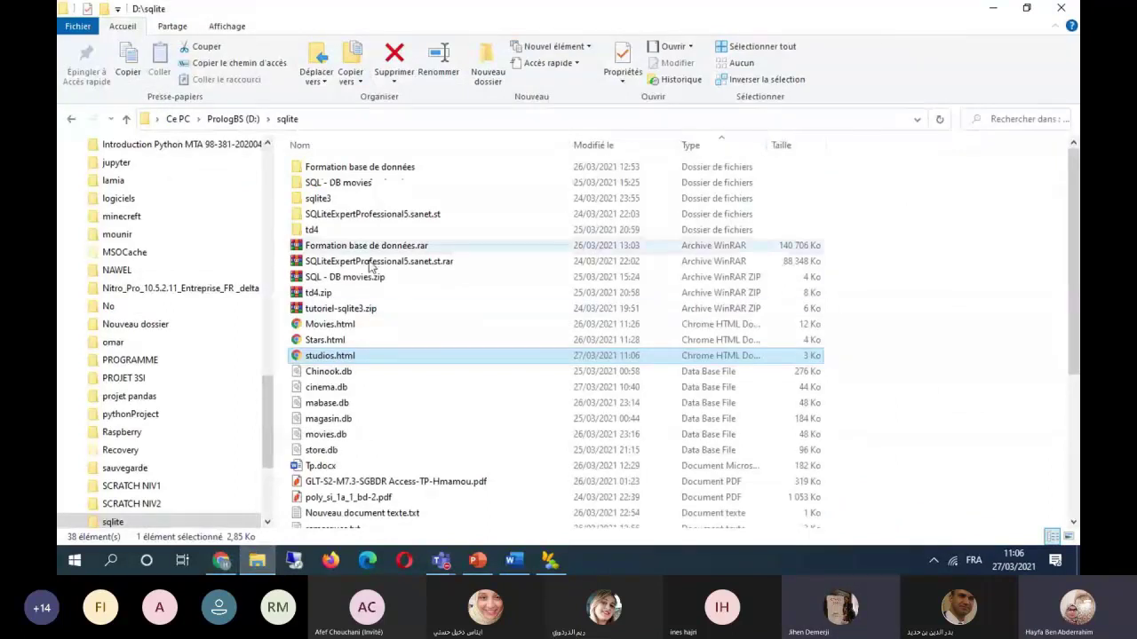
double_click(381, 361)
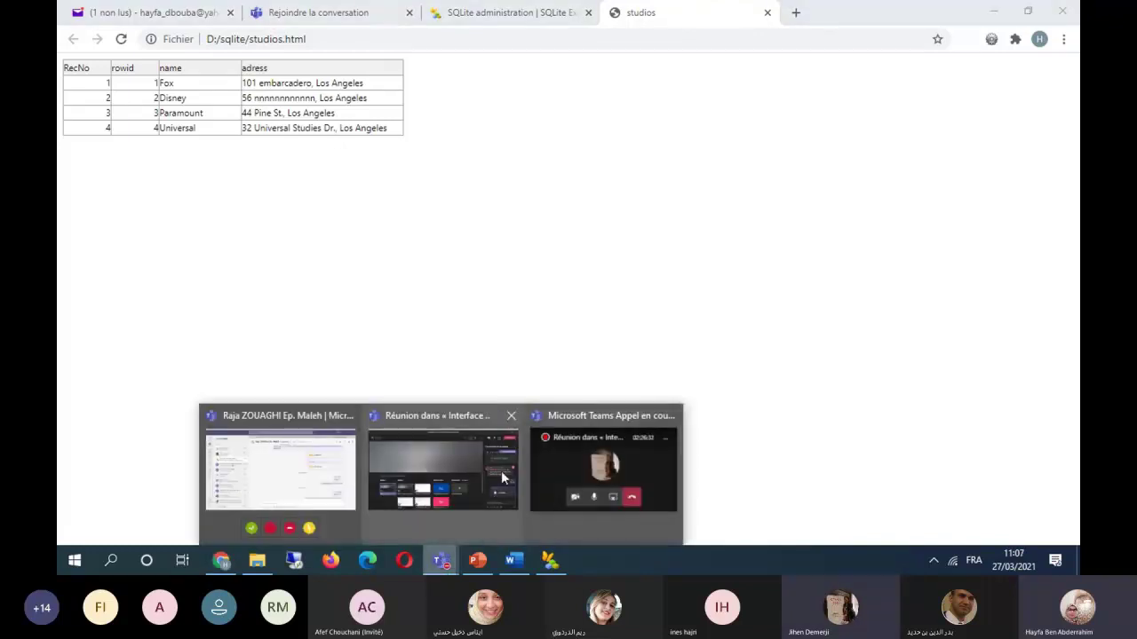
Switch back to SQLite Expert and export the stars table to HTML as stars.html in D:\sqlite, replacing the existing file.
click(553, 561)
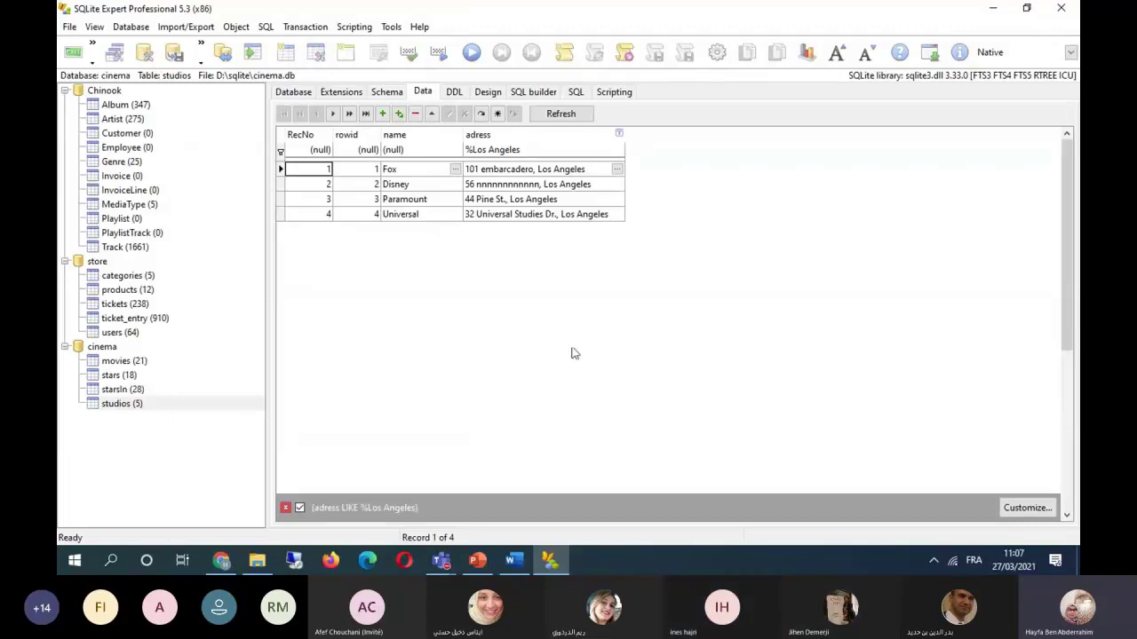
click(120, 376)
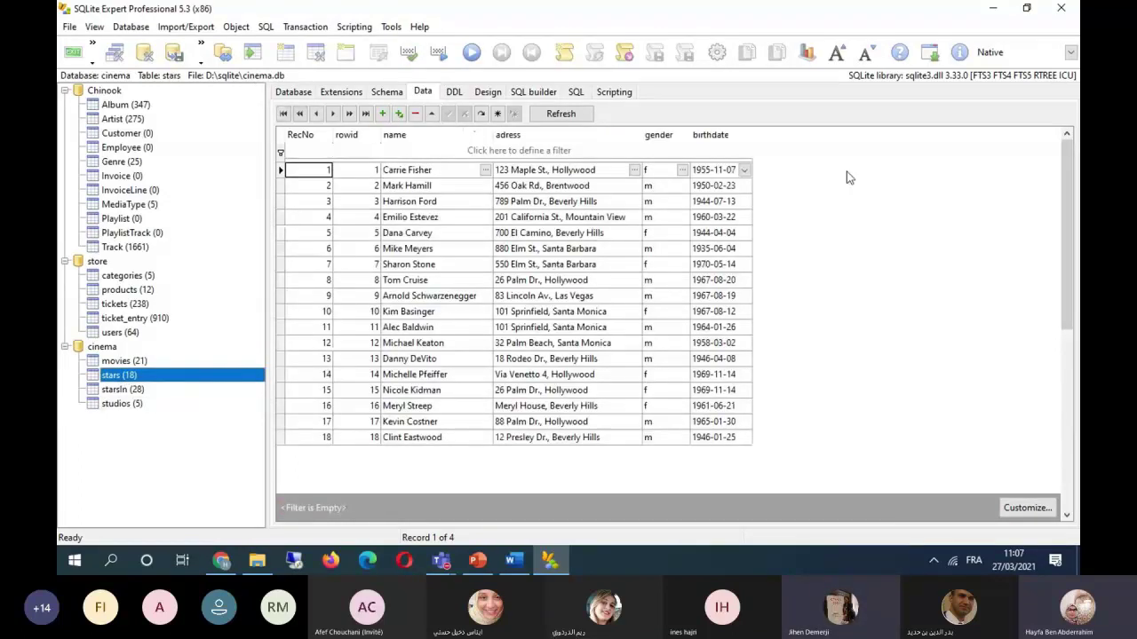
right_click(846, 177)
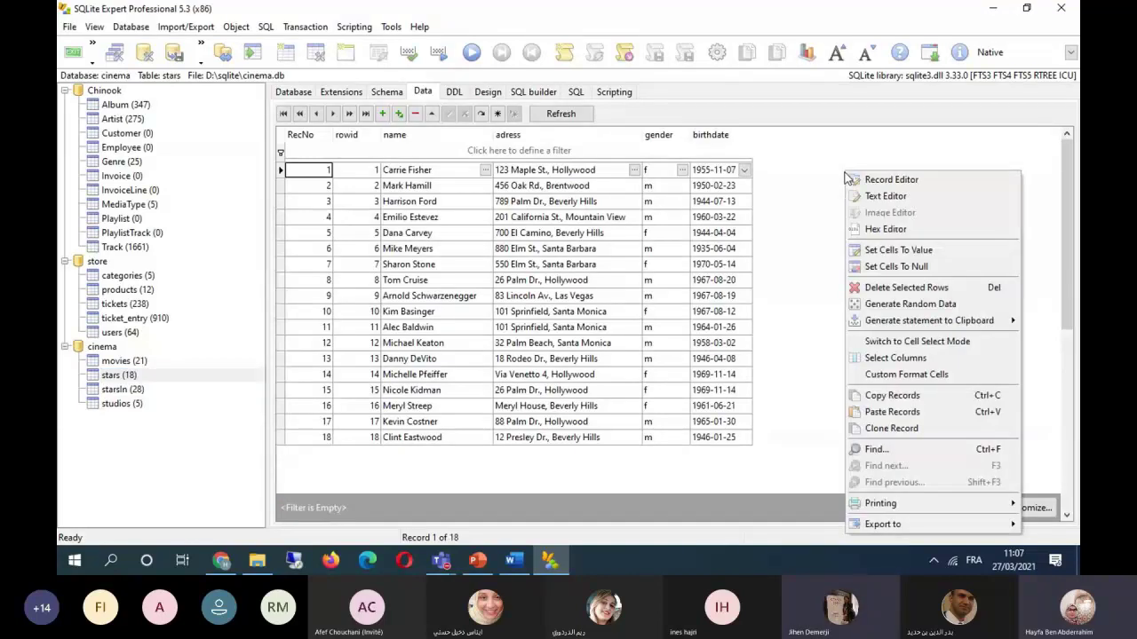
mouse_move(888, 526)
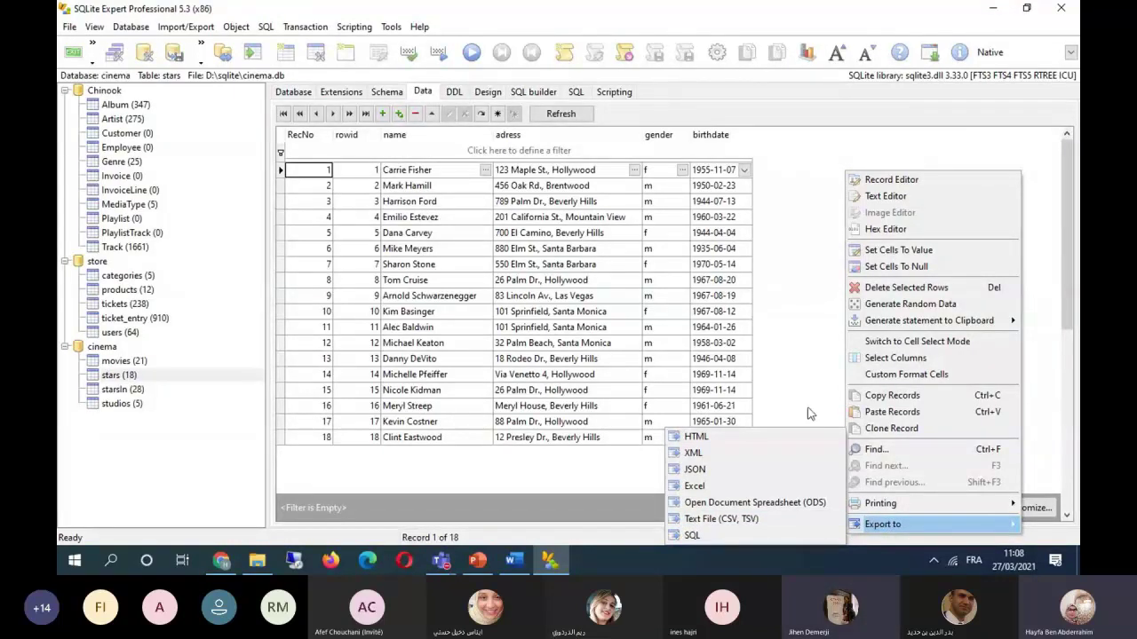
click(804, 328)
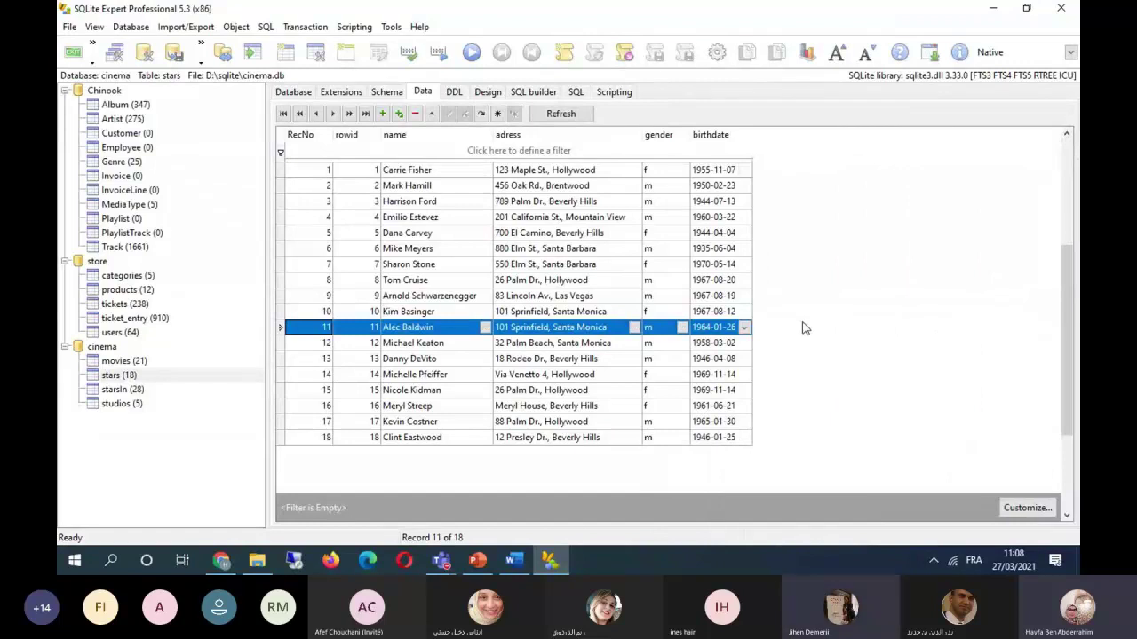
right_click(802, 329)
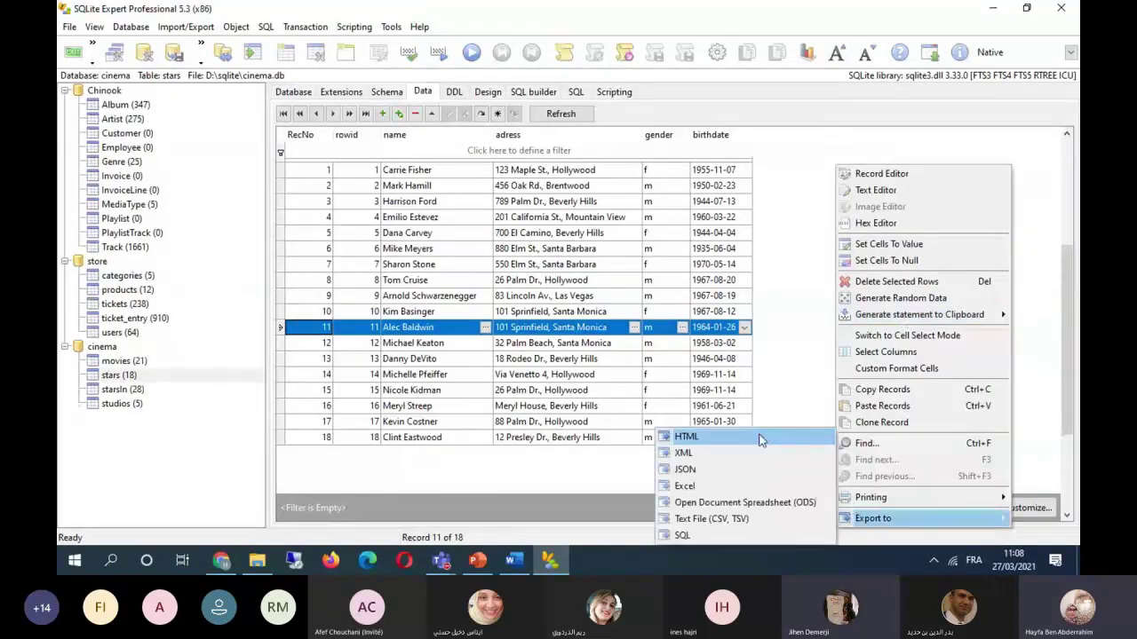
click(760, 440)
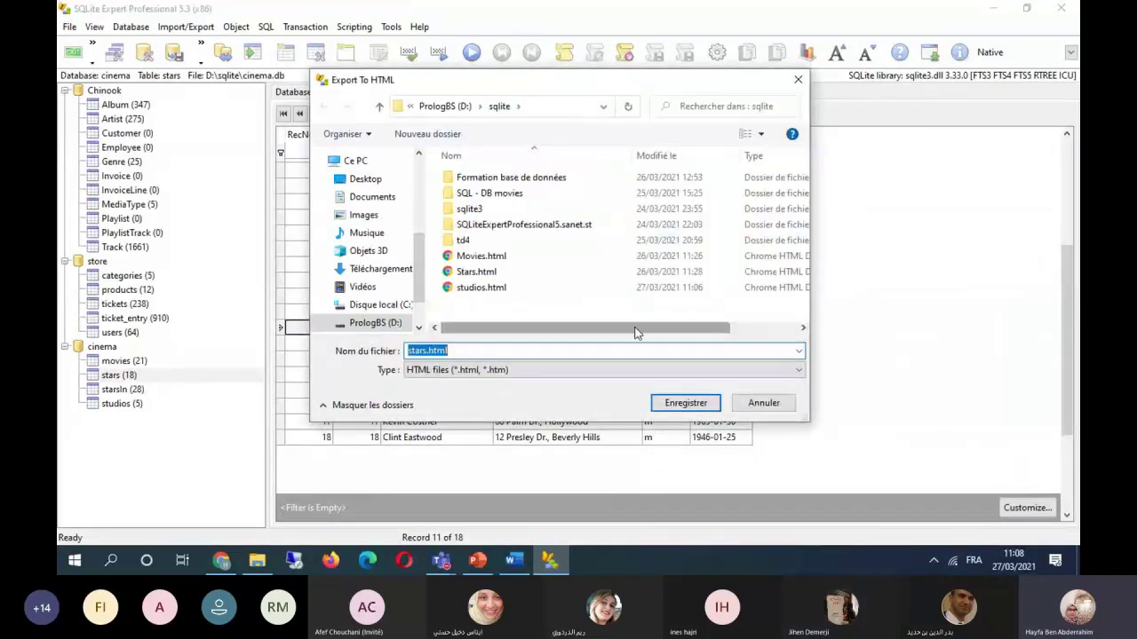
click(701, 409)
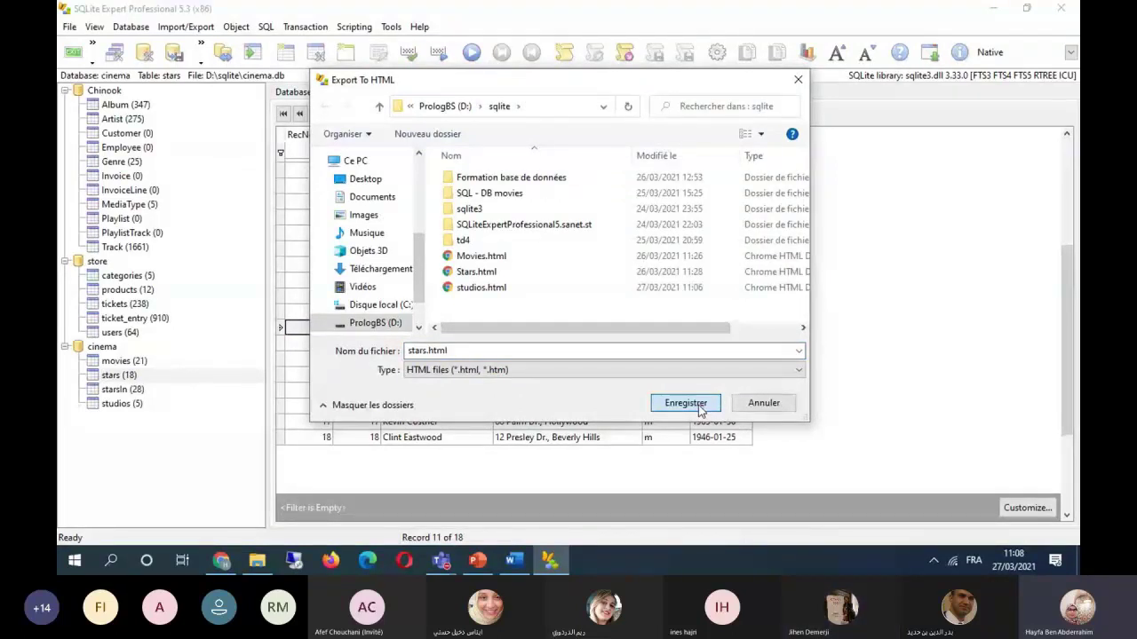
click(702, 409)
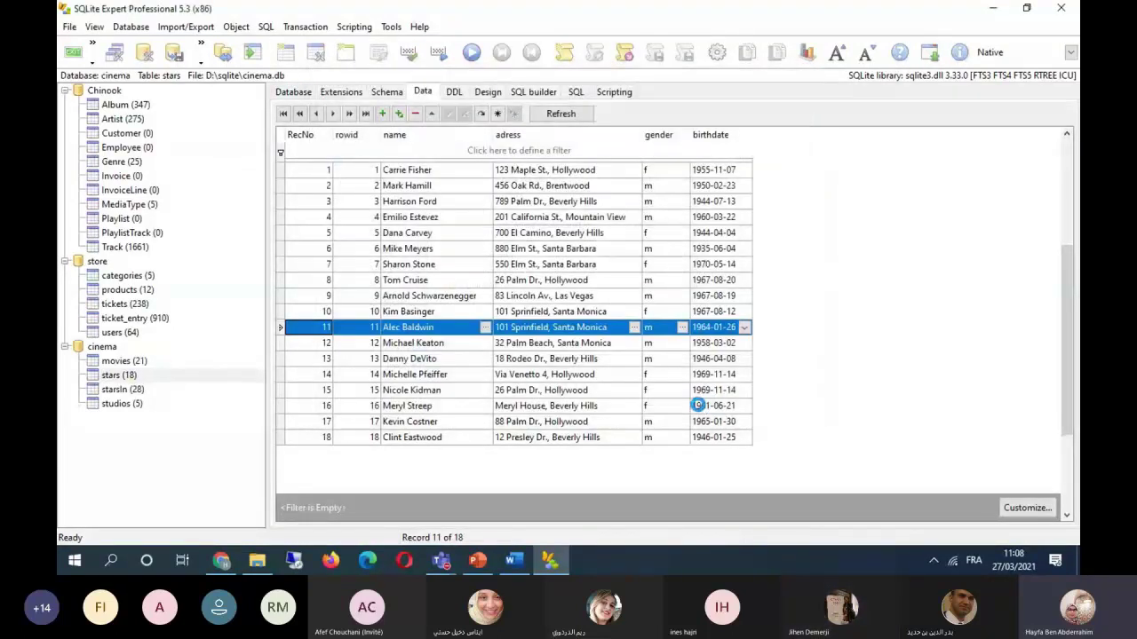
Open the exported Stars.html from the D:\sqlite folder to check it in Chrome, and return to SQLite Expert.
click(256, 560)
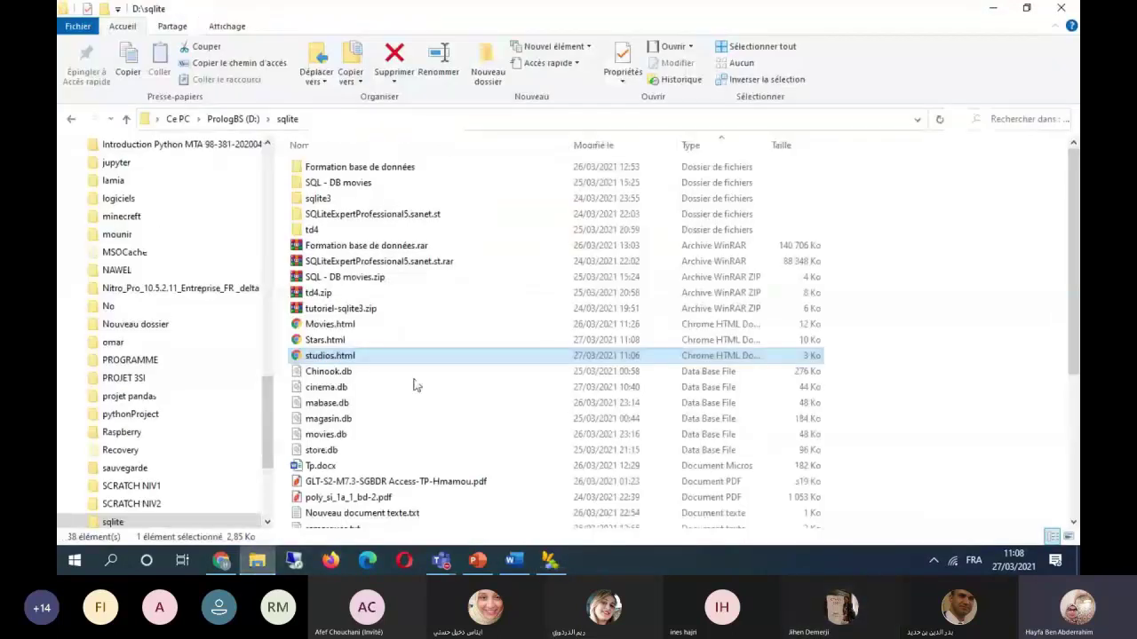
double_click(349, 345)
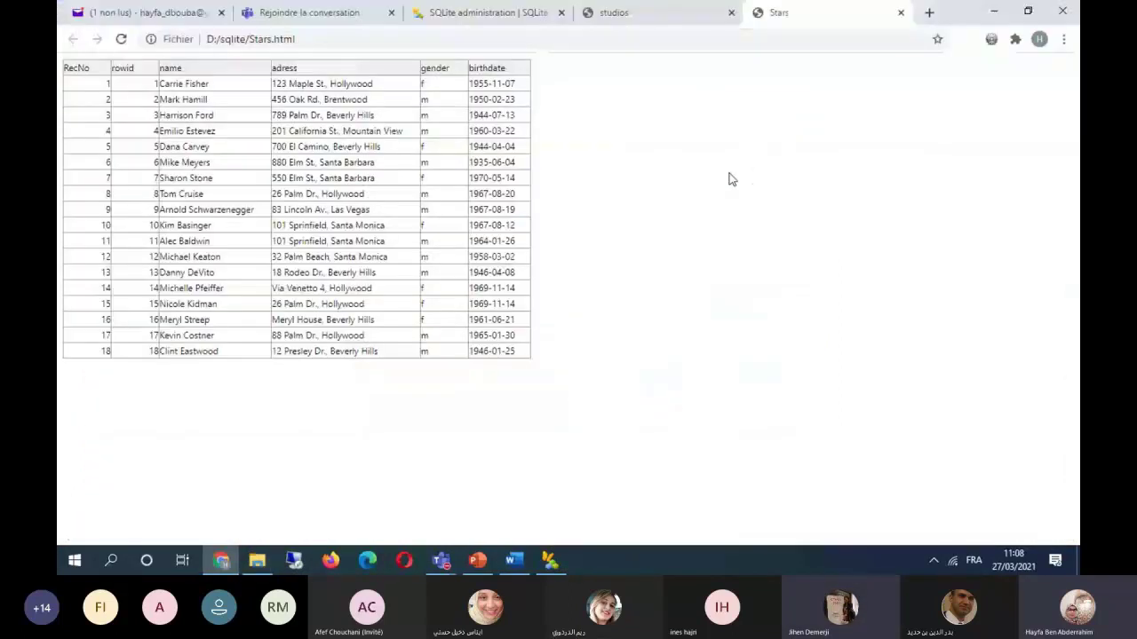
click(550, 562)
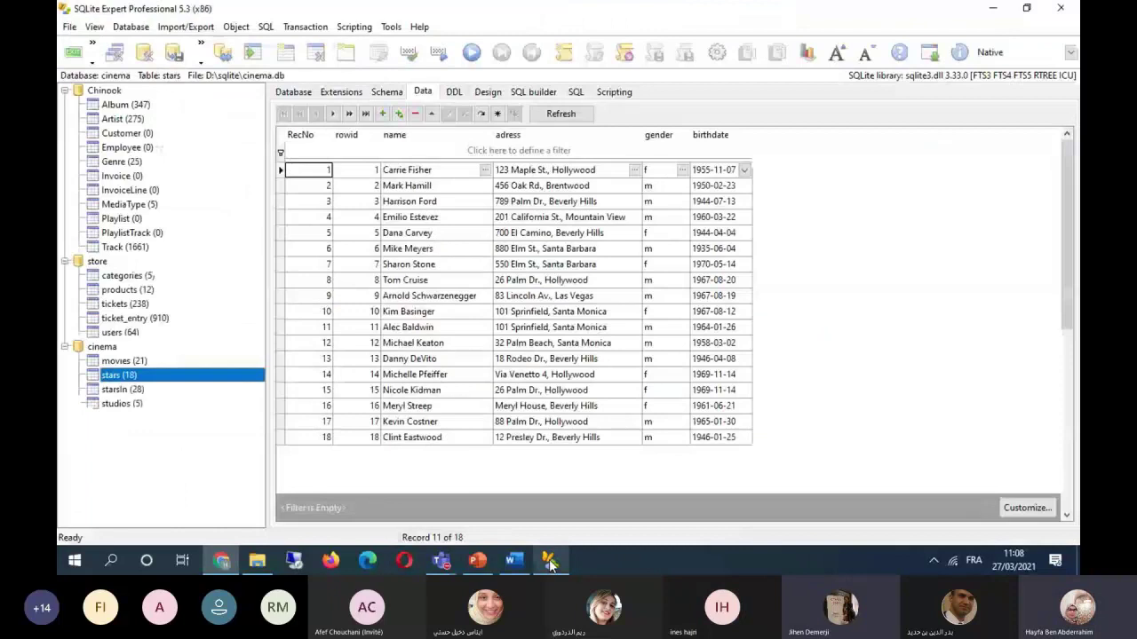
Review the records of the movies table and of the starsIn table.
click(890, 312)
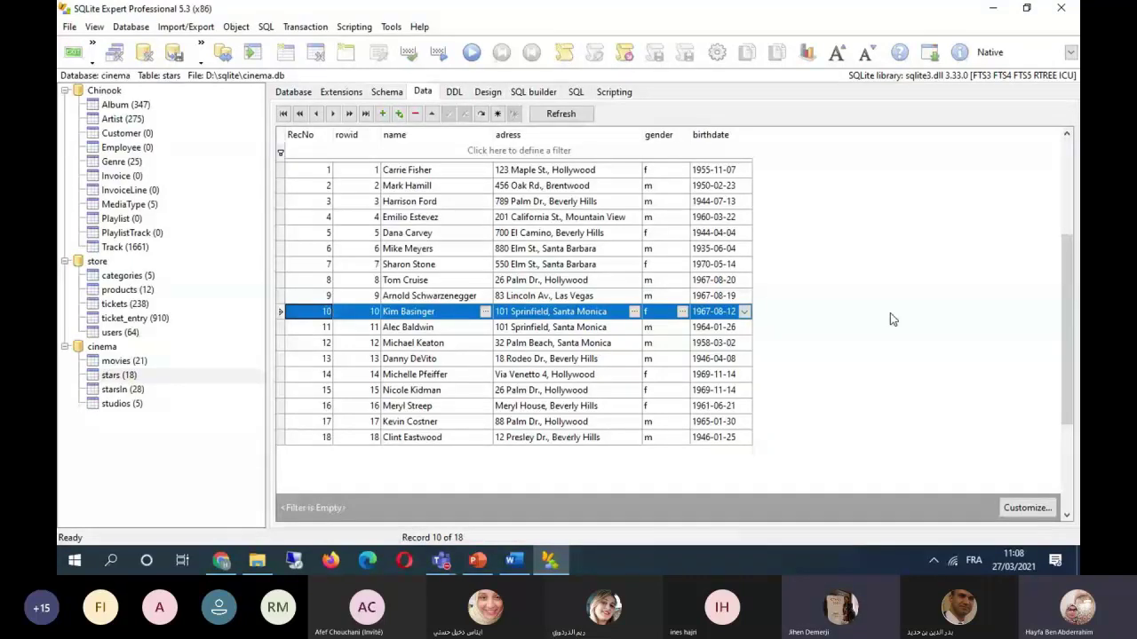
click(147, 362)
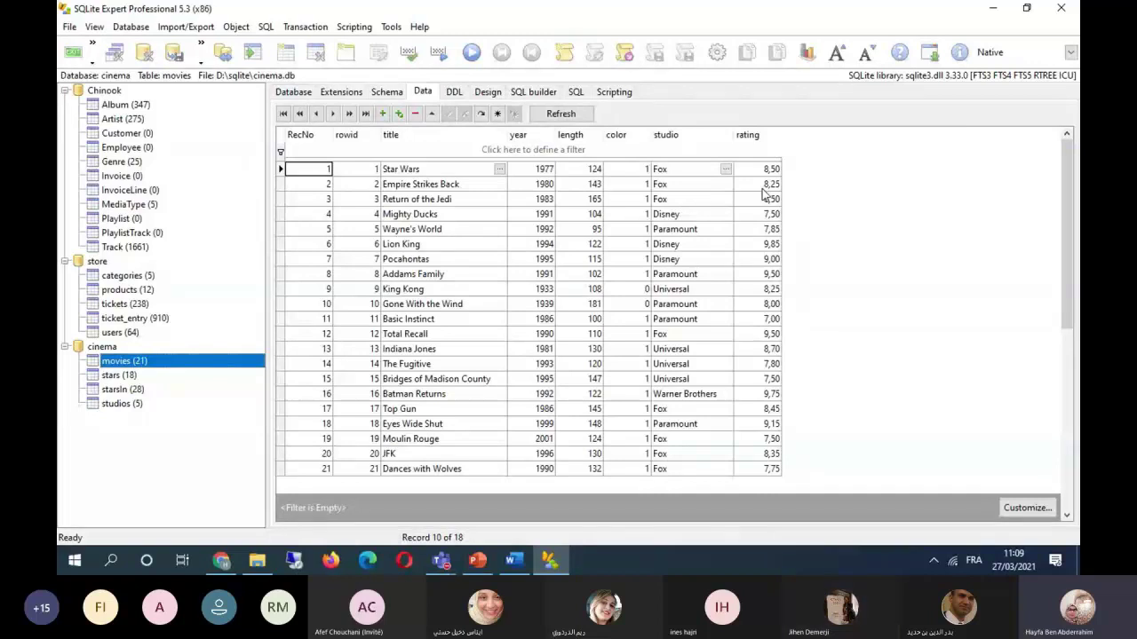
click(124, 389)
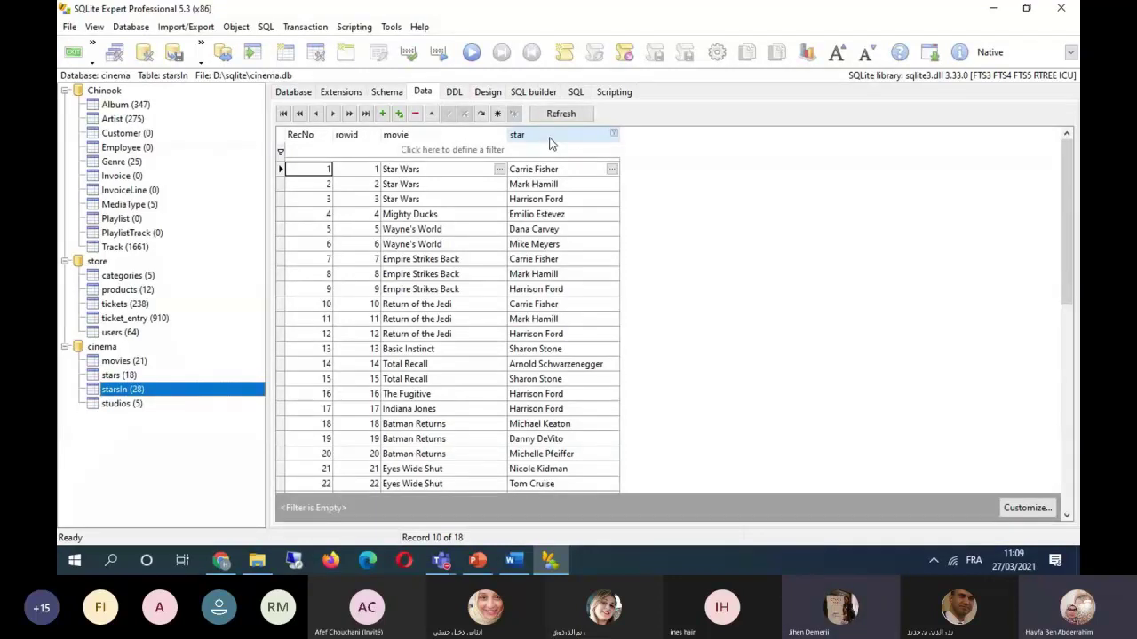
Filter the starsIn table with a custom condition to show rows where movie is like T%.
click(501, 135)
click(417, 158)
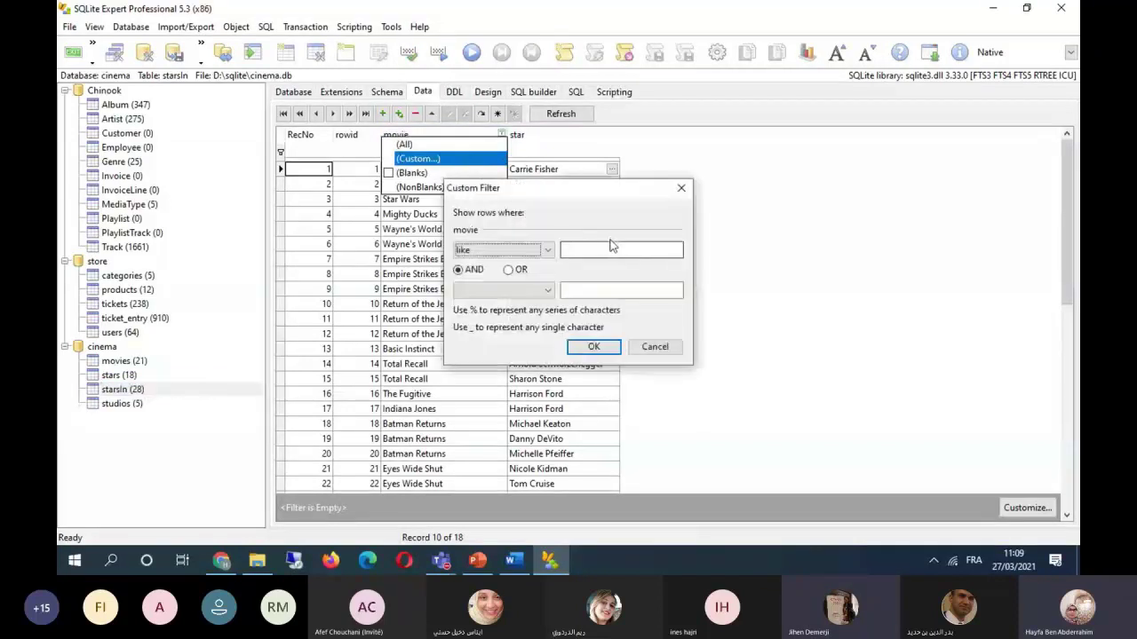
click(613, 251)
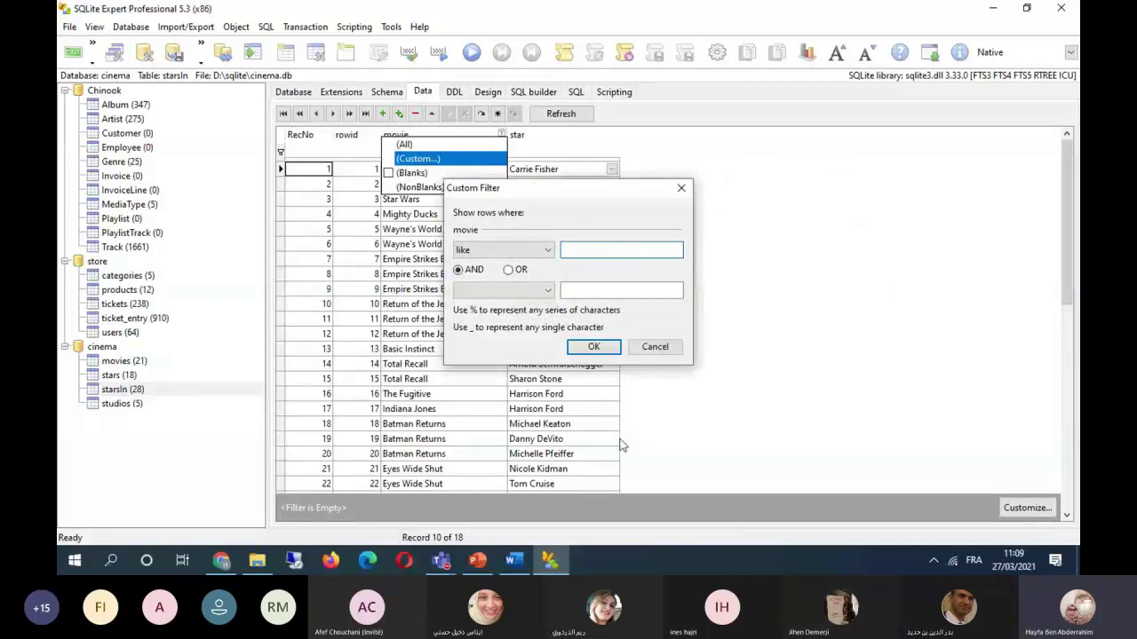
text(T%)
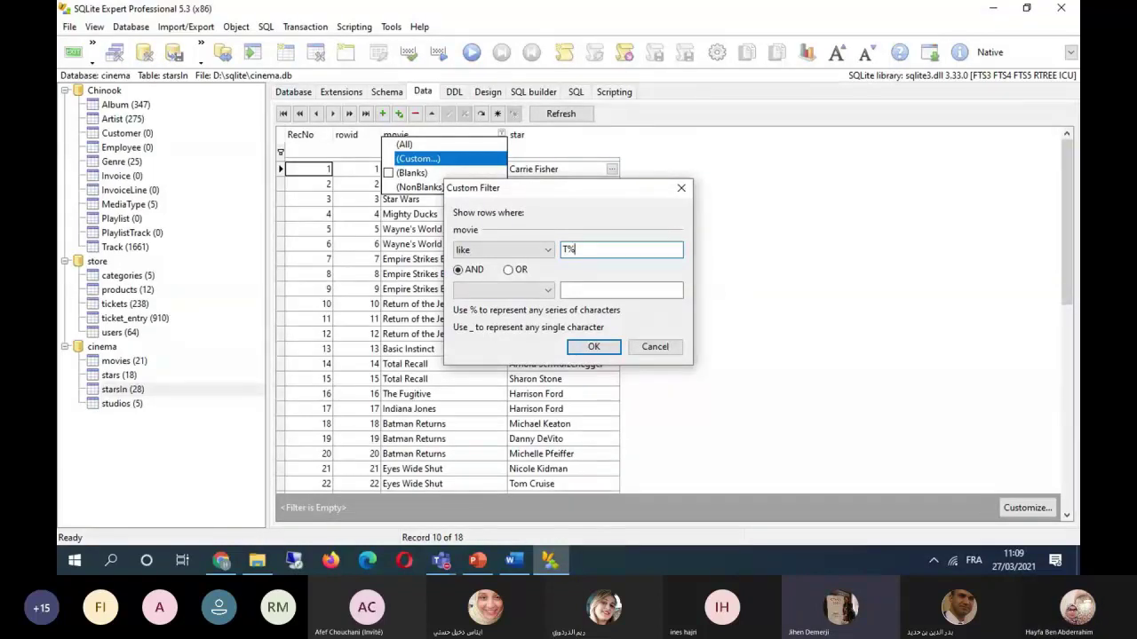
click(613, 354)
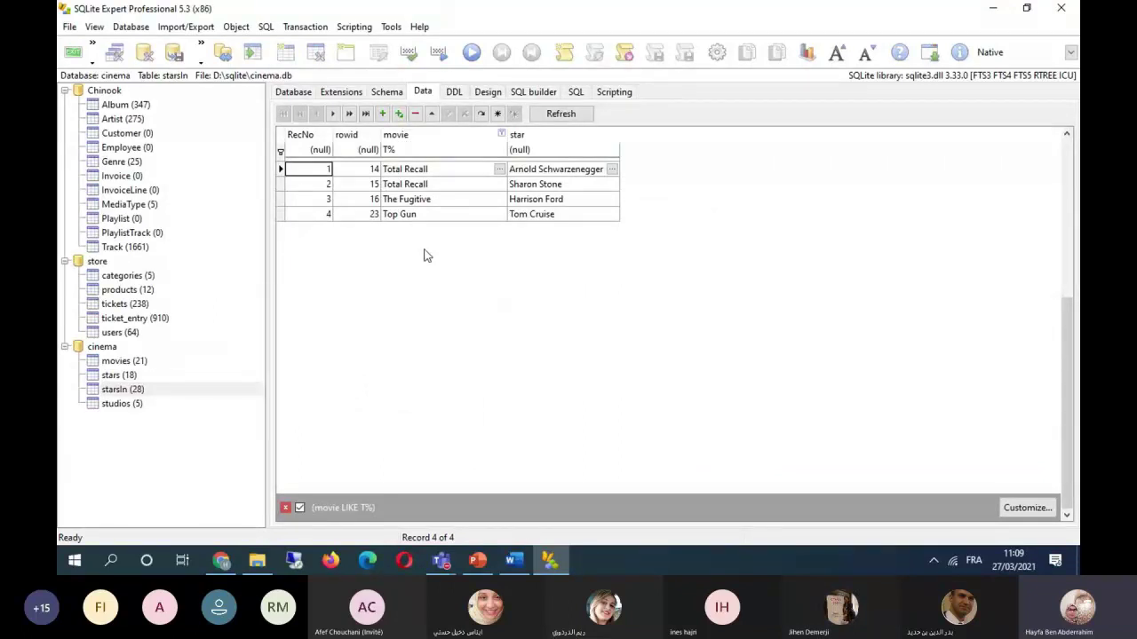
Add a custom filter on the star column of starsIn to show only rows like tom cruise.
click(613, 134)
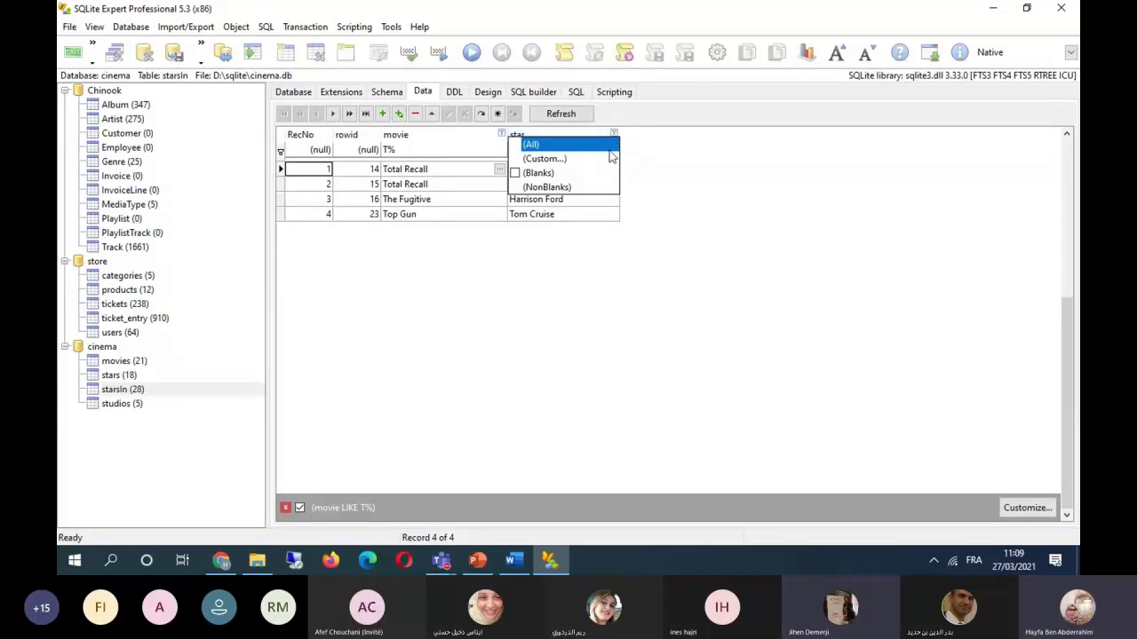
click(611, 158)
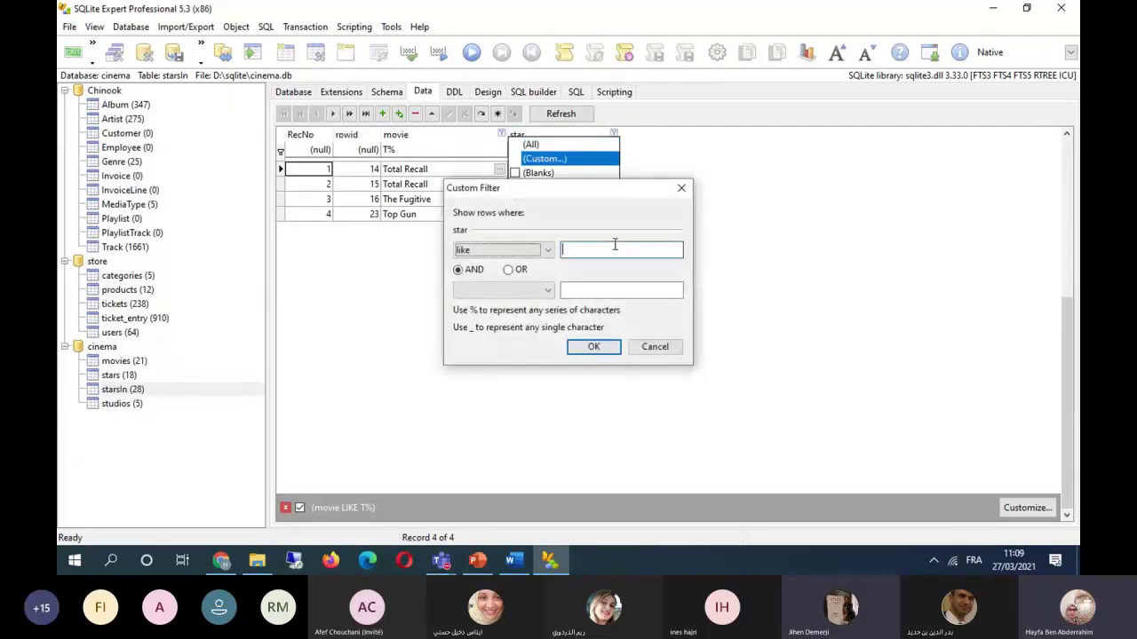
text(t)
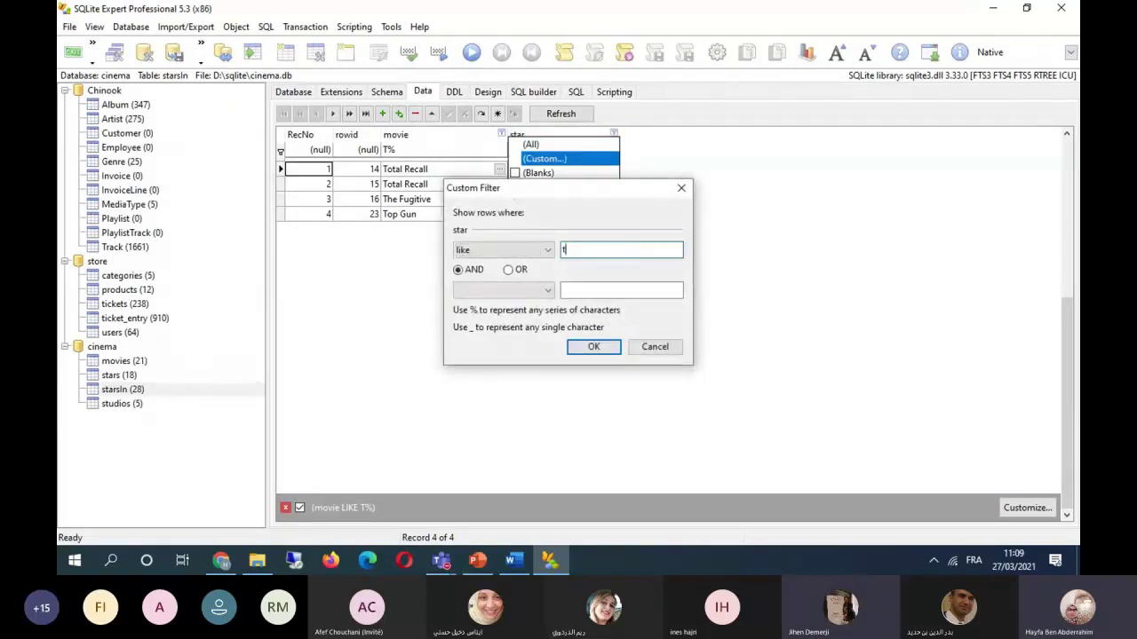
text(om cr)
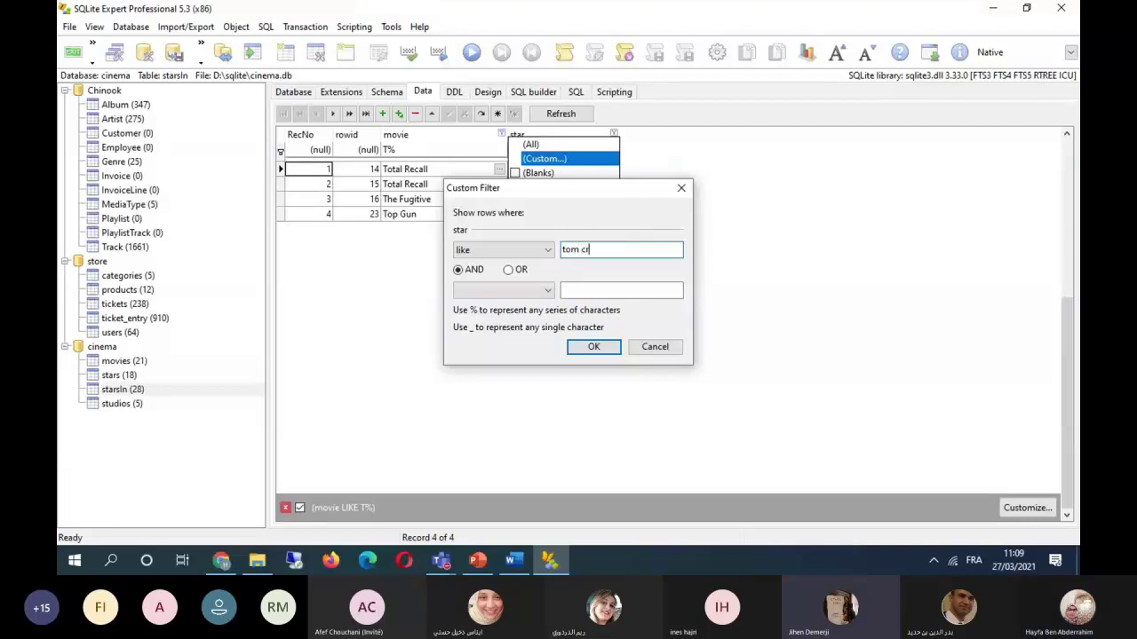
text(uise)
key(Return)
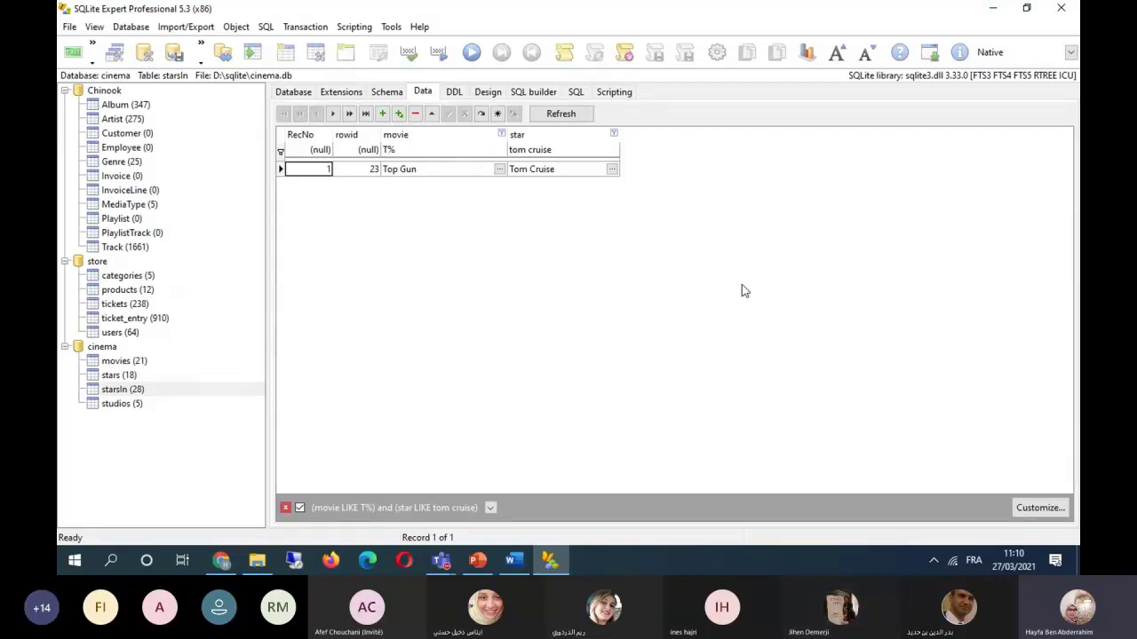
Export the filtered starsIn rows to the comma-delimited text file D:\sqlite\starsIn.csv, overwriting the existing file.
right_click(778, 207)
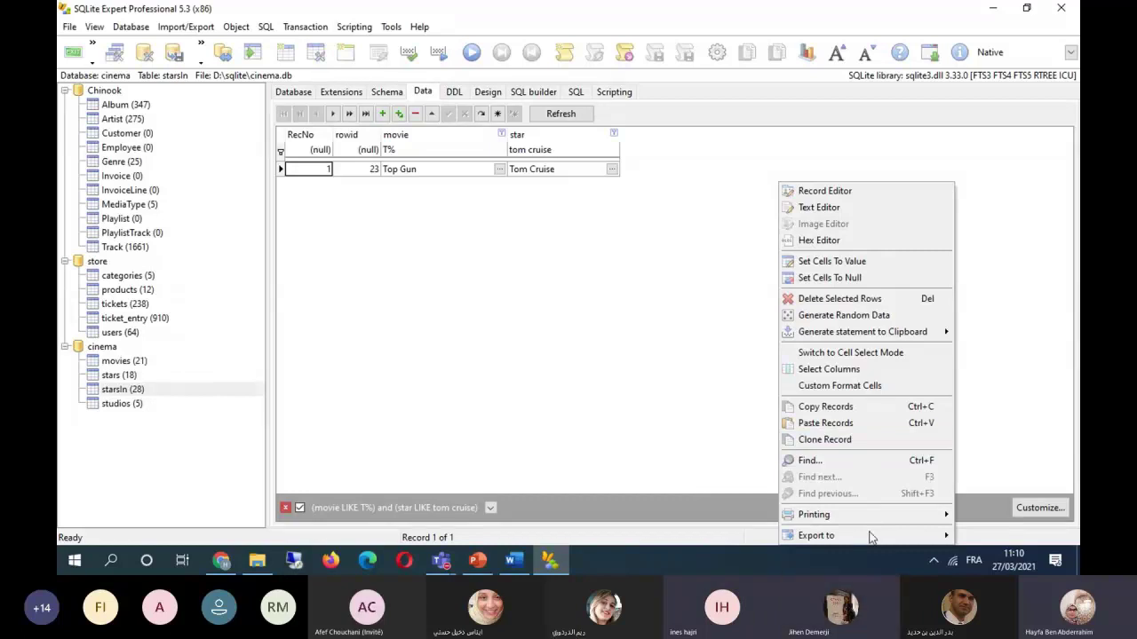
click(728, 531)
click(395, 444)
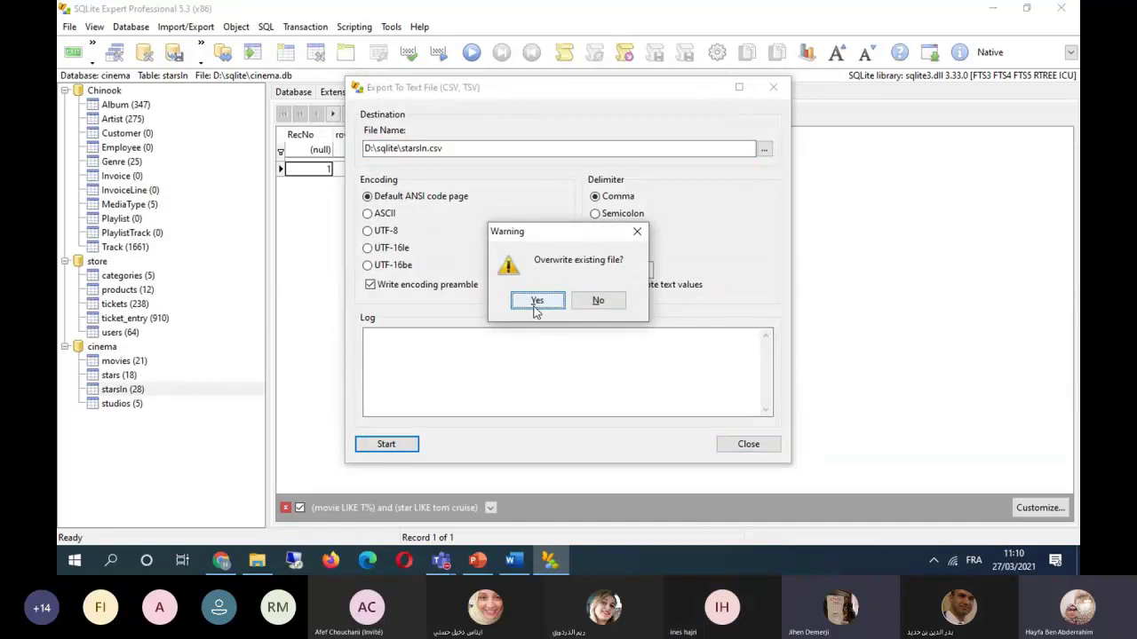
click(536, 307)
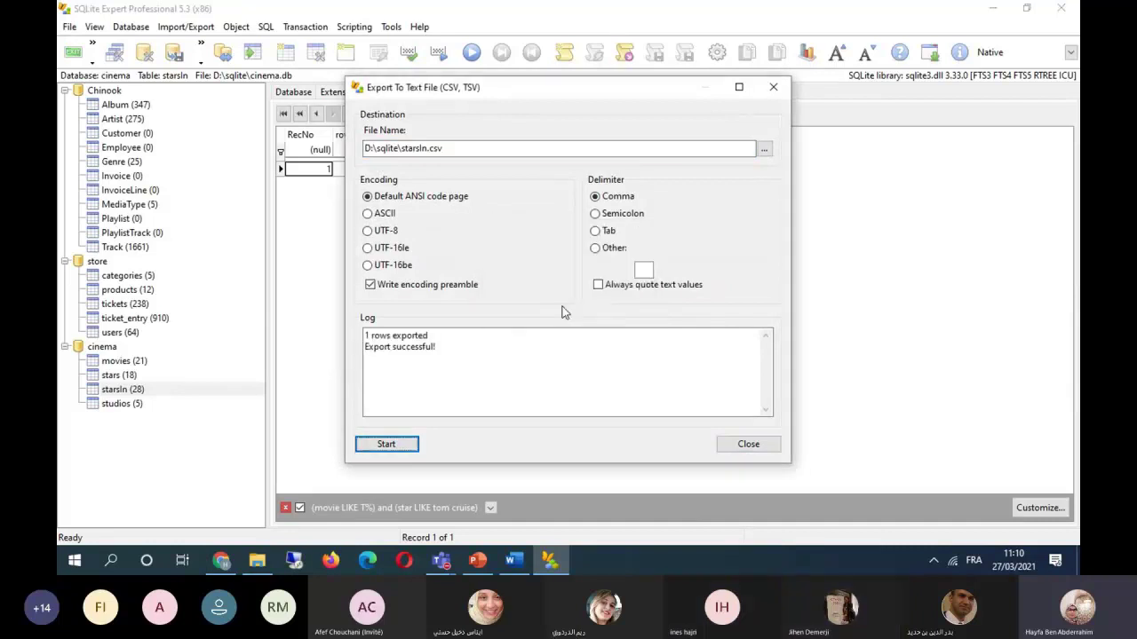
click(754, 450)
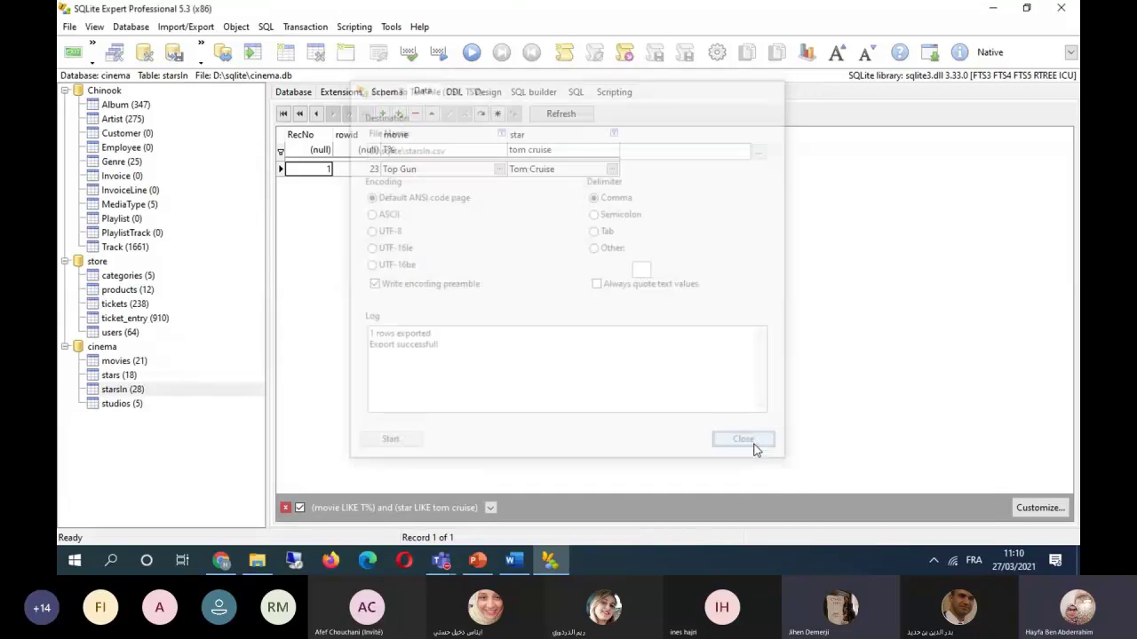
Sort the D:\sqlite folder by name, check StarsIn.csv in Notepad, and return to SQLite Expert.
click(258, 561)
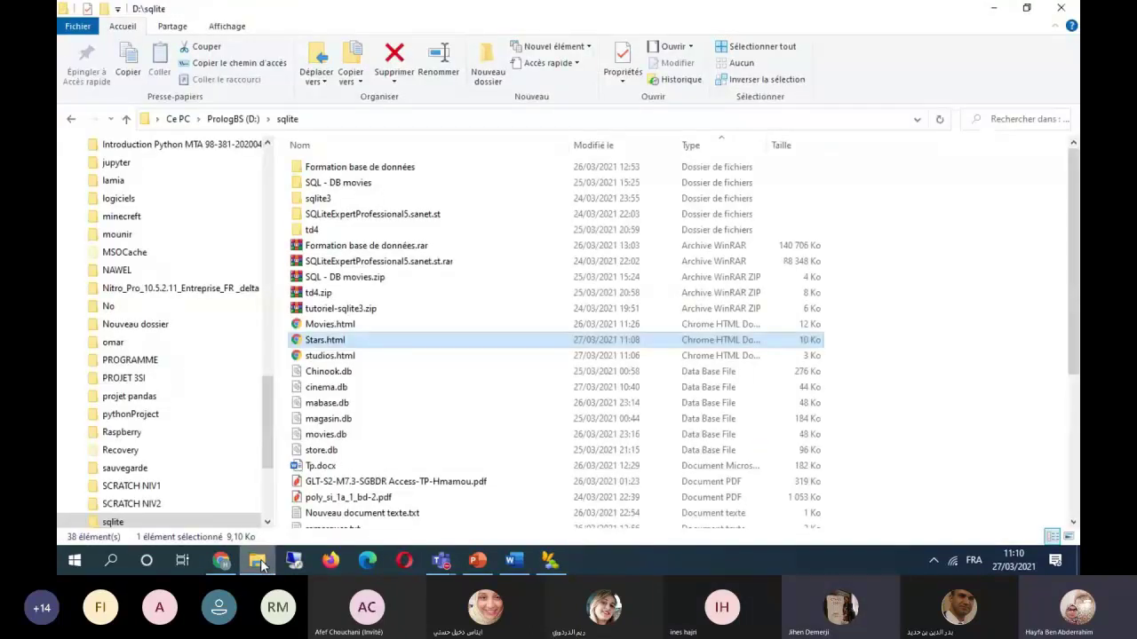
scroll(447, 375, down, 2)
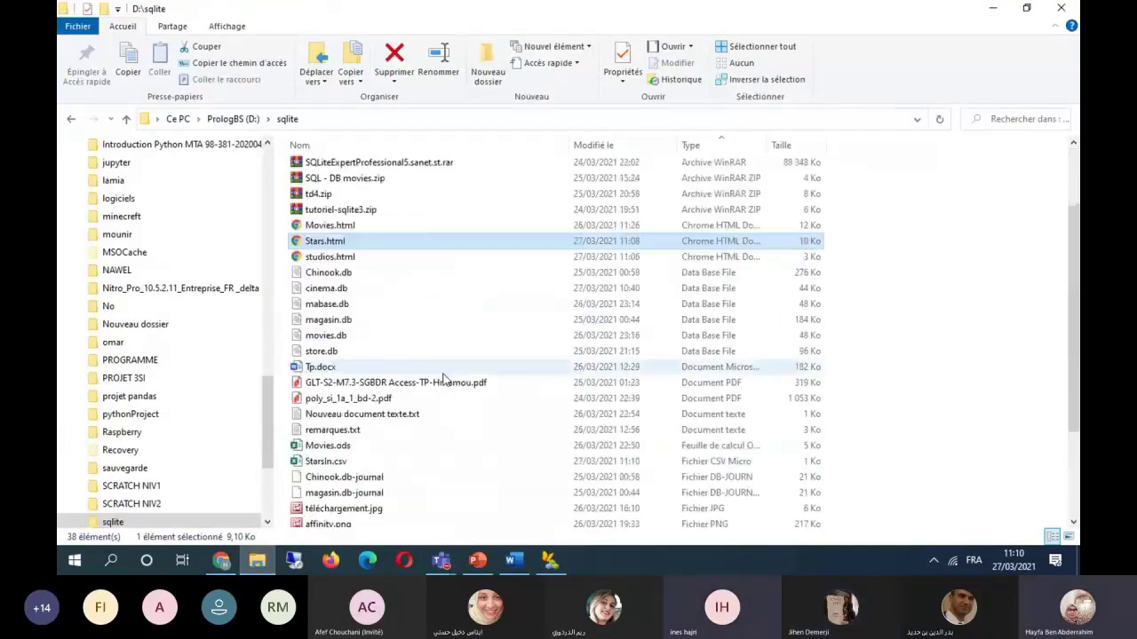
scroll(447, 376, up, 2)
click(511, 146)
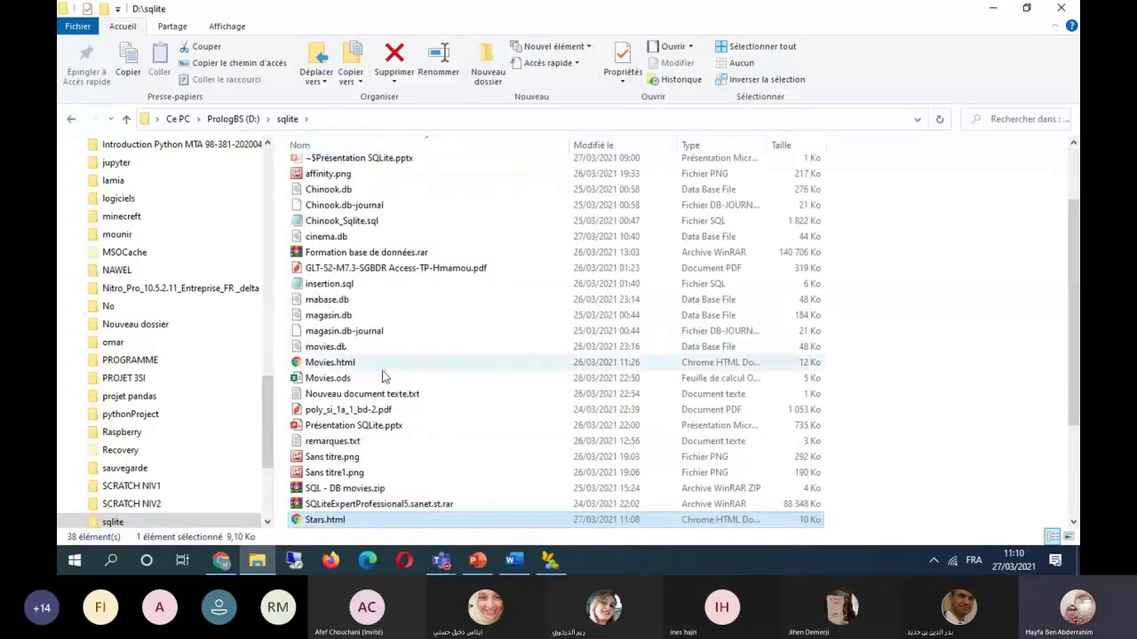
scroll(383, 378, down, 2)
right_click(372, 442)
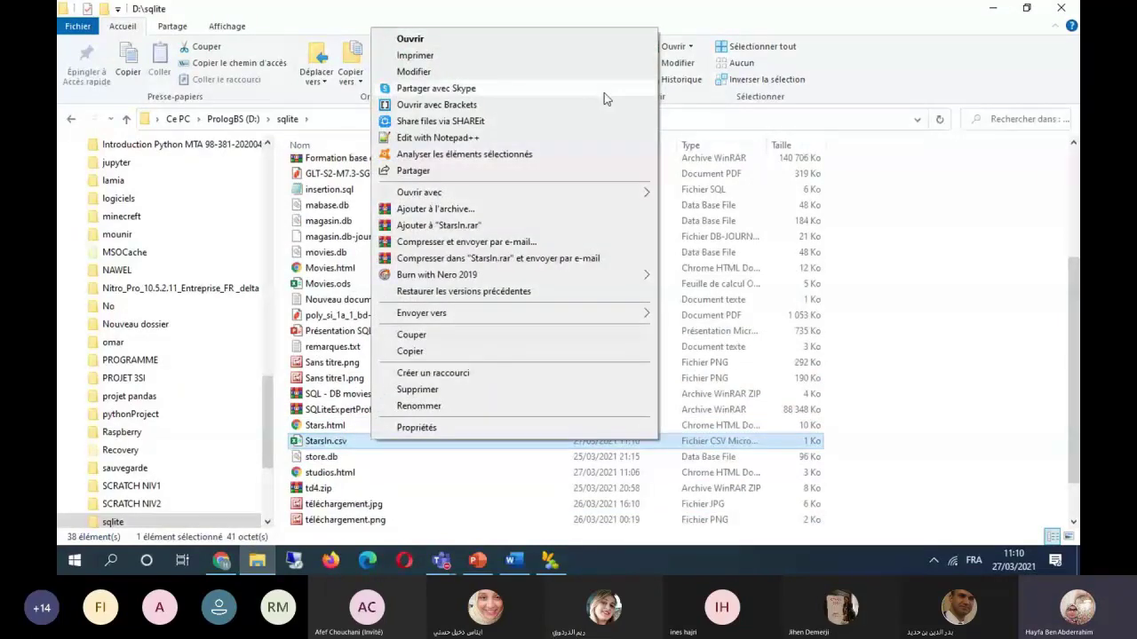
mouse_move(617, 200)
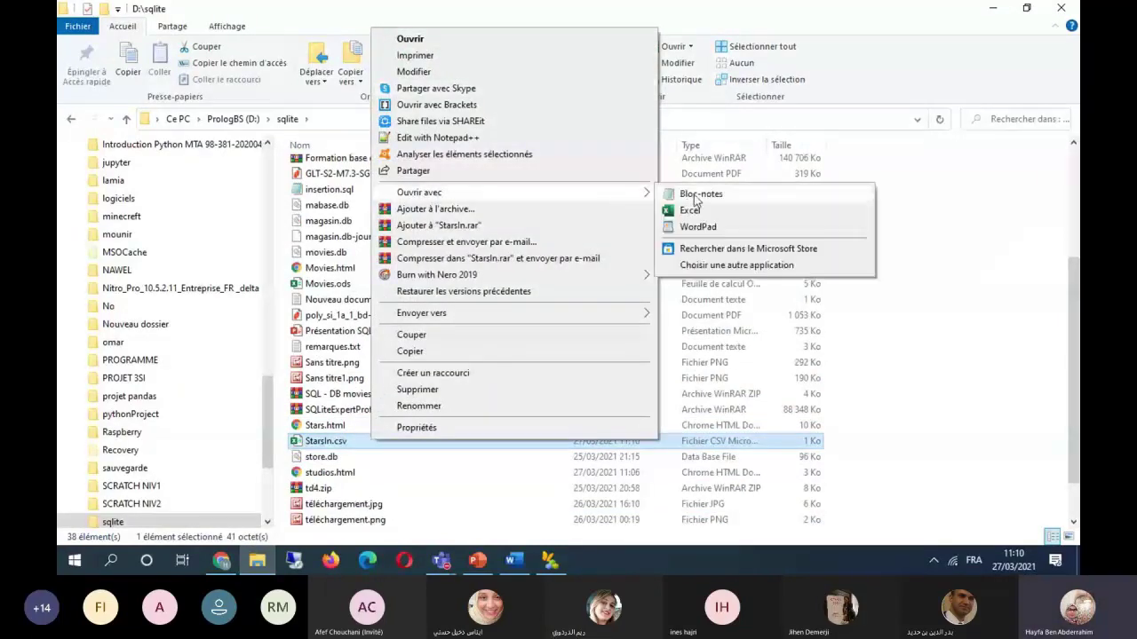
click(692, 197)
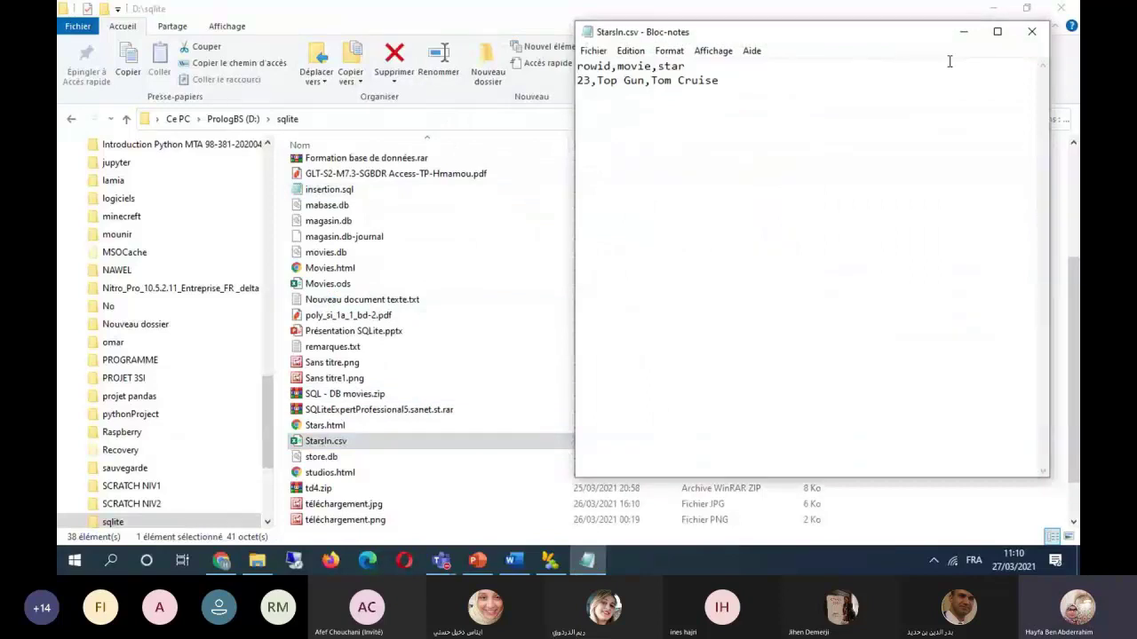
click(1031, 31)
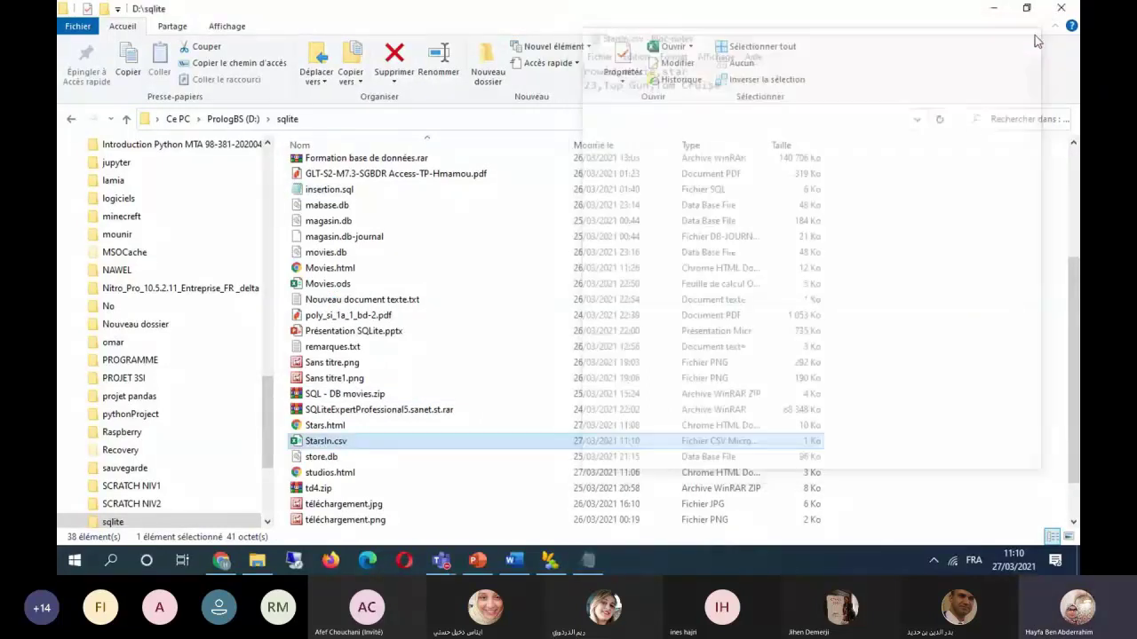
click(550, 560)
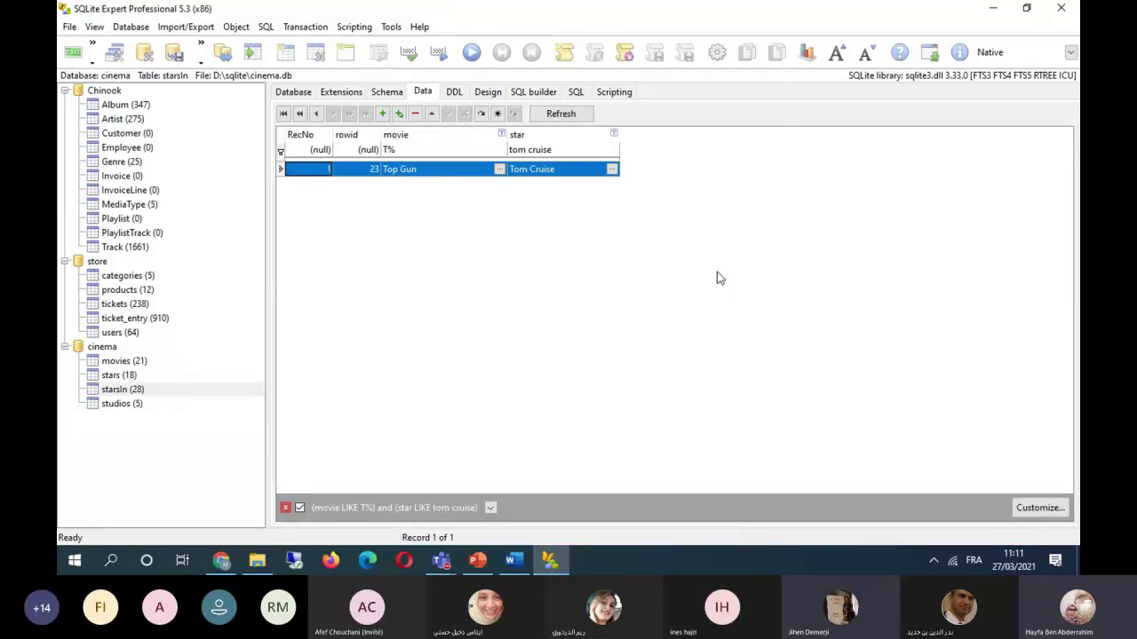
Open the movies table and apply a custom filter showing rows where studio is like disney.
click(139, 364)
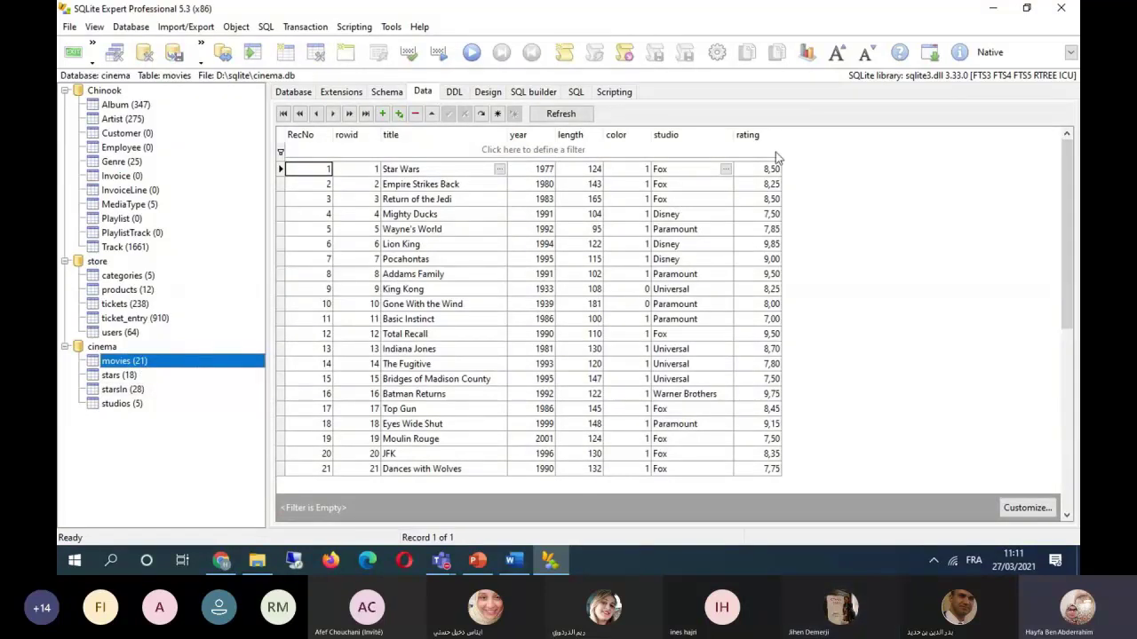
click(727, 134)
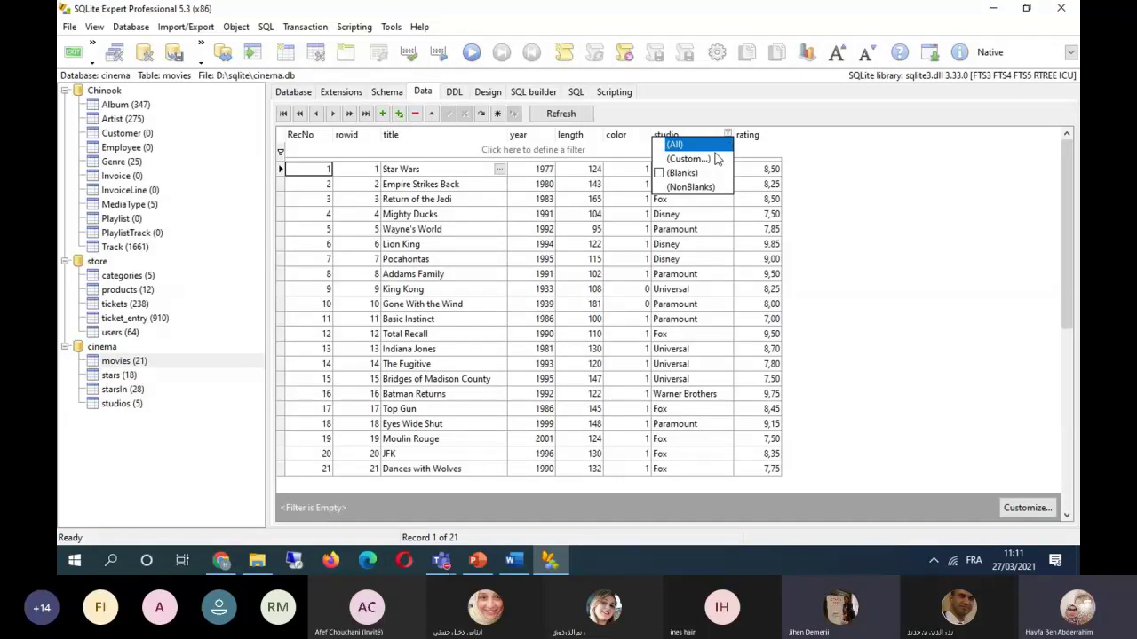
click(716, 159)
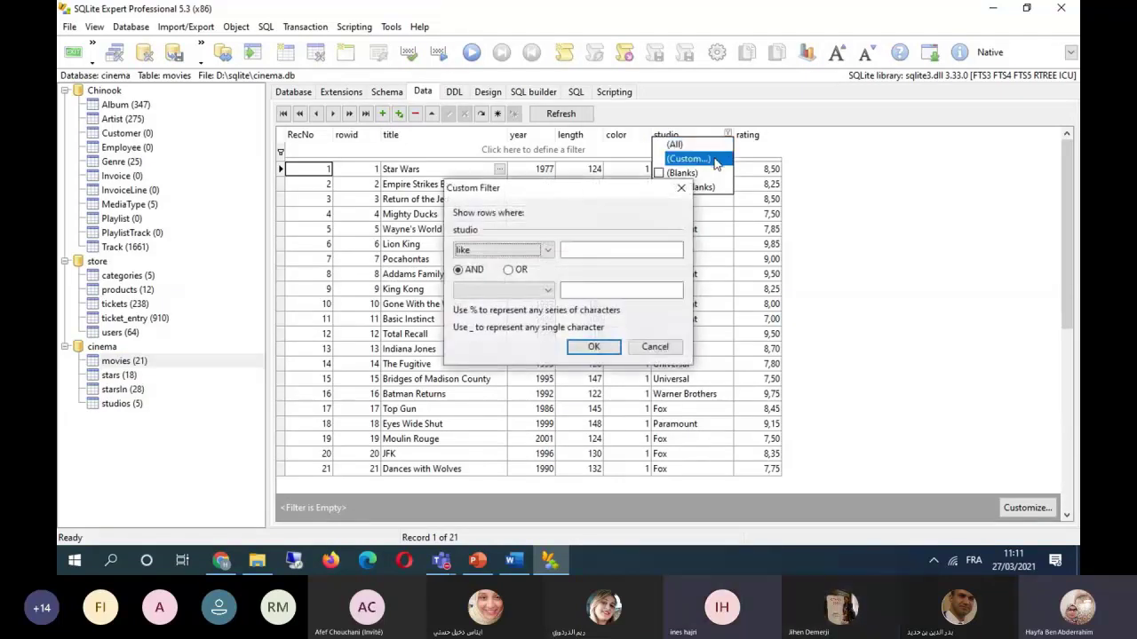
click(625, 251)
text(dis)
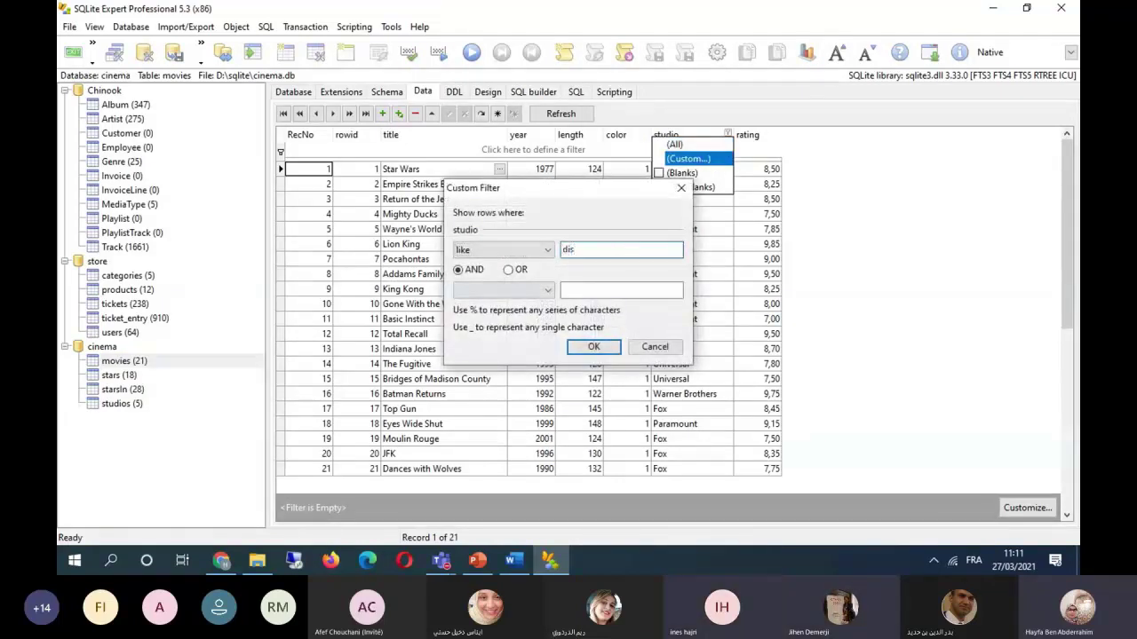
text(ney)
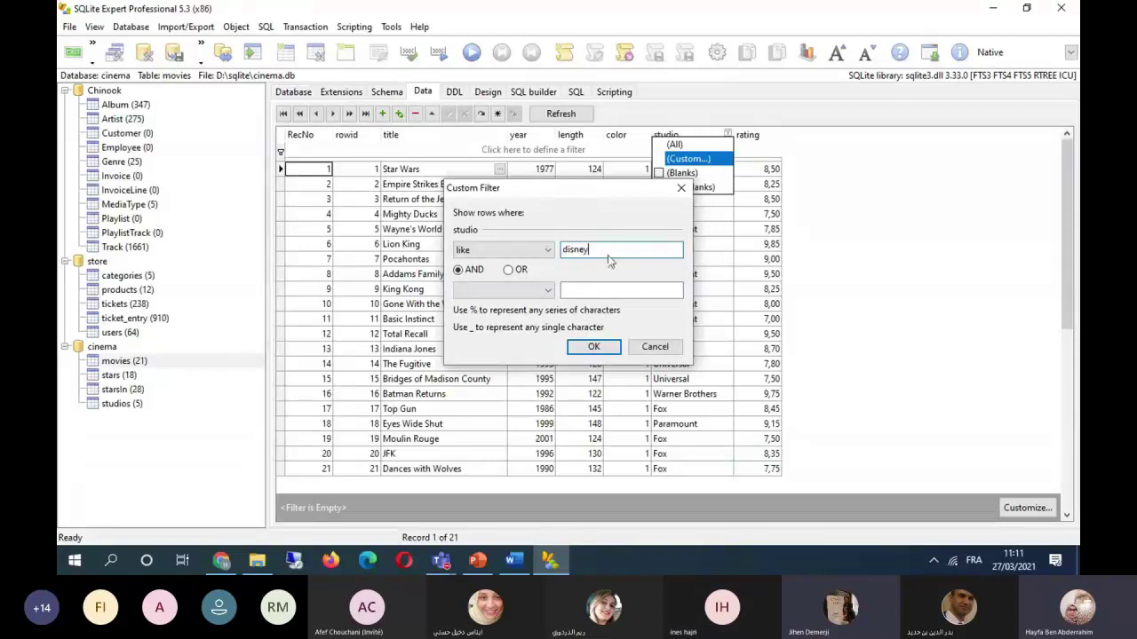
click(593, 346)
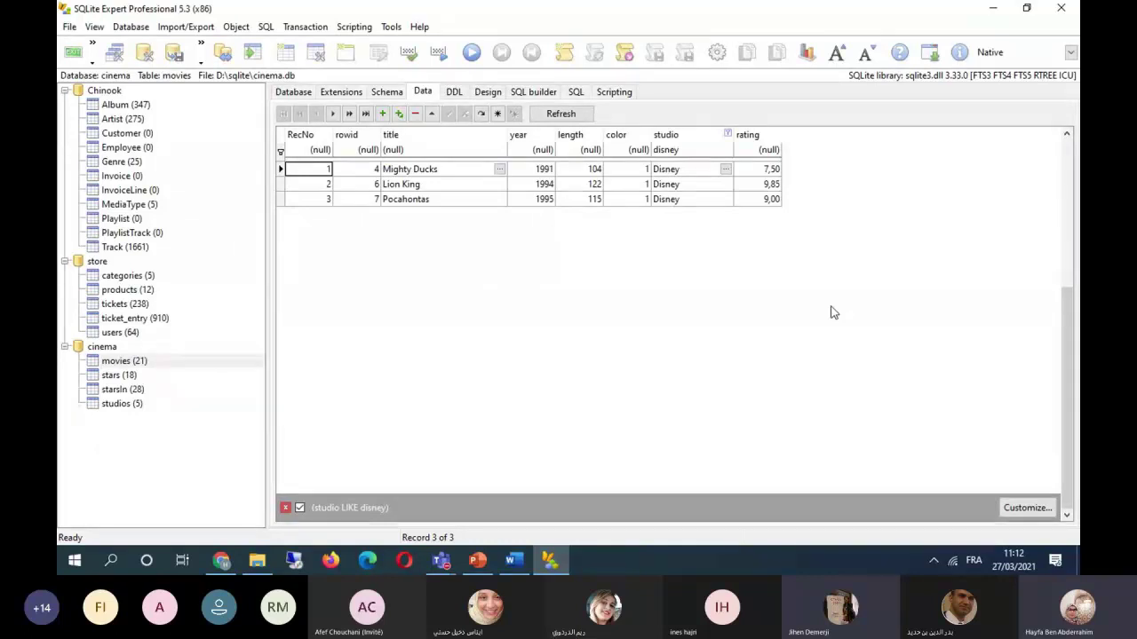
Try to set cells in the filtered Disney movies to the same value, 9,22.
right_click(694, 241)
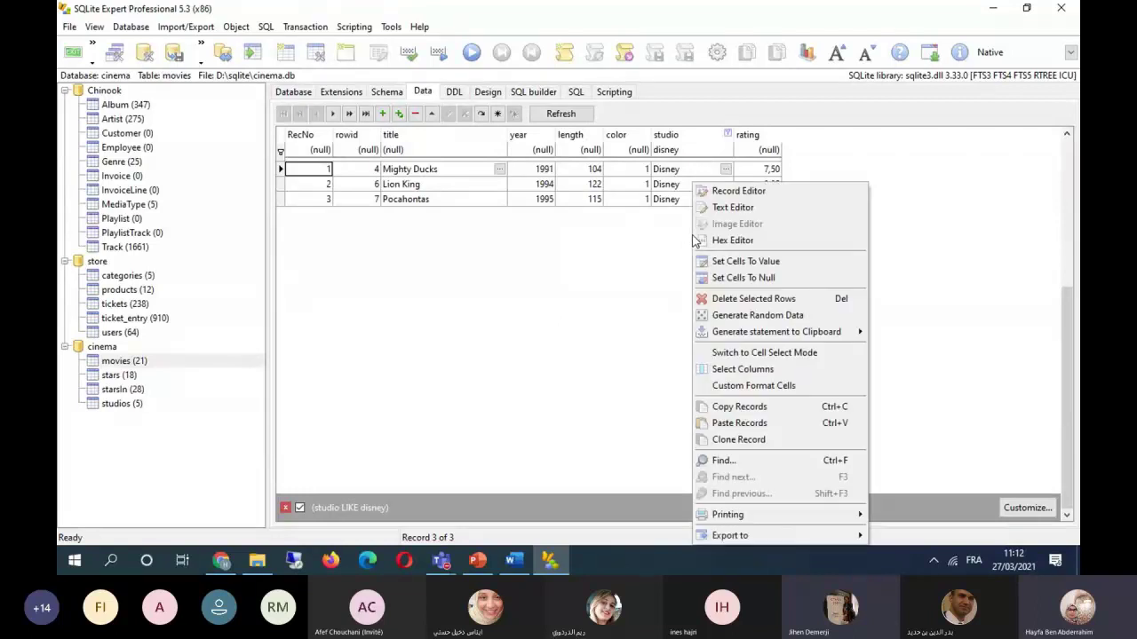
click(796, 262)
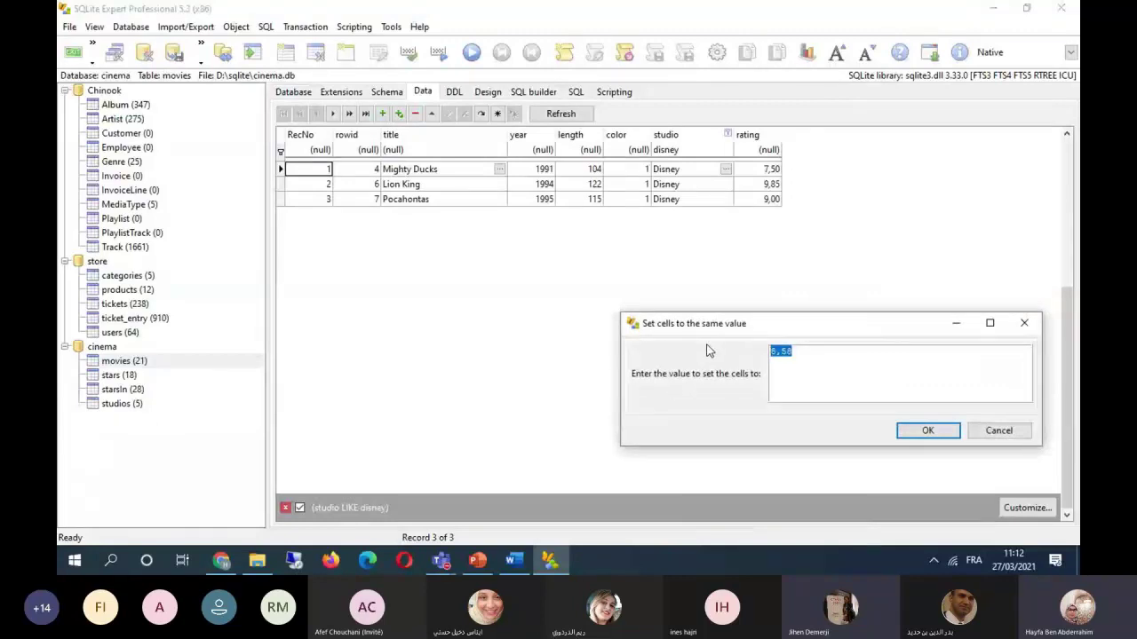
text(9,22)
drag(708, 324, 523, 235)
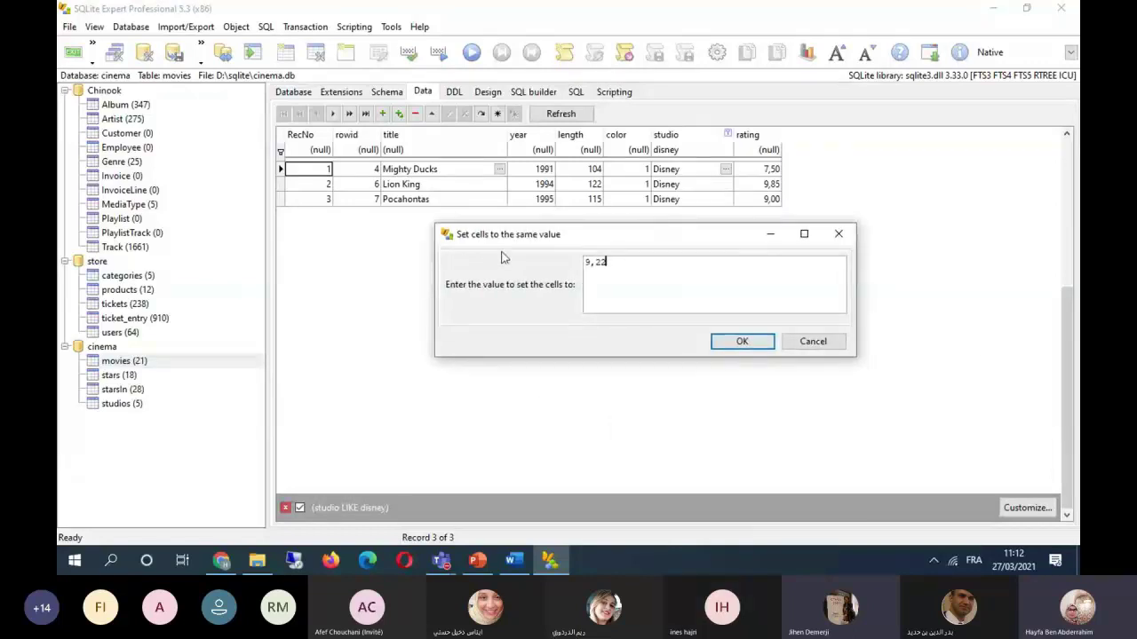
click(742, 342)
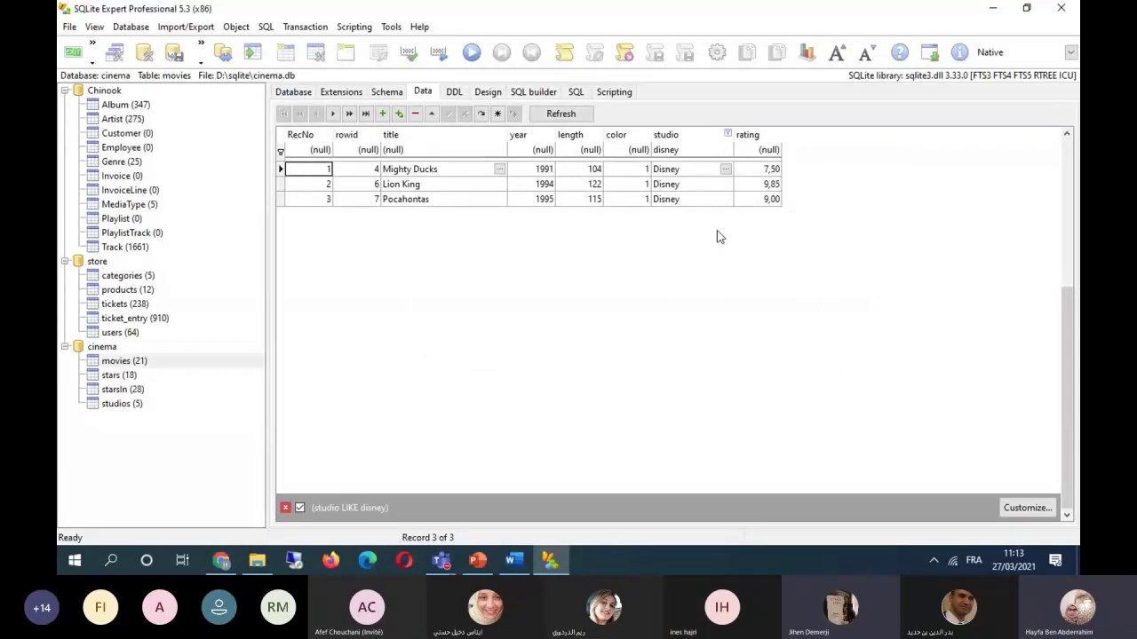
Try to set the studio cells of the three filtered Disney movies to the same value, 9,22.
right_click(717, 230)
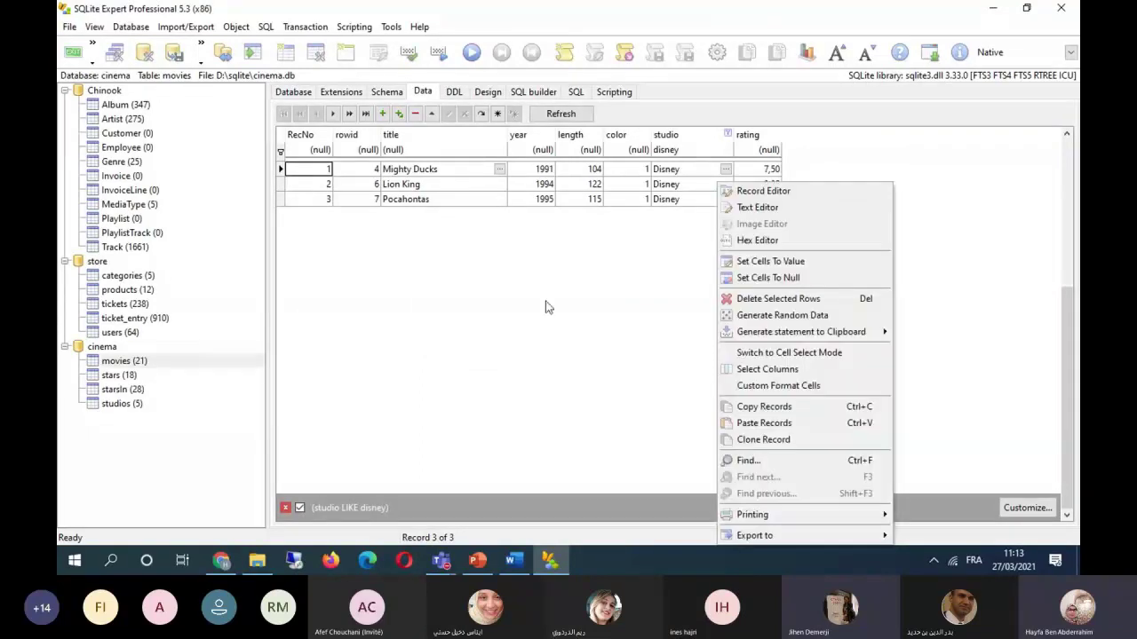
click(280, 171)
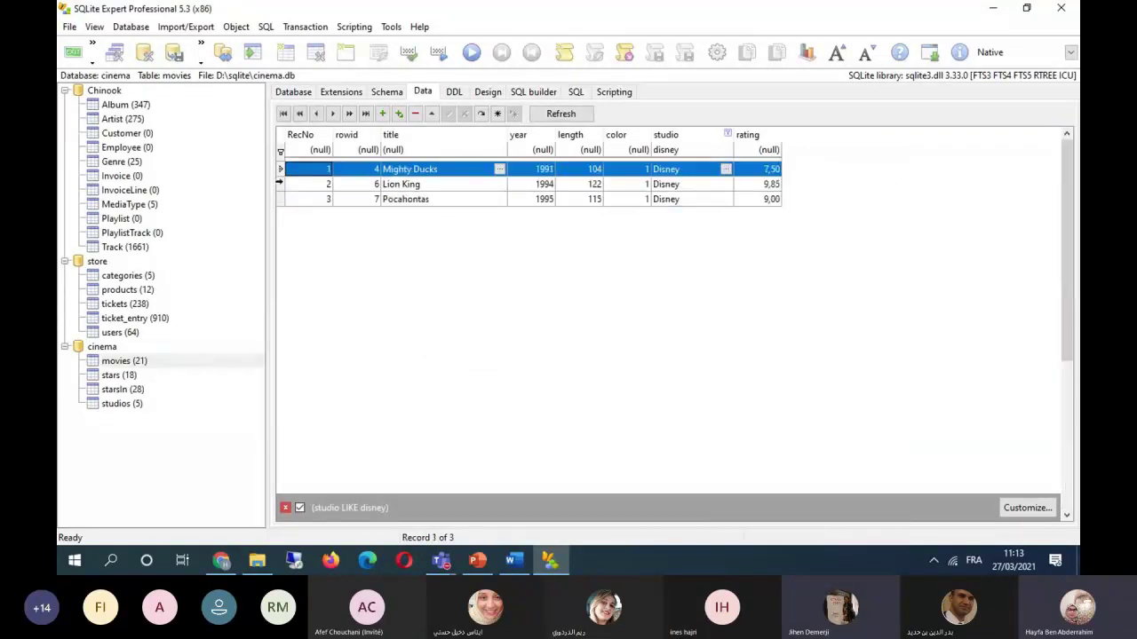
shift+click(281, 198)
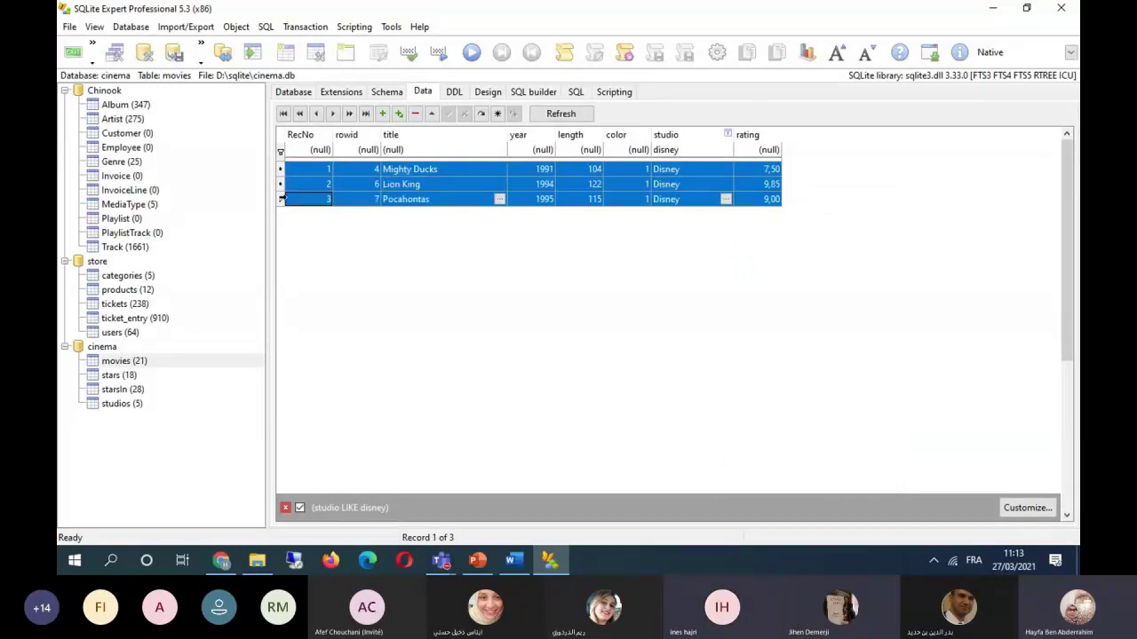
right_click(703, 180)
click(785, 254)
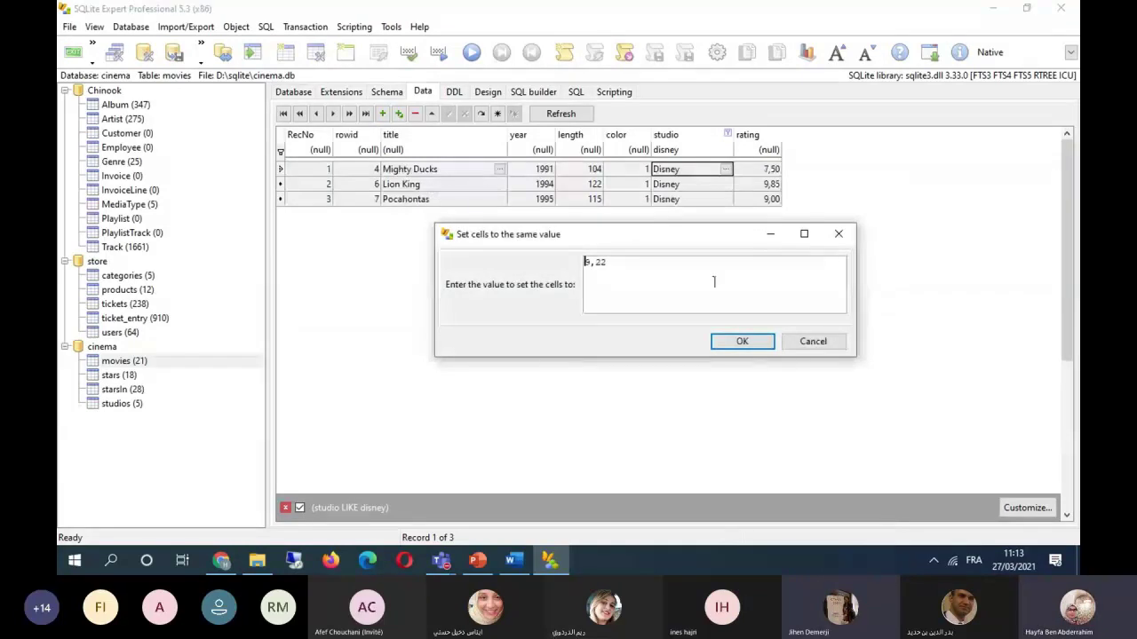
click(742, 342)
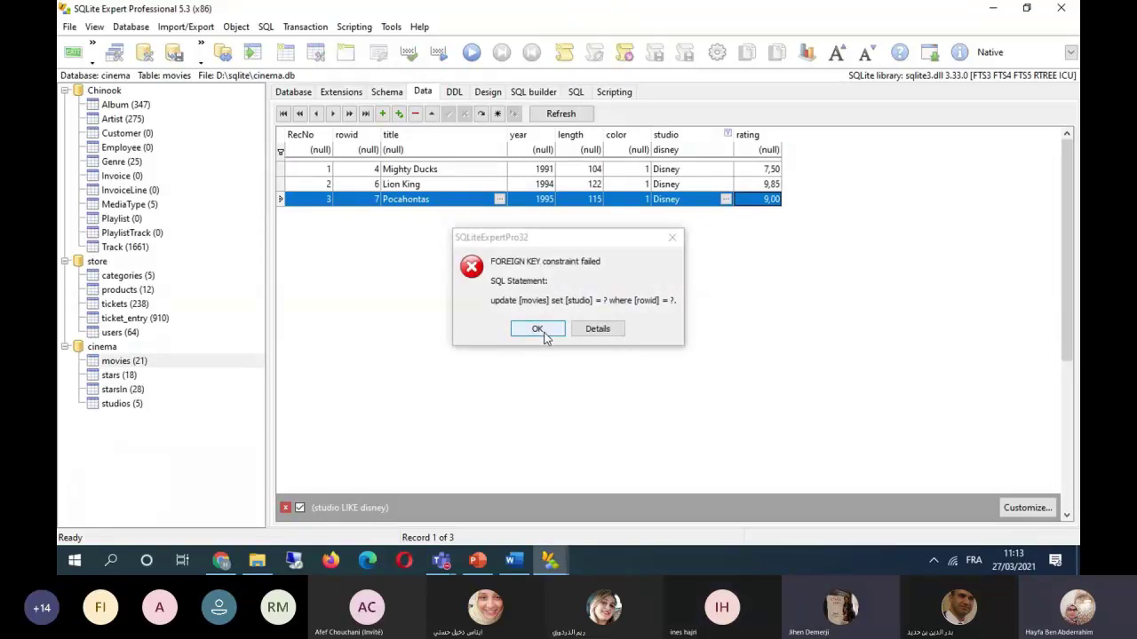
click(537, 330)
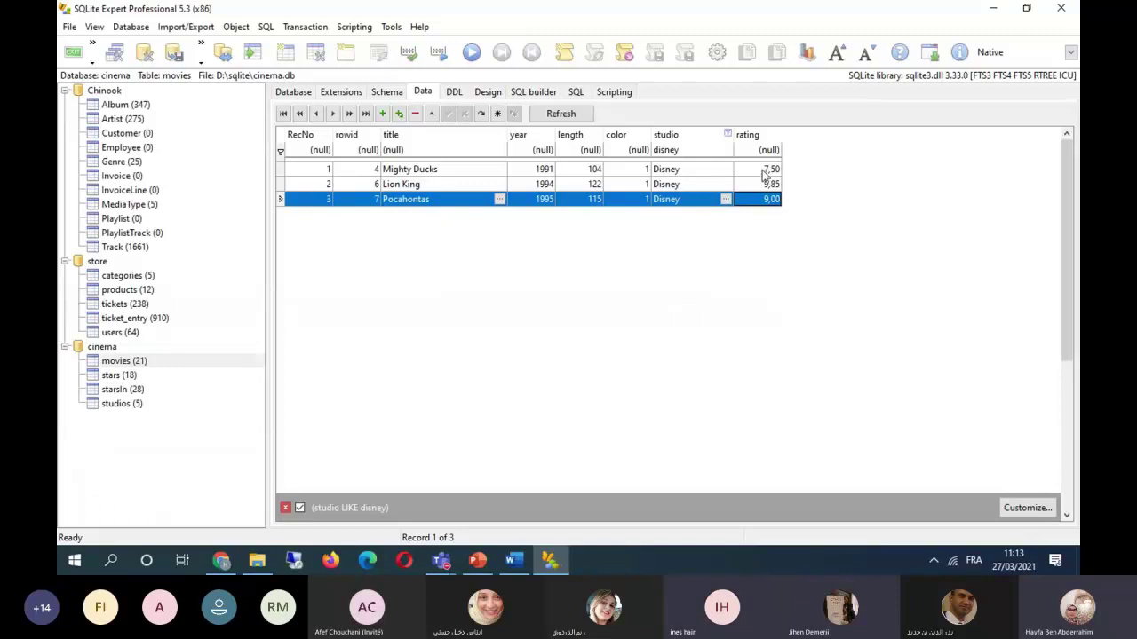
Set the rating cells of the three filtered Disney movies to the same value, 9,22.
drag(766, 171, 766, 202)
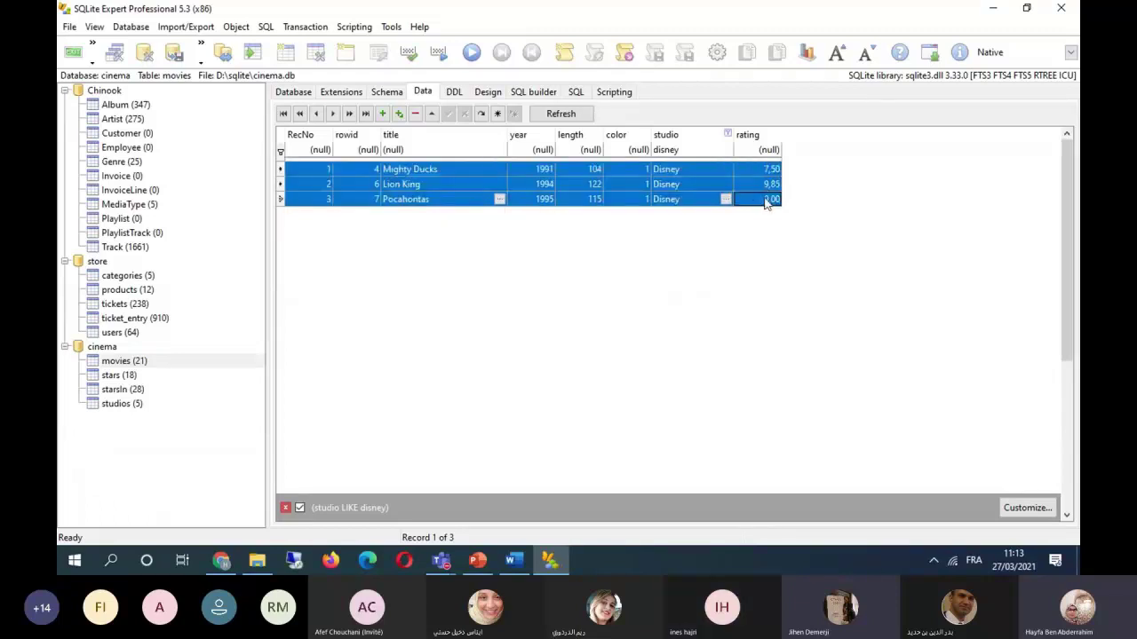
right_click(766, 203)
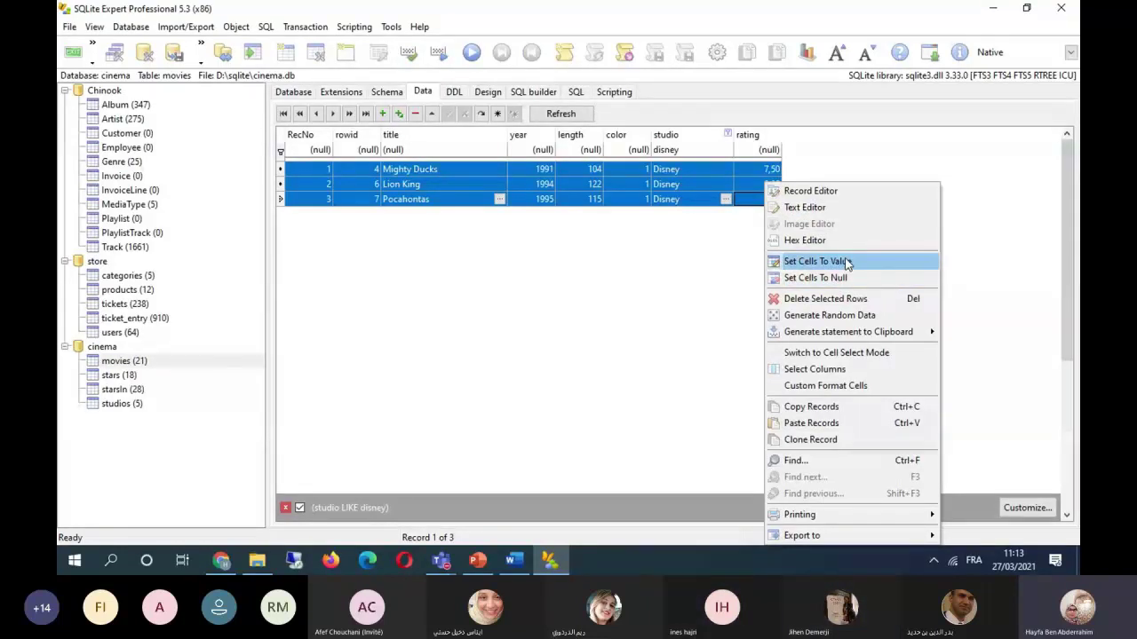
click(844, 261)
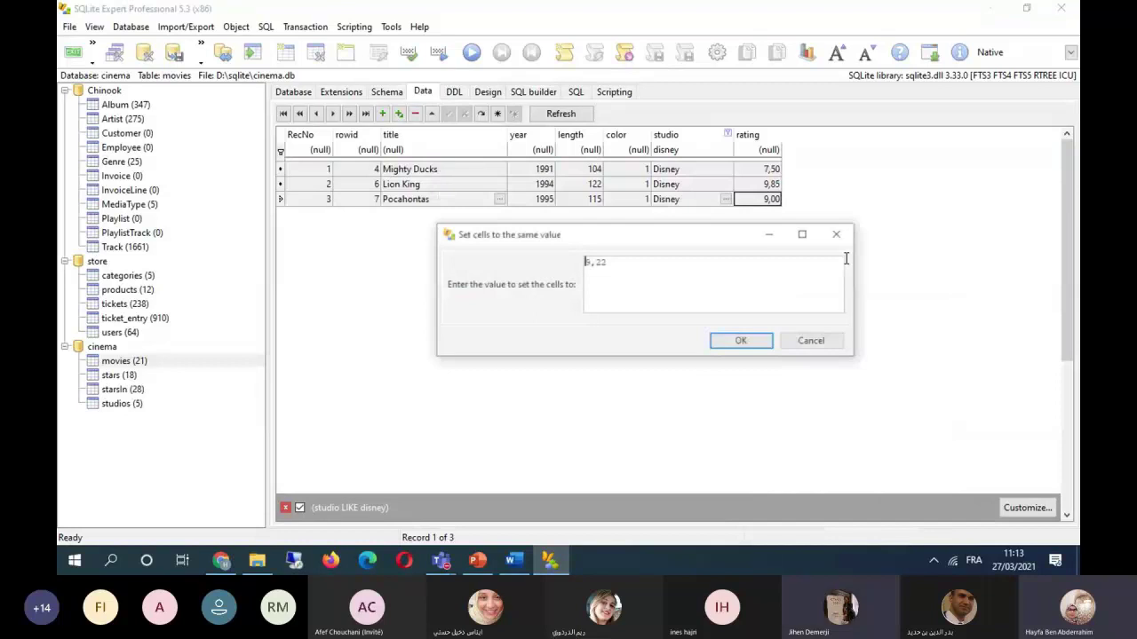
click(735, 343)
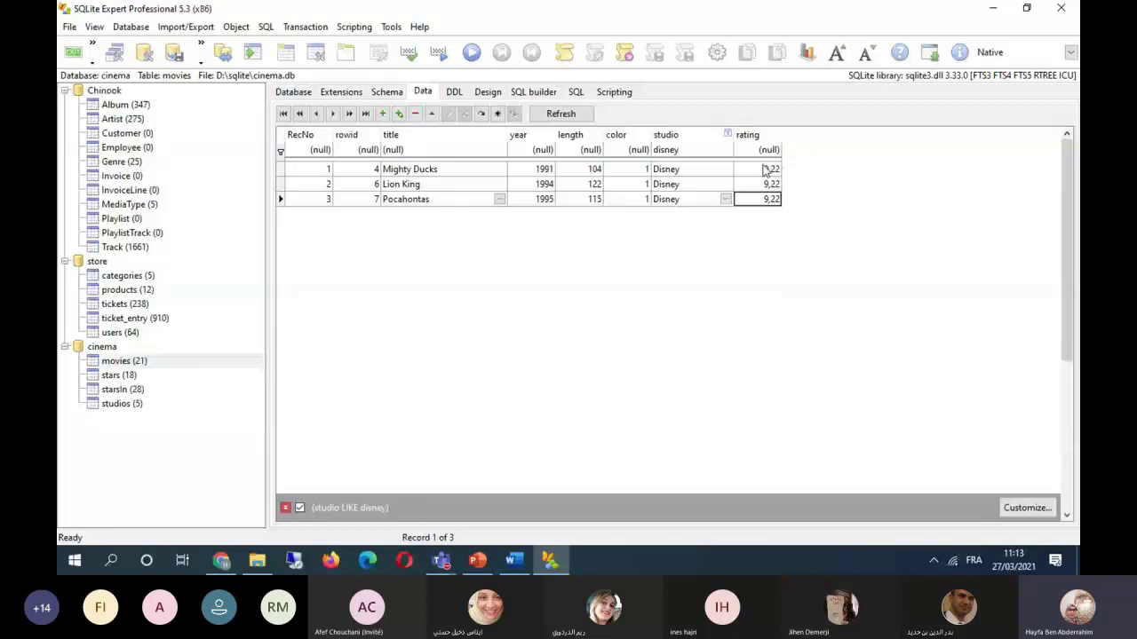
Try to set the rating cells of the three filtered Disney movies to 9,20.
drag(763, 169, 756, 200)
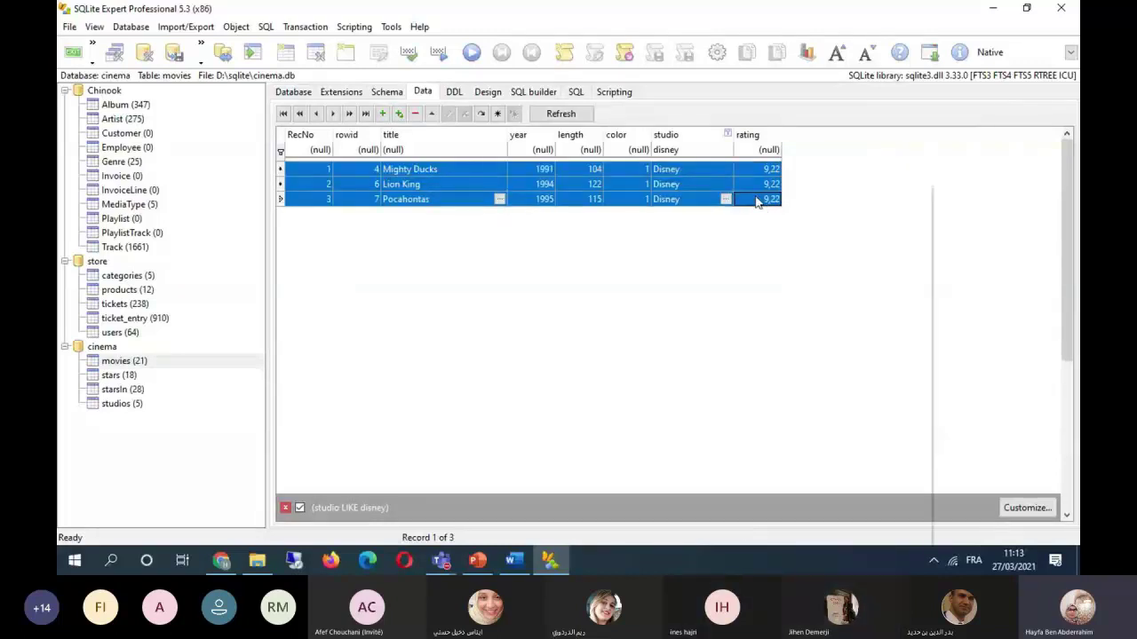
right_click(756, 201)
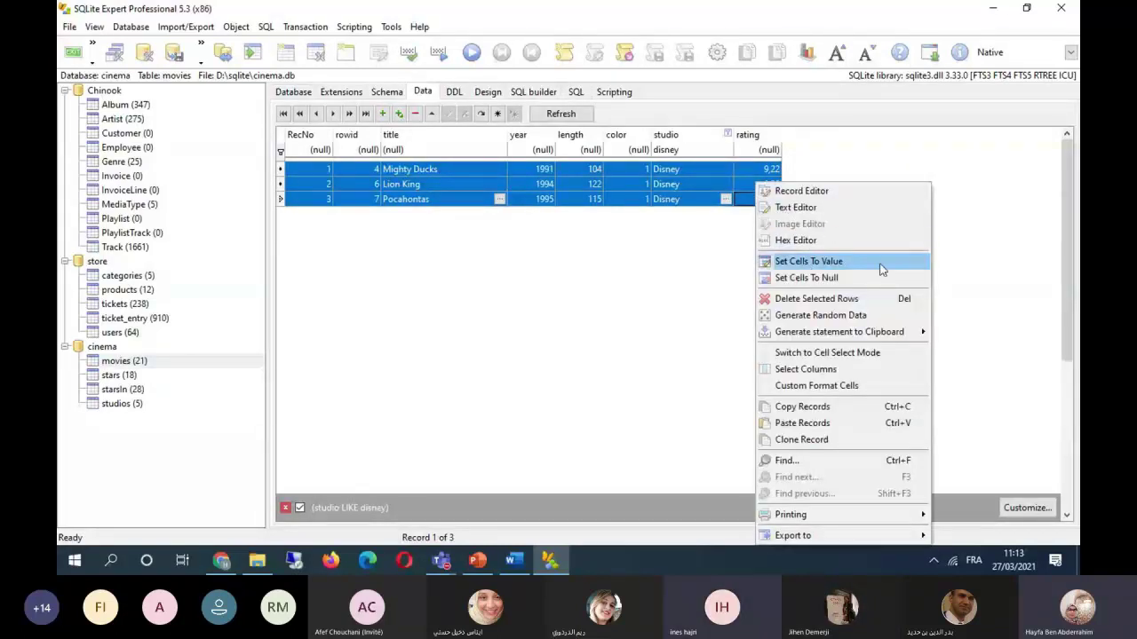
click(808, 262)
text(9,2)
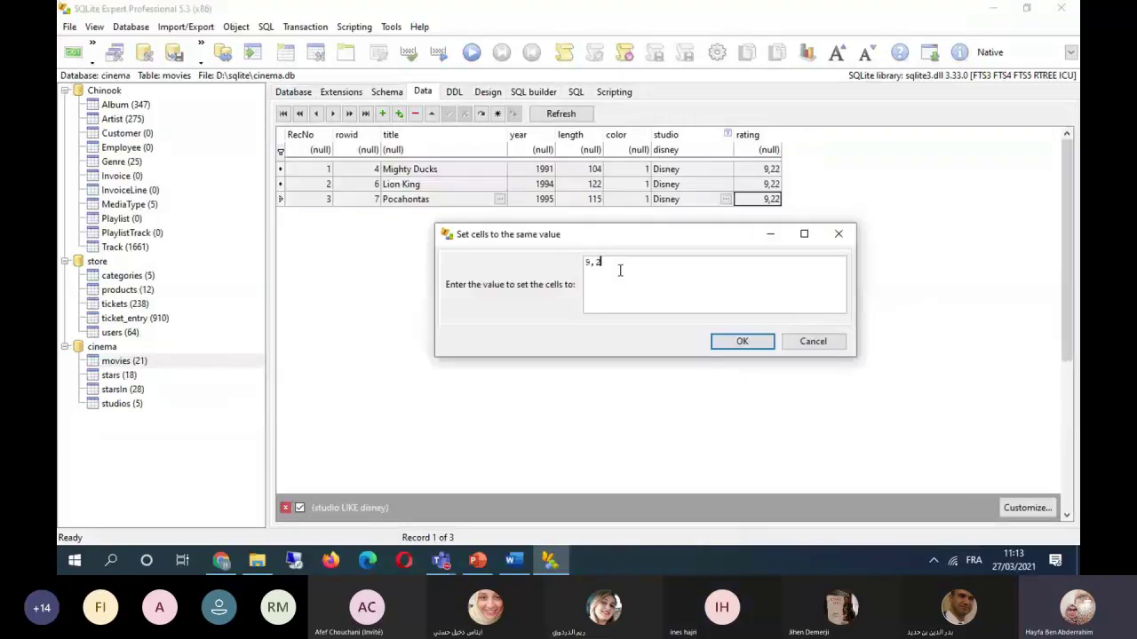
text(0)
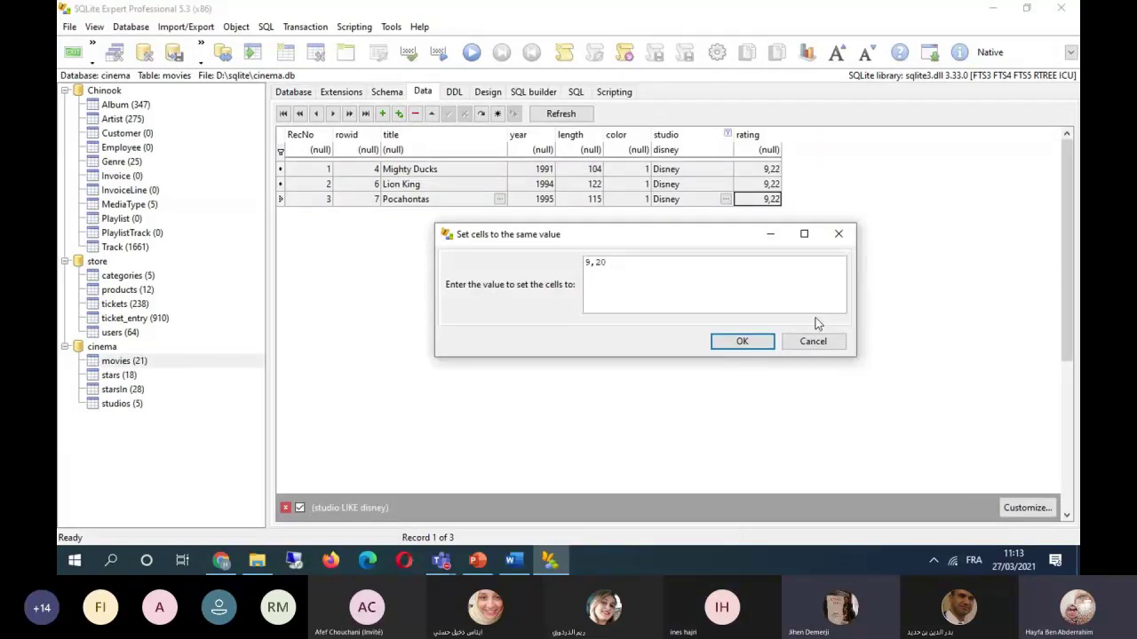
click(747, 345)
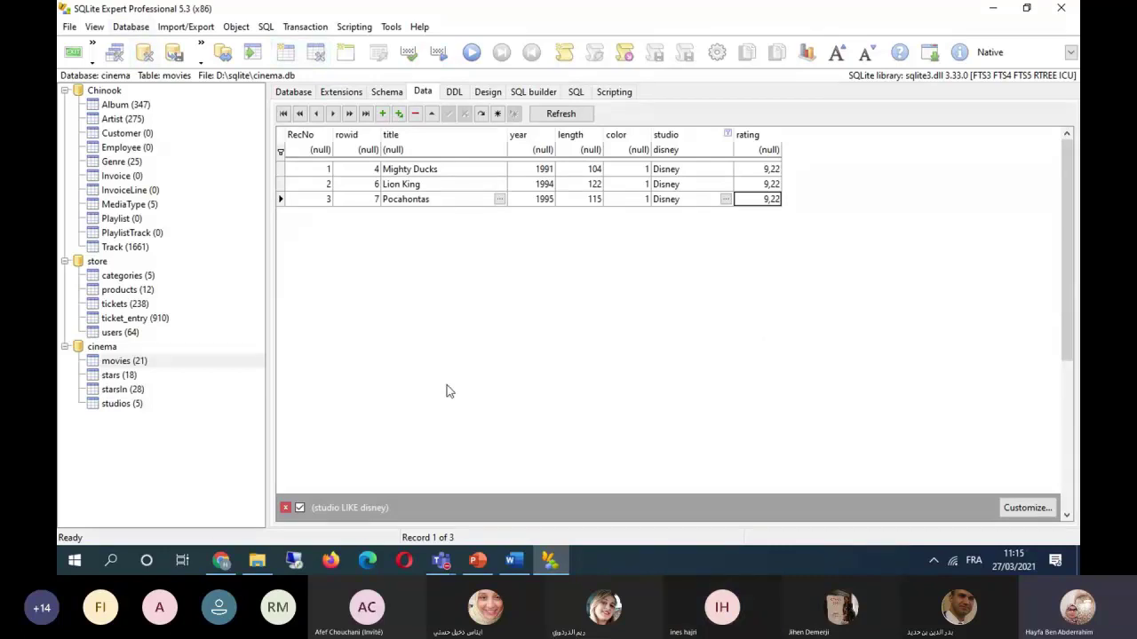
Remove the studio filter so that the movies table lists all its rows.
click(285, 509)
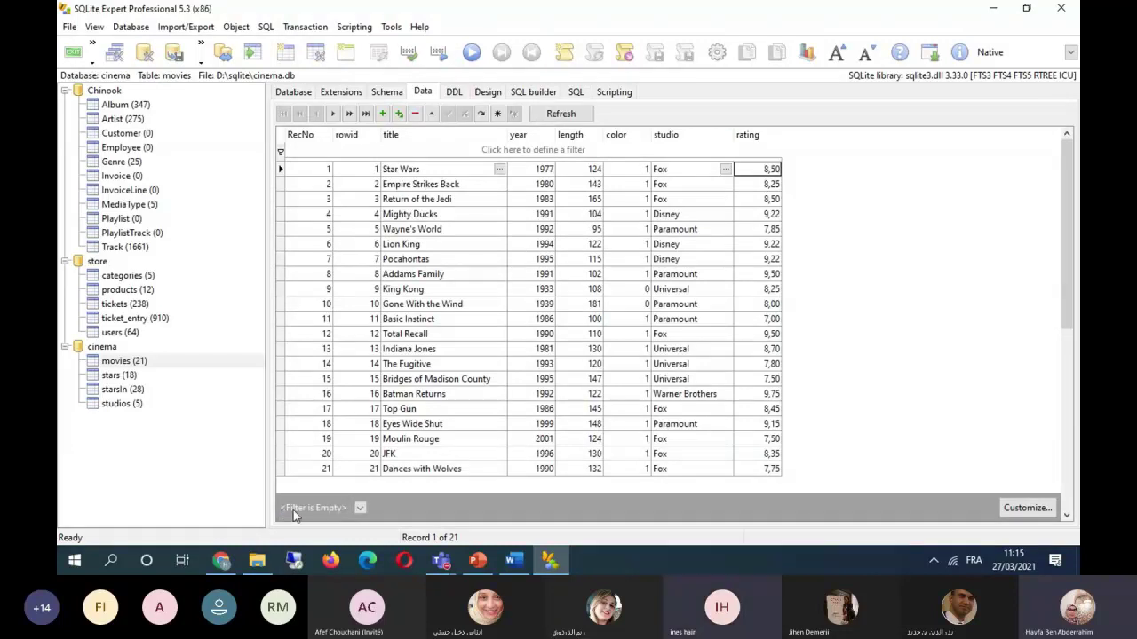
click(727, 135)
click(719, 144)
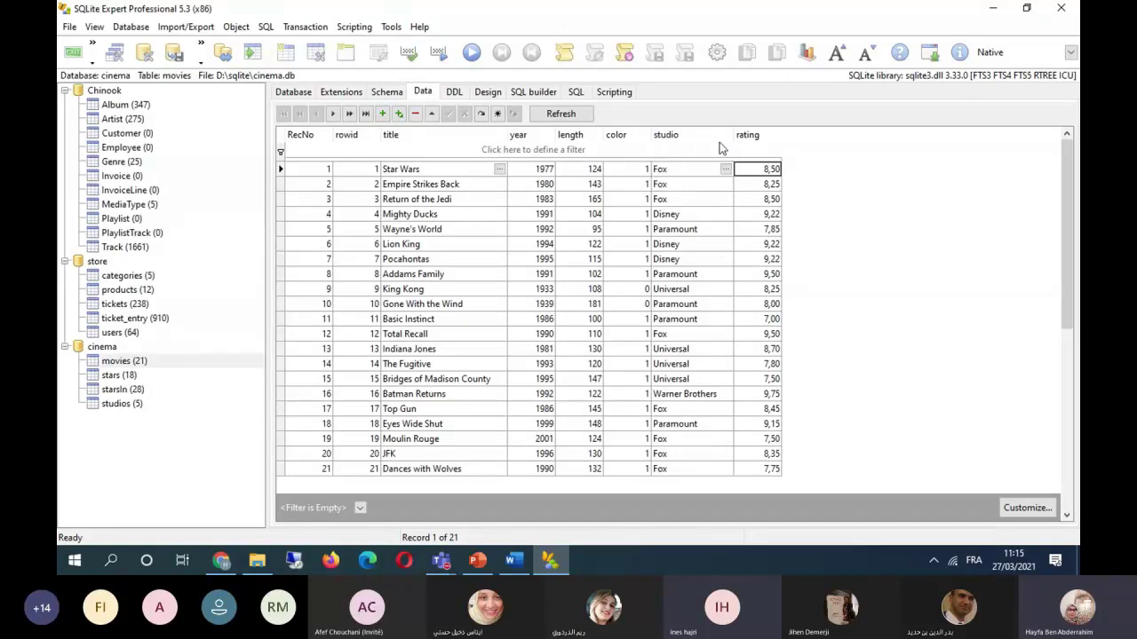
click(550, 135)
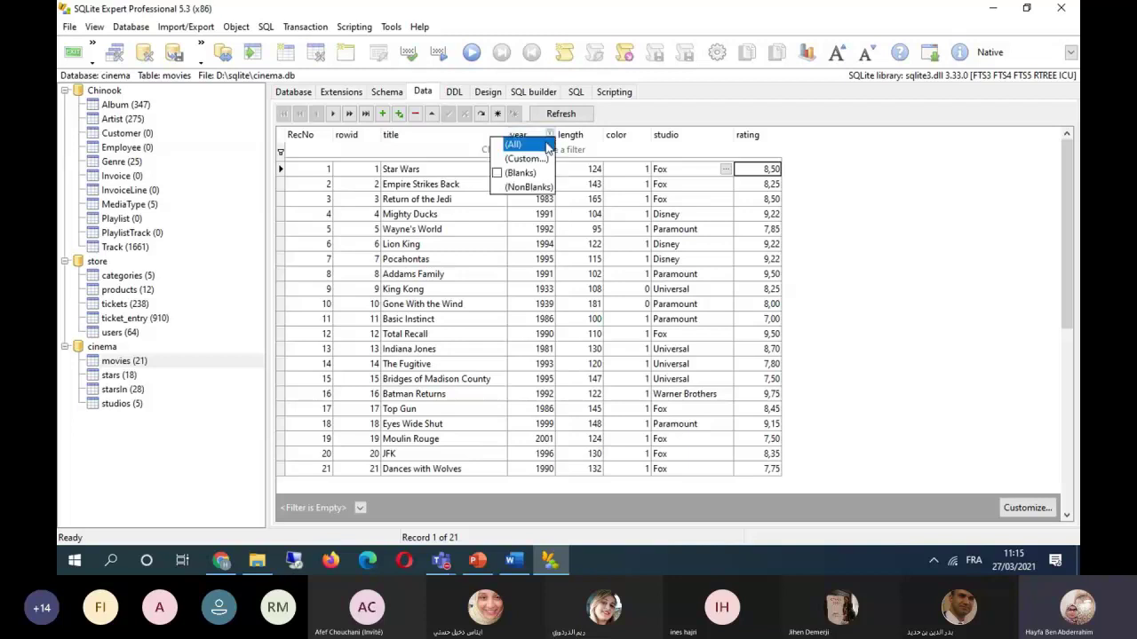
click(543, 160)
click(549, 268)
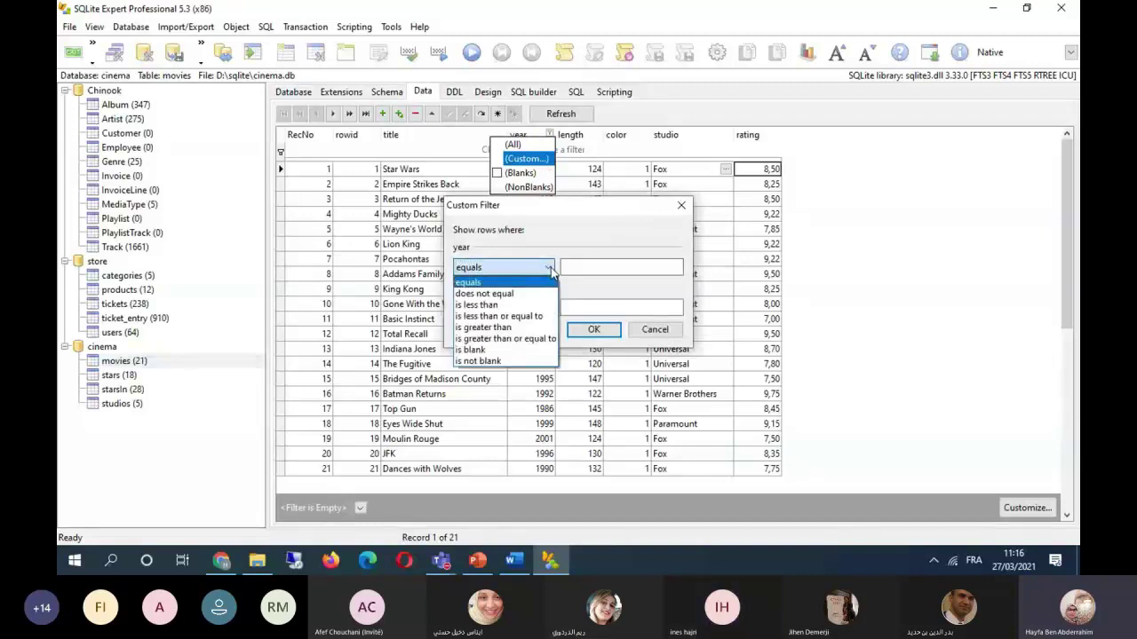
click(669, 332)
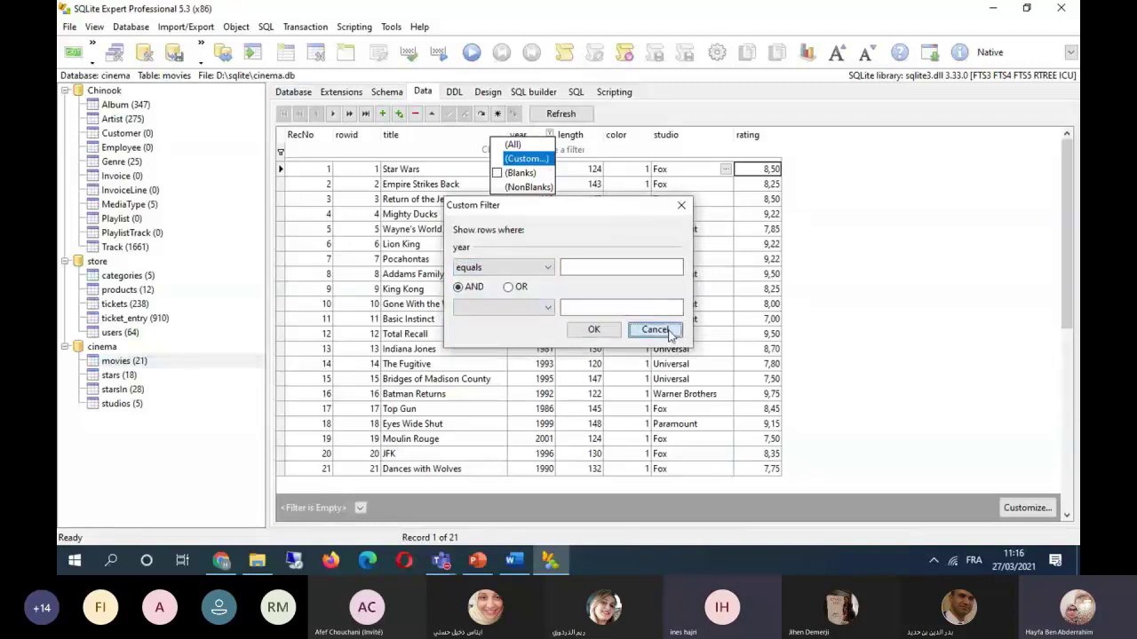
click(668, 332)
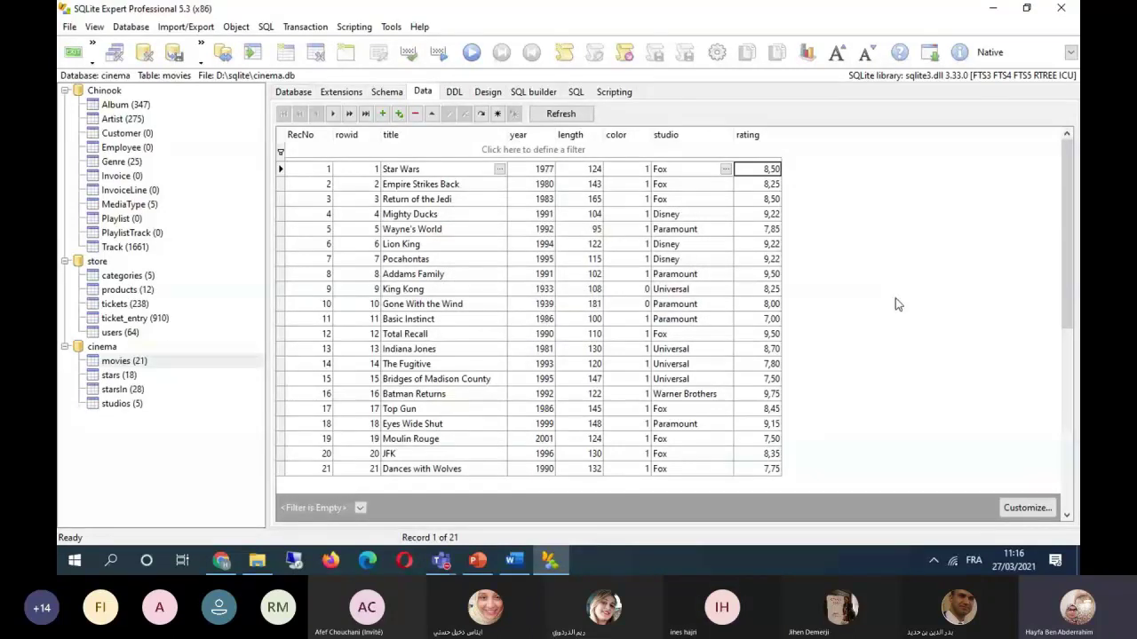
right_click(838, 247)
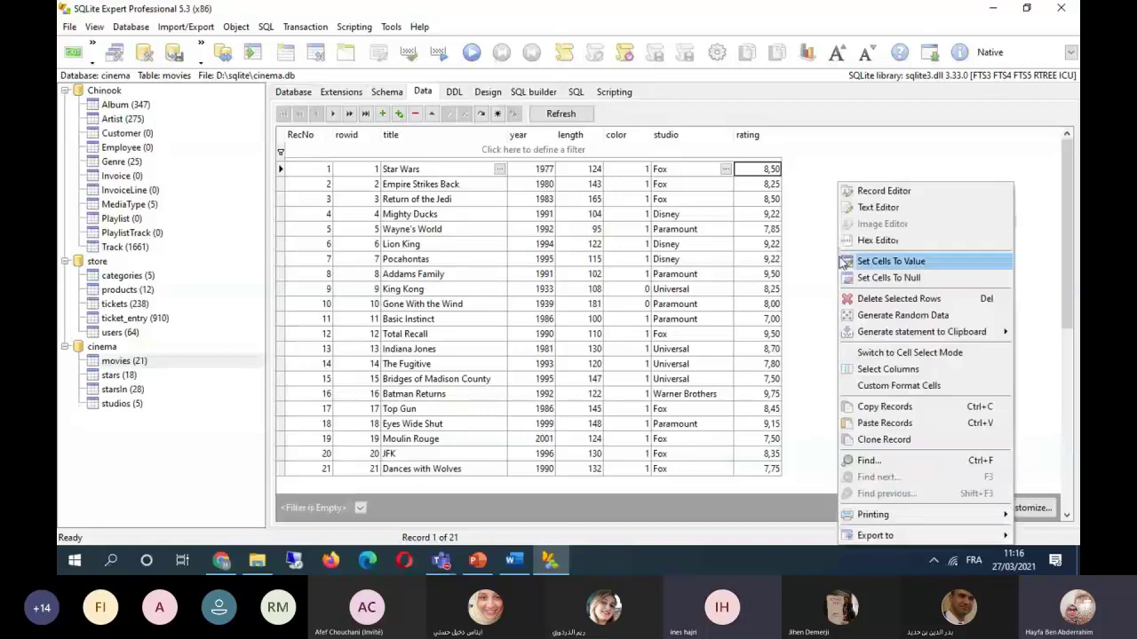
click(895, 264)
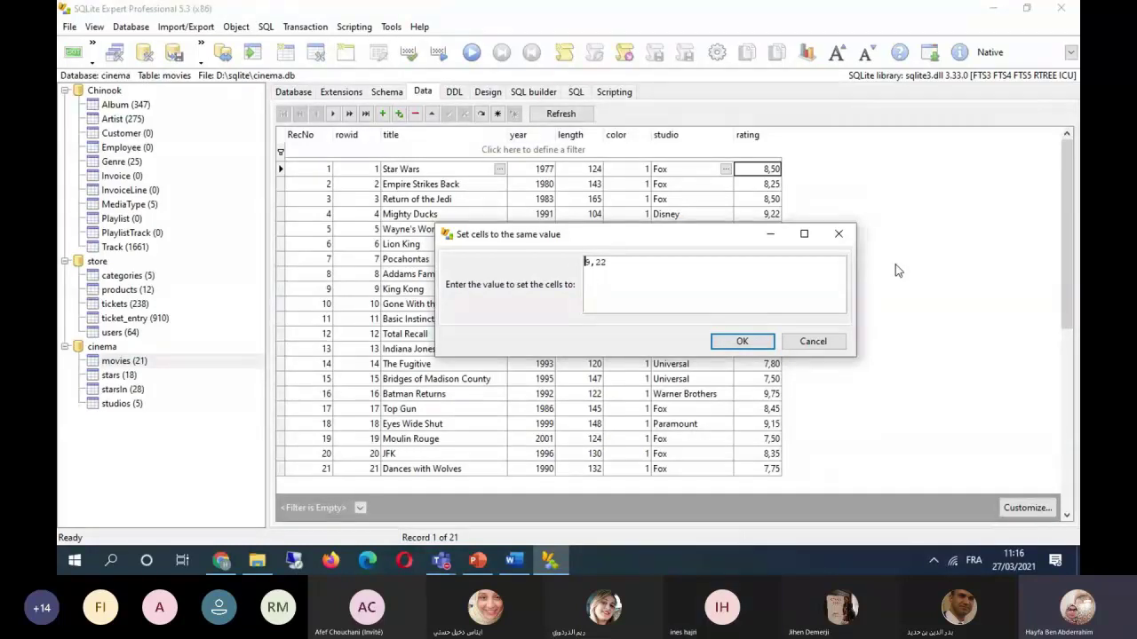
click(836, 238)
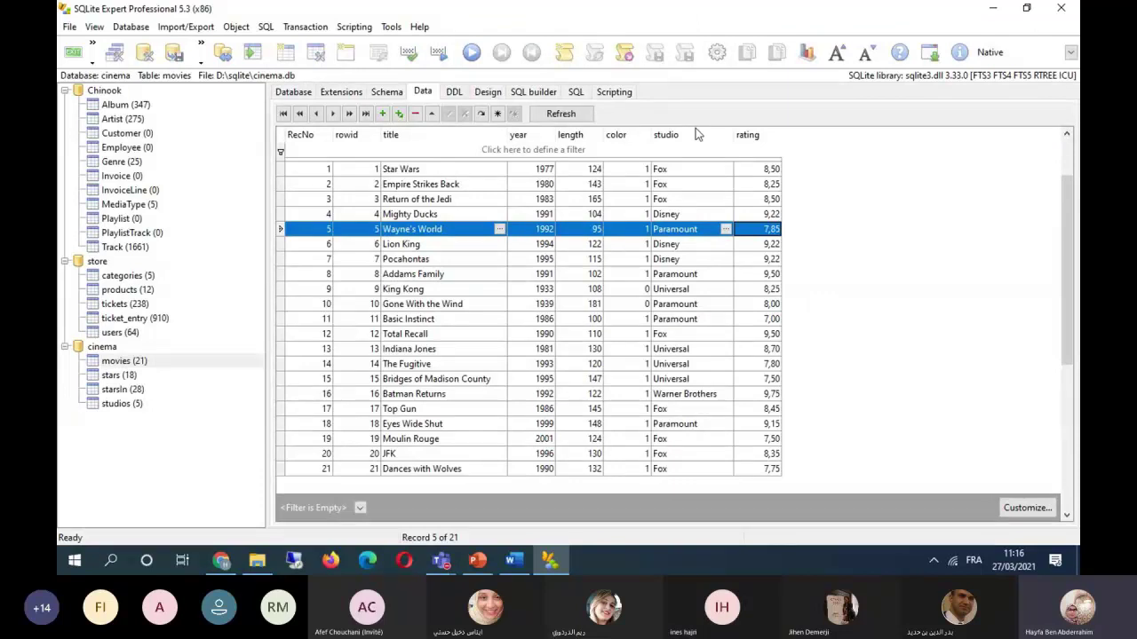
Generate an UPDATE statement for the movies table to the clipboard and replace the join query in the SQL editor with it.
right_click(849, 184)
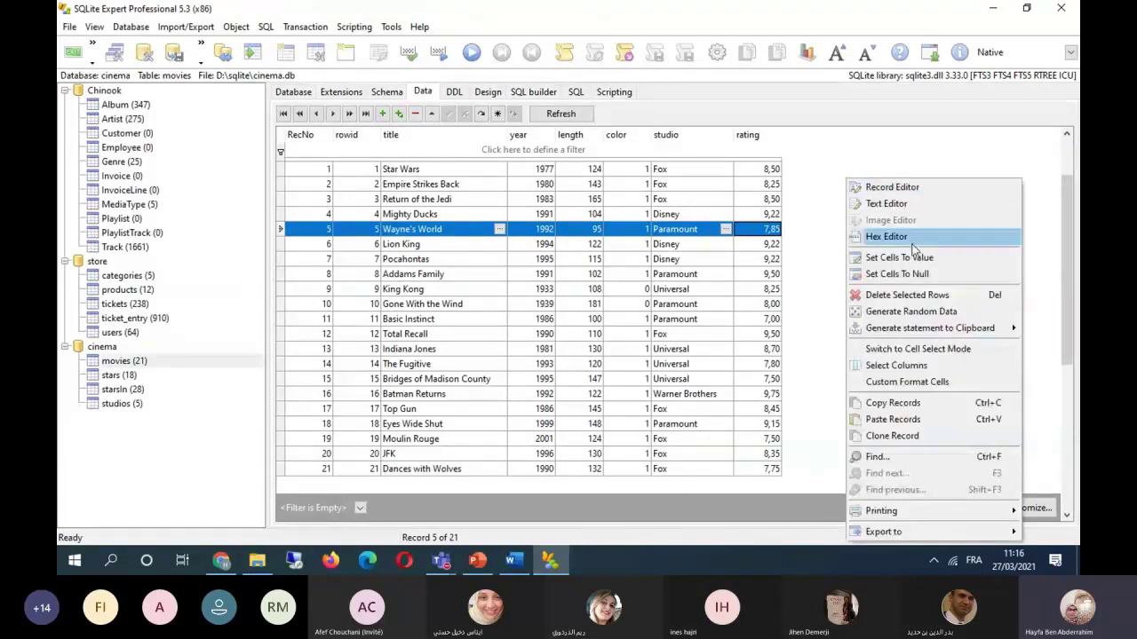
mouse_move(1003, 330)
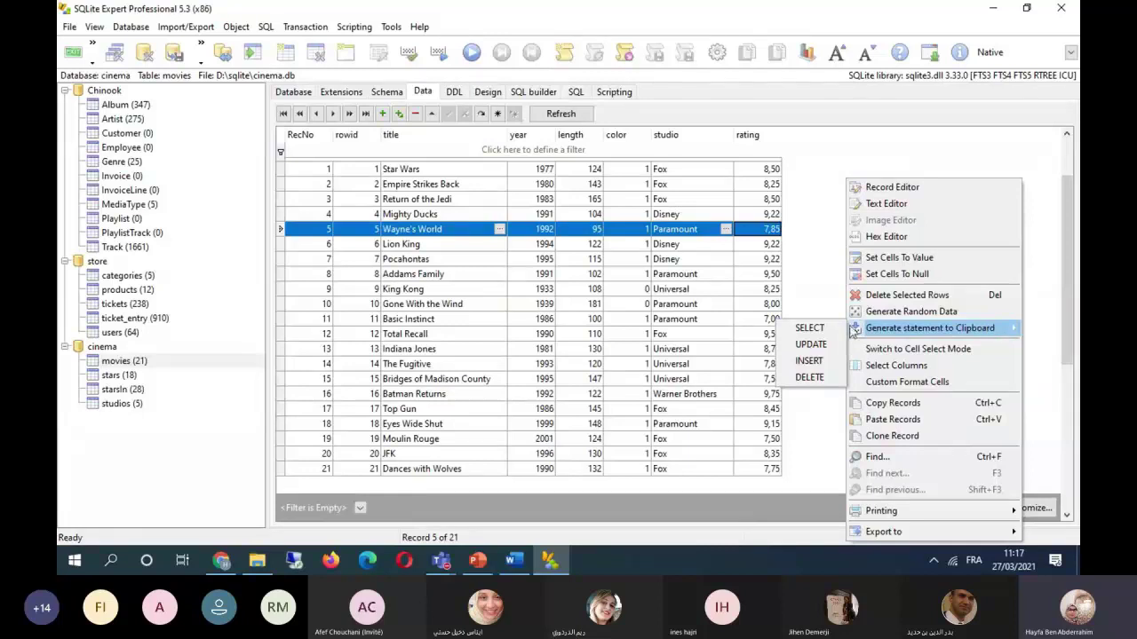
click(809, 377)
click(981, 111)
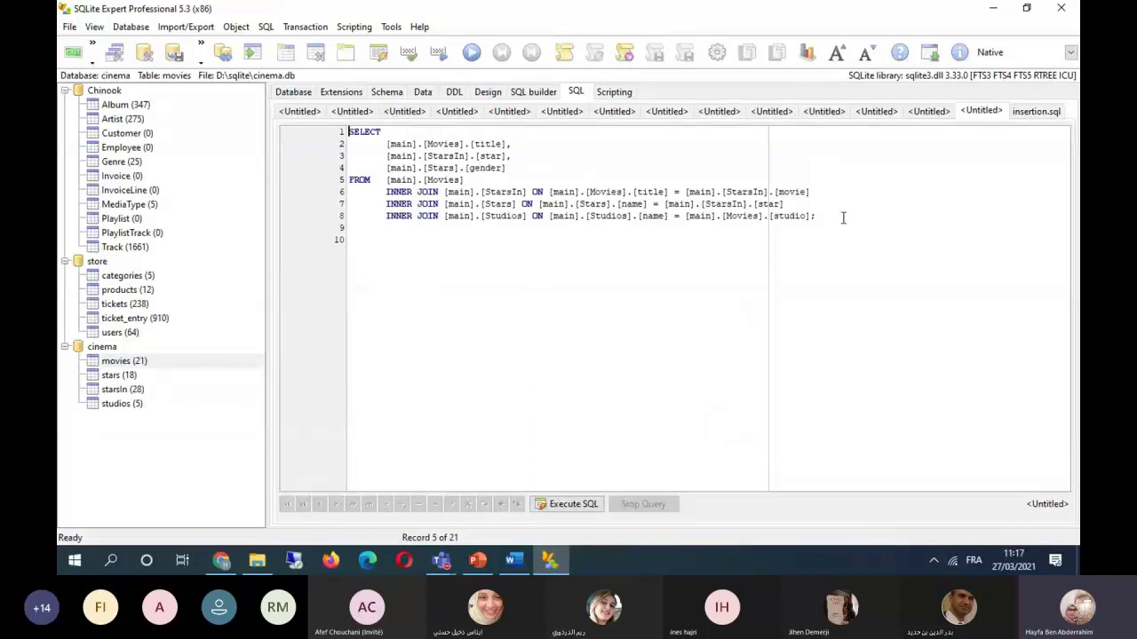
drag(843, 218, 290, 82)
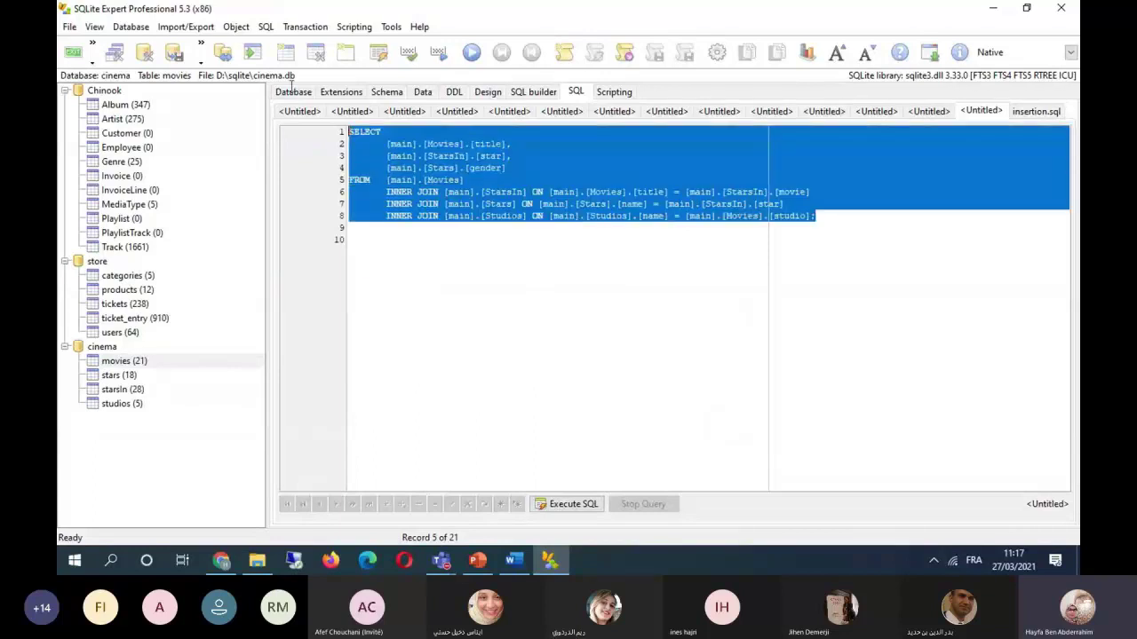
key(Delete)
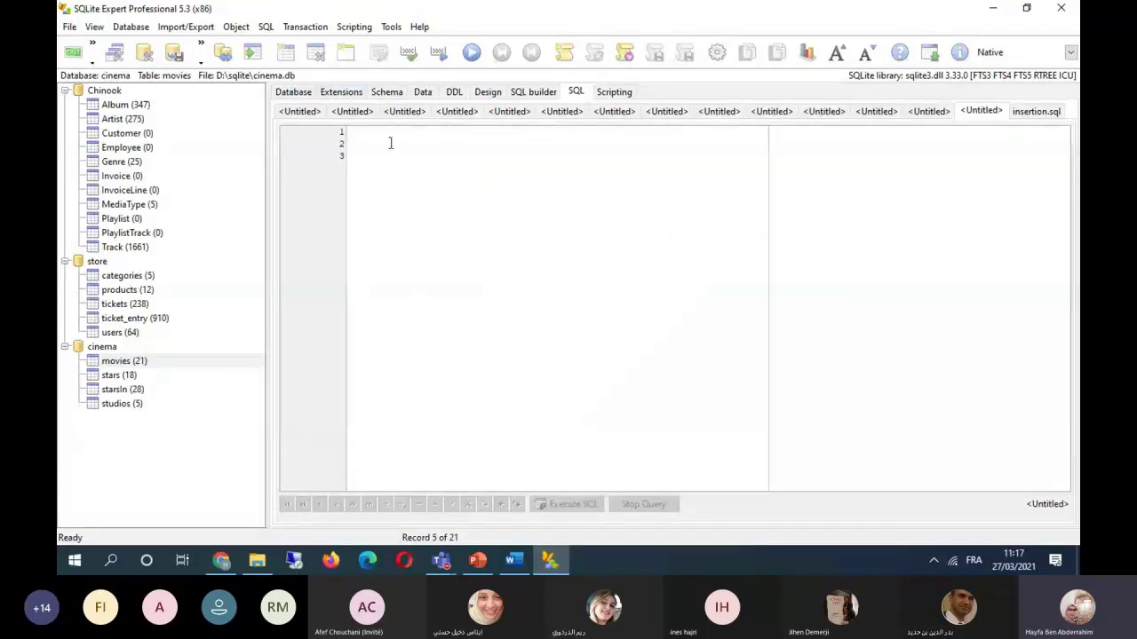
key(ctrl+v)
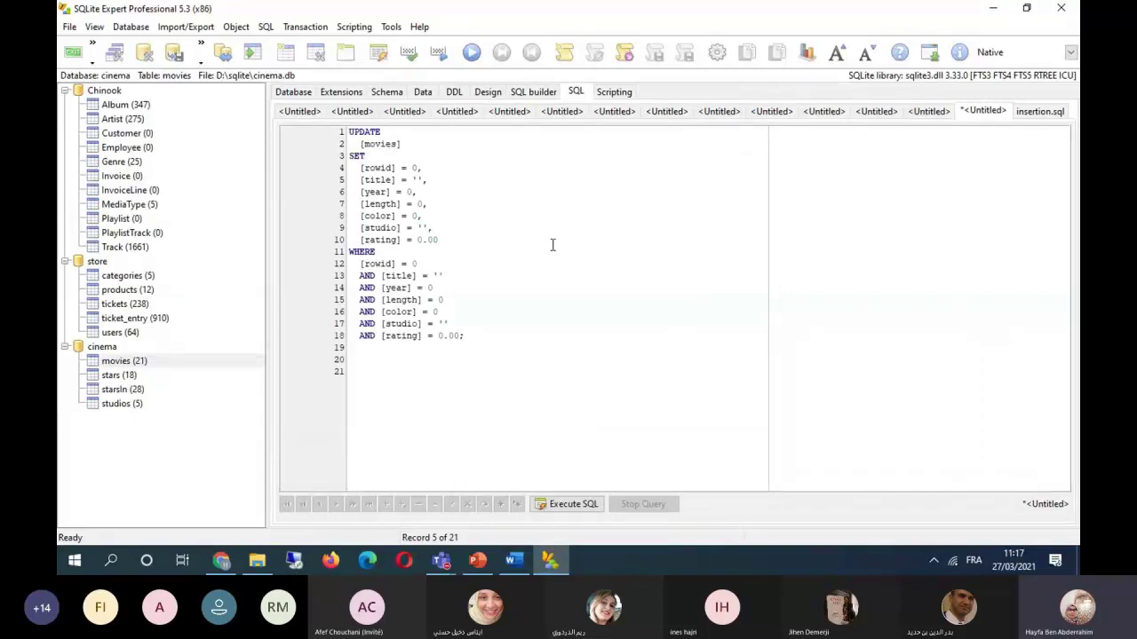
Put the UPDATE statement's semicolon on its own line and delete the SET assignments from rowid through studio.
click(460, 336)
key(Return)
key(Return)
click(375, 263)
click(388, 299)
click(402, 325)
drag(434, 228, 314, 170)
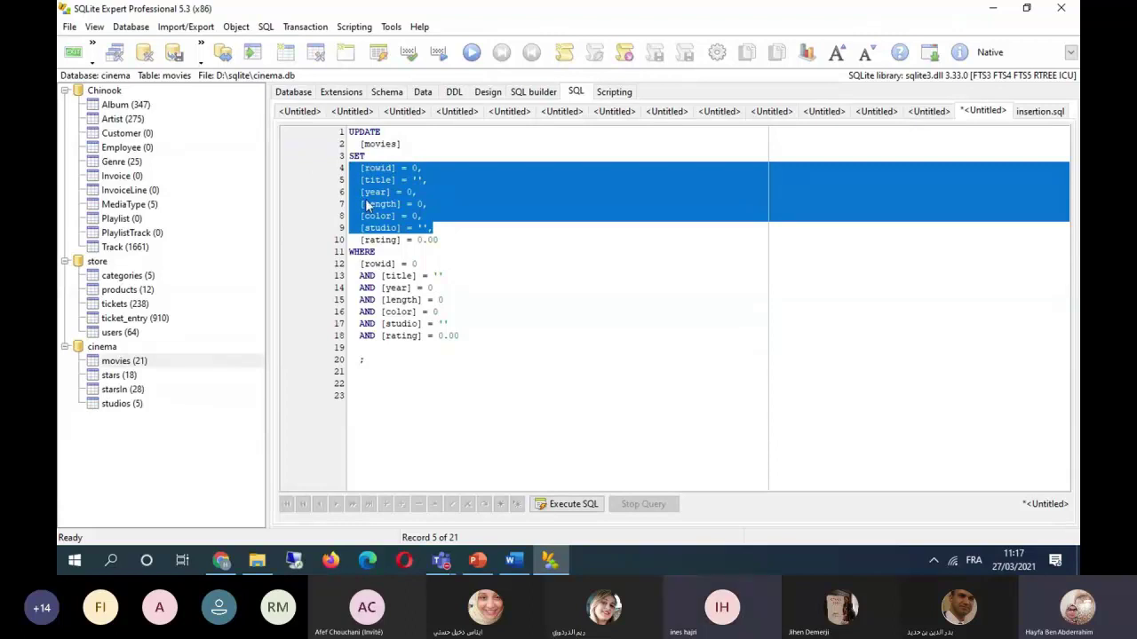
key(Delete)
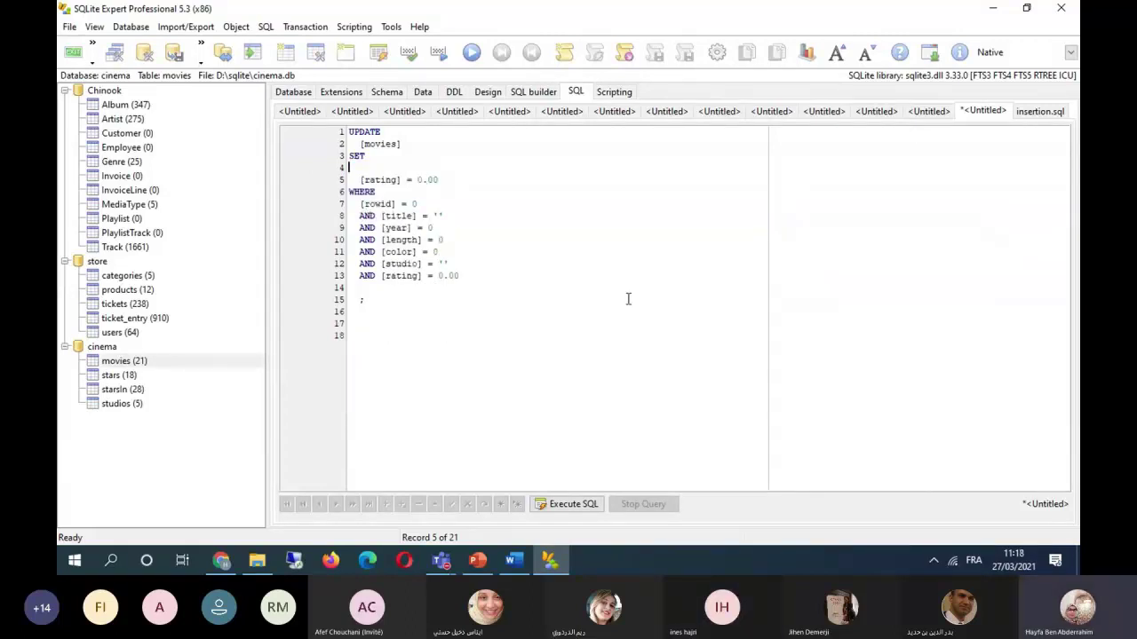
Insert a blank line before WHERE and change the SET assignment to [rating] = [rating] + 0.20.
click(510, 187)
key(Return)
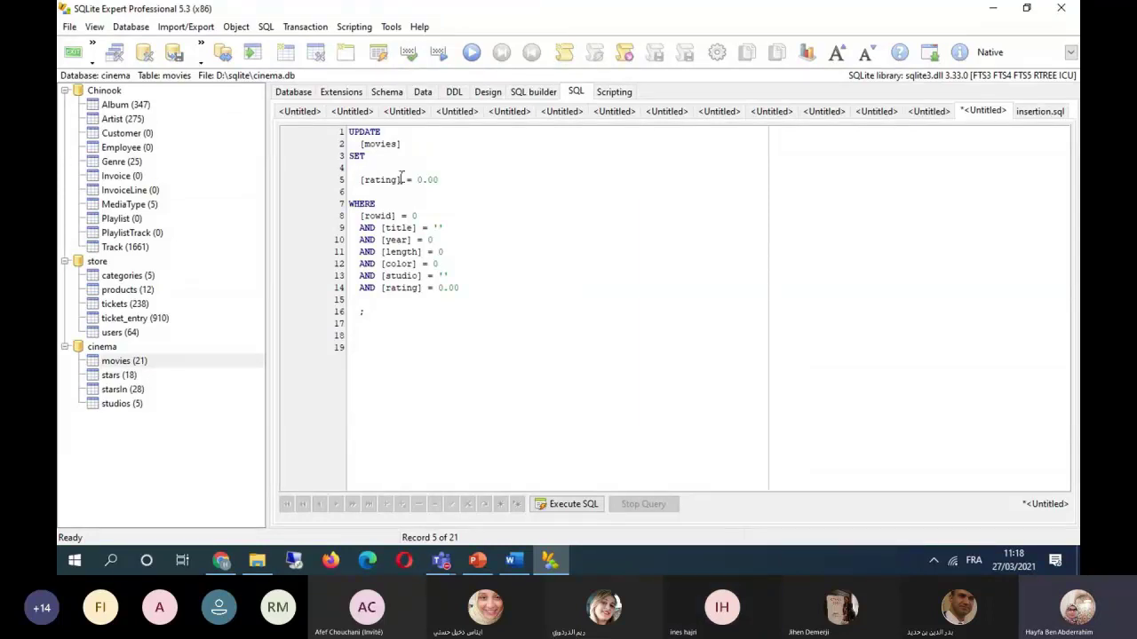
drag(399, 180, 359, 180)
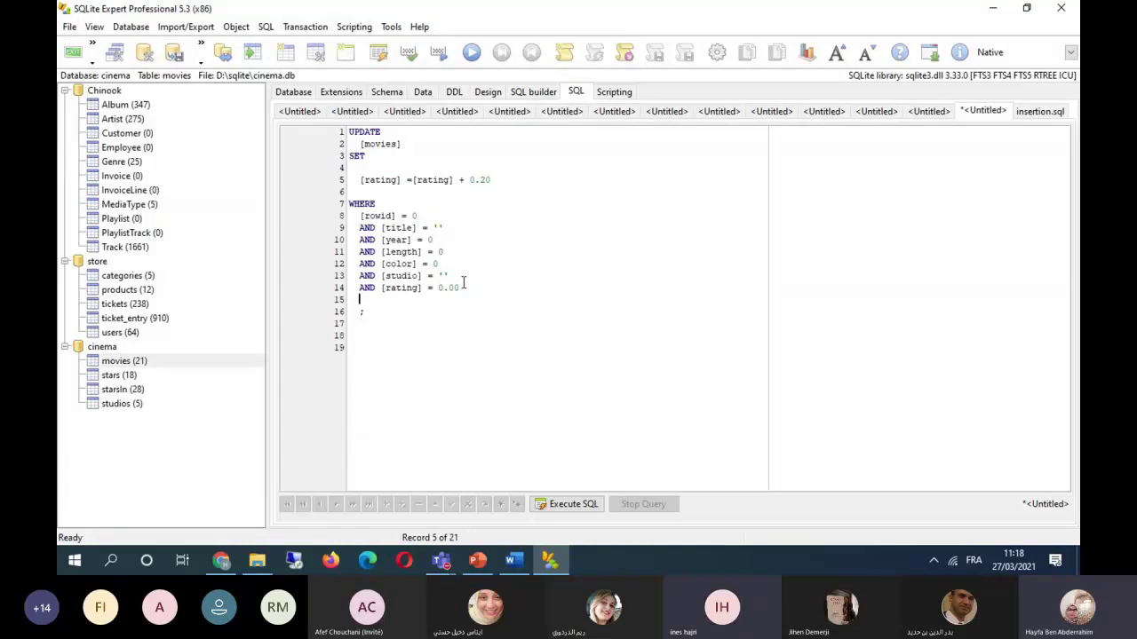
Delete every WHERE condition except the one on [year] from the UPDATE statement, removing its leading AND as well.
drag(473, 290, 346, 253)
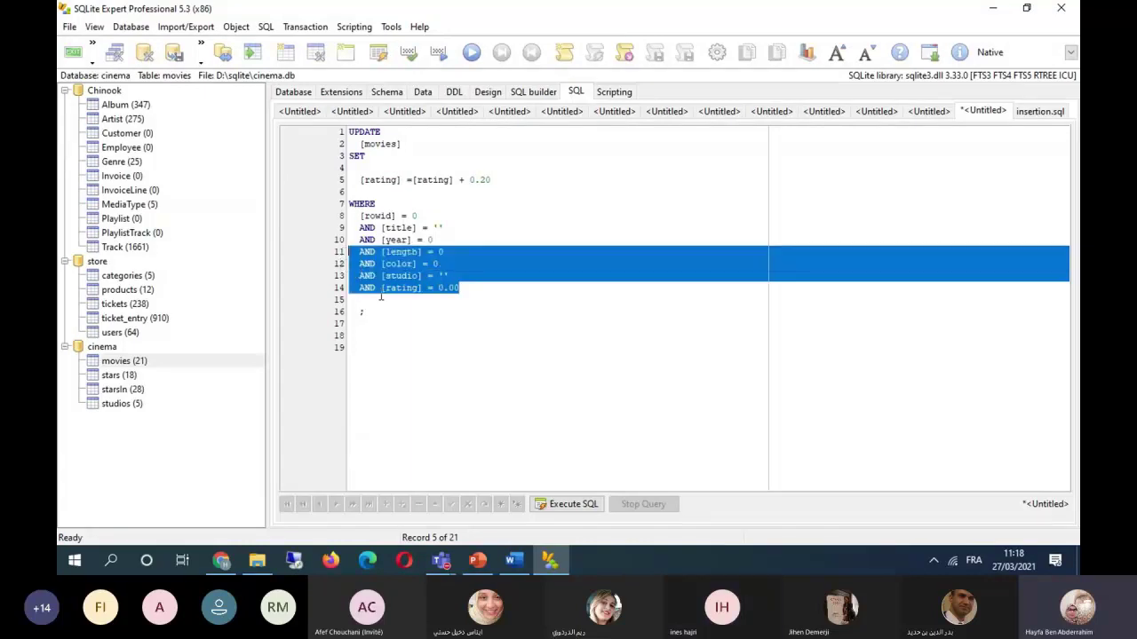
key(Delete)
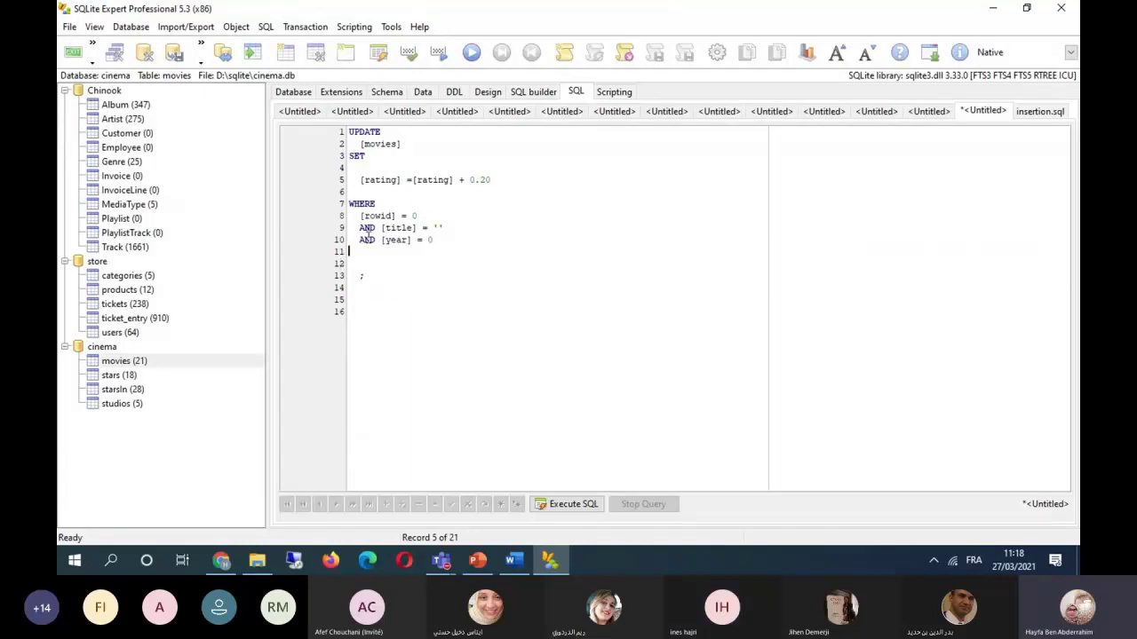
double_click(366, 240)
drag(444, 228, 355, 216)
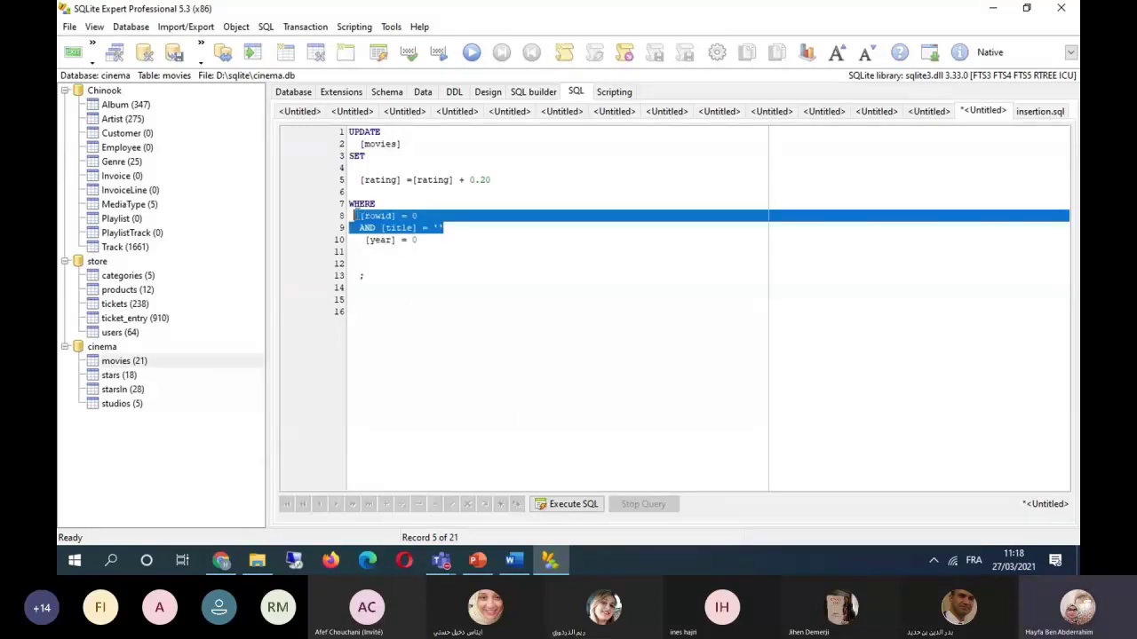
key(BackSpace)
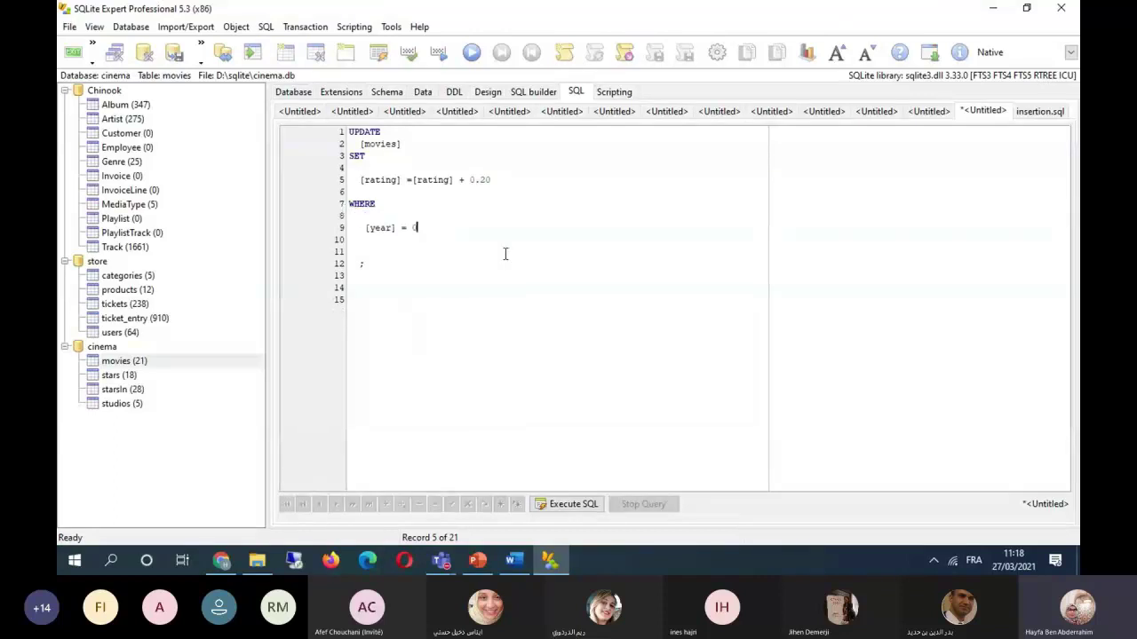
Change the WHERE condition to [year] between 1980 and 1990 and execute the UPDATE statement.
key(BackSpace)
key(BackSpace)
key(BackSpace)
text(between 1)
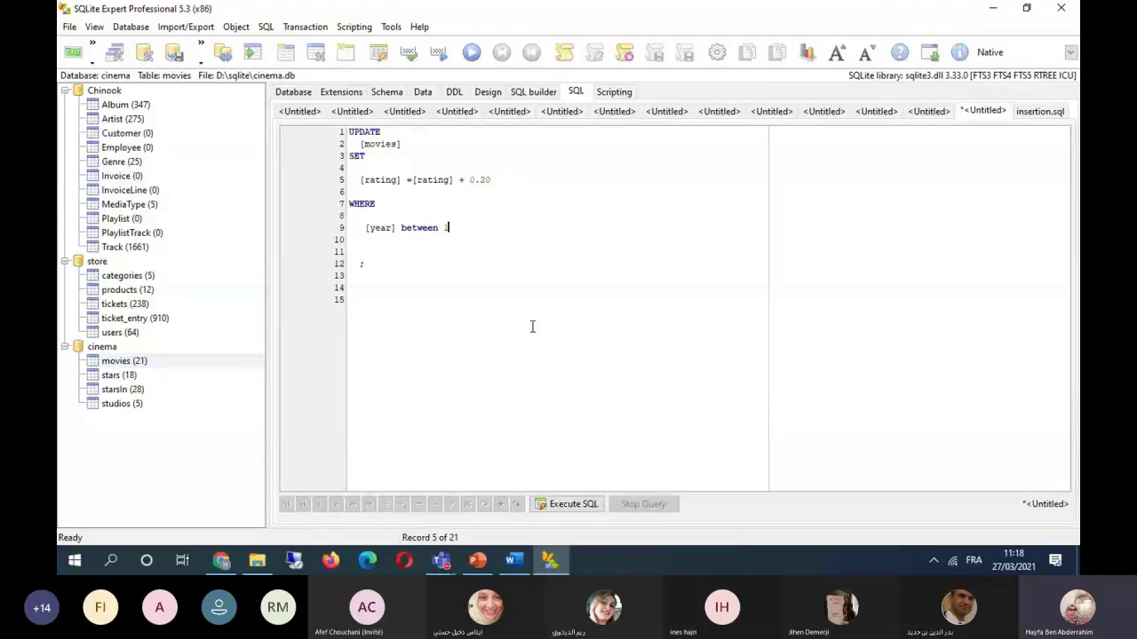
text(980 and 1990)
click(568, 504)
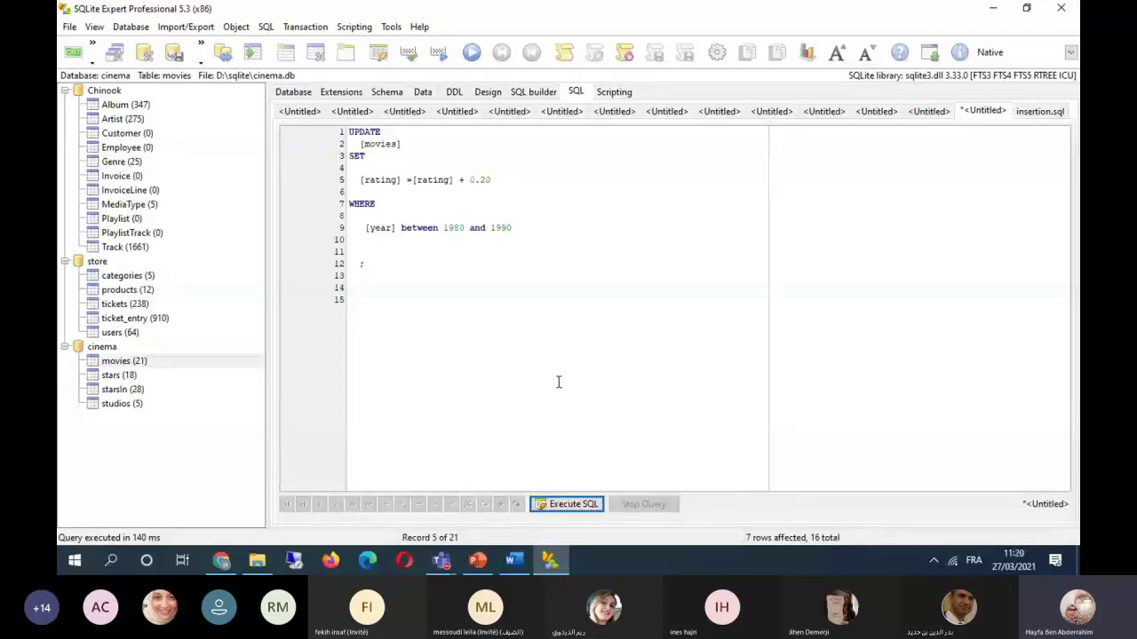
Display the movies table's records to check the ratings and review the kinds of statement that can be generated to the clipboard.
click(423, 93)
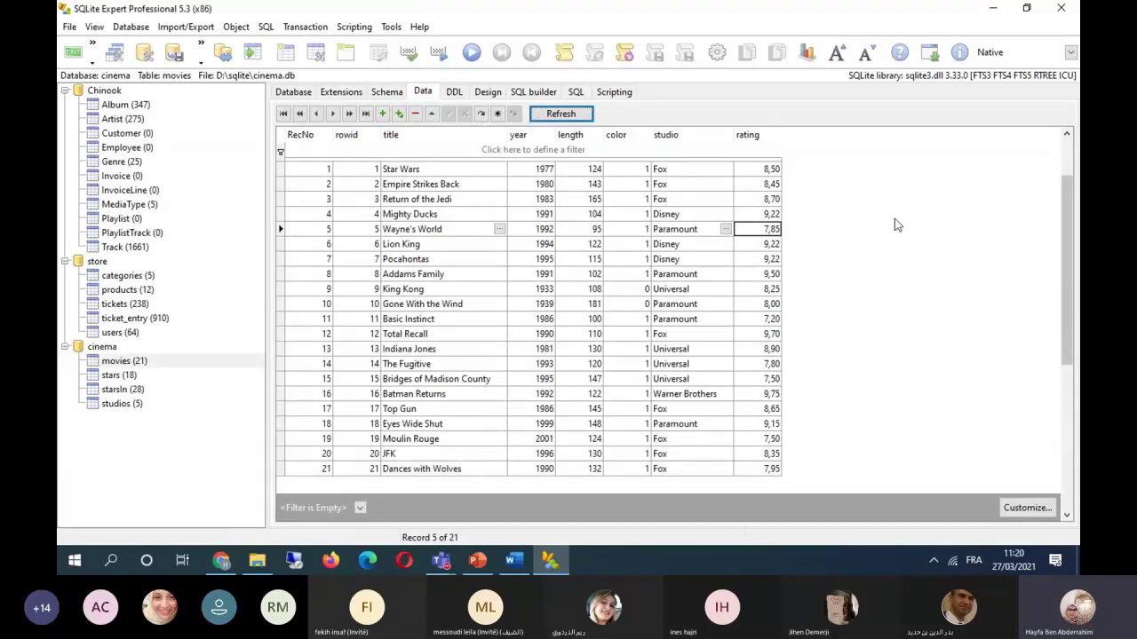
right_click(882, 187)
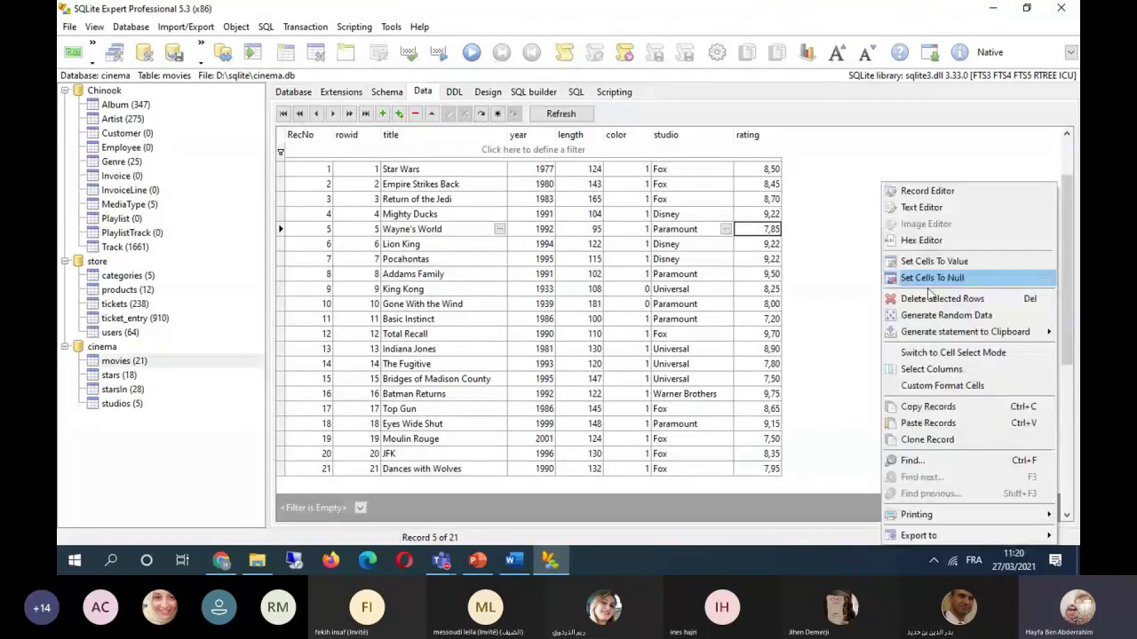
click(853, 277)
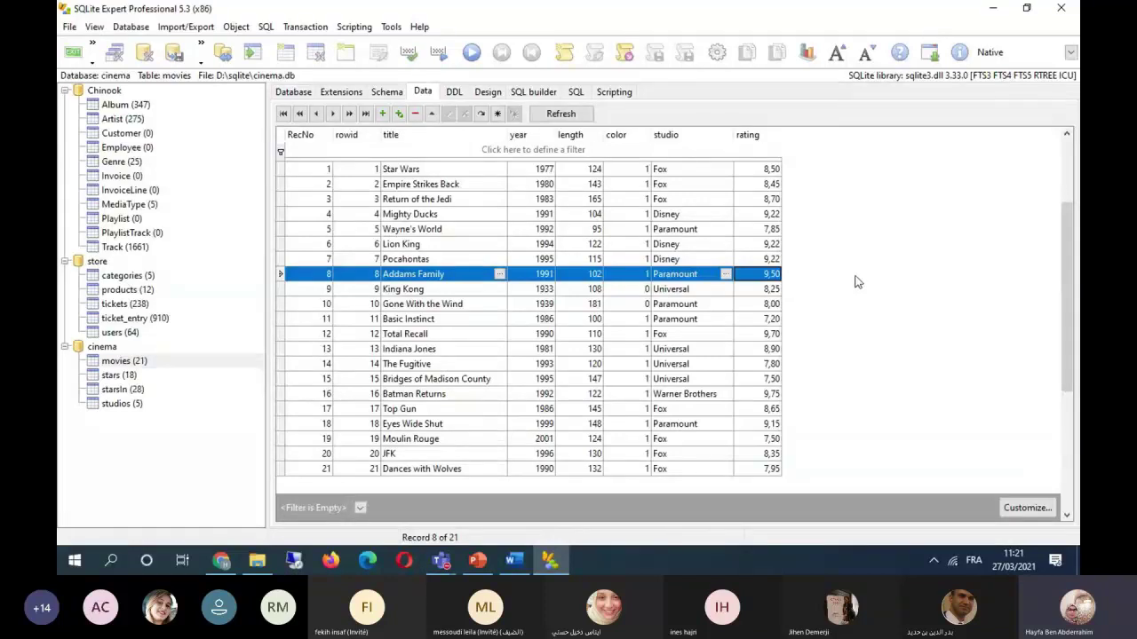
right_click(853, 227)
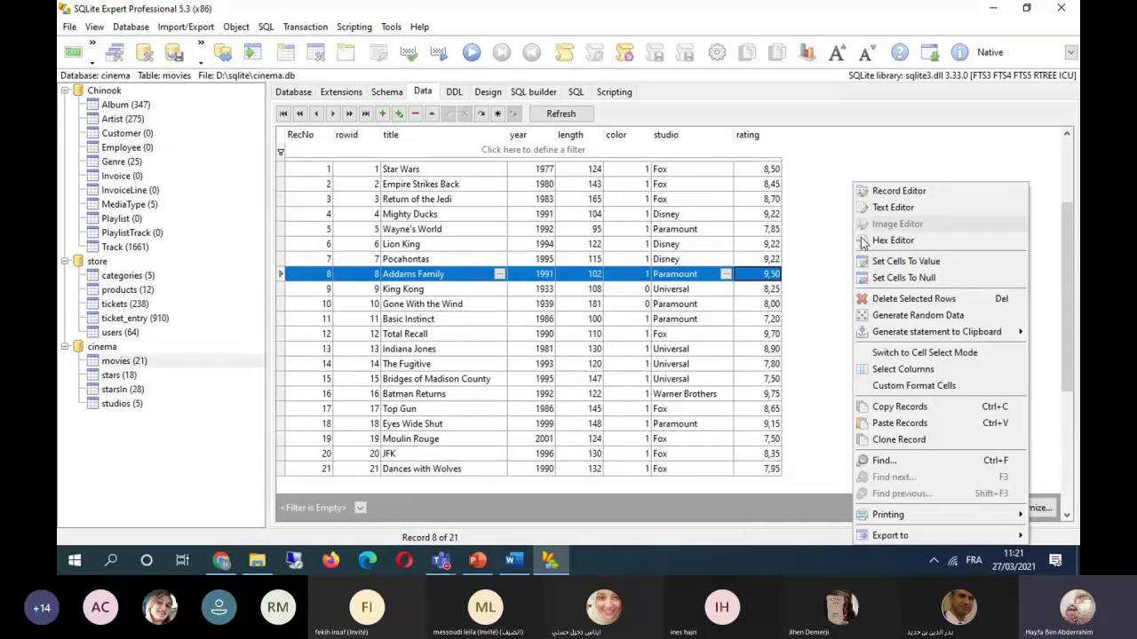
mouse_move(928, 333)
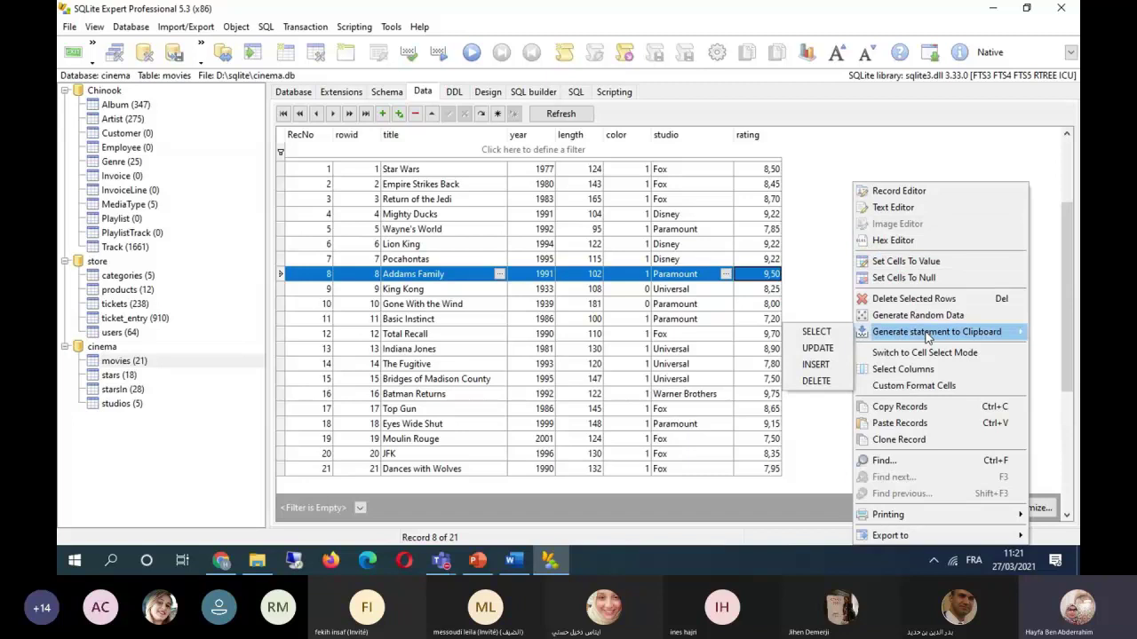
click(755, 214)
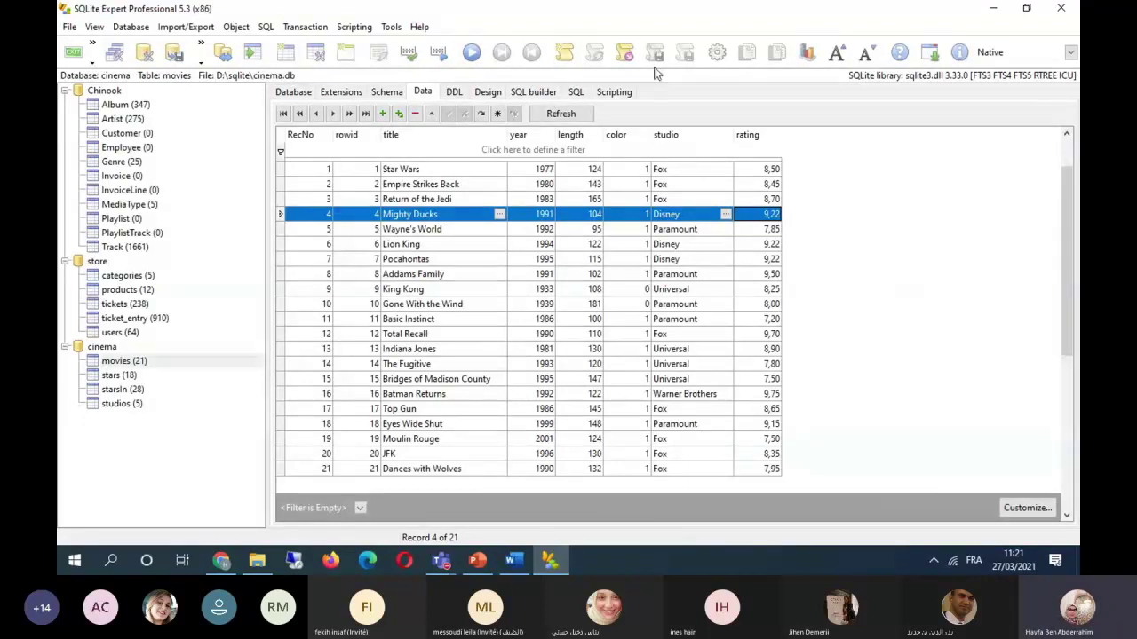
click(535, 93)
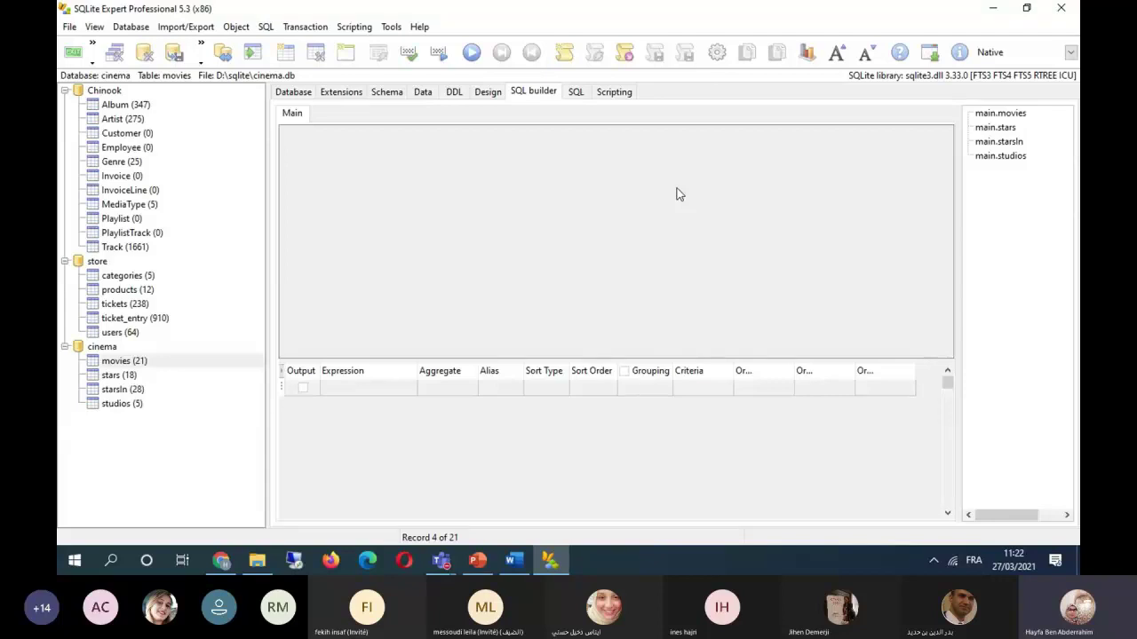
click(425, 93)
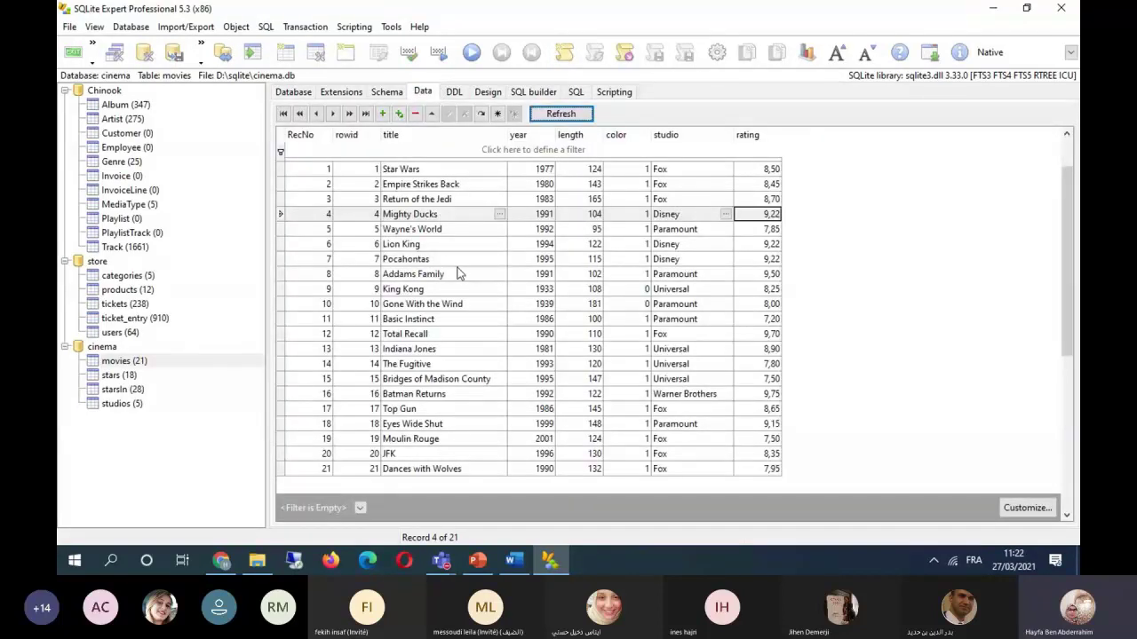
Compare the movies records sorted by studio and by title, ending with studio order, and open the SQL builder.
click(124, 361)
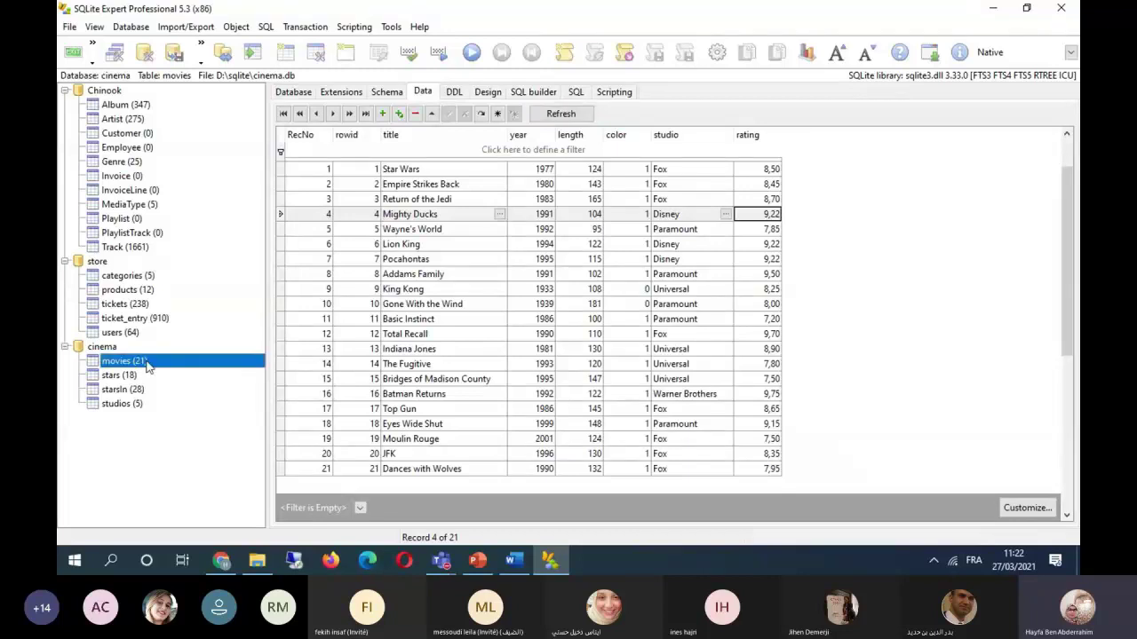
click(702, 135)
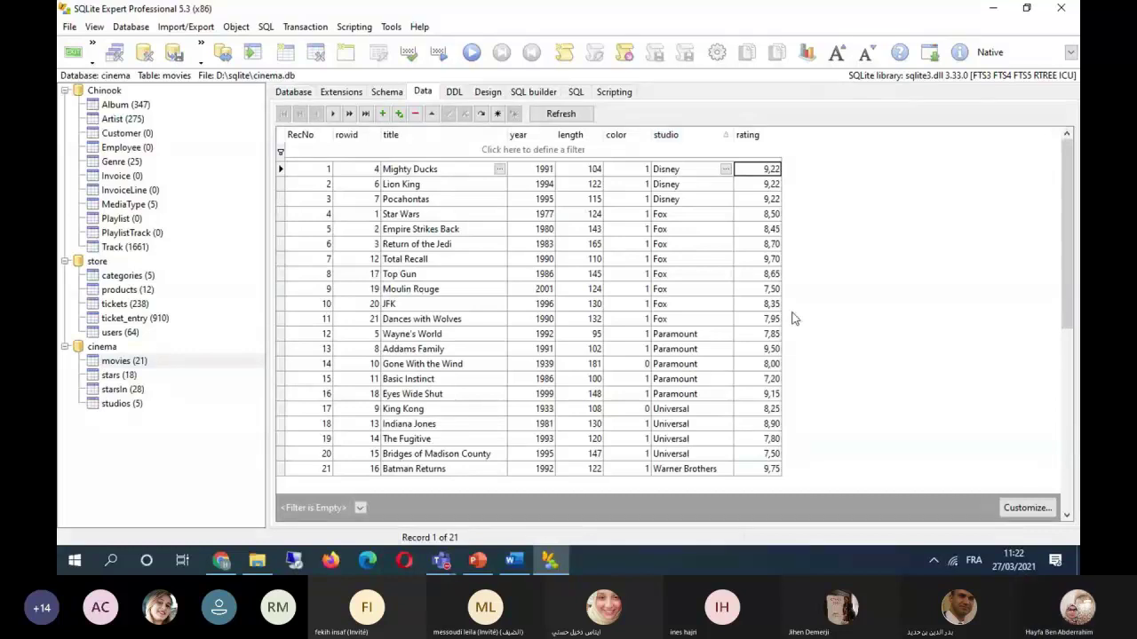
click(426, 136)
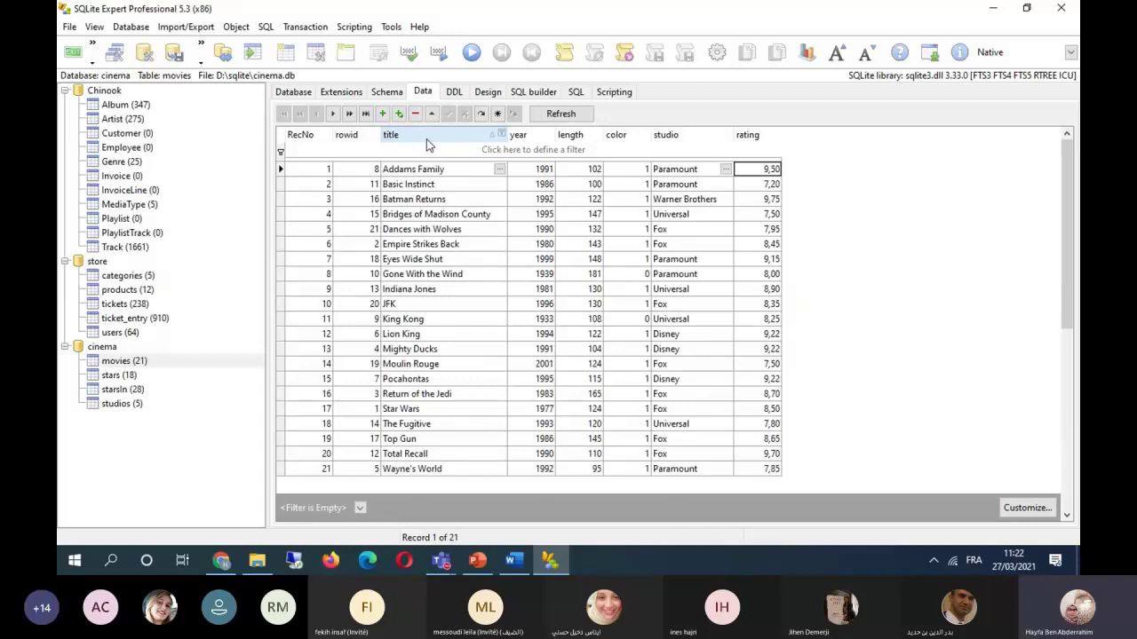
click(701, 138)
click(436, 138)
click(680, 135)
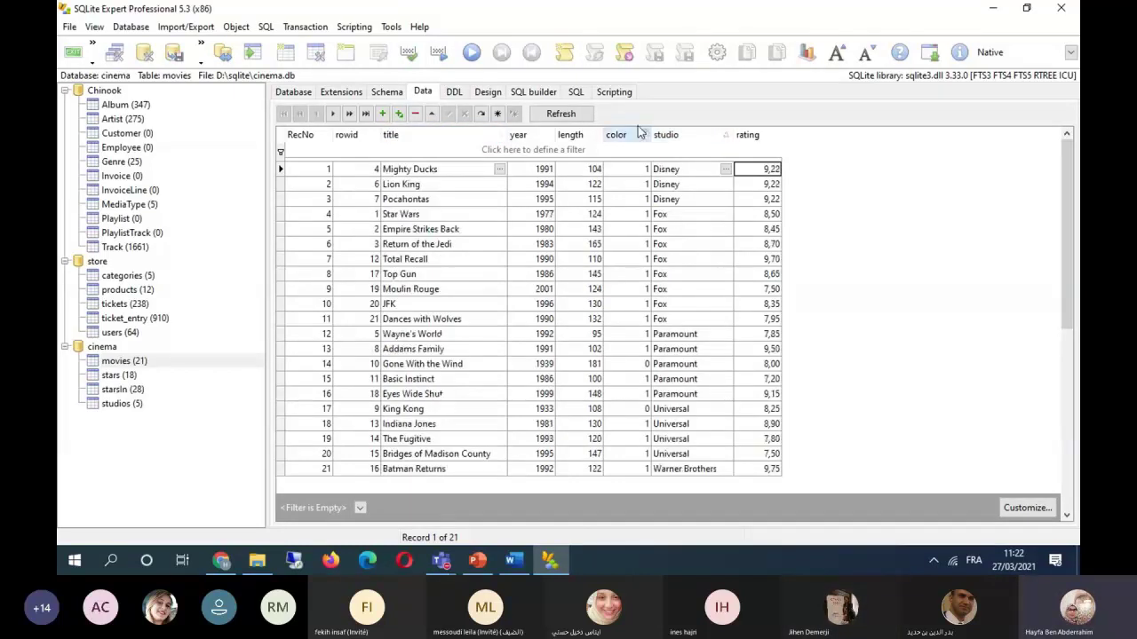
click(533, 92)
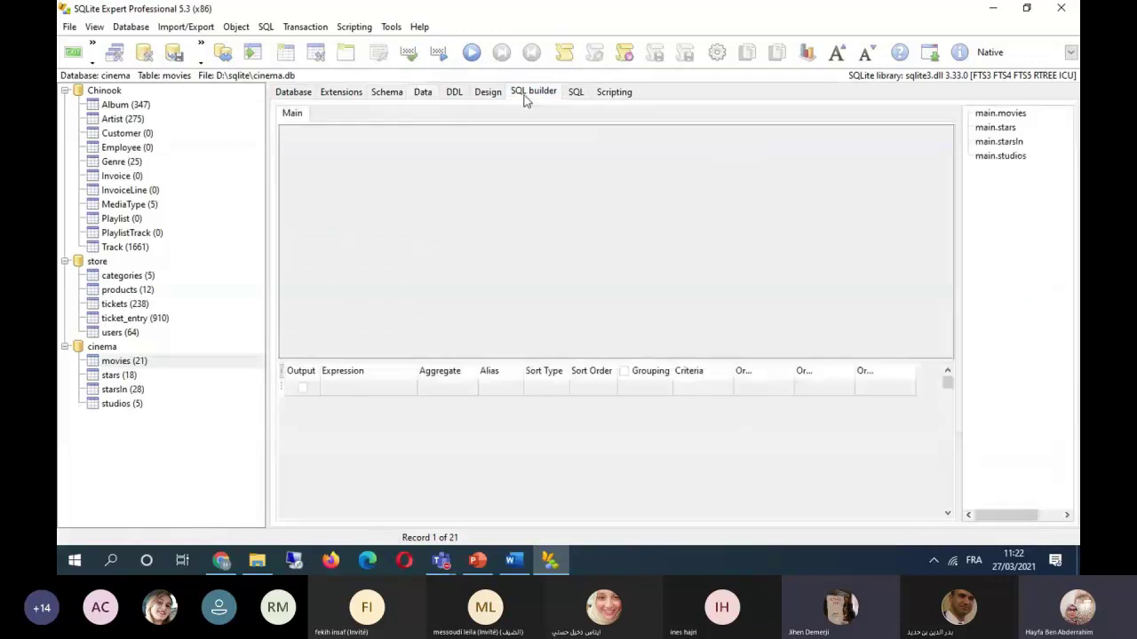
double_click(1019, 114)
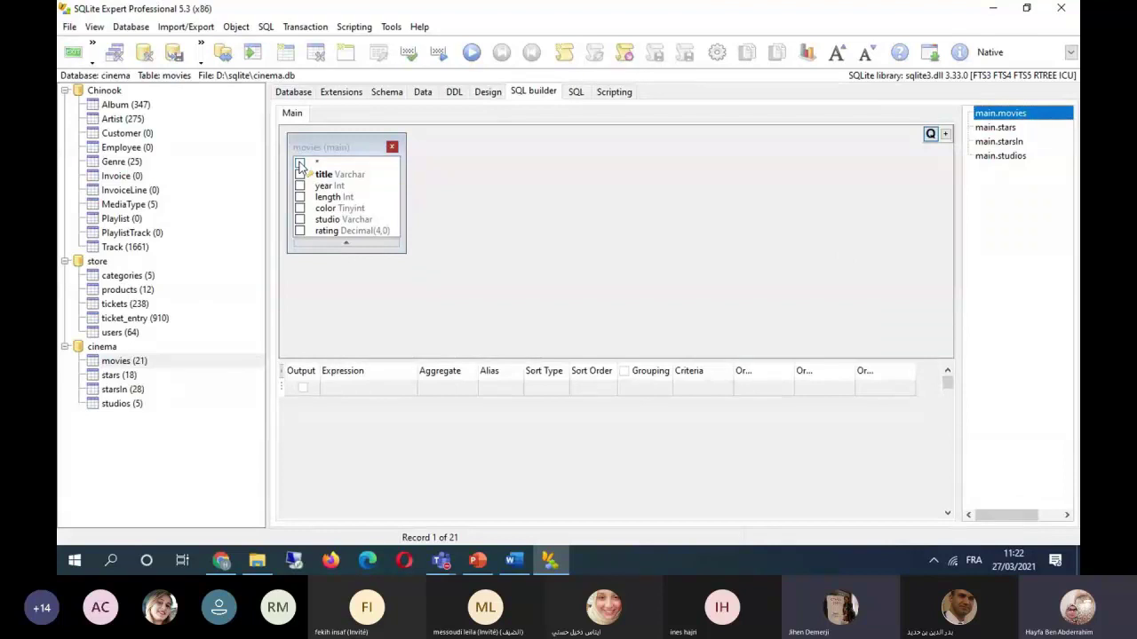
click(300, 165)
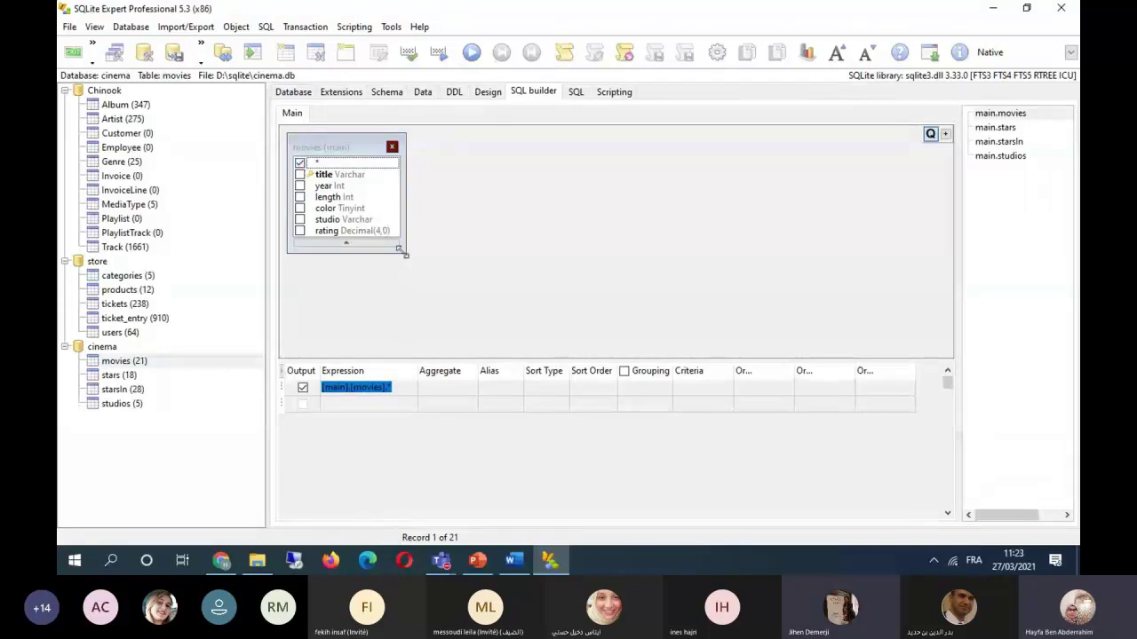
drag(405, 252, 435, 304)
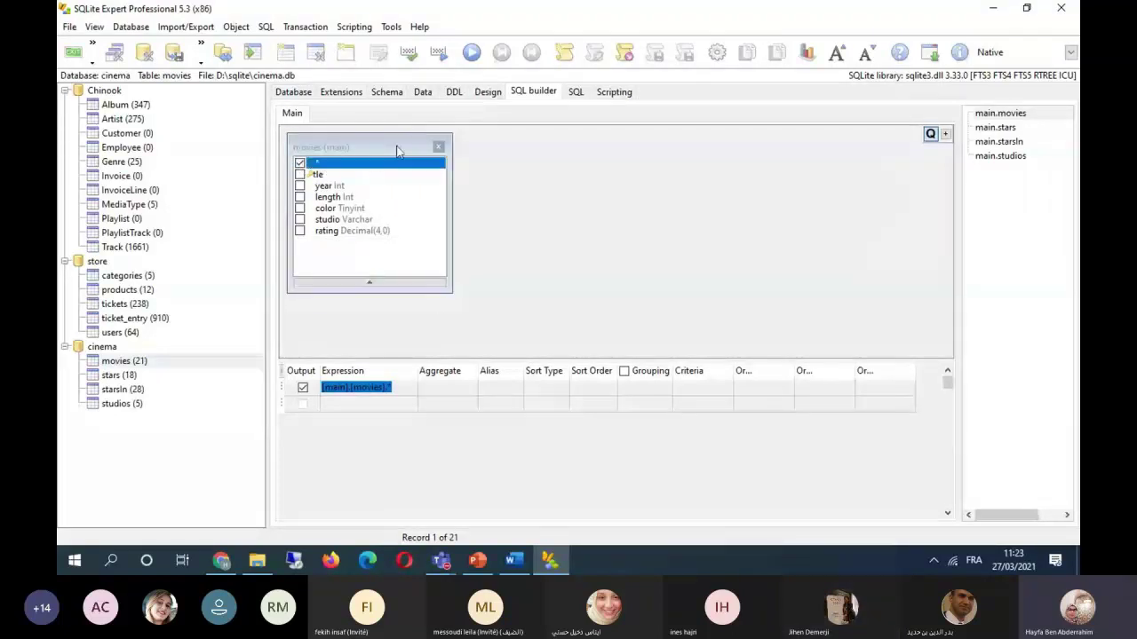
drag(393, 148, 486, 156)
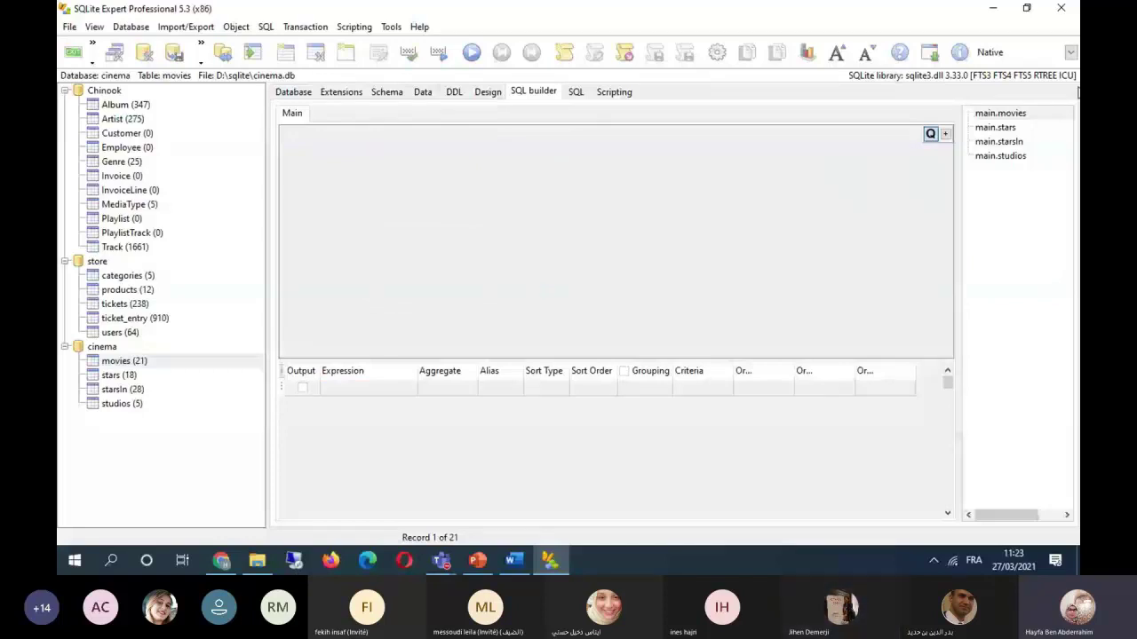
Add the movies table to the query diagram, enlarge and reposition its box, and output all its columns with *.
double_click(1039, 115)
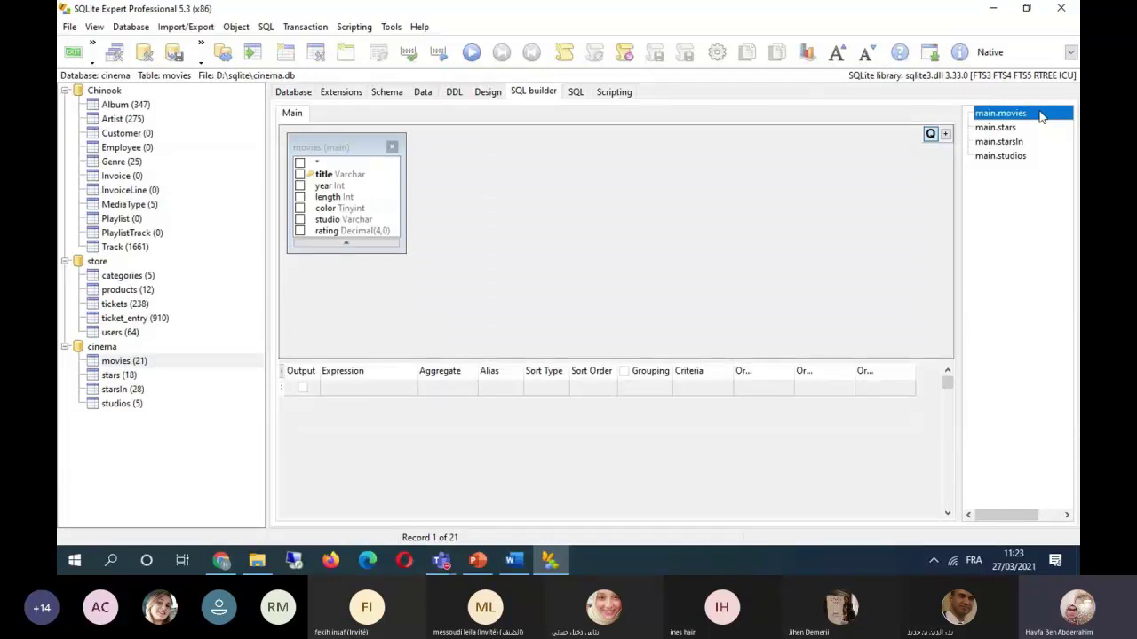
drag(487, 272, 487, 290)
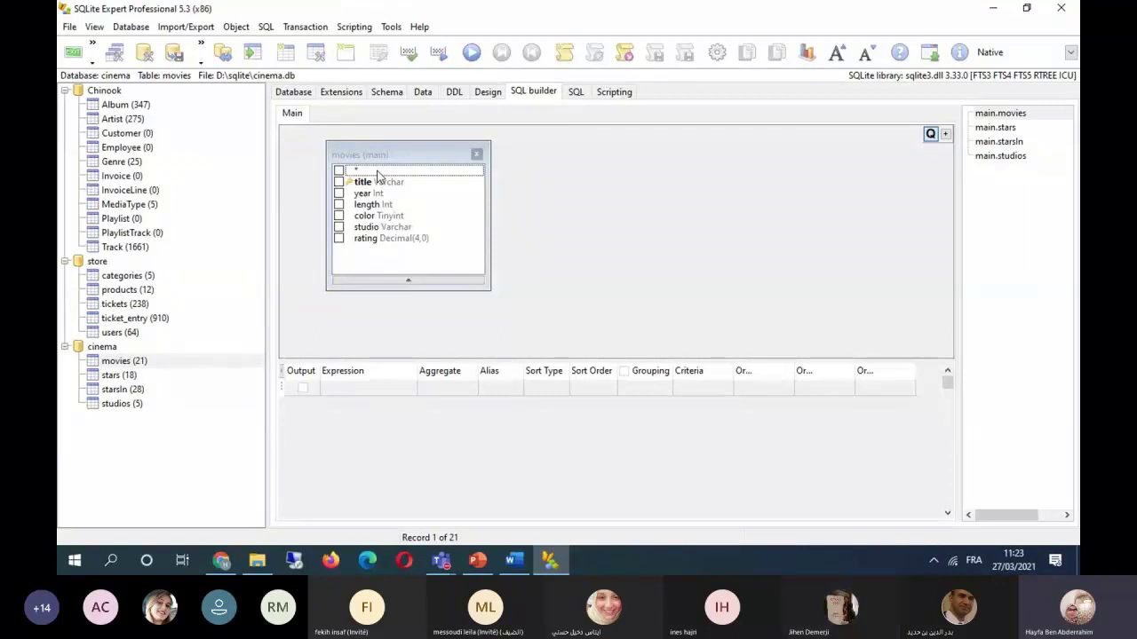
click(339, 171)
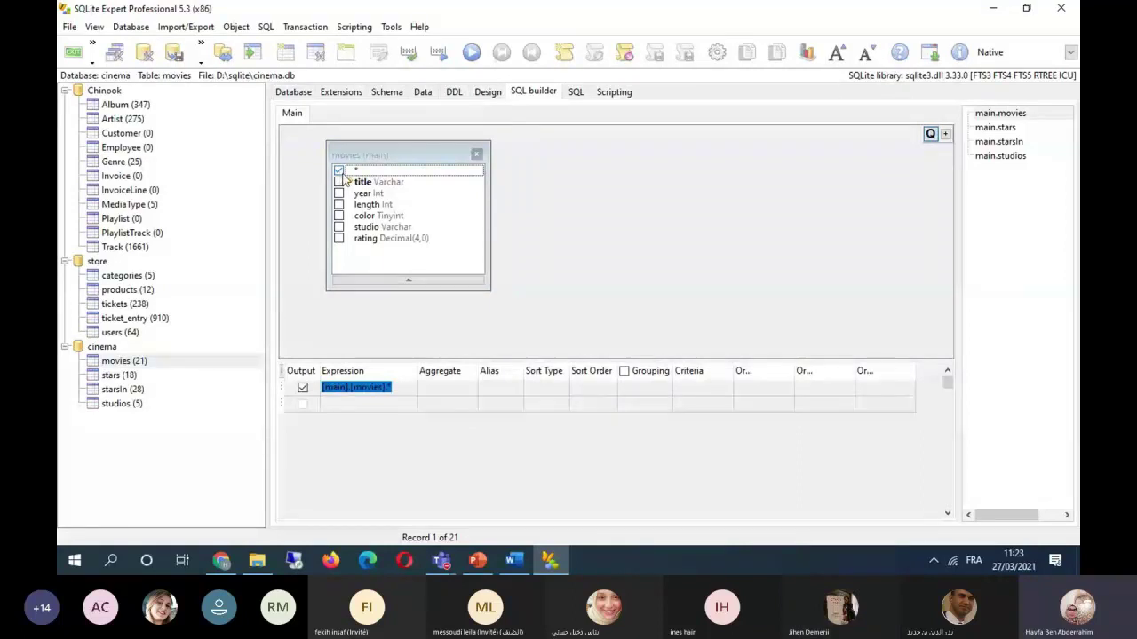
Add the studio and title columns to the query as separate expressions and exclude both from the output.
click(338, 228)
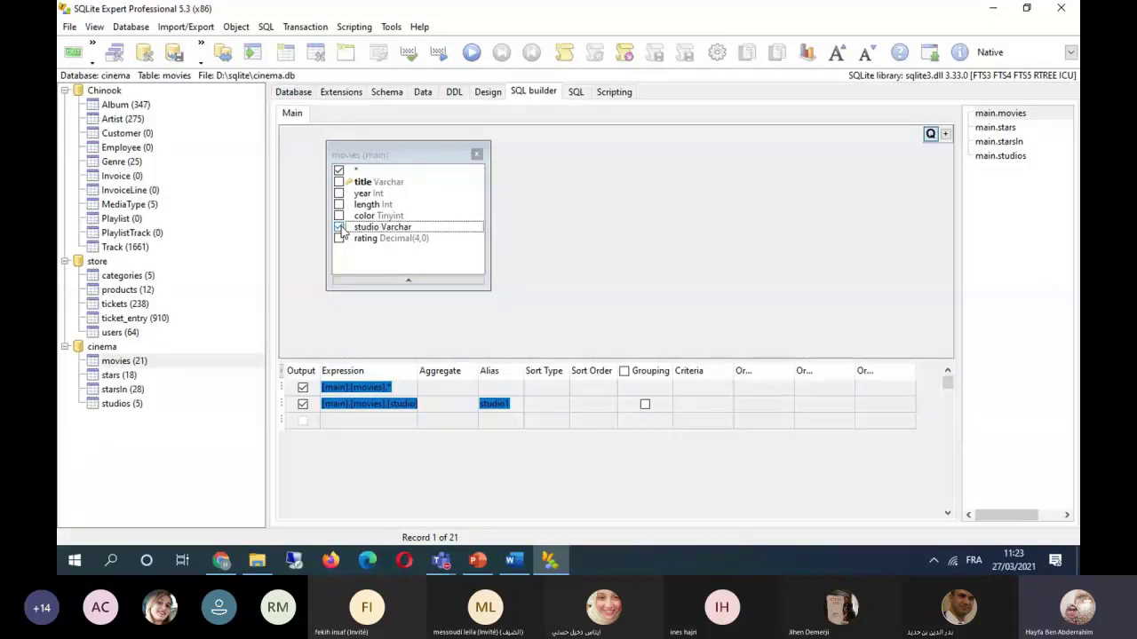
click(341, 183)
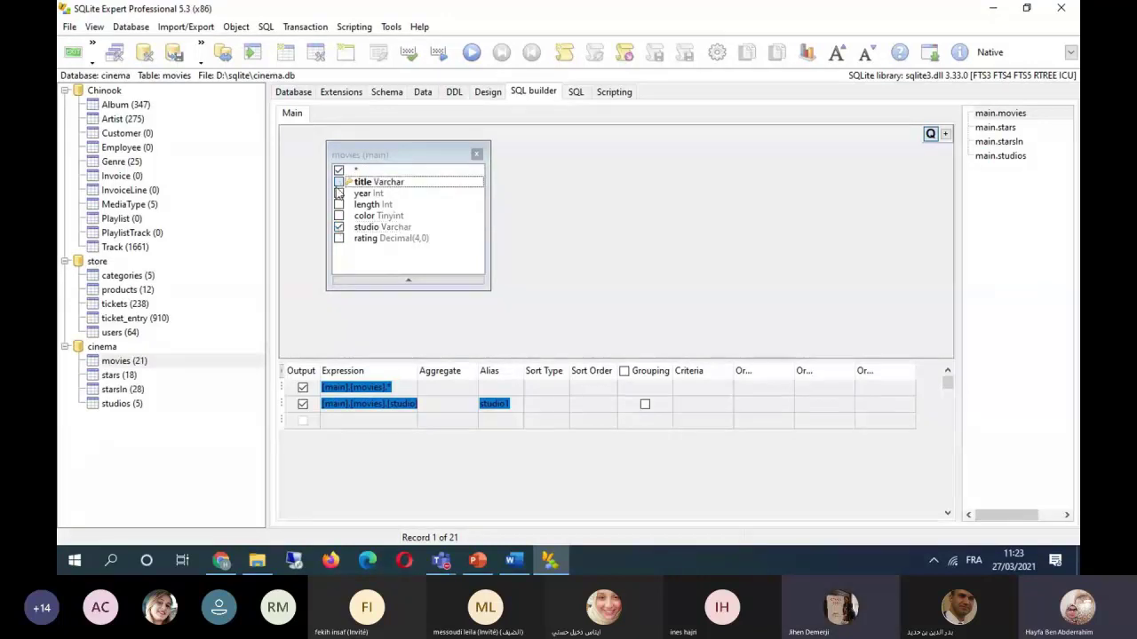
click(339, 182)
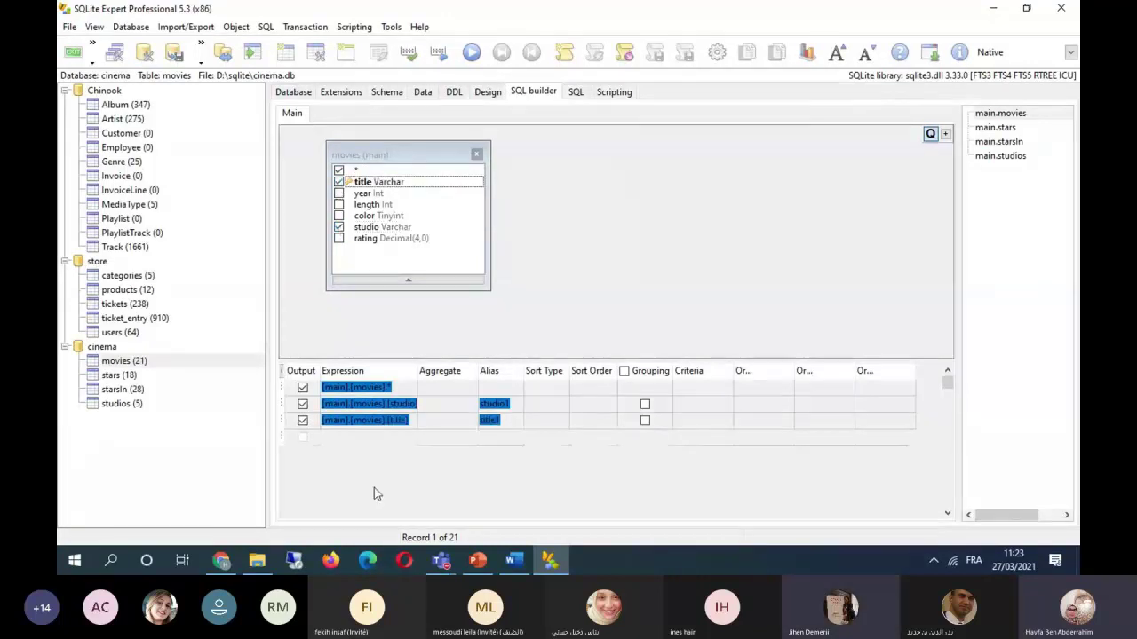
click(303, 420)
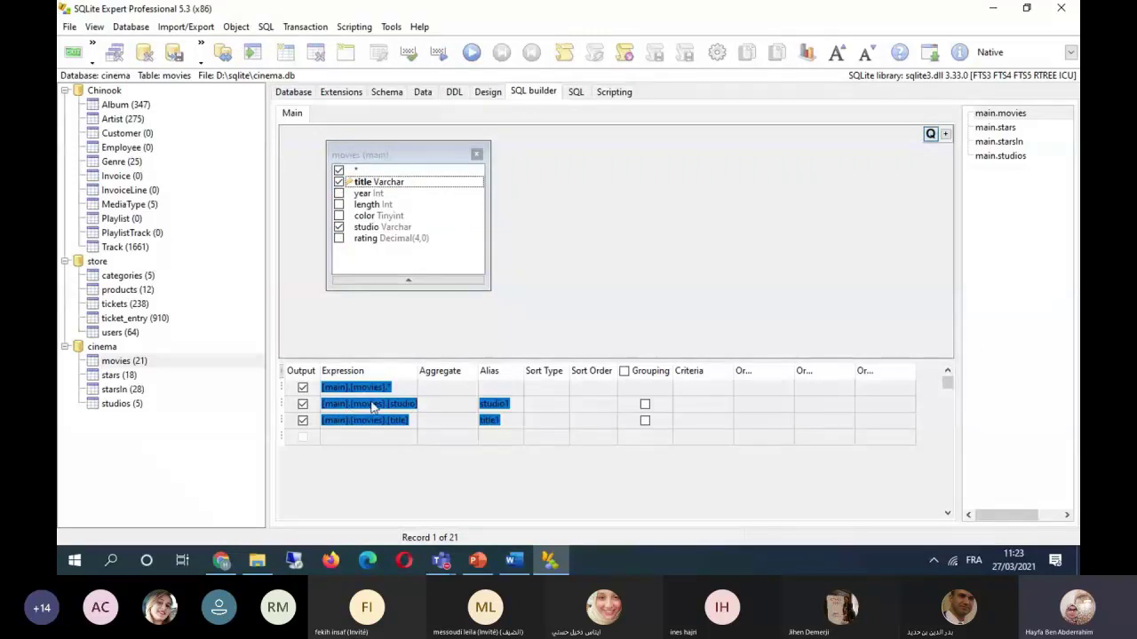
click(303, 404)
click(303, 420)
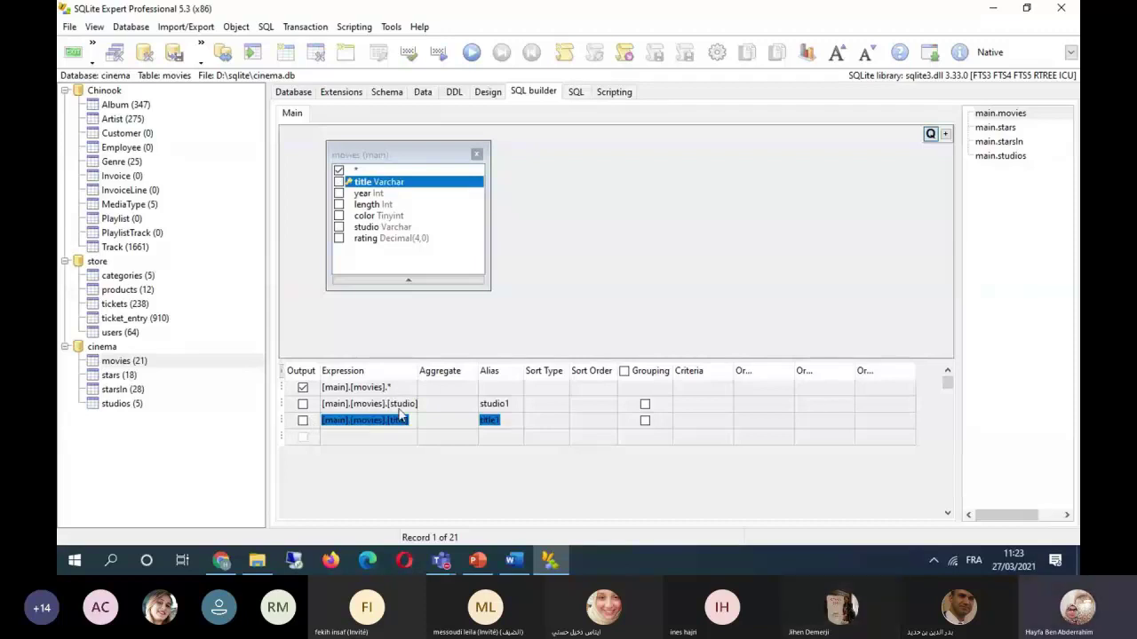
Sort the query ascending by studio first and ascending by title second.
click(609, 406)
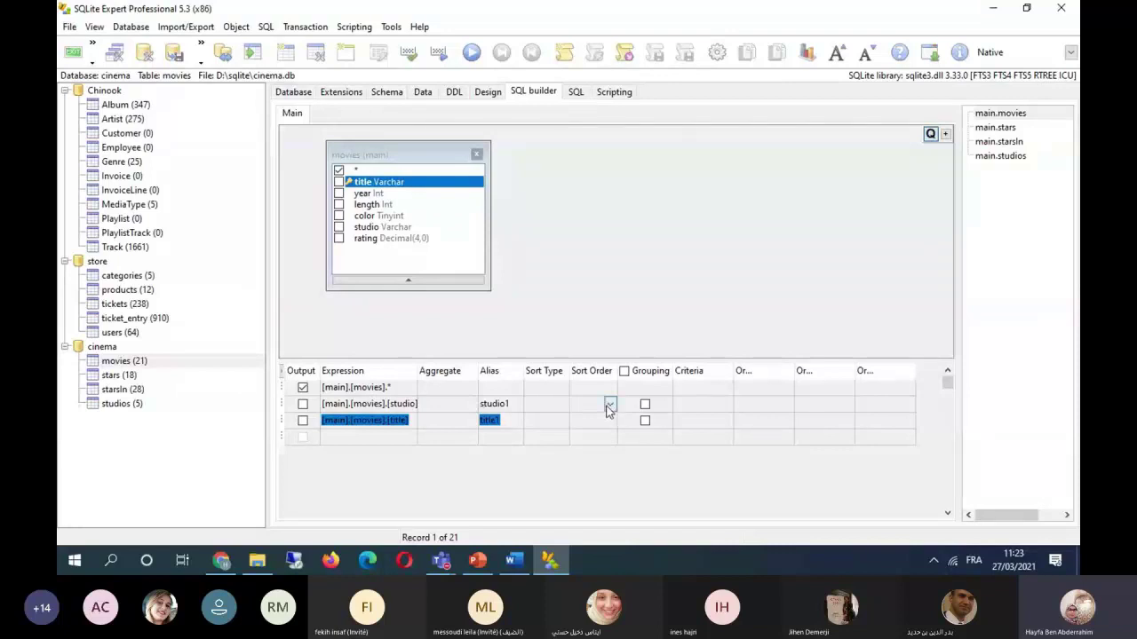
click(559, 405)
click(563, 405)
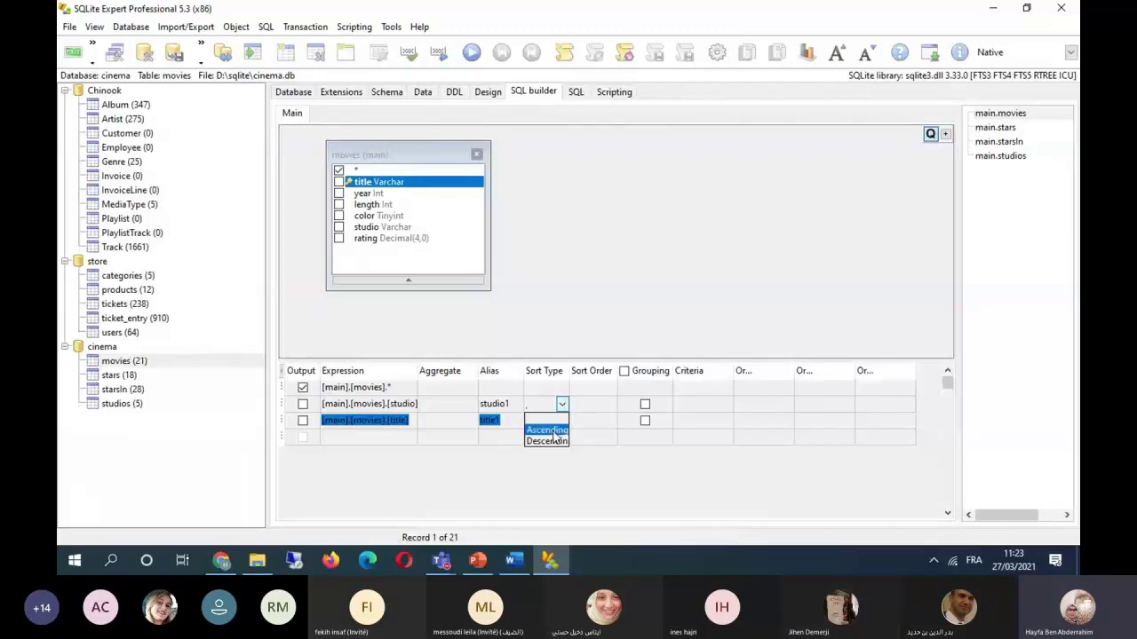
click(547, 430)
click(560, 423)
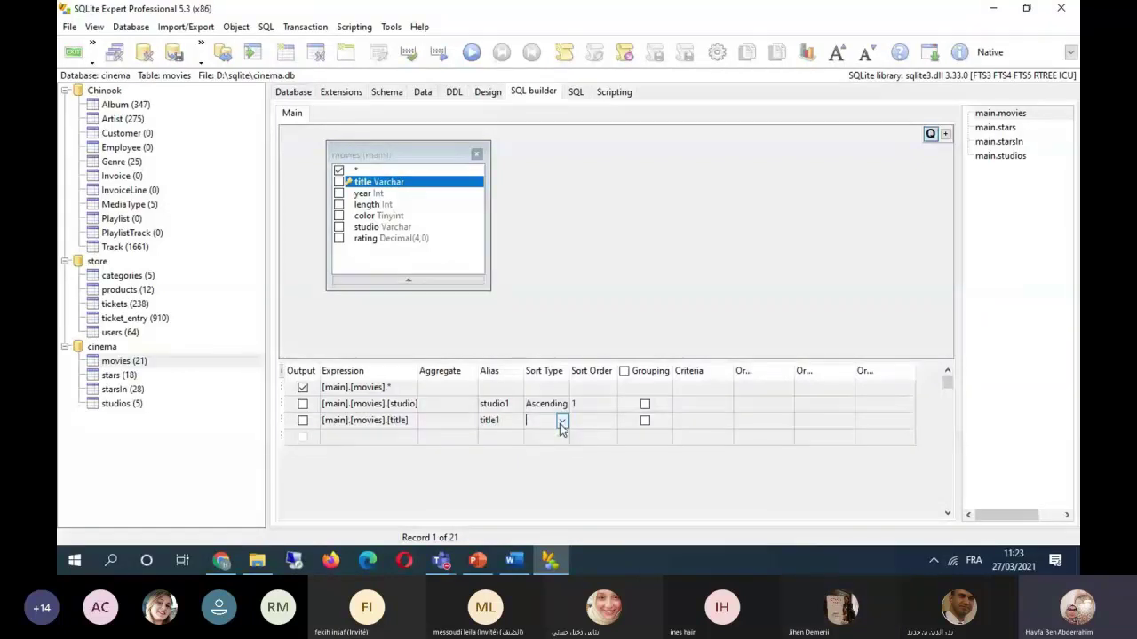
click(561, 423)
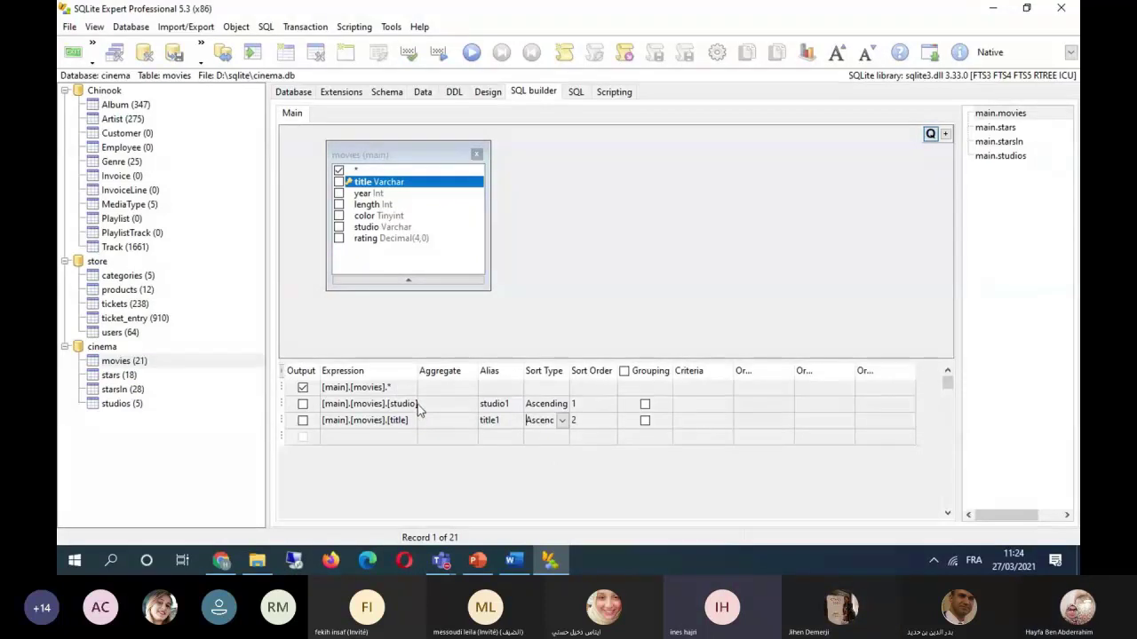
Widen the query grid's Expression column, run the sorted movies query, and enlarge the results area.
drag(476, 371, 453, 373)
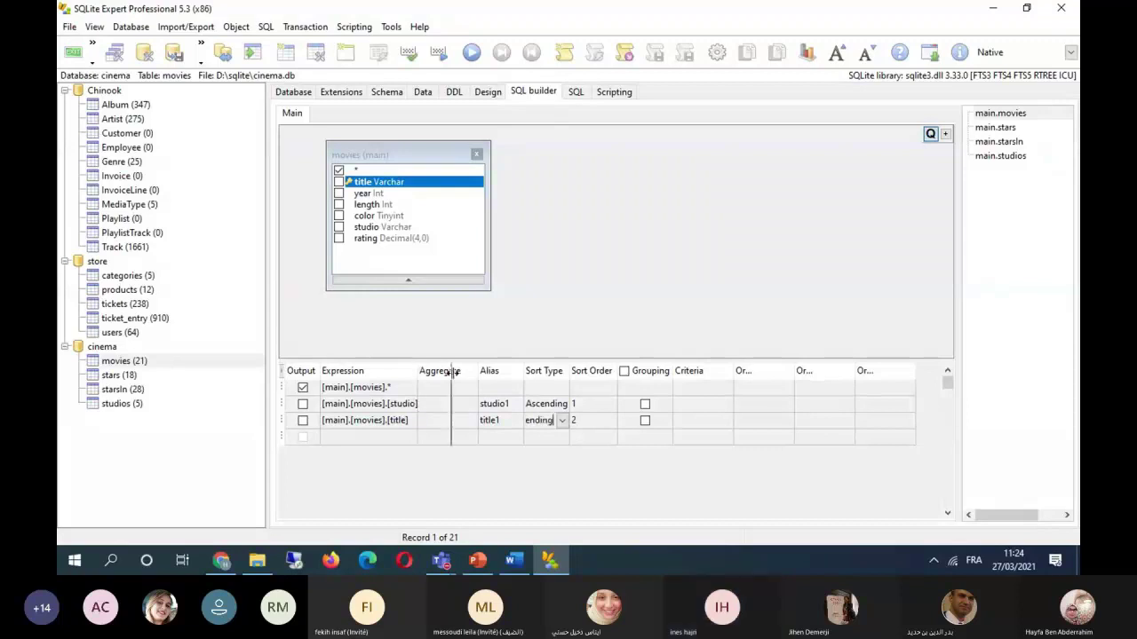
drag(453, 373, 441, 378)
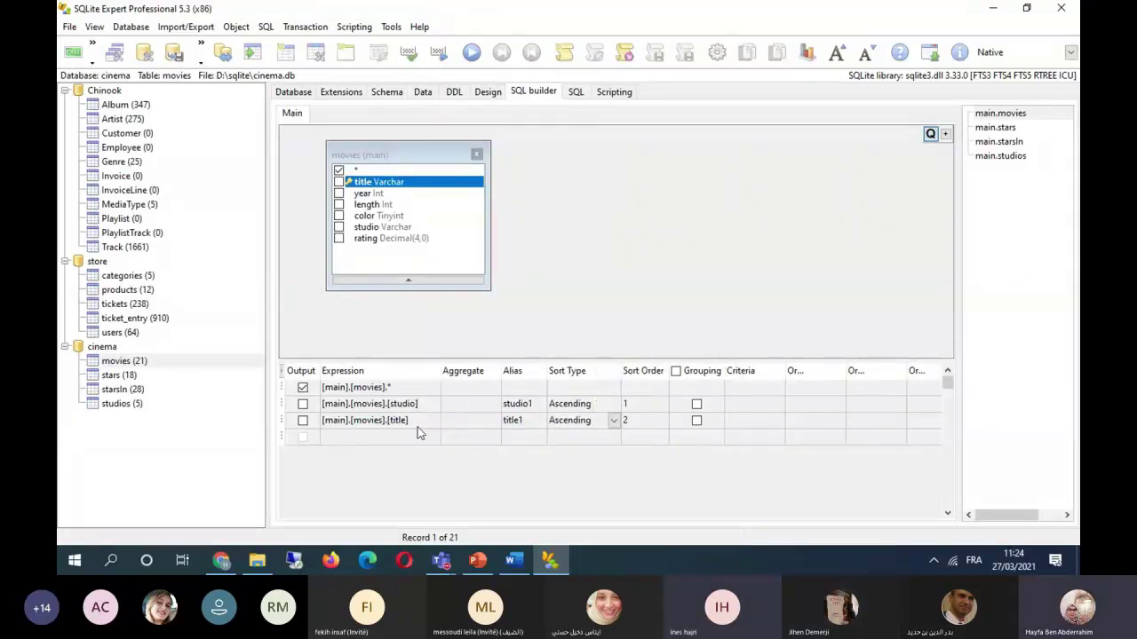
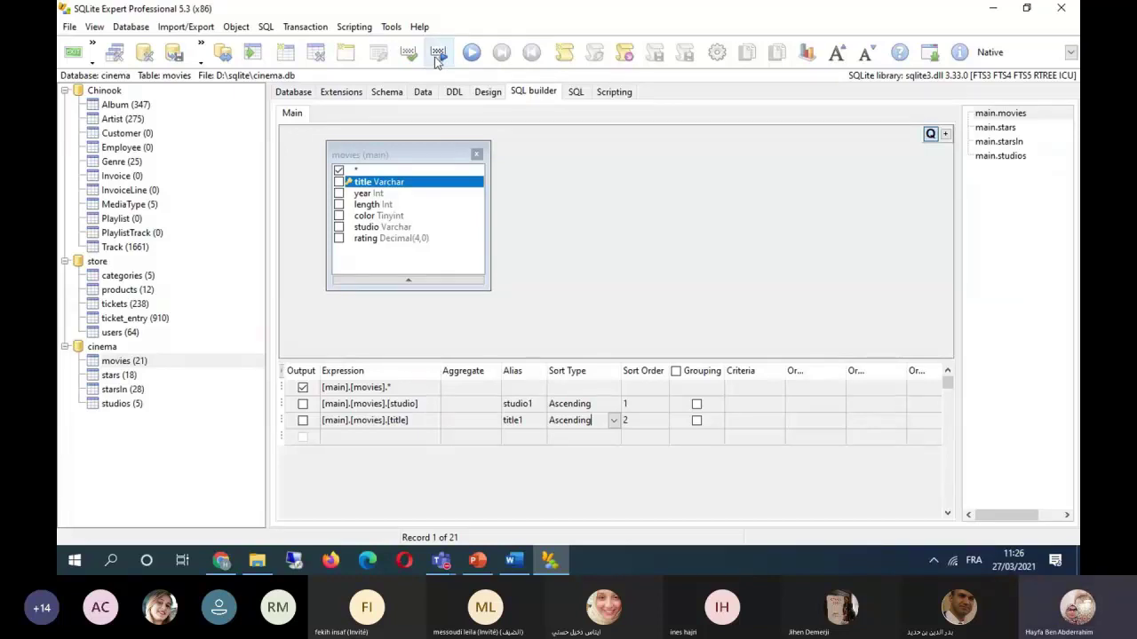
click(437, 55)
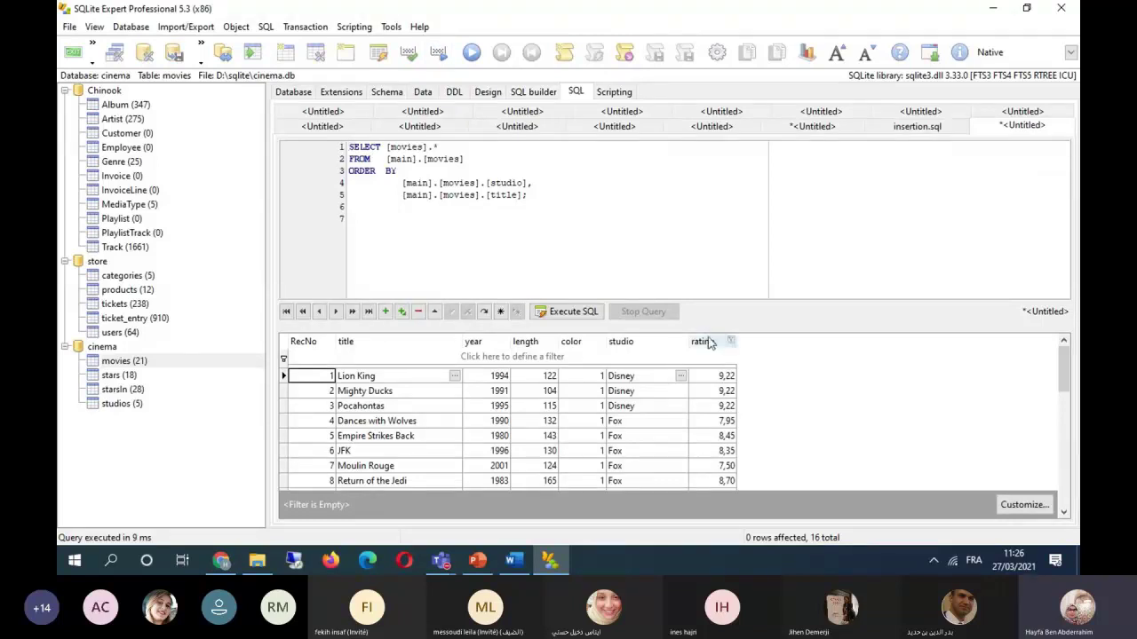
drag(706, 328, 697, 231)
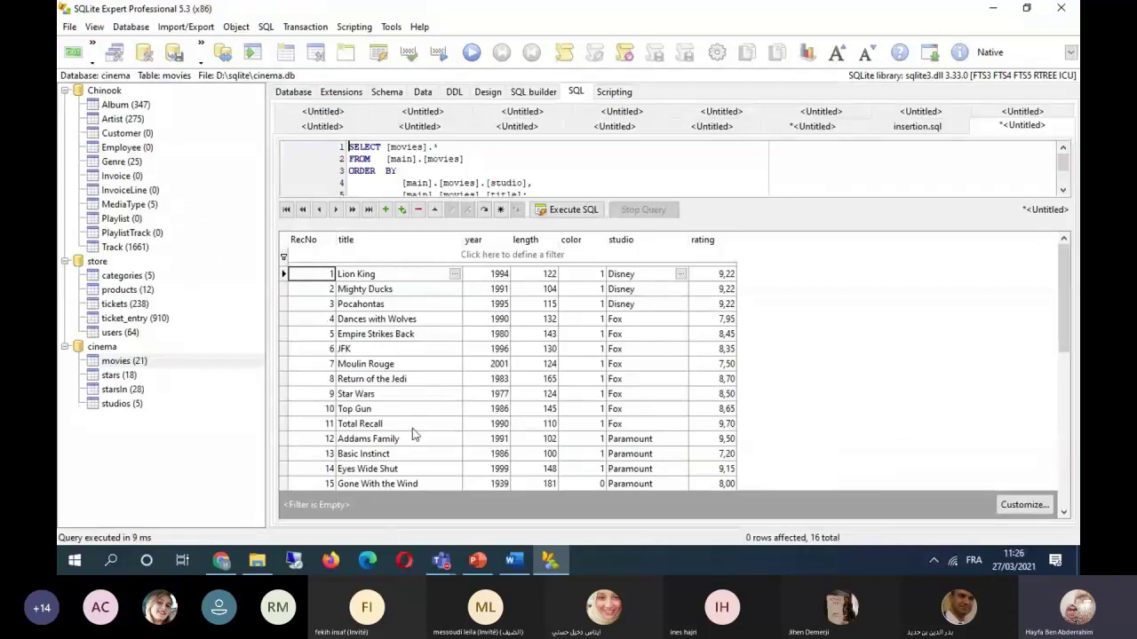
Look over the export formats offered for the query results, close them, and give the SQL editor more height.
right_click(914, 292)
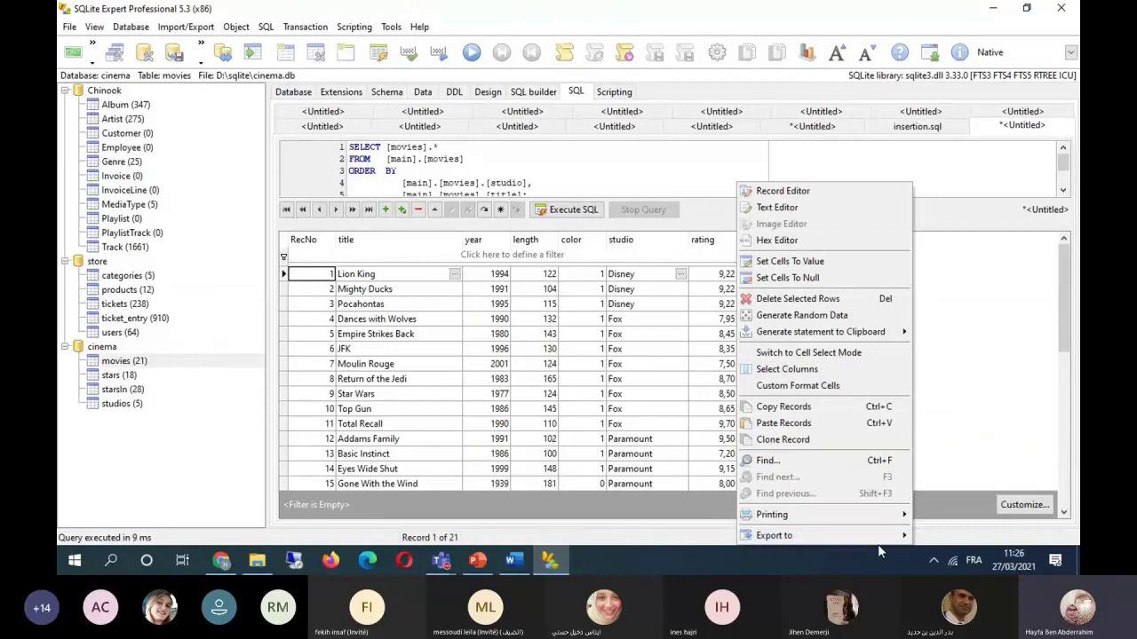
mouse_move(898, 537)
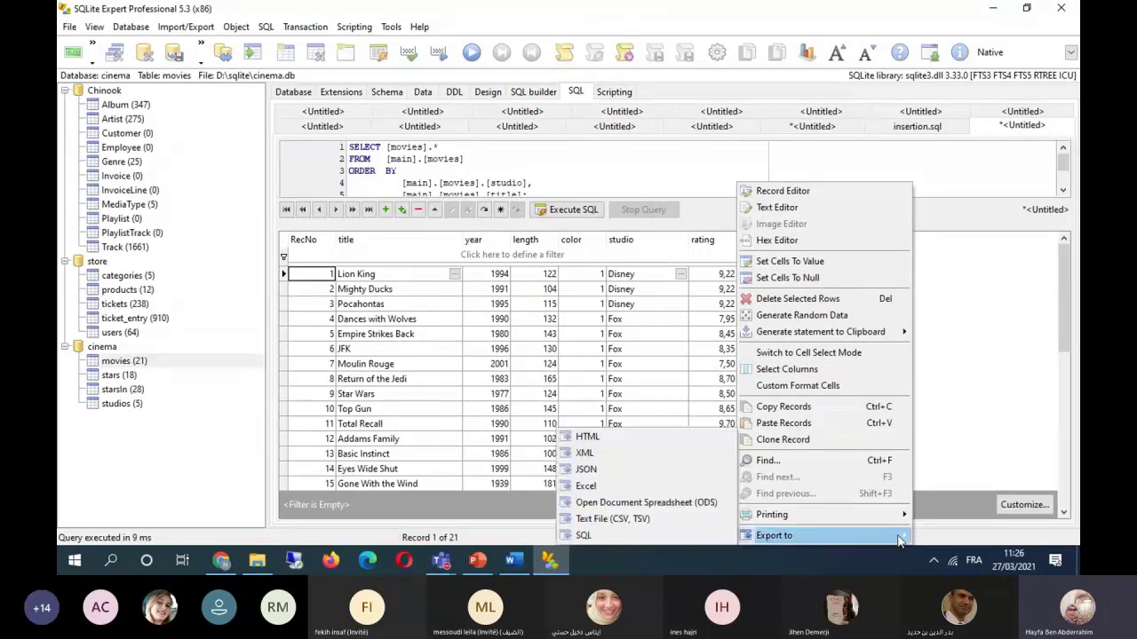
click(971, 351)
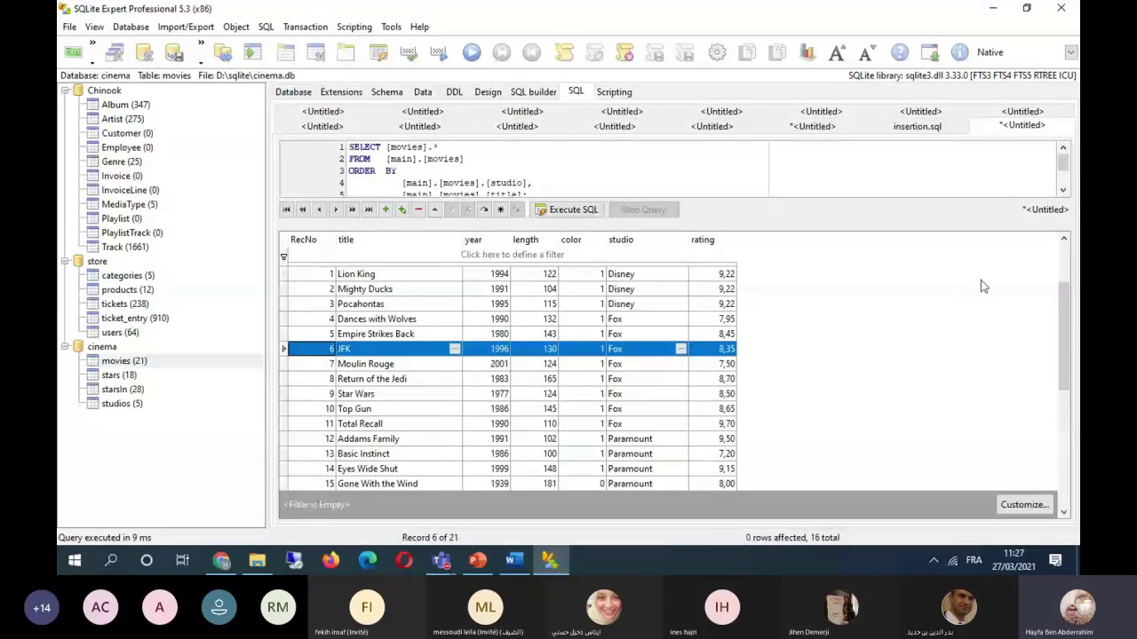
drag(826, 228, 839, 290)
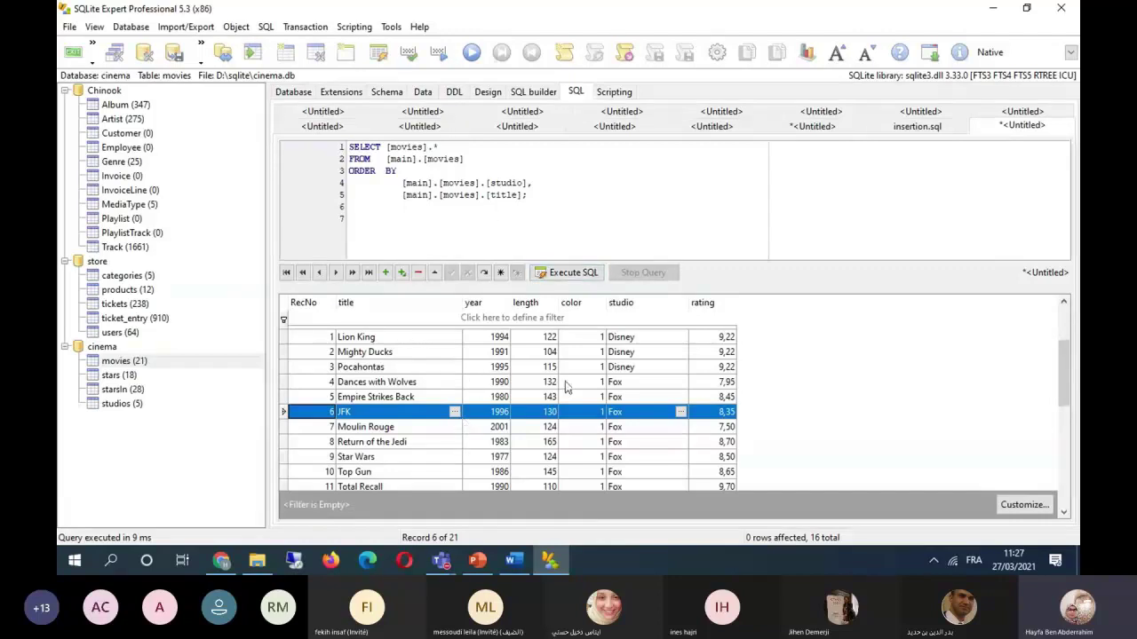
Examine the color column values across the movies table's records.
click(165, 364)
click(423, 93)
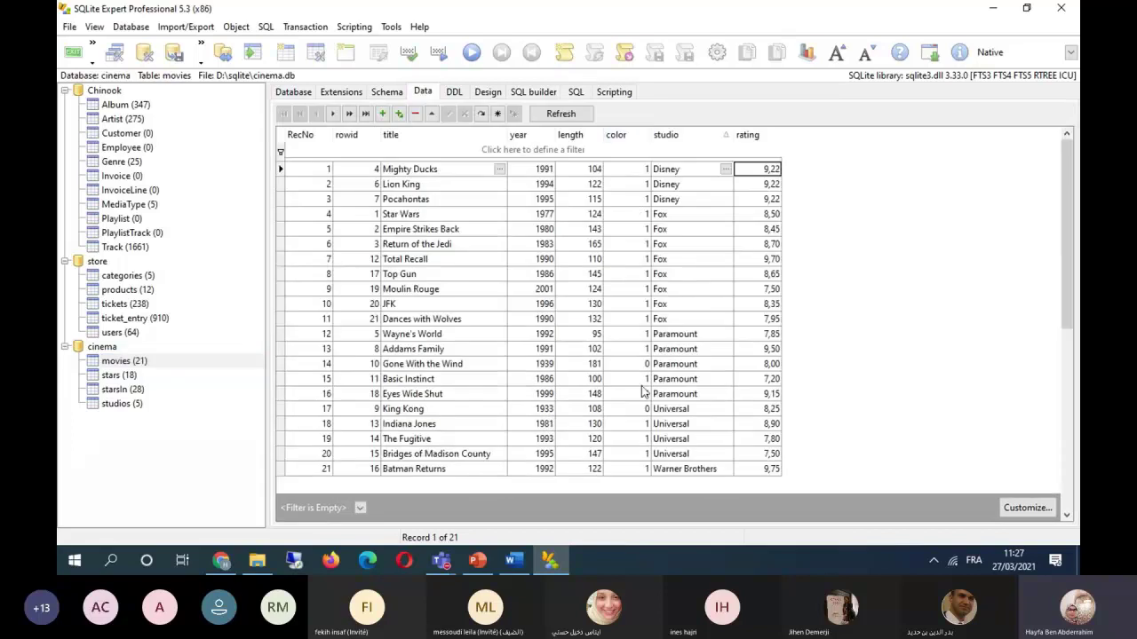
key(Down)
key(Down)
key(Down)
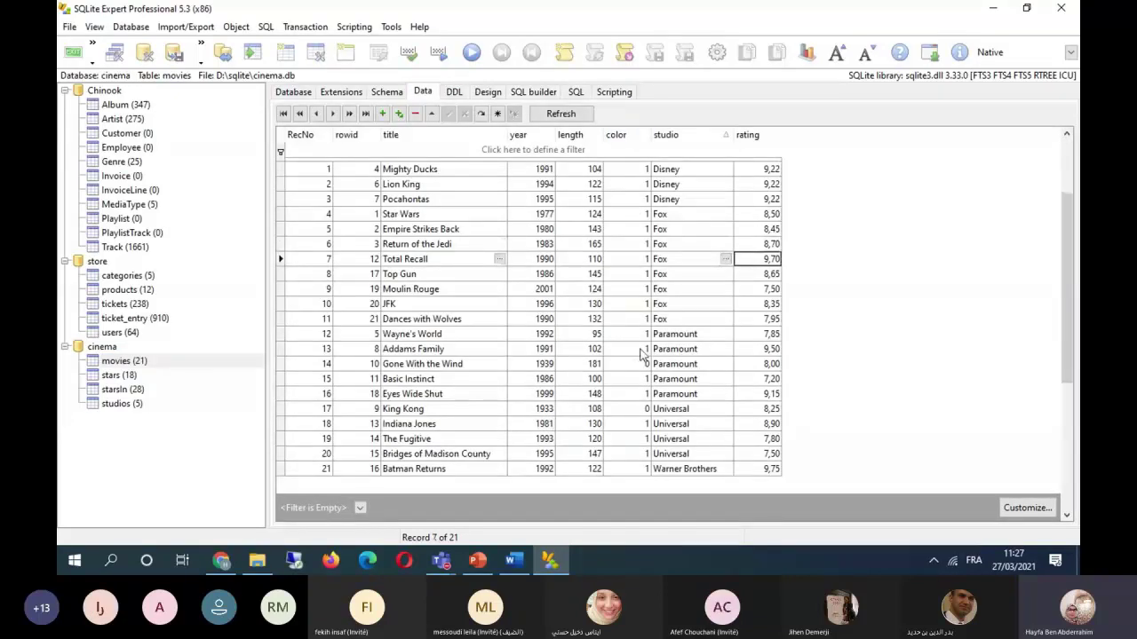
key(Up)
key(Up)
key(Up)
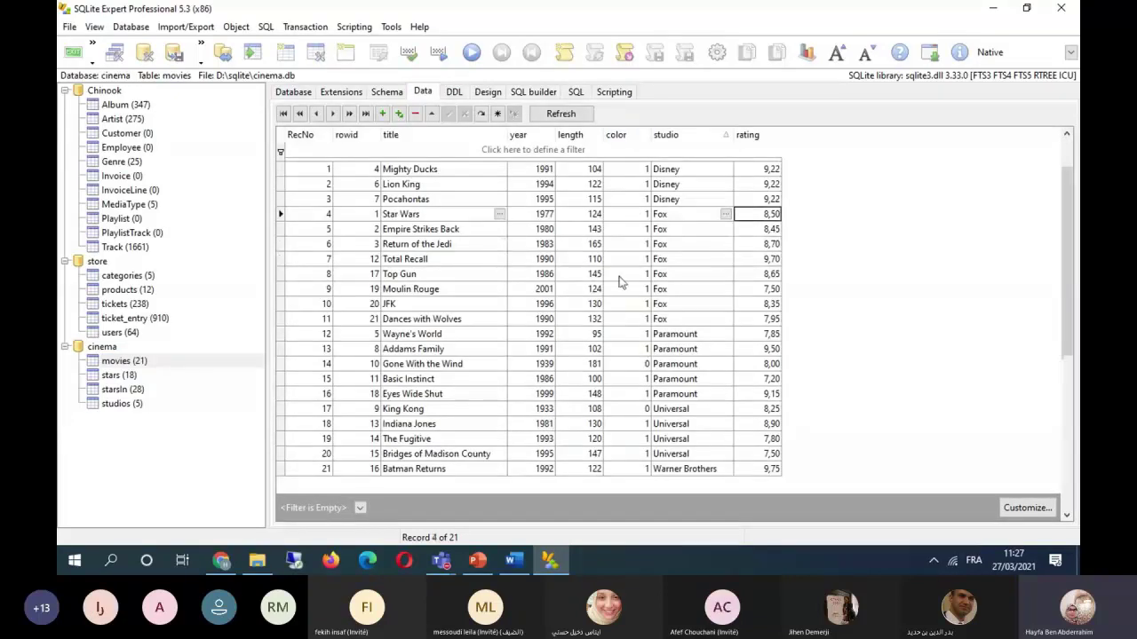
click(628, 173)
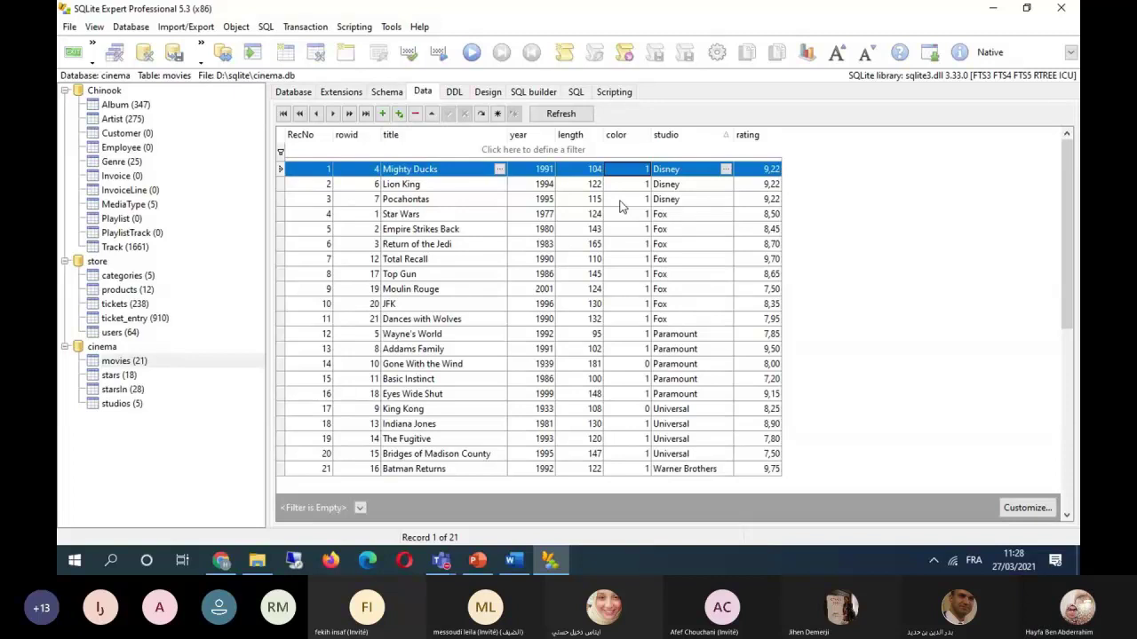
Change the SQL type of the movies table's color column to BOOLEAN, apply it, and show the table's records.
click(488, 93)
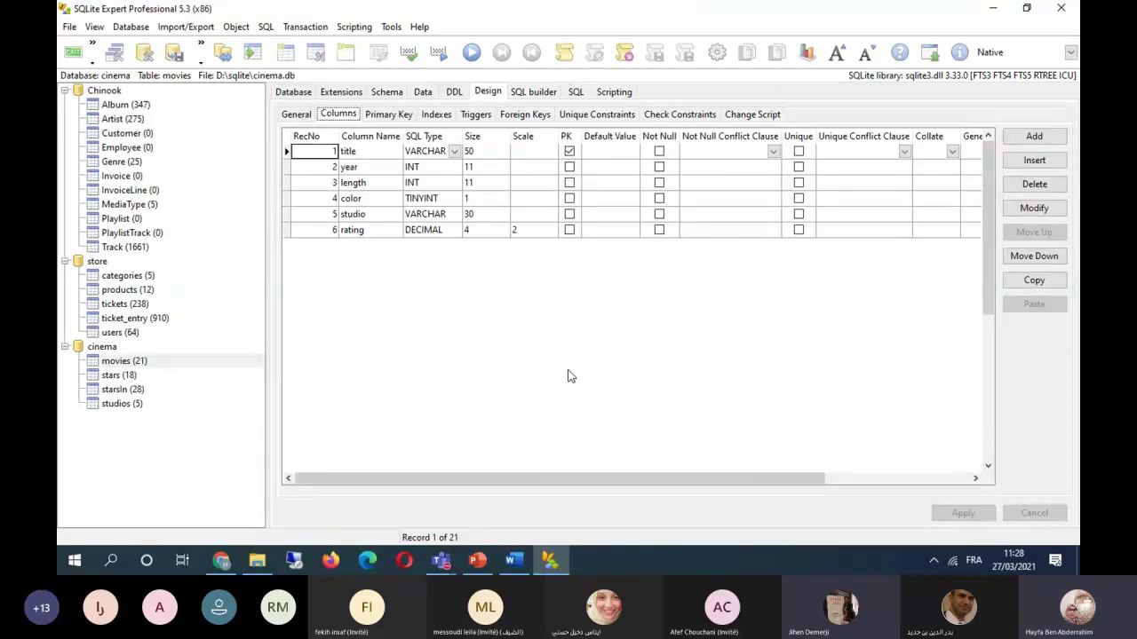
click(444, 199)
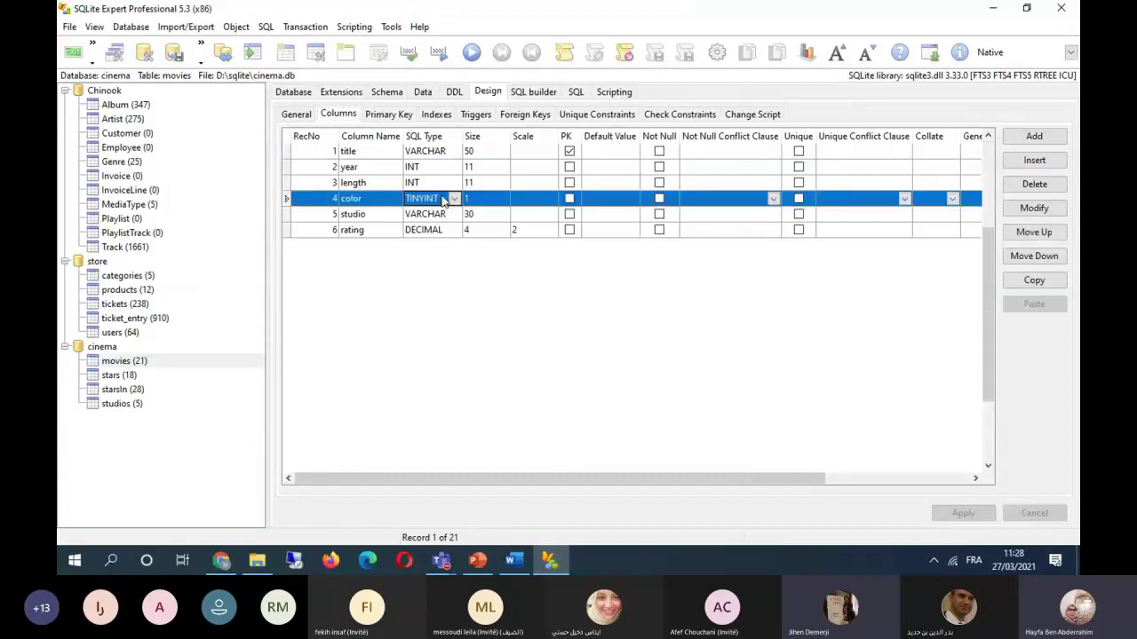
click(453, 199)
scroll(503, 399, down, 2)
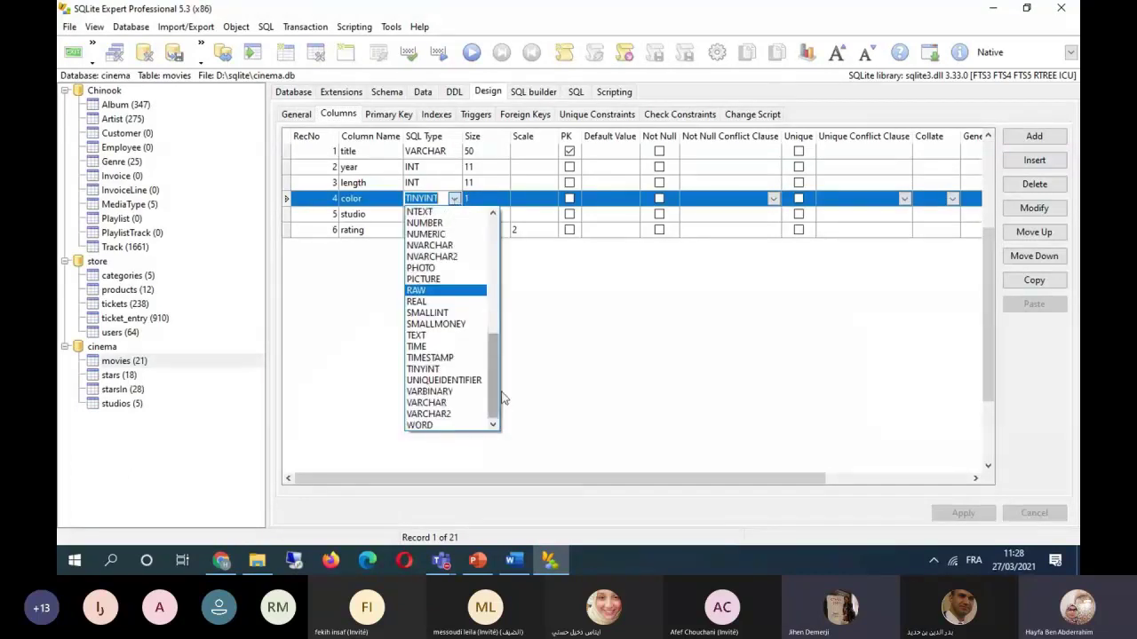
drag(494, 399, 486, 302)
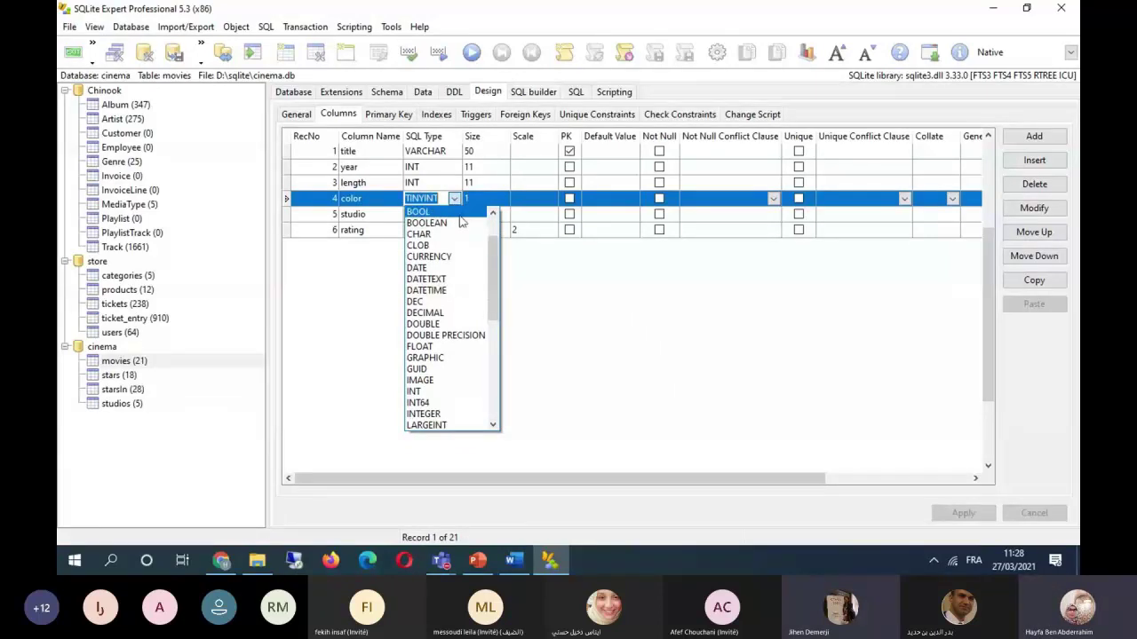
click(460, 222)
click(533, 182)
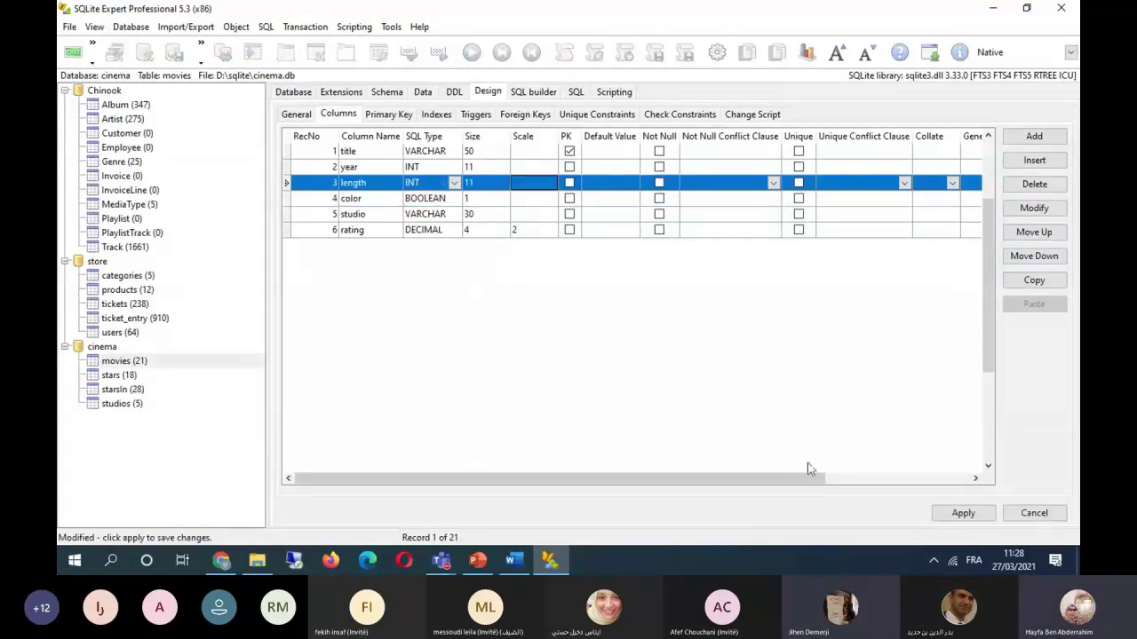
click(971, 515)
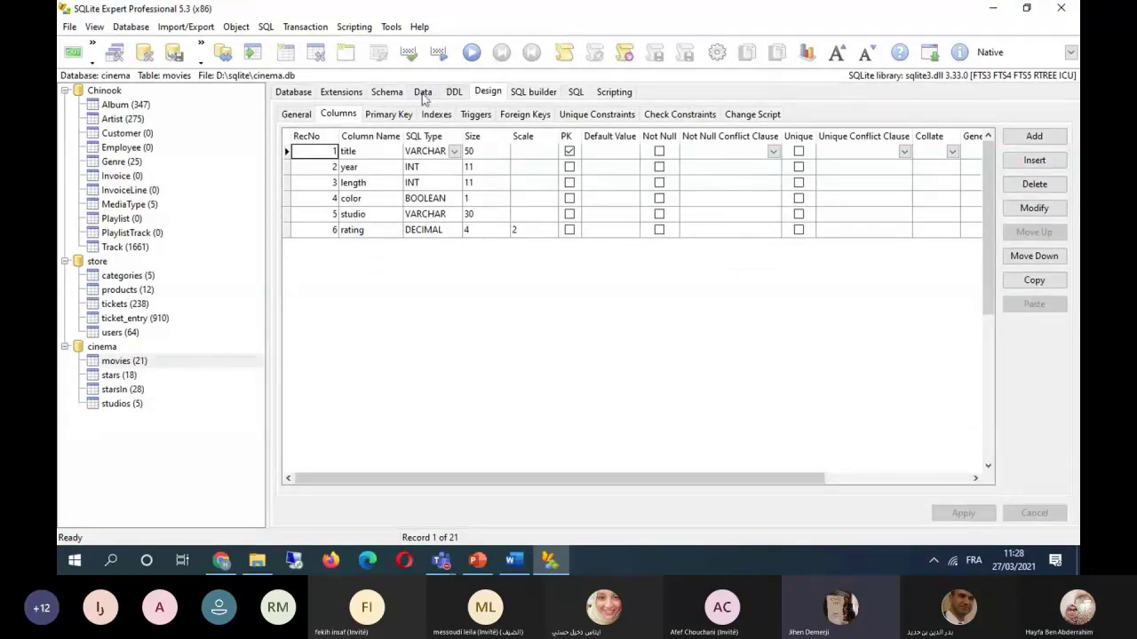
click(423, 93)
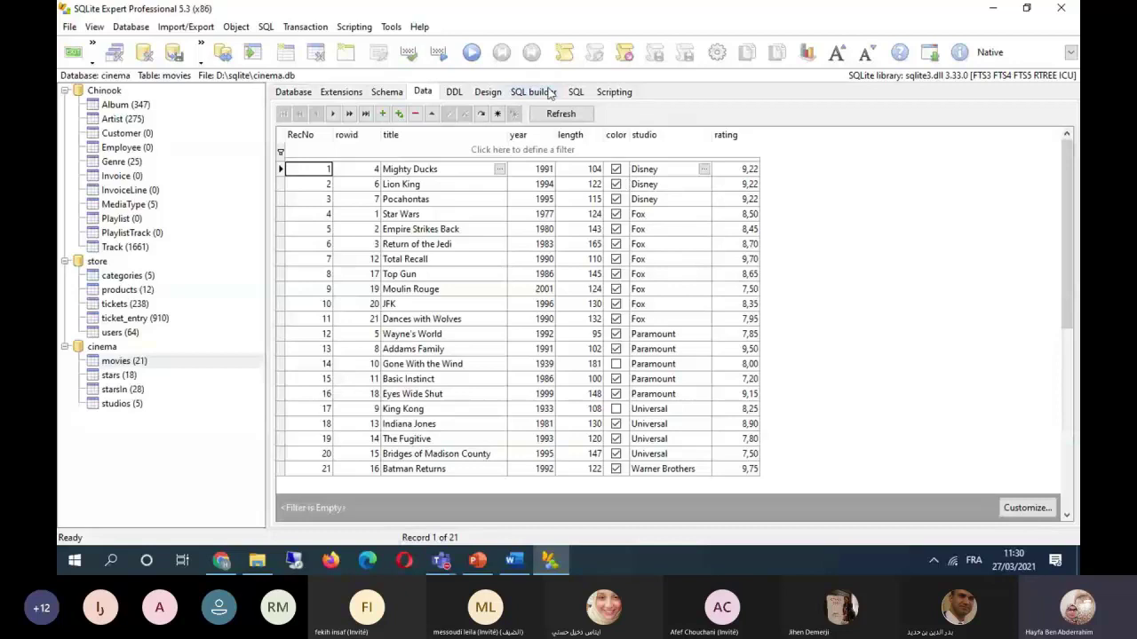
Clear the *, title and studio expressions from the movies query in the SQL builder.
click(549, 92)
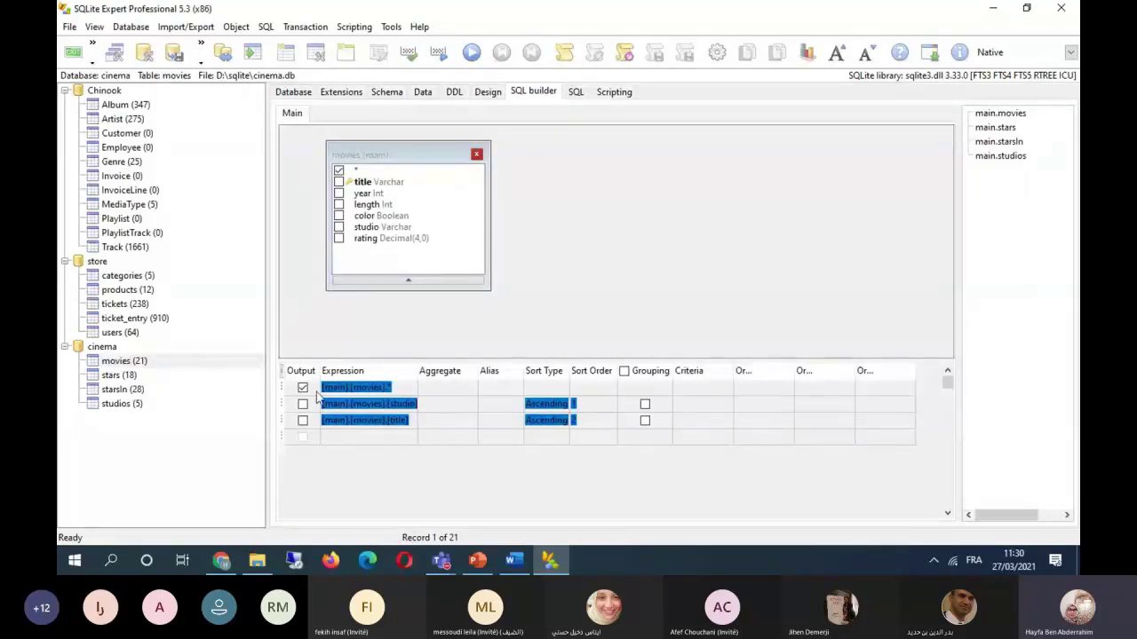
click(338, 171)
click(338, 181)
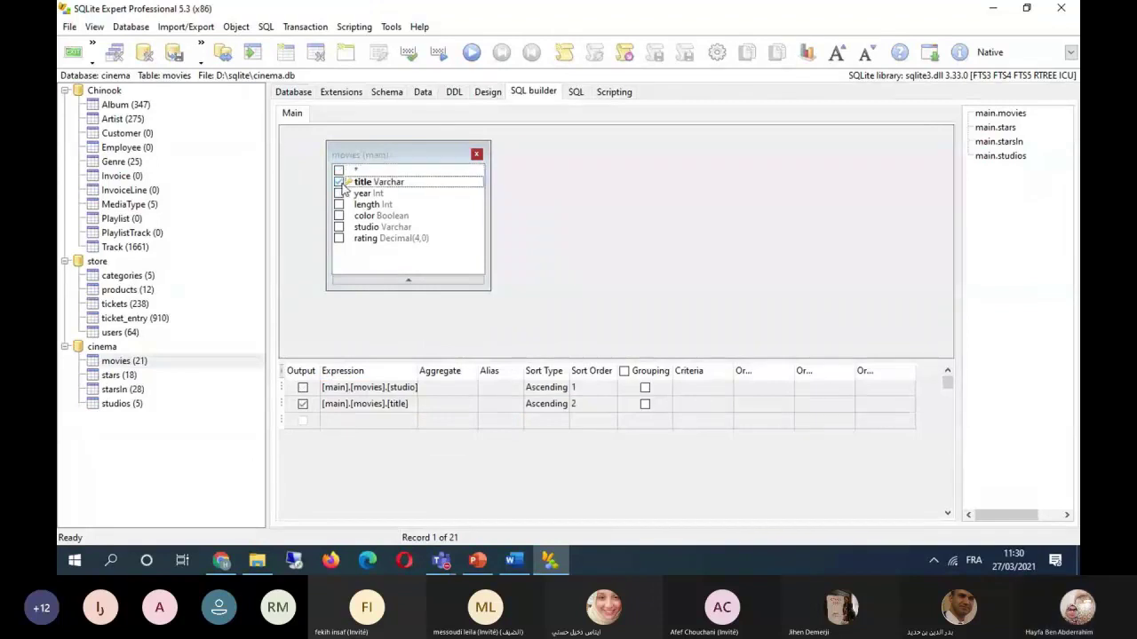
click(338, 182)
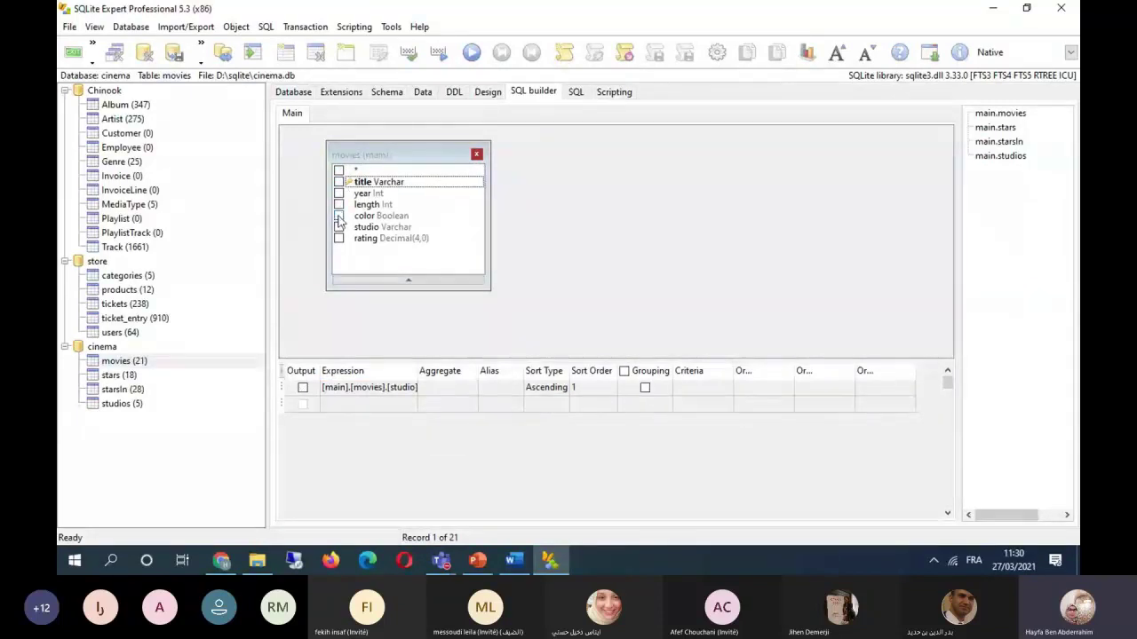
click(338, 227)
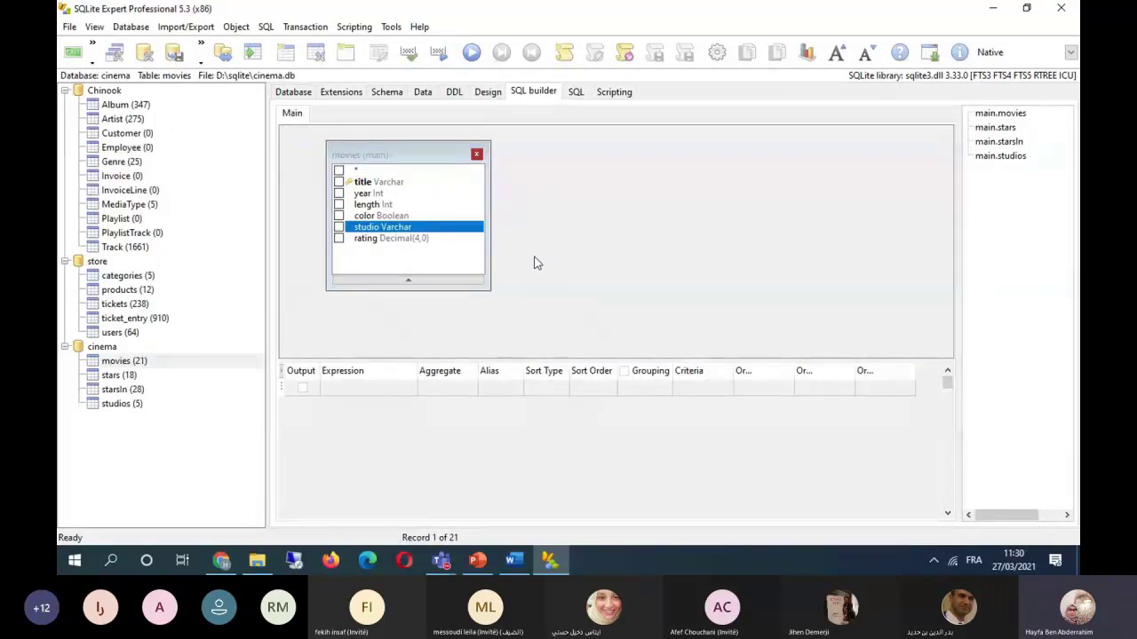
Output the title, year and color columns of the movies table in the query.
click(339, 183)
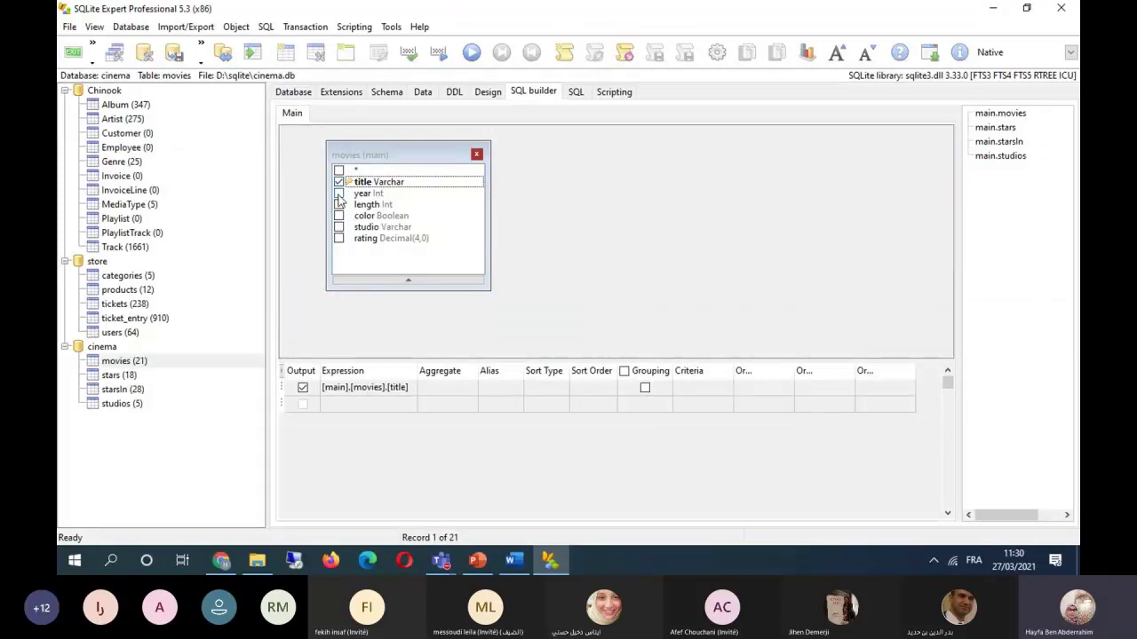
click(339, 192)
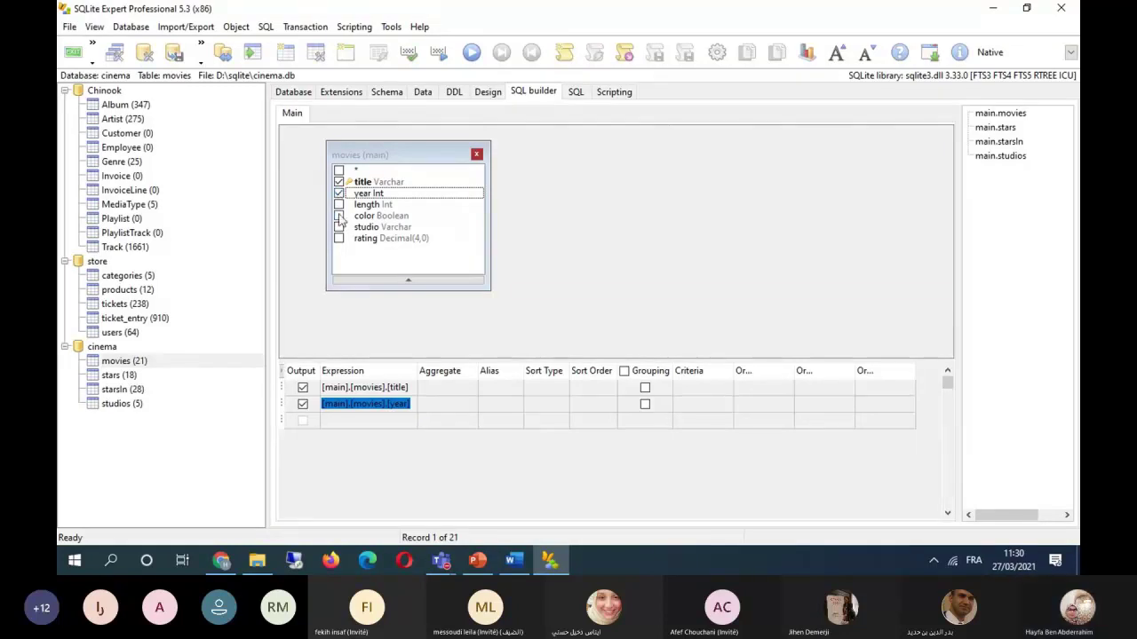
click(338, 215)
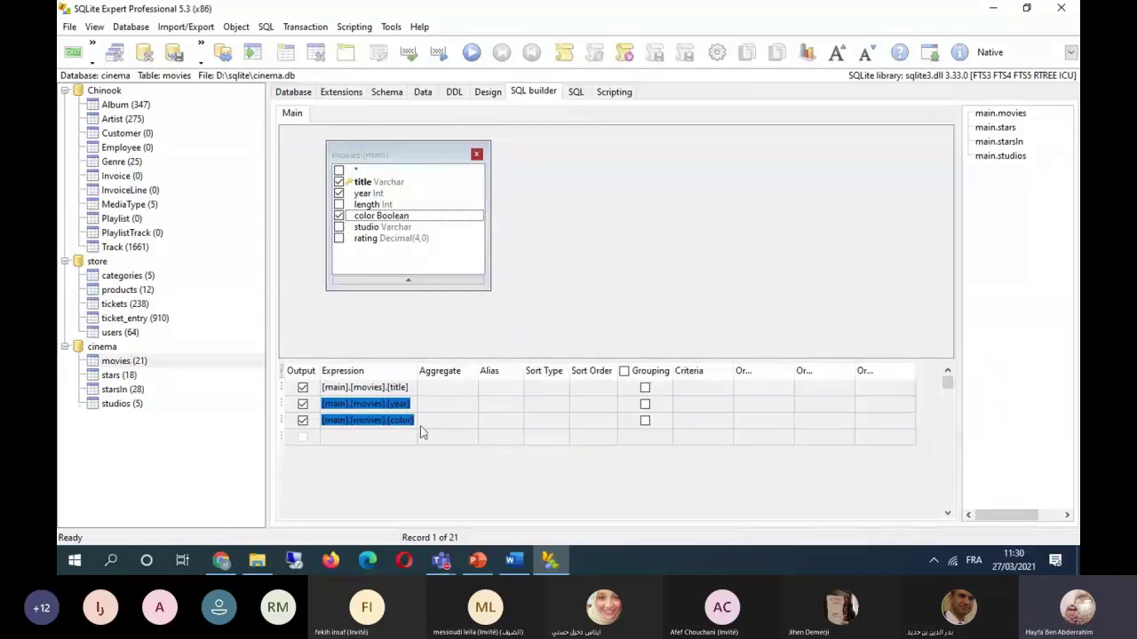
Set the color criterion to = 0, widen the Expression column, and run the query.
click(717, 423)
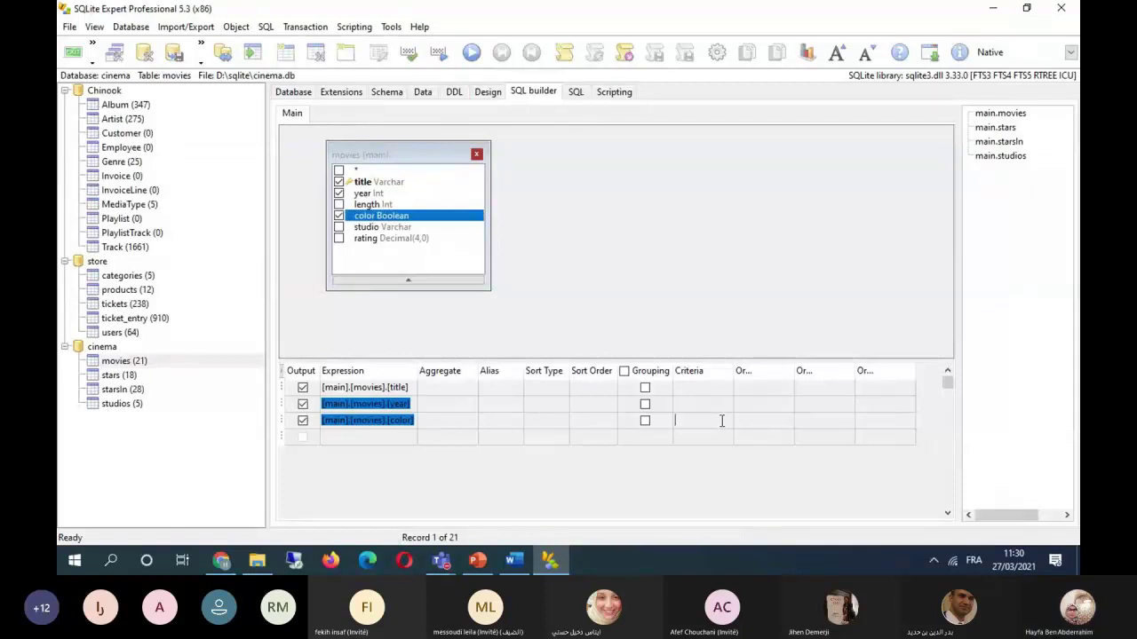
text(0)
drag(419, 373, 464, 373)
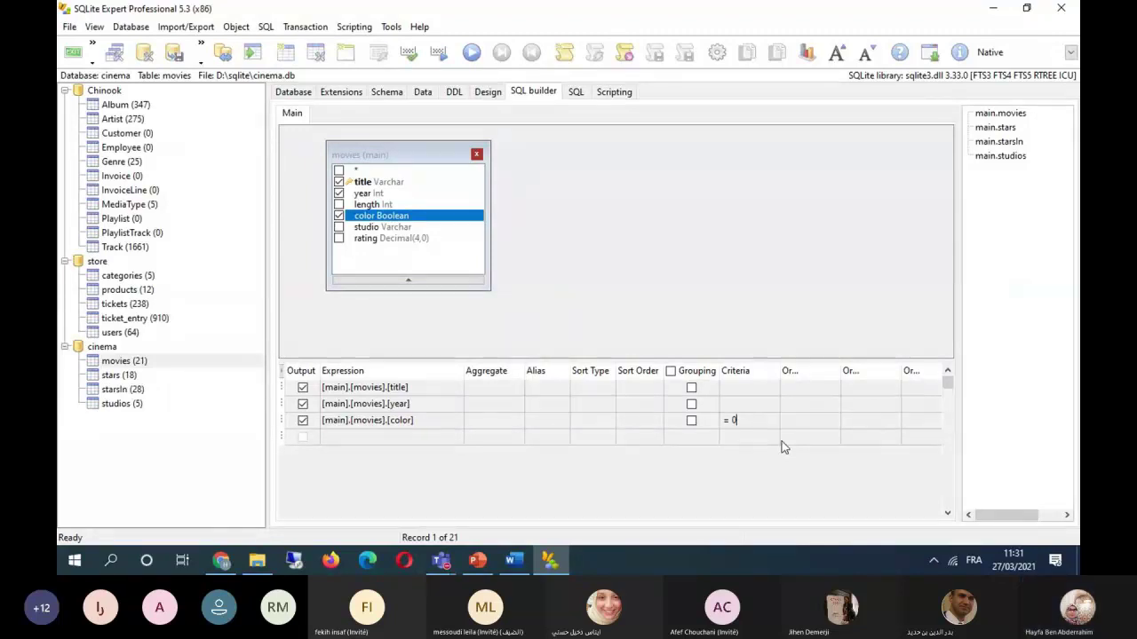
click(436, 56)
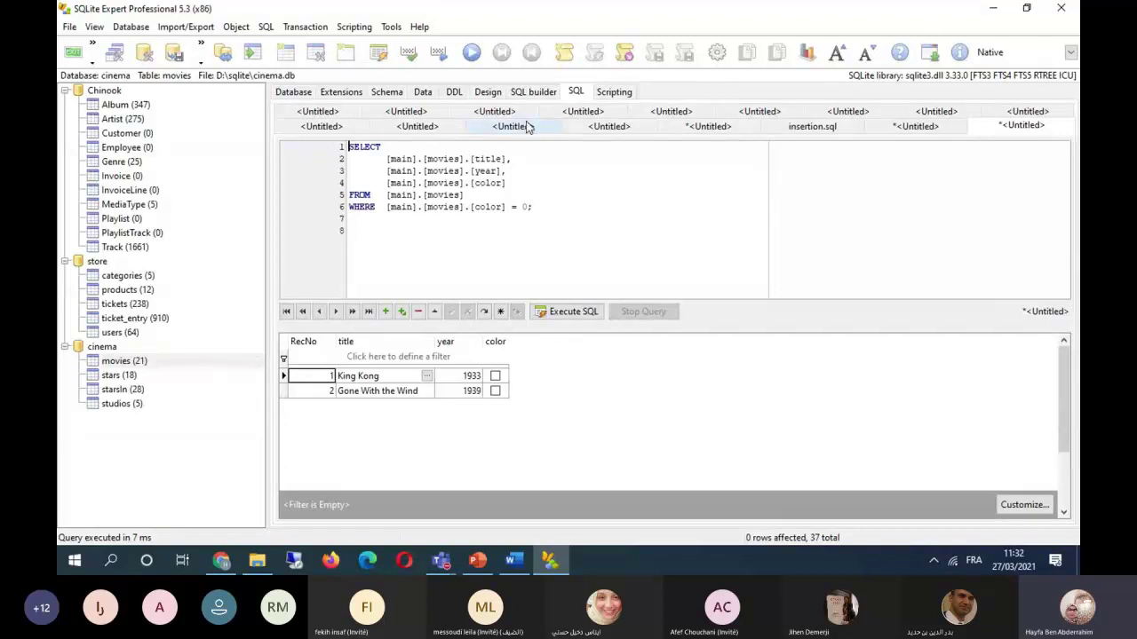
Show the movies table's records and limit the displayed columns to title and studio.
click(533, 92)
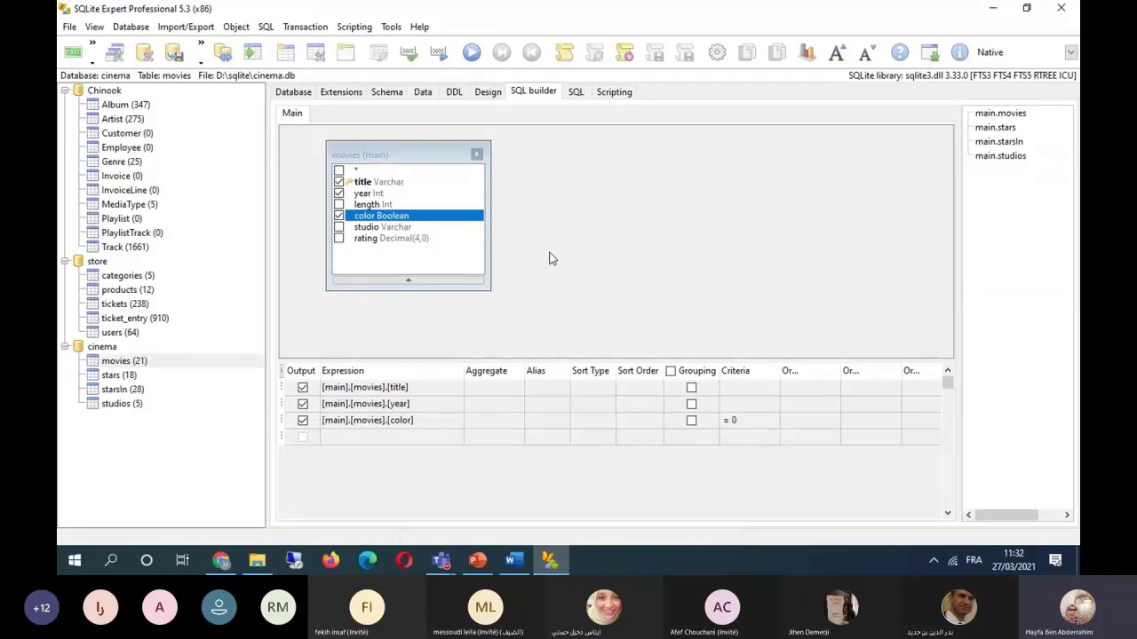
click(421, 94)
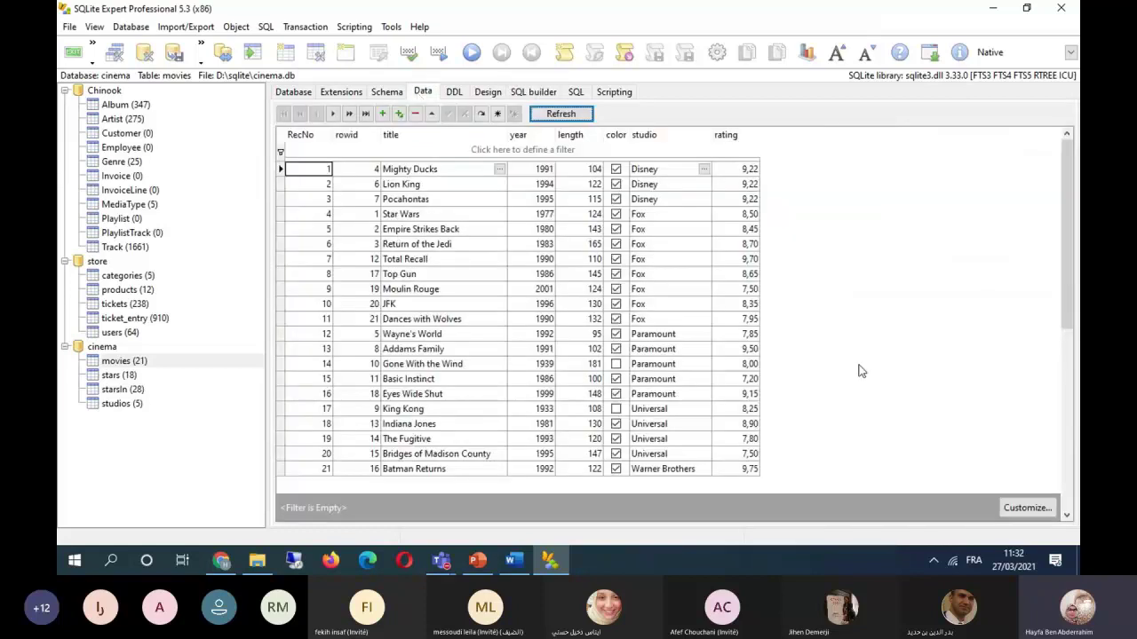
right_click(835, 184)
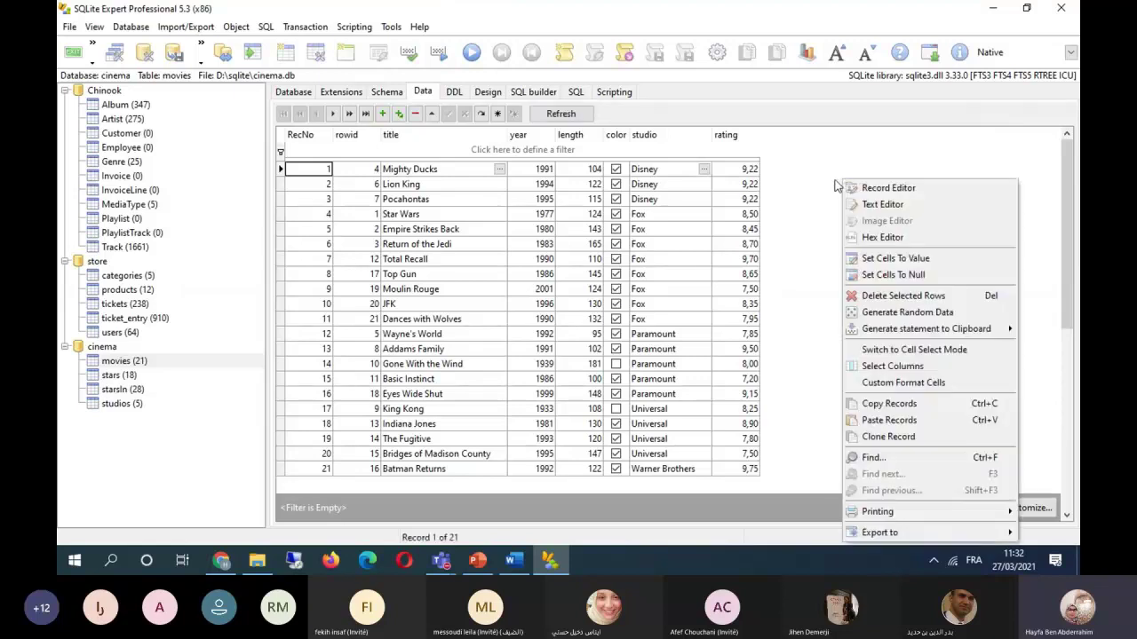
click(920, 366)
click(593, 293)
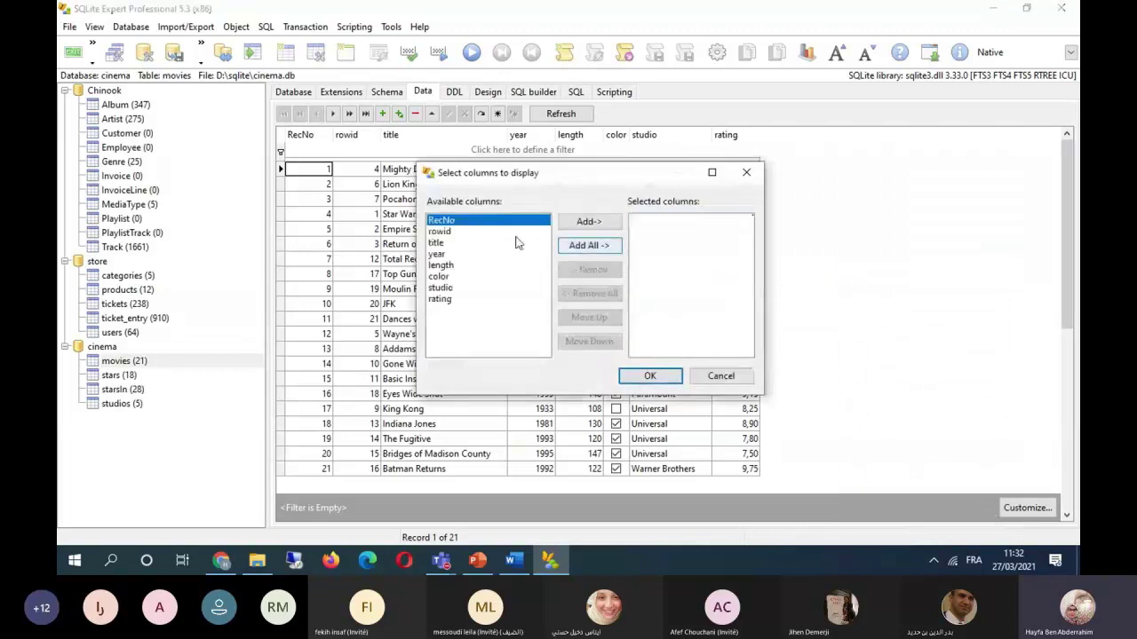
click(437, 243)
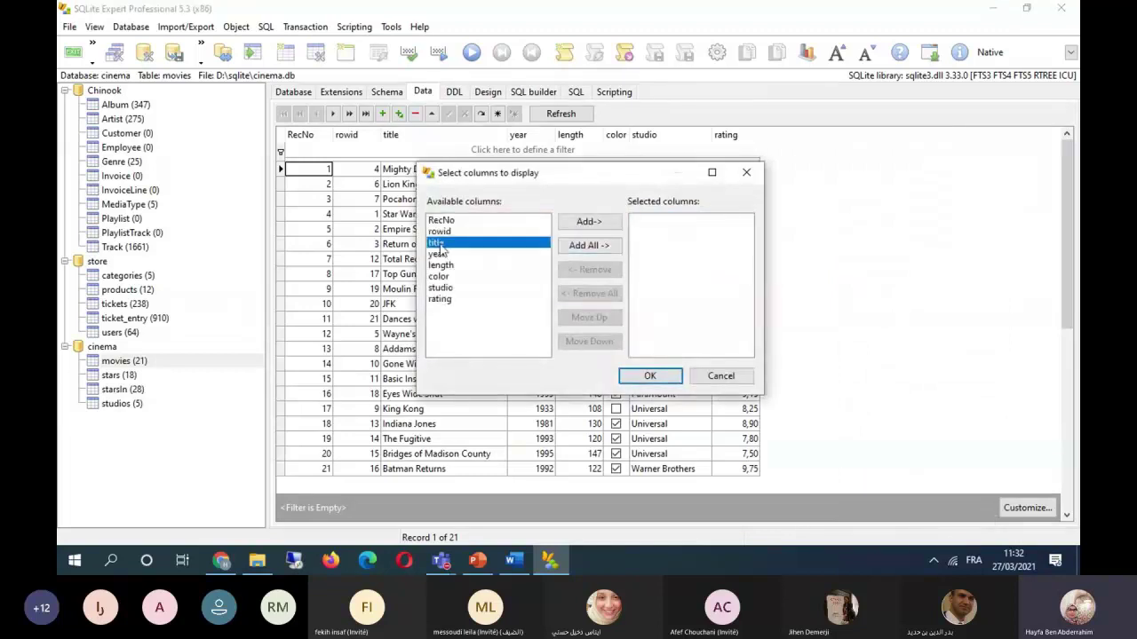
click(459, 291)
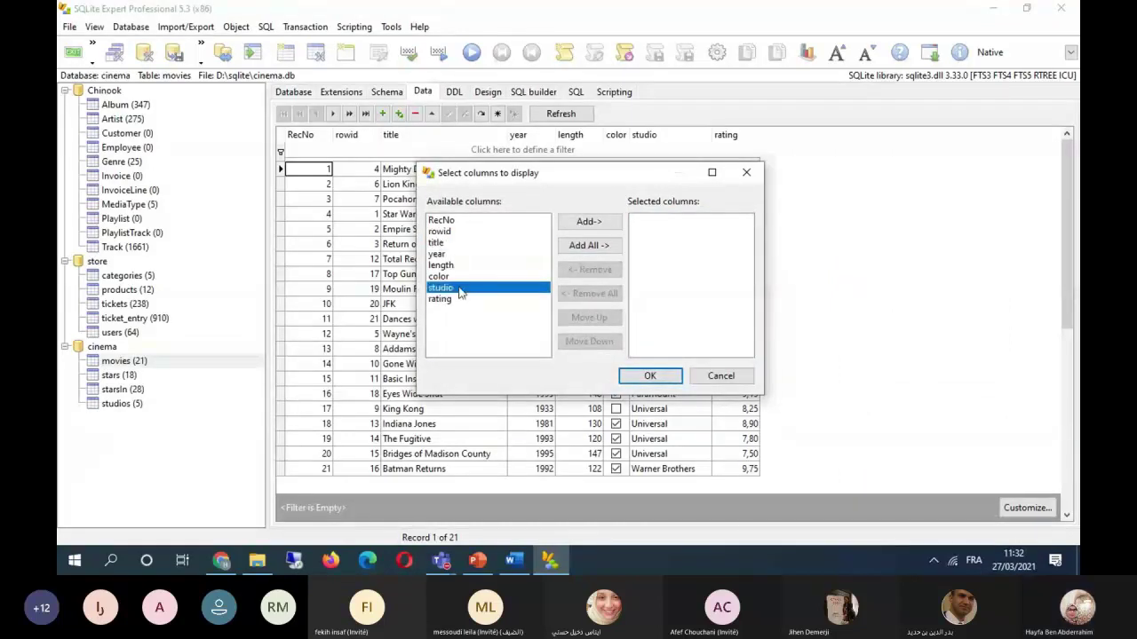
click(589, 222)
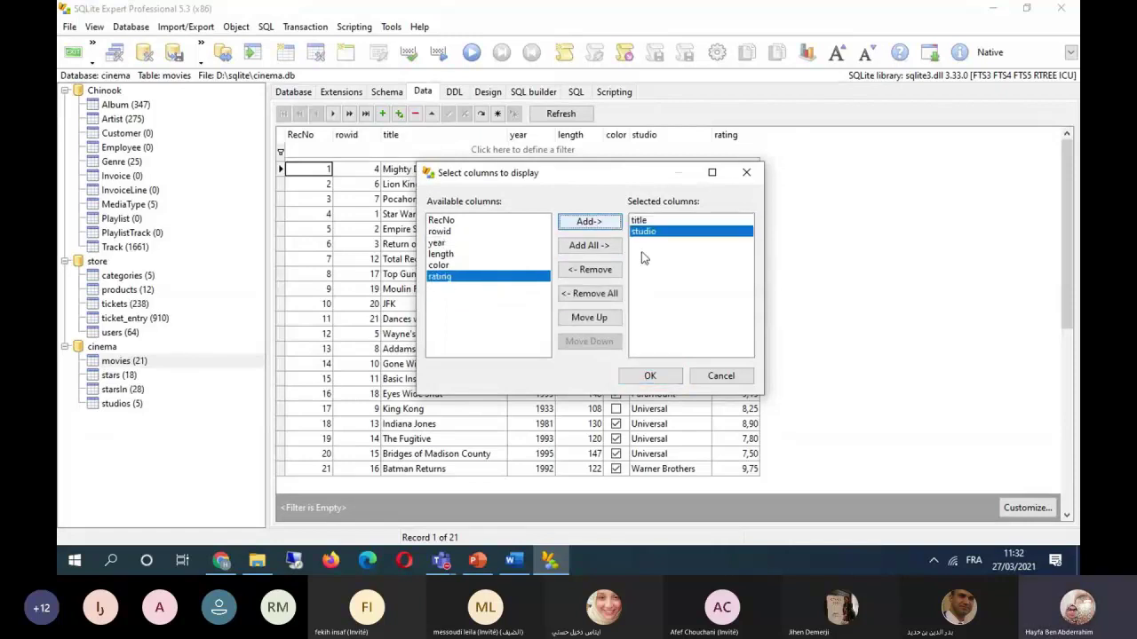
key(Return)
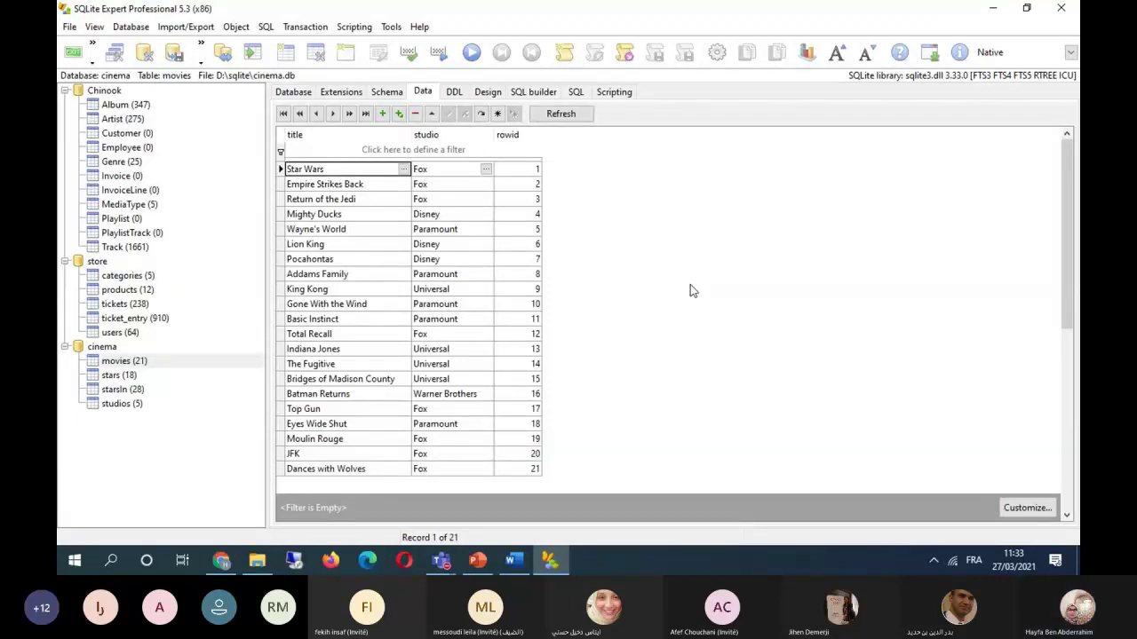
Restore all available columns in the movies data grid.
right_click(711, 284)
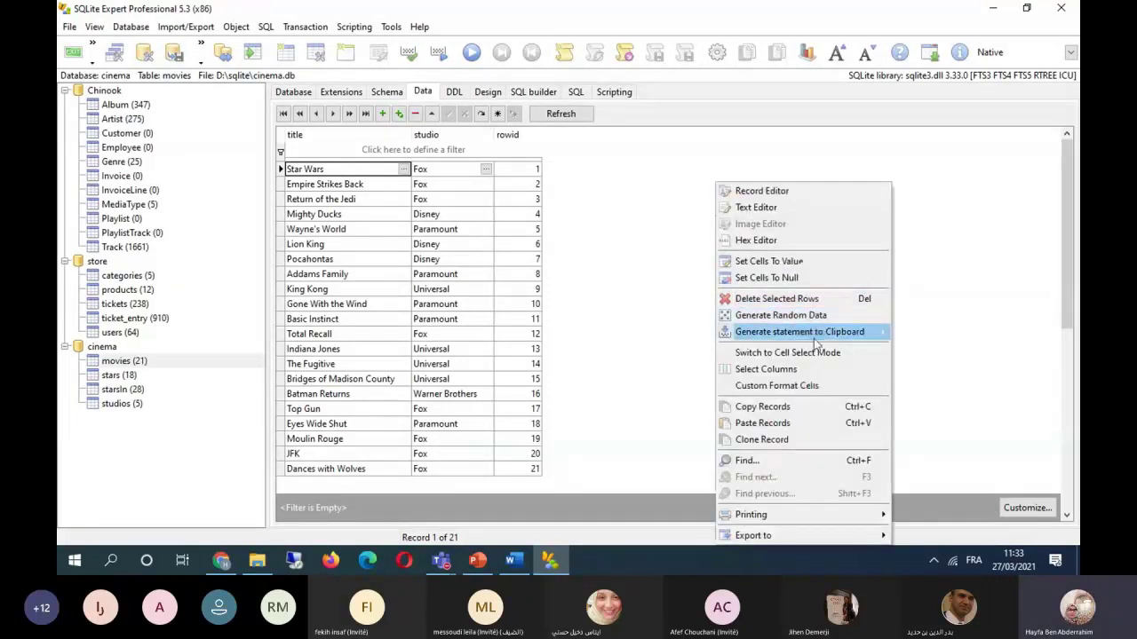
click(751, 373)
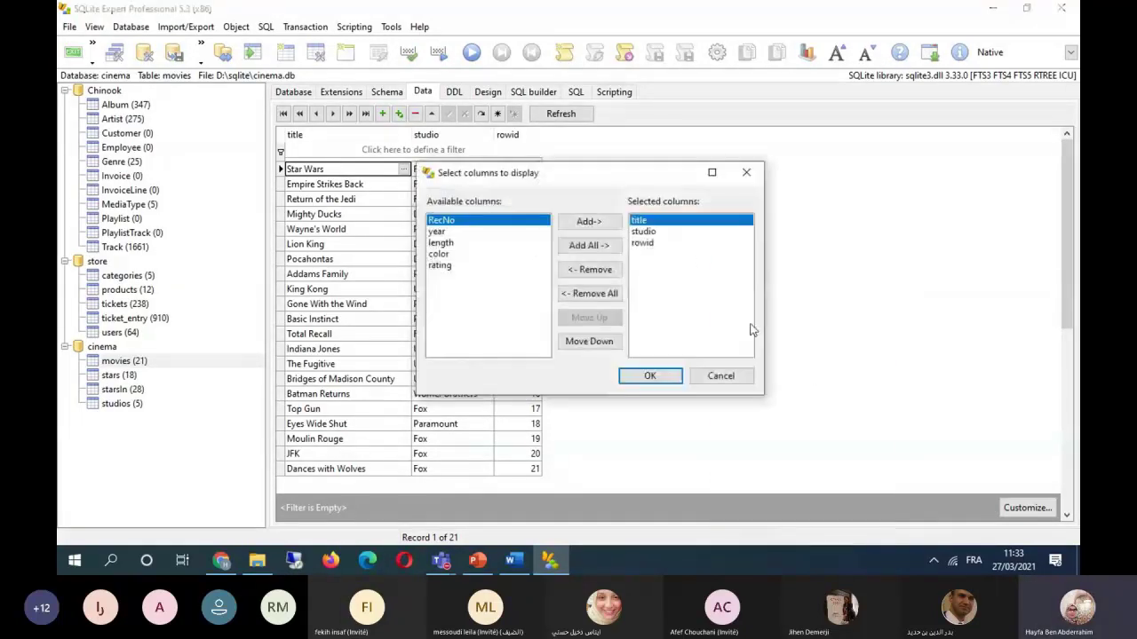
click(611, 293)
click(589, 245)
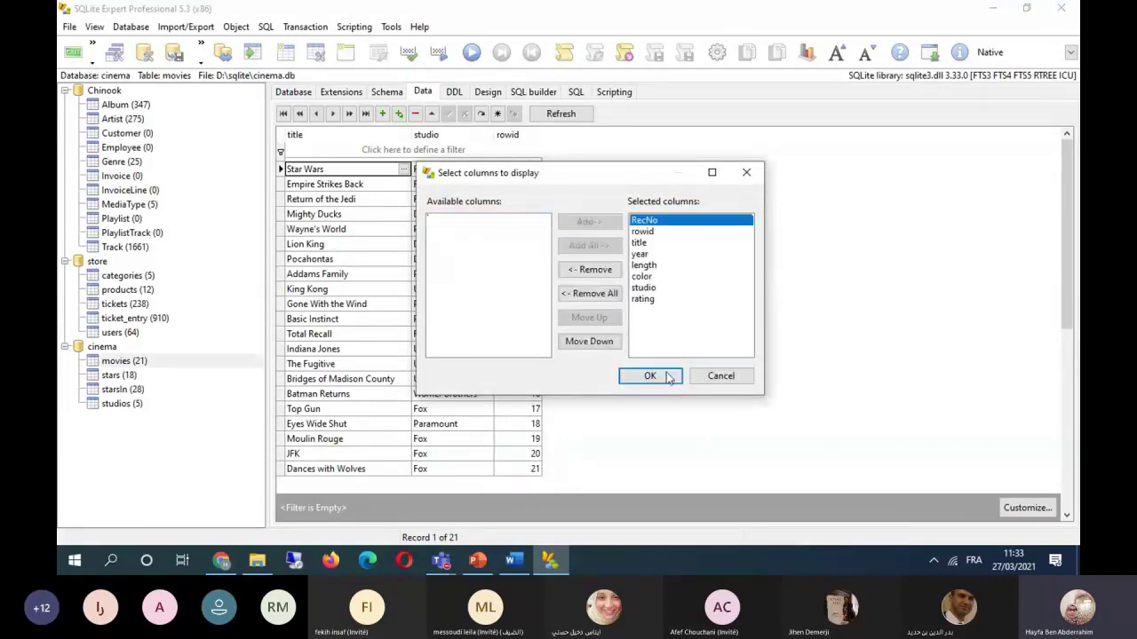
click(650, 376)
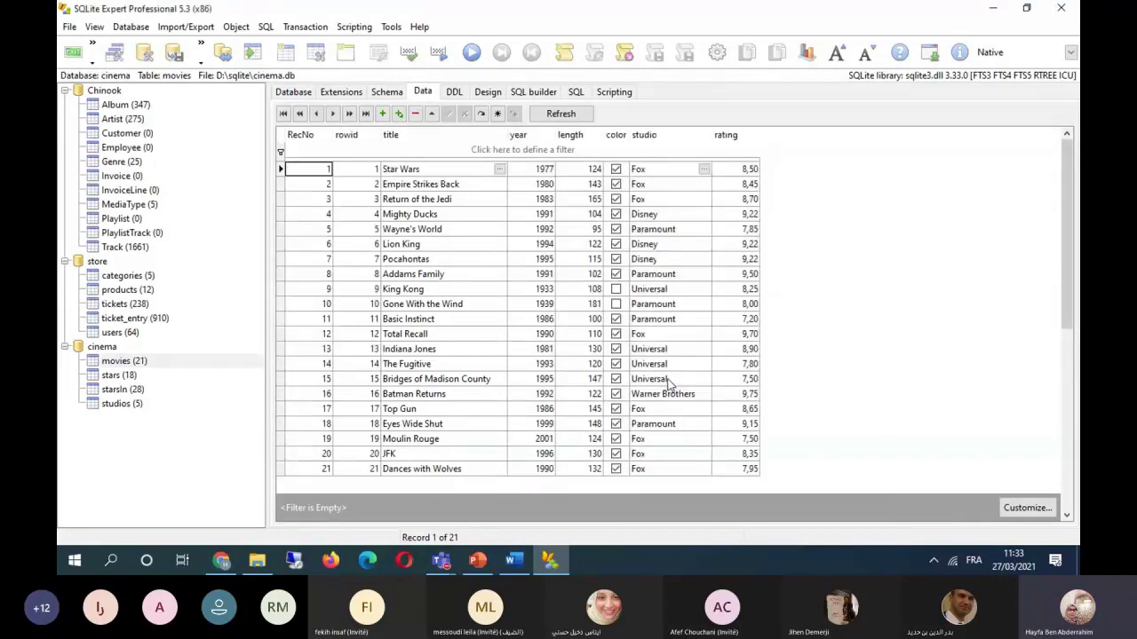
Replace movies with the stars table in the SQL builder, enlarge its box, and output the name, adress and gender columns.
click(854, 296)
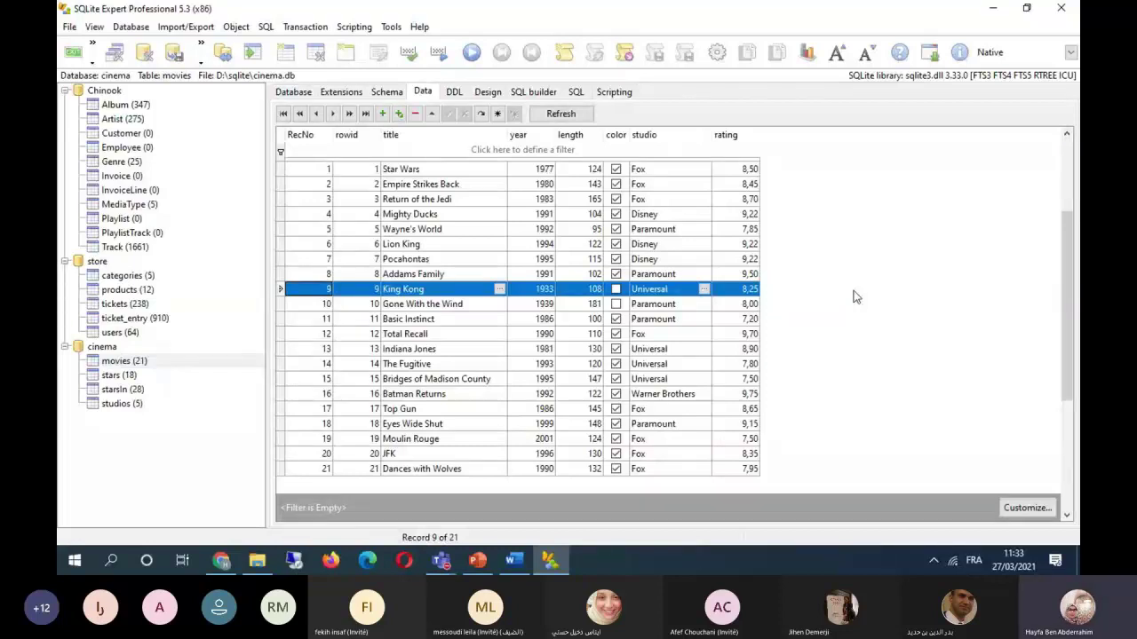
key(ctrl+Tab)
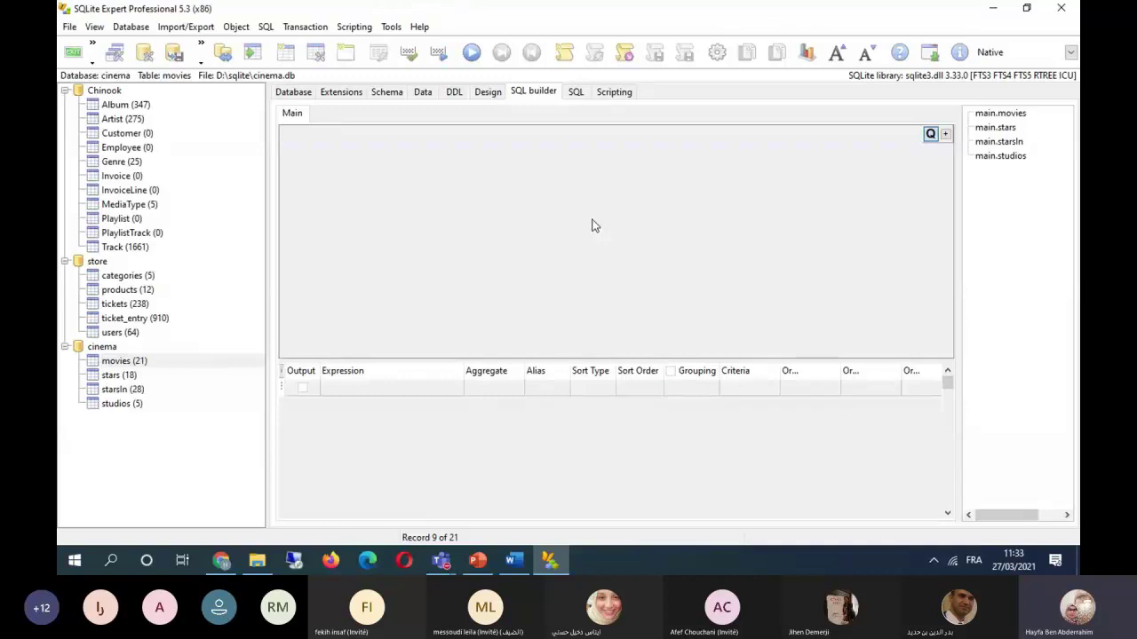
double_click(1016, 132)
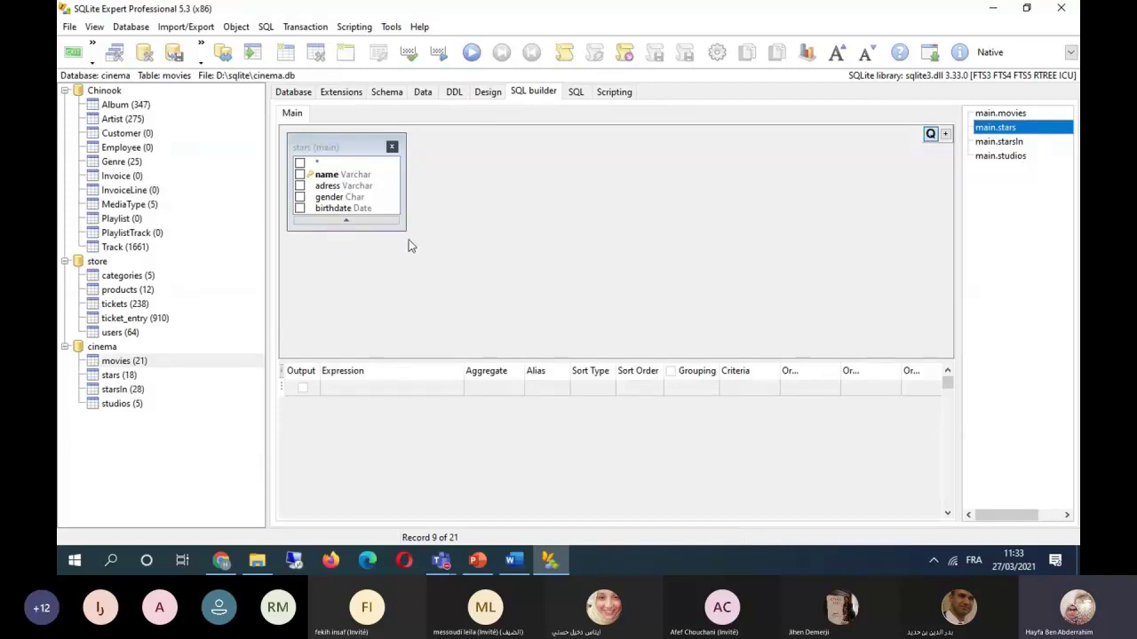
drag(401, 230, 472, 273)
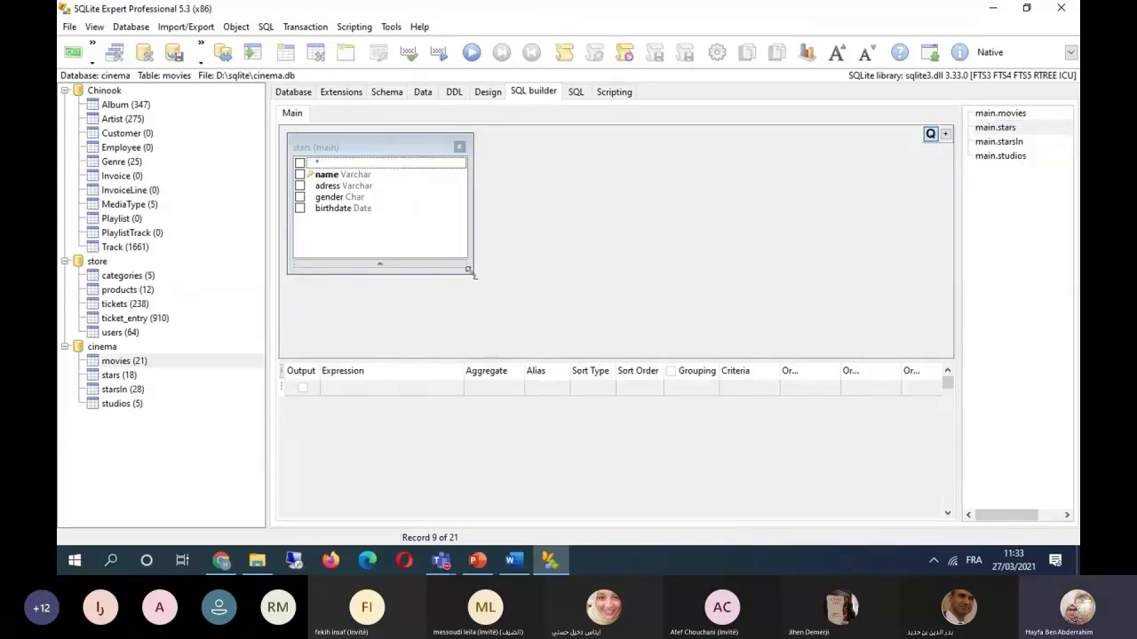
click(299, 176)
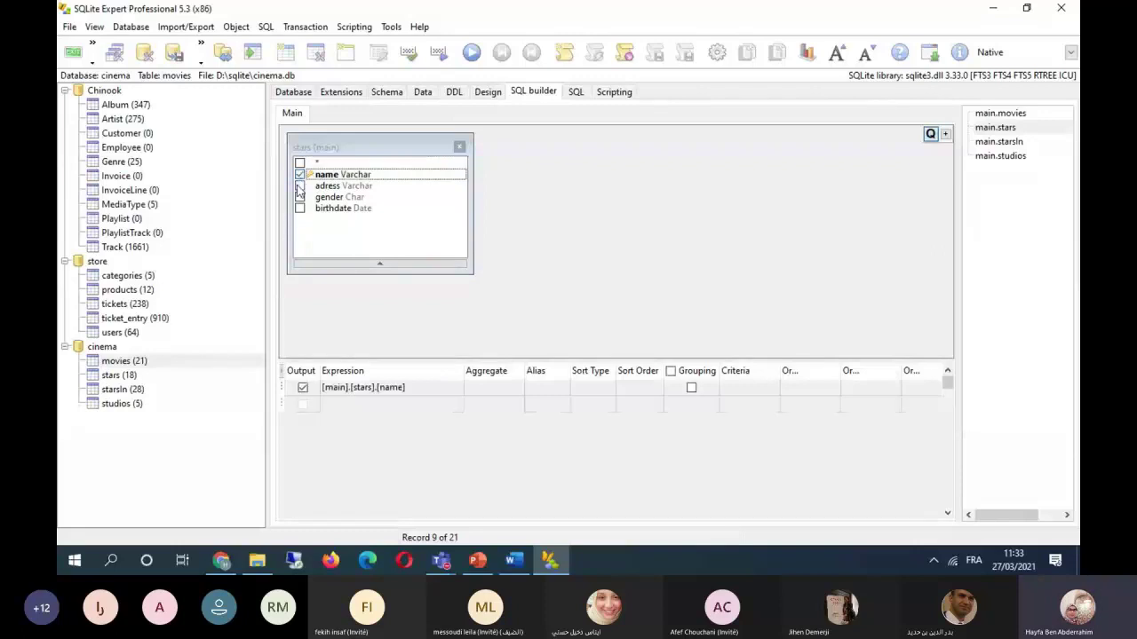
click(299, 186)
click(299, 197)
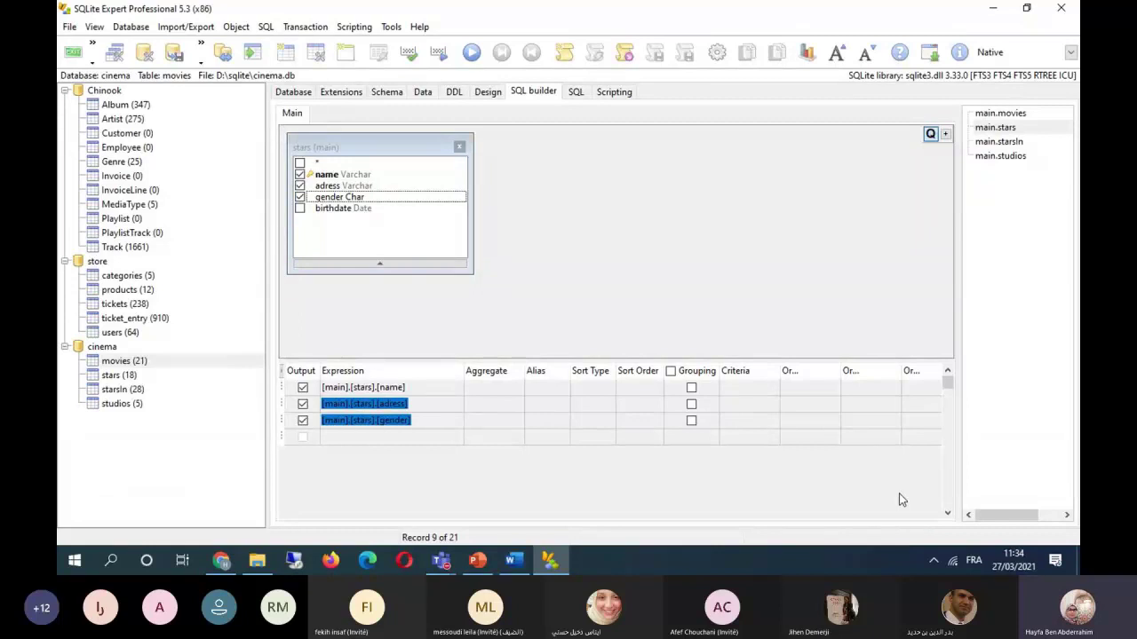
Enter % as the adress criterion and widen the query area over the table list.
click(762, 404)
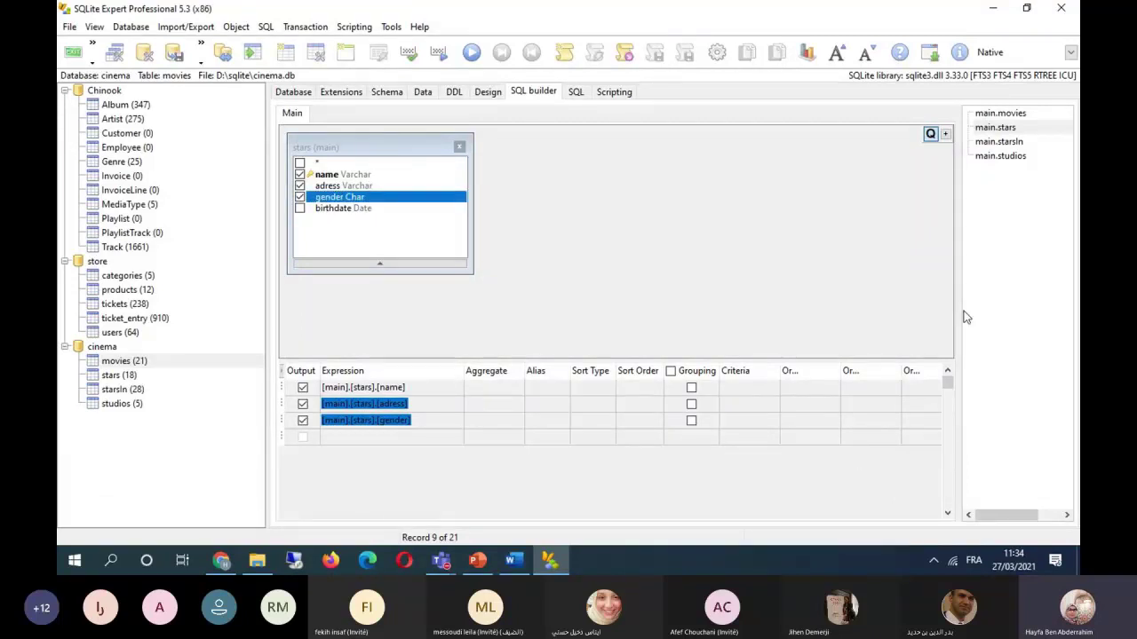
drag(958, 312, 1048, 315)
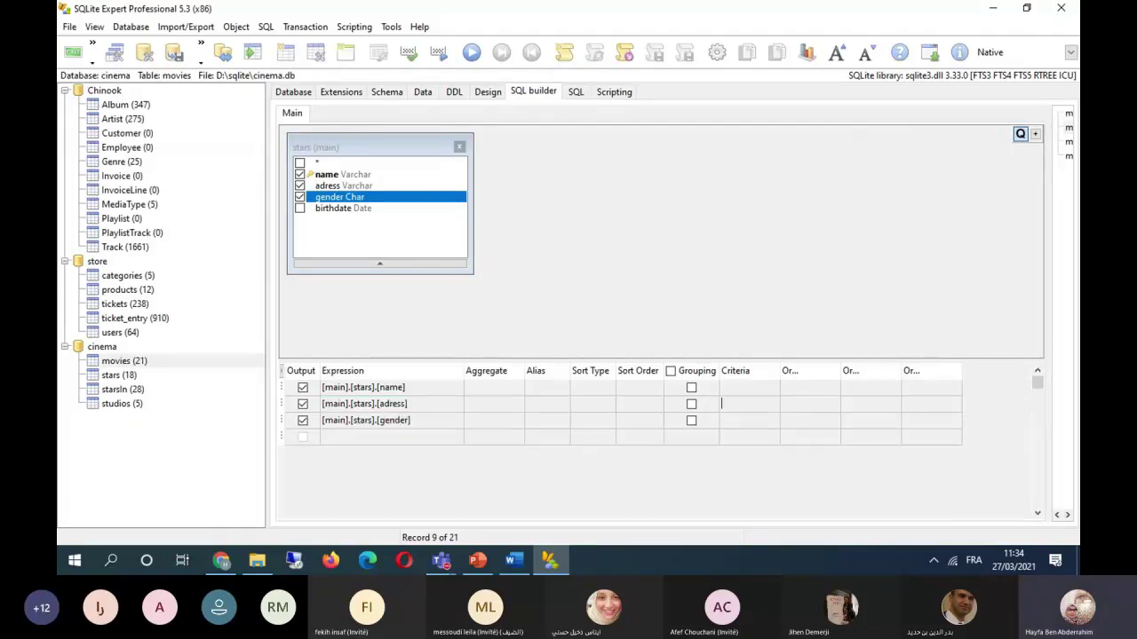
text(%)
Switch to Tp.docx in Word and copy "Beverly Hills" from question 10.
click(515, 567)
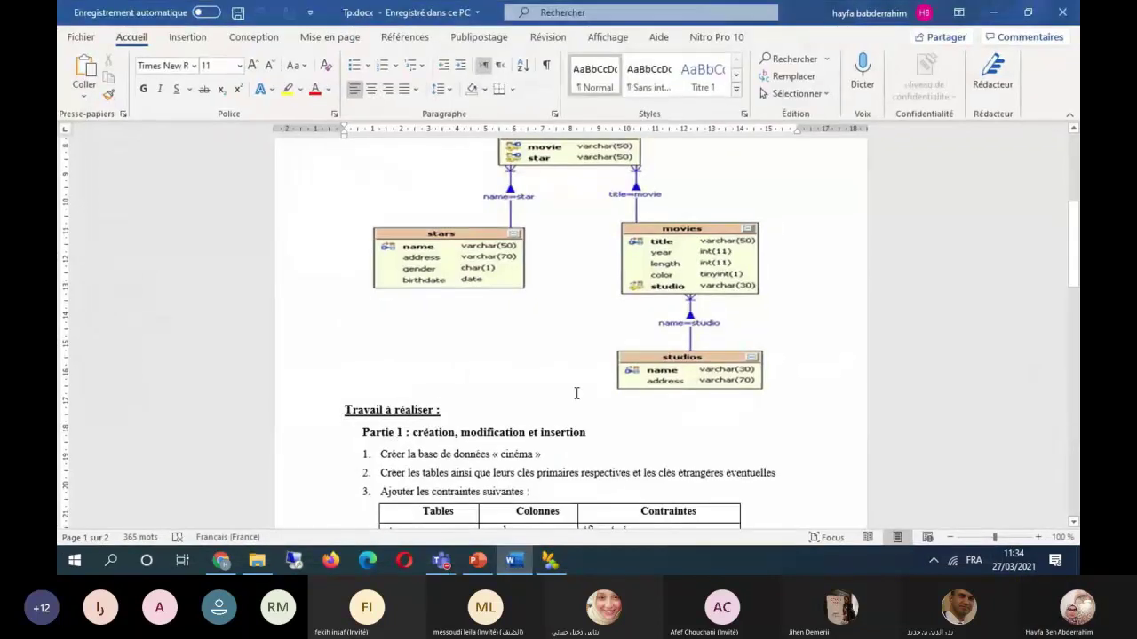
scroll(591, 359, down, 15)
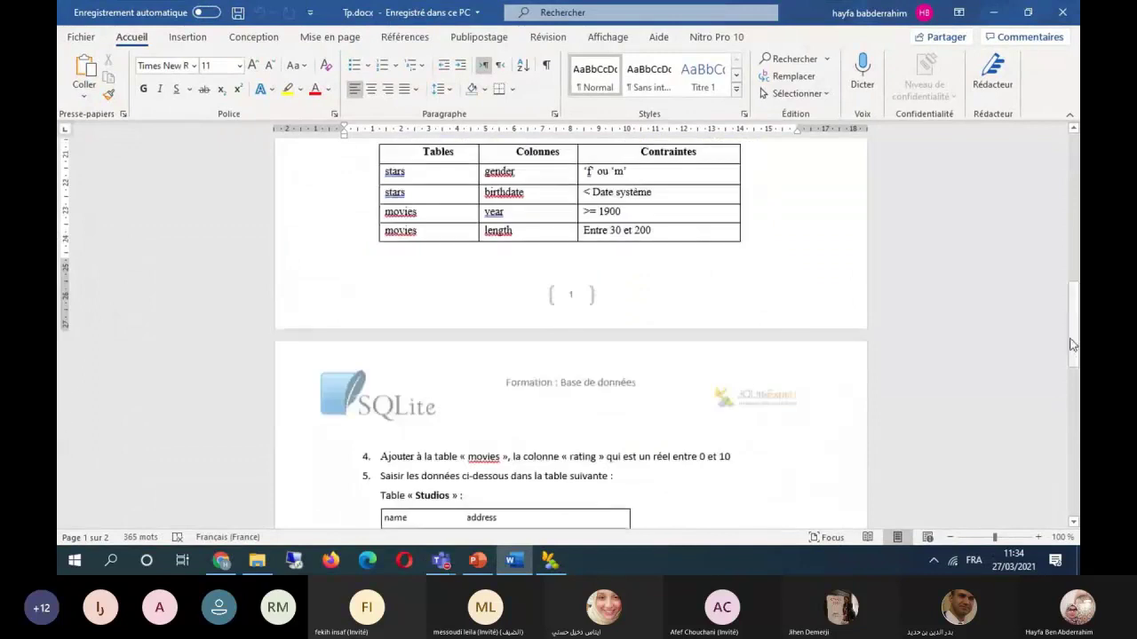
drag(650, 336, 604, 334)
key(ctrl+c)
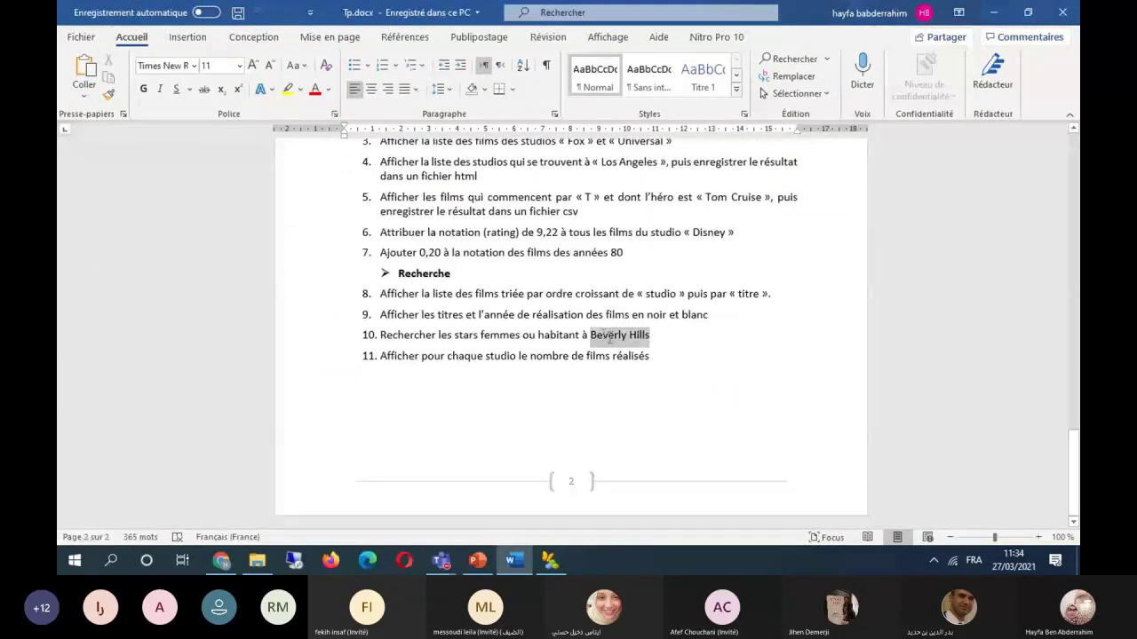
right_click(610, 339)
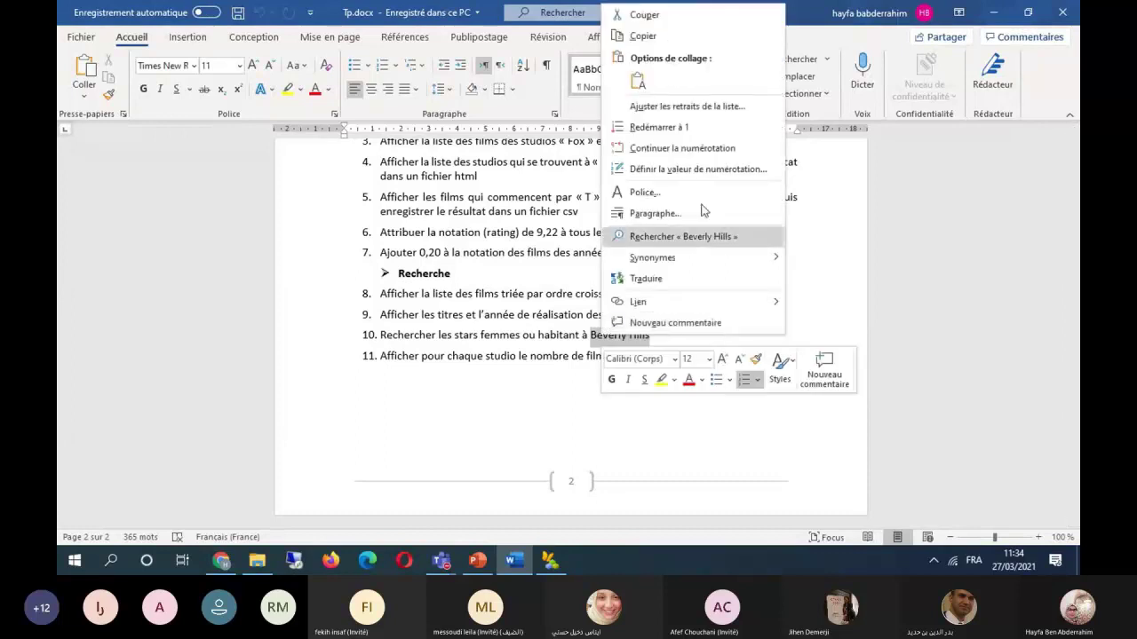
click(643, 35)
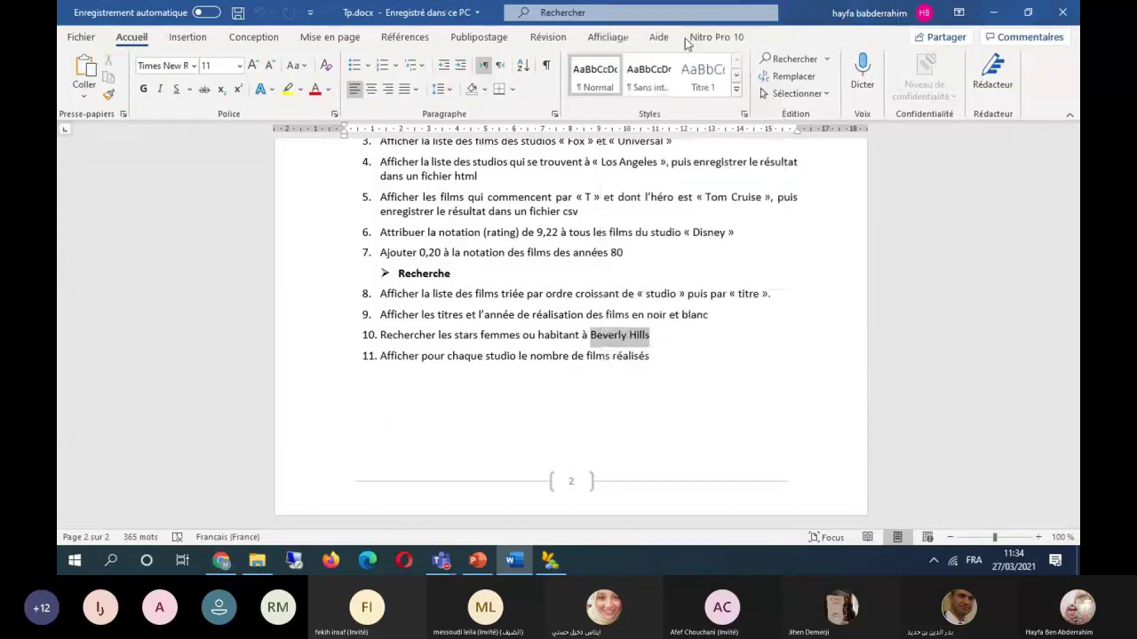
Back in SQLite Expert, set the adress criterion to Like '%Beverly Hills' and the alternative Or criterion for gender to = 'f'.
click(549, 560)
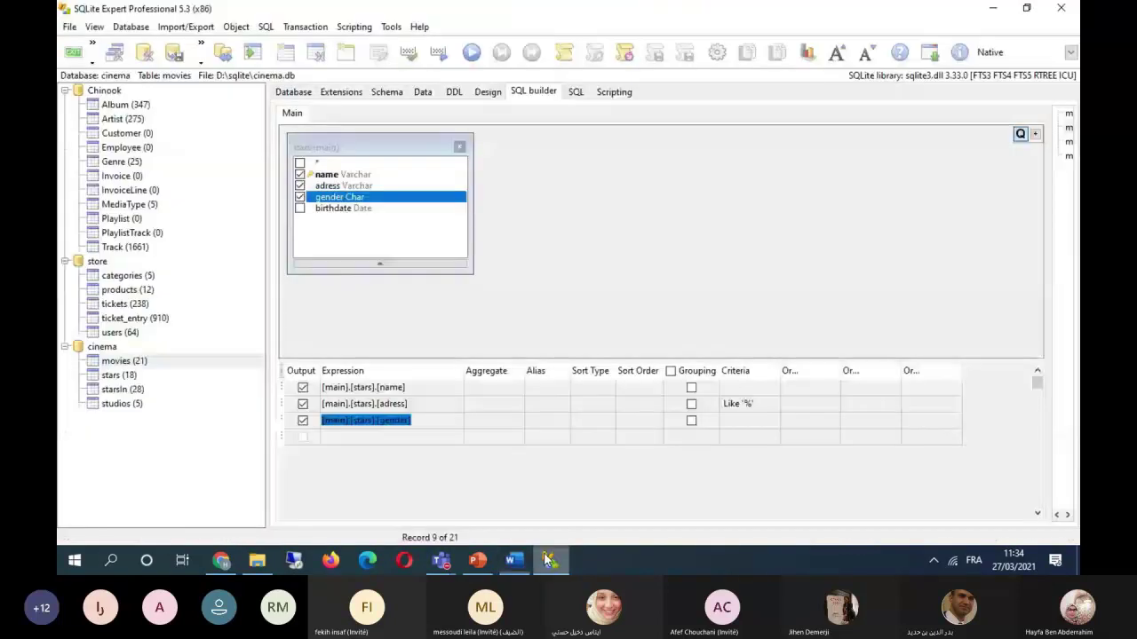
click(763, 407)
text(%)
key(ctrl+v)
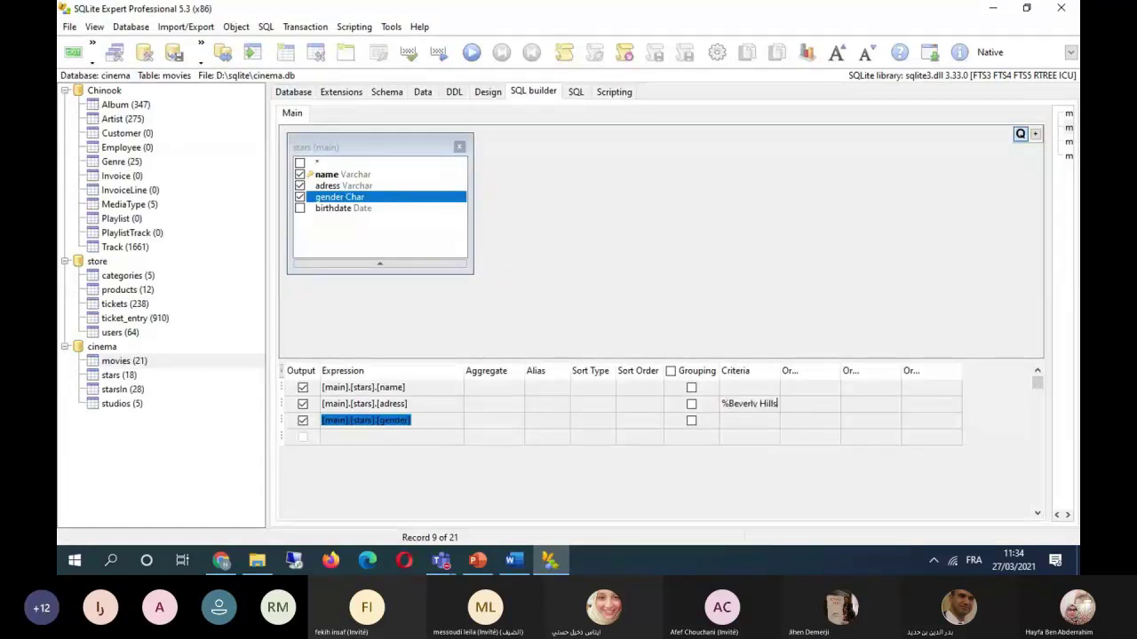
key(Return)
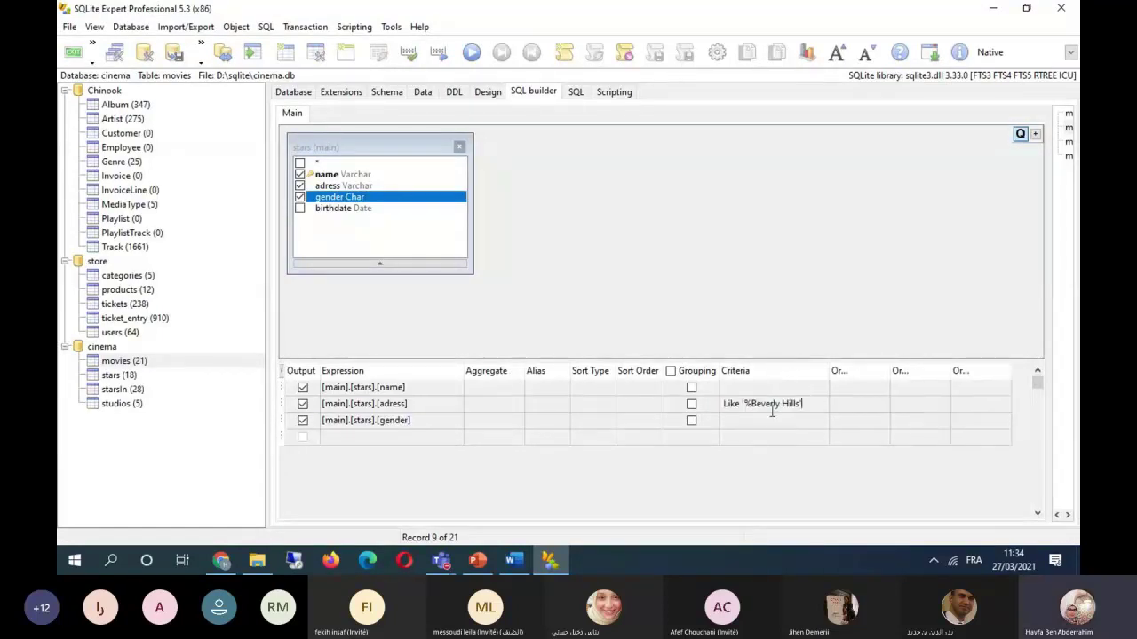
click(851, 424)
text(f)
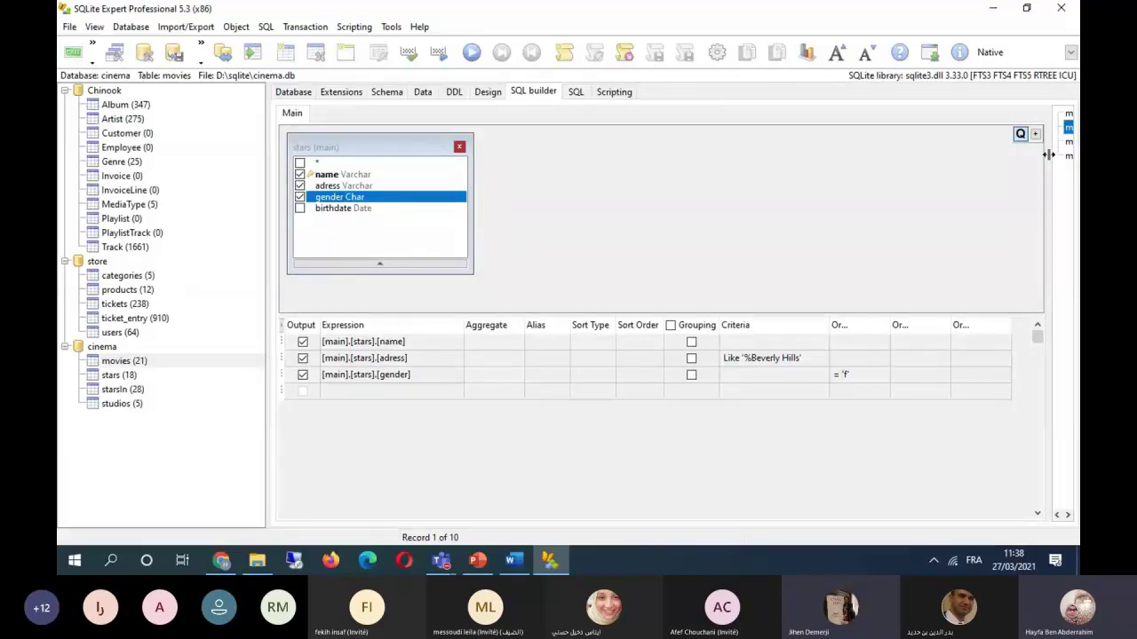
Widen the table list and replace stars with the movies table in the SQL builder, outputting its title and studio columns.
drag(1048, 154, 943, 160)
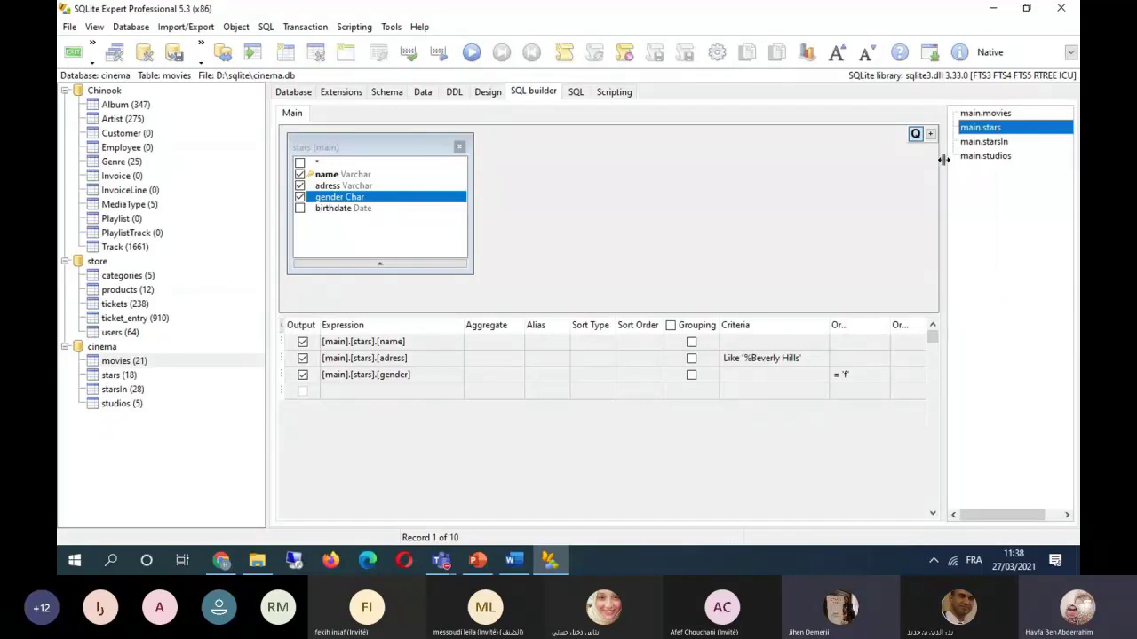
click(459, 147)
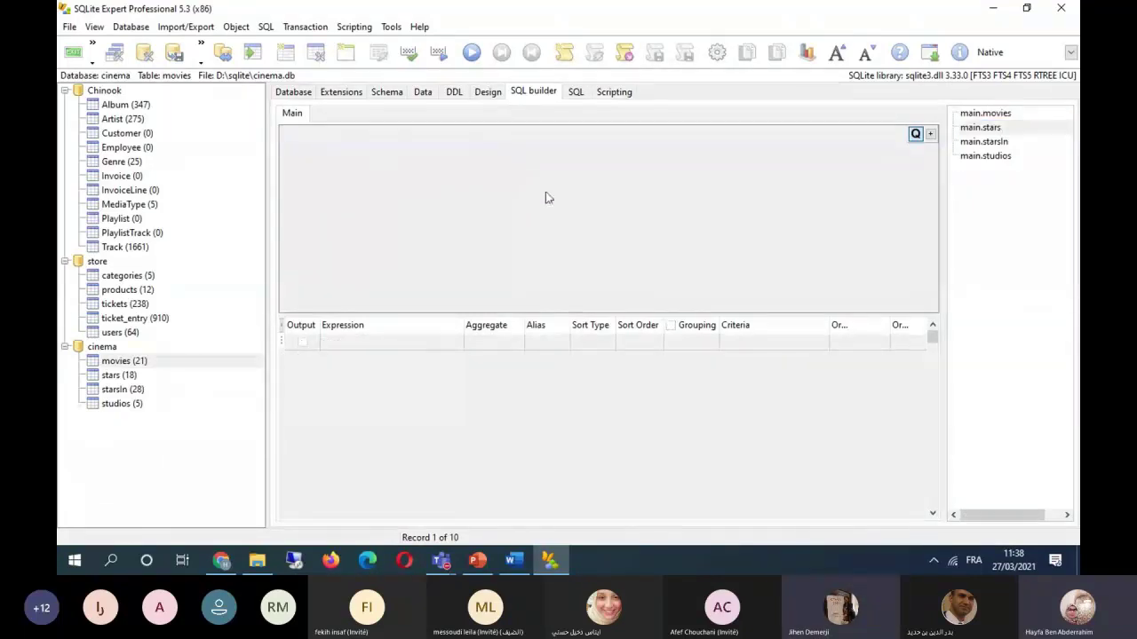
key(ctrl+z)
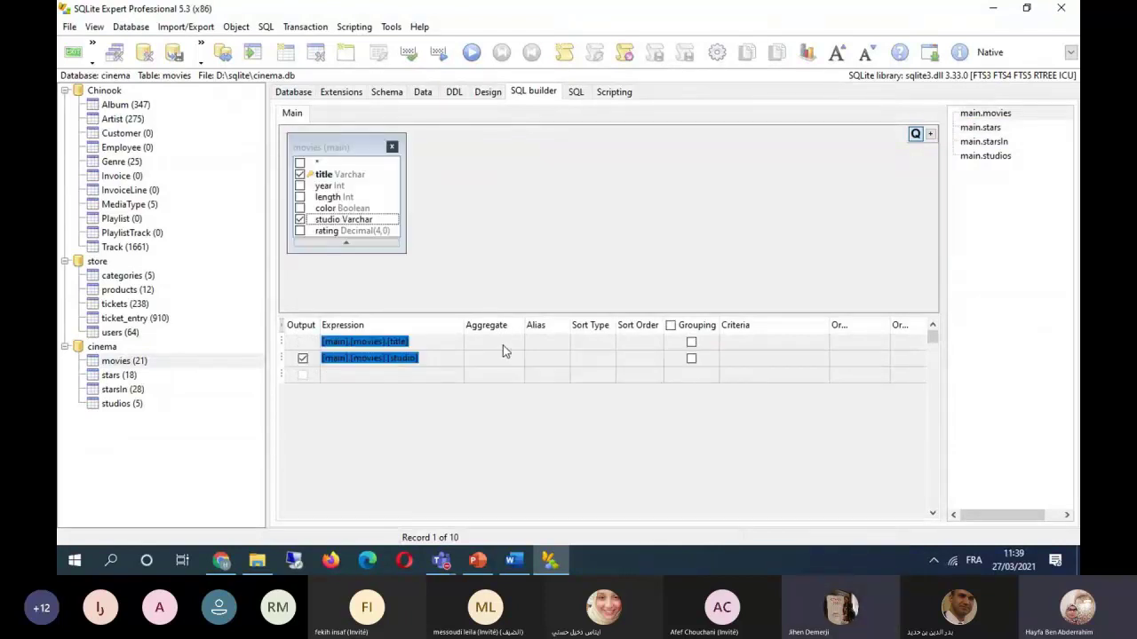
Set the title column's aggregate to Count with grouping by studio, and build and execute the query.
click(499, 346)
click(515, 343)
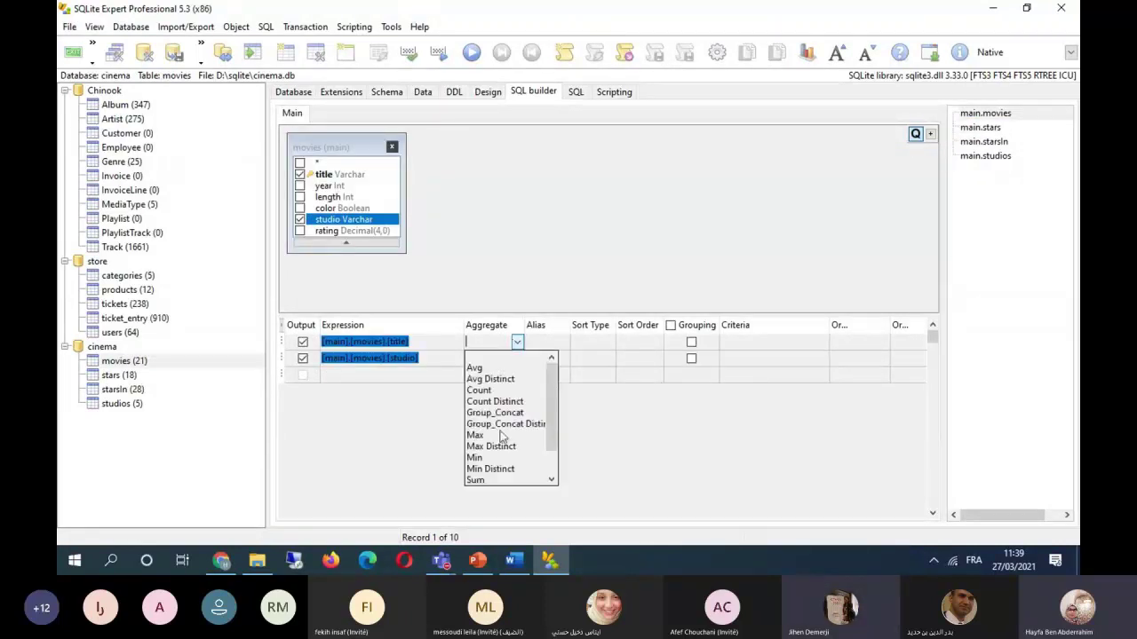
click(512, 394)
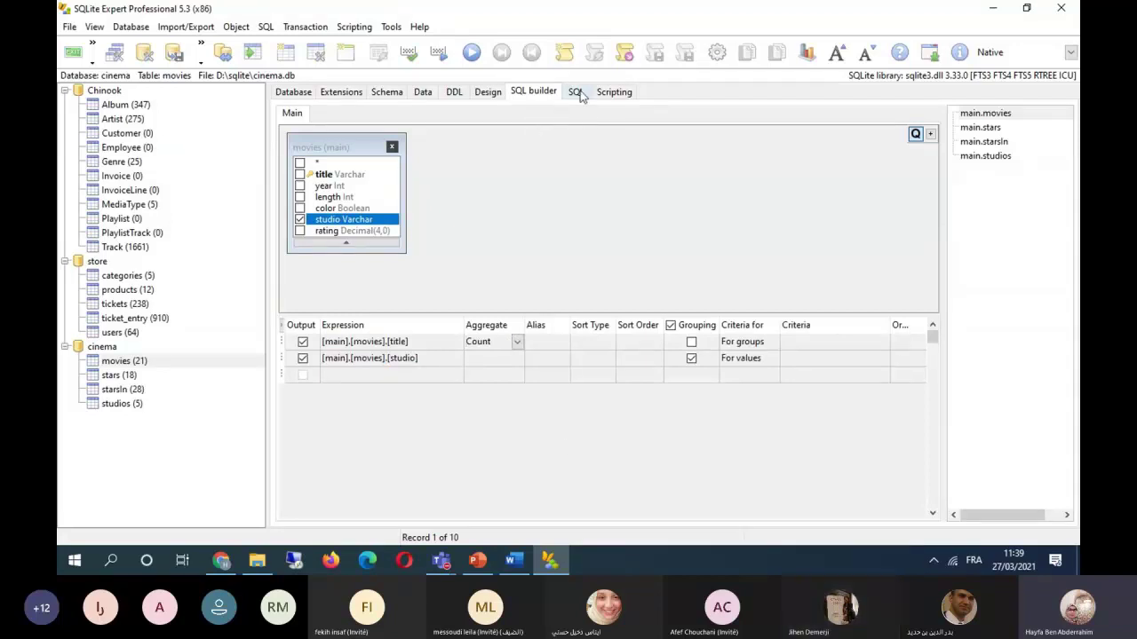
click(439, 54)
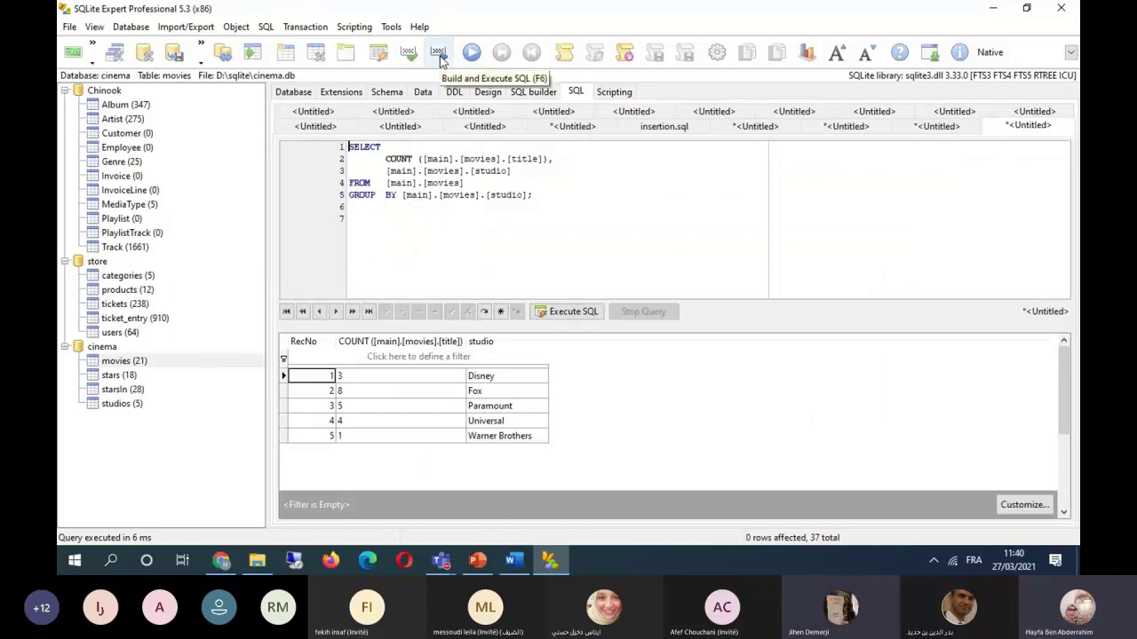
Move the studio column ahead of the title Count column in the SQL builder, and build and execute the grouped movies query again.
click(533, 93)
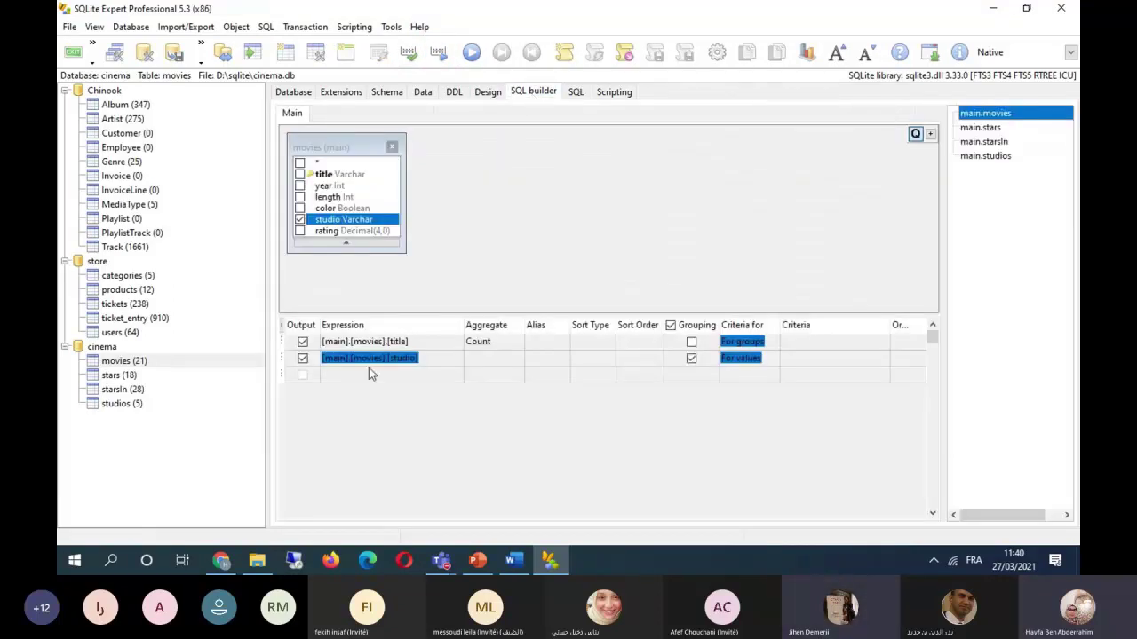
click(289, 359)
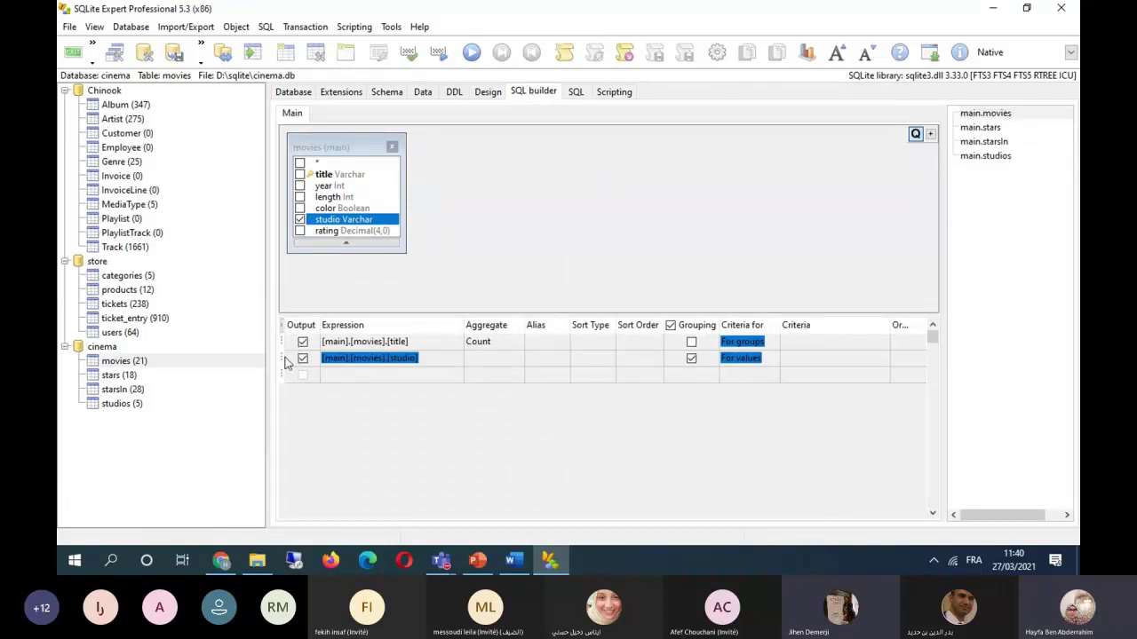
drag(286, 362, 286, 343)
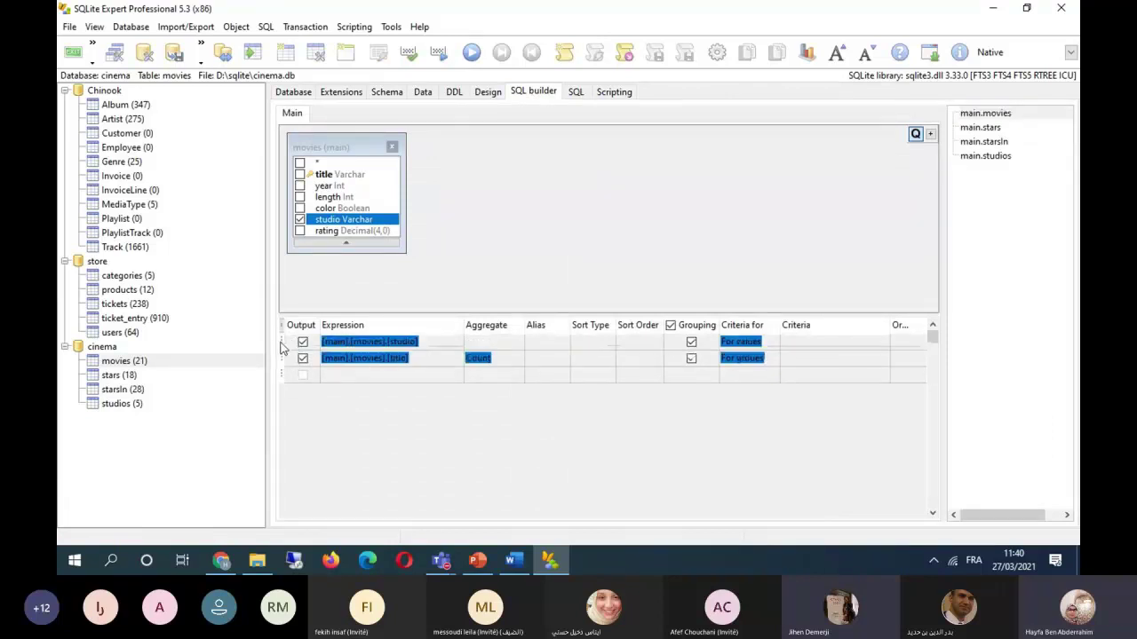
click(427, 361)
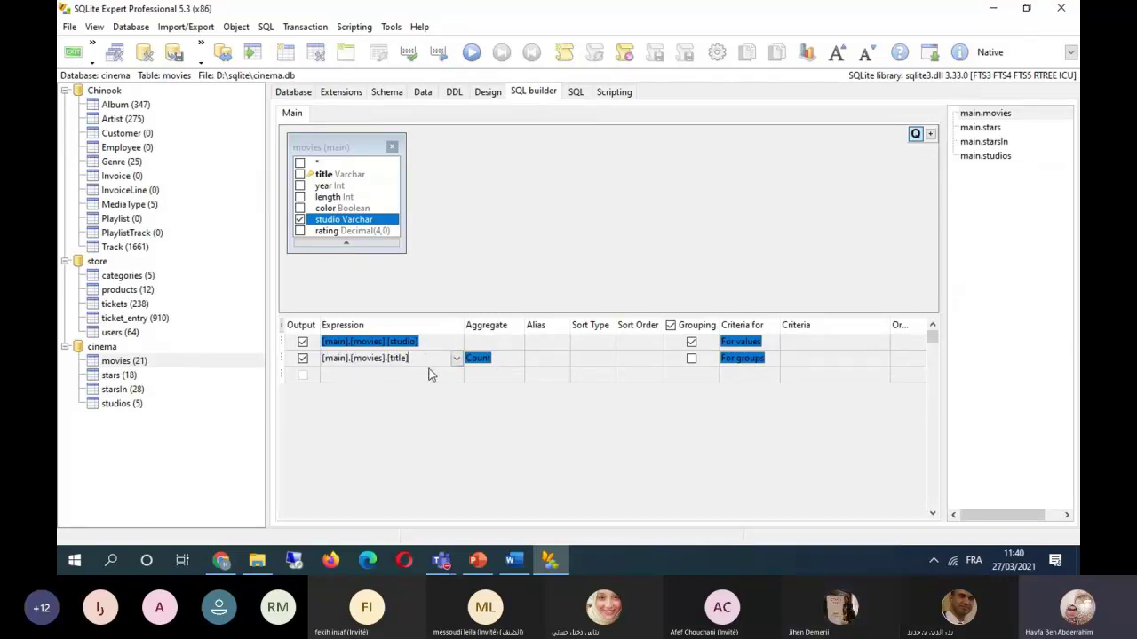
click(516, 364)
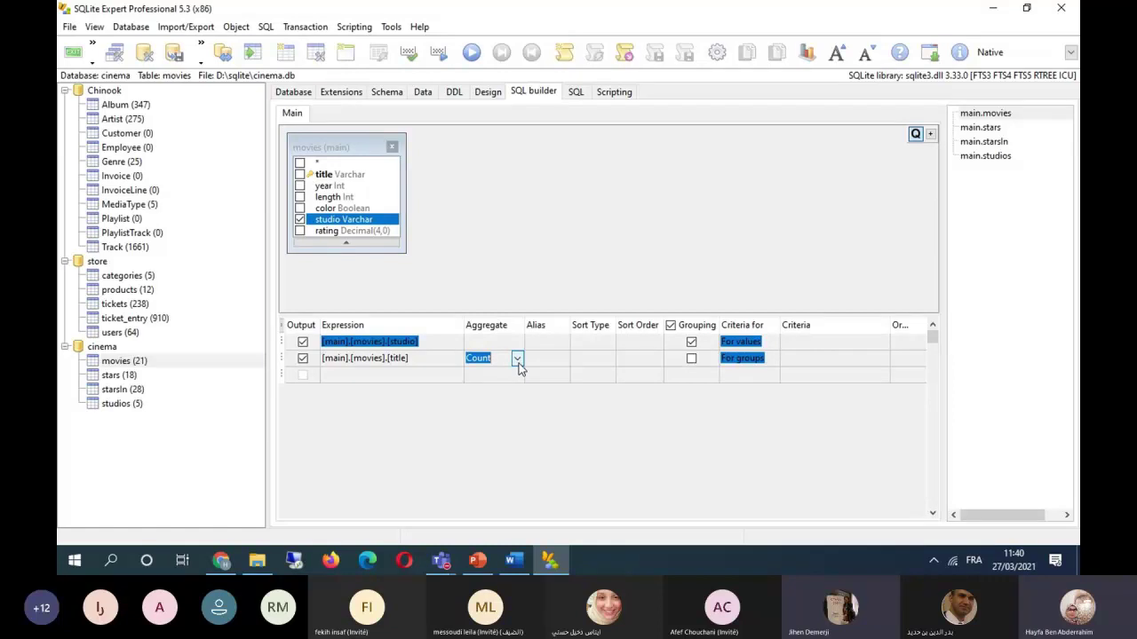
click(589, 446)
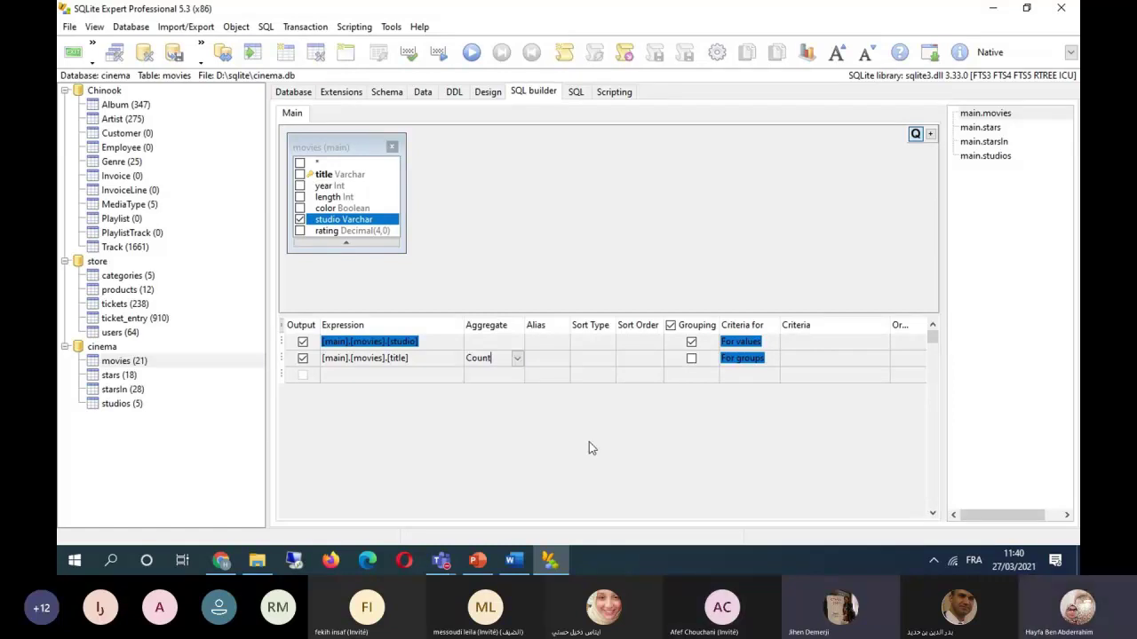
click(439, 53)
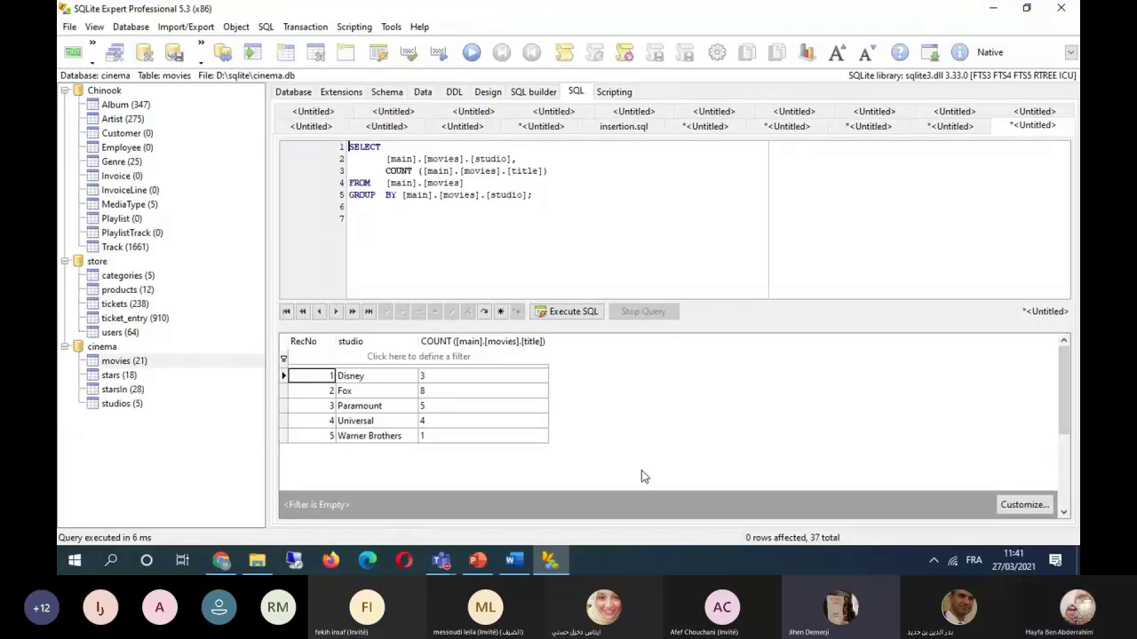
key(ctrl+Page_Up)
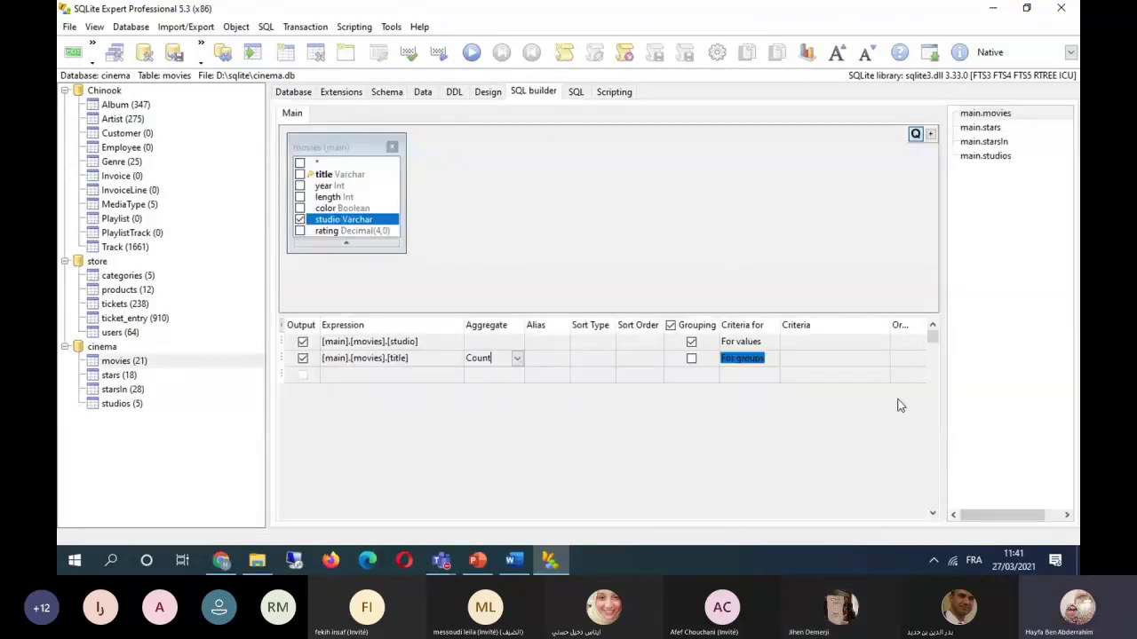